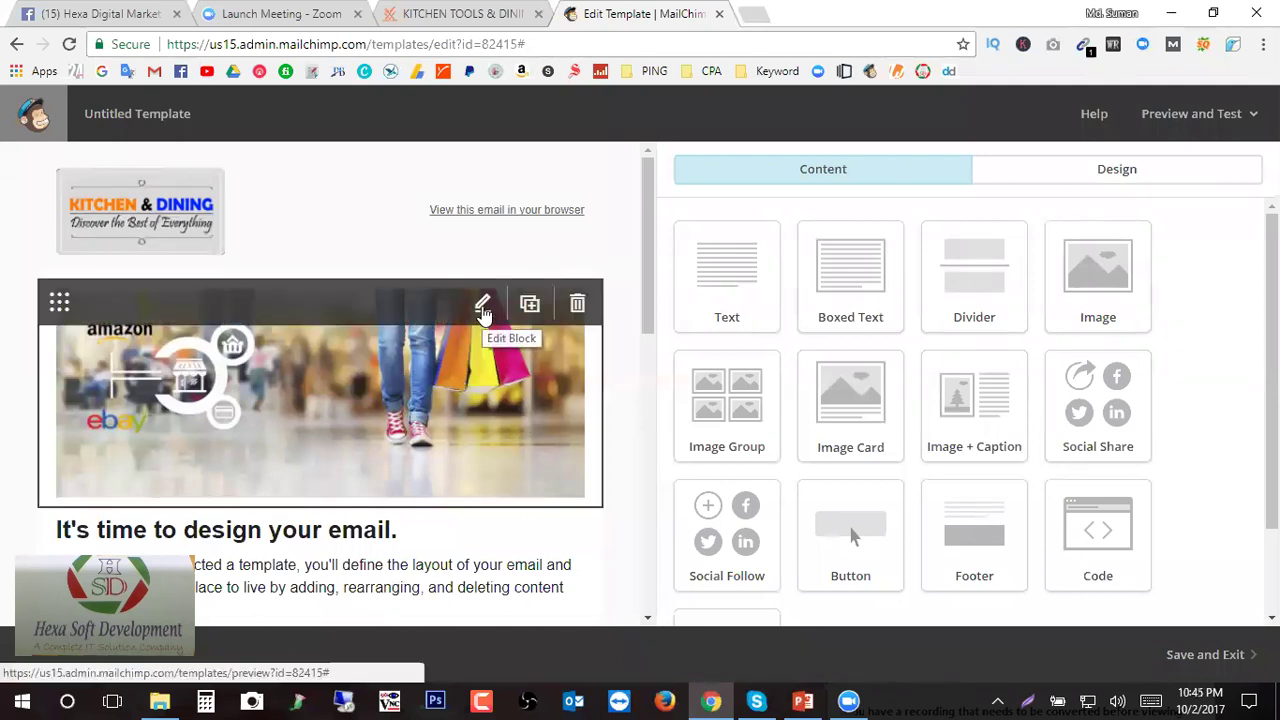
# - Open the shopping banner image block of the email template for editing
pyautogui.click(482, 310)
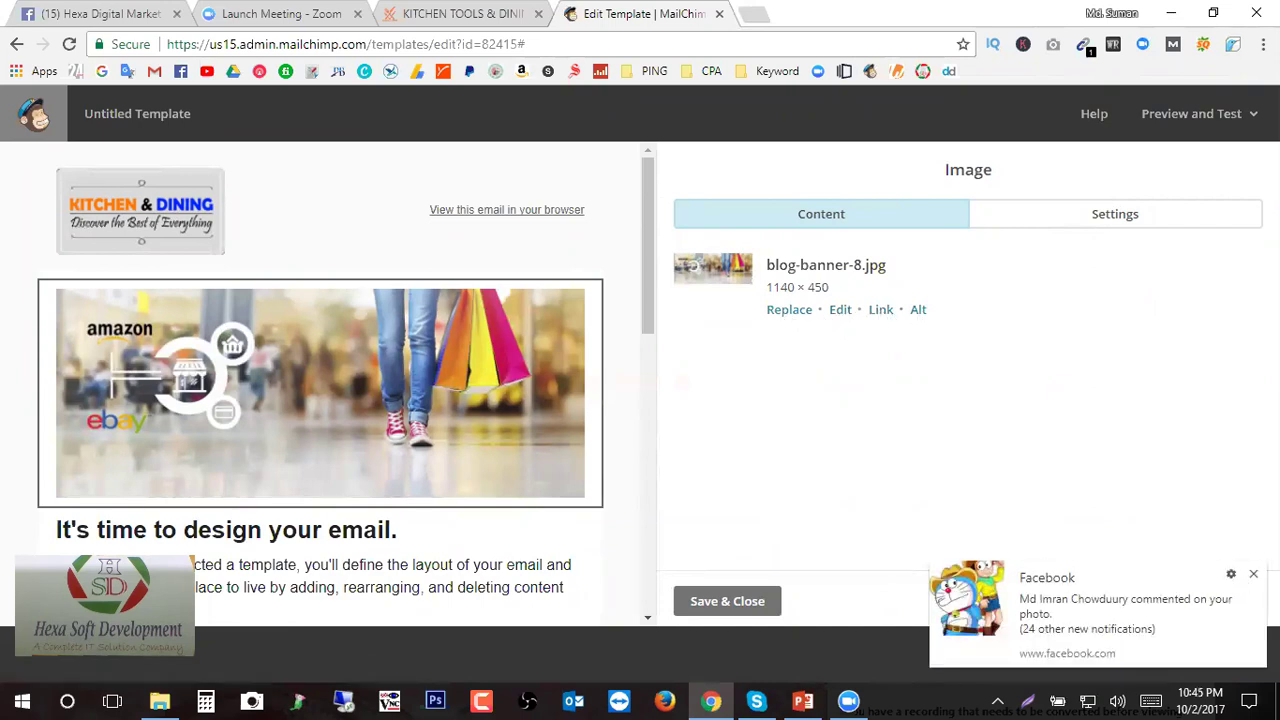
pyautogui.moveTo(495, 360)
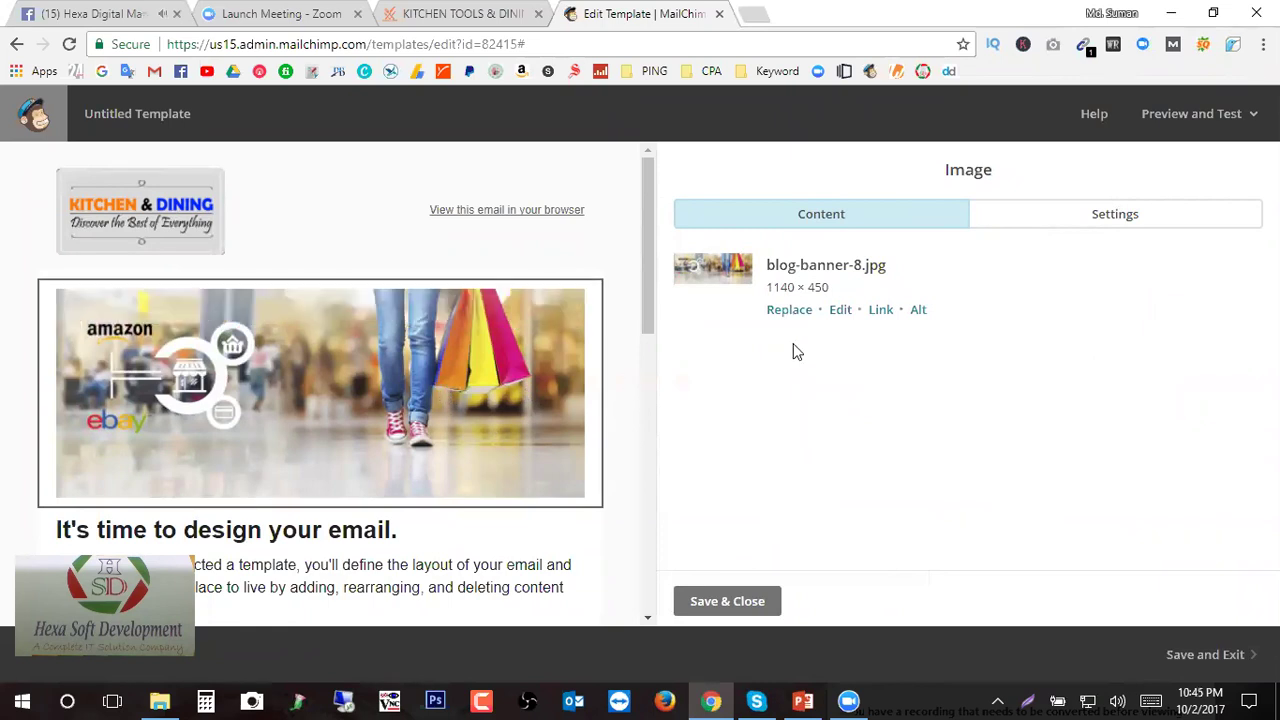
pyautogui.moveTo(446, 367)
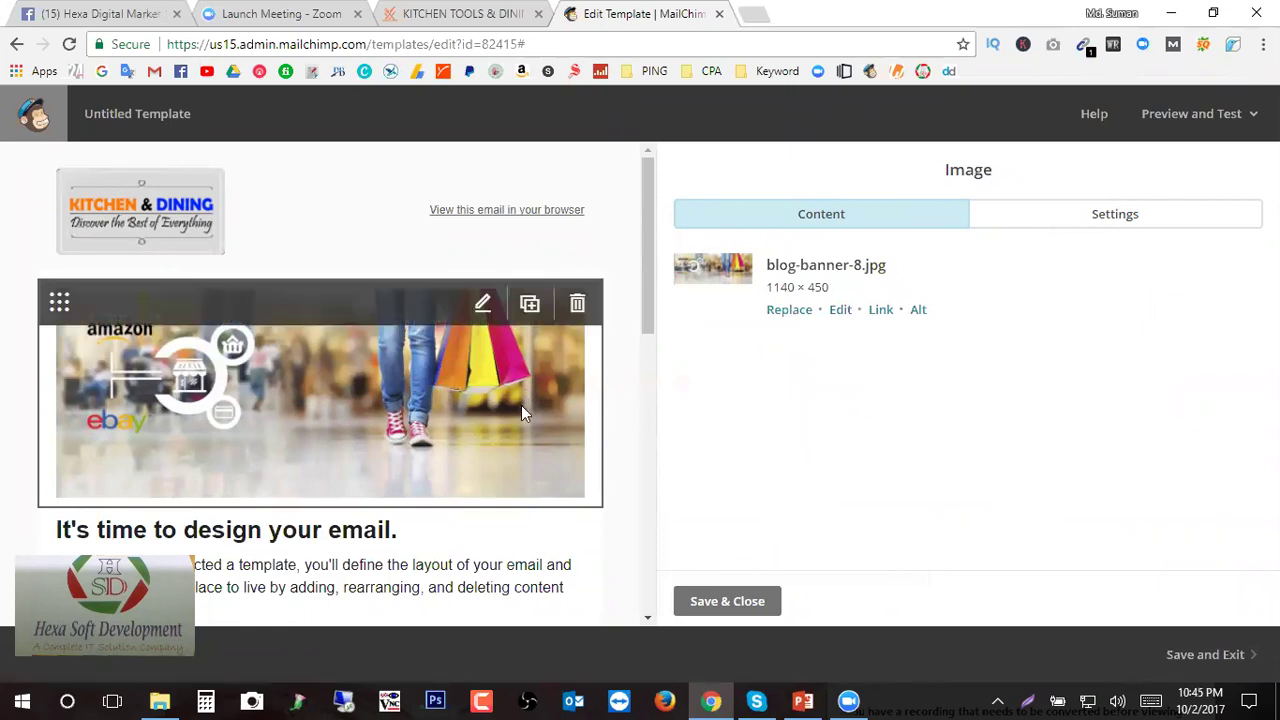
pyautogui.moveTo(430, 427)
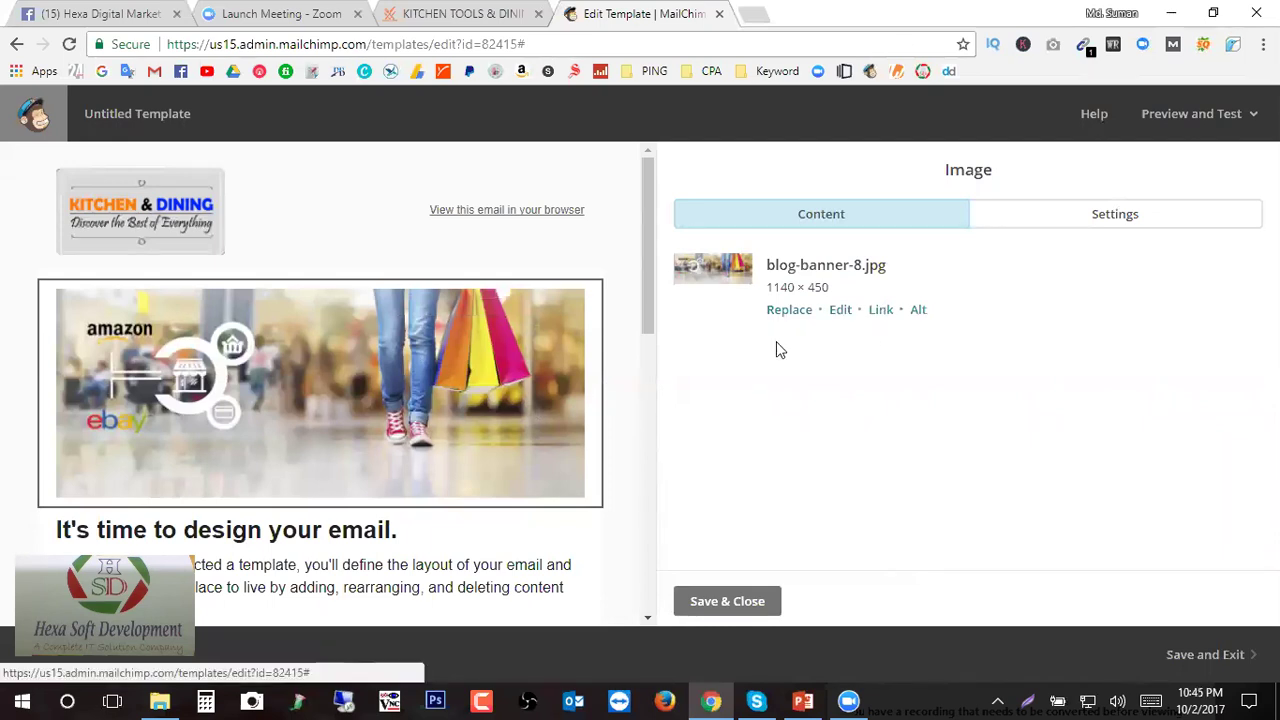
pyautogui.moveTo(375, 473)
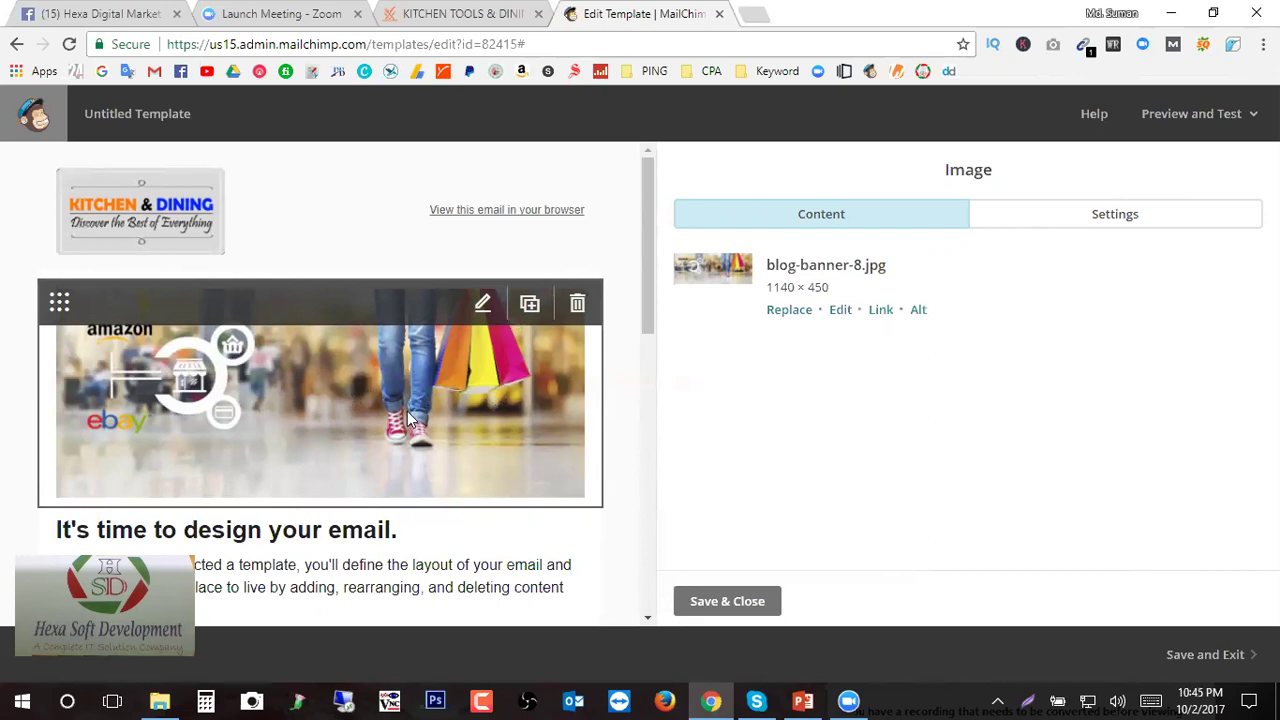
pyautogui.click(470, 13)
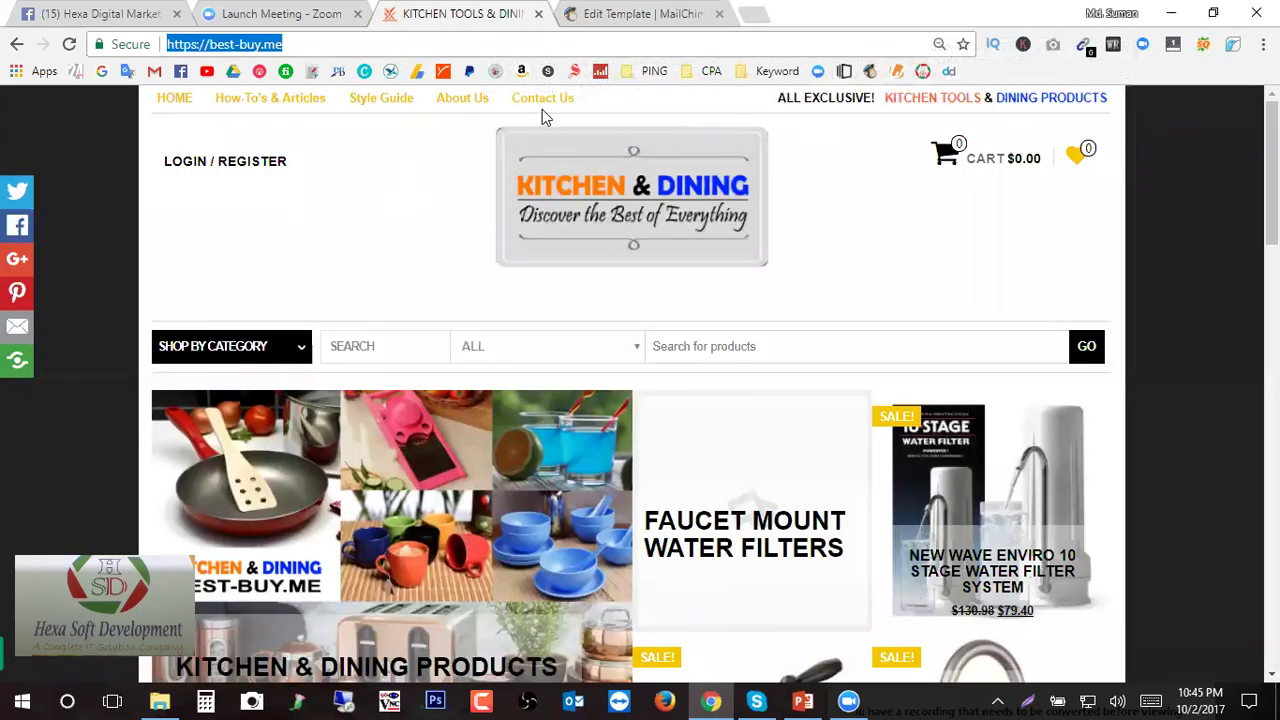
pyautogui.click(286, 44)
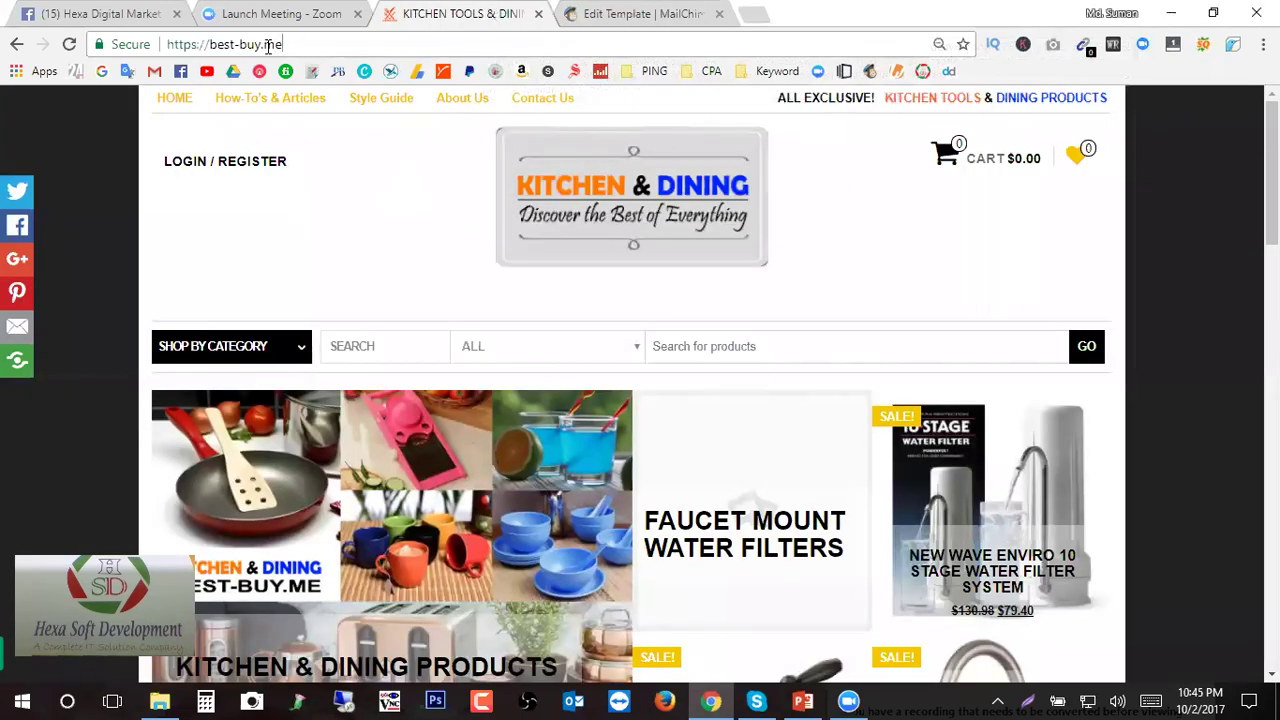
pyautogui.rightClick(238, 47)
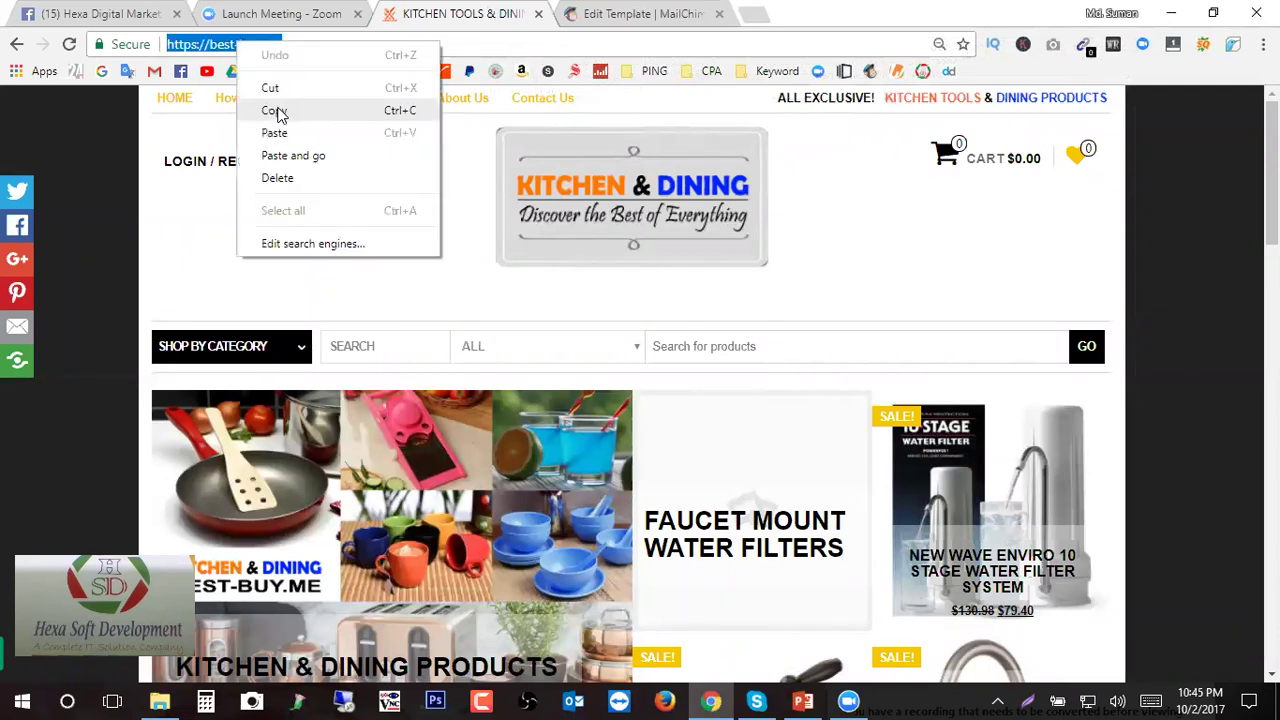
pyautogui.click(282, 112)
pyautogui.click(657, 14)
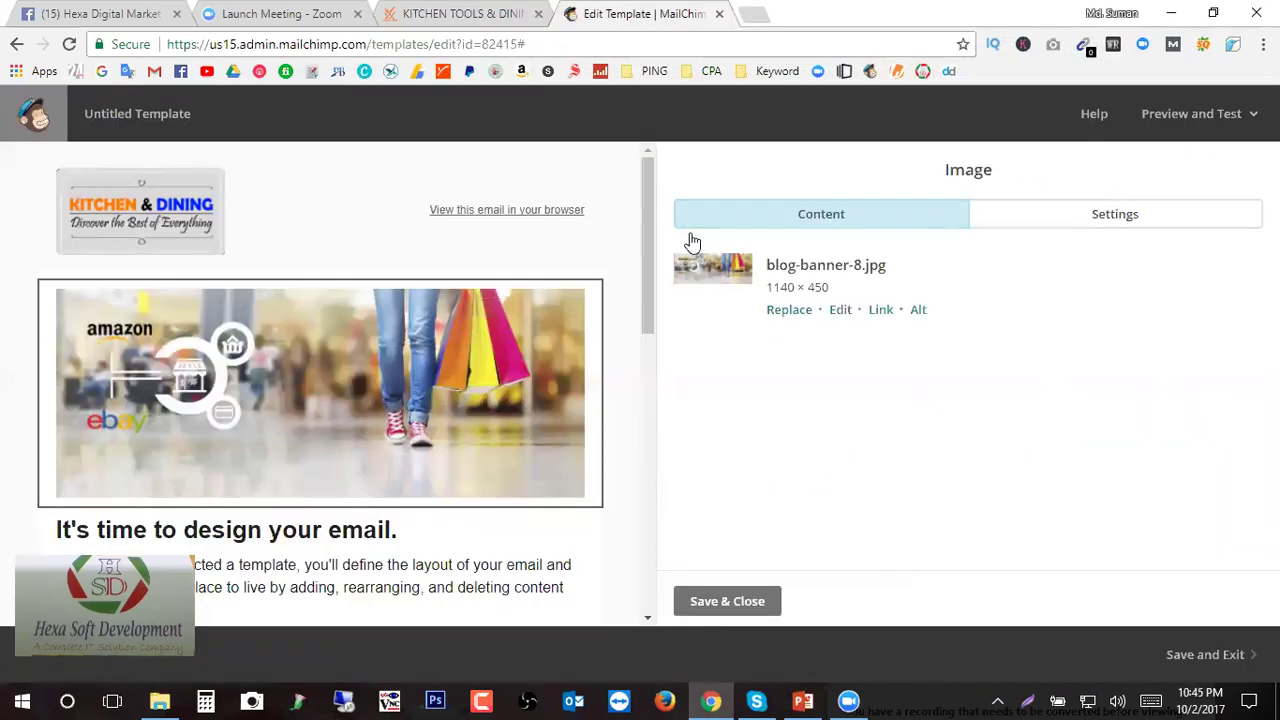
pyautogui.click(881, 312)
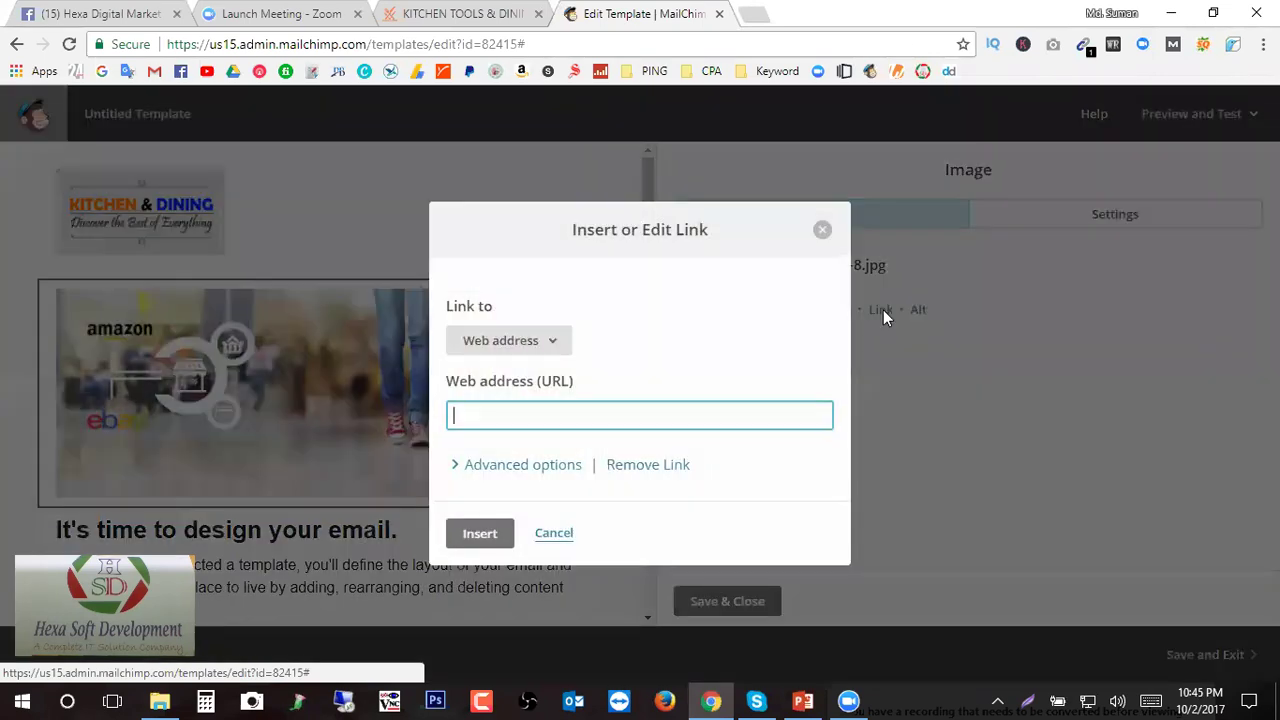
pyautogui.rightClick(512, 416)
pyautogui.click(567, 236)
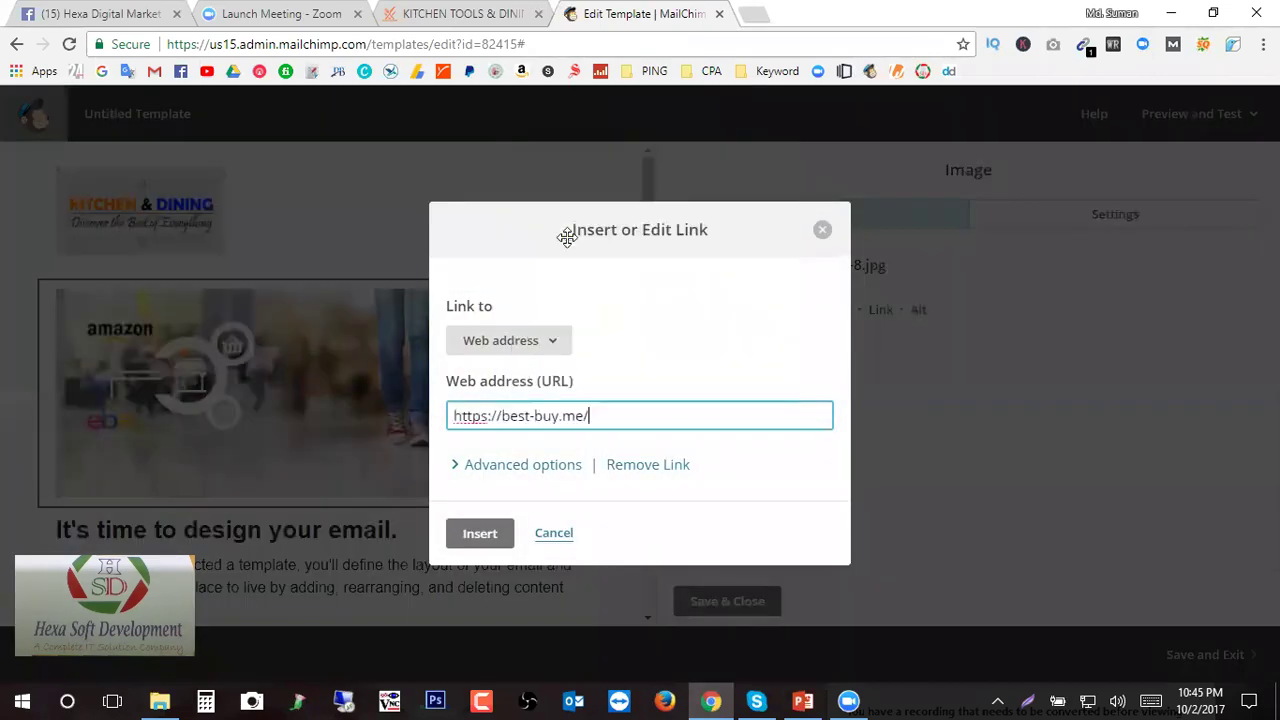
pyautogui.click(498, 468)
pyautogui.scroll(-1, 514, 551)
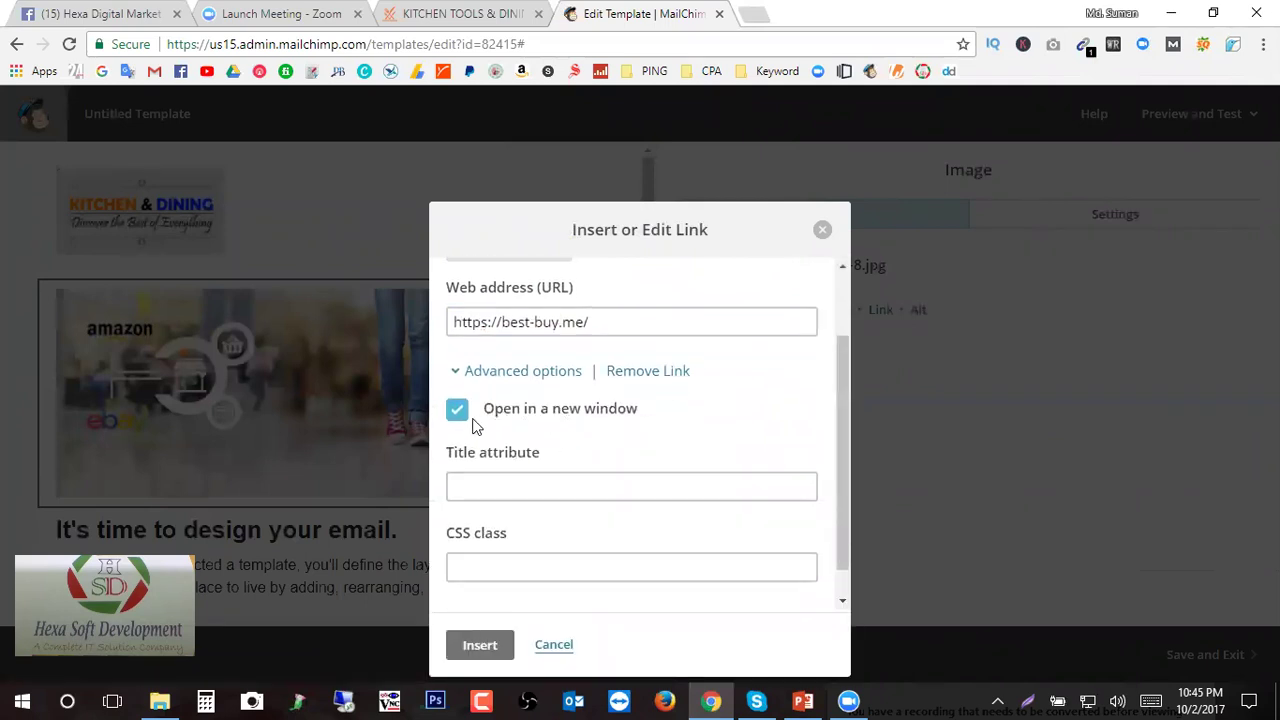
pyautogui.click(480, 645)
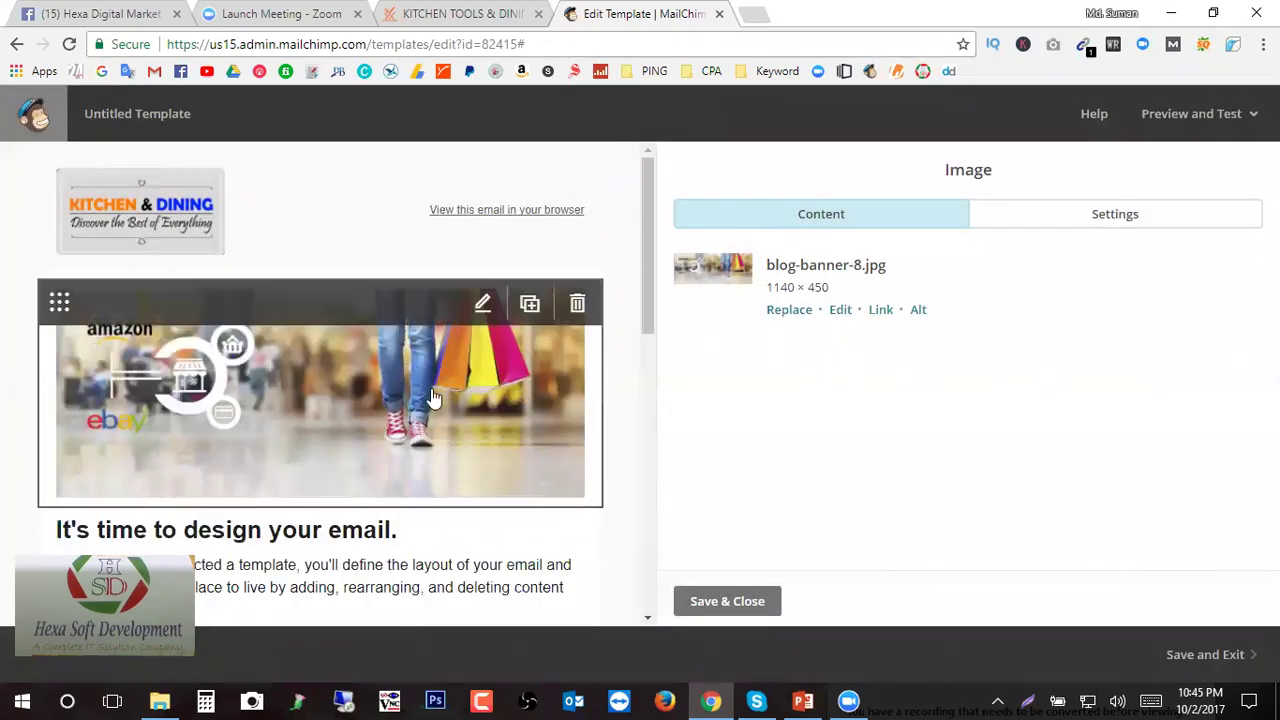
# - Open the banner image in the photo editor and set its resize width to 800
pyautogui.click(842, 312)
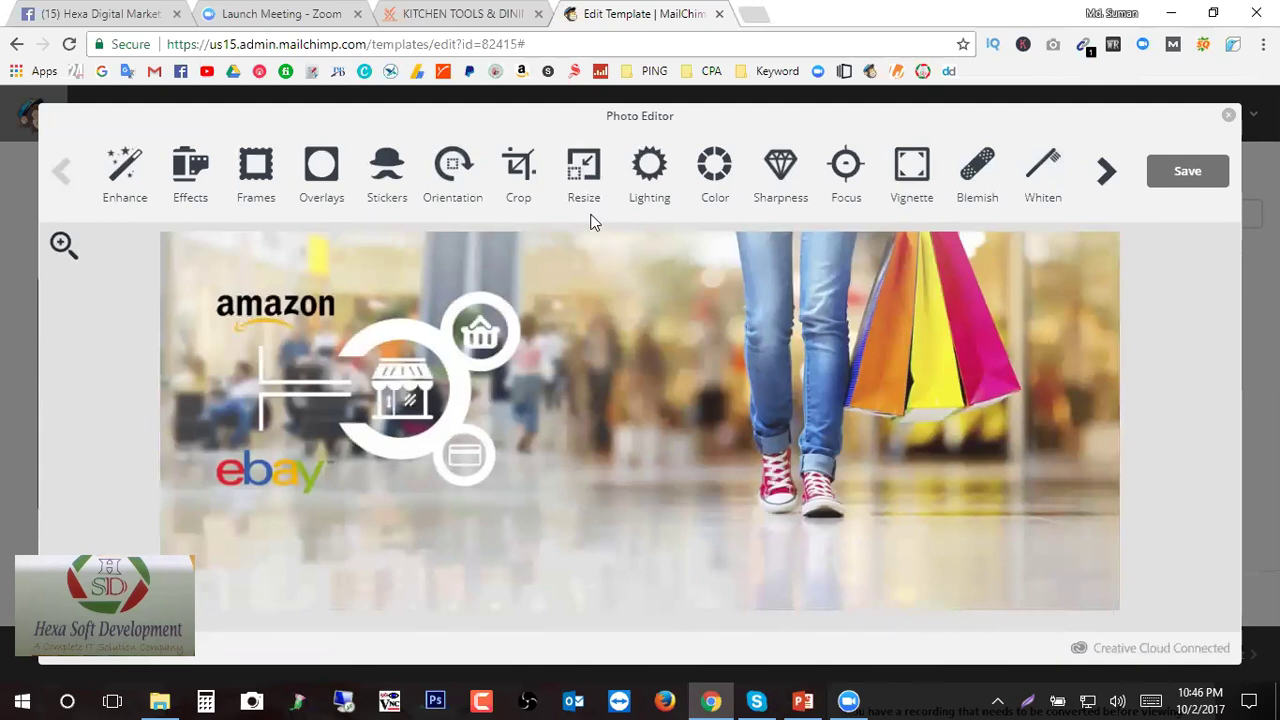
pyautogui.click(580, 178)
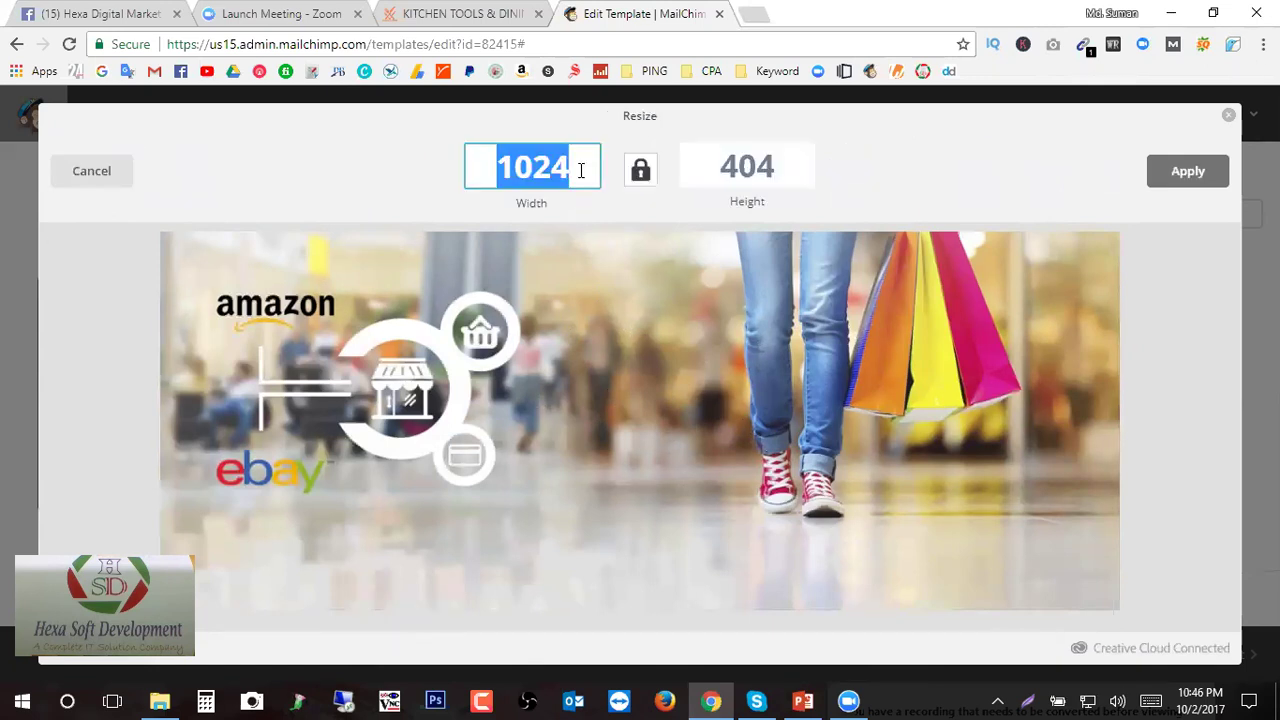
pyautogui.press('BackSpace')
pyautogui.moveTo(575, 167); pyautogui.dragTo(463, 166)
pyautogui.write('800')
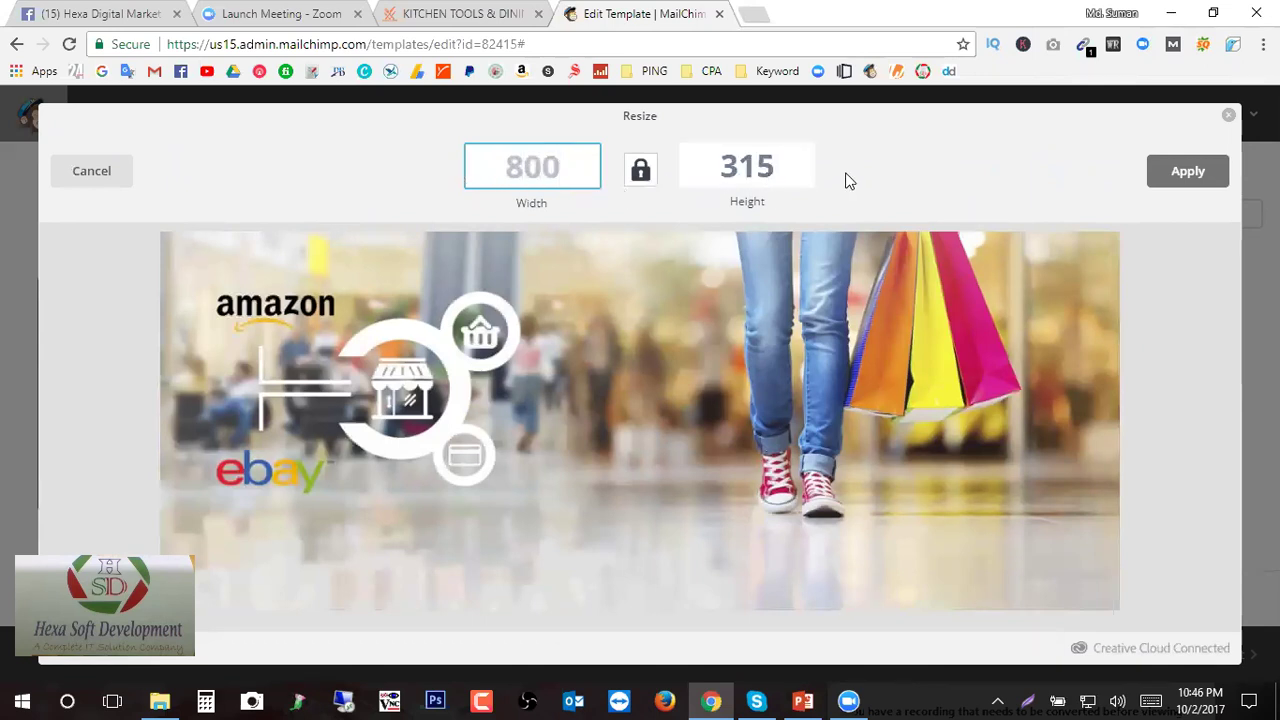
# - Unlock the banner's proportions, set its height to 350 and apply the resize
pyautogui.click(640, 170)
pyautogui.click(607, 431)
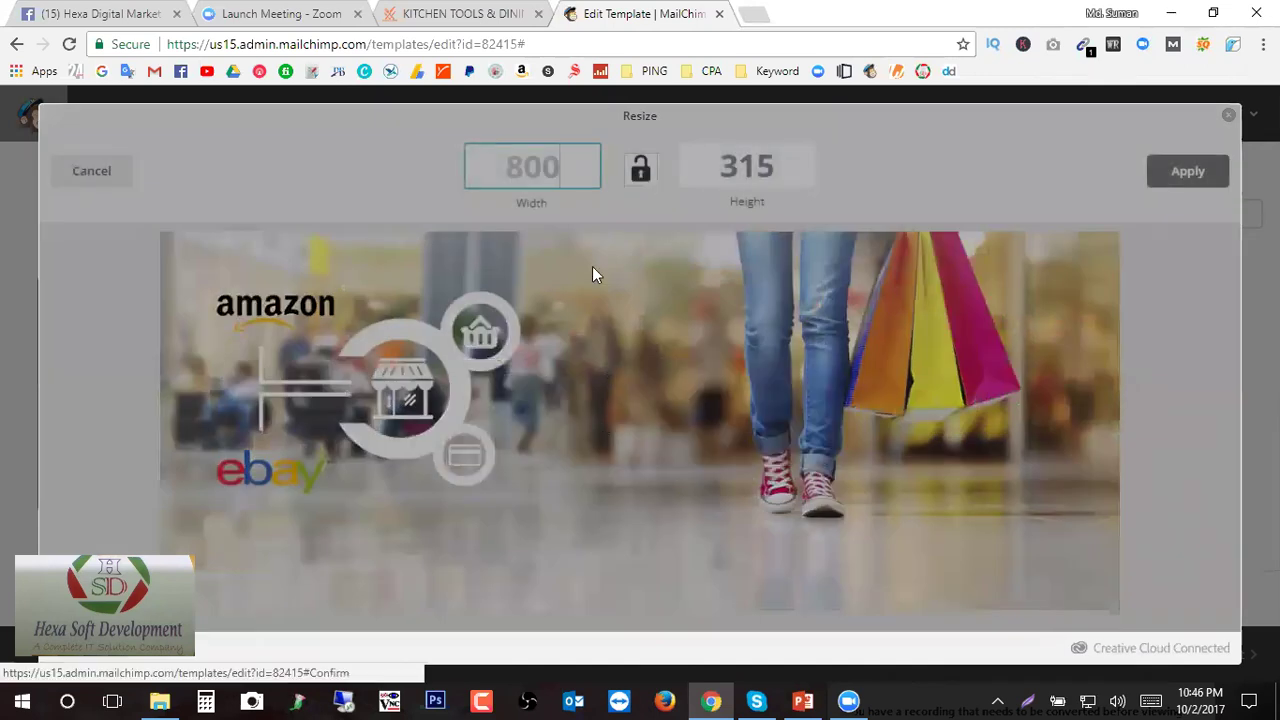
pyautogui.moveTo(578, 174); pyautogui.dragTo(467, 174)
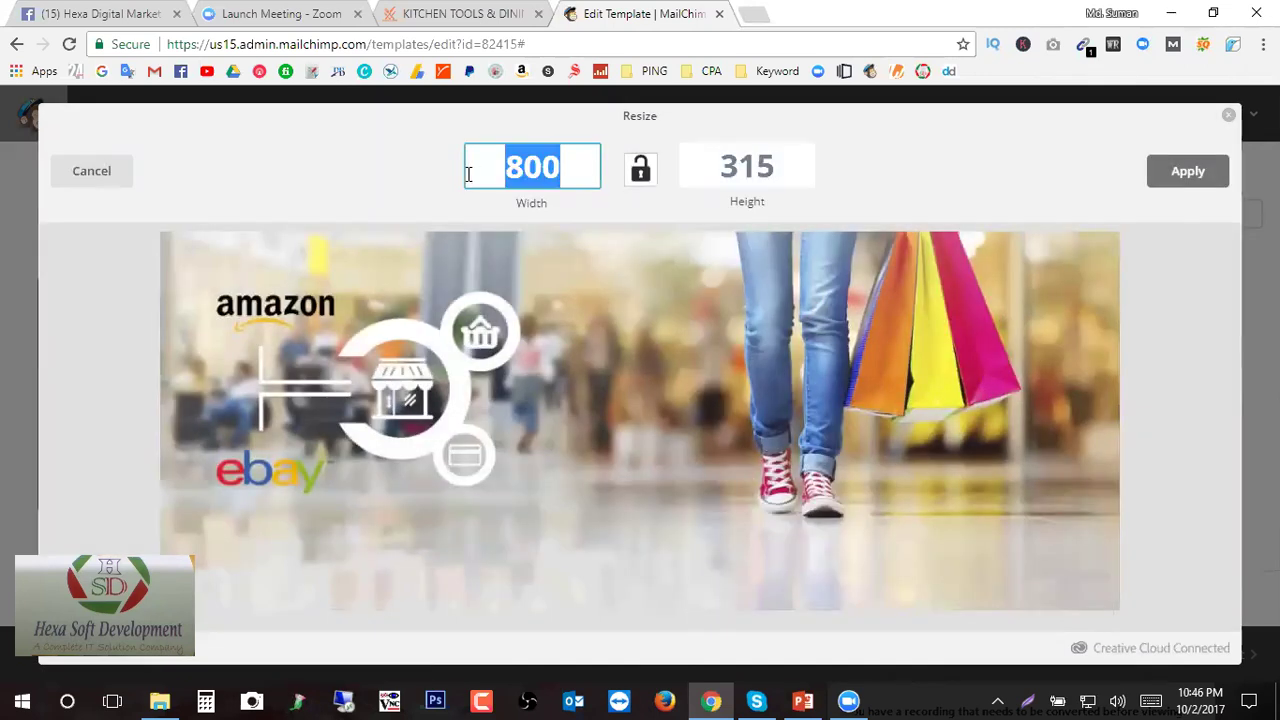
pyautogui.press('BackSpace')
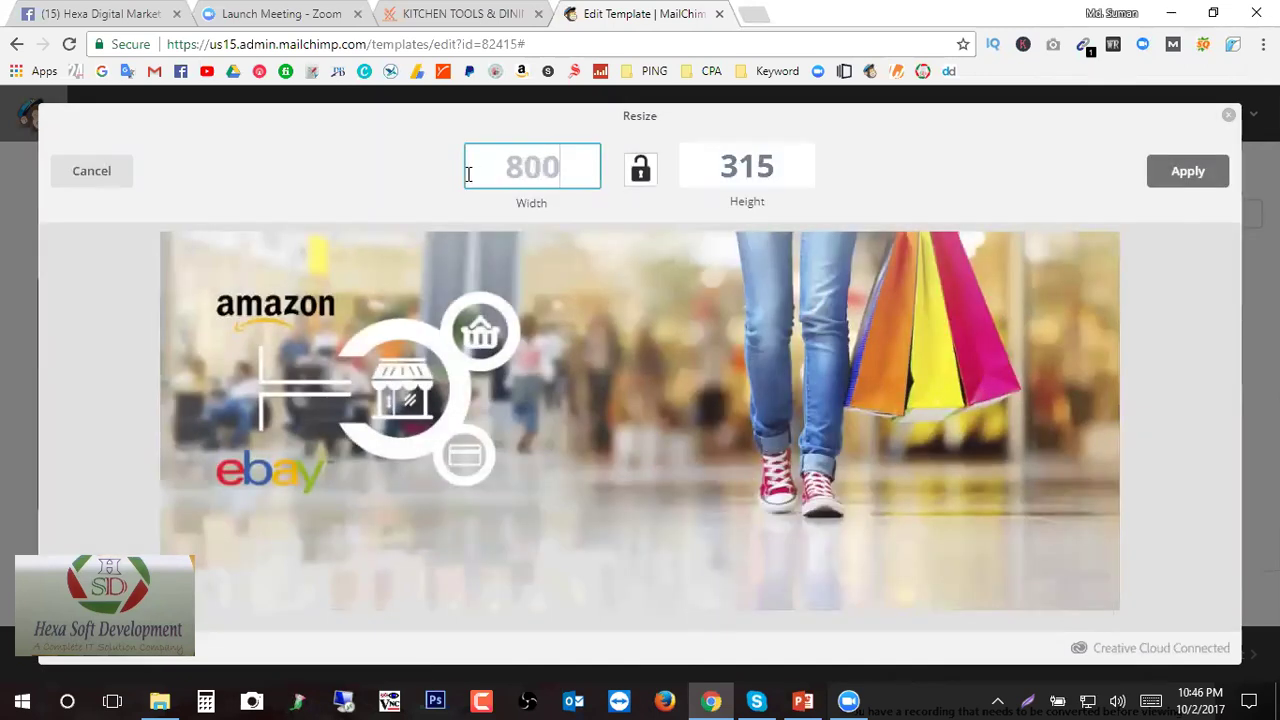
pyautogui.doubleClick(781, 165)
pyautogui.write('350')
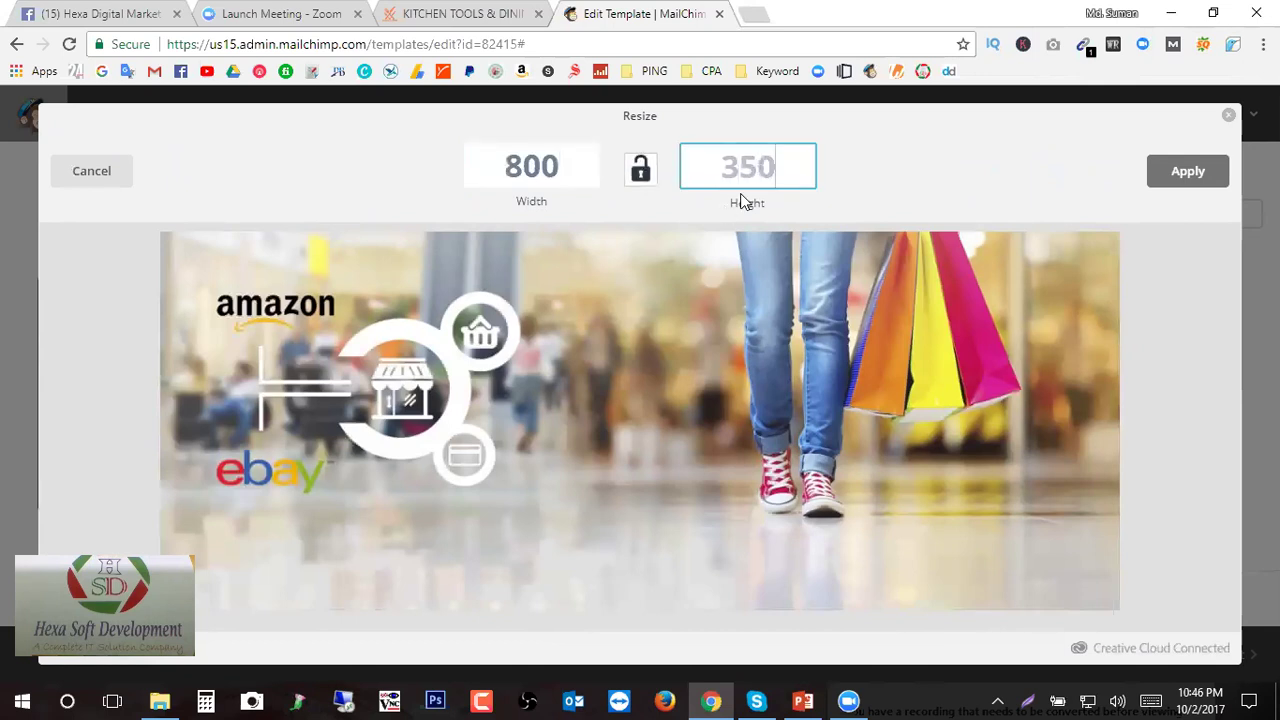
pyautogui.click(1180, 178)
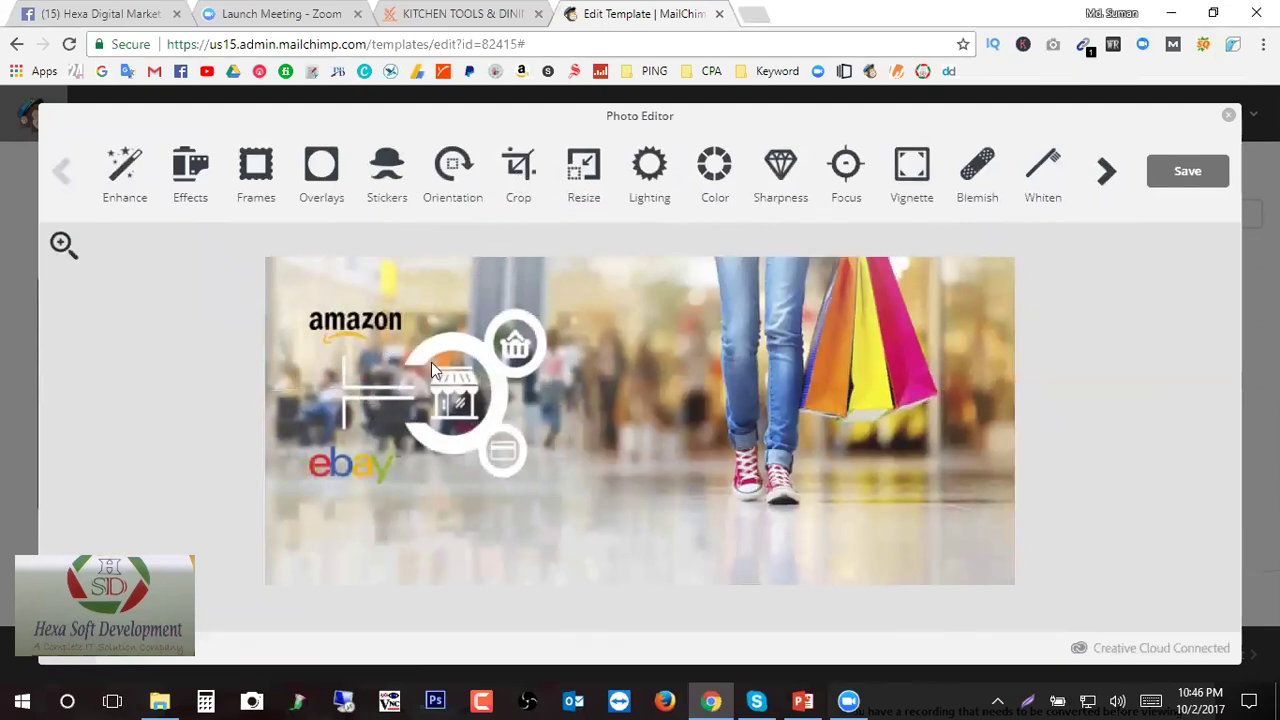
# - Crop a strip off the banner's lower edge, leaving the image at about 800 × 308
pyautogui.click(518, 170)
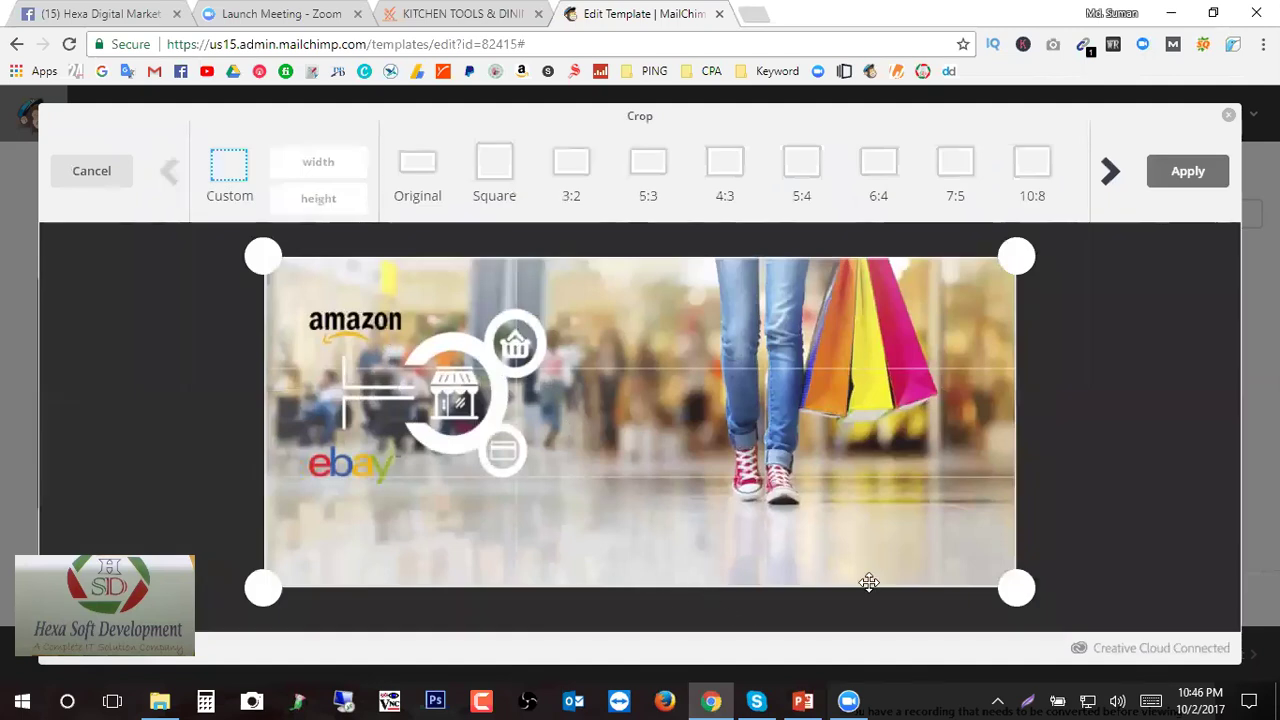
pyautogui.moveTo(1015, 587); pyautogui.dragTo(1017, 548)
pyautogui.click(1187, 171)
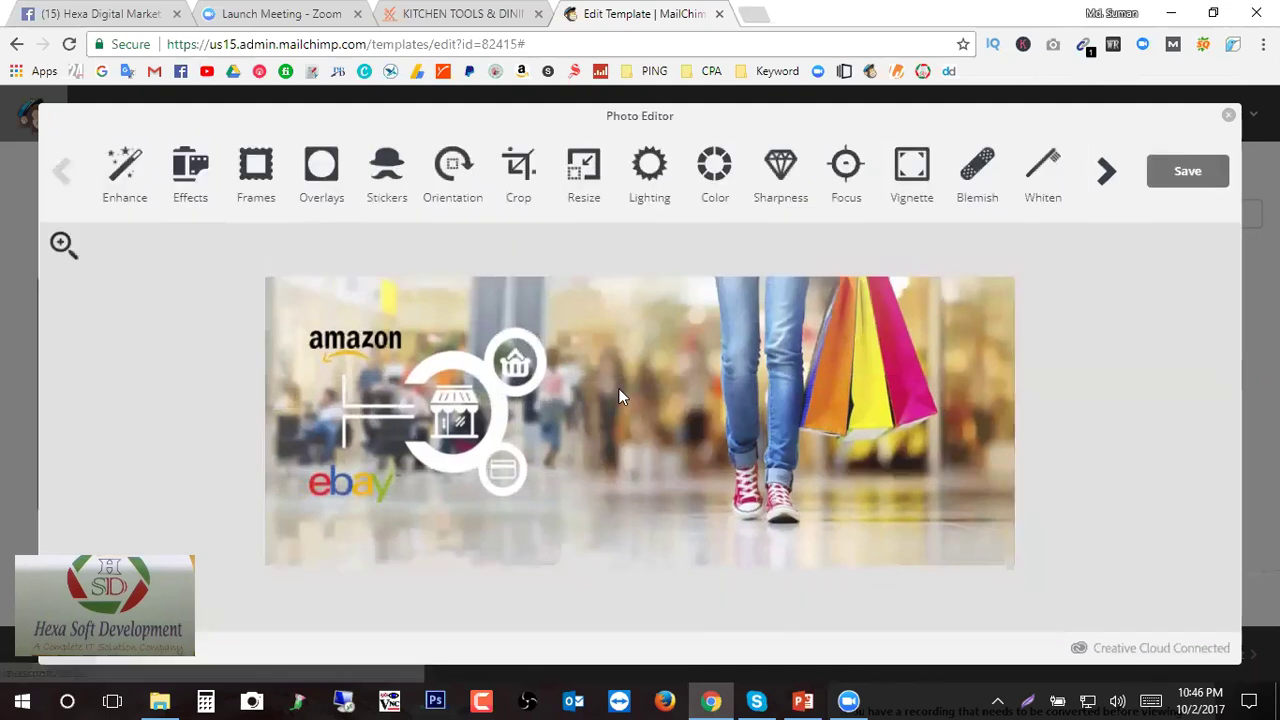
# - Lower the banner's brightness slightly, apply the lighting change and save the edited image
pyautogui.click(649, 168)
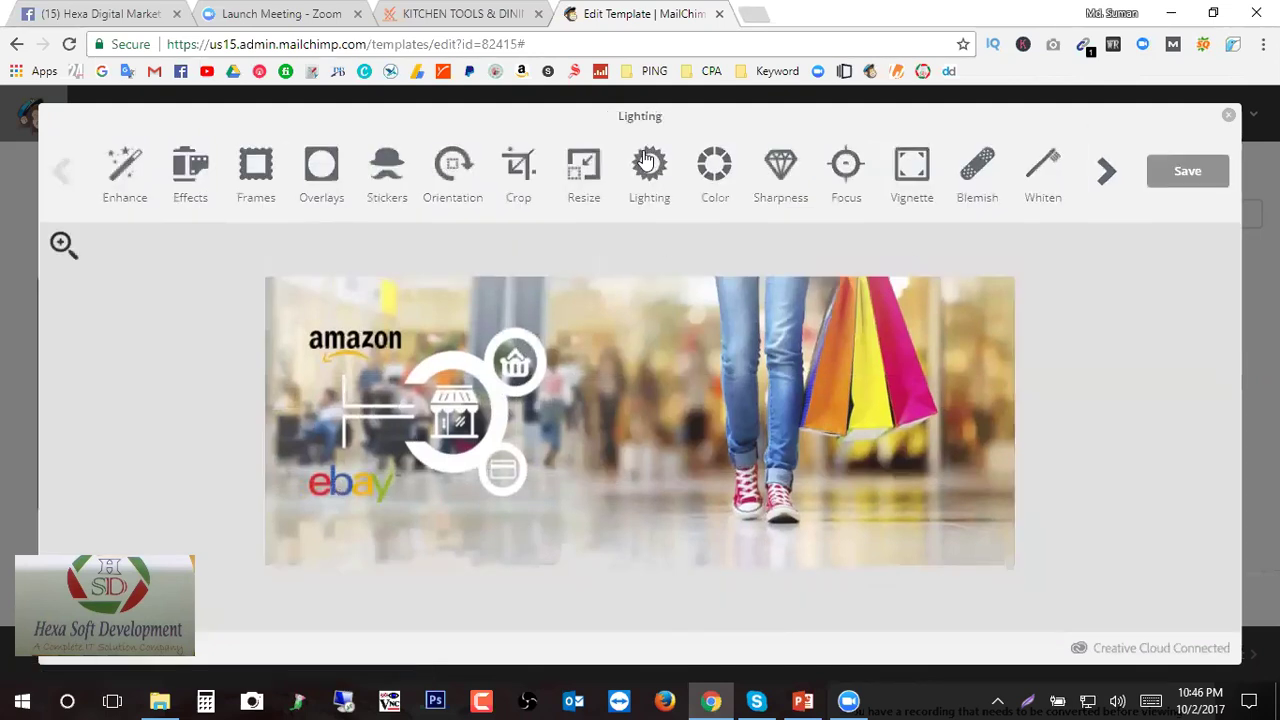
pyautogui.moveTo(762, 208); pyautogui.dragTo(617, 200)
pyautogui.click(1228, 115)
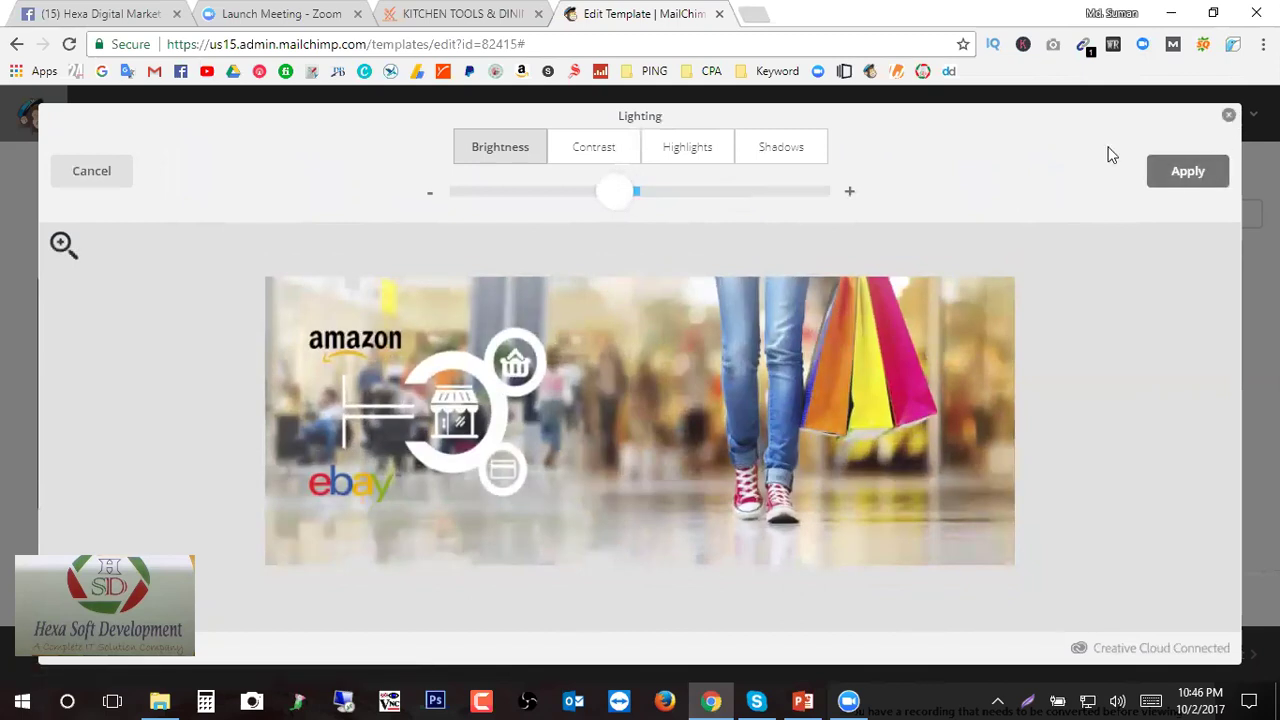
pyautogui.click(704, 451)
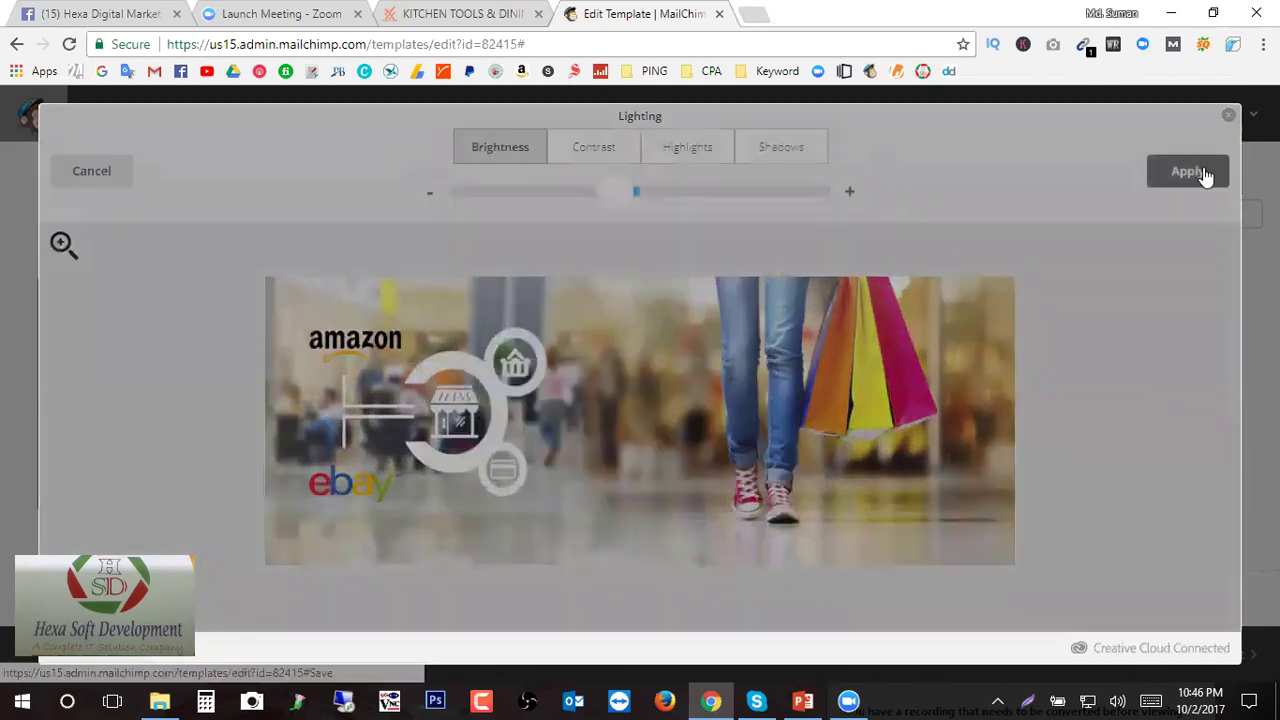
pyautogui.click(1190, 171)
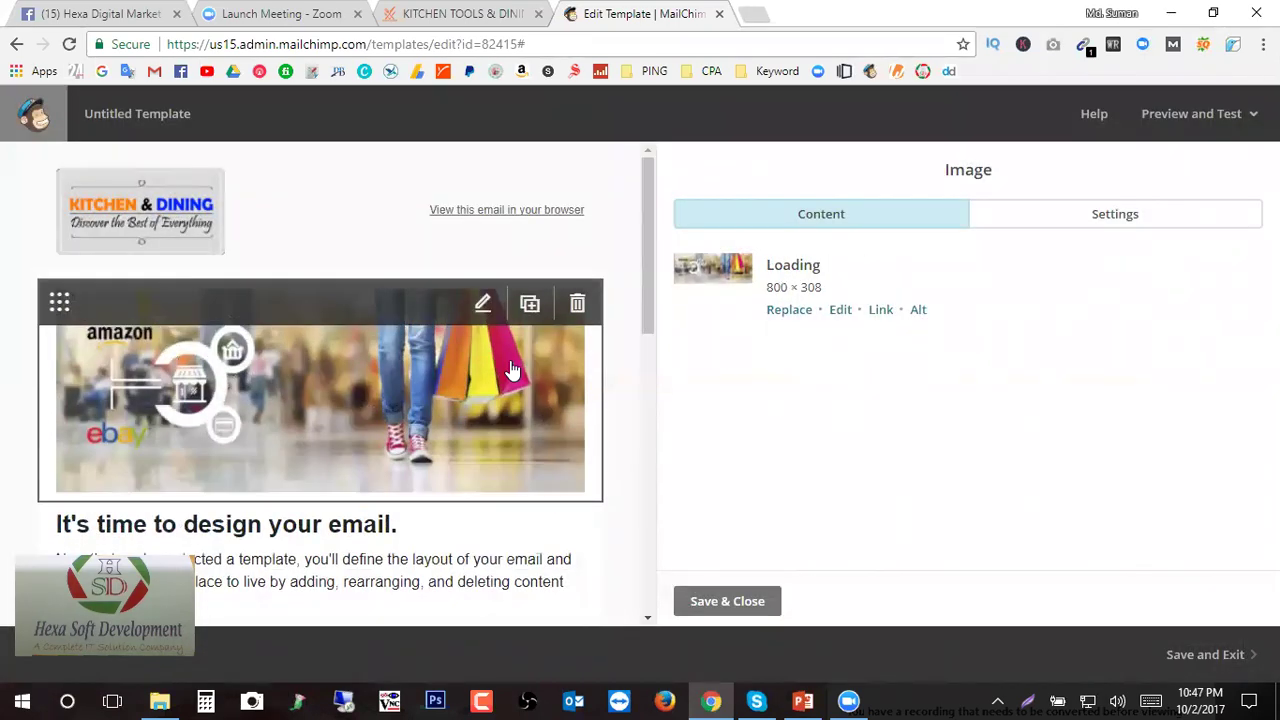
# - Set the banner image's alt text to best-buy, copied from the store's web address
pyautogui.click(917, 311)
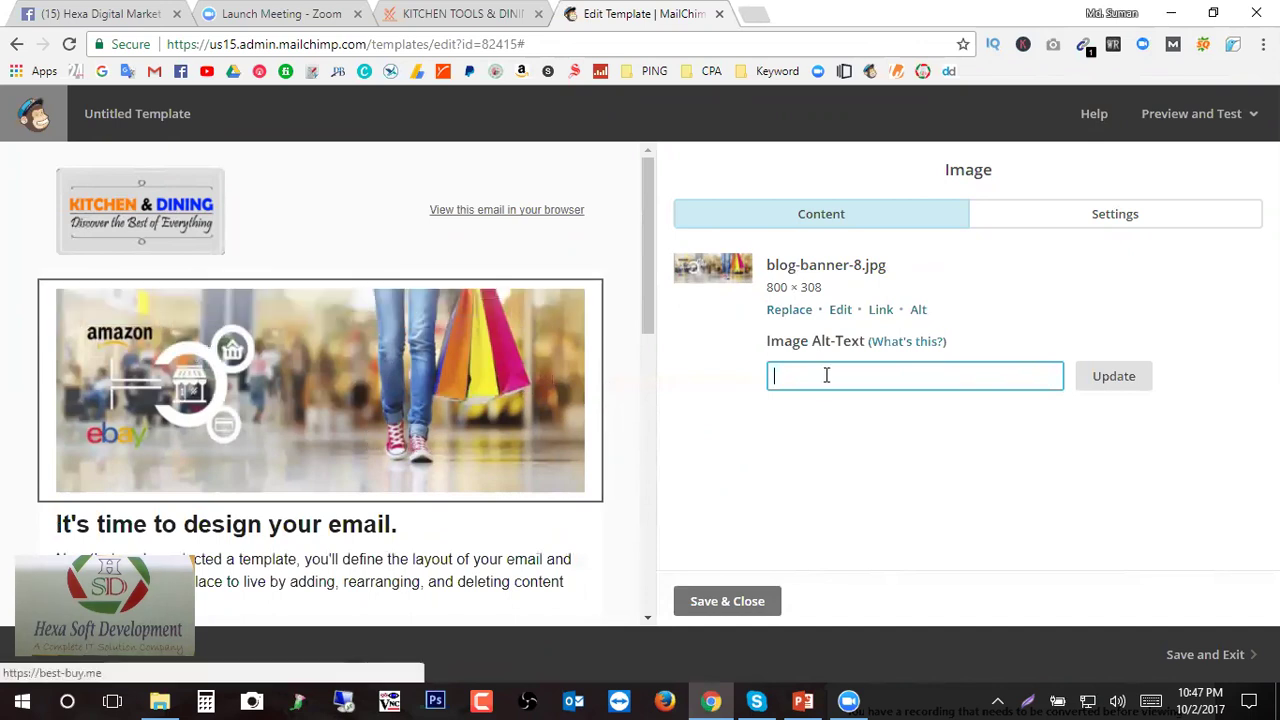
pyautogui.click(462, 12)
pyautogui.click(283, 44)
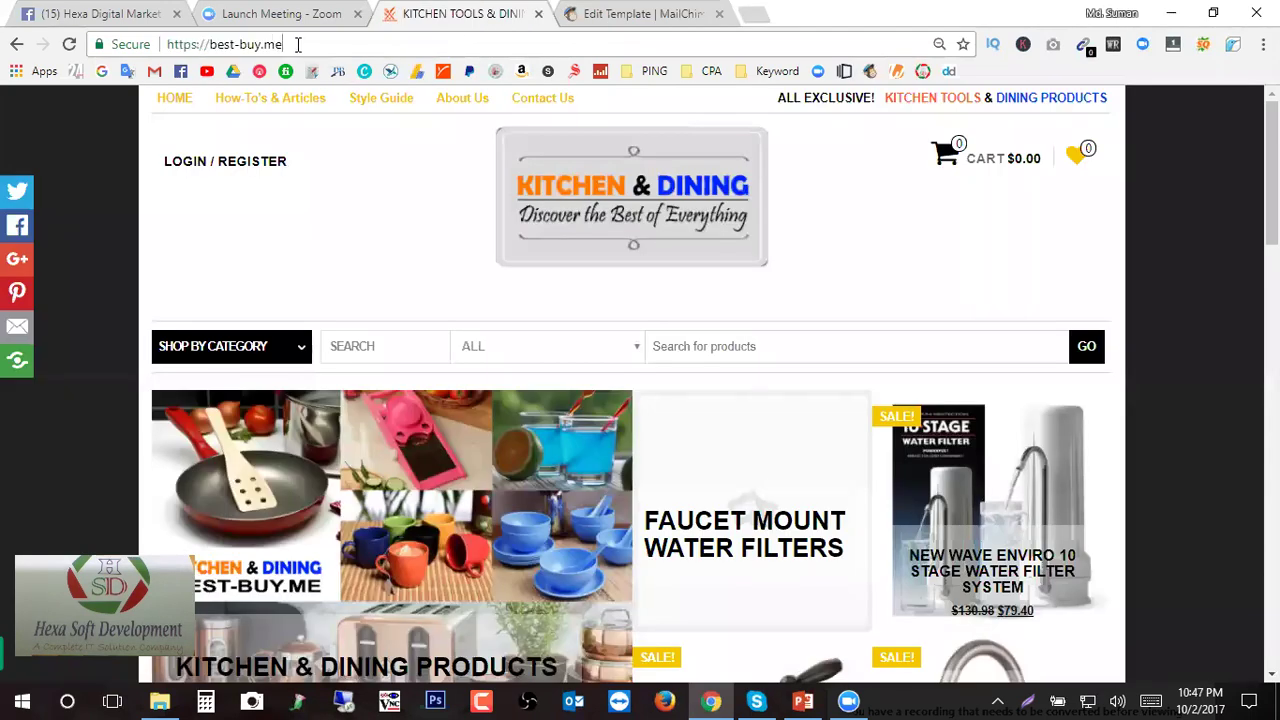
pyautogui.moveTo(260, 44); pyautogui.dragTo(213, 44)
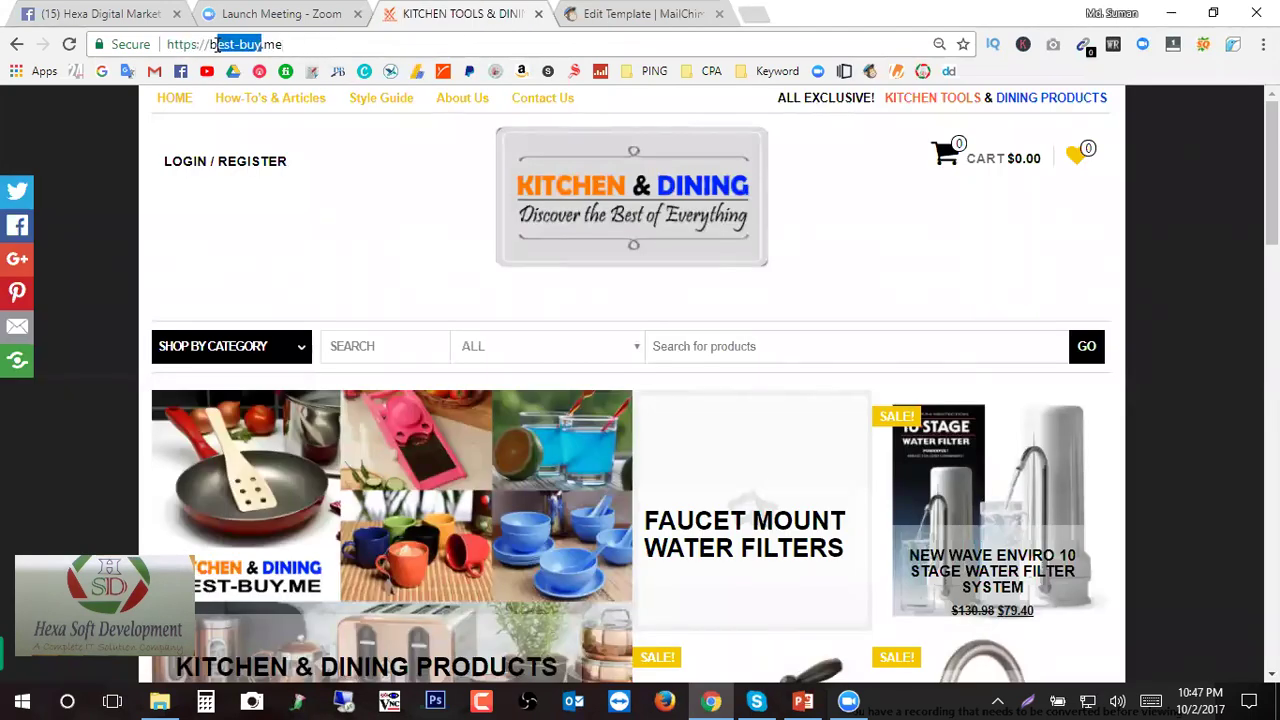
pyautogui.rightClick(213, 44)
pyautogui.click(245, 112)
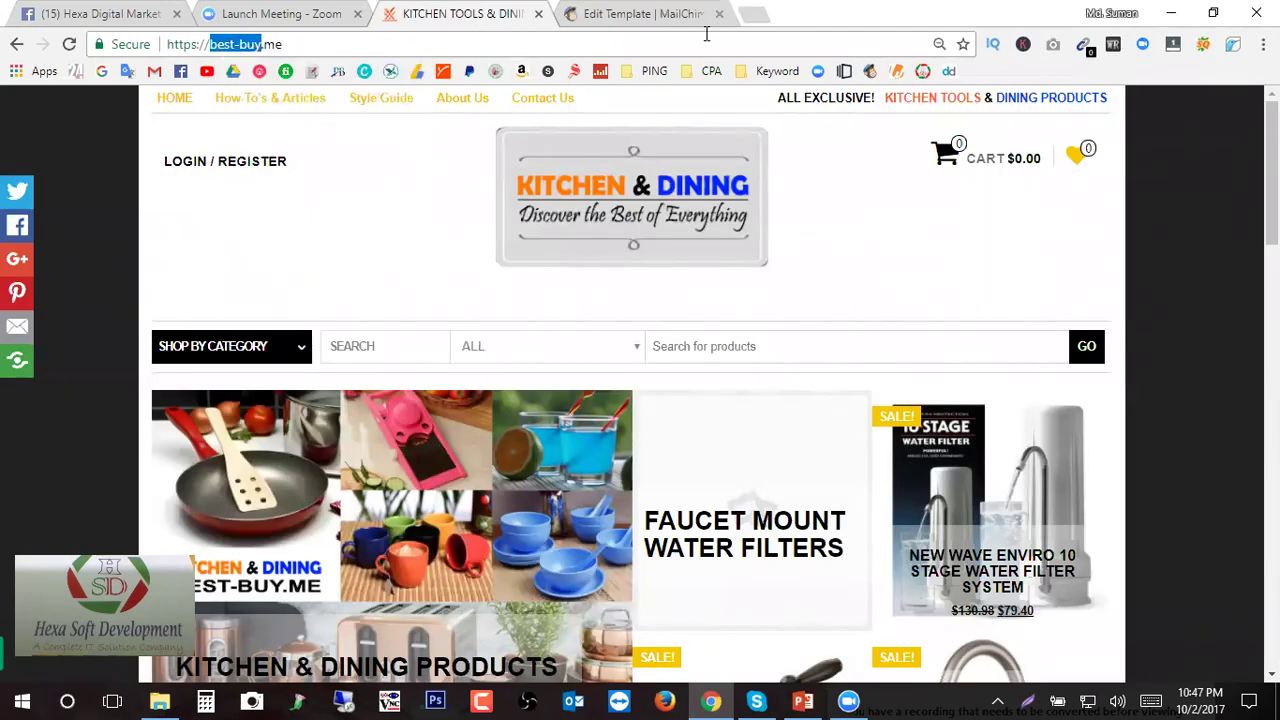
pyautogui.click(633, 12)
pyautogui.rightClick(840, 376)
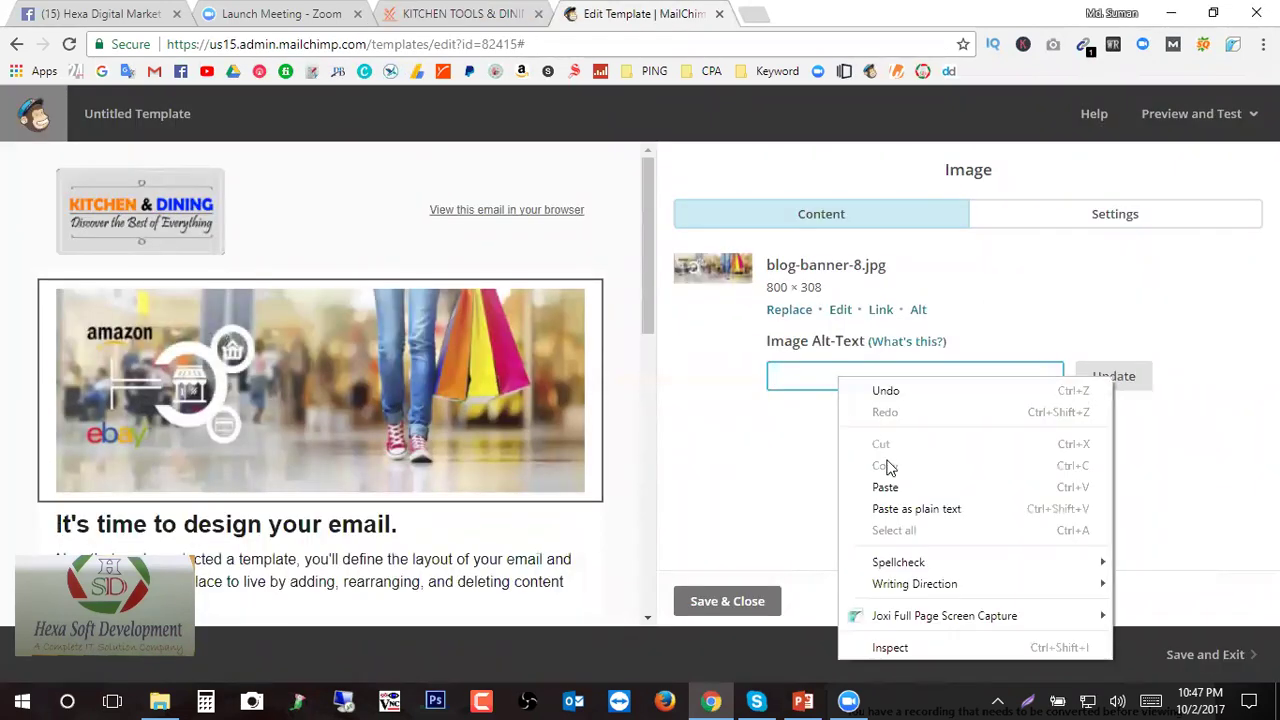
pyautogui.click(898, 486)
pyautogui.click(1113, 380)
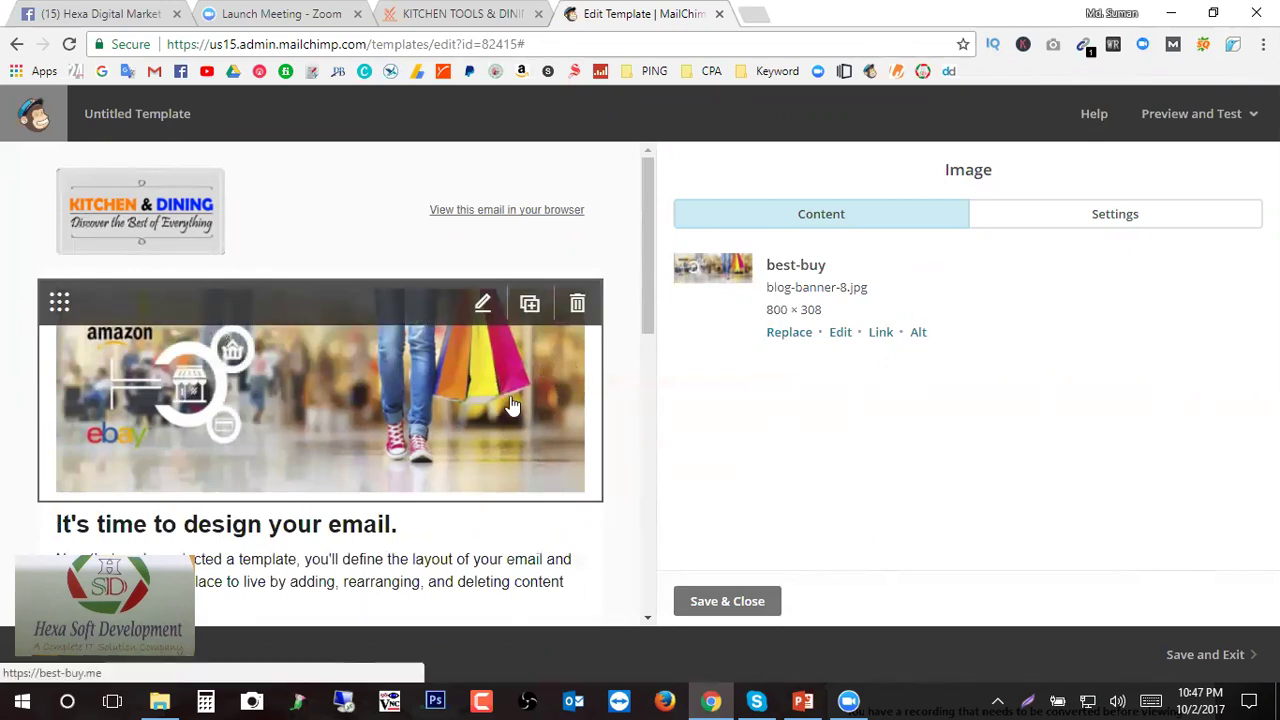
# - Open the banner image's settings and review its alignment, margin and retina options alongside the email preview
pyautogui.click(1128, 218)
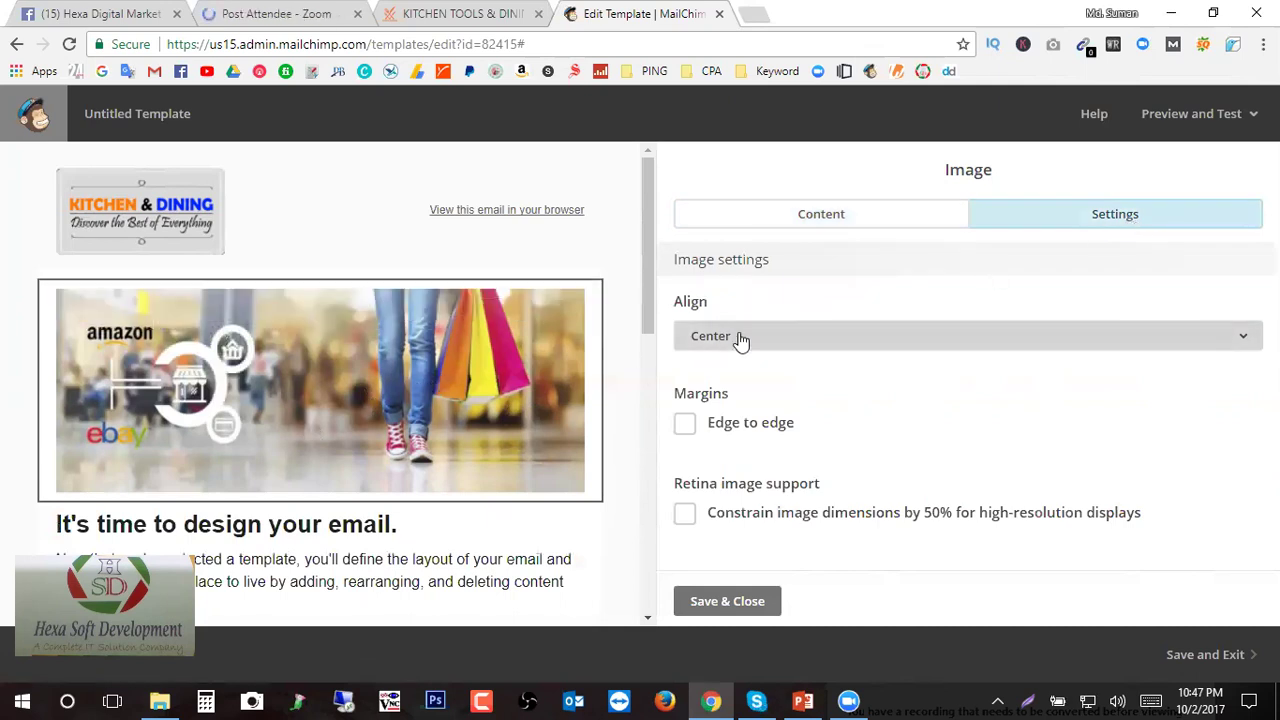
pyautogui.scroll(-2, 357, 403)
pyautogui.scroll(1, 424, 278)
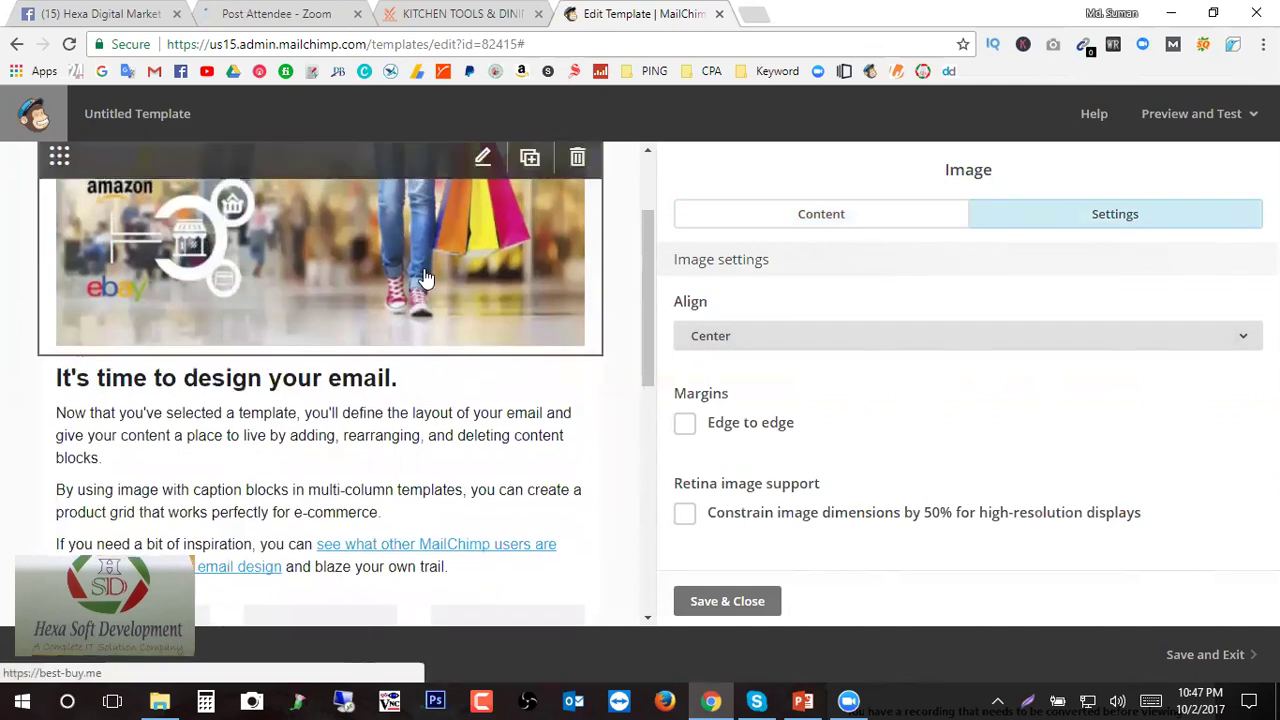
# - Turn on edge-to-edge margins for the banner image and check its width in the email preview
pyautogui.scroll(1, 424, 278)
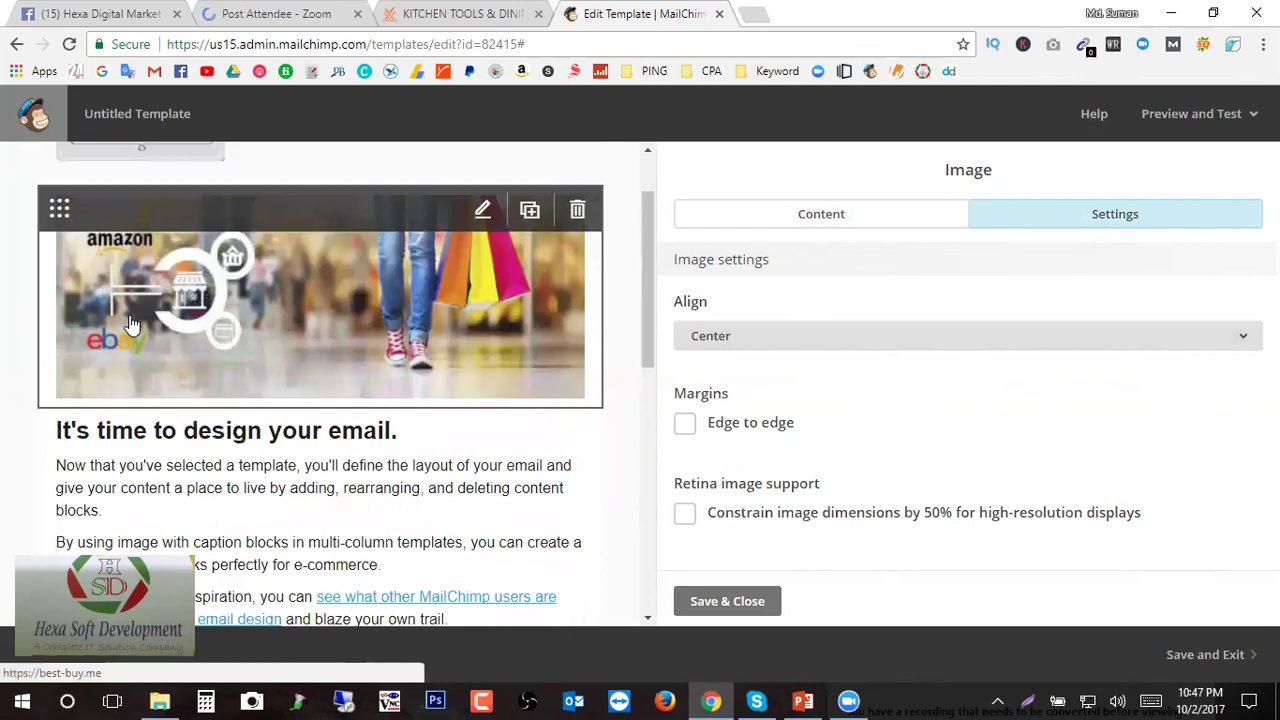
pyautogui.click(820, 347)
pyautogui.click(731, 443)
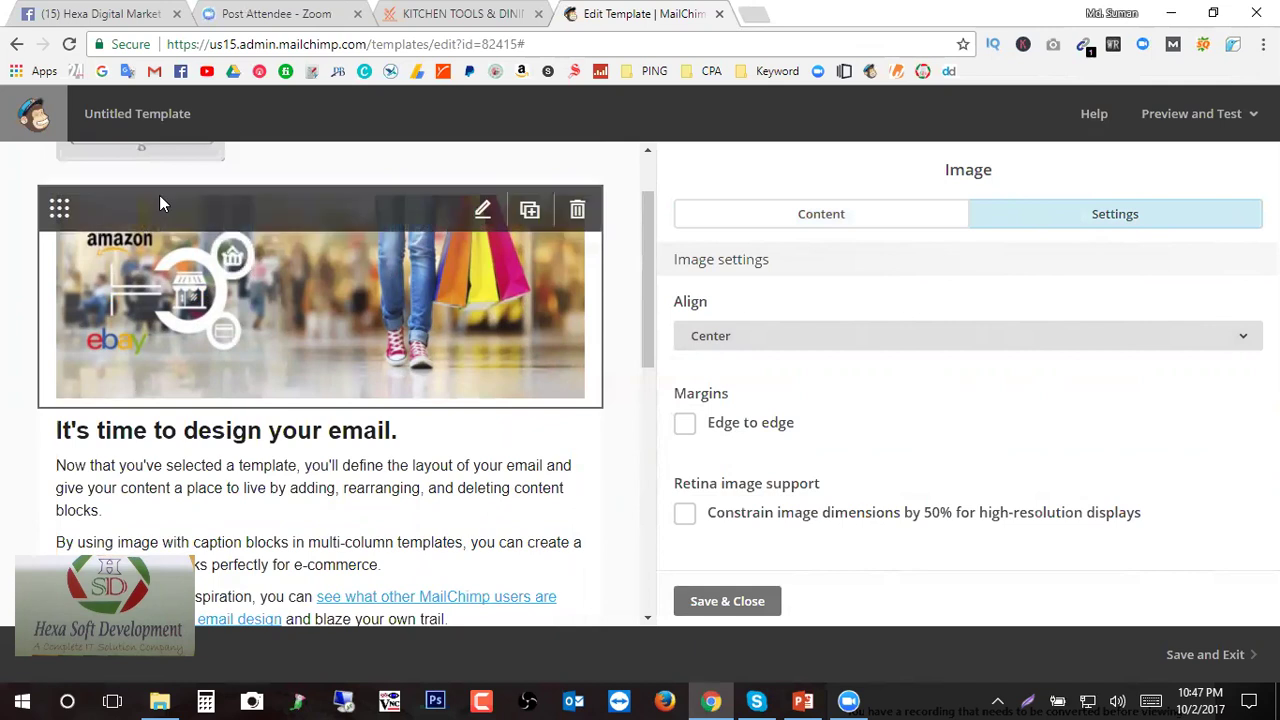
pyautogui.click(685, 425)
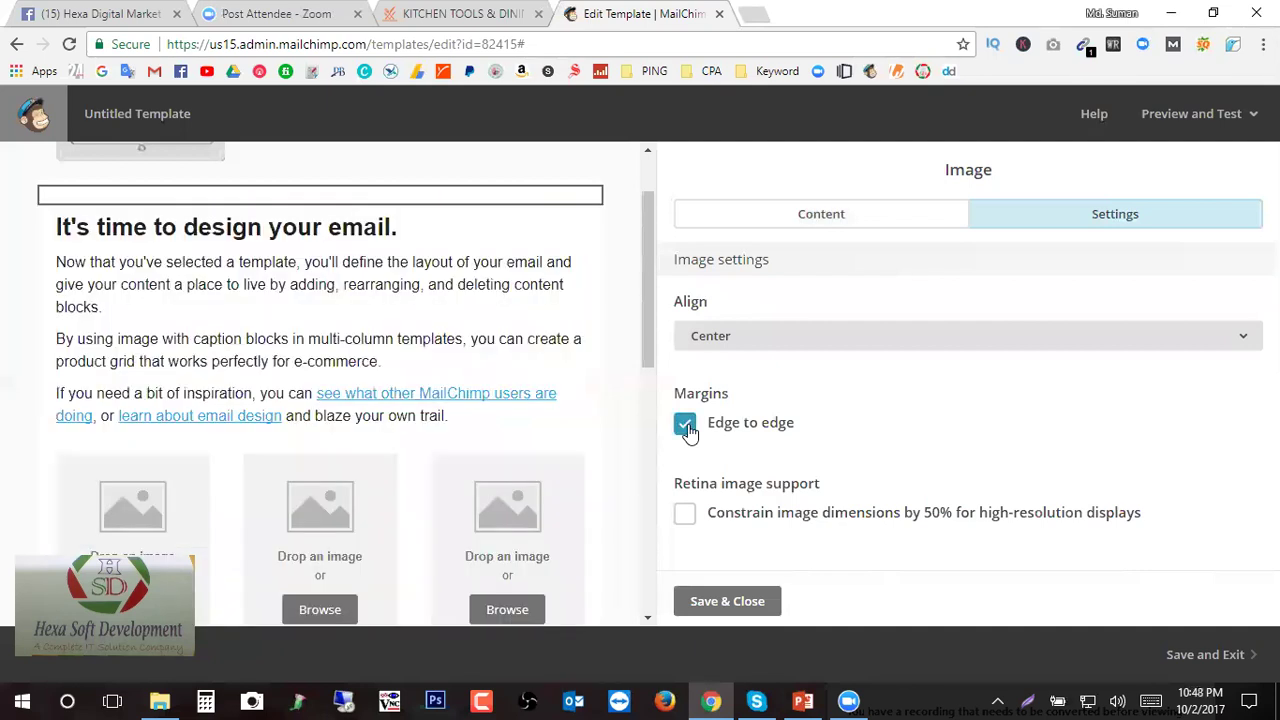
pyautogui.scroll(1, 585, 440)
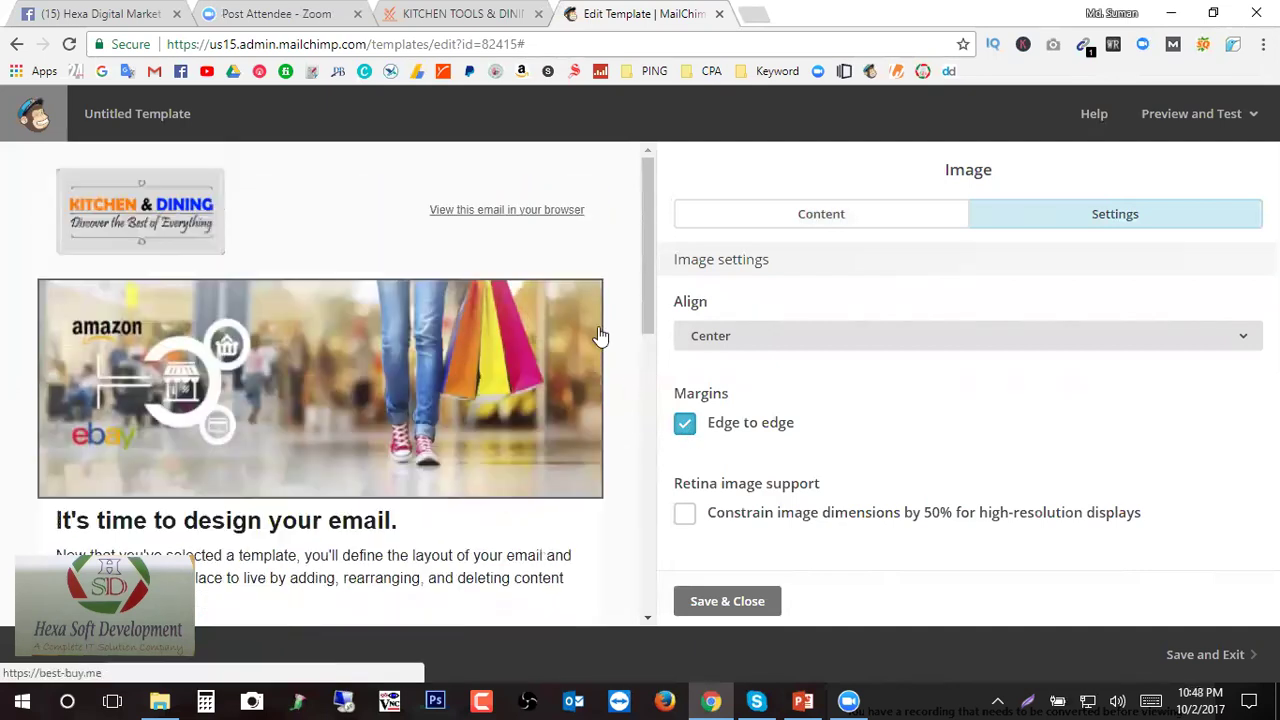
pyautogui.scroll(-1, 600, 380)
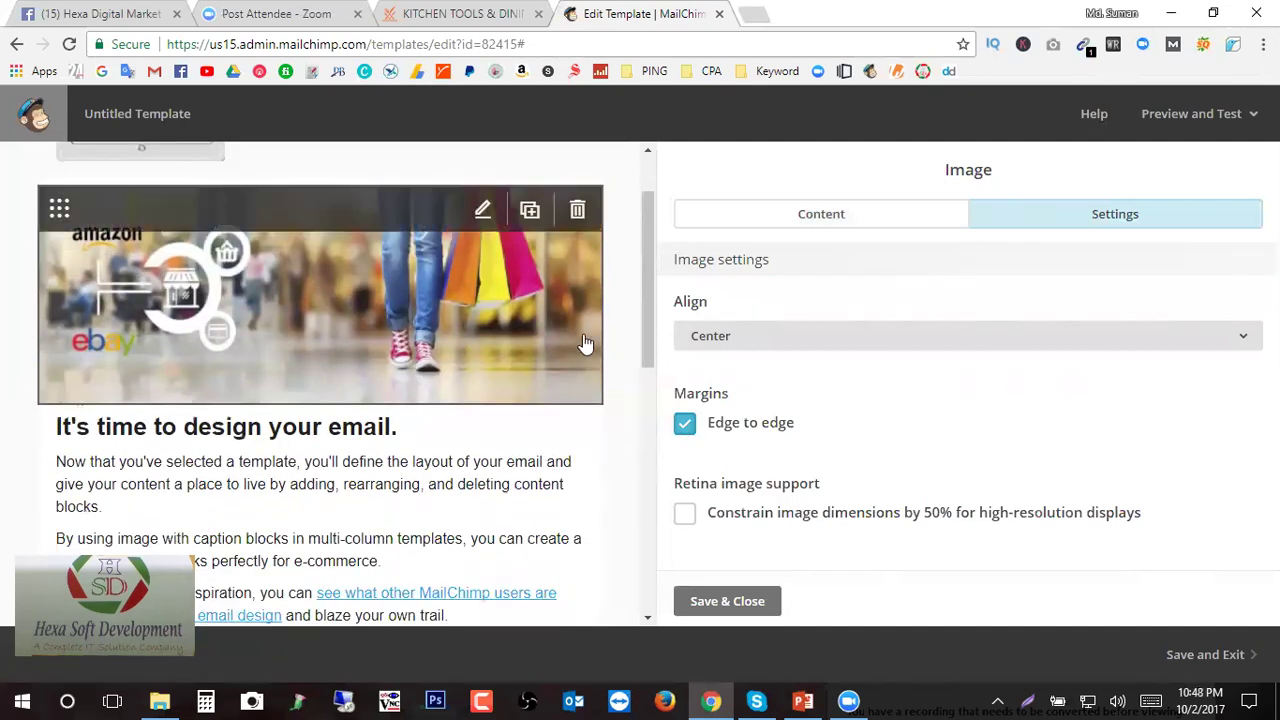
# - Compare the banner with edge-to-edge margins off and on, and with the 50% retina constraint on and off
pyautogui.click(686, 430)
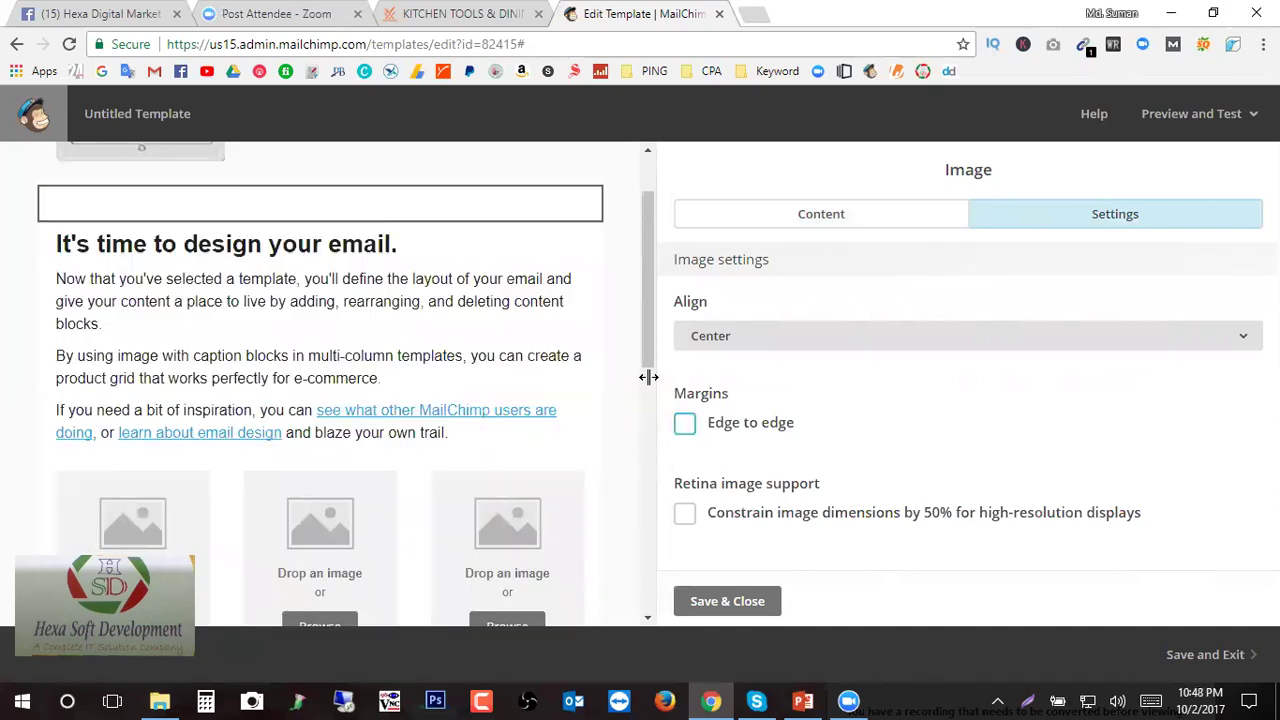
pyautogui.scroll(1, 628, 357)
pyautogui.scroll(-1, 589, 408)
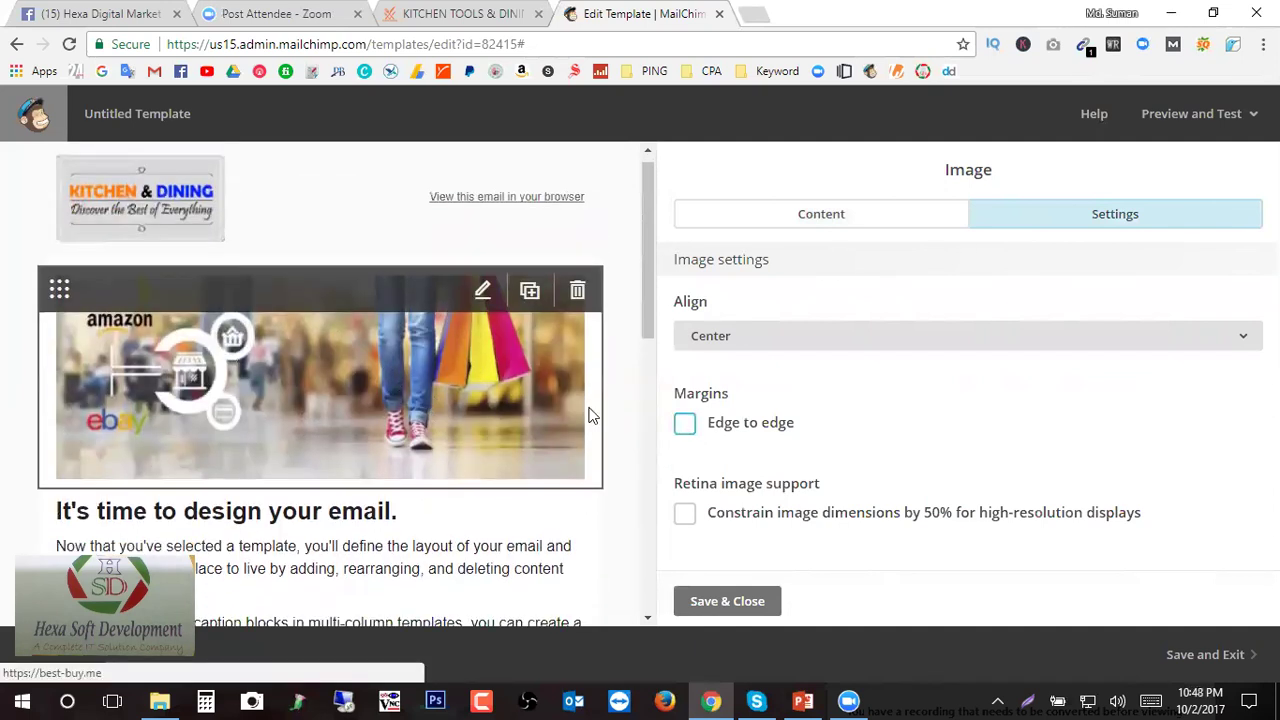
pyautogui.click(686, 426)
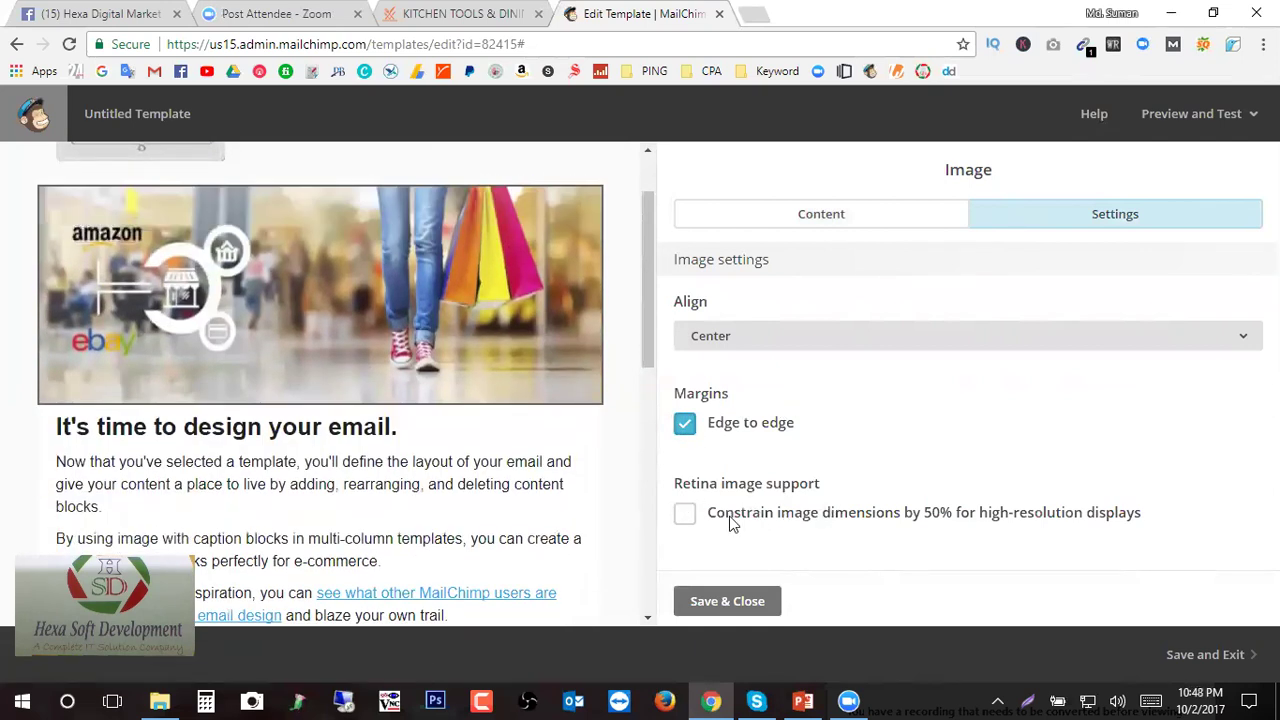
pyautogui.click(686, 515)
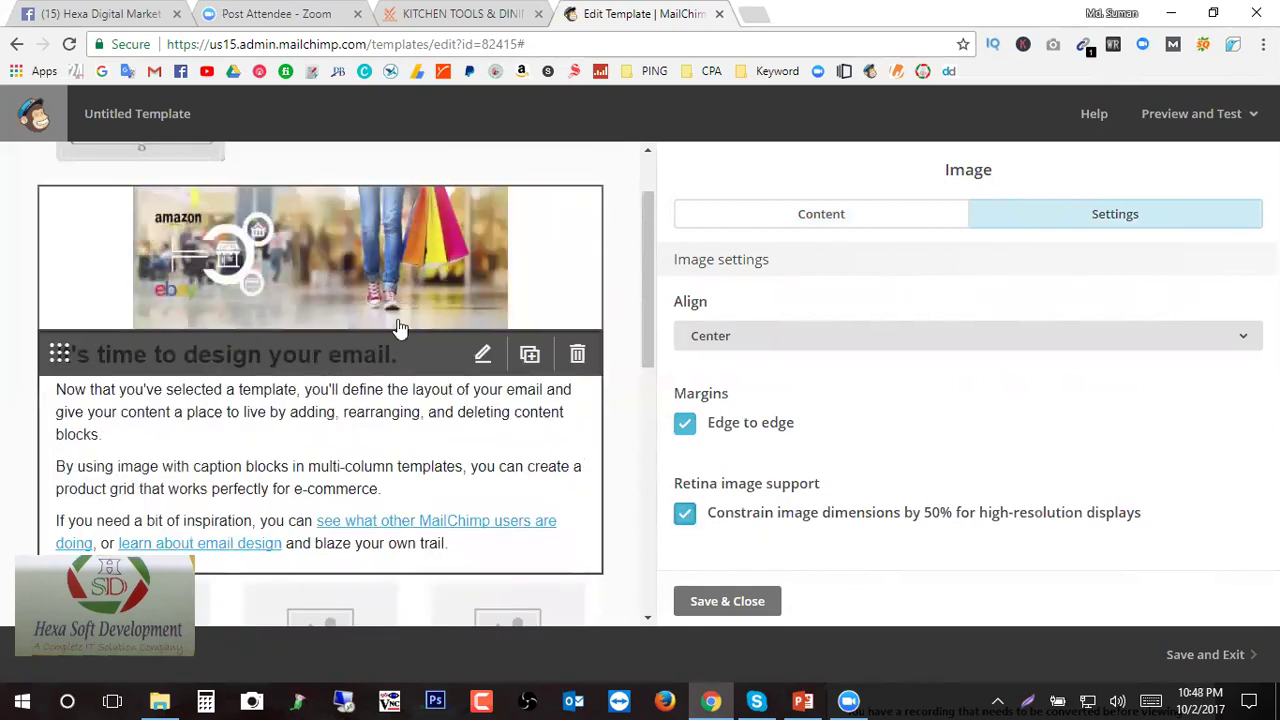
pyautogui.click(686, 518)
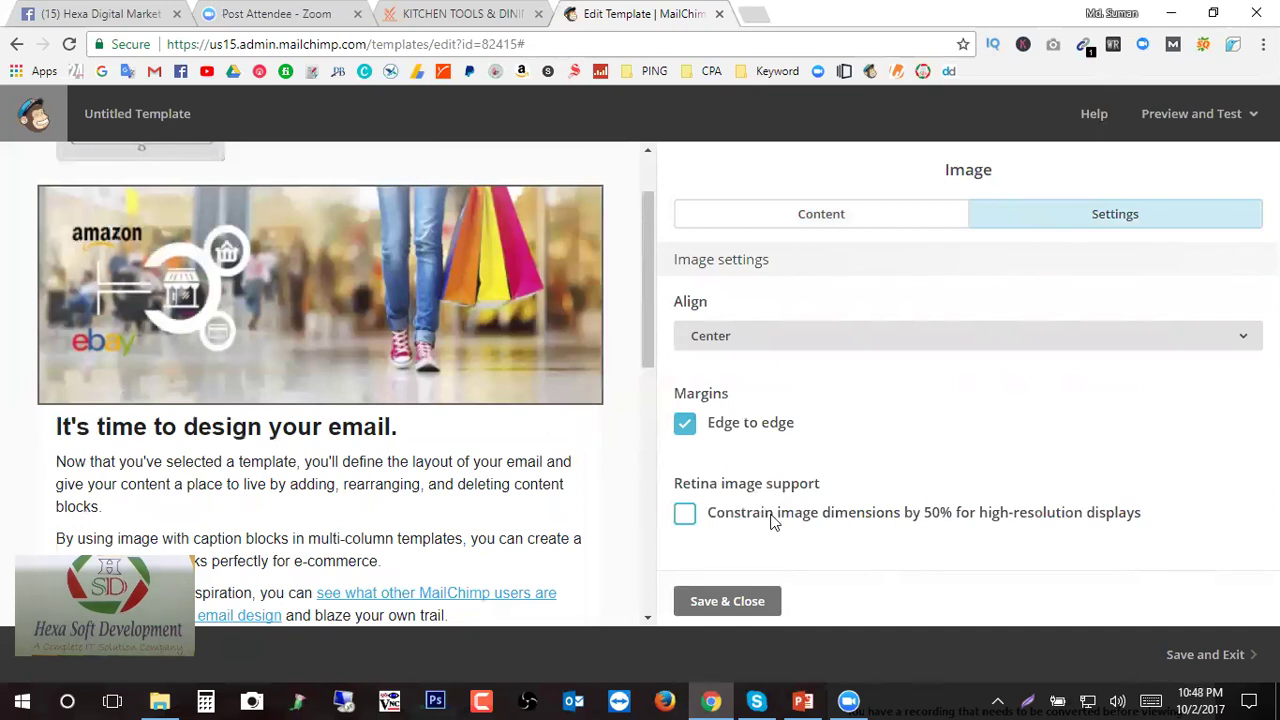
# - Return to the banner image's content details, then save and close the image block
pyautogui.scroll(1, 640, 430)
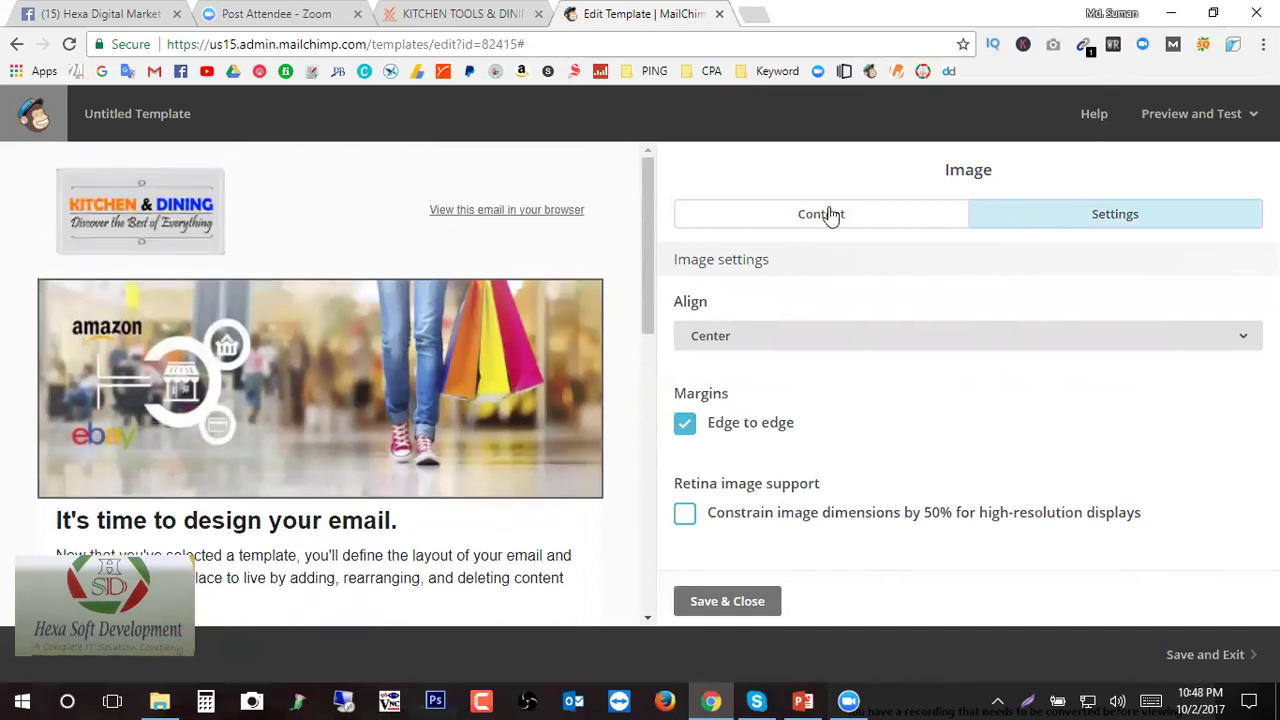
pyautogui.click(829, 217)
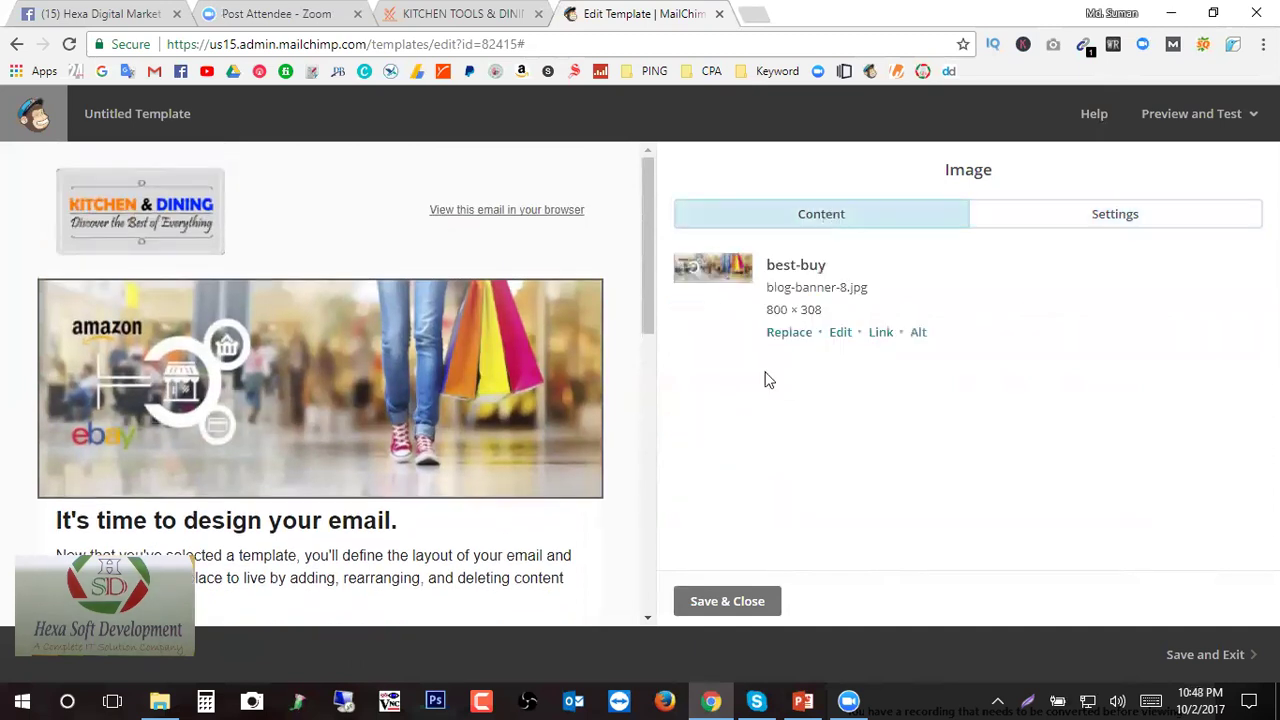
pyautogui.click(727, 601)
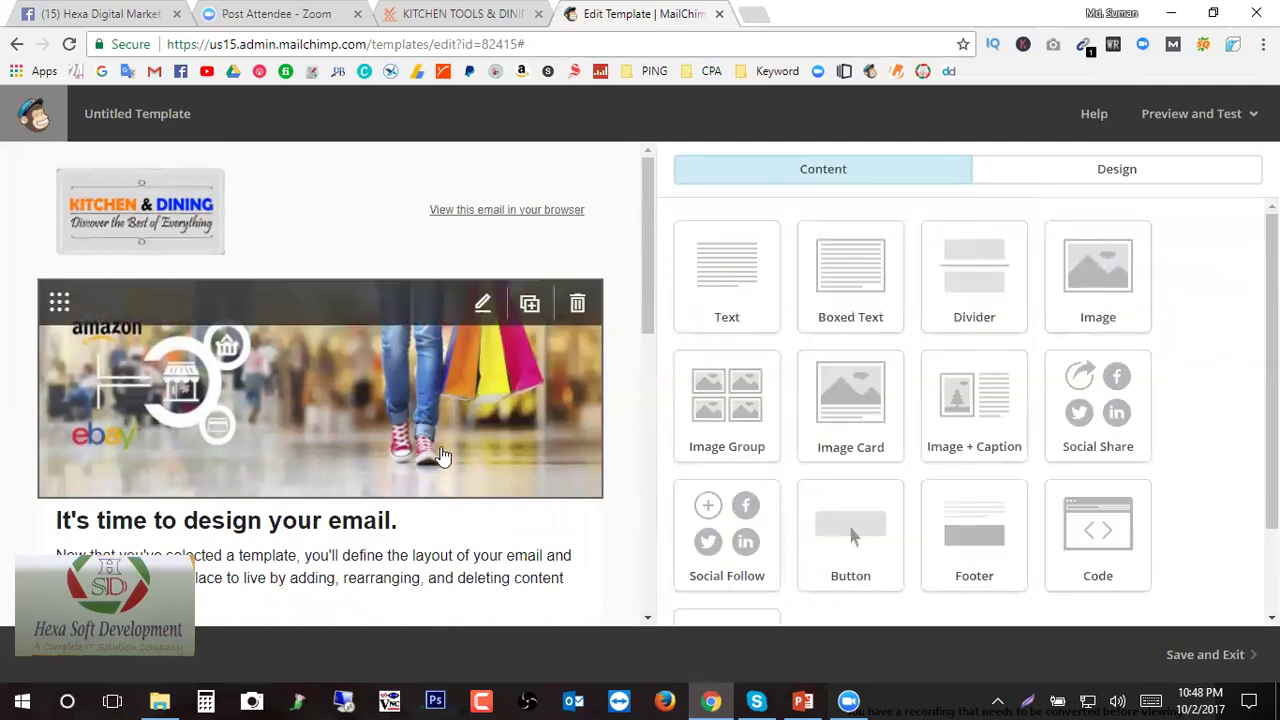
# - Open the text block below the banner for editing and replace its heading with "About Best-Buy"
pyautogui.scroll(-1, 378, 366)
pyautogui.scroll(1, 543, 271)
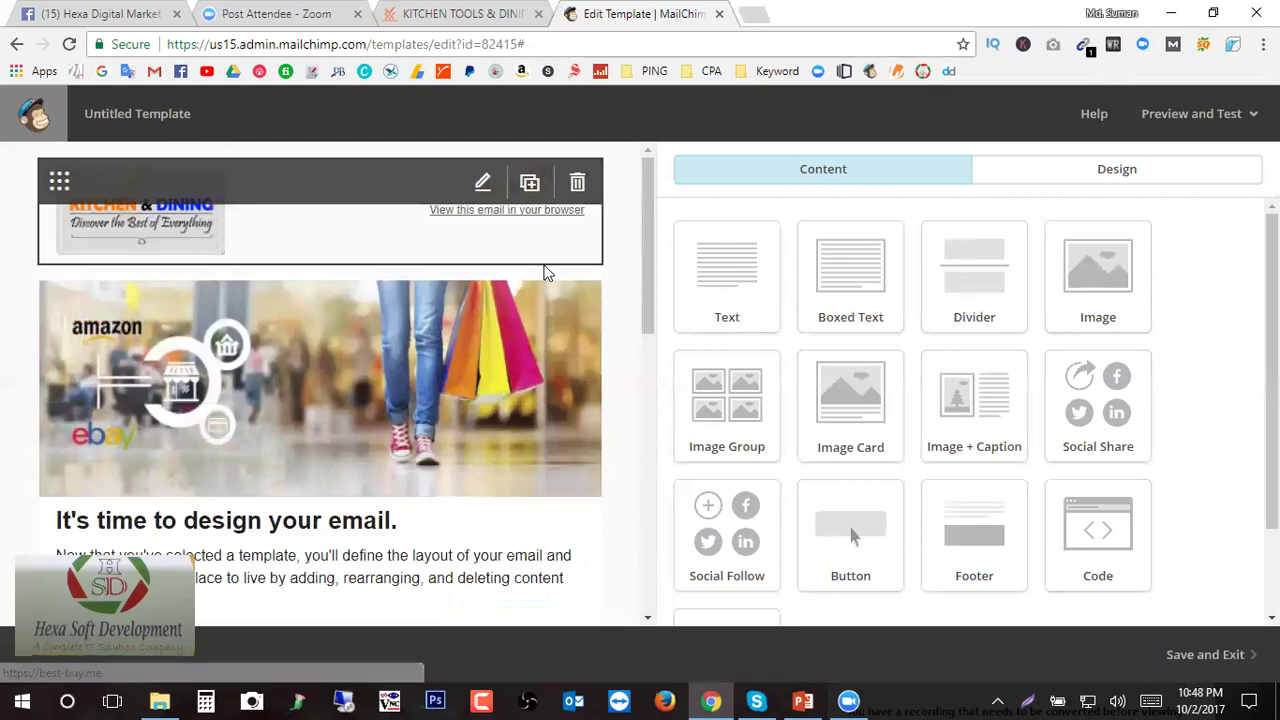
pyautogui.scroll(-1, 231, 281)
pyautogui.scroll(-1, 530, 316)
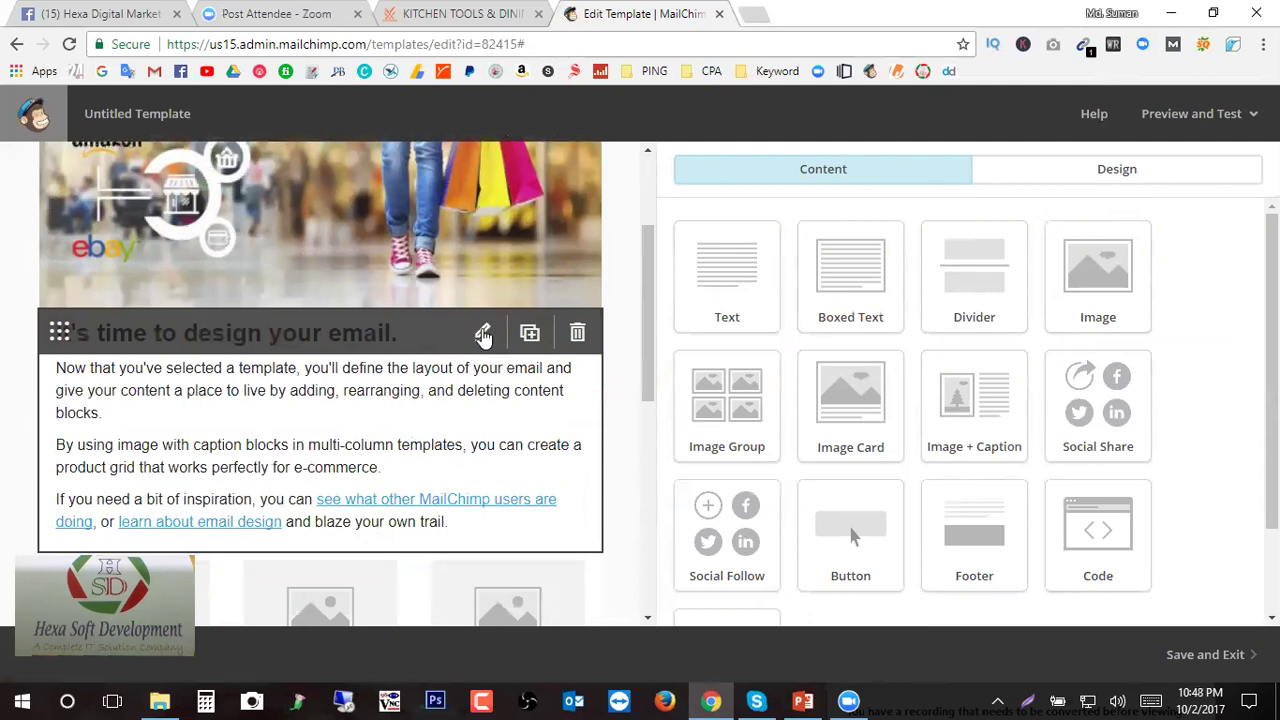
pyautogui.click(483, 335)
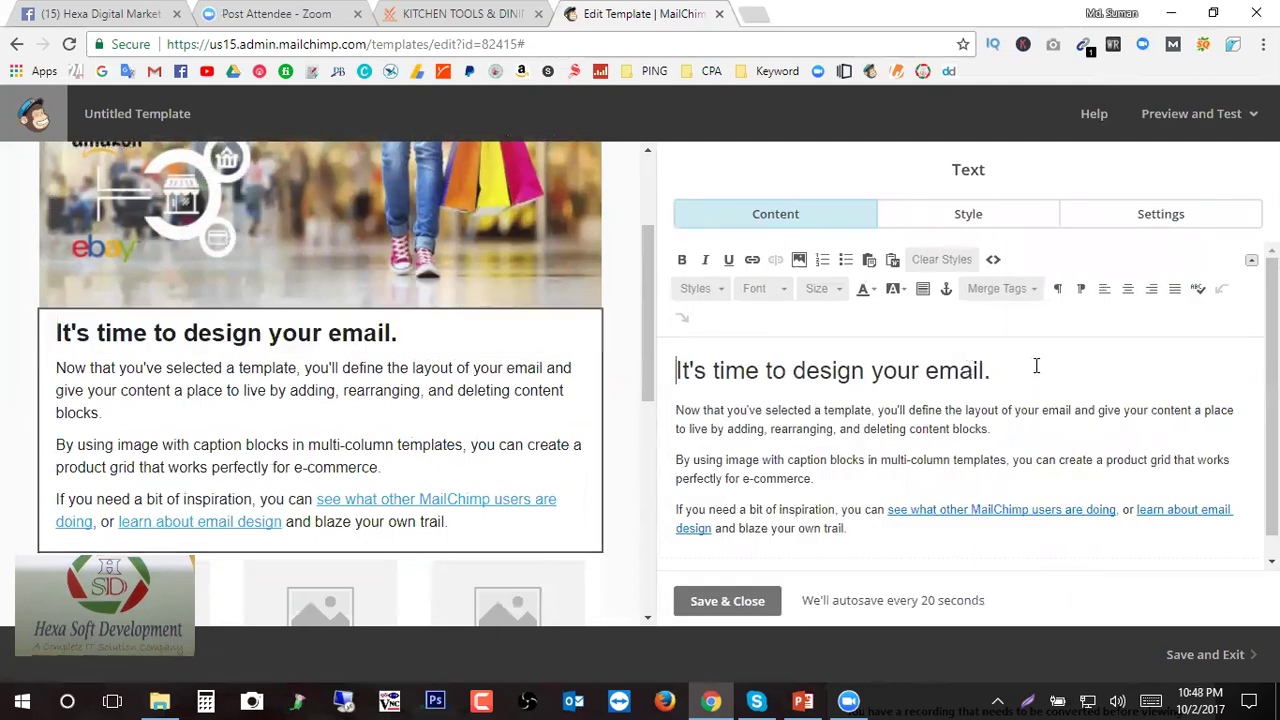
pyautogui.moveTo(1036, 366); pyautogui.dragTo(641, 366)
pyautogui.press('BackSpace')
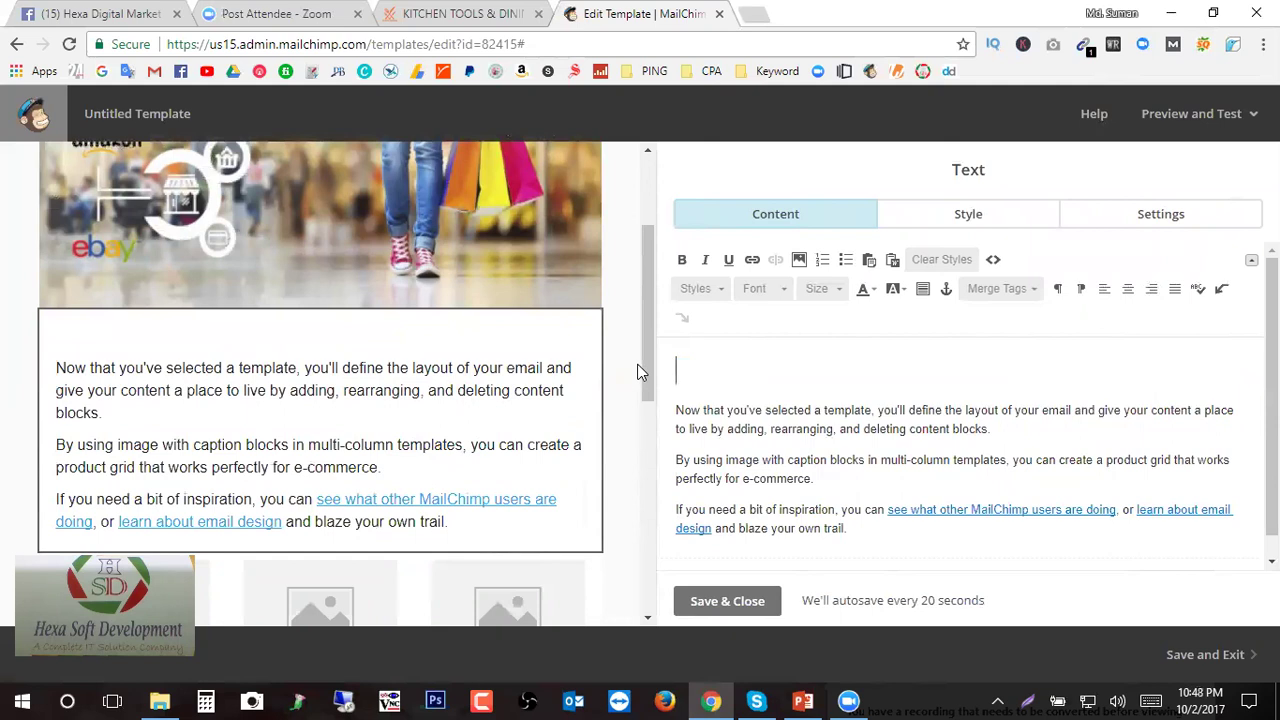
pyautogui.write('About')
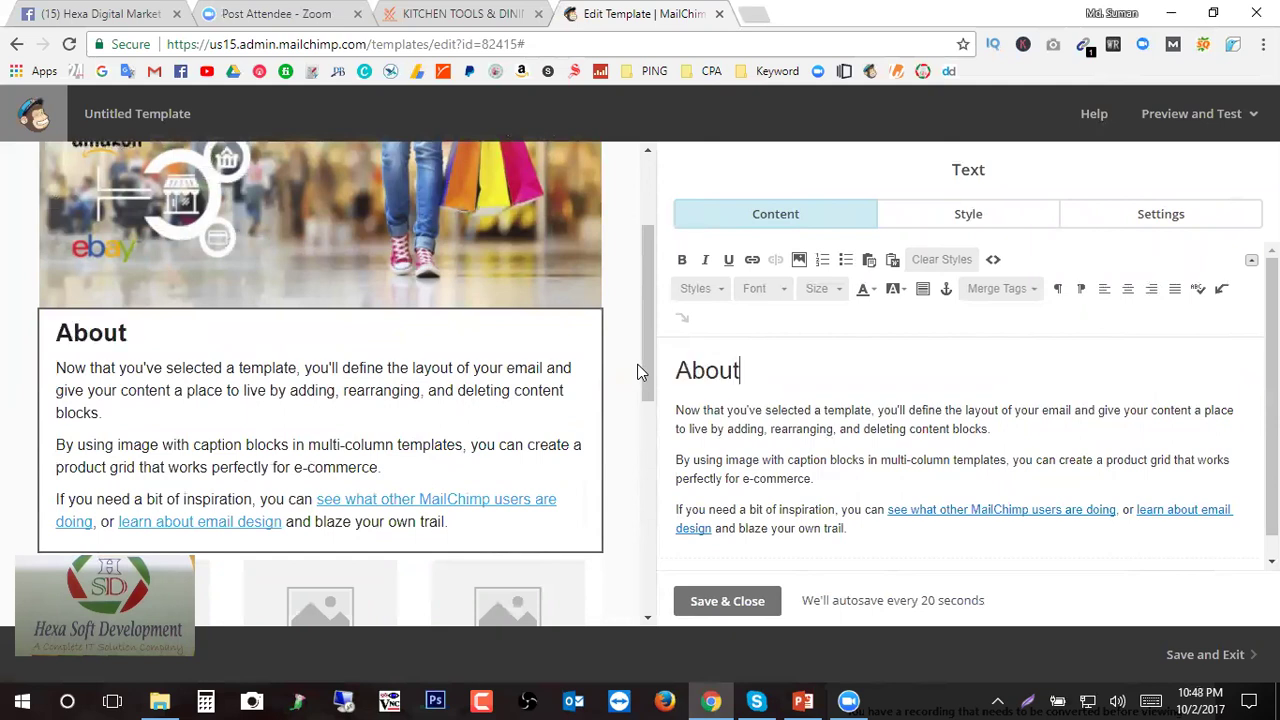
pyautogui.write(' best-buy')
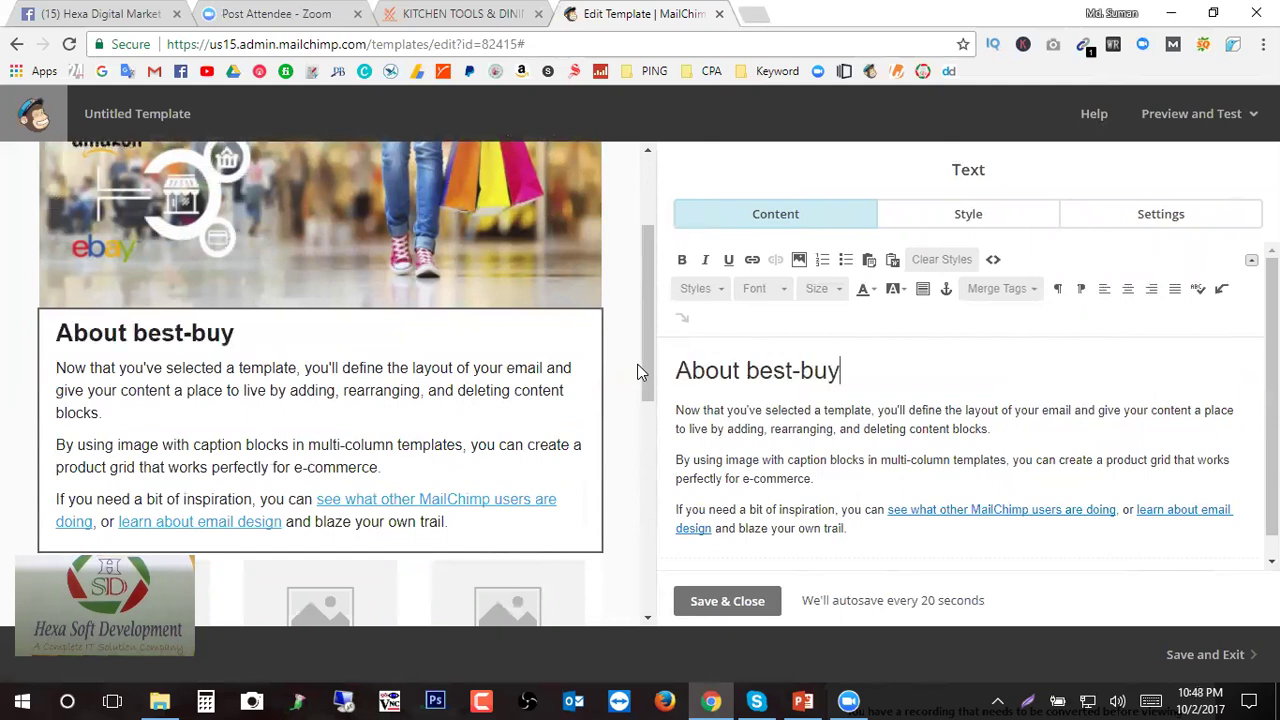
pyautogui.moveTo(752, 370); pyautogui.dragTo(681, 370)
pyautogui.write('Best-B')
# - Make the "About Best-Buy" heading bold and colour it Dark Orange
pyautogui.click(682, 260)
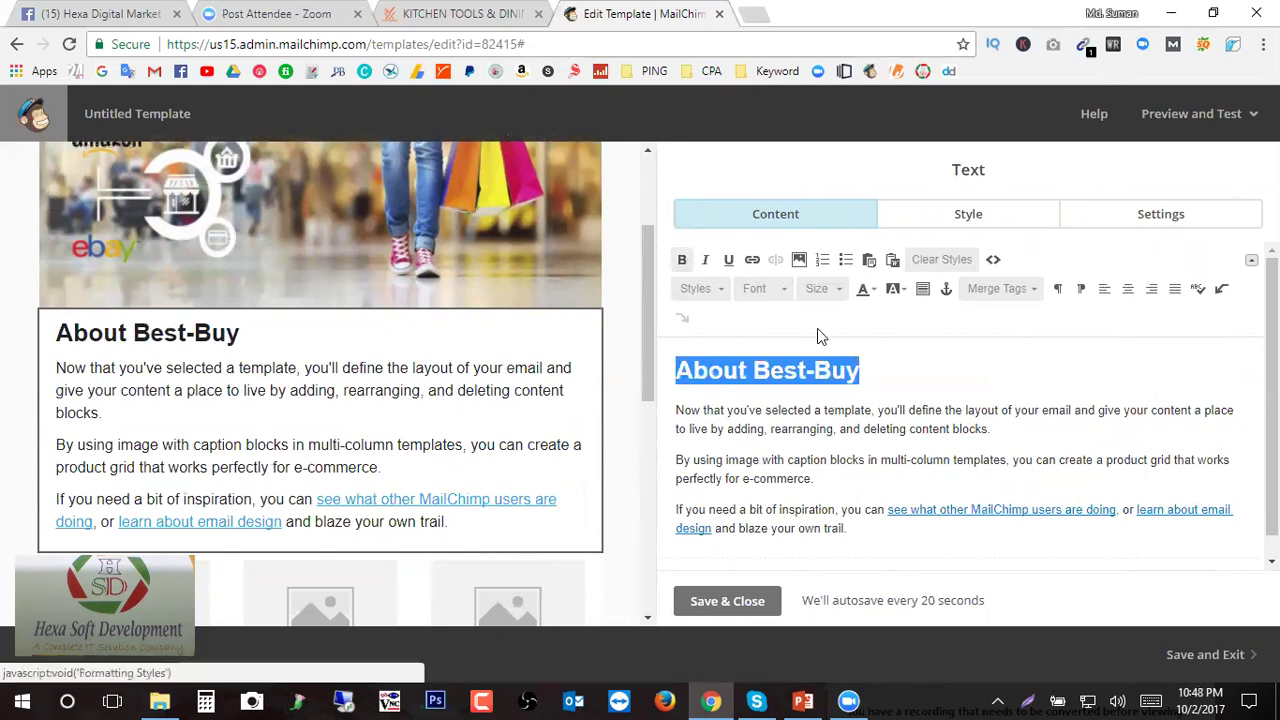
pyautogui.click(874, 294)
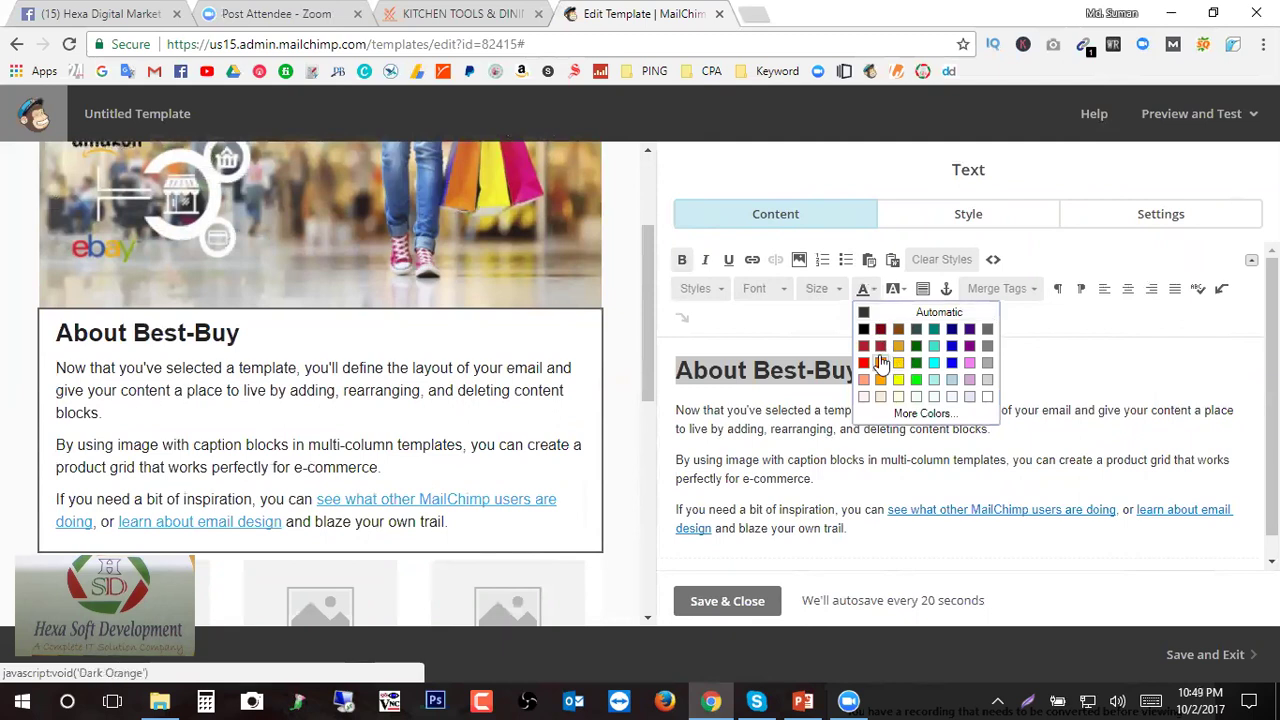
pyautogui.click(880, 362)
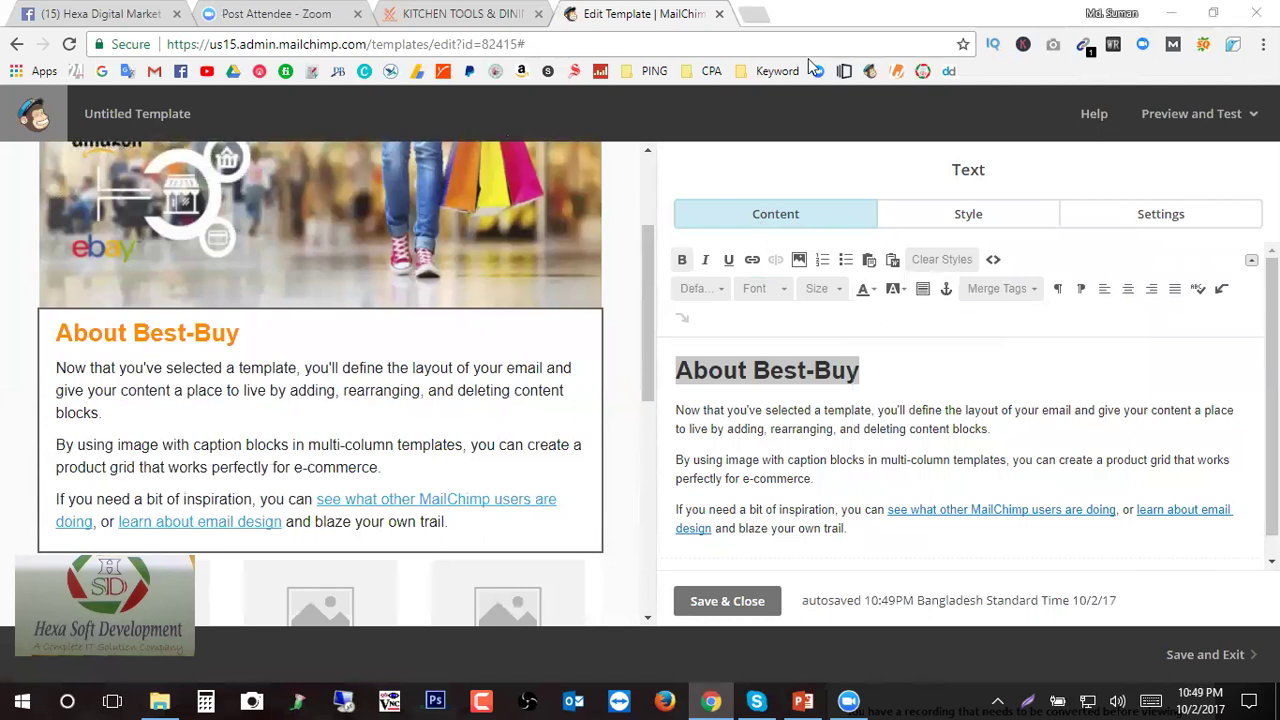
pyautogui.click(914, 370)
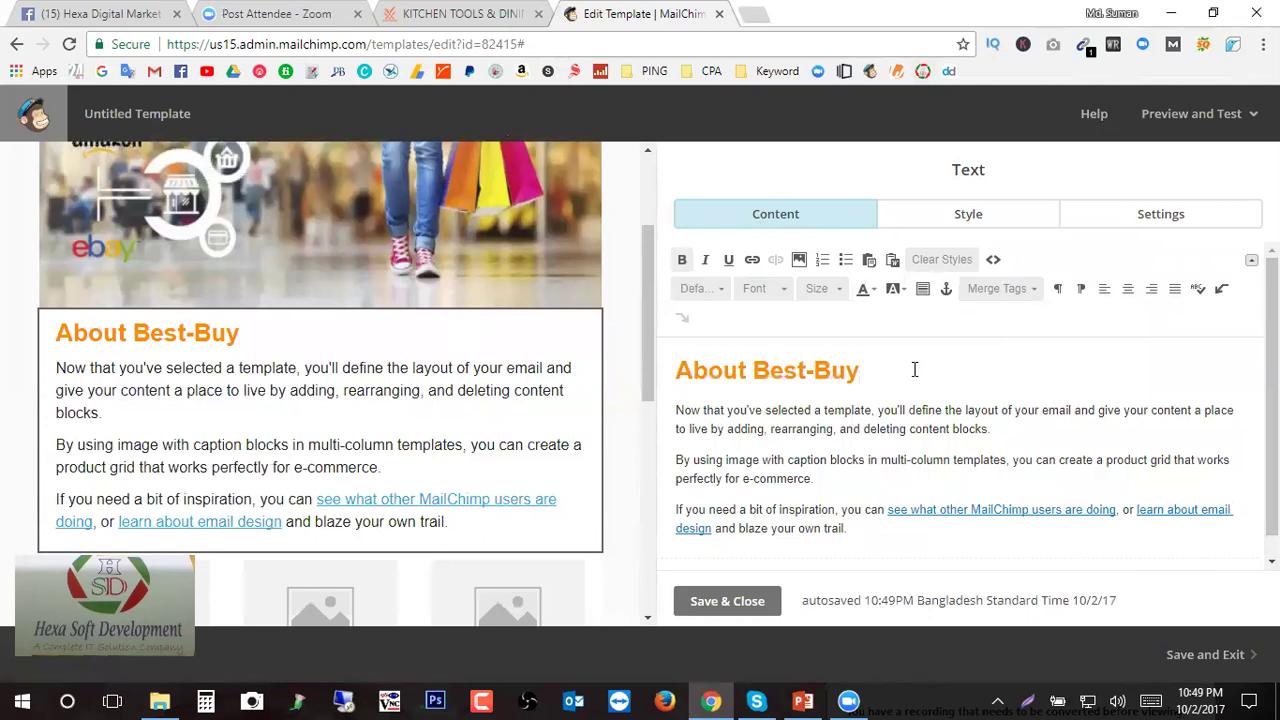
# - Examine the email preview, checking the logo, banner and newly styled heading against the body text below
pyautogui.scroll(2, 615, 363)
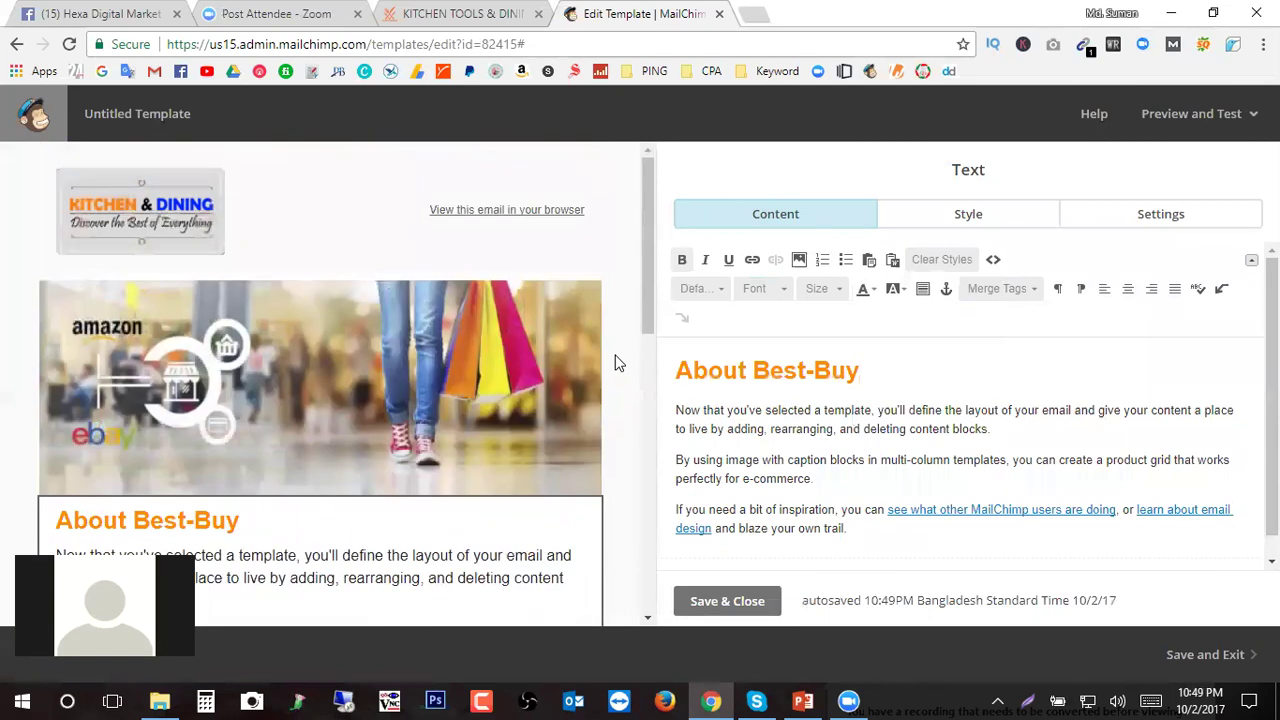
pyautogui.scroll(-1, 617, 377)
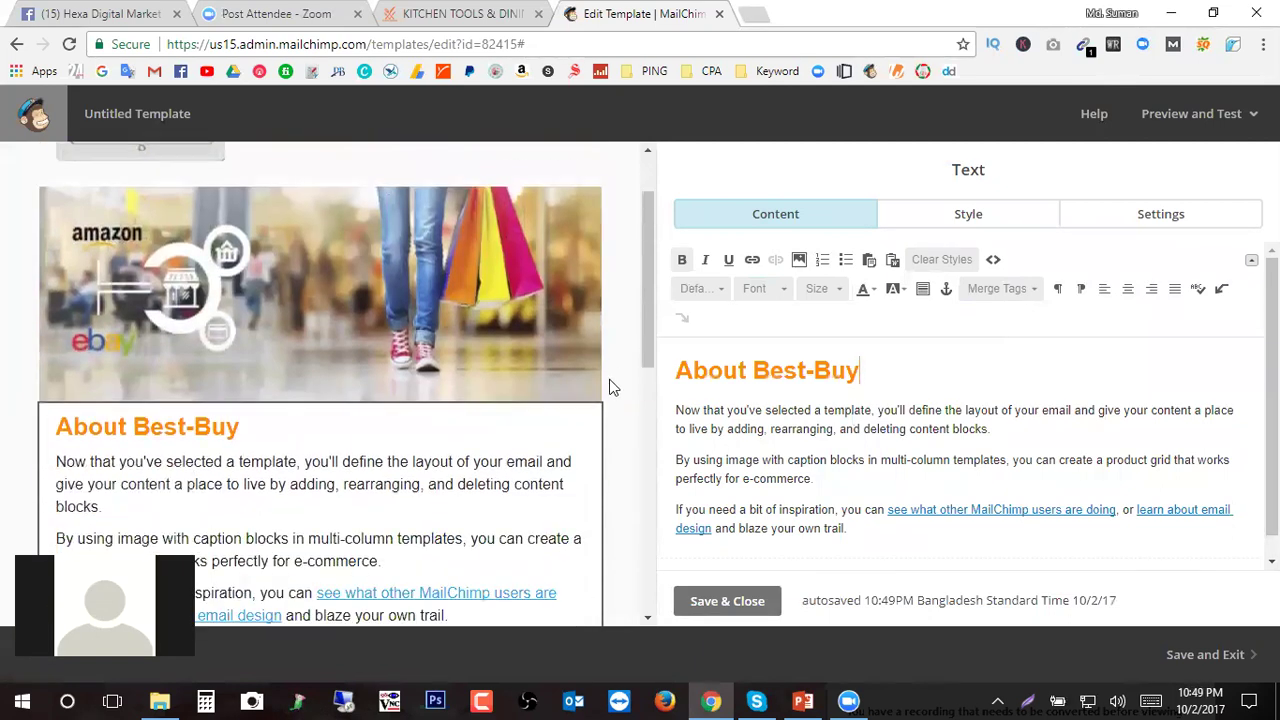
pyautogui.scroll(1, 606, 434)
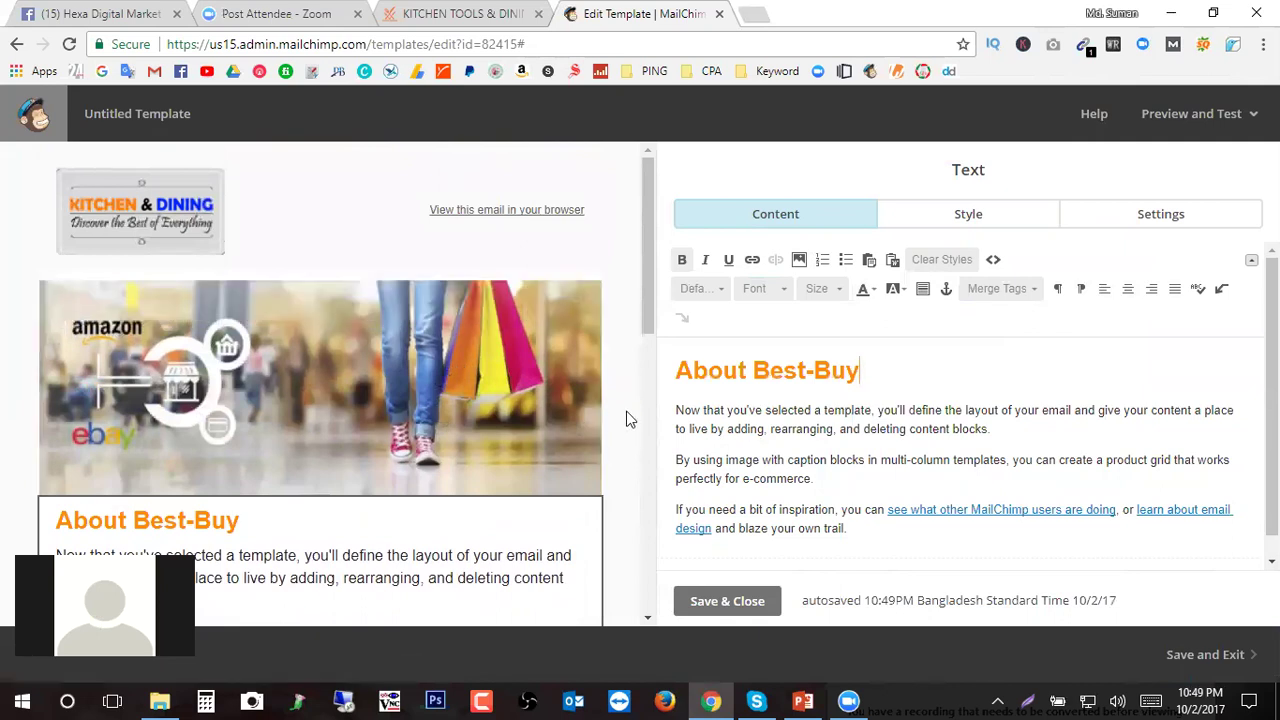
pyautogui.scroll(-1, 626, 418)
pyautogui.scroll(1, 626, 418)
pyautogui.scroll(-1, 626, 418)
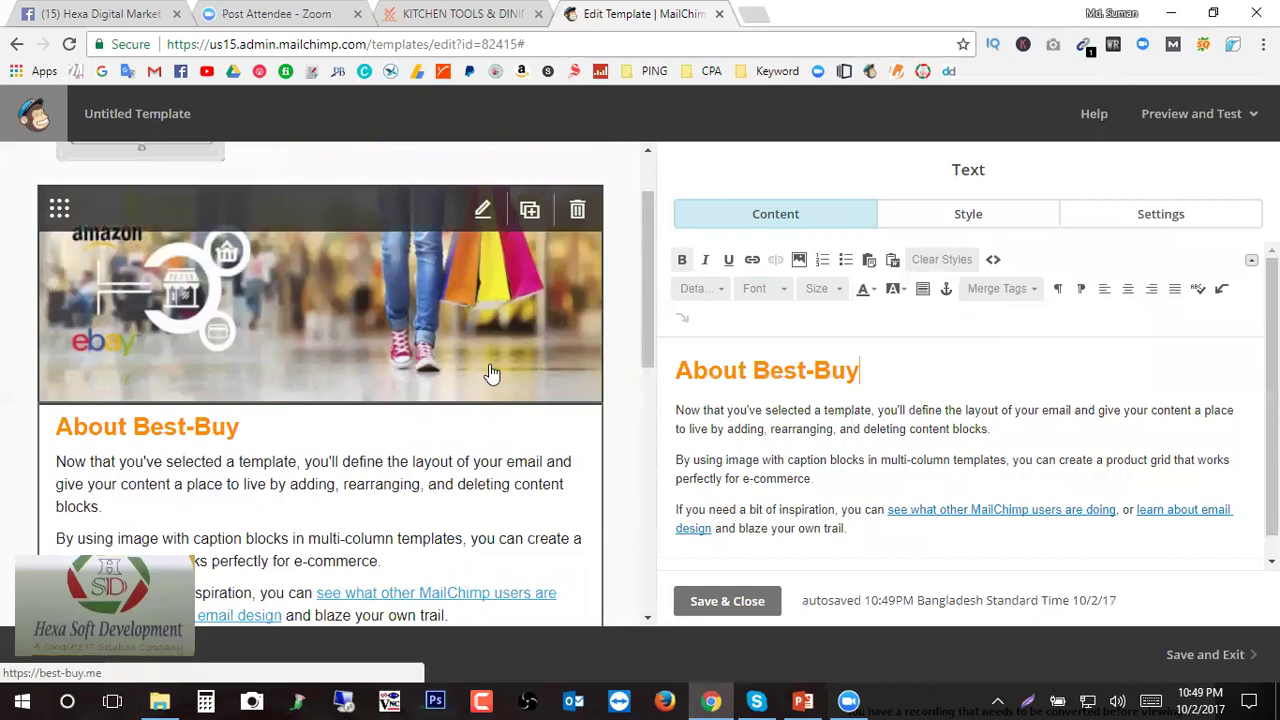
pyautogui.scroll(1, 505, 386)
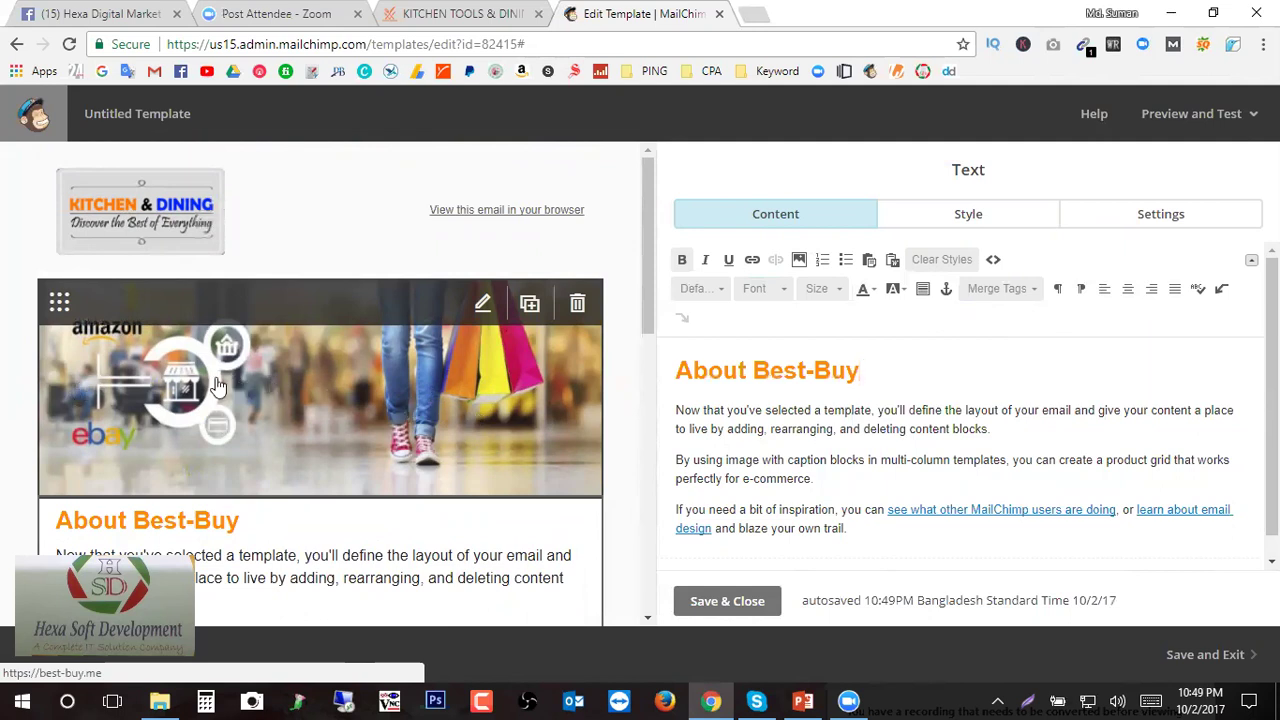
pyautogui.scroll(-1, 220, 390)
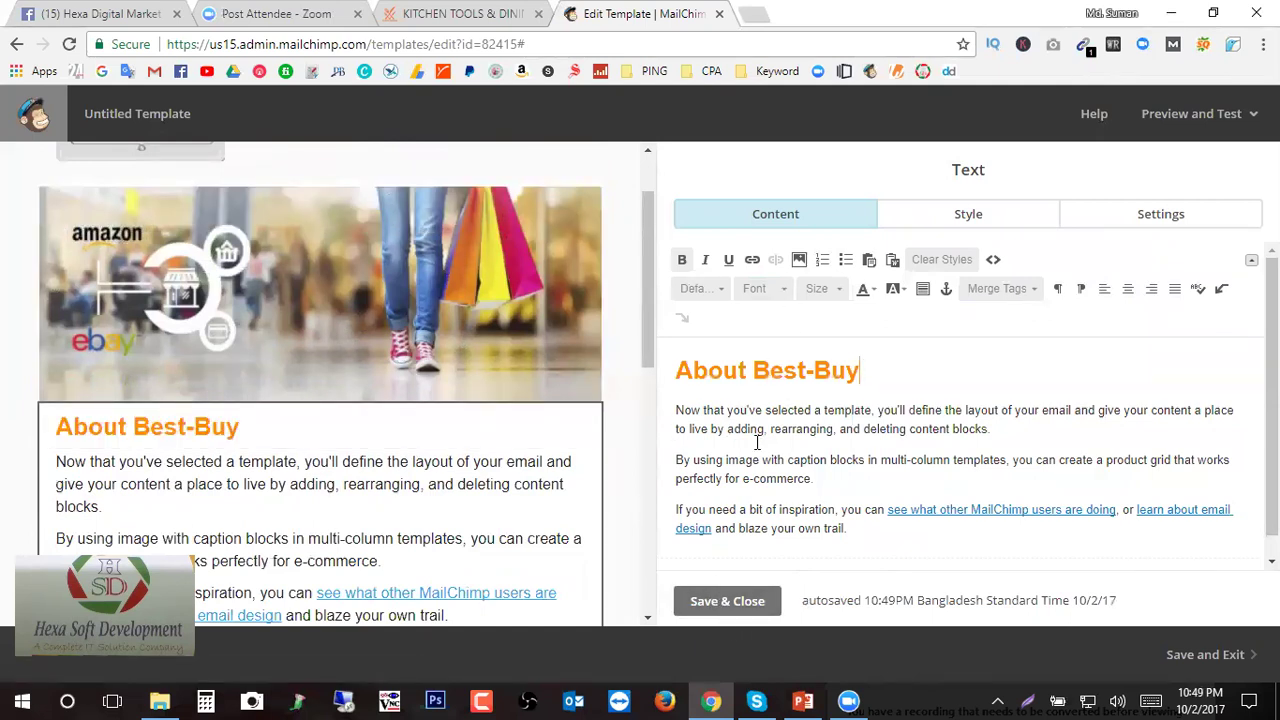
pyautogui.scroll(1, 375, 378)
pyautogui.scroll(-1, 390, 385)
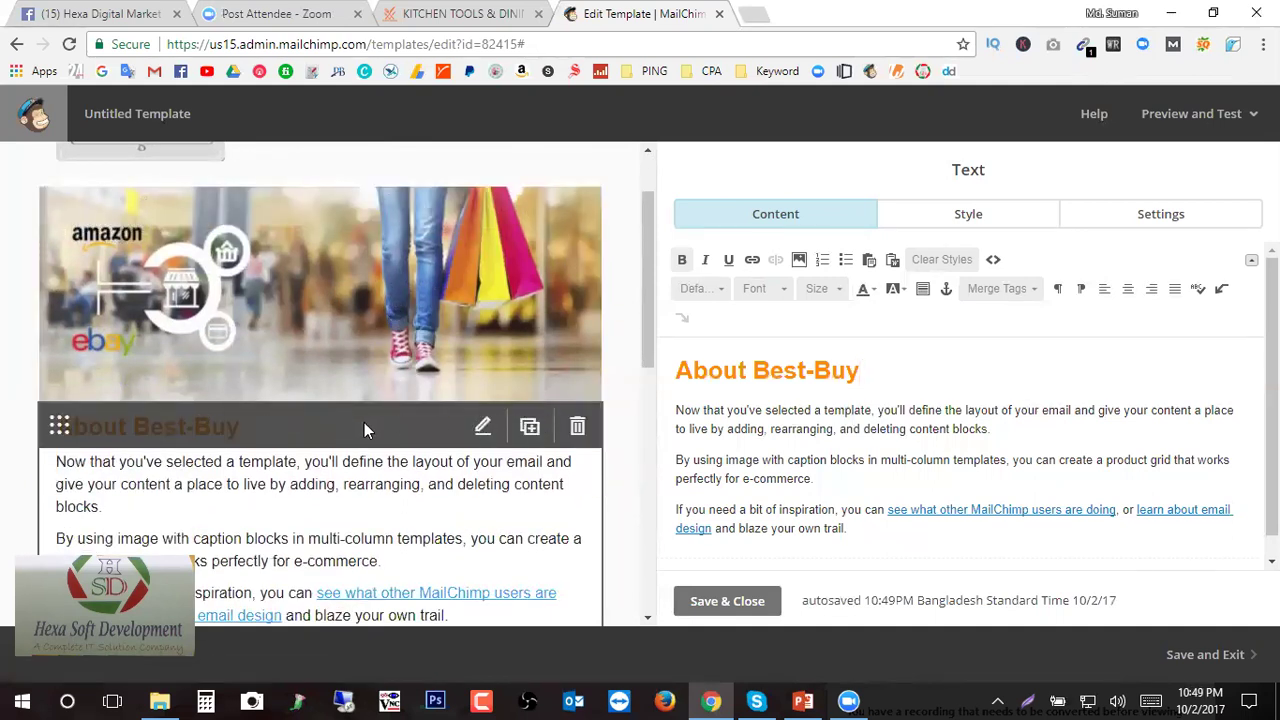
pyautogui.scroll(1, 624, 388)
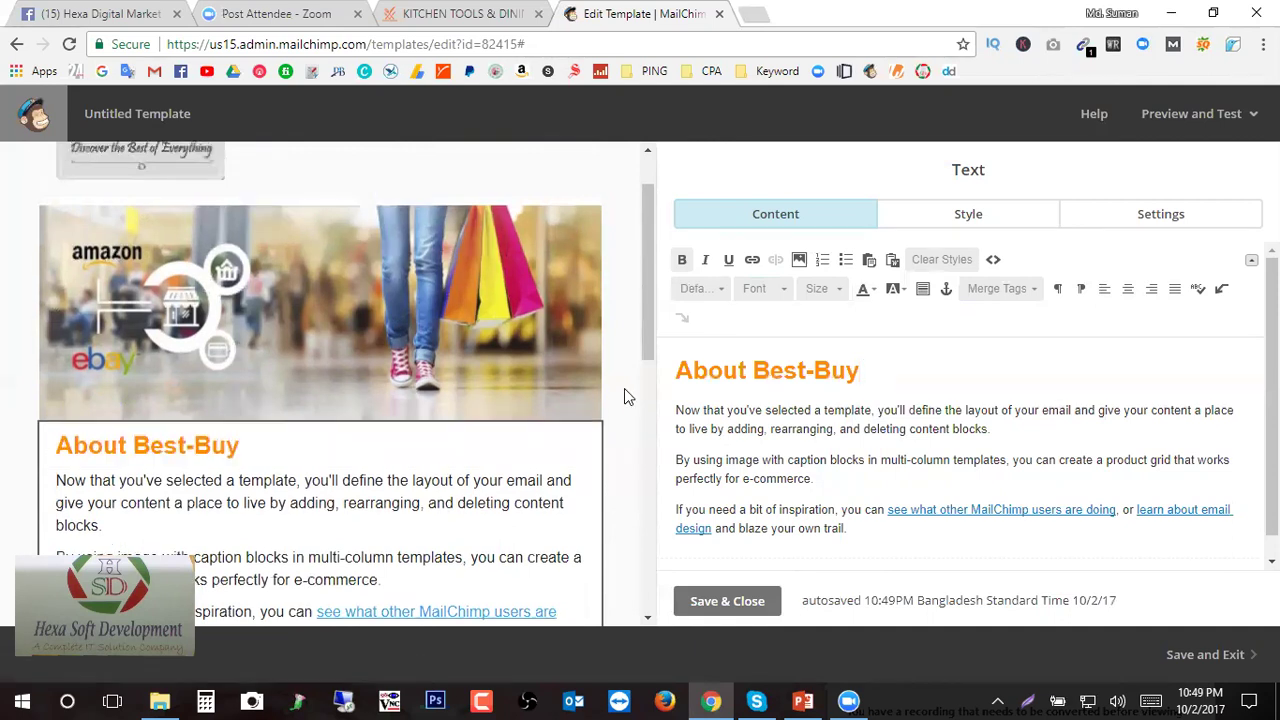
pyautogui.scroll(1, 624, 397)
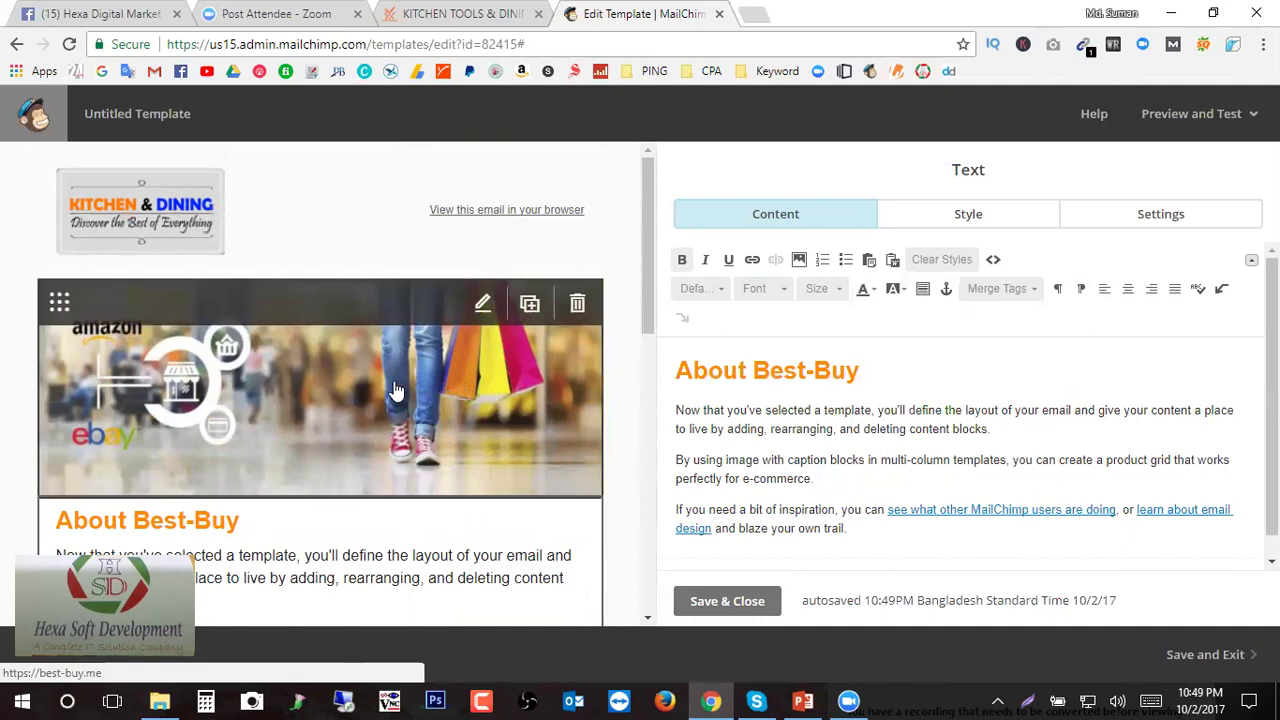
pyautogui.scroll(-3, 530, 420)
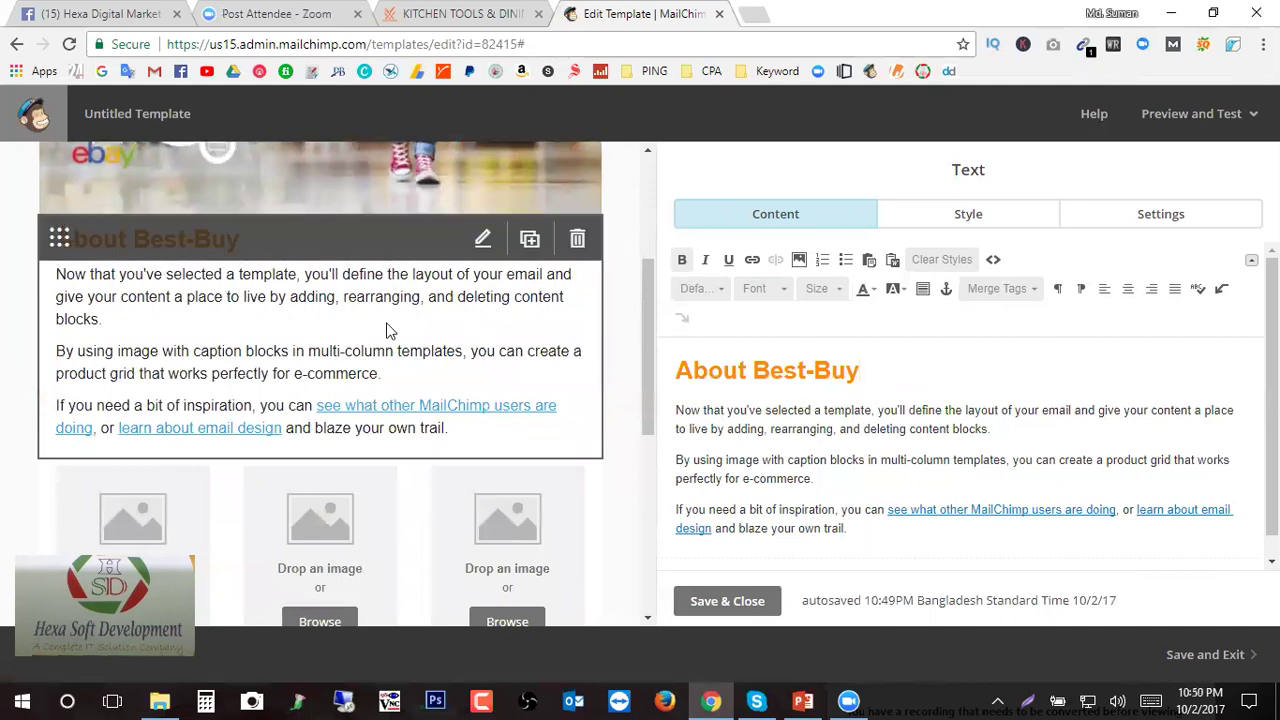
# - Set the font of the "About Best-Buy" heading to Georgia
pyautogui.moveTo(862, 370); pyautogui.dragTo(671, 366)
pyautogui.click(1000, 405)
pyautogui.moveTo(857, 372); pyautogui.dragTo(672, 370)
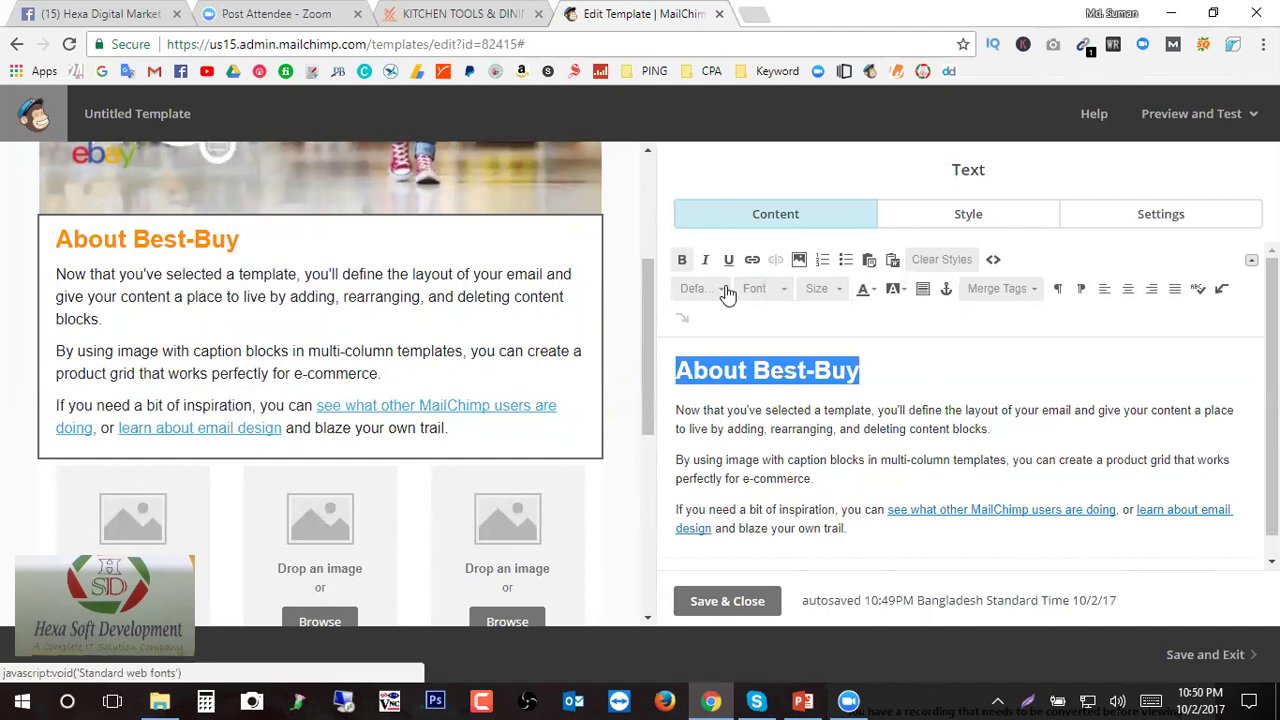
pyautogui.click(786, 298)
pyautogui.click(786, 296)
pyautogui.click(787, 294)
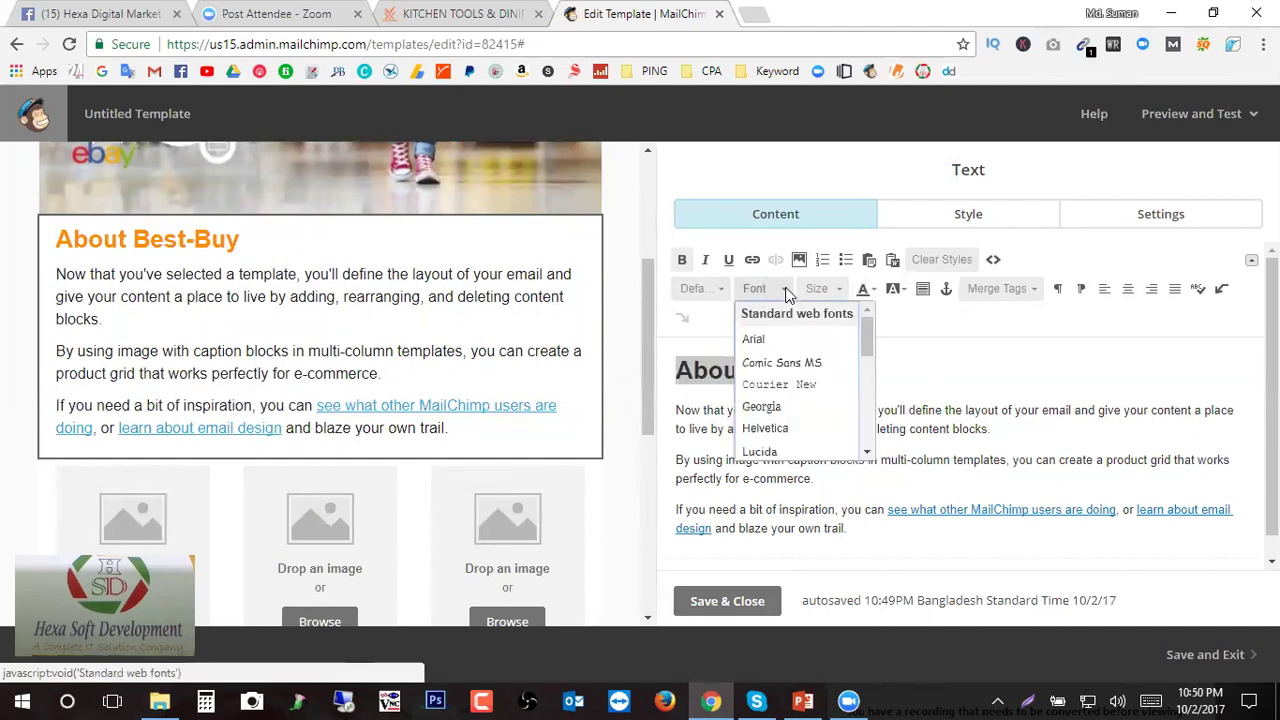
pyautogui.scroll(-3, 791, 412)
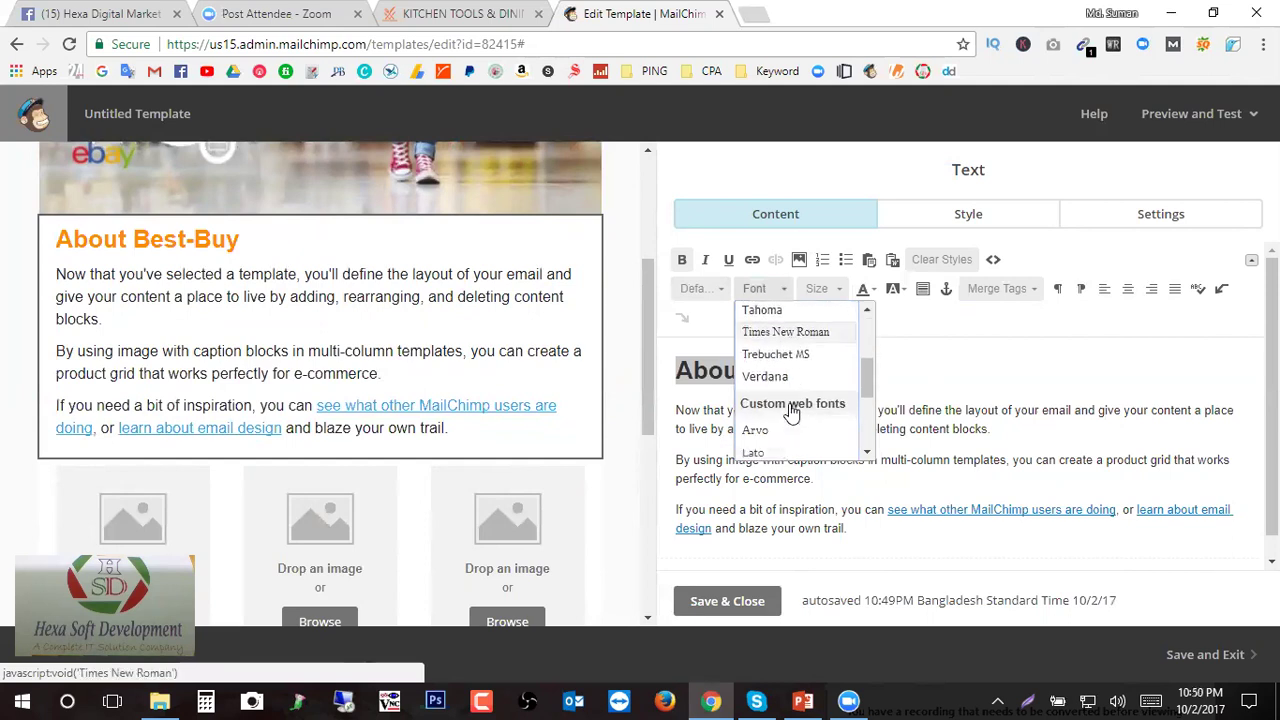
pyautogui.scroll(2, 791, 412)
pyautogui.scroll(-2, 791, 412)
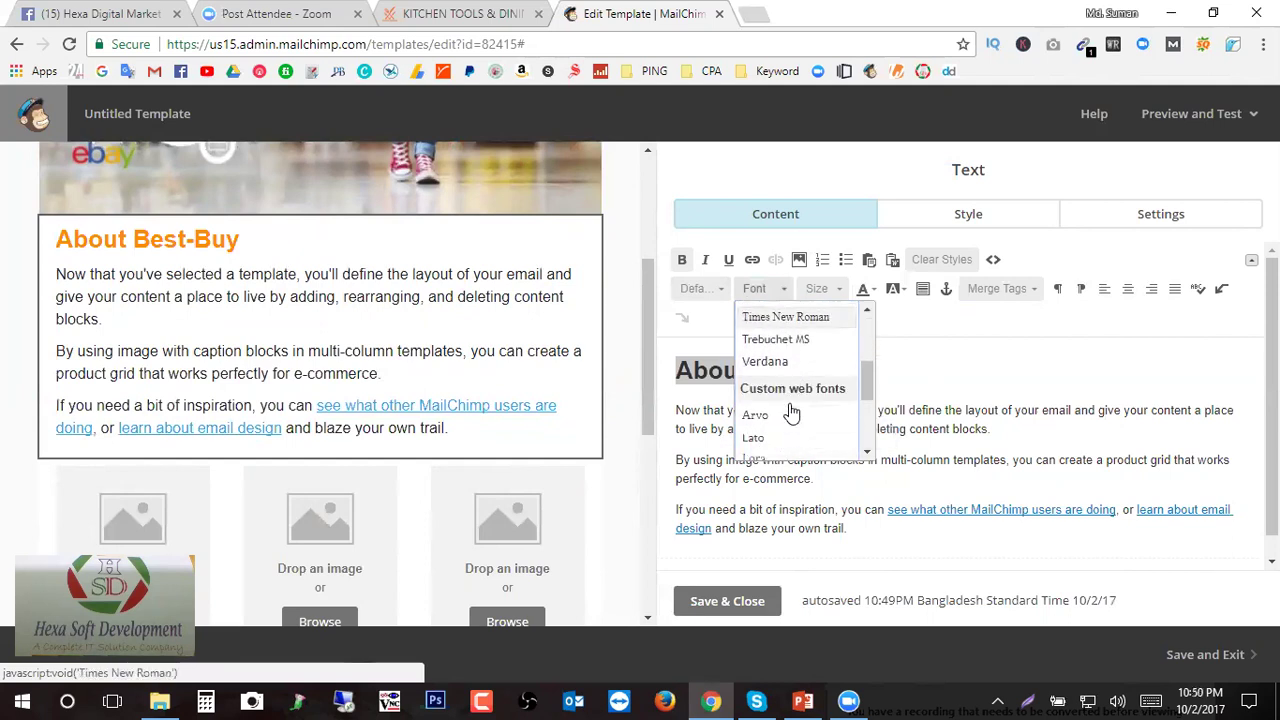
pyautogui.scroll(-3, 791, 412)
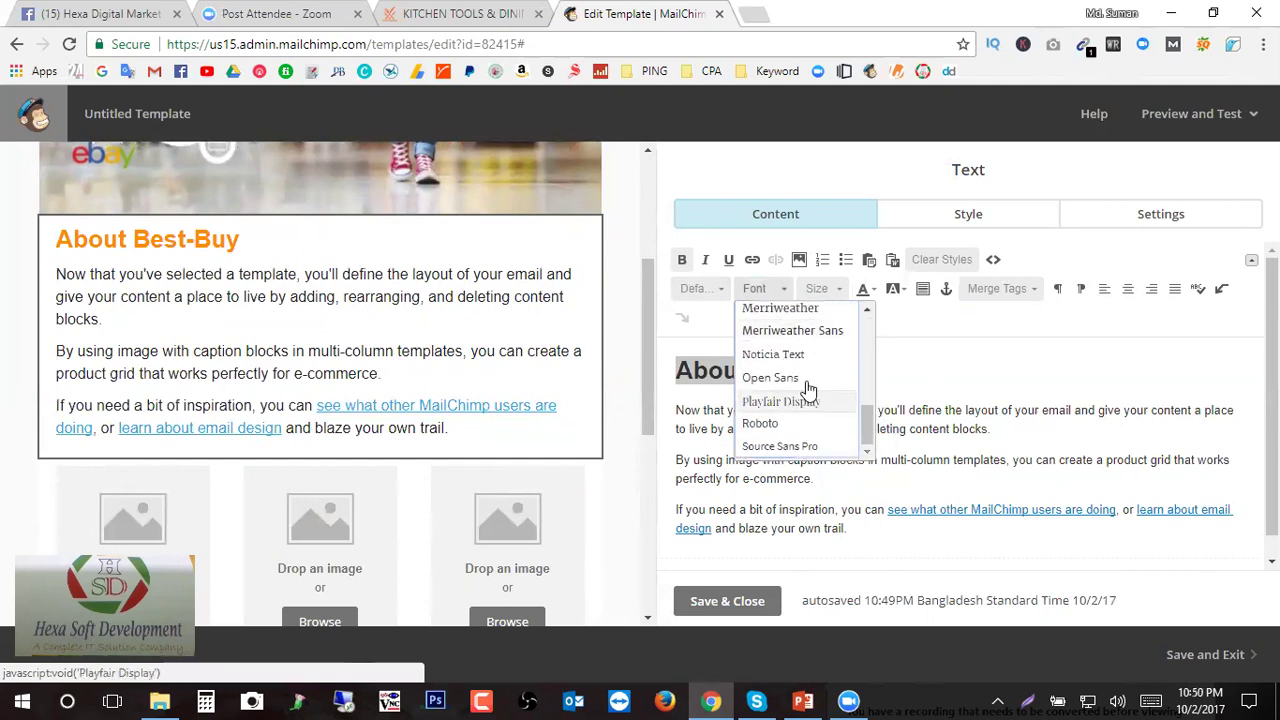
pyautogui.scroll(2, 812, 387)
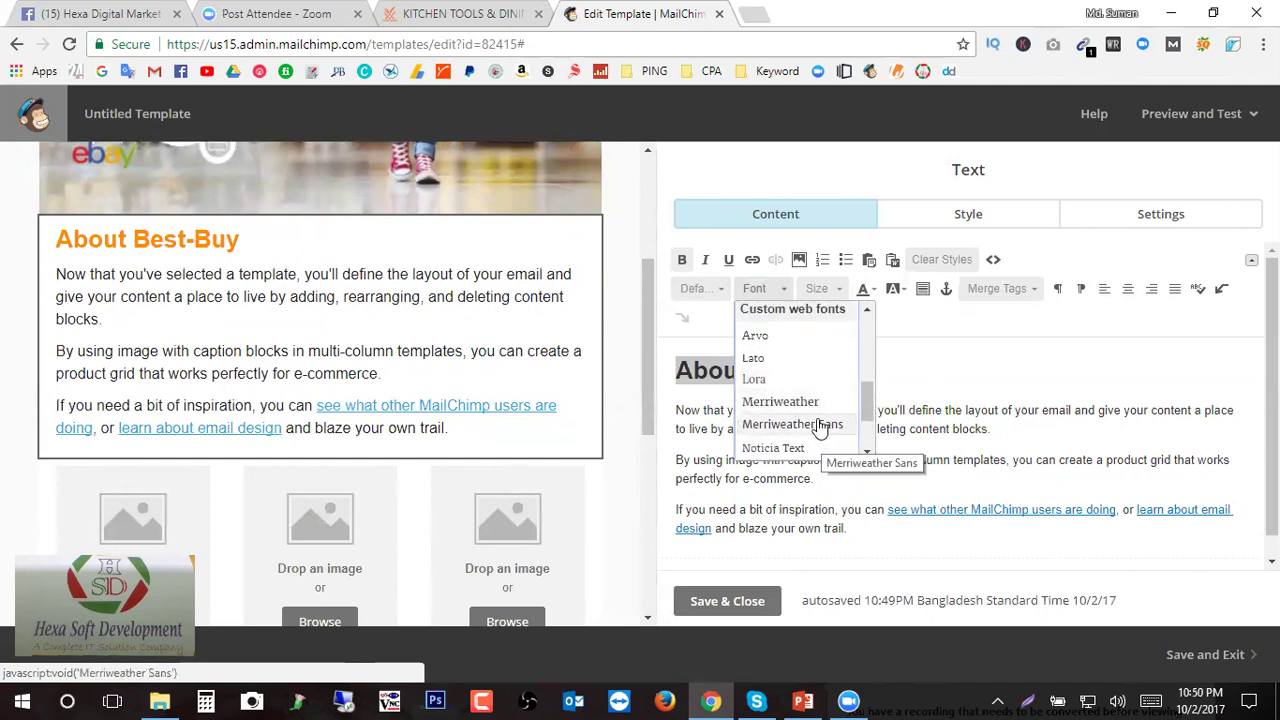
pyautogui.scroll(2, 815, 400)
pyautogui.scroll(3, 815, 402)
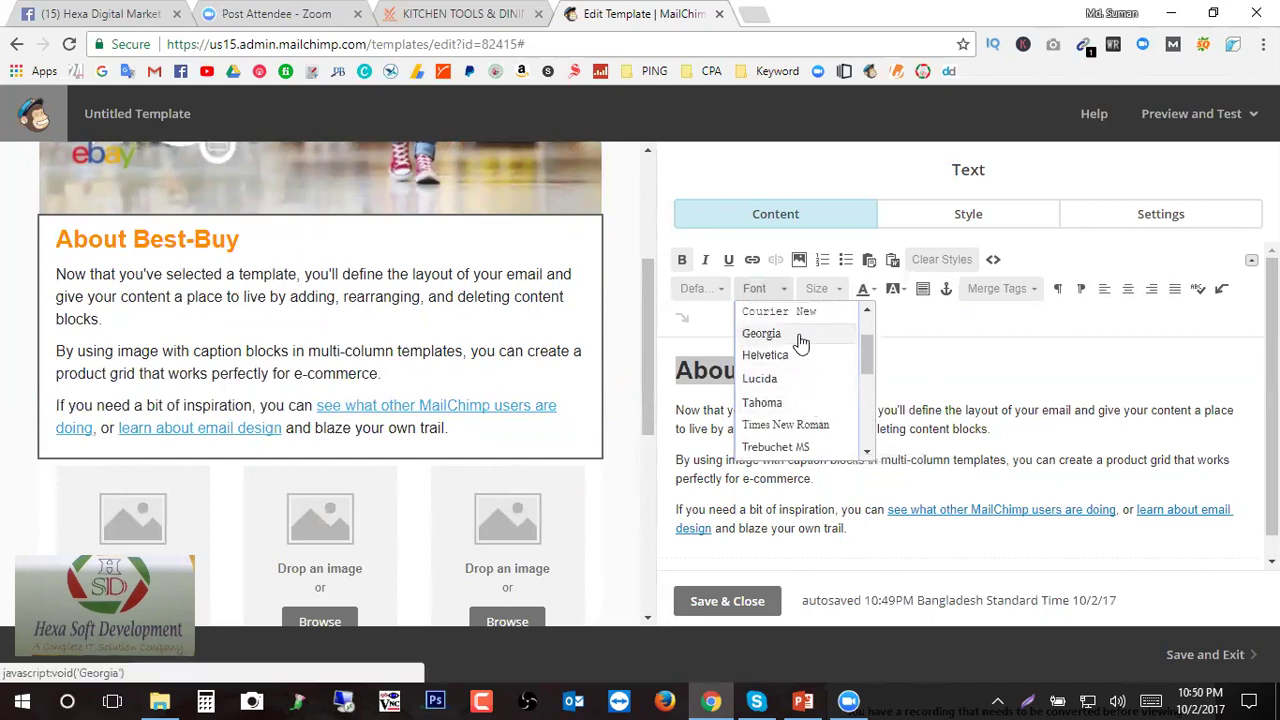
pyautogui.click(800, 335)
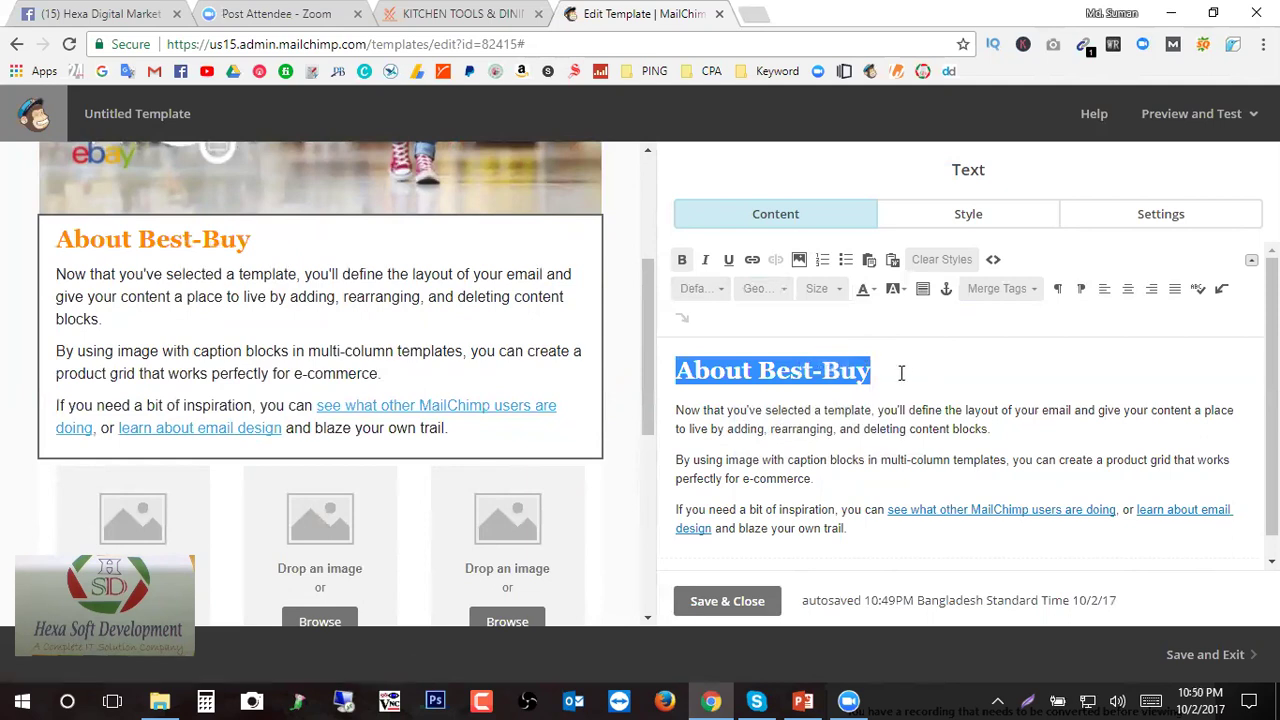
# - Change the "About Best-Buy" heading's font to the custom web font Merriweather
pyautogui.click(787, 292)
pyautogui.scroll(1, 800, 383)
pyautogui.scroll(-1, 800, 385)
pyautogui.scroll(-3, 800, 385)
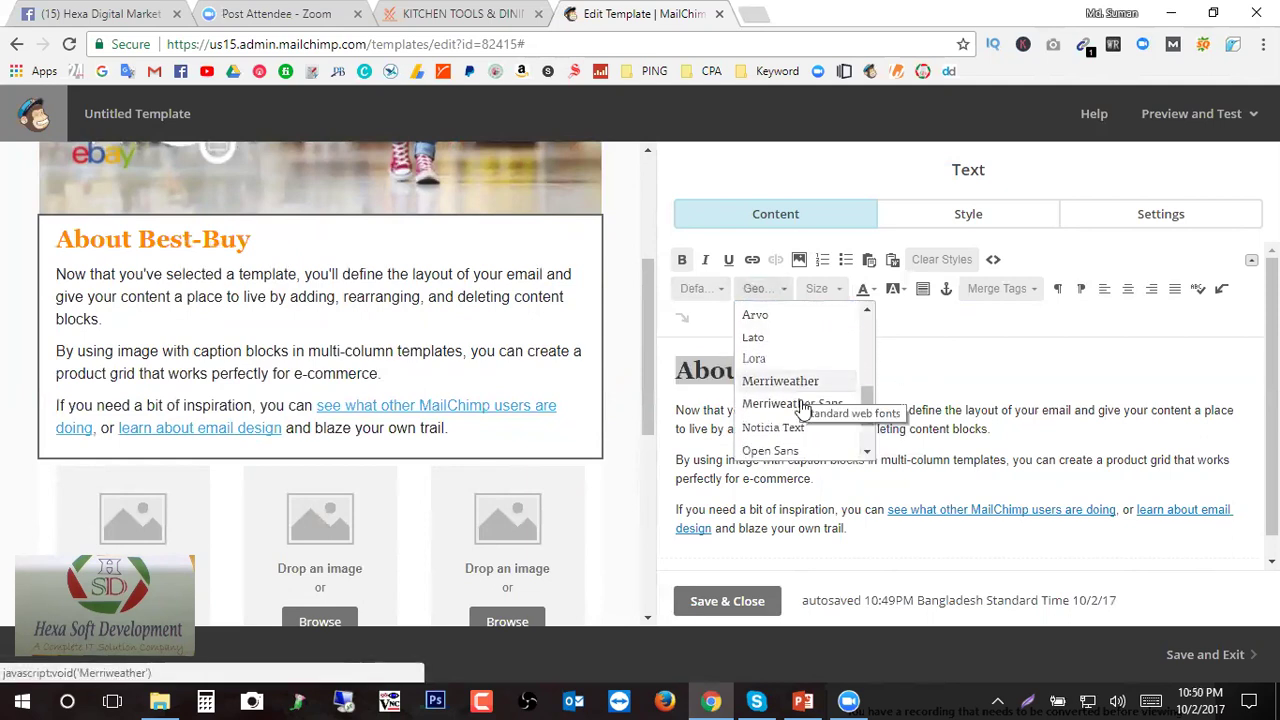
pyautogui.click(790, 381)
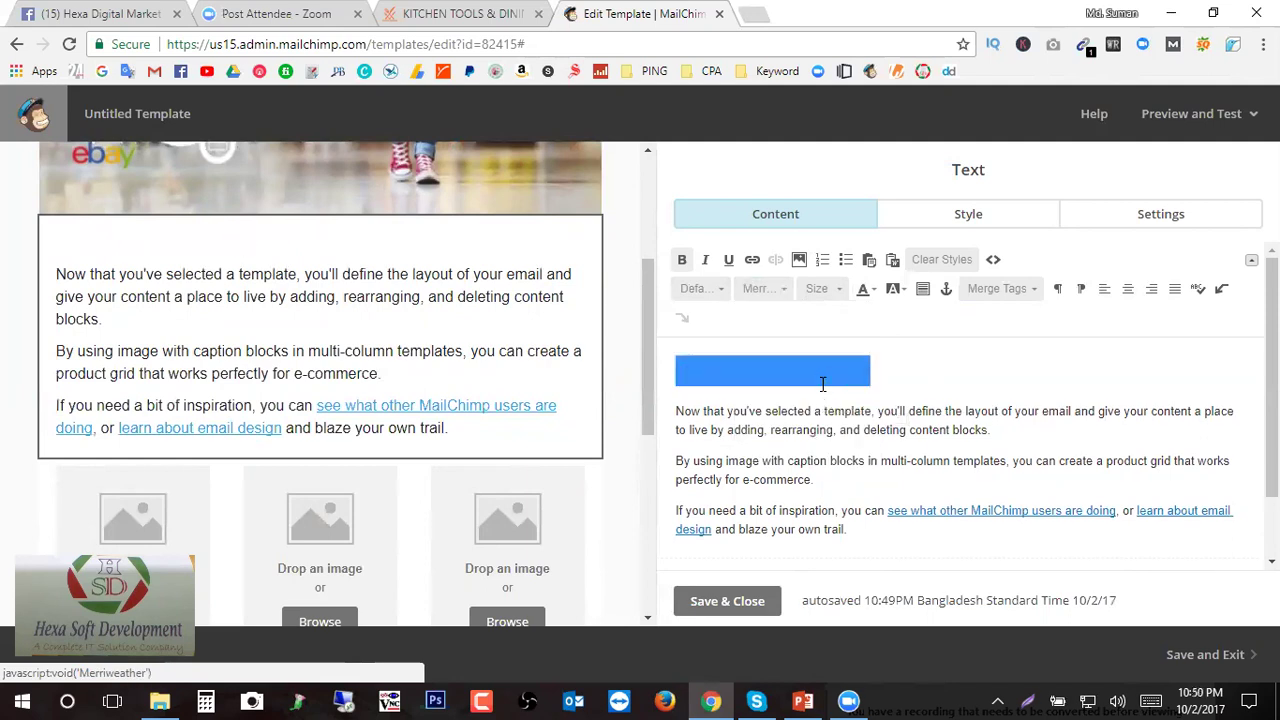
# - Examine the standard and custom web fonts available for the heading without choosing another one
pyautogui.click(781, 294)
pyautogui.scroll(2, 794, 404)
pyautogui.scroll(-2, 794, 404)
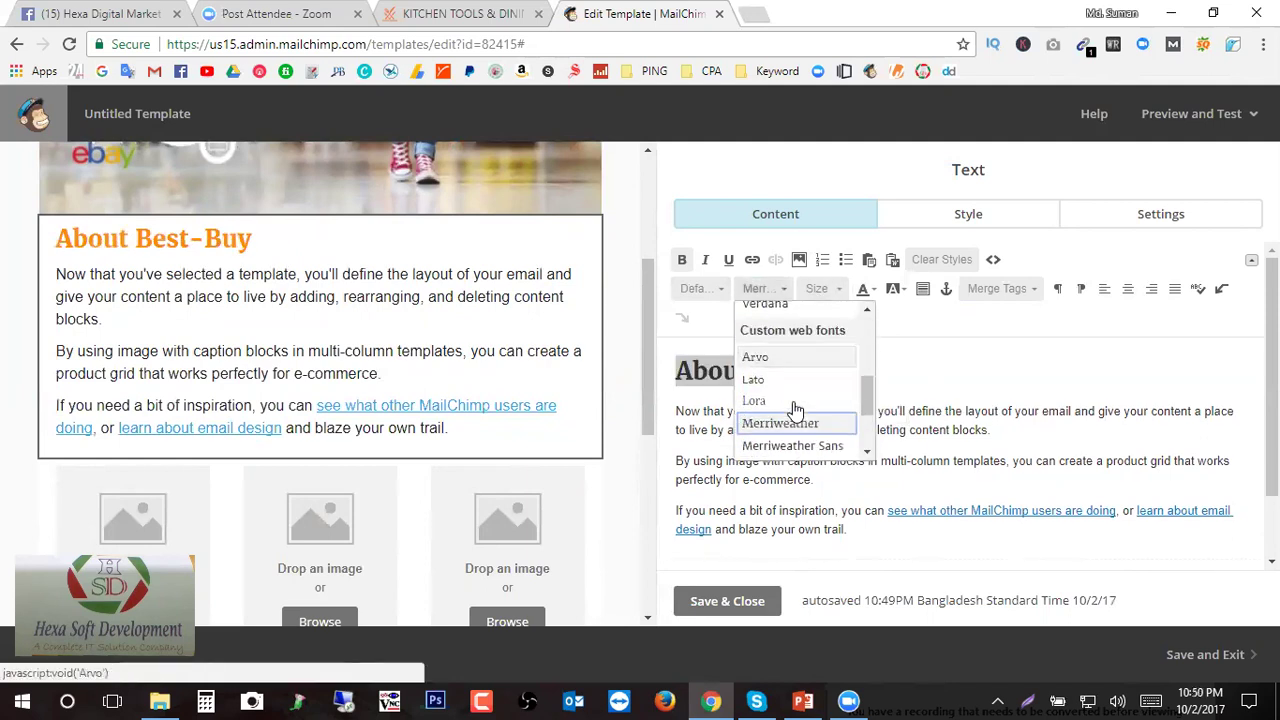
pyautogui.scroll(-1, 822, 430)
pyautogui.scroll(3, 818, 405)
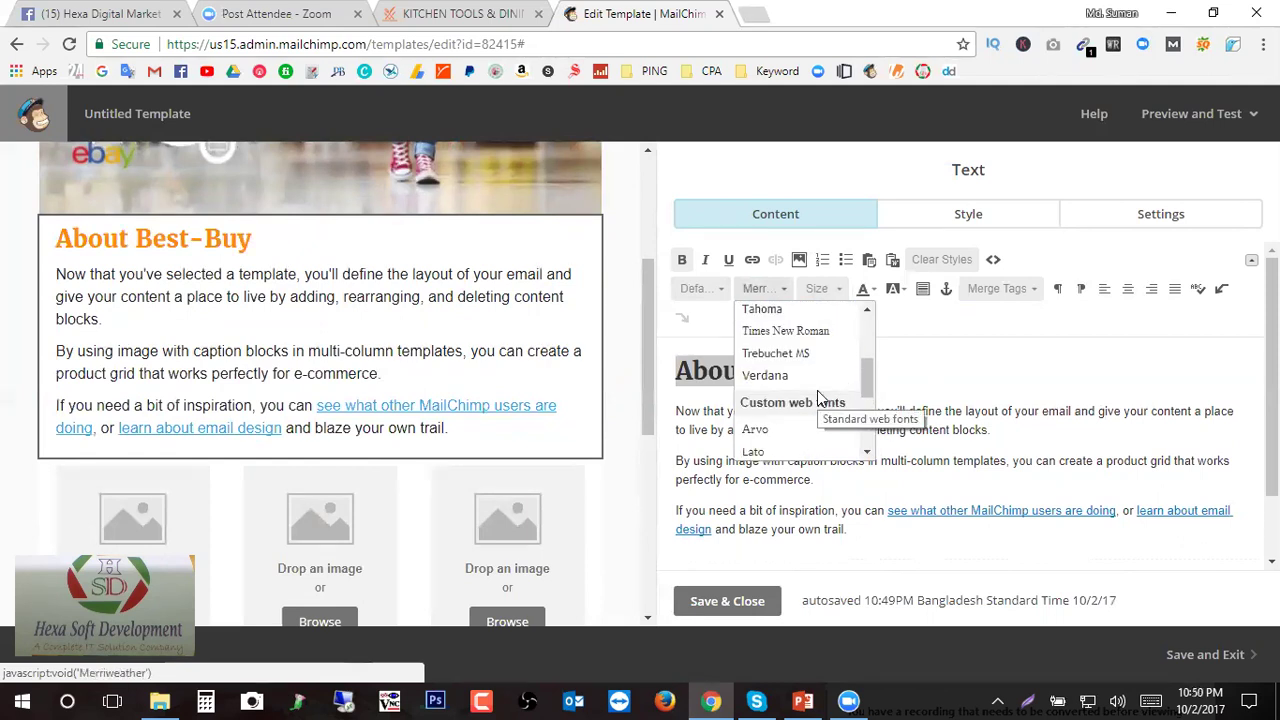
pyautogui.scroll(3, 817, 398)
pyautogui.scroll(-1, 824, 396)
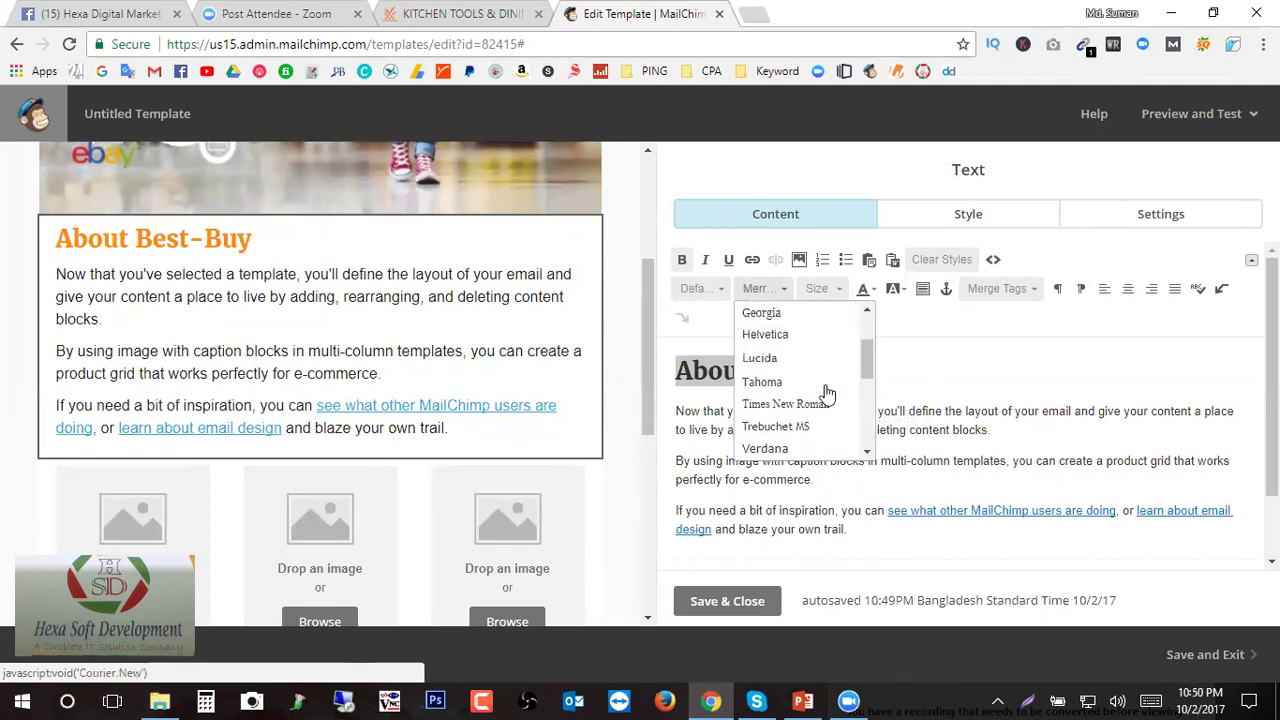
pyautogui.scroll(1, 826, 393)
pyautogui.click(932, 360)
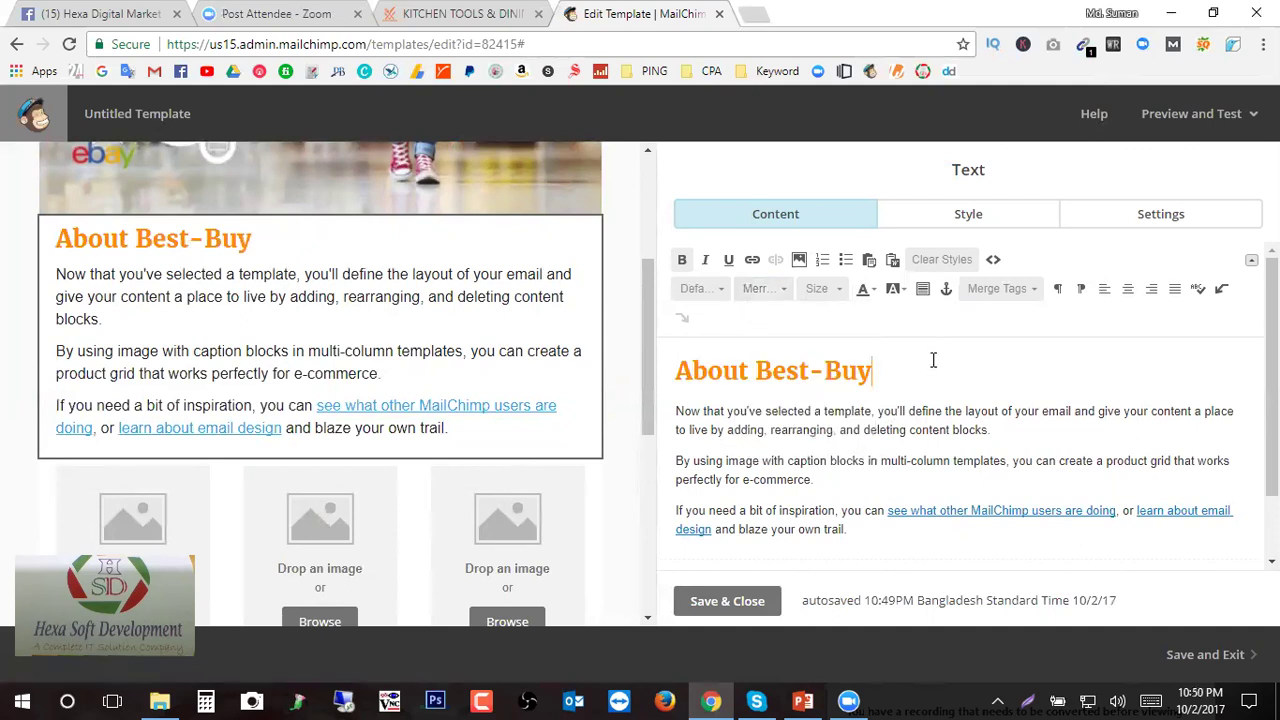
pyautogui.click(762, 288)
pyautogui.scroll(-5, 800, 410)
pyautogui.scroll(5, 810, 410)
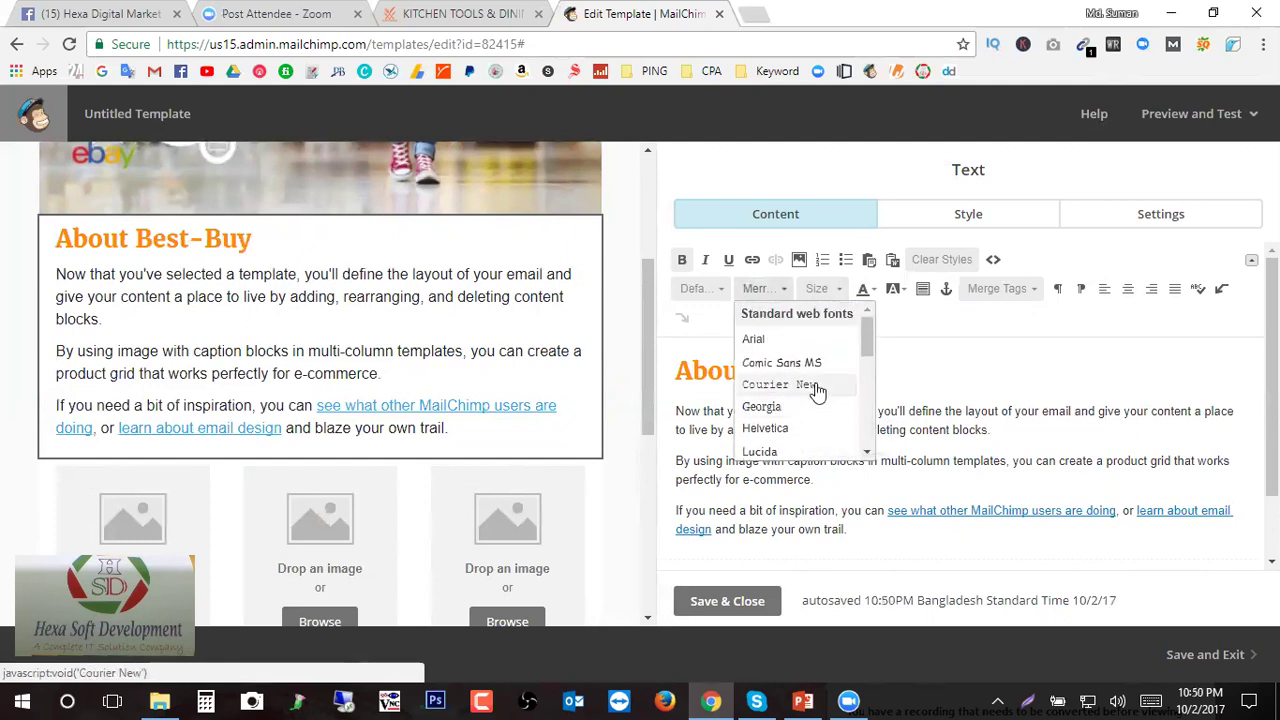
pyautogui.scroll(-5, 815, 405)
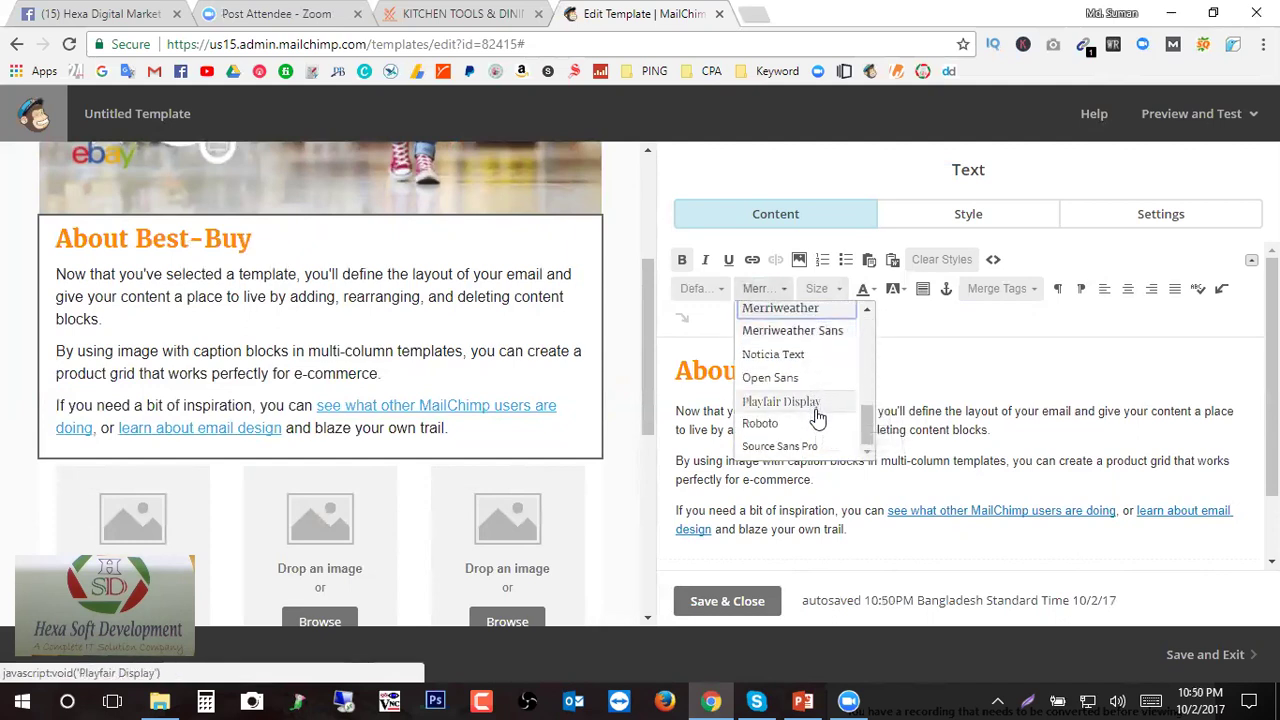
pyautogui.scroll(2, 818, 412)
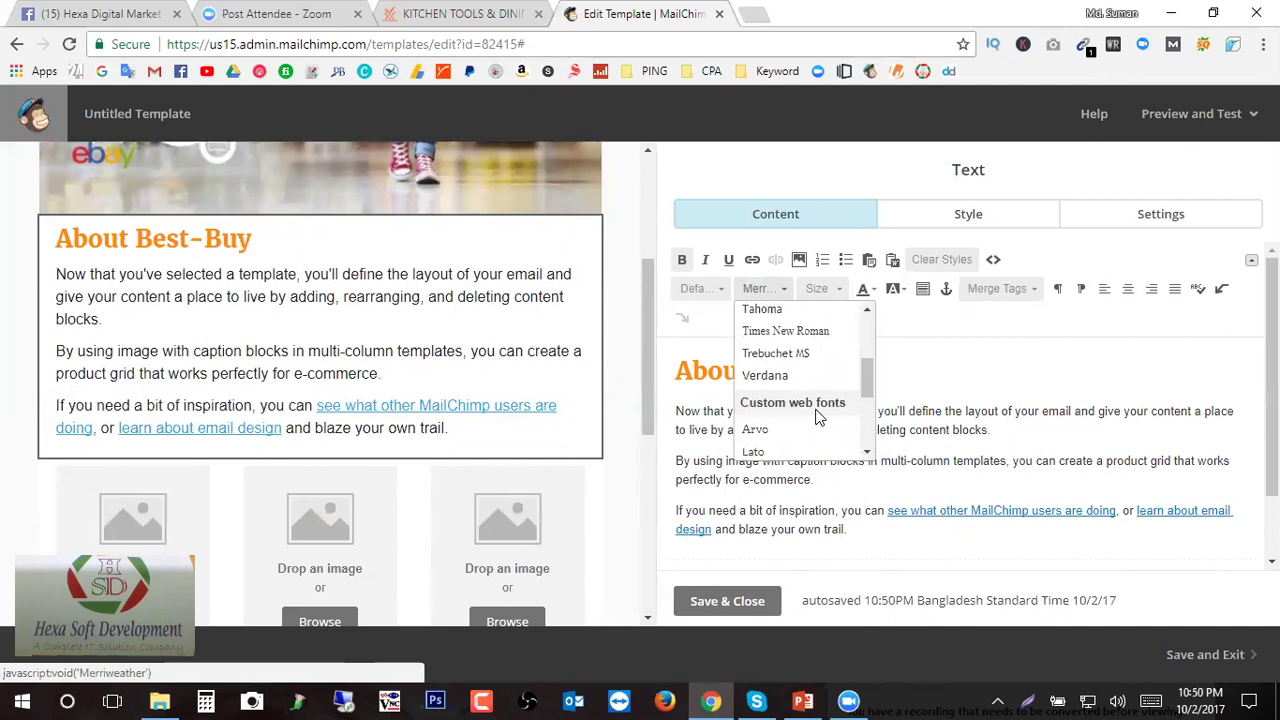
pyautogui.click(905, 375)
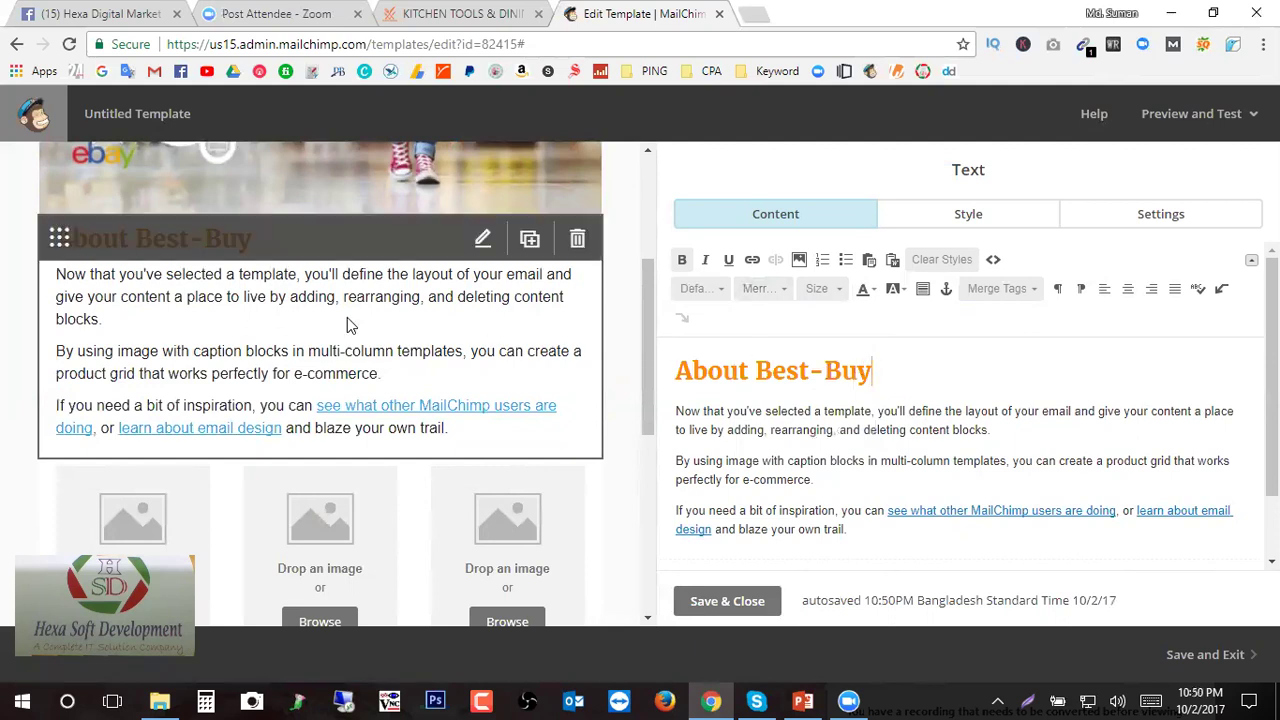
# - Delete the three placeholder paragraphs below the "About Best-Buy" heading
pyautogui.moveTo(687, 411); pyautogui.dragTo(869, 535)
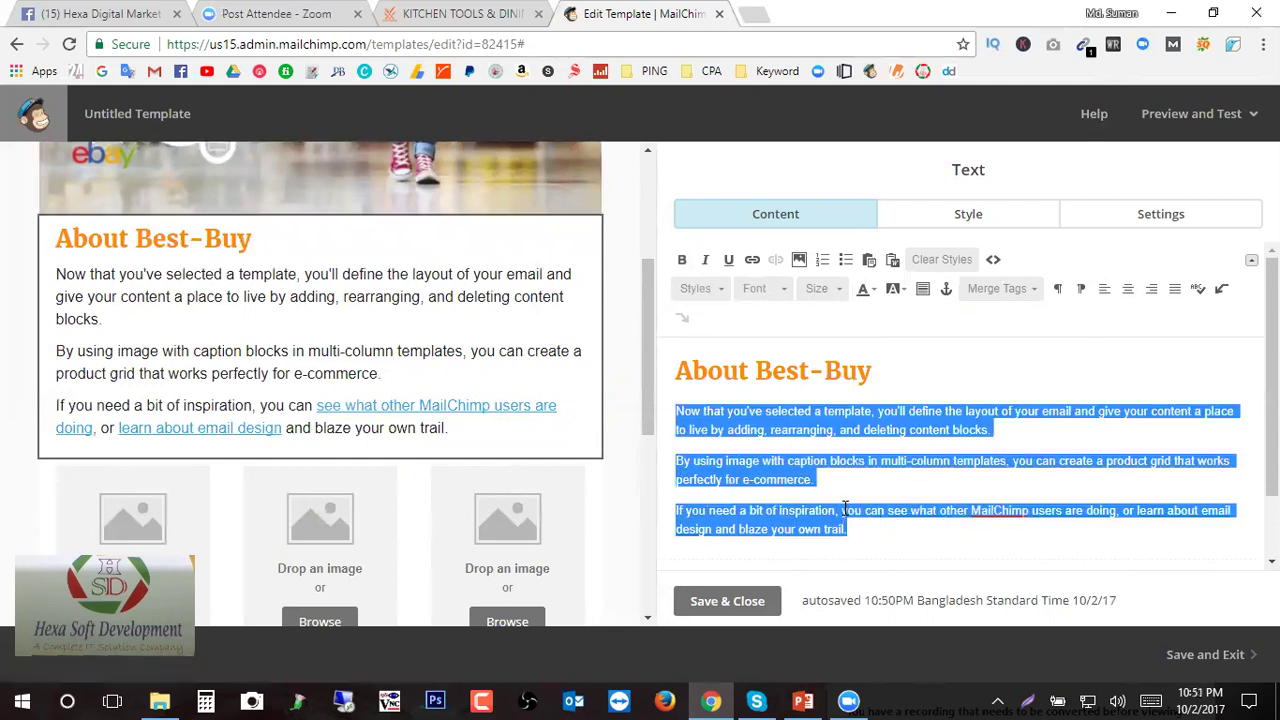
pyautogui.press('Delete')
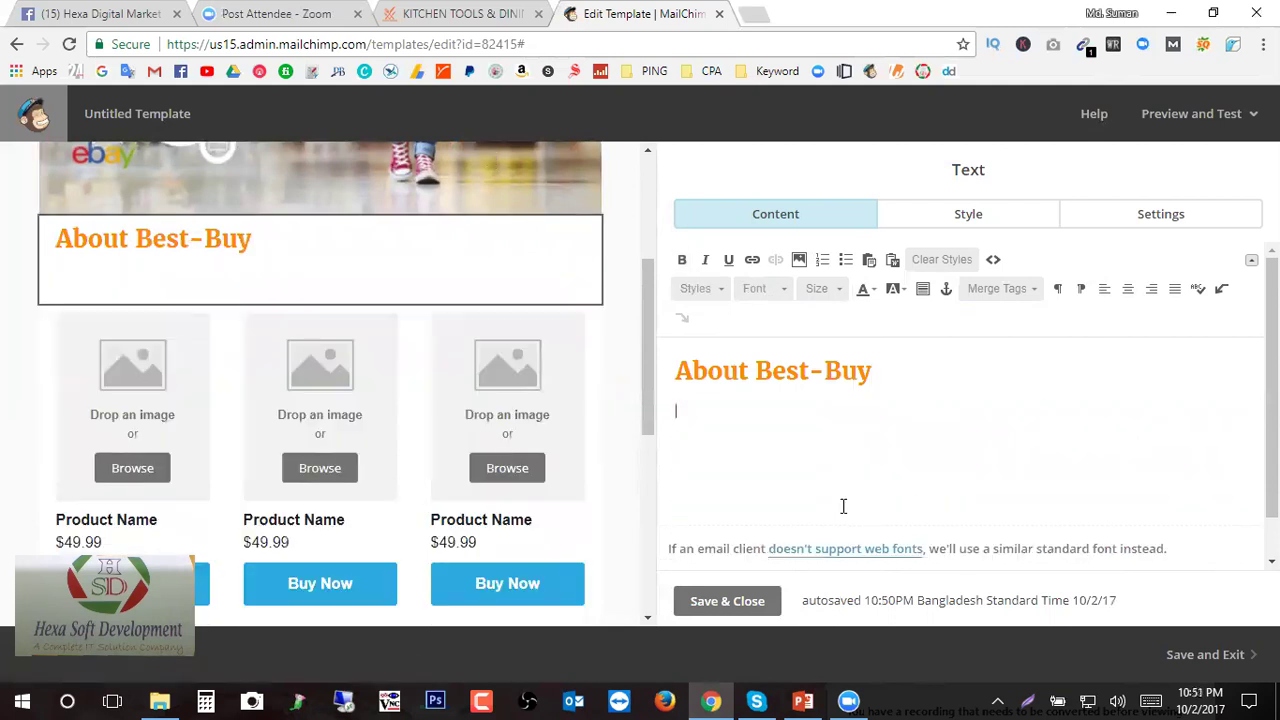
# - Switch to the best-buy.me store site, open its About Us page and copy all the text below the store photo
pyautogui.click(460, 12)
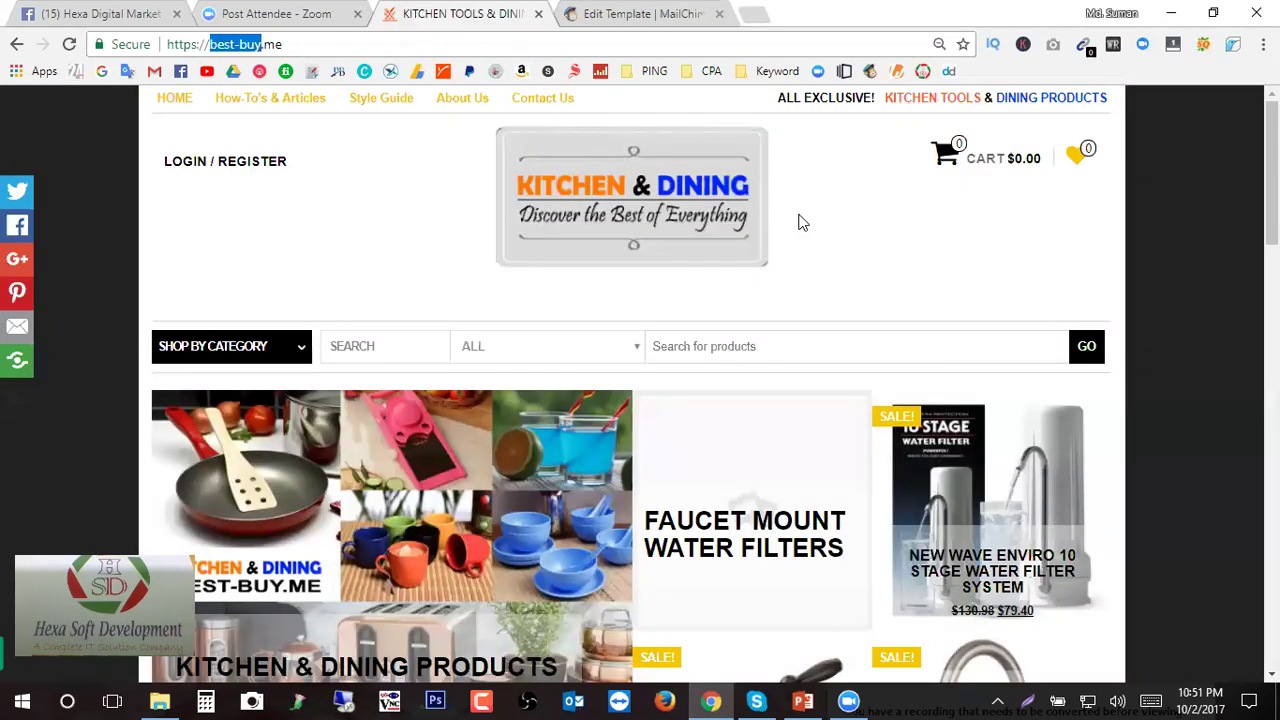
pyautogui.click(470, 102)
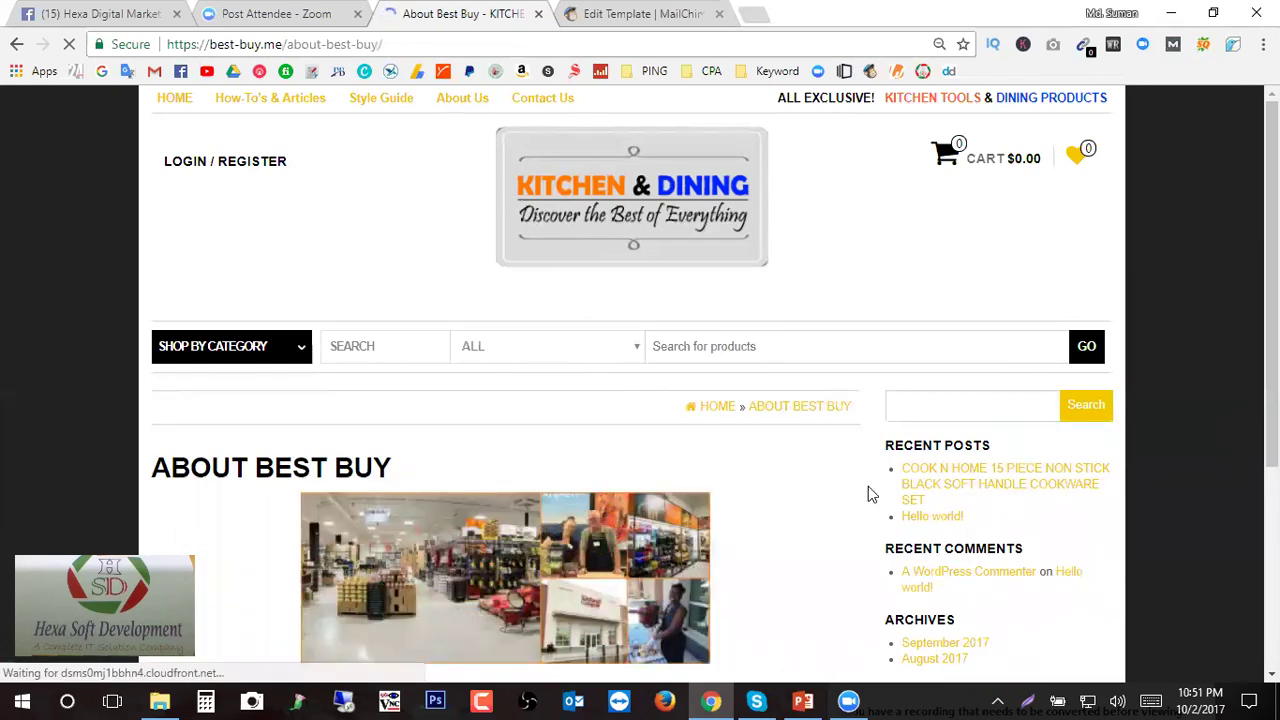
pyautogui.scroll(-3, 880, 460)
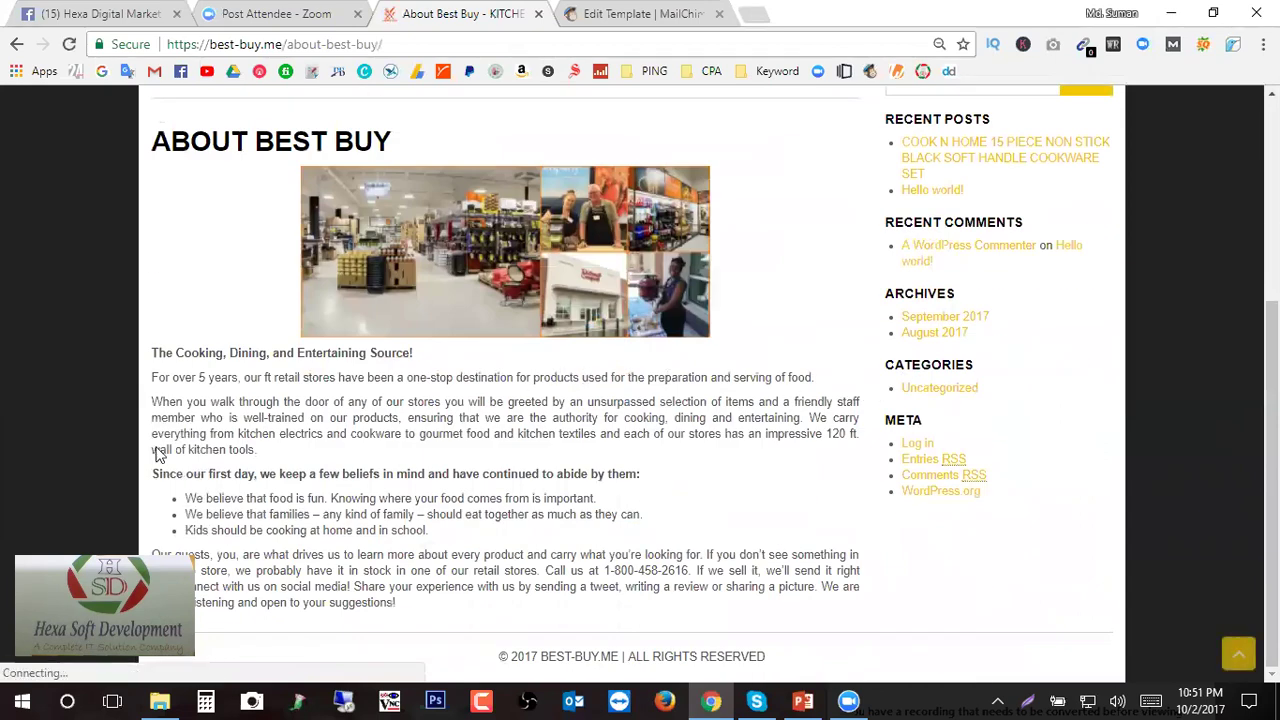
pyautogui.moveTo(153, 350); pyautogui.dragTo(397, 605)
pyautogui.rightClick(398, 594)
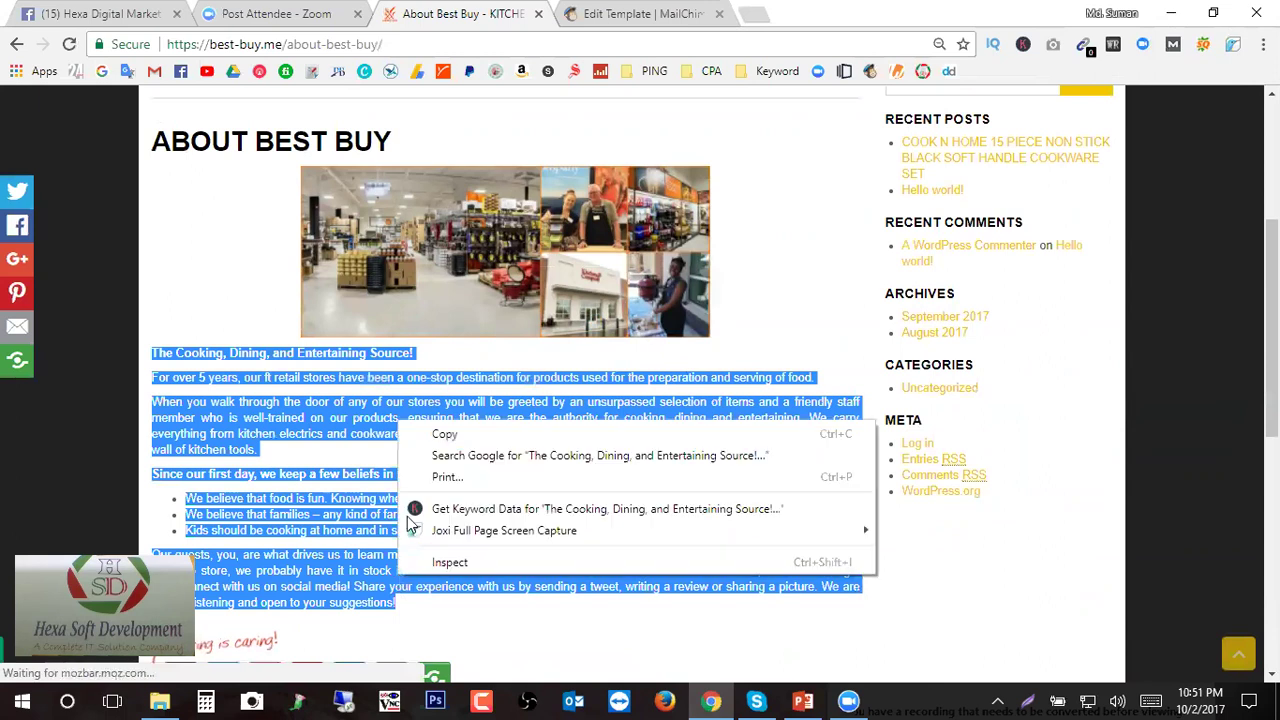
pyautogui.click(445, 433)
pyautogui.click(527, 612)
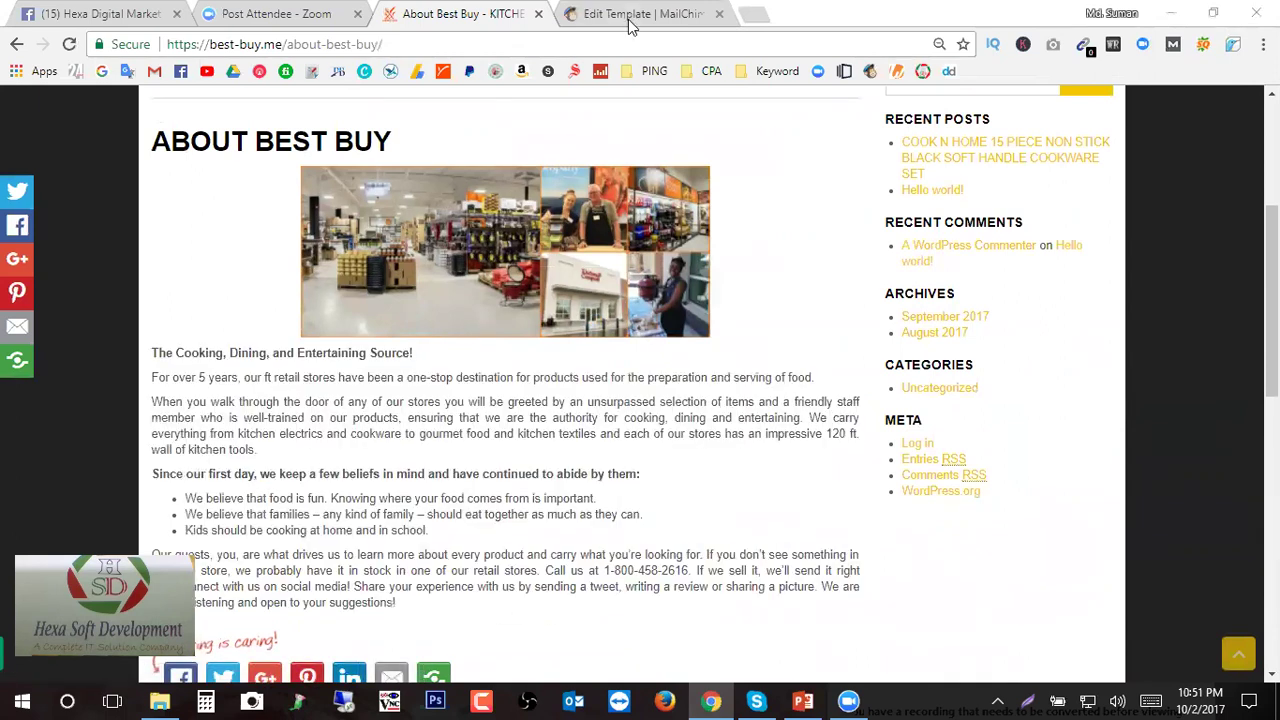
# - Return to the MailChimp template editor and paste the copied store description below the "About Best-Buy" heading
pyautogui.click(628, 20)
pyautogui.rightClick(690, 428)
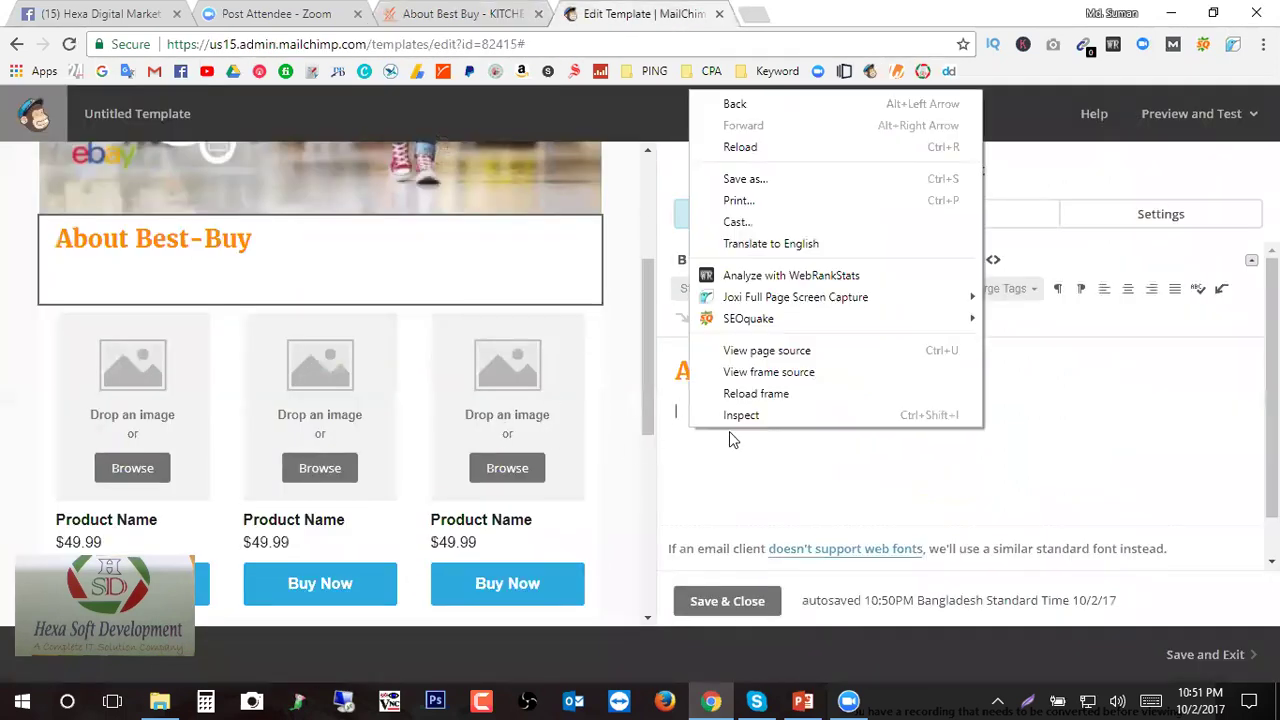
pyautogui.click(697, 421)
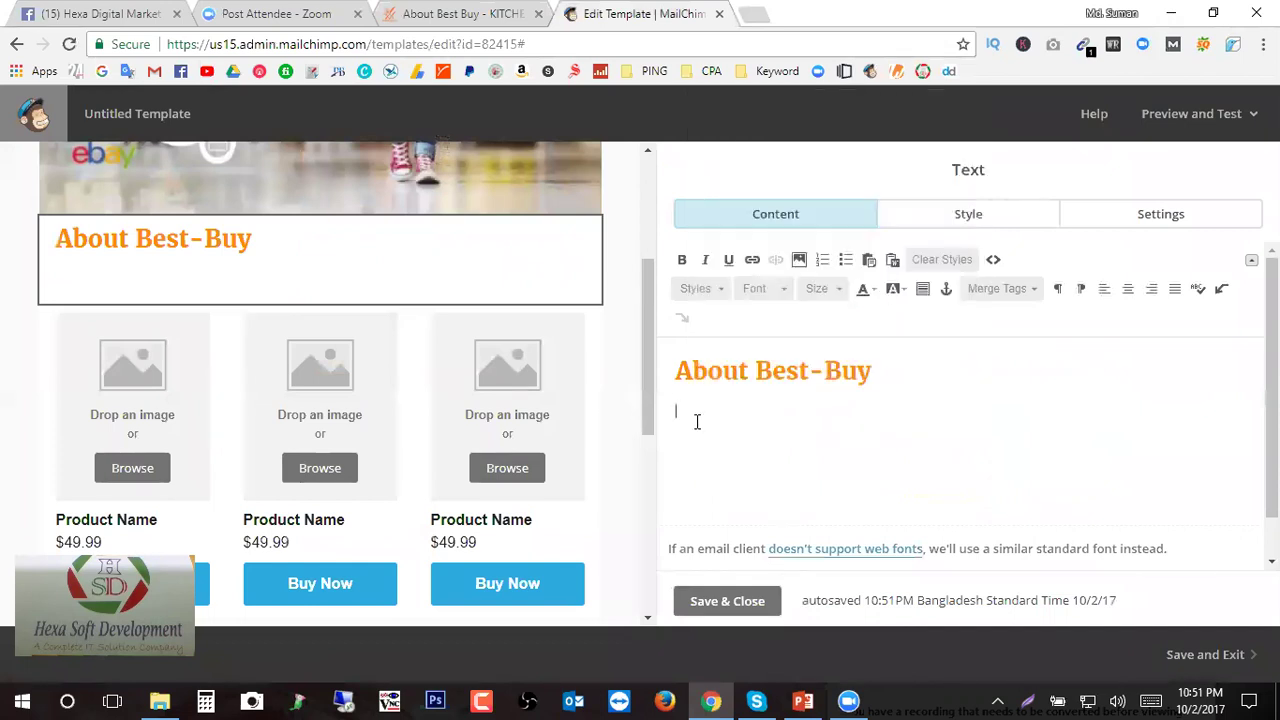
pyautogui.rightClick(690, 409)
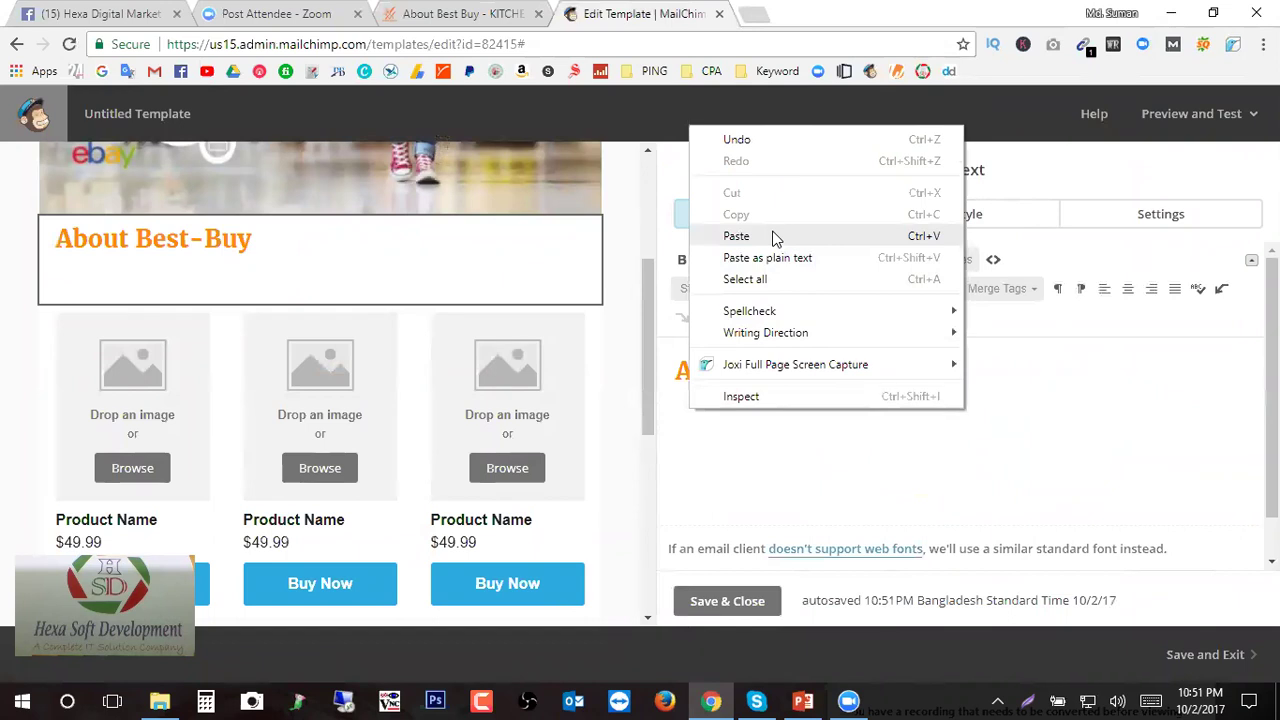
pyautogui.click(811, 423)
pyautogui.rightClick(693, 423)
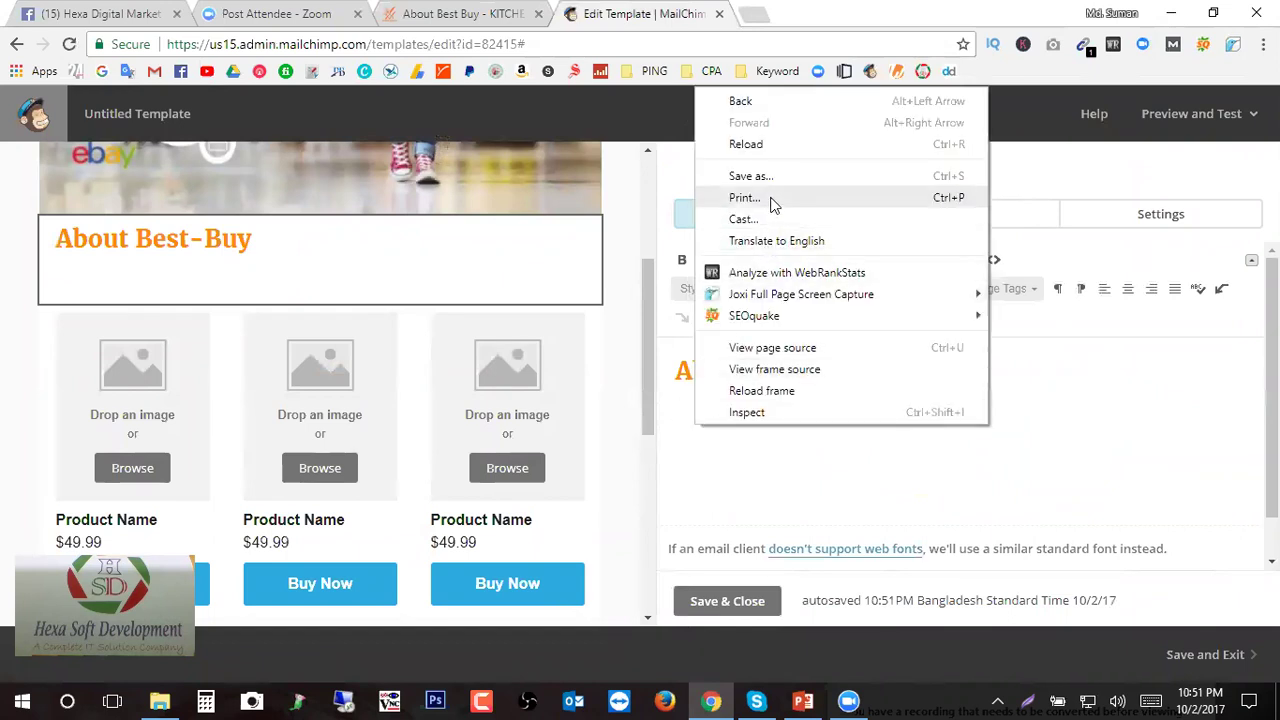
pyautogui.click(703, 407)
pyautogui.rightClick(678, 407)
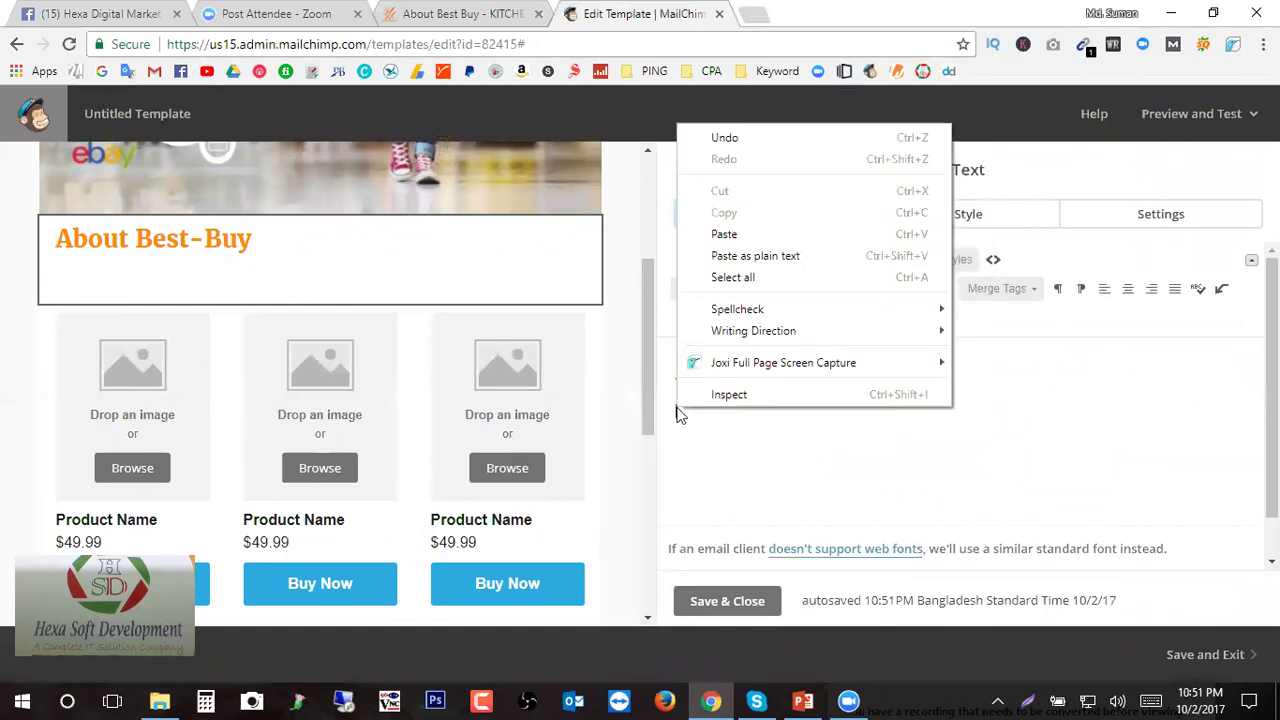
pyautogui.click(724, 234)
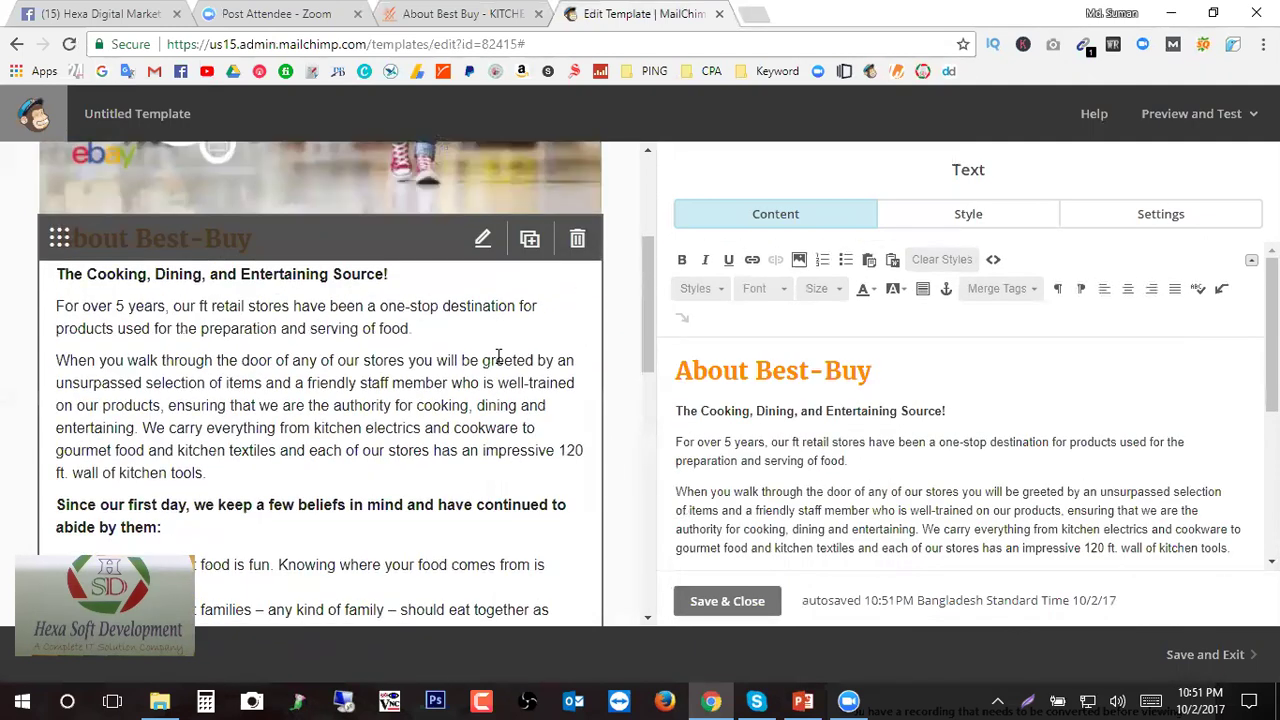
# - Justify the pasted store description, from the "For over 5 years" paragraph through the closing "Our guests" paragraph
pyautogui.scroll(-1, 575, 300)
pyautogui.scroll(-4, 598, 395)
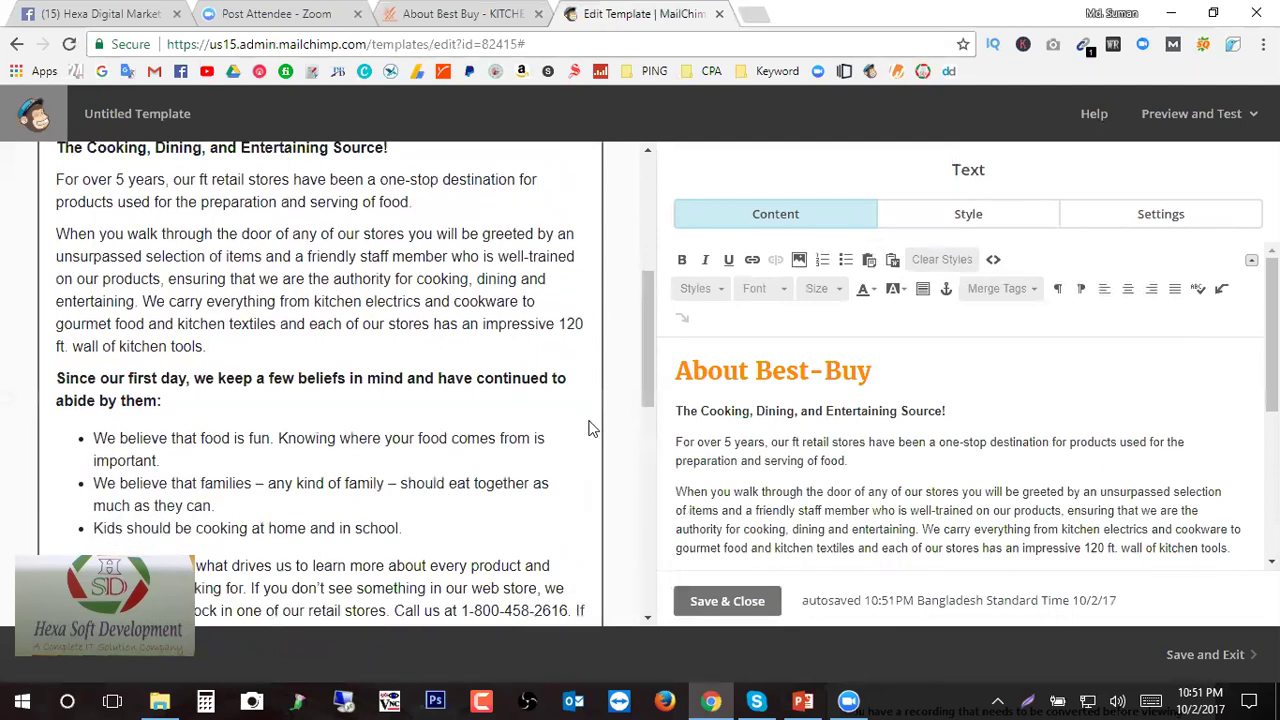
pyautogui.scroll(2, 560, 330)
pyautogui.scroll(4, 517, 330)
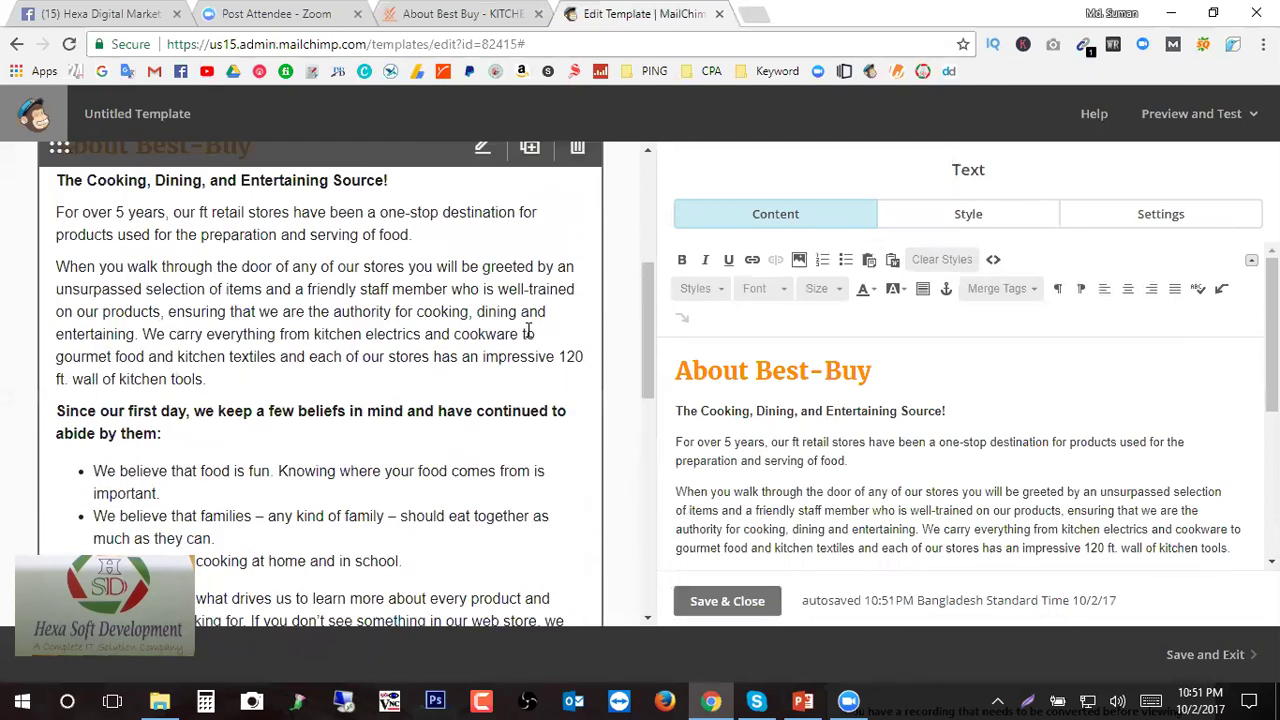
pyautogui.scroll(-1, 697, 377)
pyautogui.scroll(2, 697, 377)
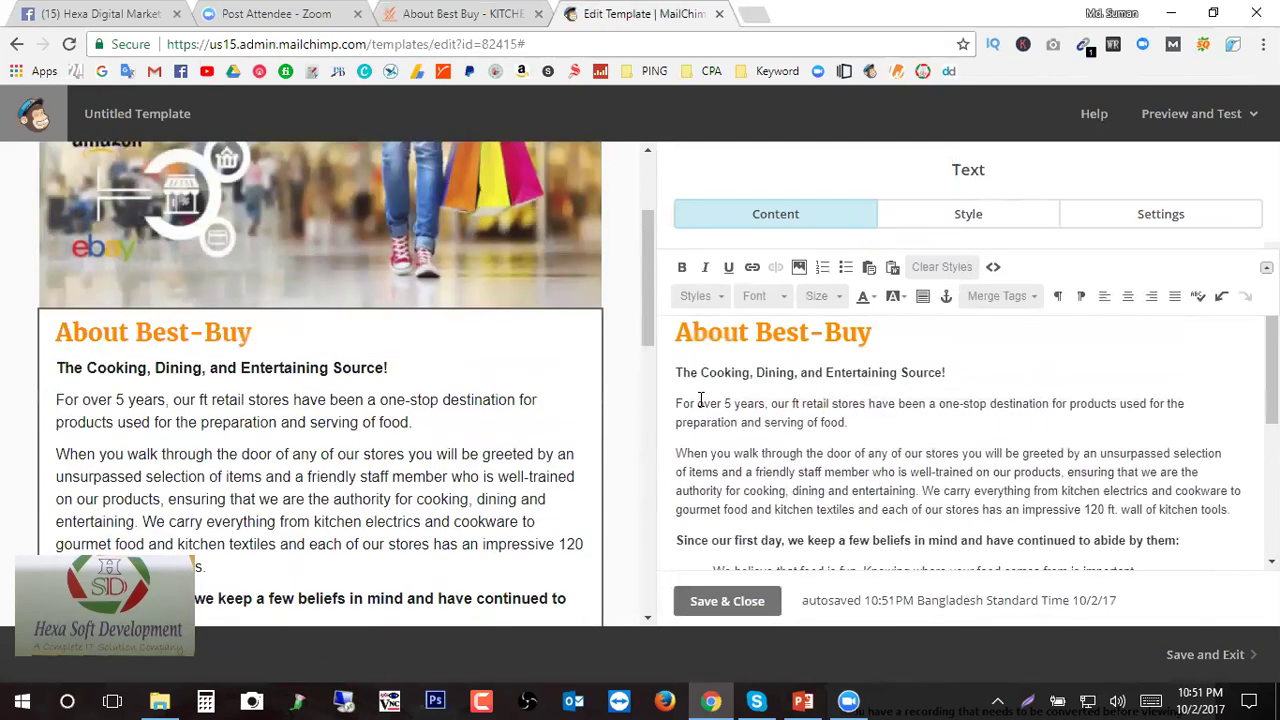
pyautogui.moveTo(680, 408); pyautogui.dragTo(1053, 489)
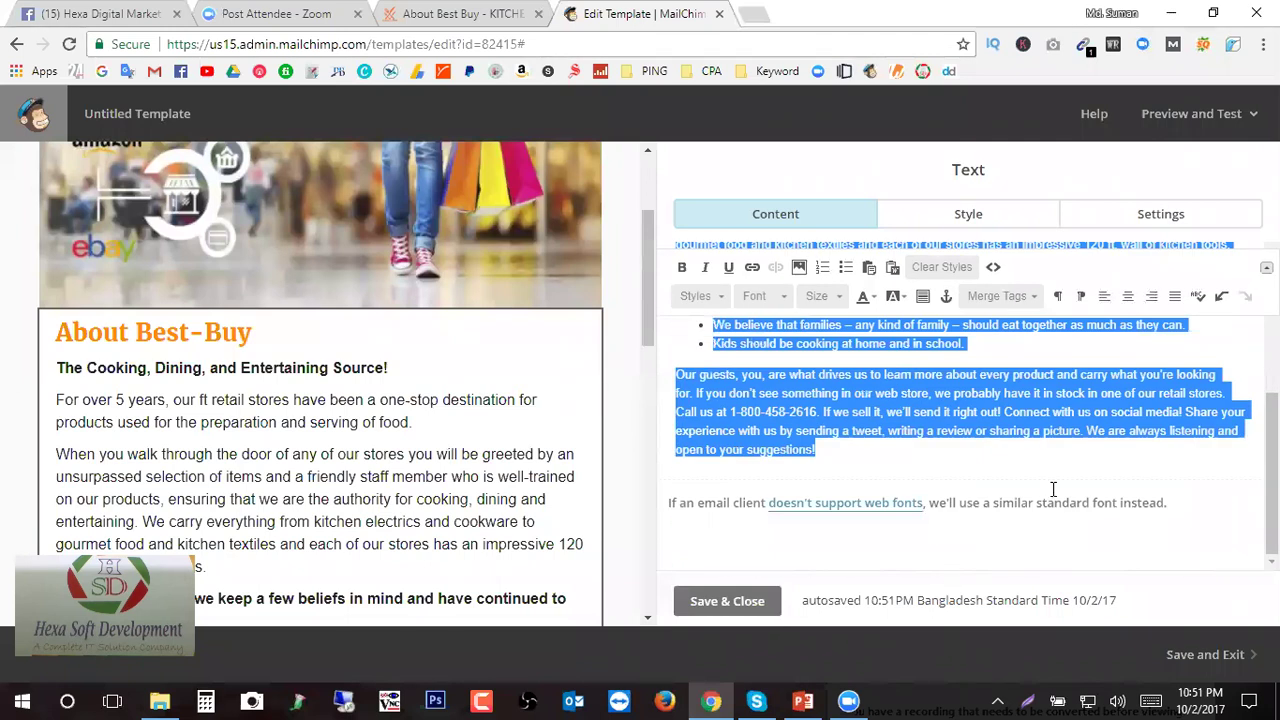
pyautogui.scroll(1, 1109, 383)
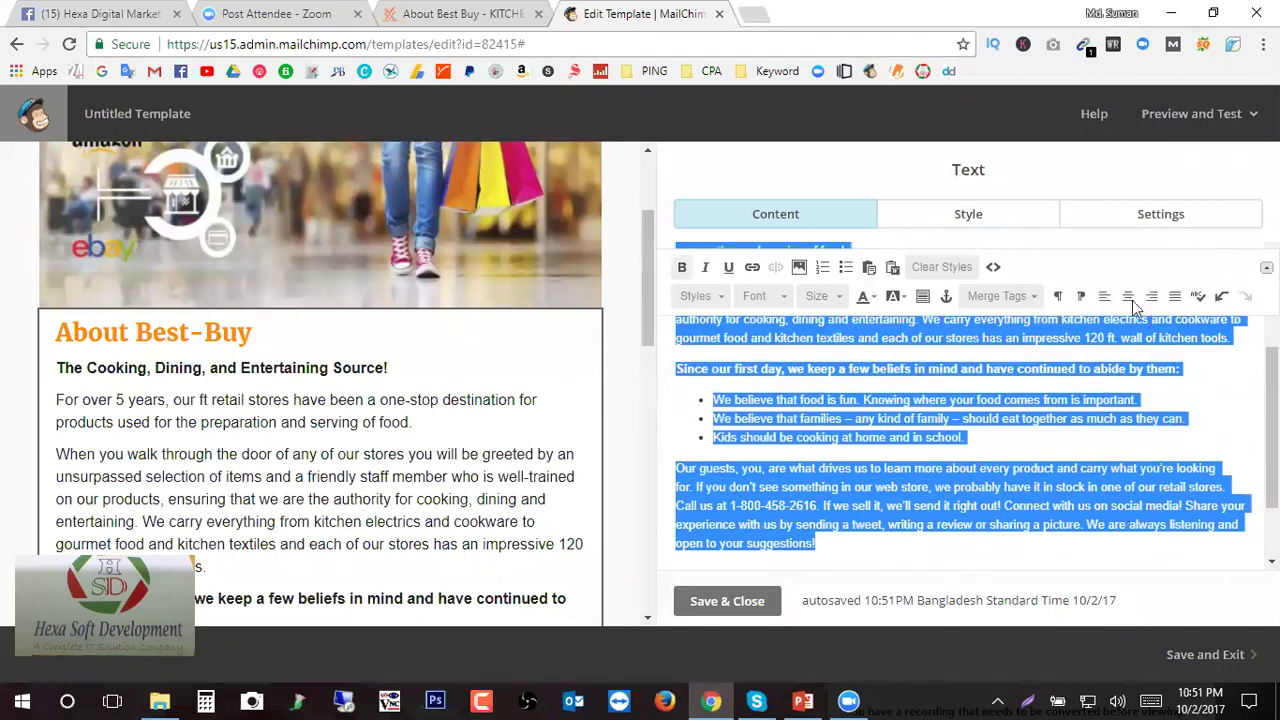
pyautogui.click(1177, 302)
pyautogui.click(910, 470)
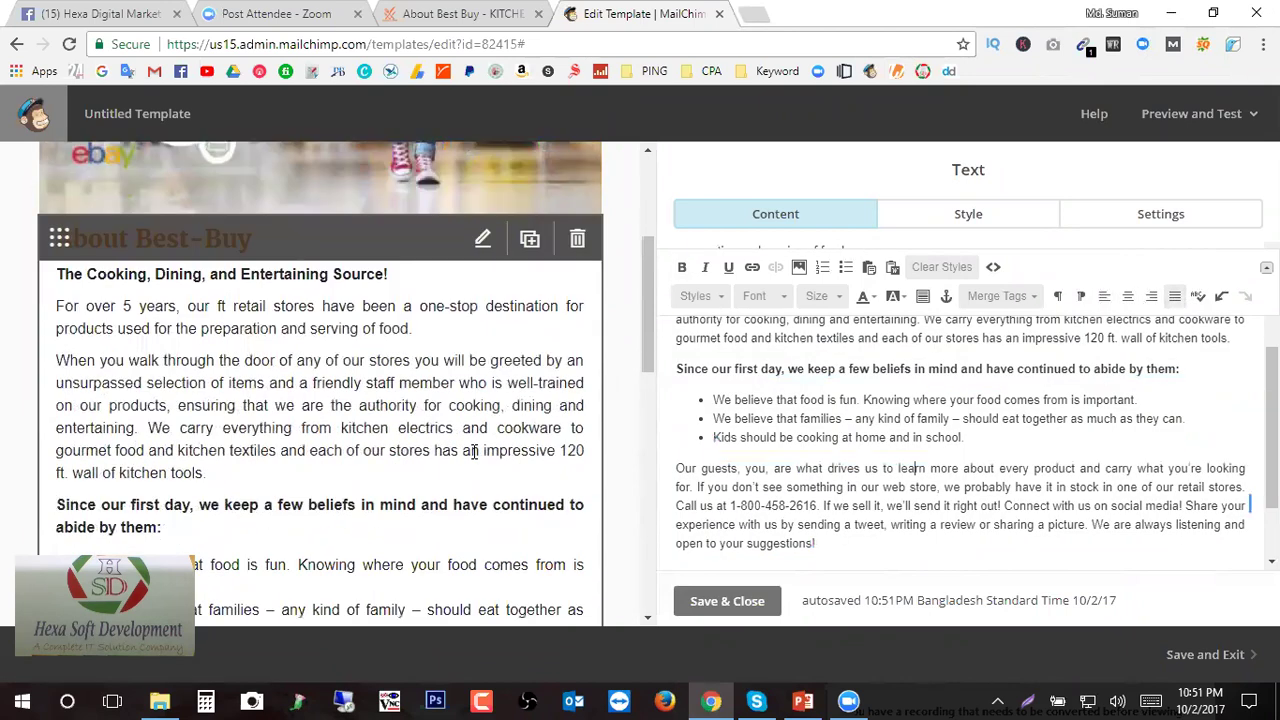
# - Review the justified description in the template preview, along with the product, social and footer blocks below it
pyautogui.scroll(-5, 474, 452)
pyautogui.scroll(5, 600, 452)
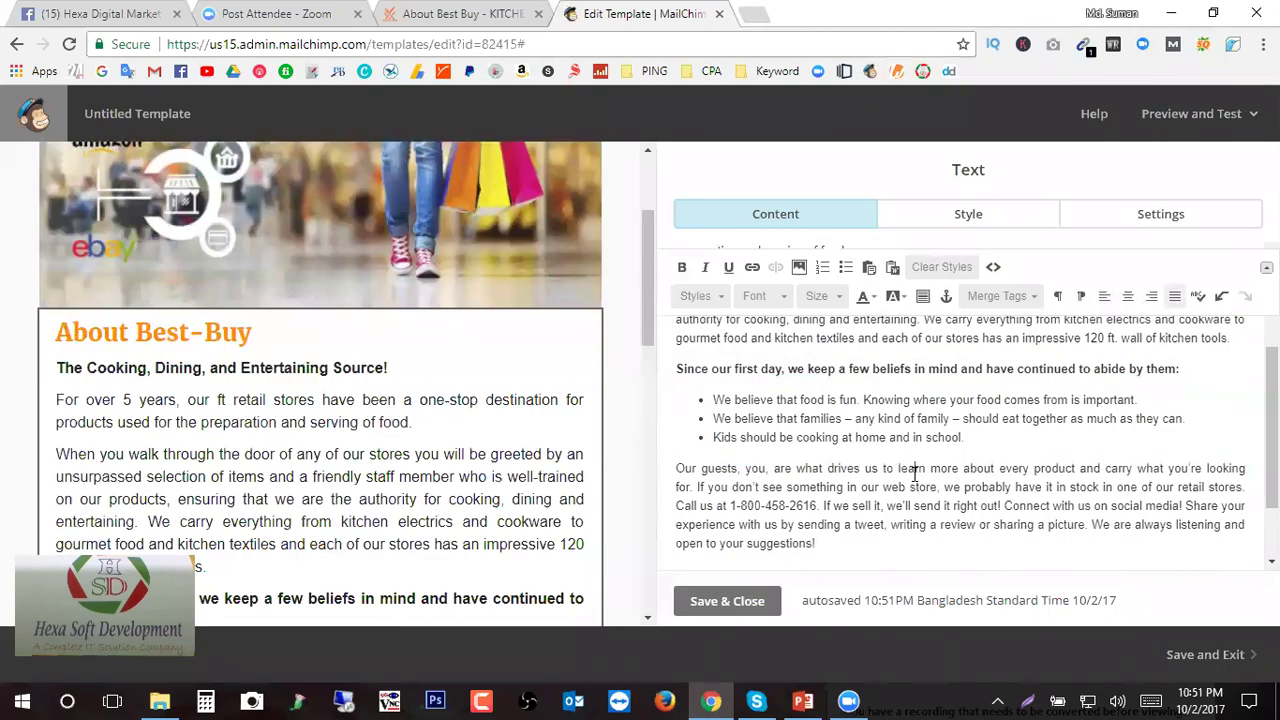
pyautogui.scroll(-4, 560, 400)
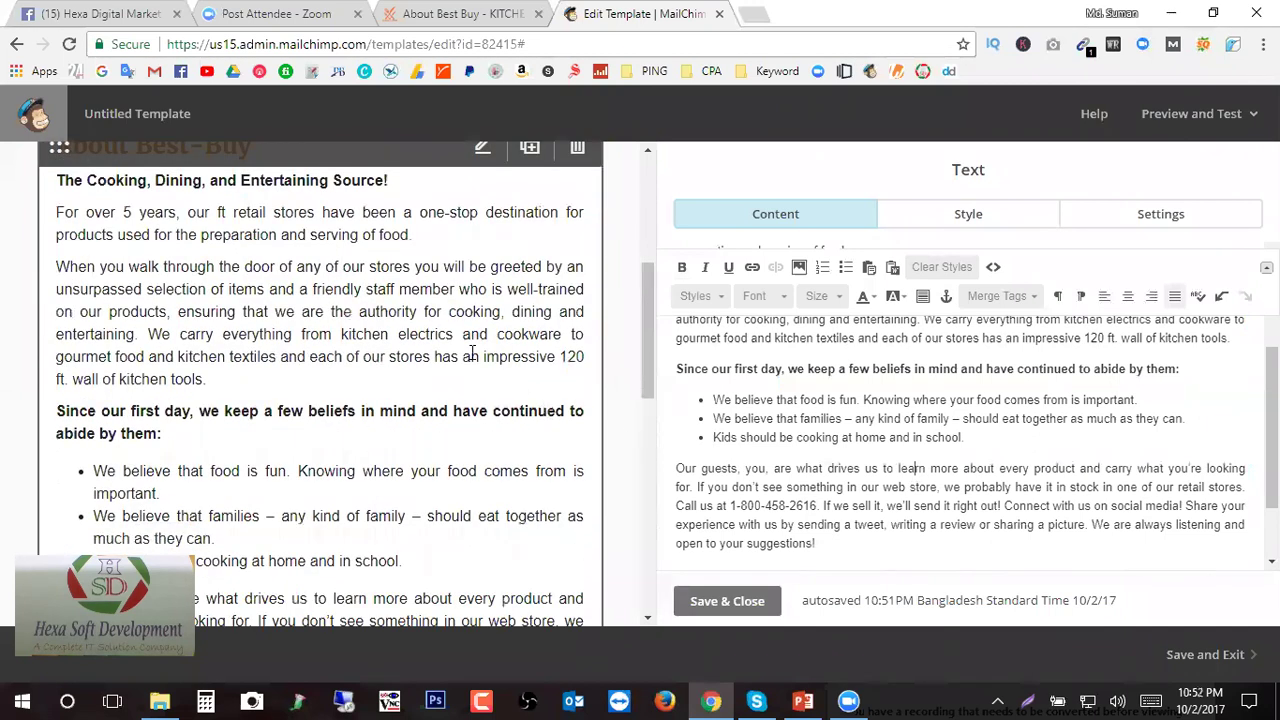
pyautogui.scroll(2, 422, 370)
pyautogui.click(455, 13)
pyautogui.scroll(-2, 700, 400)
pyautogui.click(660, 13)
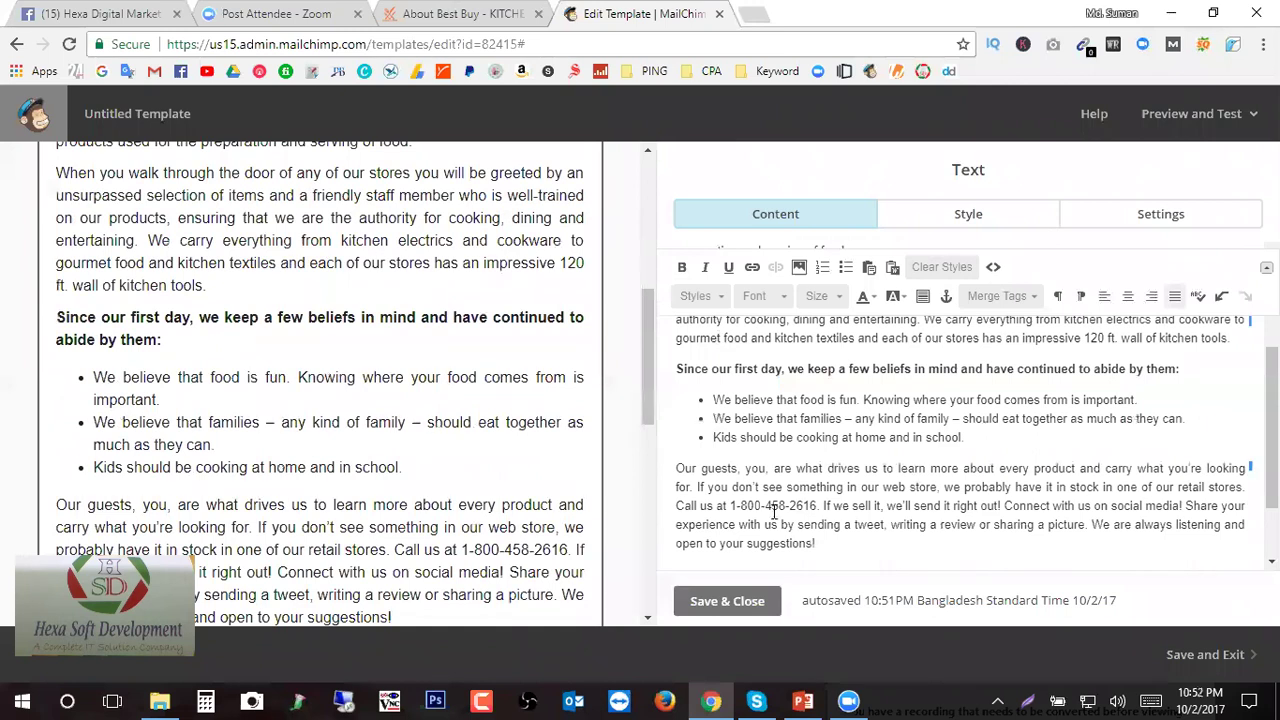
pyautogui.scroll(5, 465, 310)
pyautogui.scroll(-4, 470, 367)
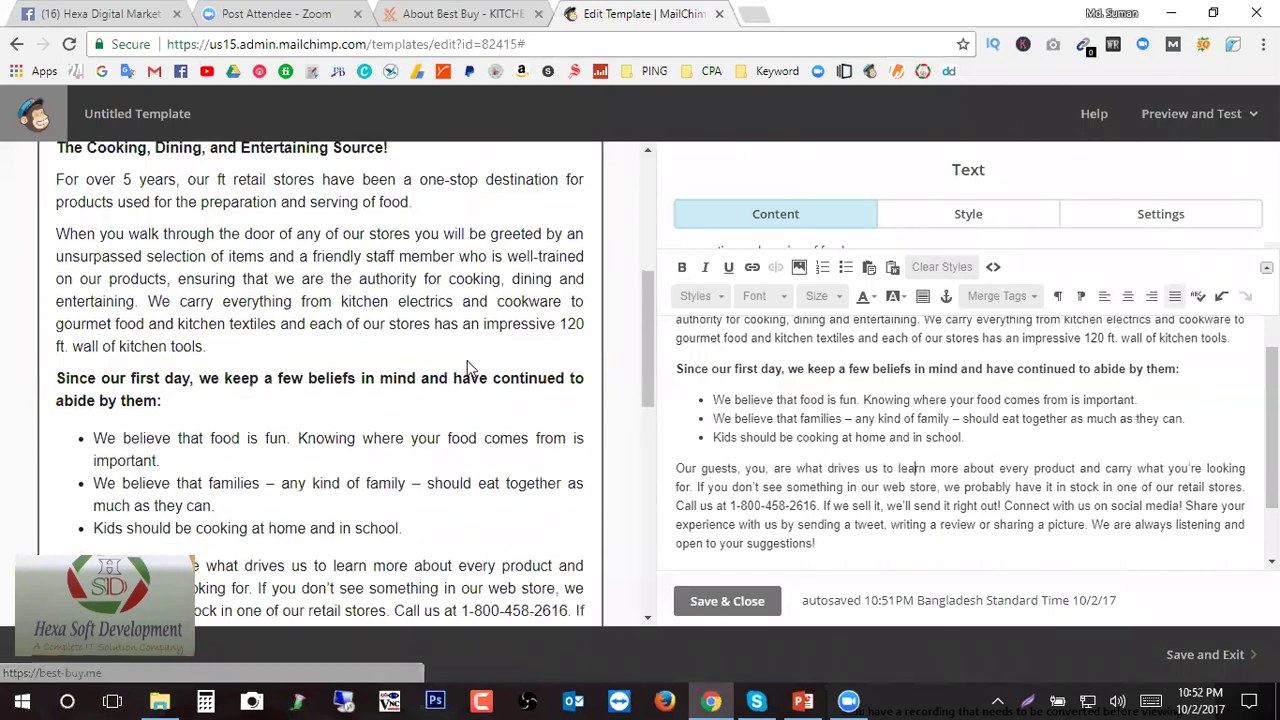
pyautogui.scroll(-4, 467, 367)
pyautogui.scroll(-1, 366, 474)
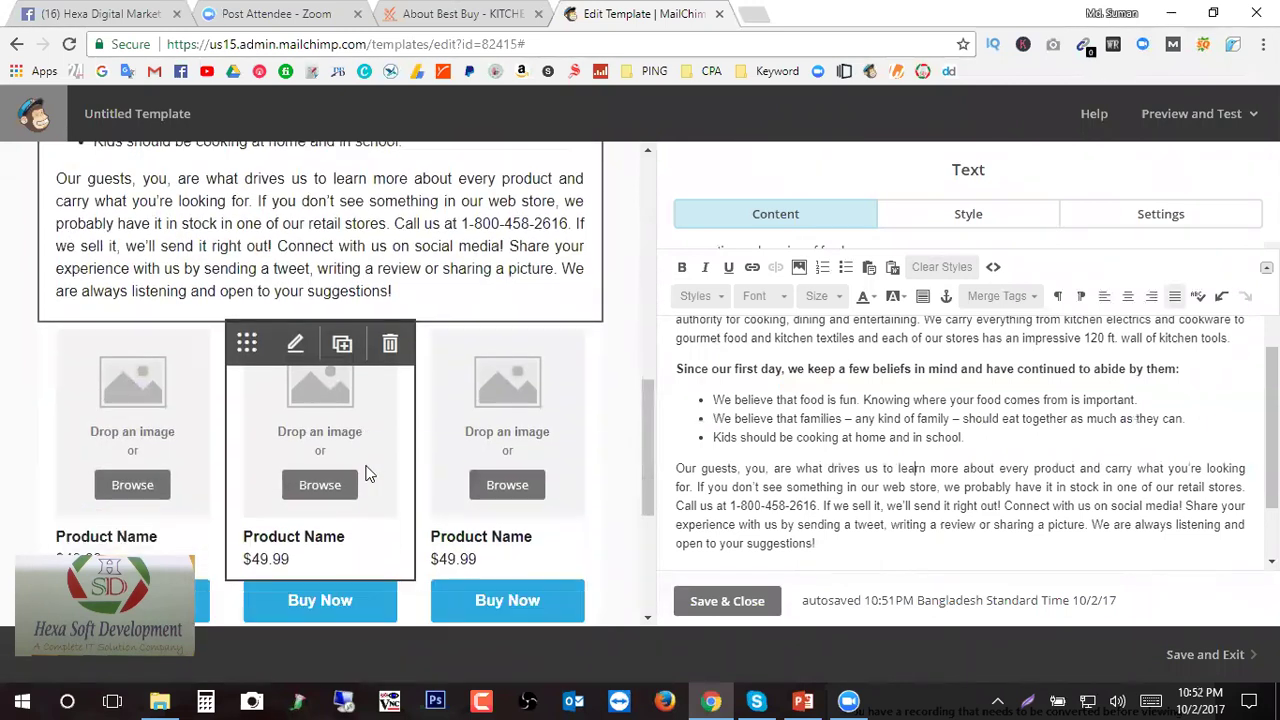
pyautogui.scroll(3, 380, 330)
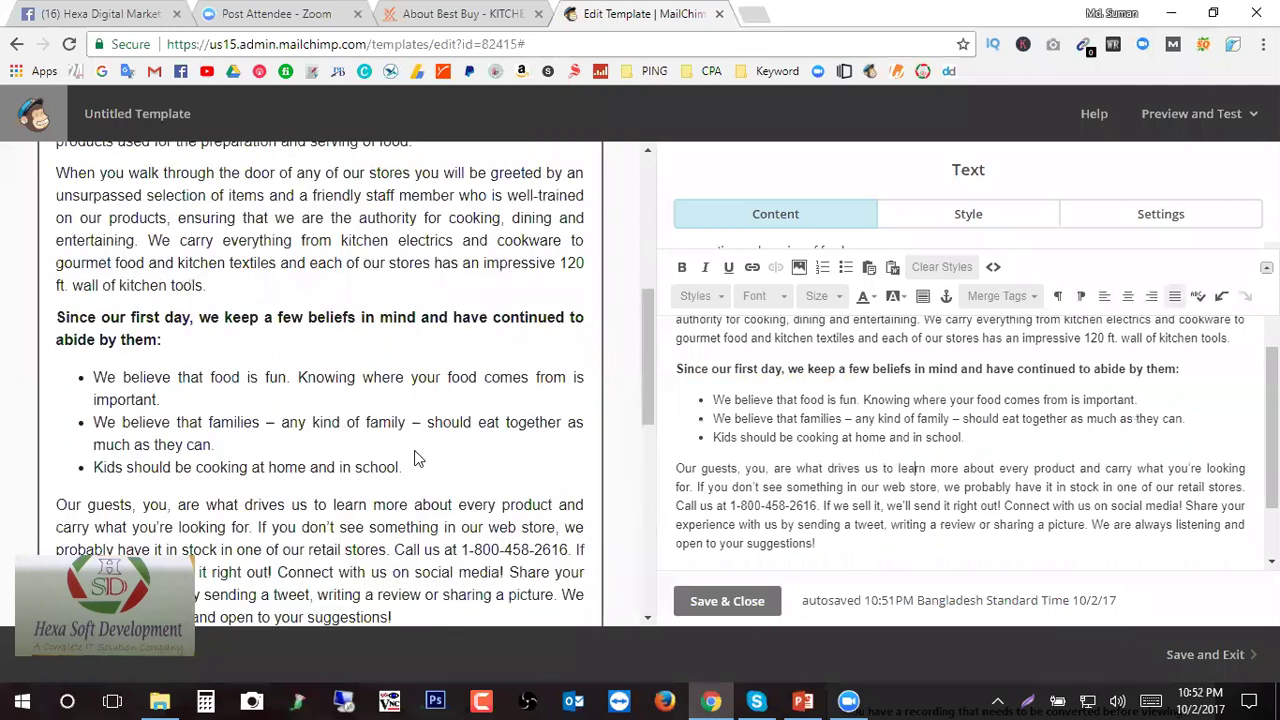
pyautogui.scroll(3, 418, 458)
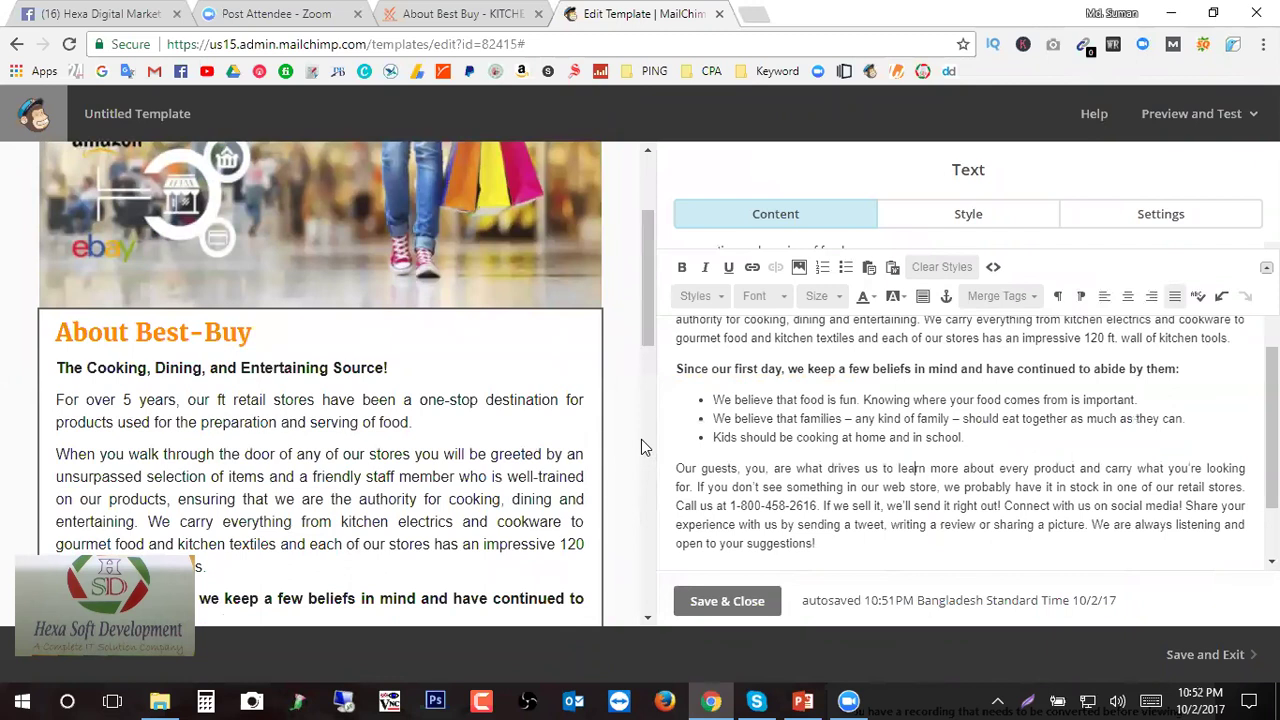
pyautogui.scroll(-7, 388, 362)
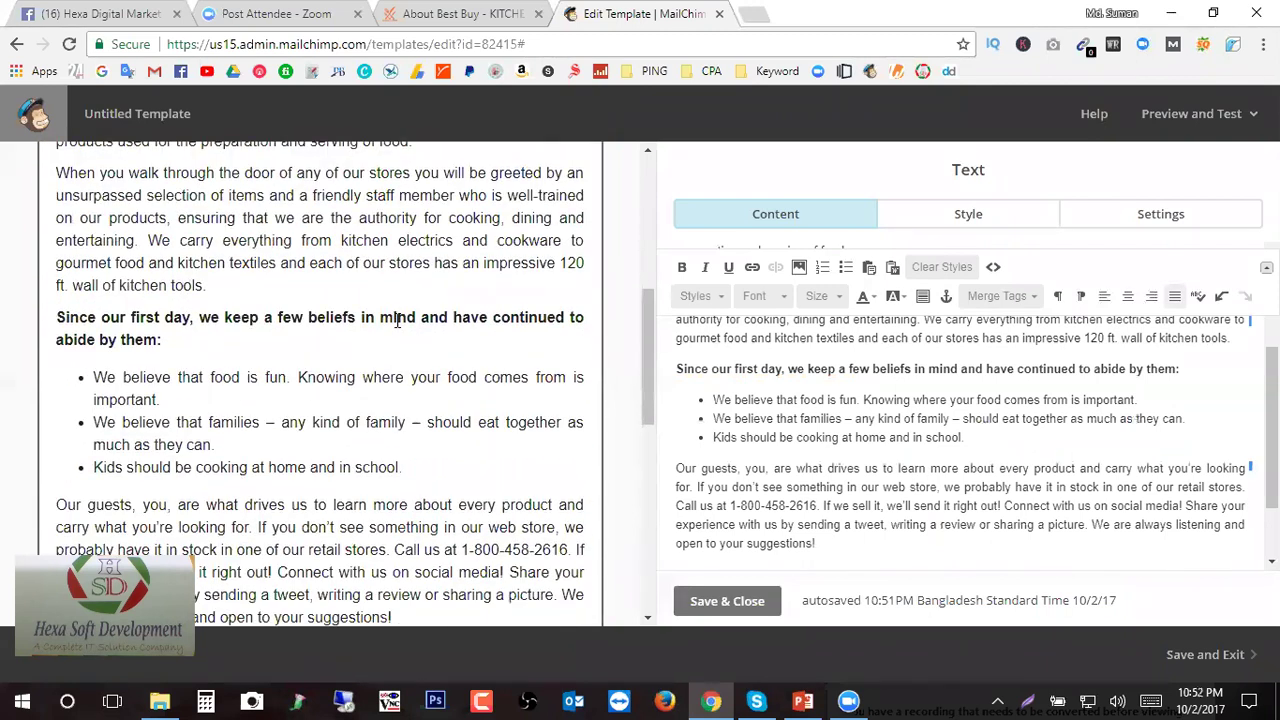
pyautogui.scroll(-3, 392, 390)
pyautogui.scroll(4, 540, 440)
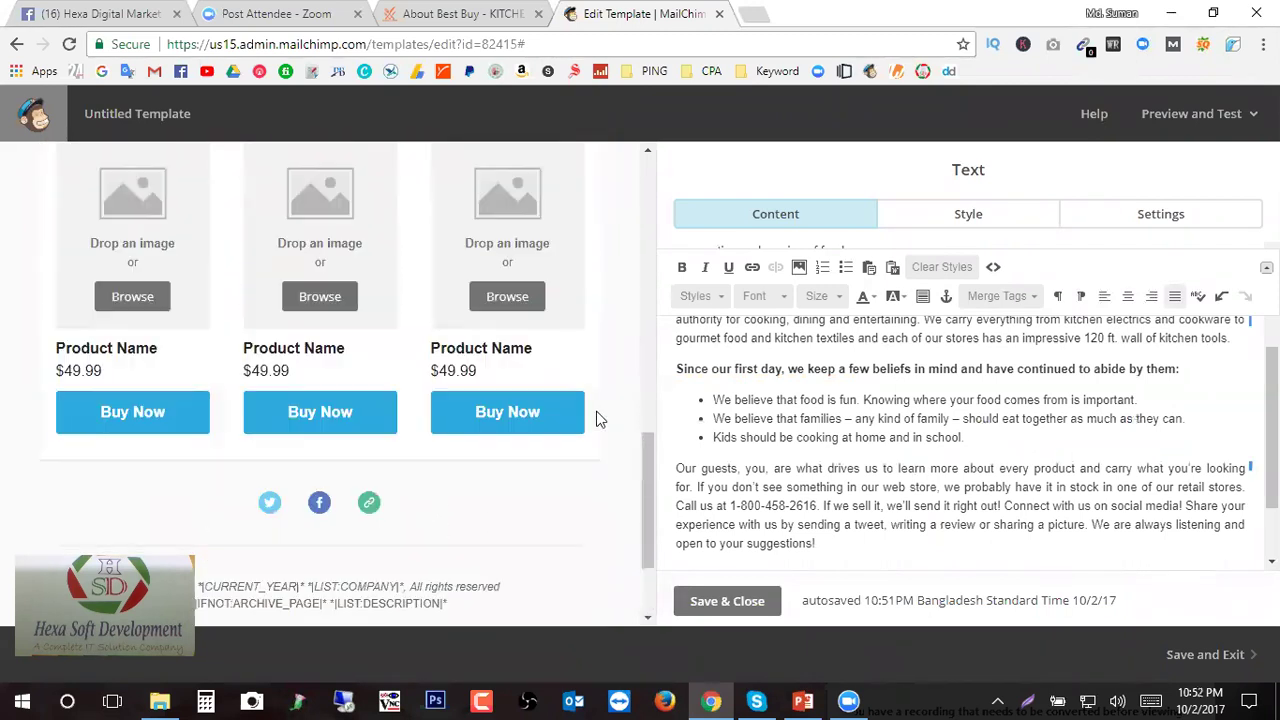
pyautogui.scroll(-4, 446, 392)
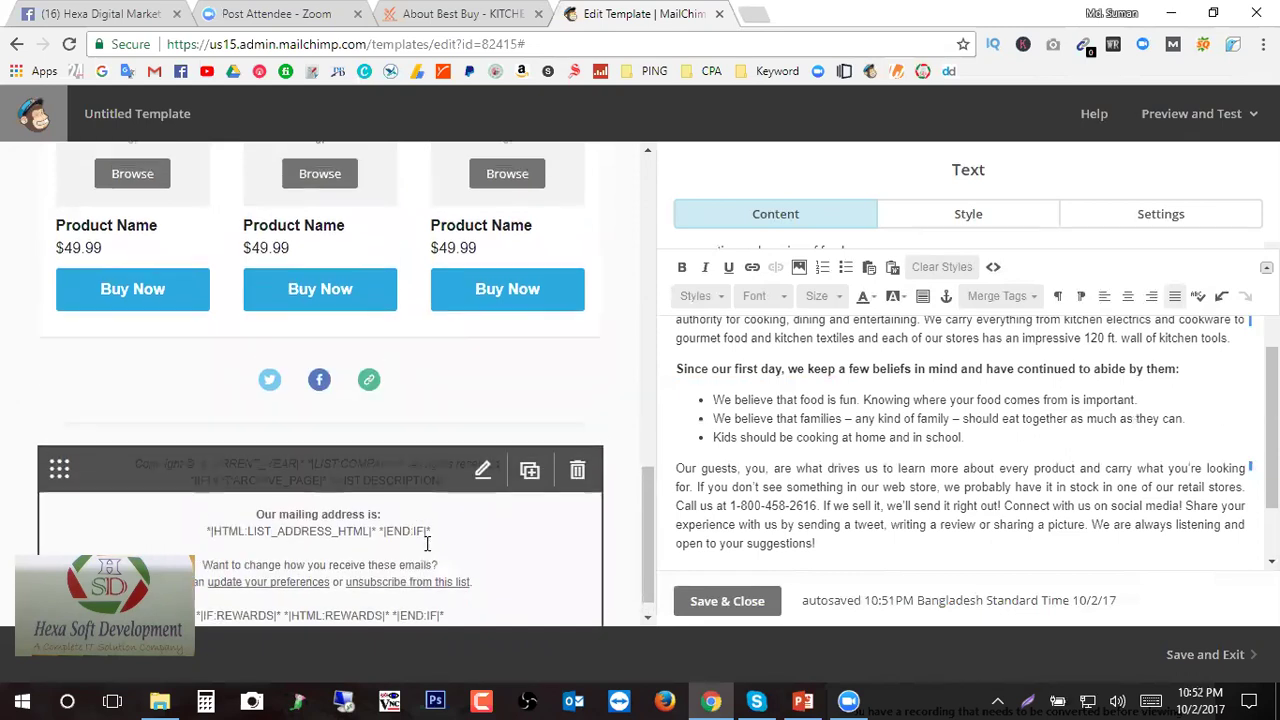
pyautogui.scroll(2, 122, 405)
pyautogui.scroll(-2, 266, 346)
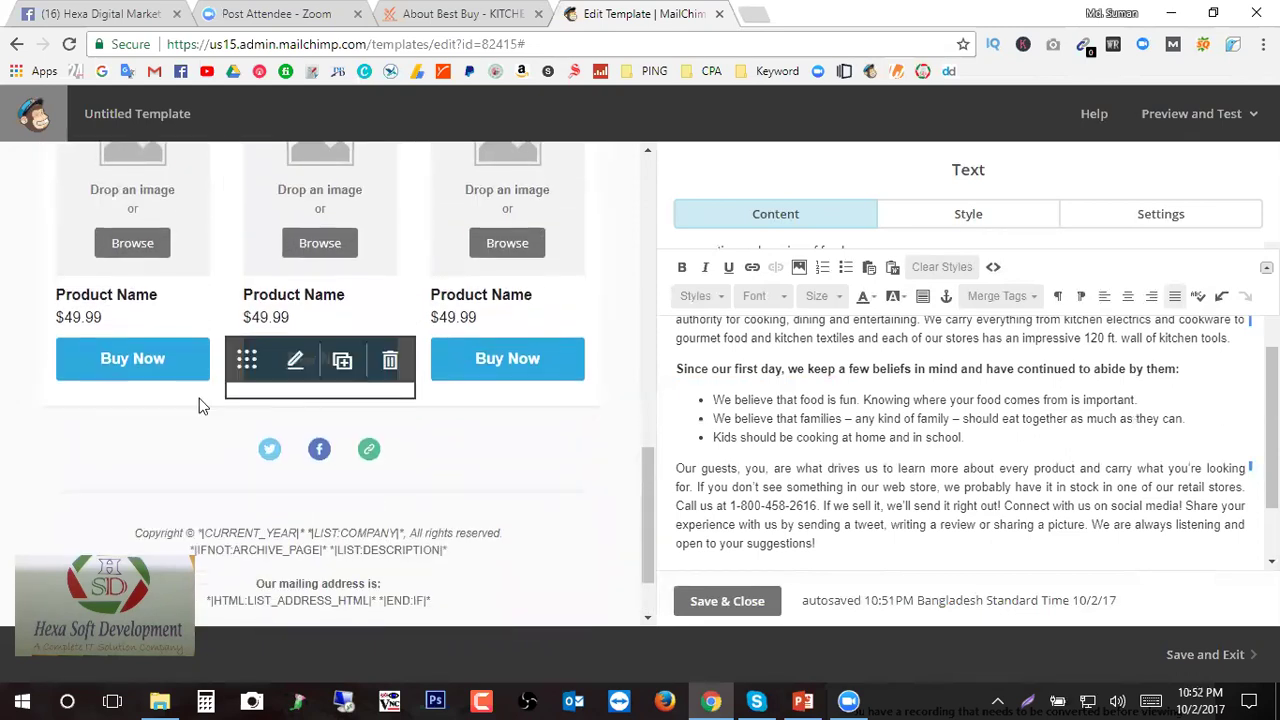
pyautogui.scroll(-2, 463, 418)
pyautogui.scroll(2, 300, 380)
pyautogui.scroll(-2, 178, 349)
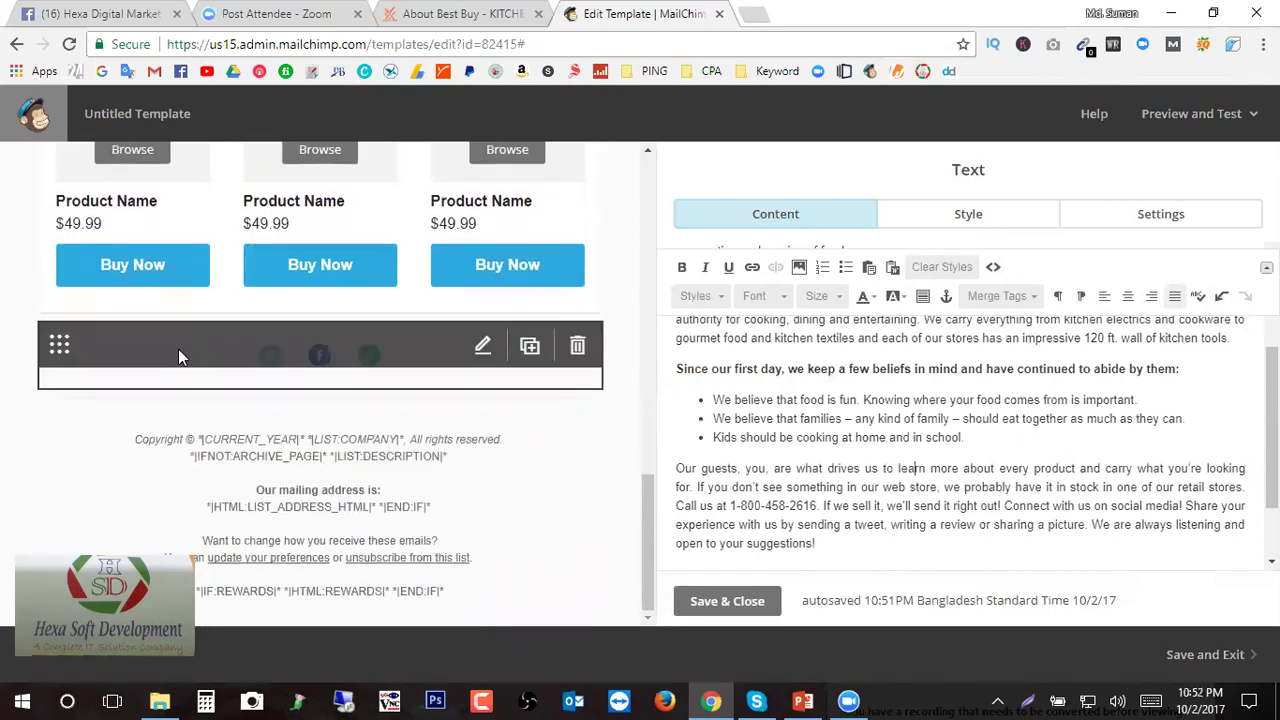
pyautogui.scroll(10, 615, 508)
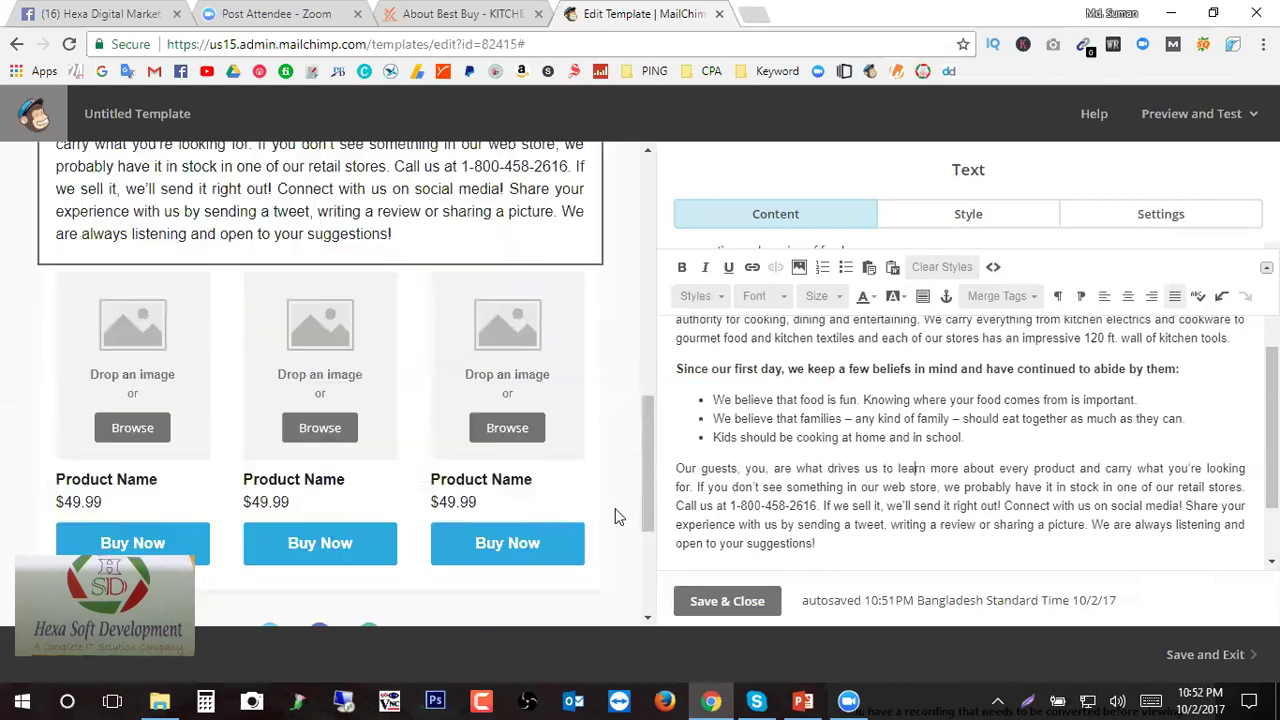
pyautogui.scroll(-5, 620, 500)
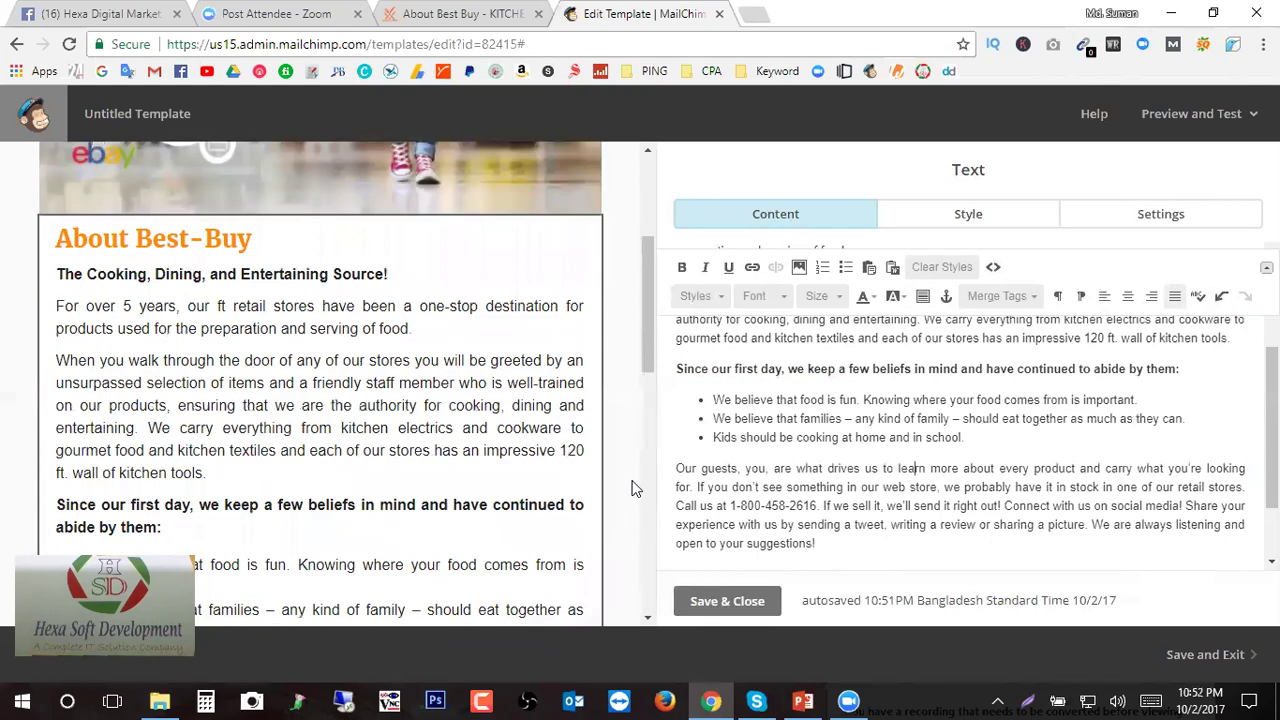
# - Delete the description from "Since our first day" onward, and replace the remaining ending "each of our stores has an impressive 120 ft. wall of kitchen tools." with "Read More"
pyautogui.moveTo(822, 540); pyautogui.dragTo(656, 373)
pyautogui.press('BackSpace')
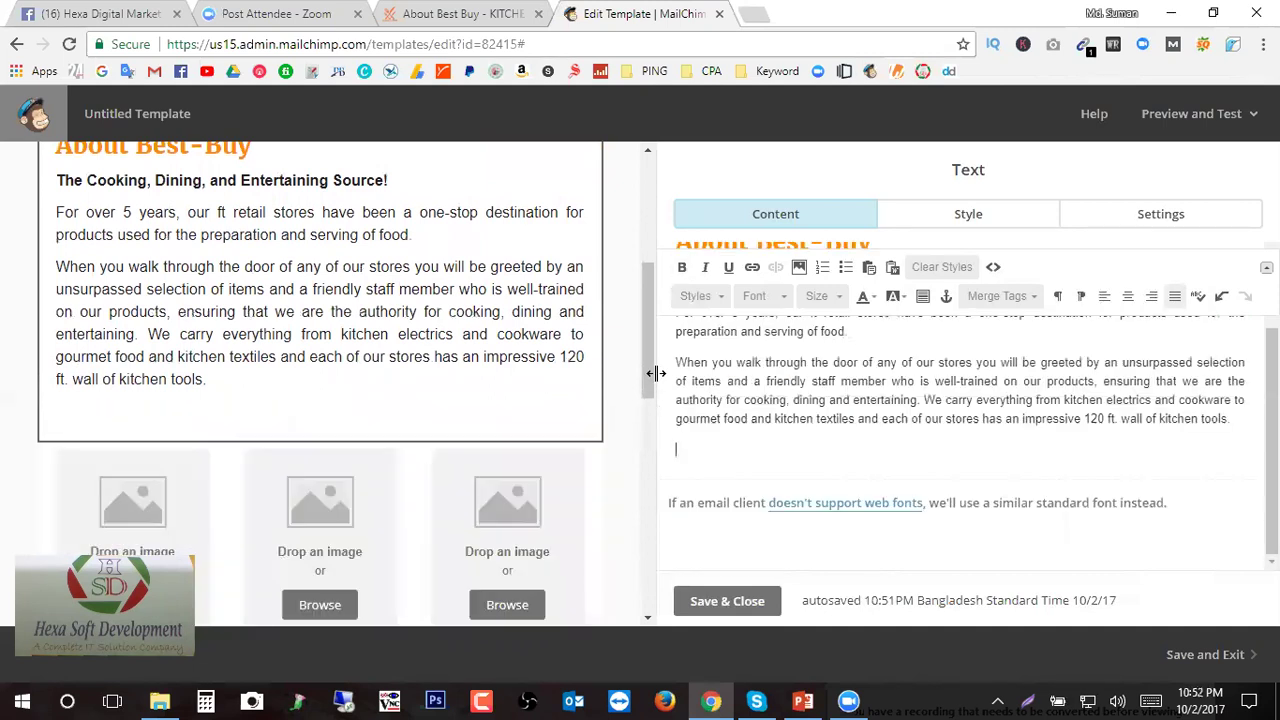
pyautogui.moveTo(1231, 420); pyautogui.dragTo(882, 423)
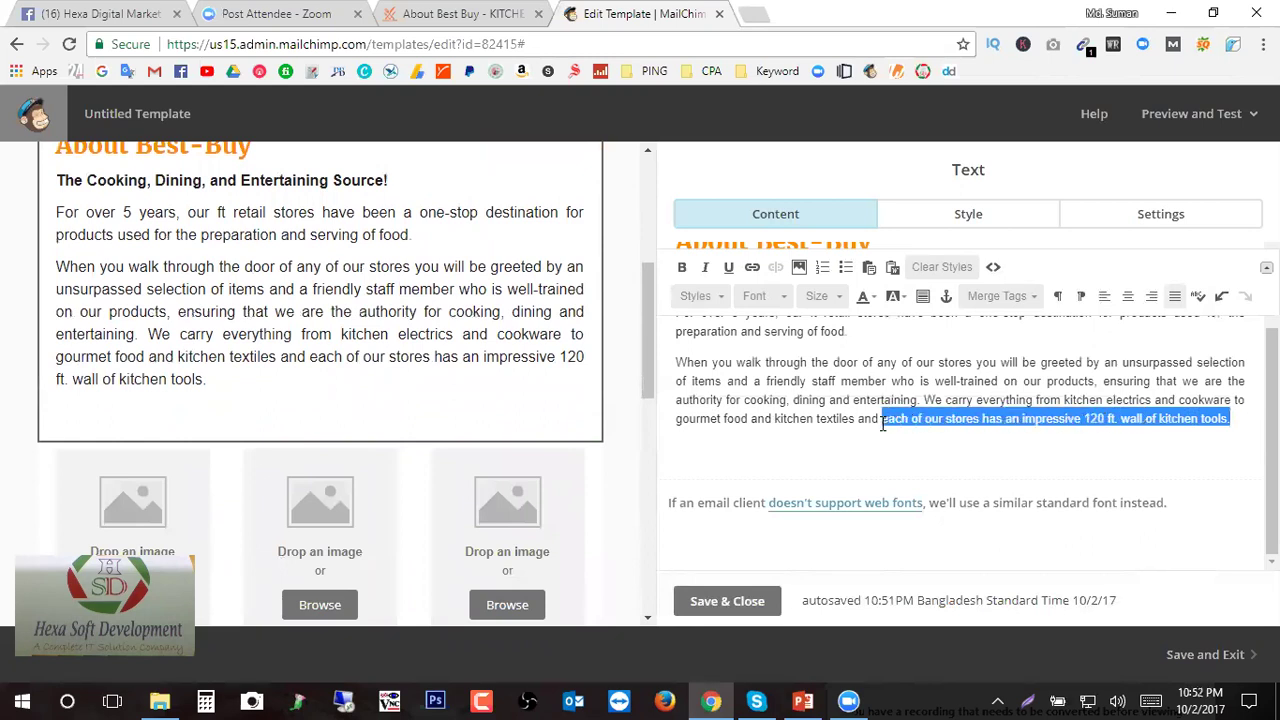
pyautogui.press('BackSpace')
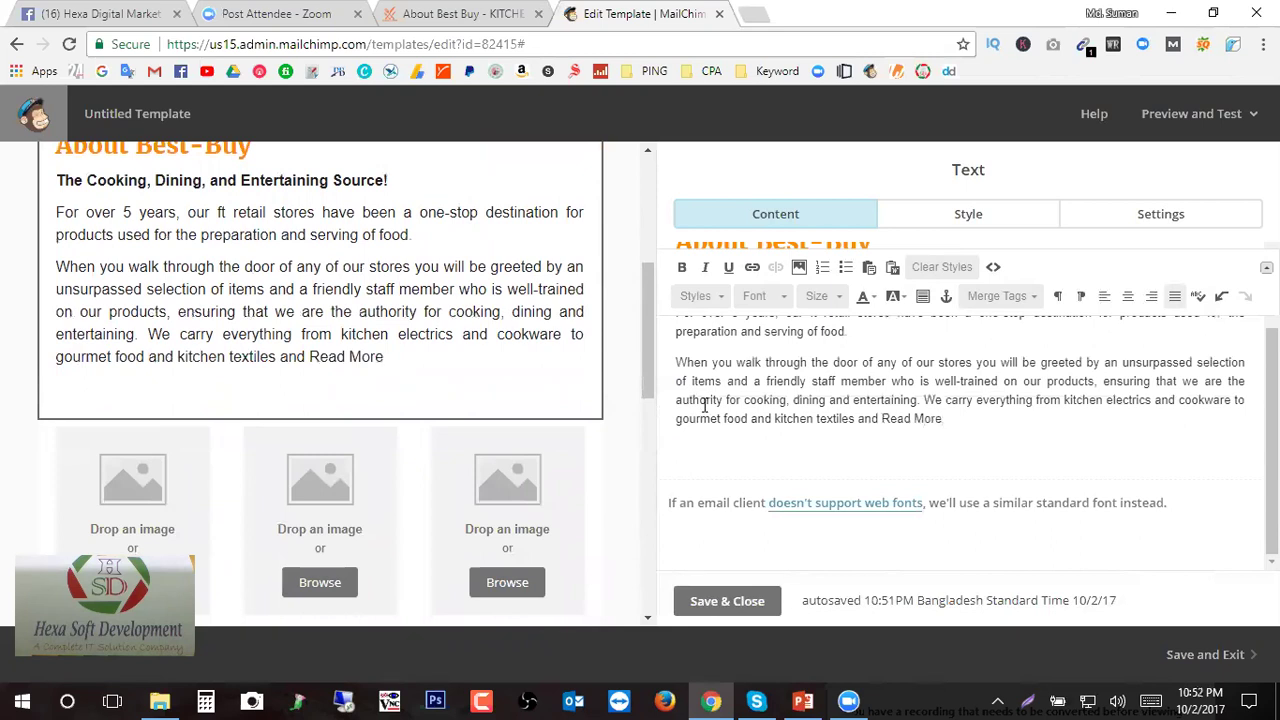
# - Start inserting a web address link on the words "Read More", and switch to the best-buy.me store site
pyautogui.moveTo(950, 420); pyautogui.dragTo(886, 417)
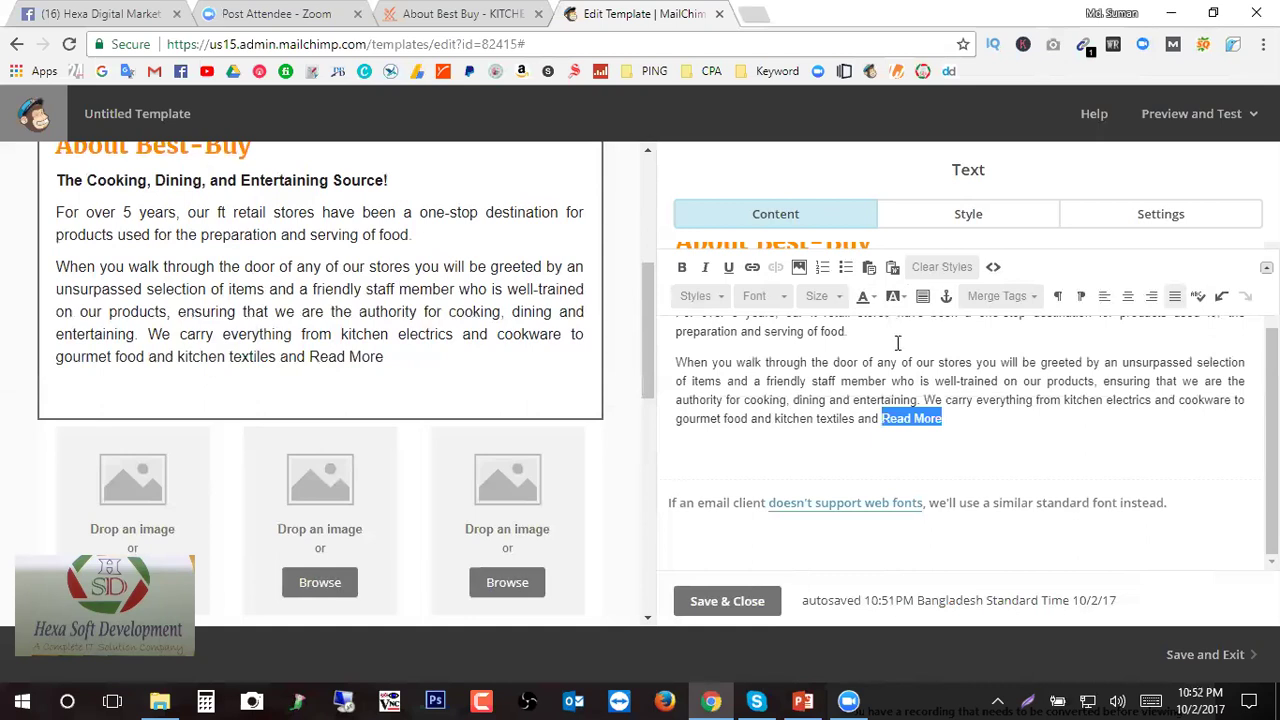
pyautogui.click(753, 270)
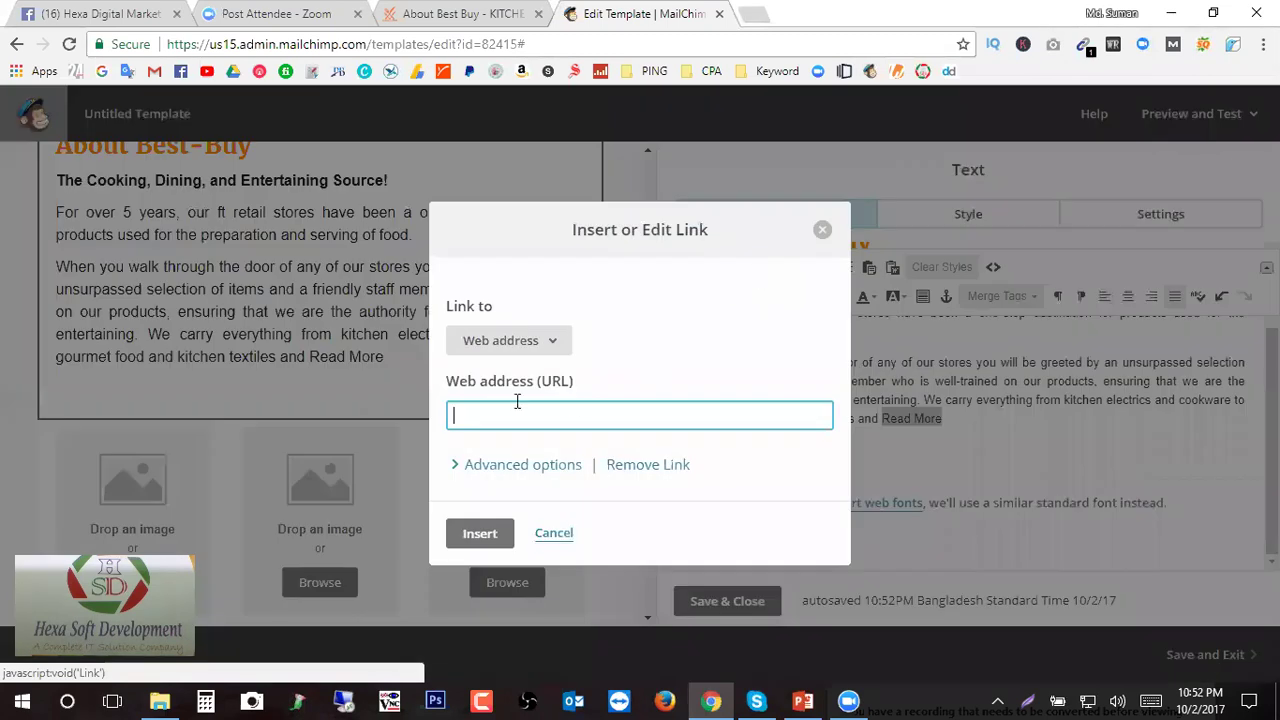
pyautogui.click(466, 12)
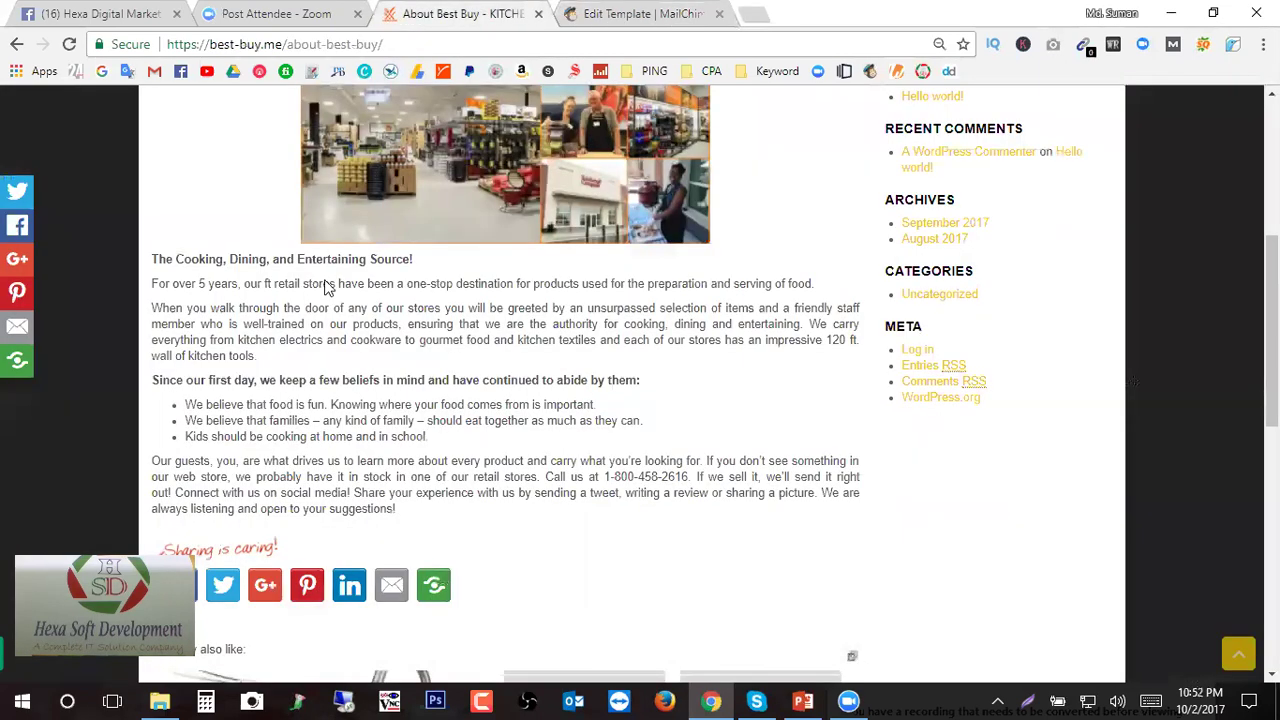
# - Open the store's home page at best-buy.me, dismiss its discount popup and return to the MailChimp link dialog
pyautogui.scroll(4, 210, 182)
pyautogui.click(694, 240)
pyautogui.scroll(-1, 628, 263)
pyautogui.scroll(1, 628, 263)
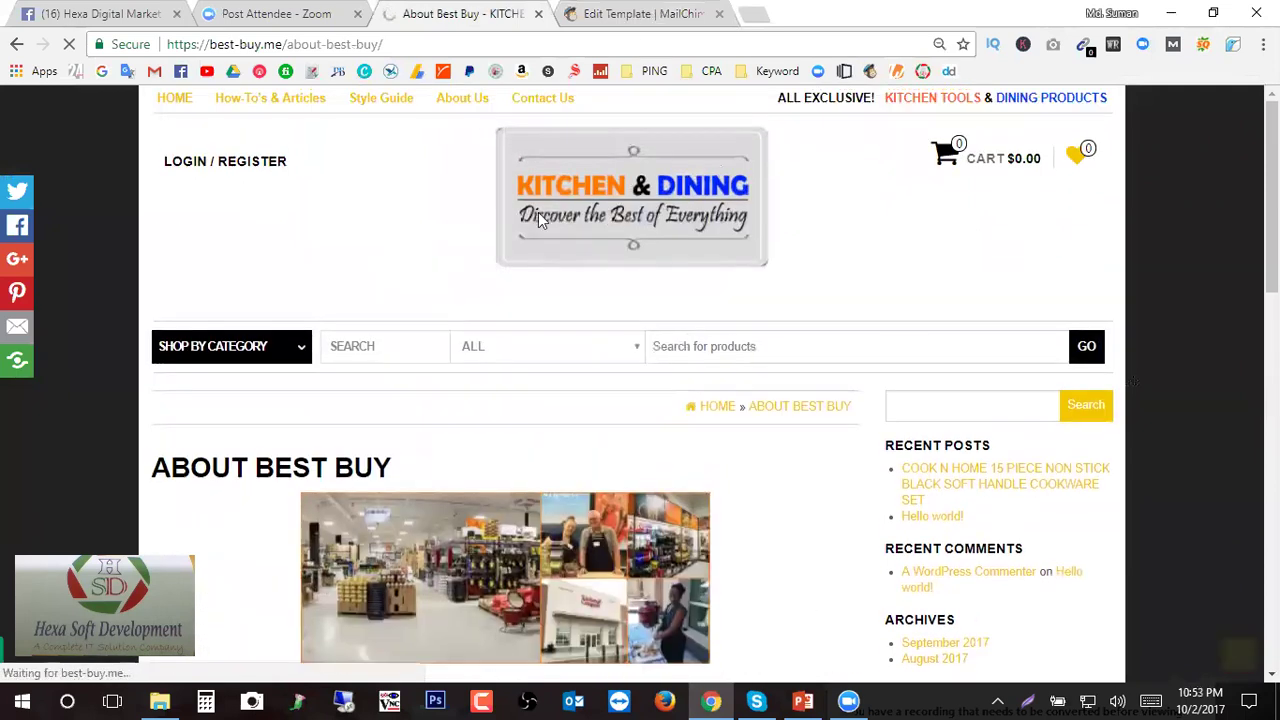
pyautogui.click(301, 44)
pyautogui.click(303, 46)
pyautogui.tripleClick(303, 47)
pyautogui.click(344, 47)
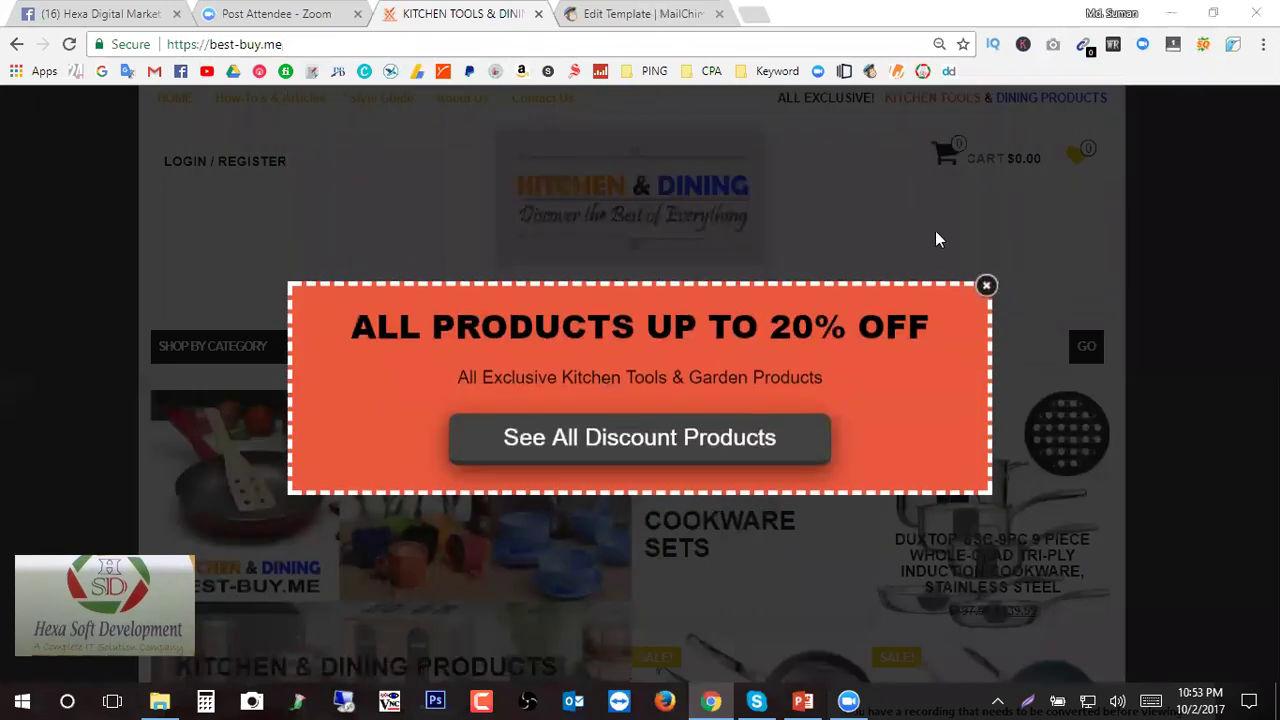
pyautogui.click(638, 15)
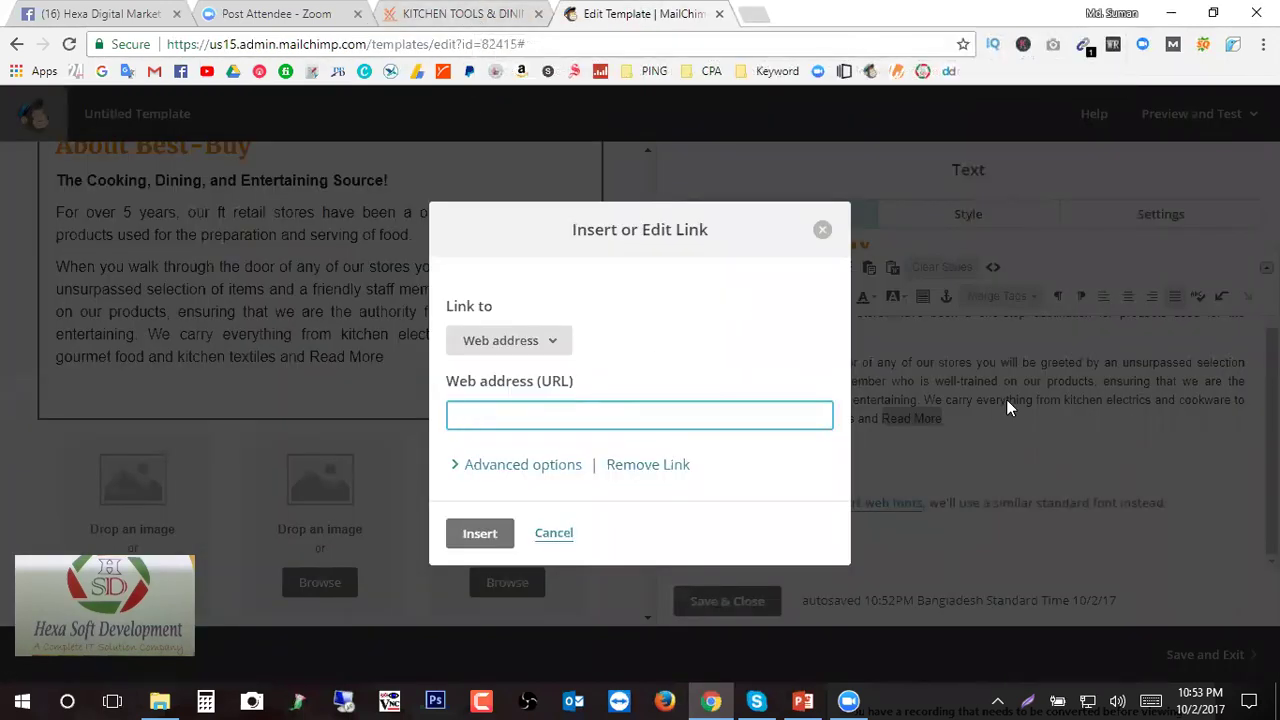
pyautogui.click(478, 14)
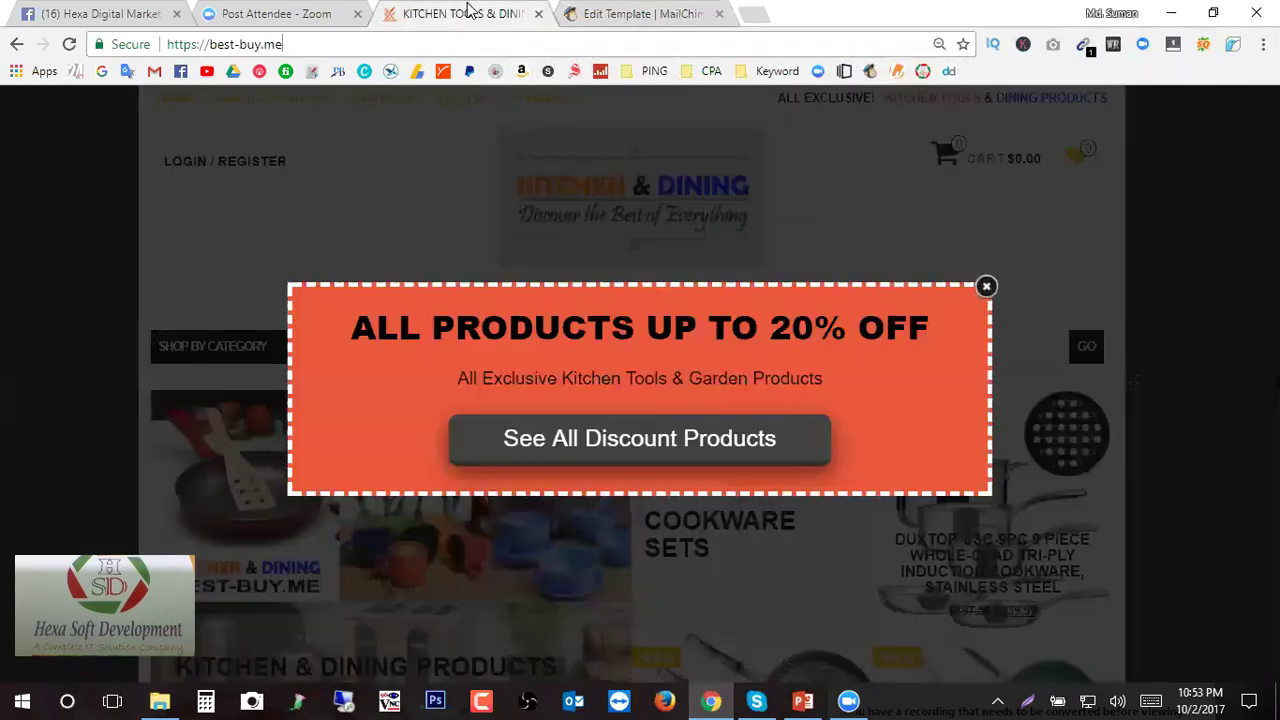
pyautogui.click(827, 395)
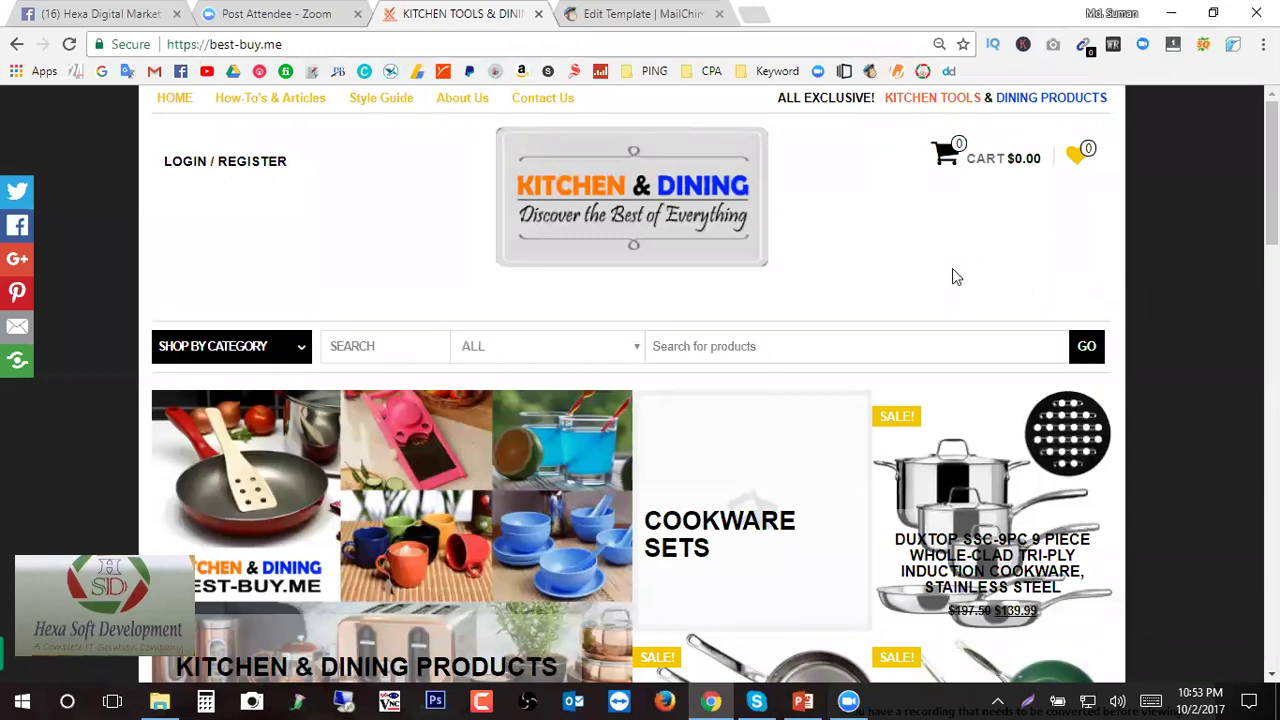
pyautogui.click(614, 14)
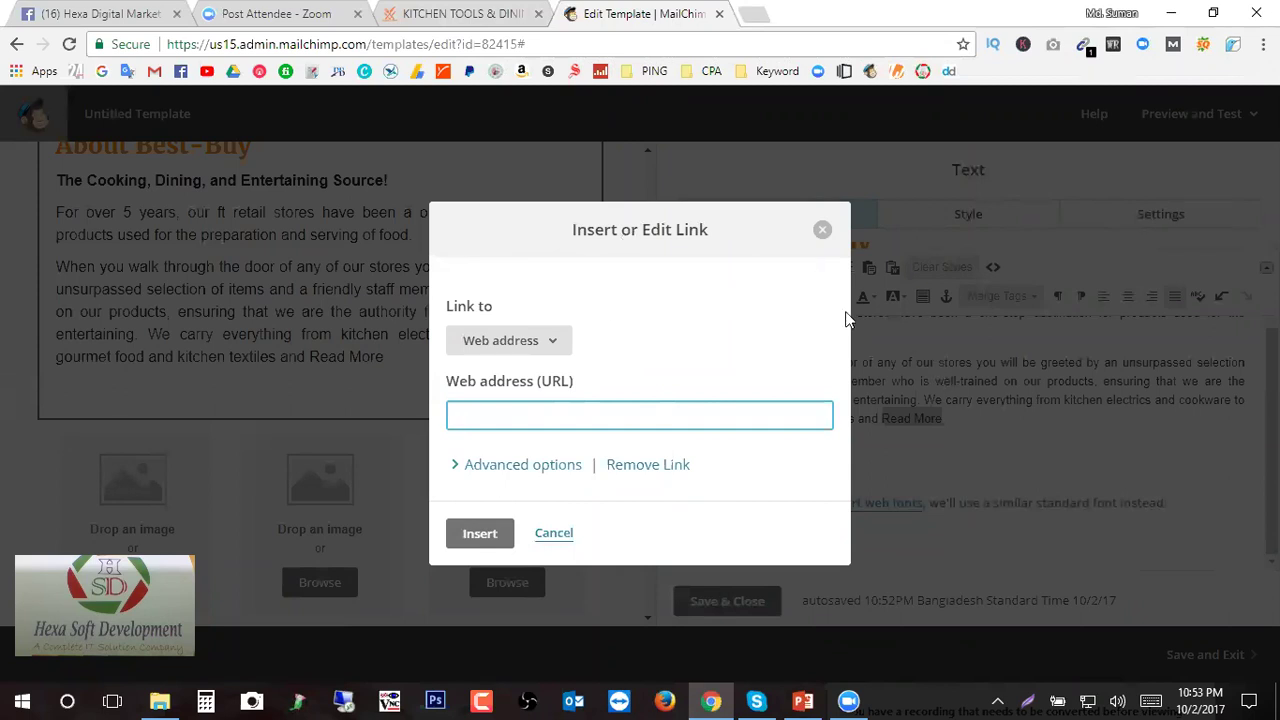
# - Switch to the best-buy.me store site, look through its home page and open the About Us page
pyautogui.click(491, 14)
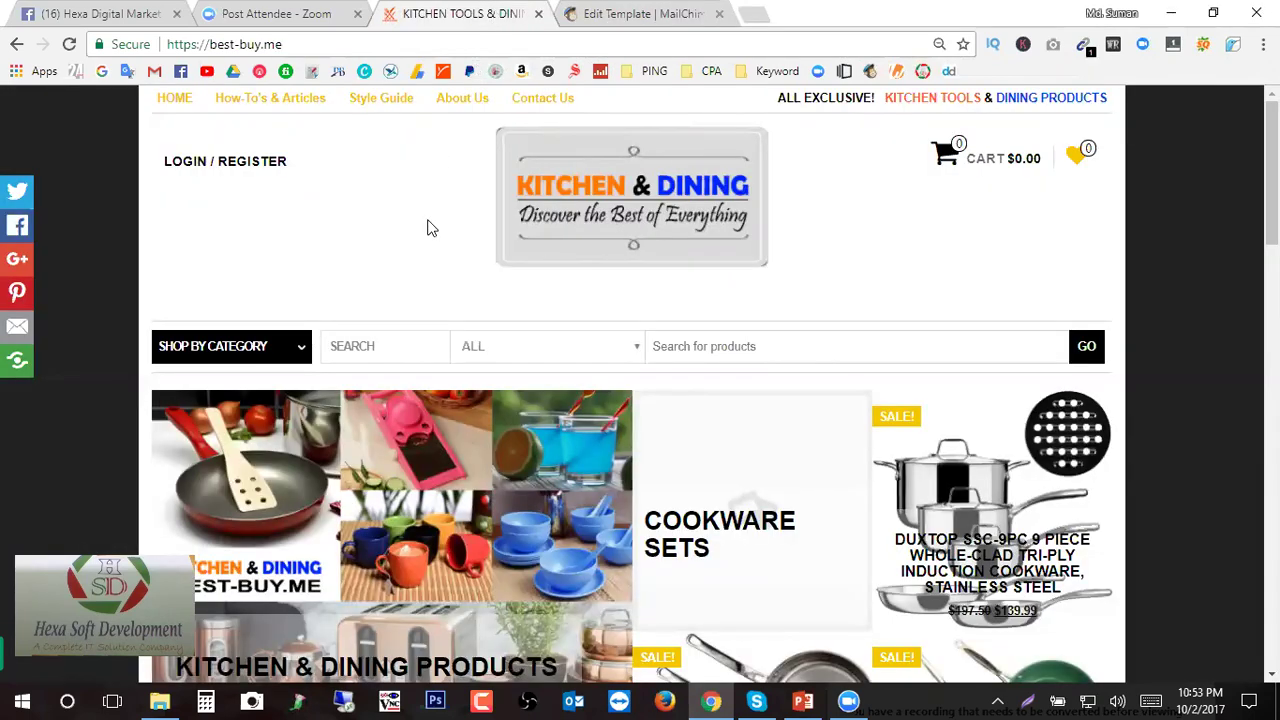
pyautogui.scroll(-4, 491, 302)
pyautogui.scroll(-6, 680, 491)
pyautogui.scroll(6, 684, 497)
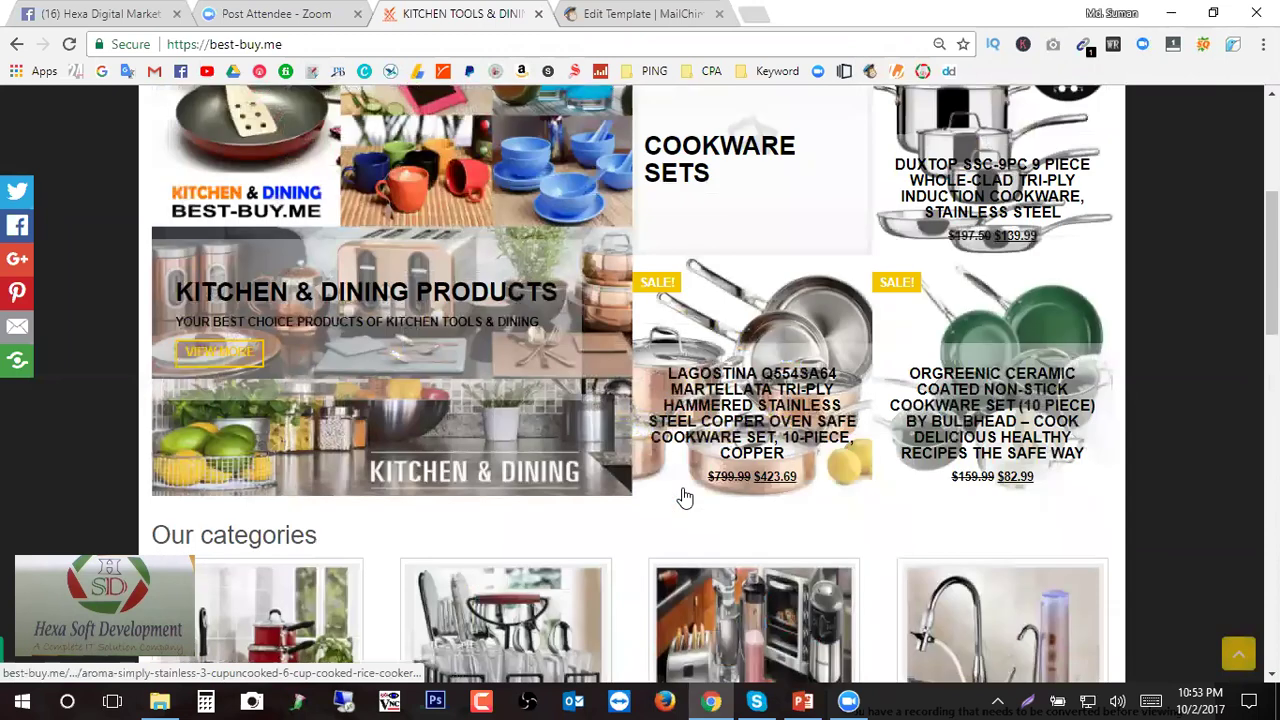
pyautogui.scroll(4, 684, 497)
pyautogui.click(460, 99)
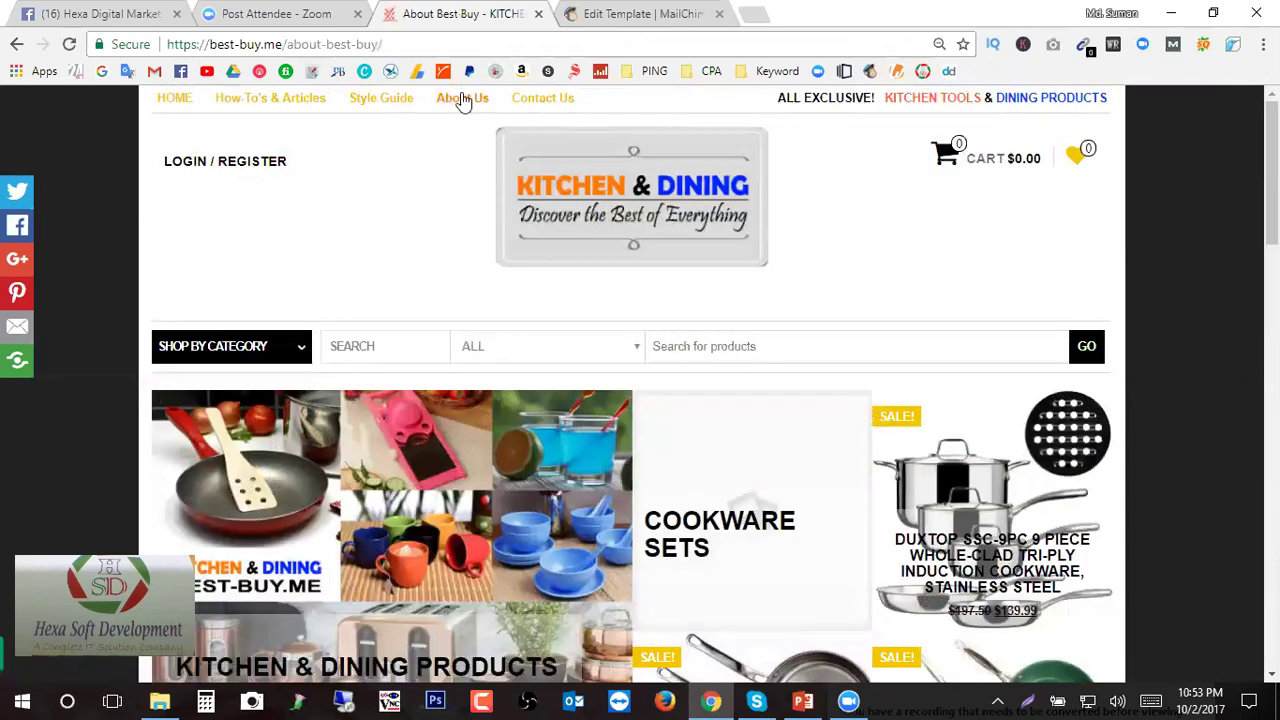
pyautogui.click(414, 38)
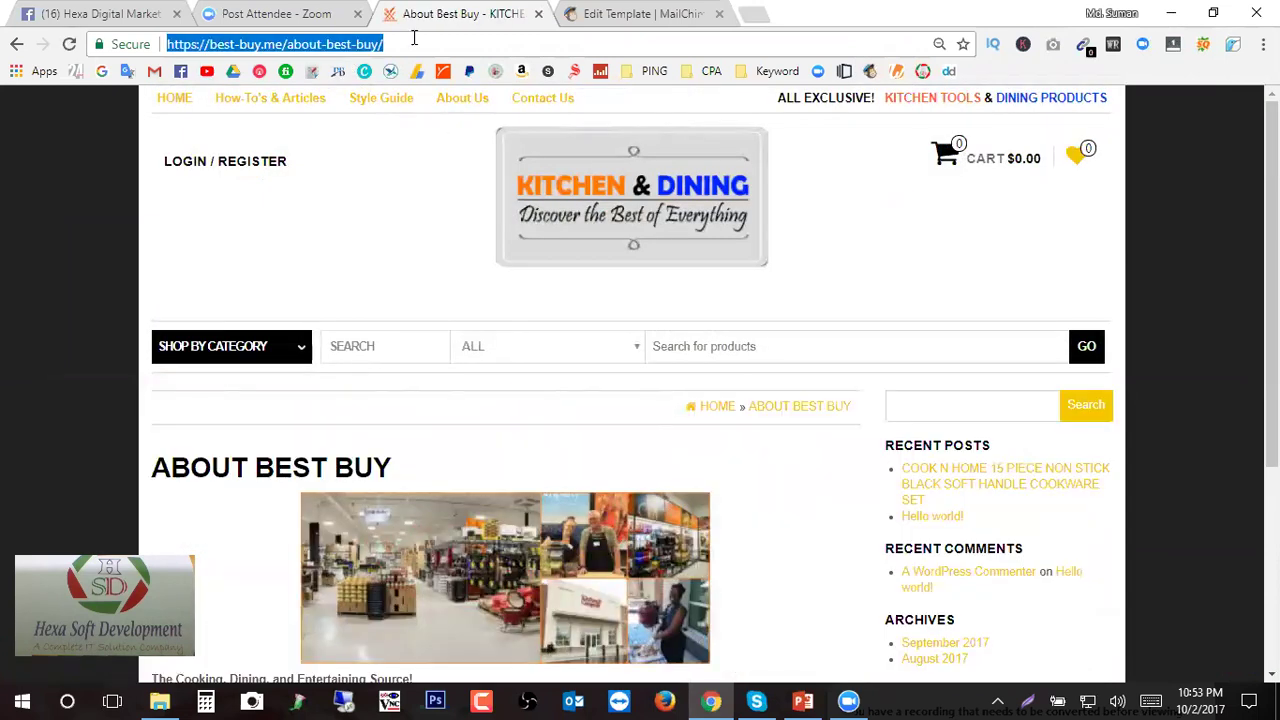
pyautogui.click(411, 46)
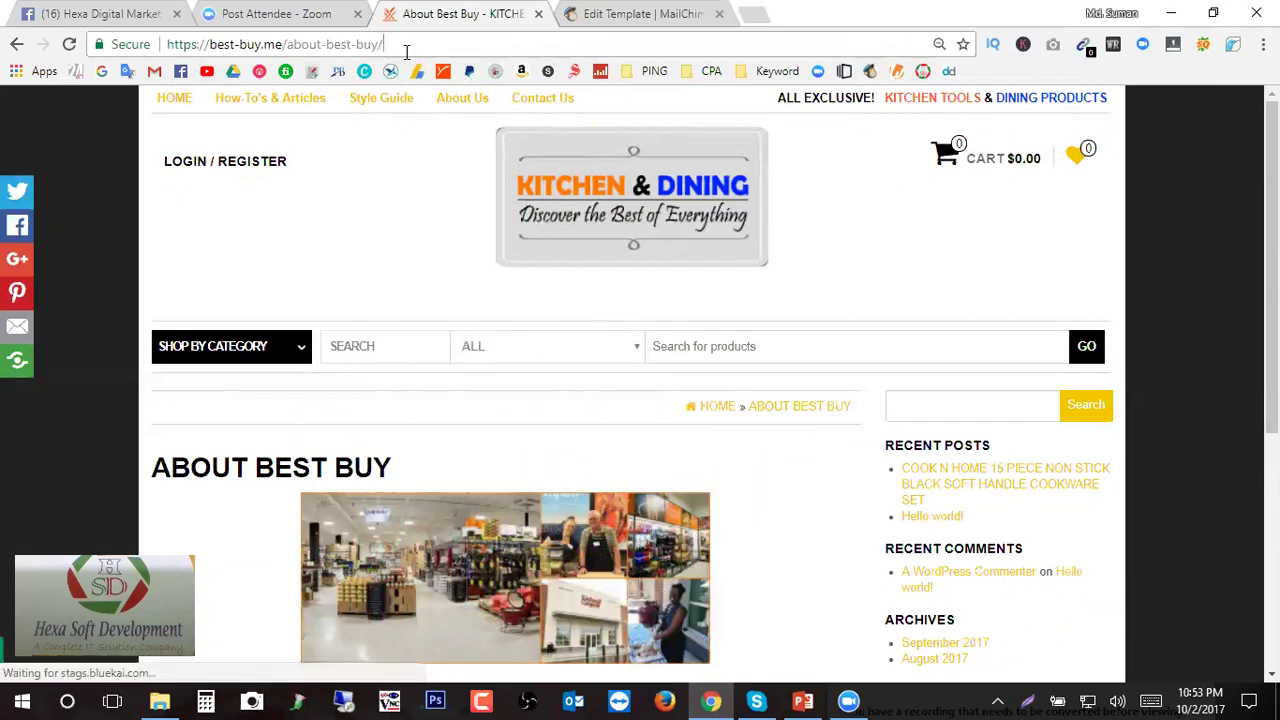
pyautogui.moveTo(405, 46); pyautogui.dragTo(320, 44)
pyautogui.tripleClick(227, 40)
pyautogui.click(405, 44)
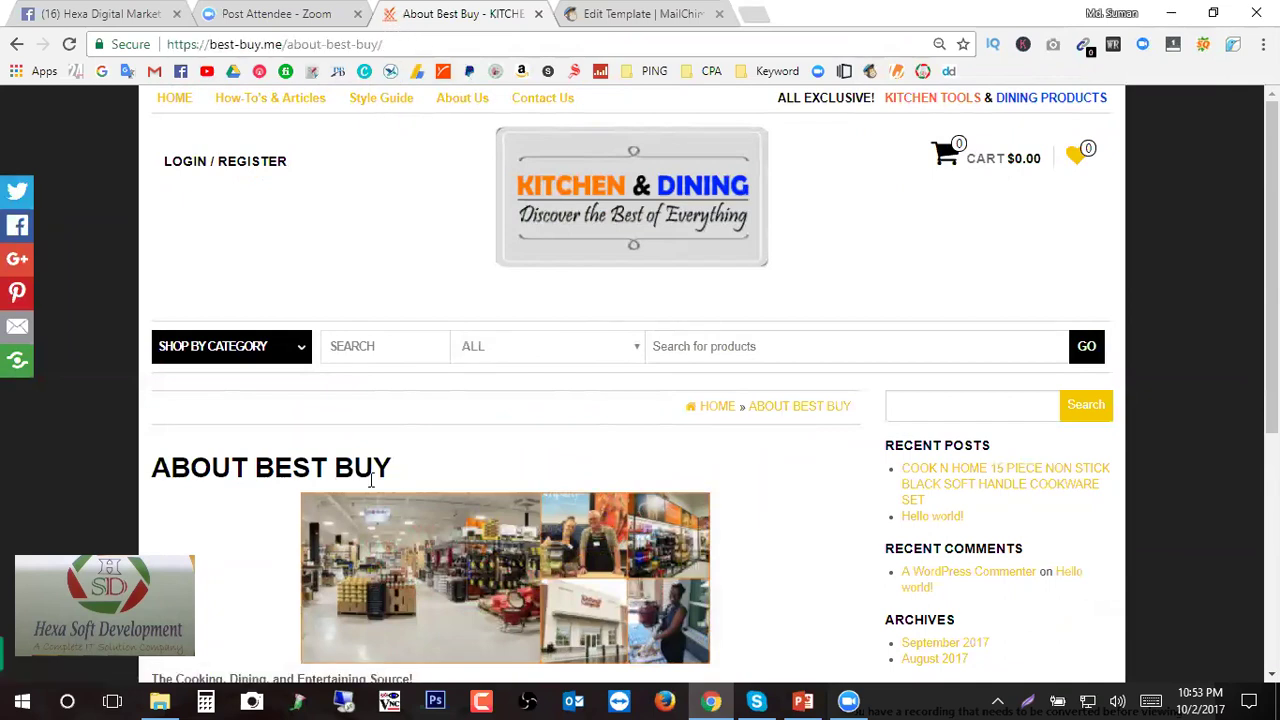
pyautogui.scroll(-3, 551, 369)
pyautogui.scroll(3, 446, 131)
pyautogui.moveTo(414, 45); pyautogui.dragTo(170, 44)
pyautogui.rightClick(305, 48)
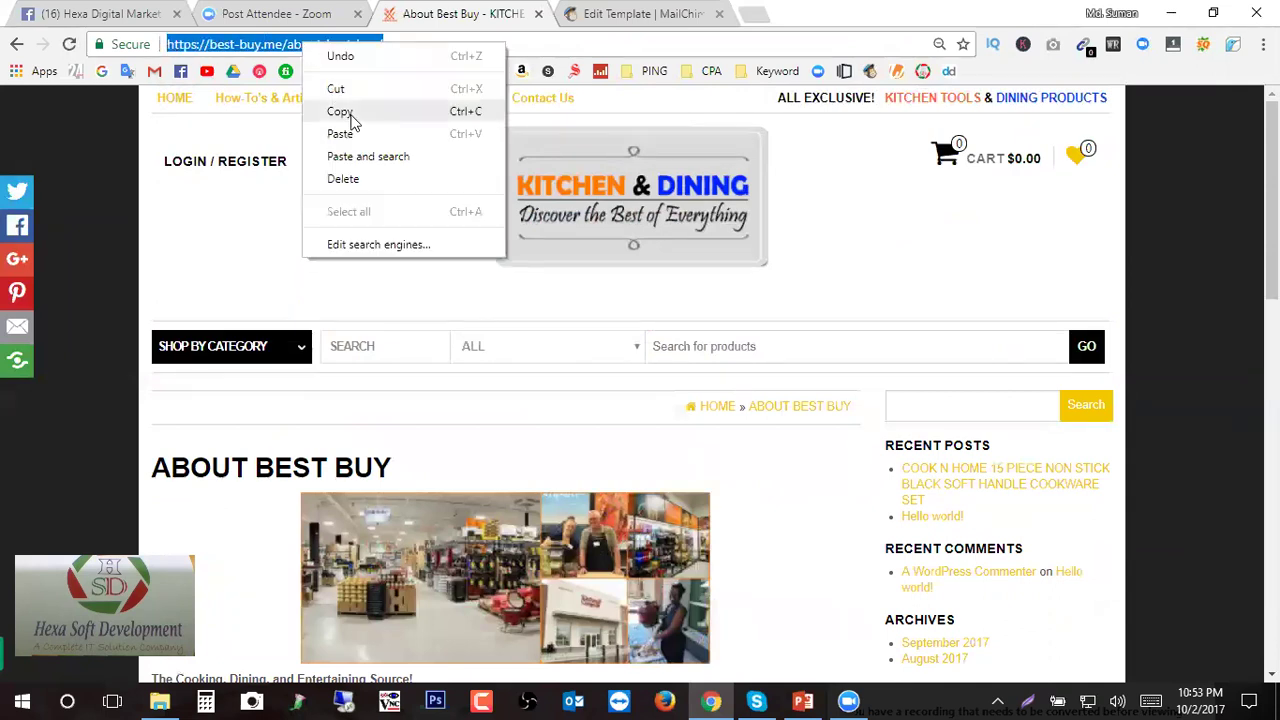
pyautogui.click(351, 121)
pyautogui.click(405, 48)
pyautogui.tripleClick(160, 44)
pyautogui.rightClick(287, 46)
pyautogui.click(337, 110)
pyautogui.click(640, 14)
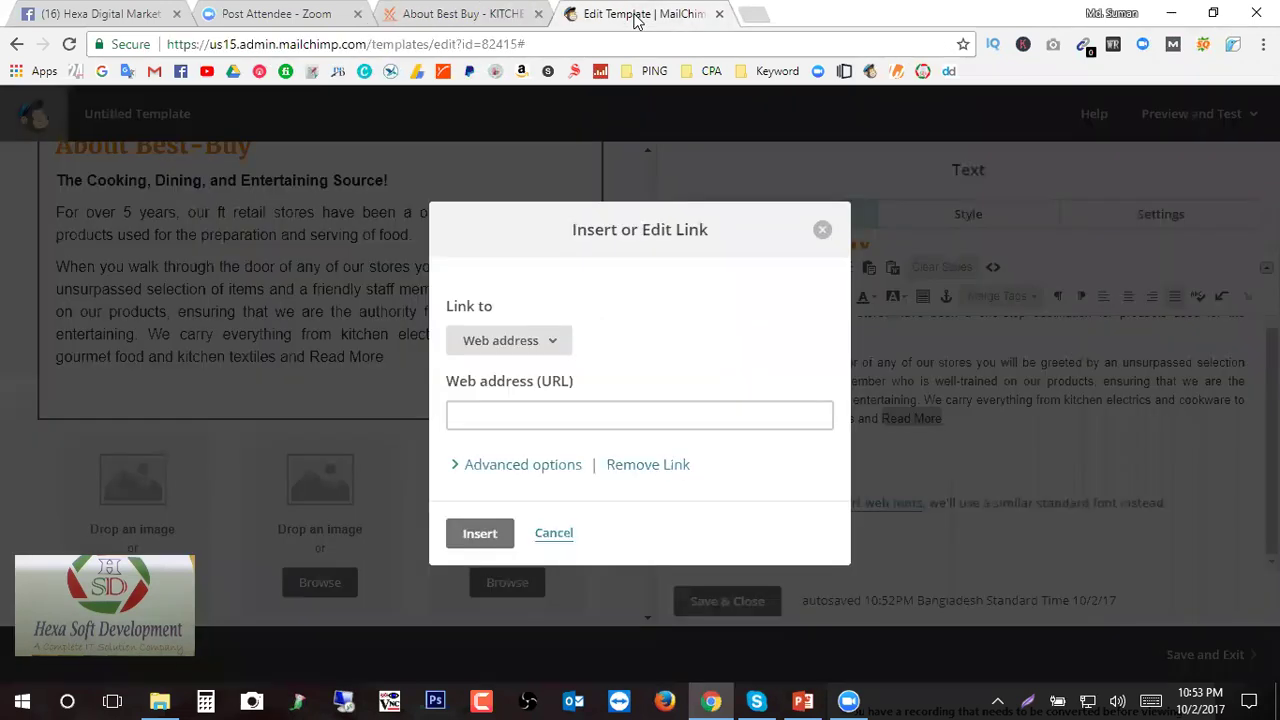
pyautogui.rightClick(503, 422)
pyautogui.click(573, 241)
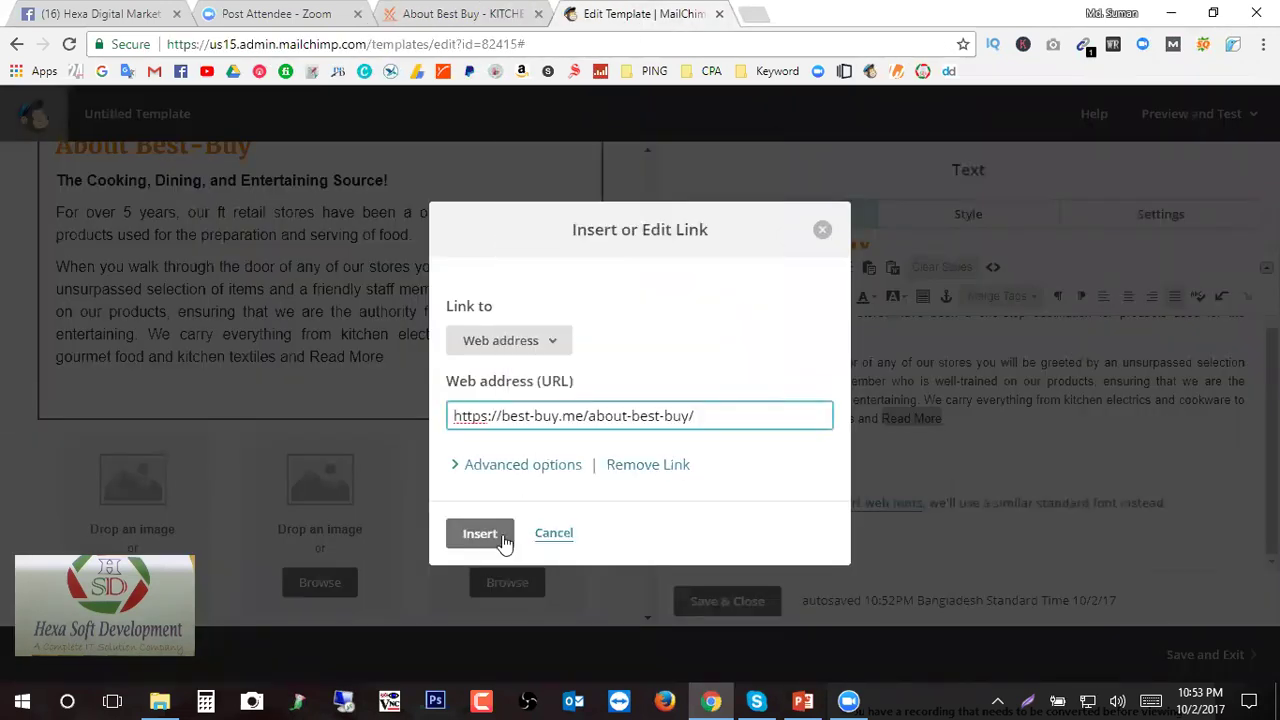
pyautogui.click(517, 466)
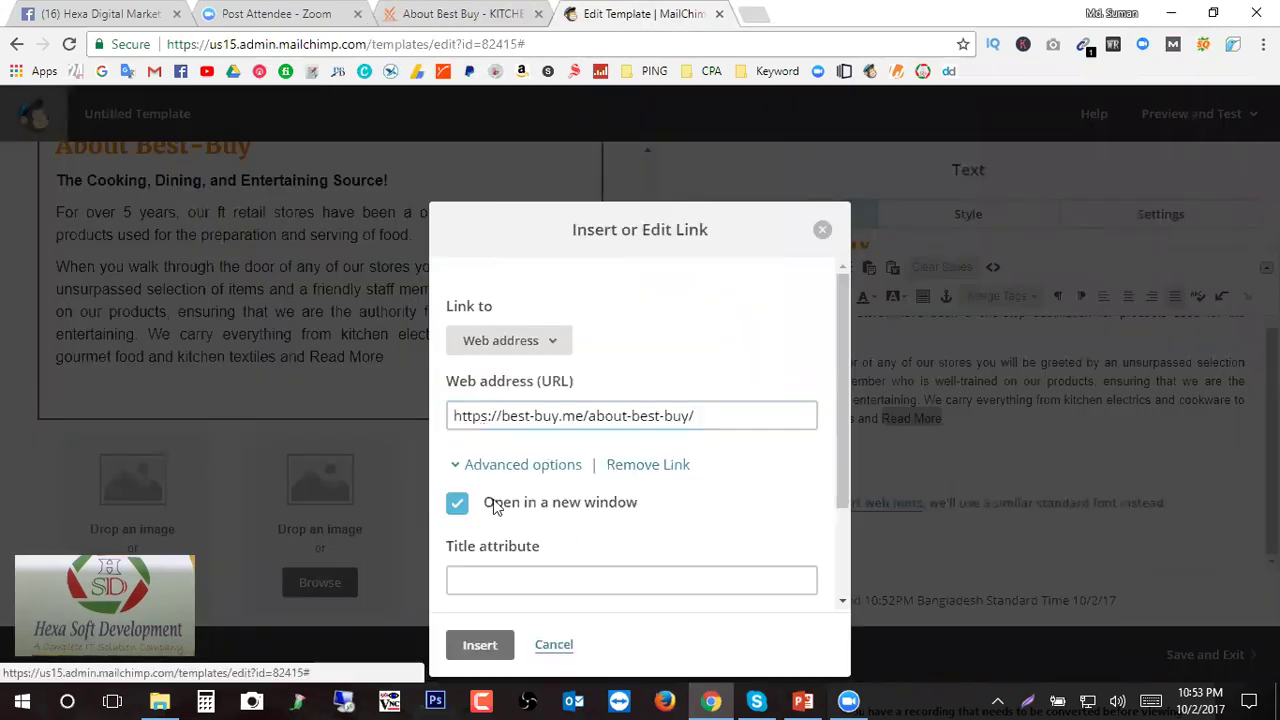
pyautogui.click(460, 646)
pyautogui.click(970, 440)
pyautogui.scroll(1, 740, 394)
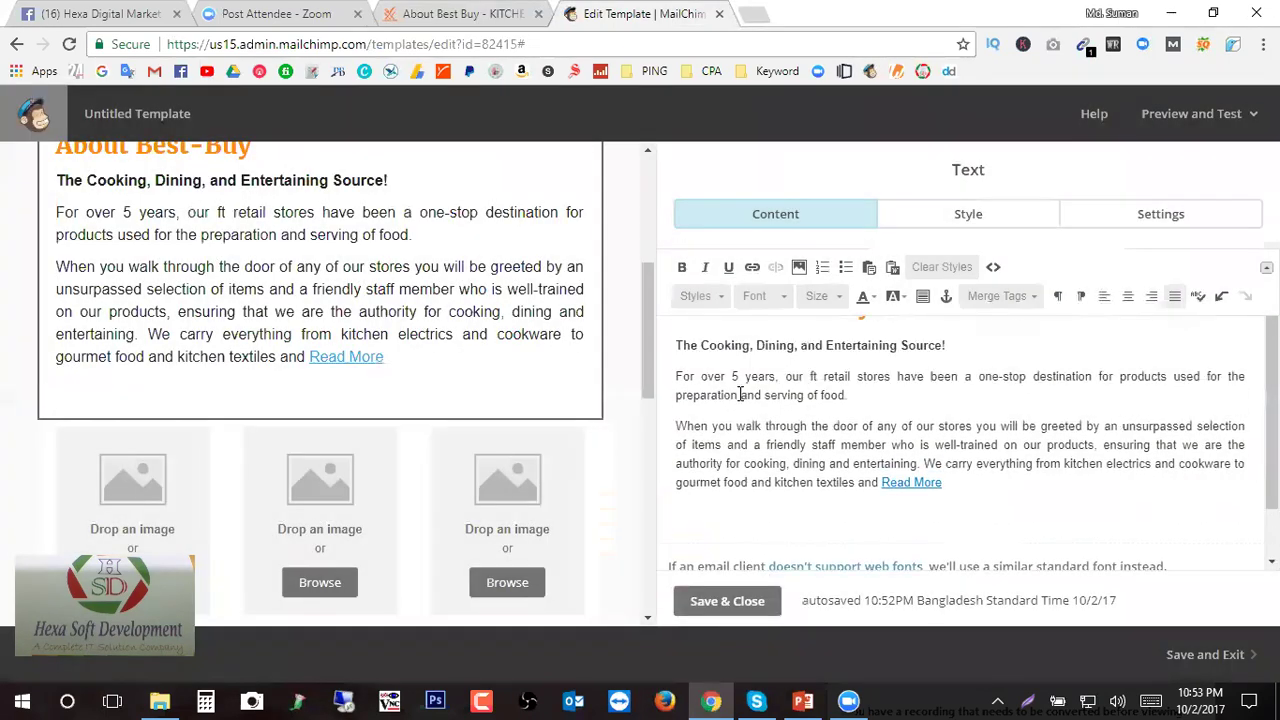
pyautogui.scroll(2, 740, 394)
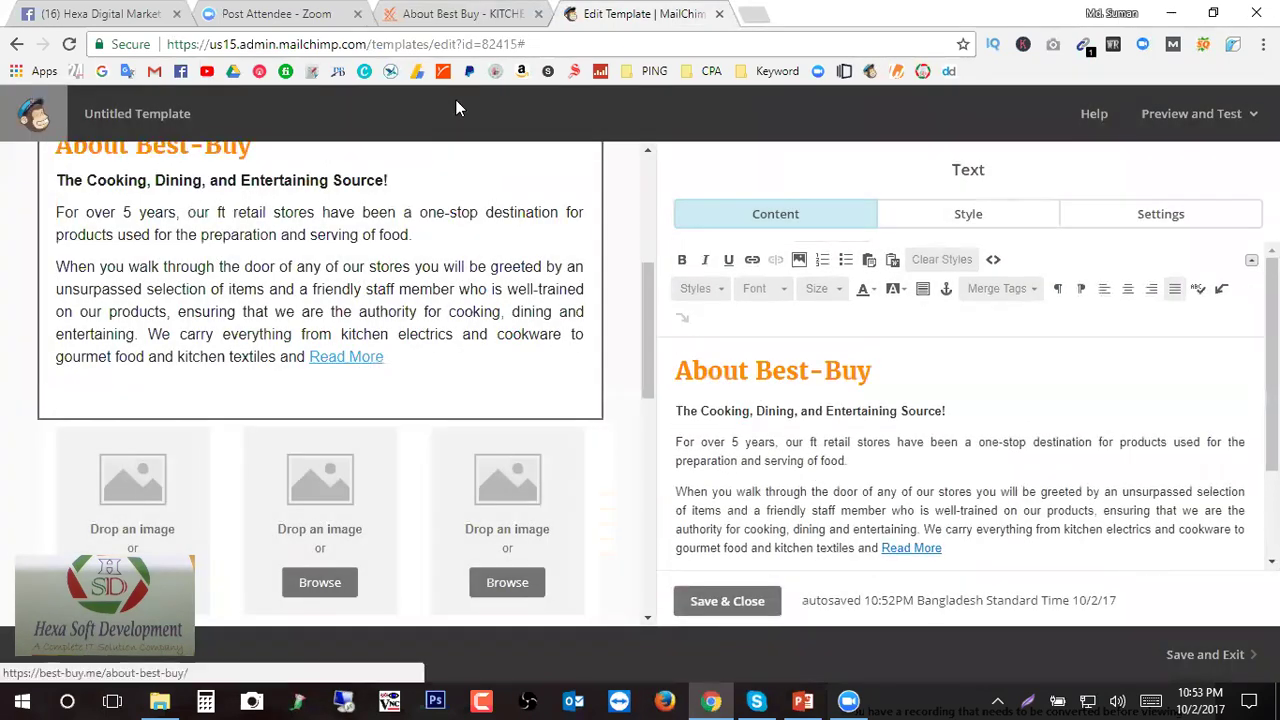
# - Switch to the store site to look over the linked About Best Buy page, and return to the MailChimp template
pyautogui.click(466, 18)
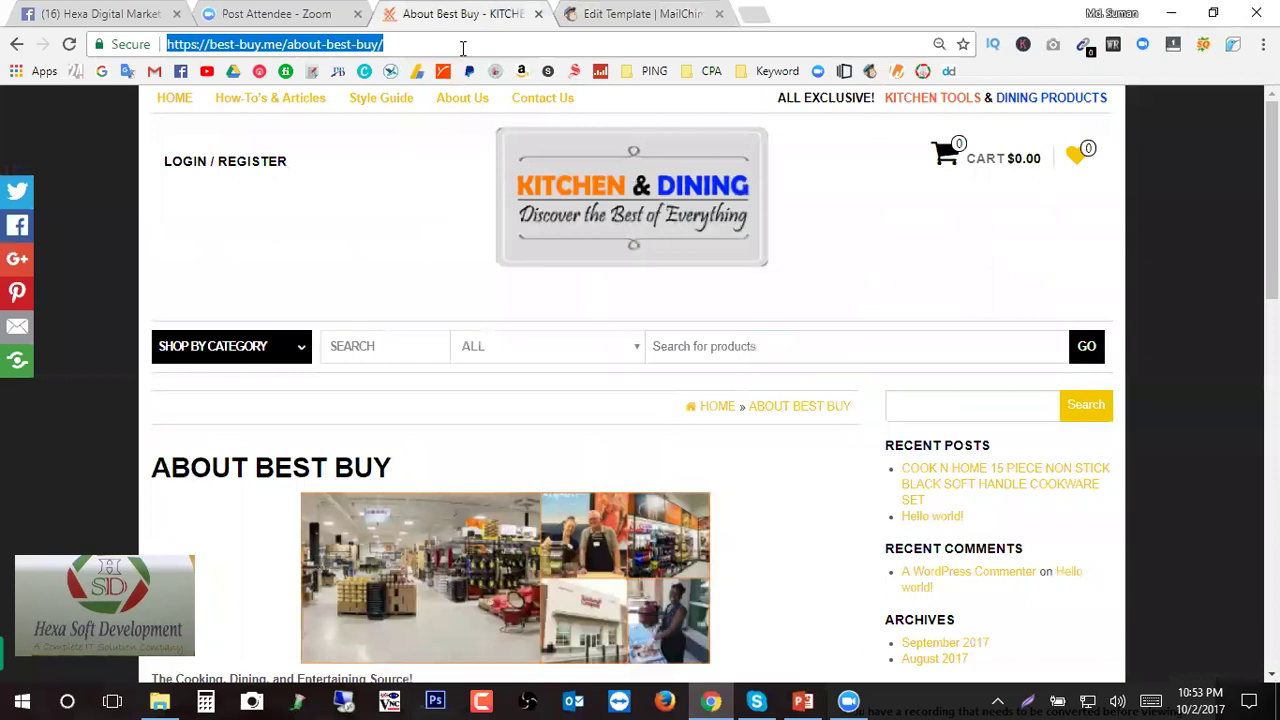
pyautogui.click(463, 46)
pyautogui.scroll(-5, 596, 394)
pyautogui.scroll(5, 596, 394)
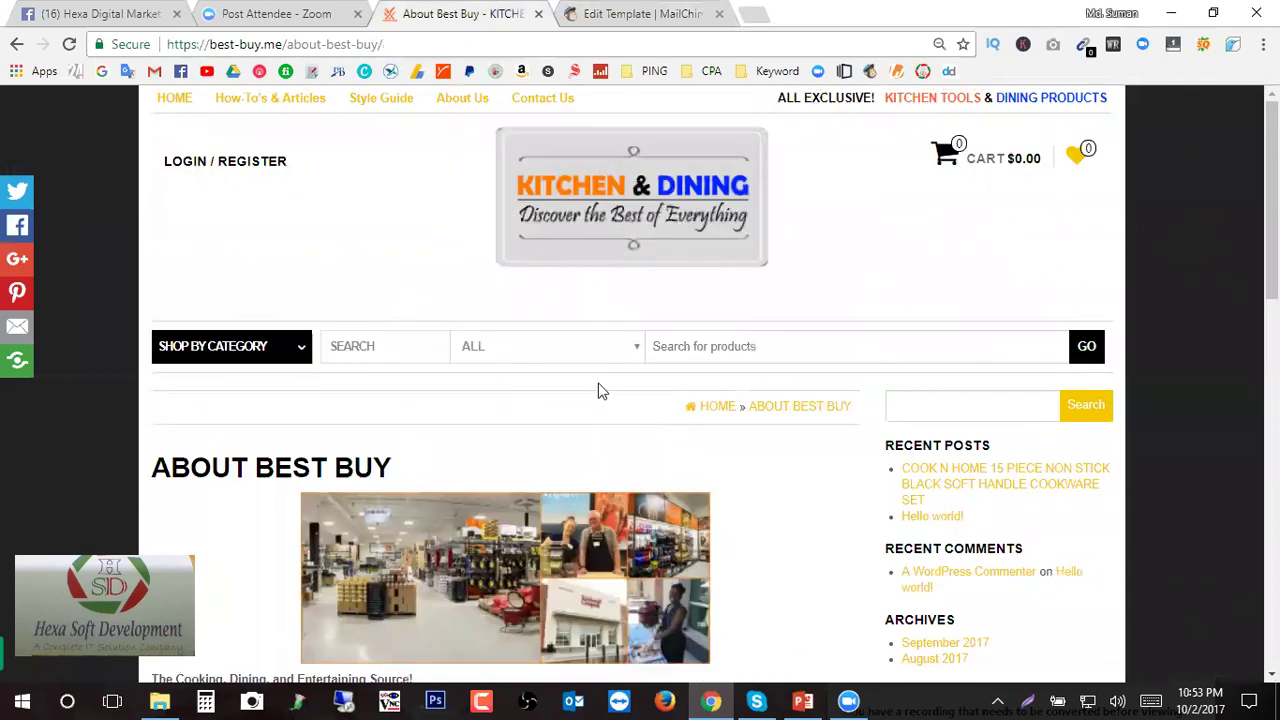
pyautogui.click(652, 15)
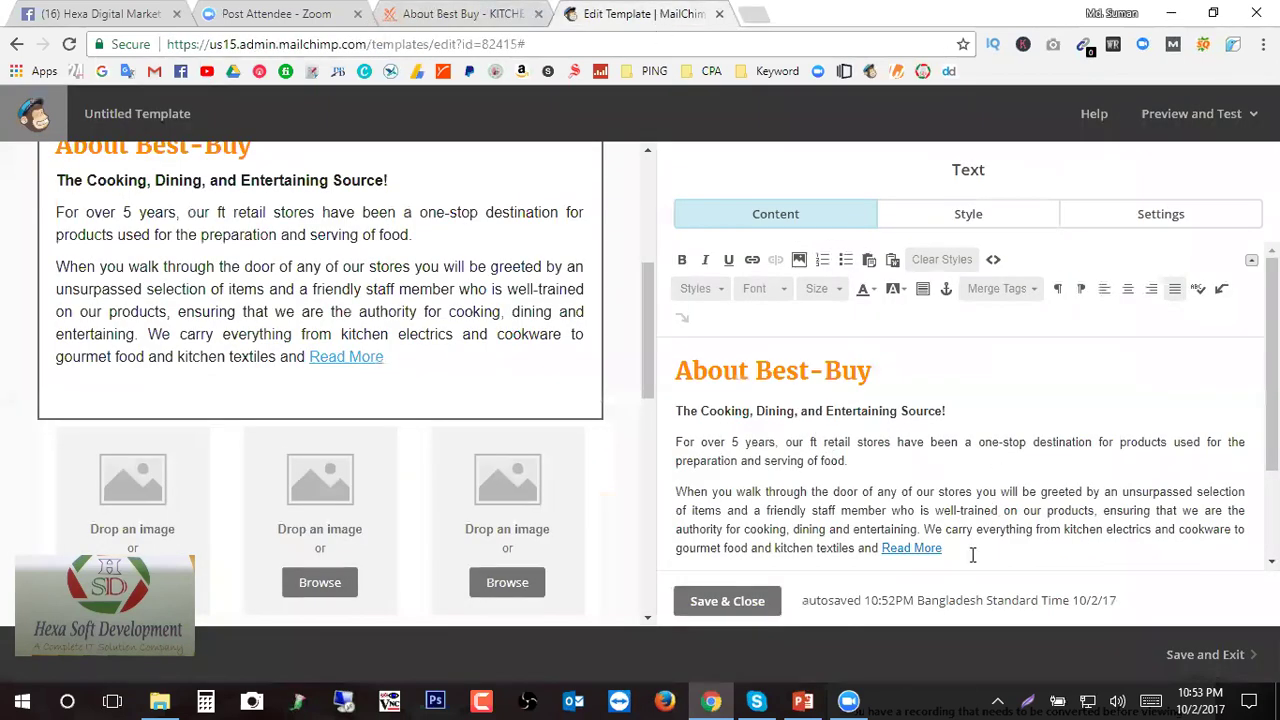
# - Change the text colour of the "Read More" link at the end of the About text to blue
pyautogui.moveTo(950, 548); pyautogui.dragTo(899, 550)
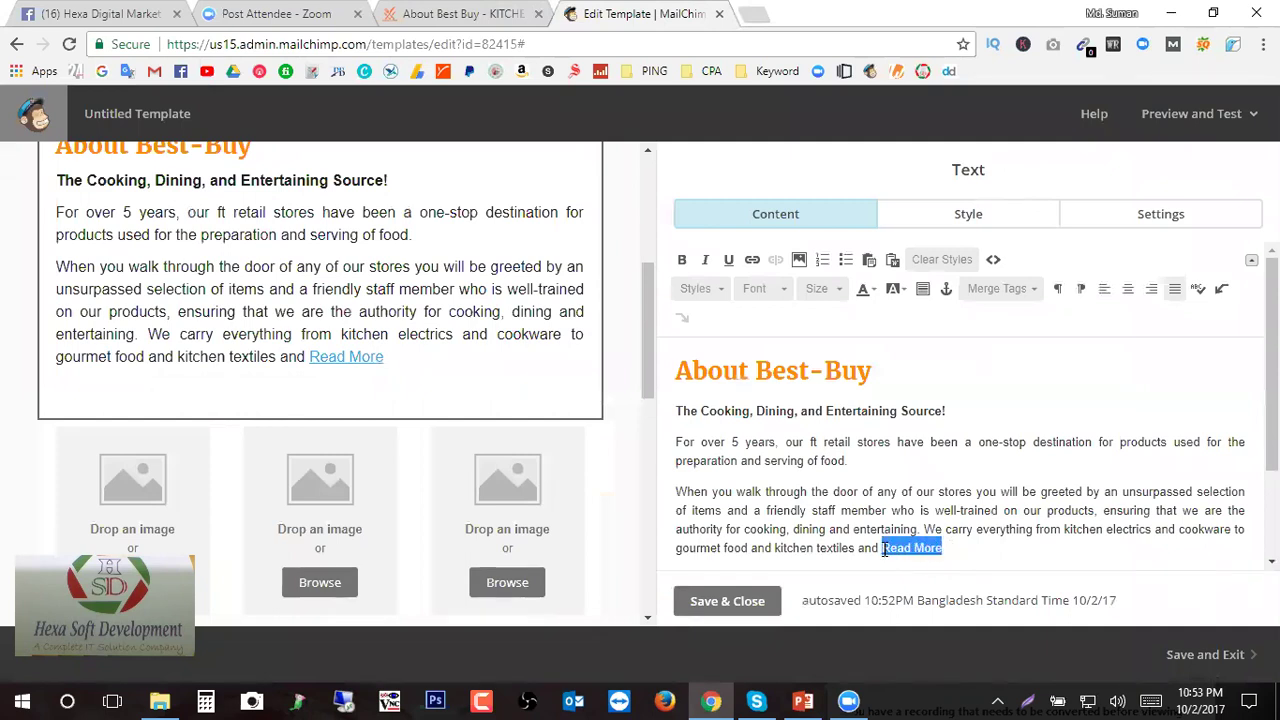
pyautogui.click(866, 289)
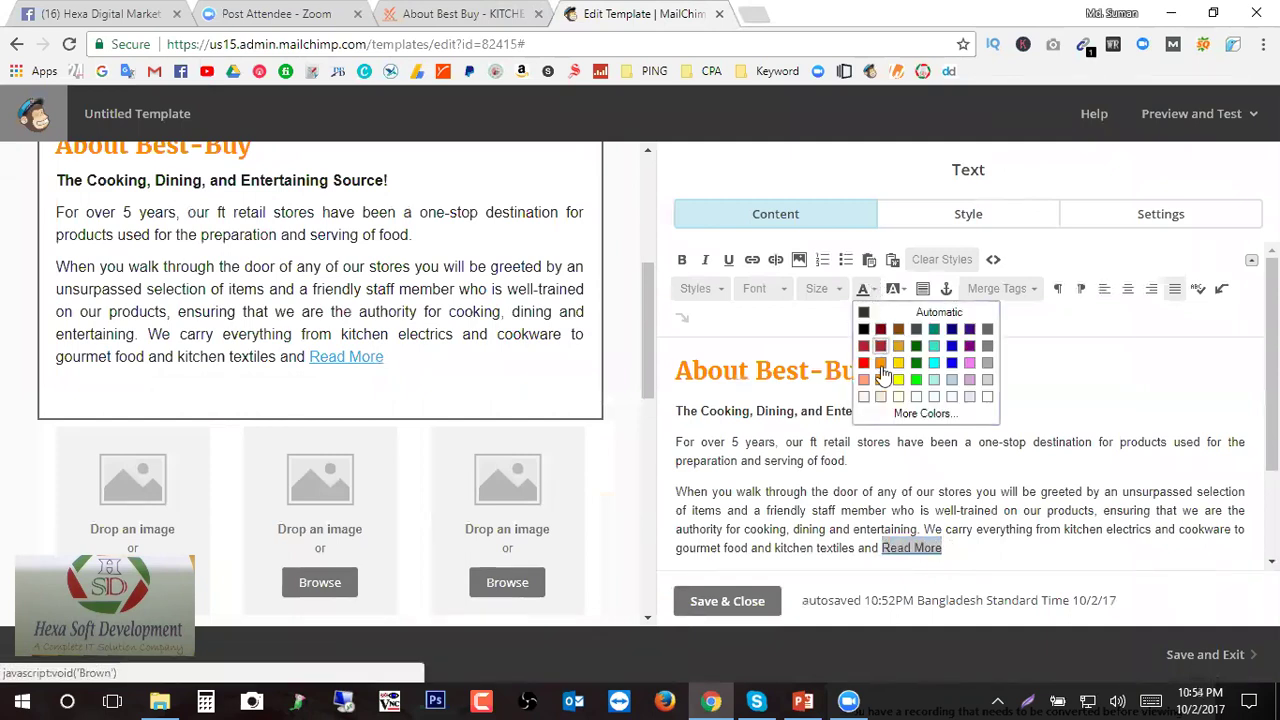
pyautogui.click(954, 362)
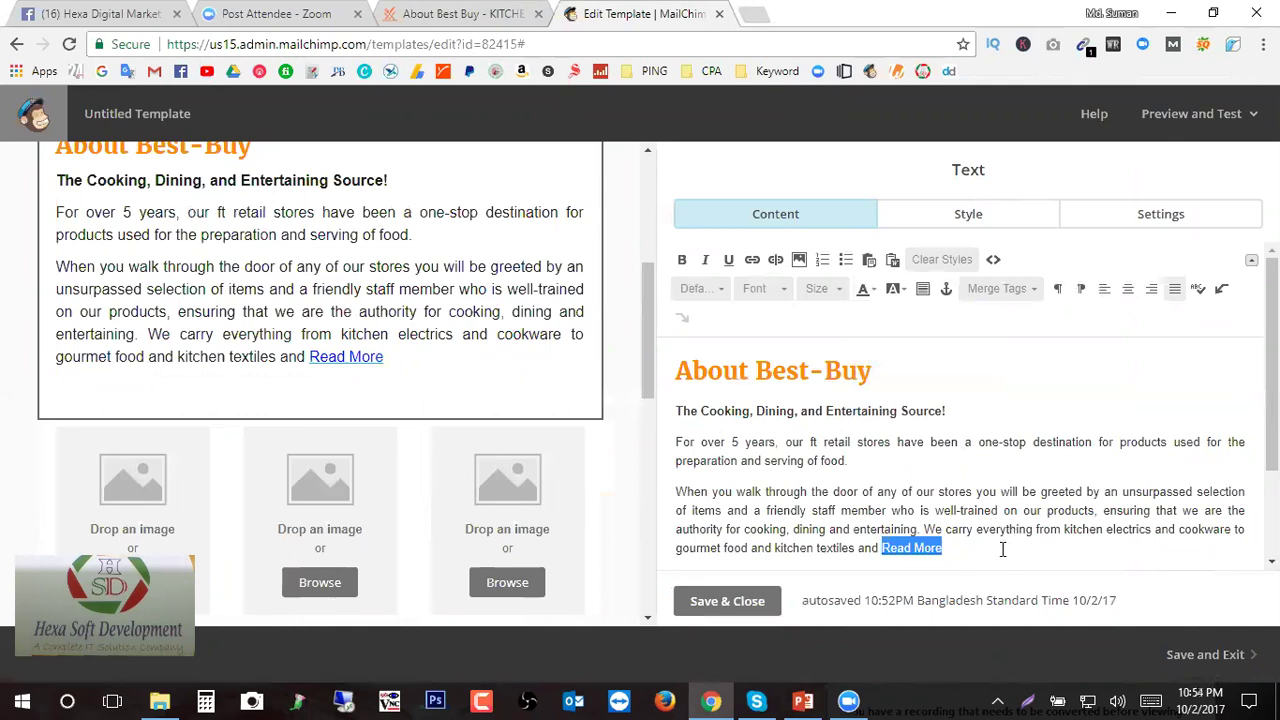
pyautogui.click(976, 549)
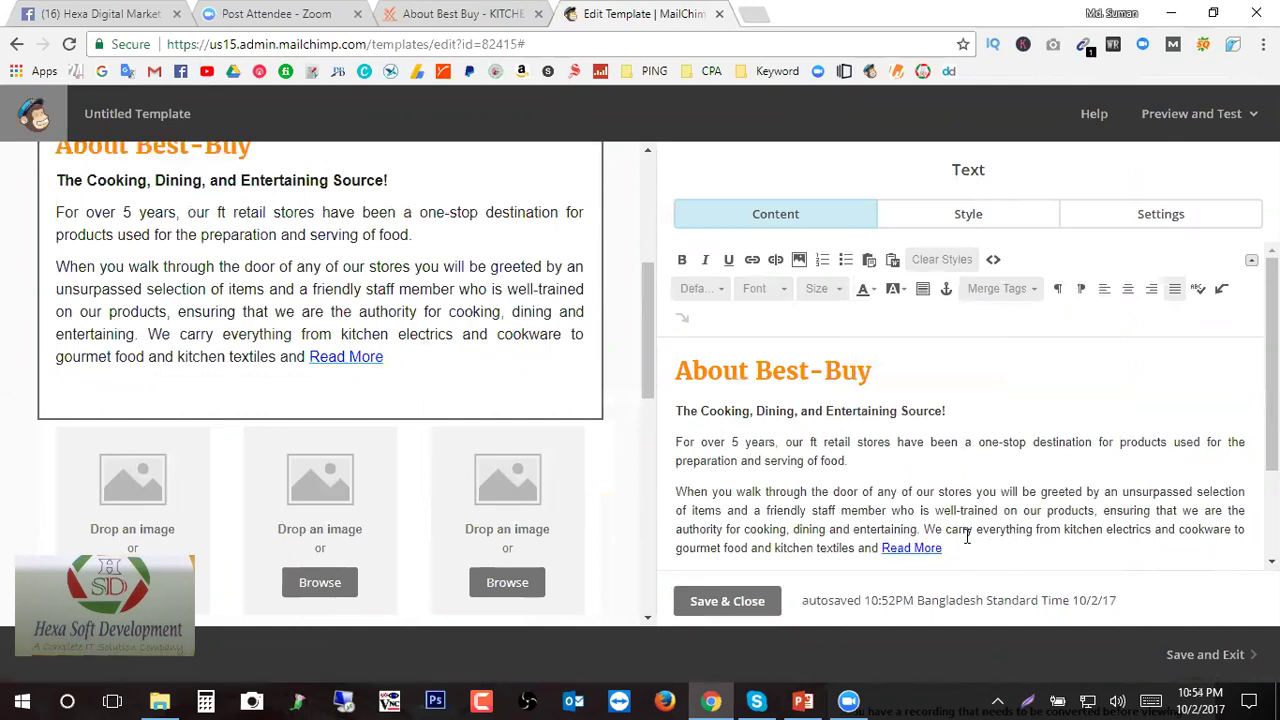
pyautogui.scroll(-1, 967, 537)
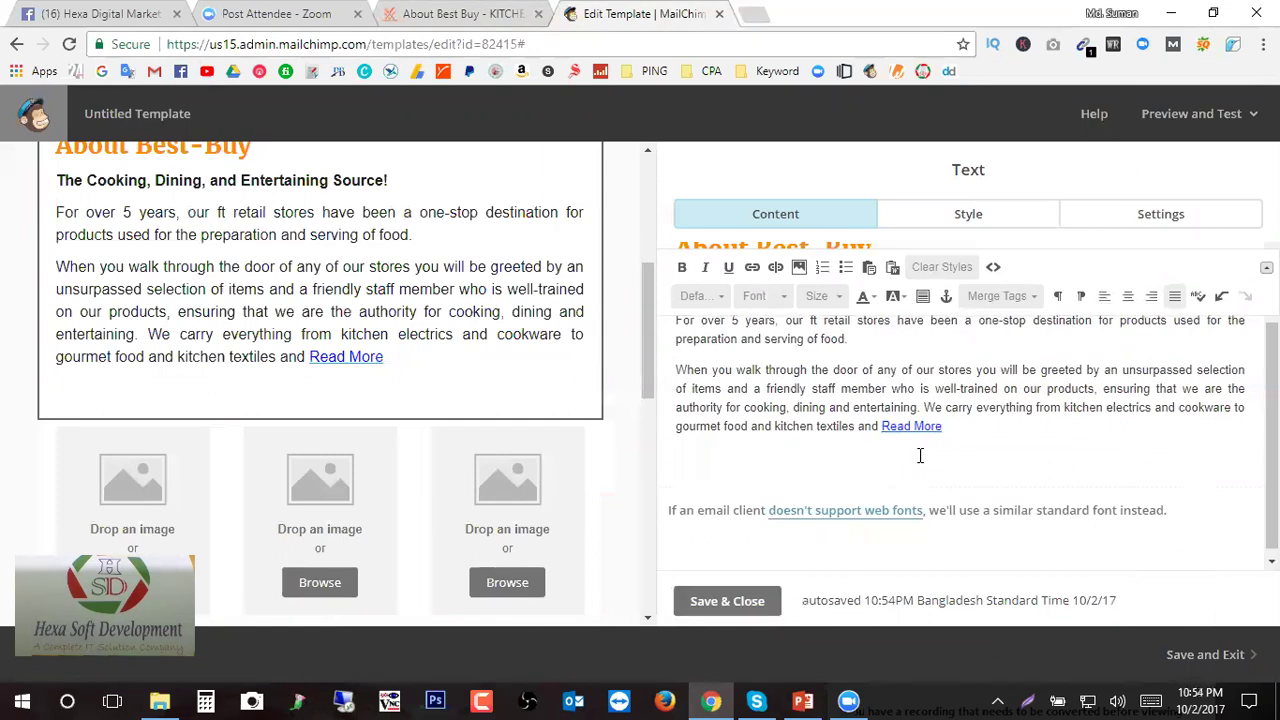
pyautogui.scroll(1, 920, 455)
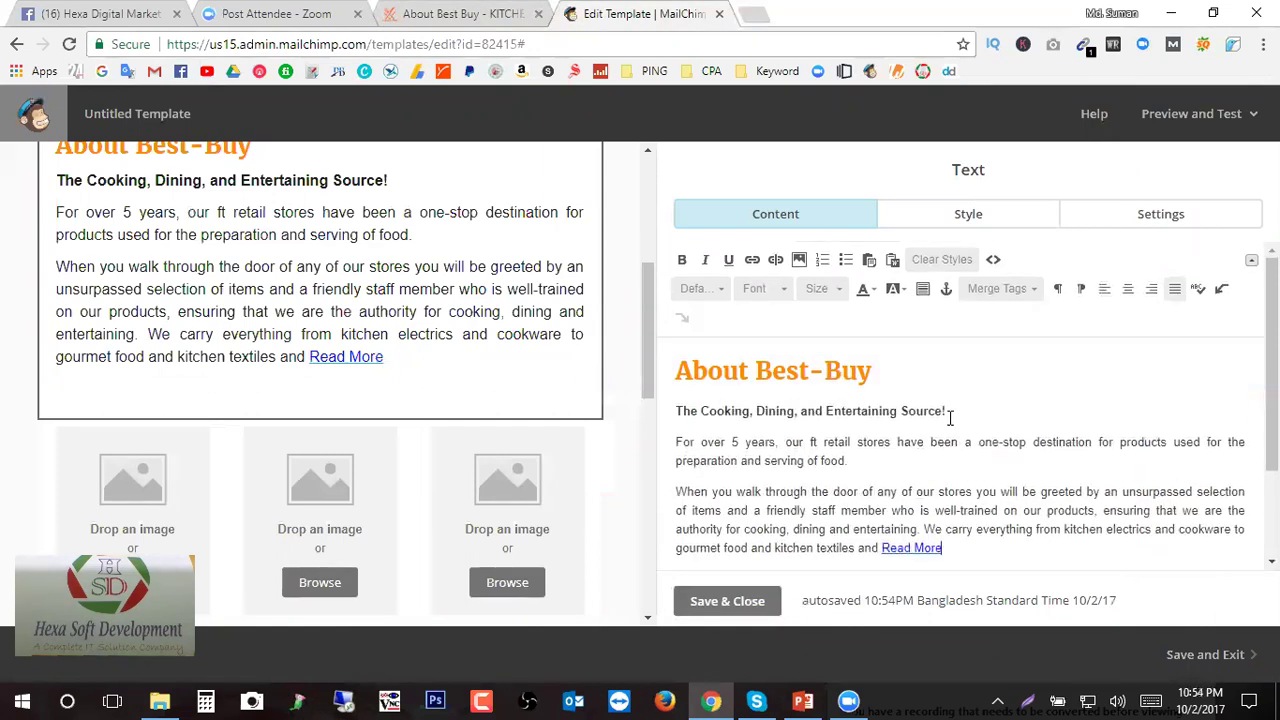
pyautogui.scroll(-1, 914, 357)
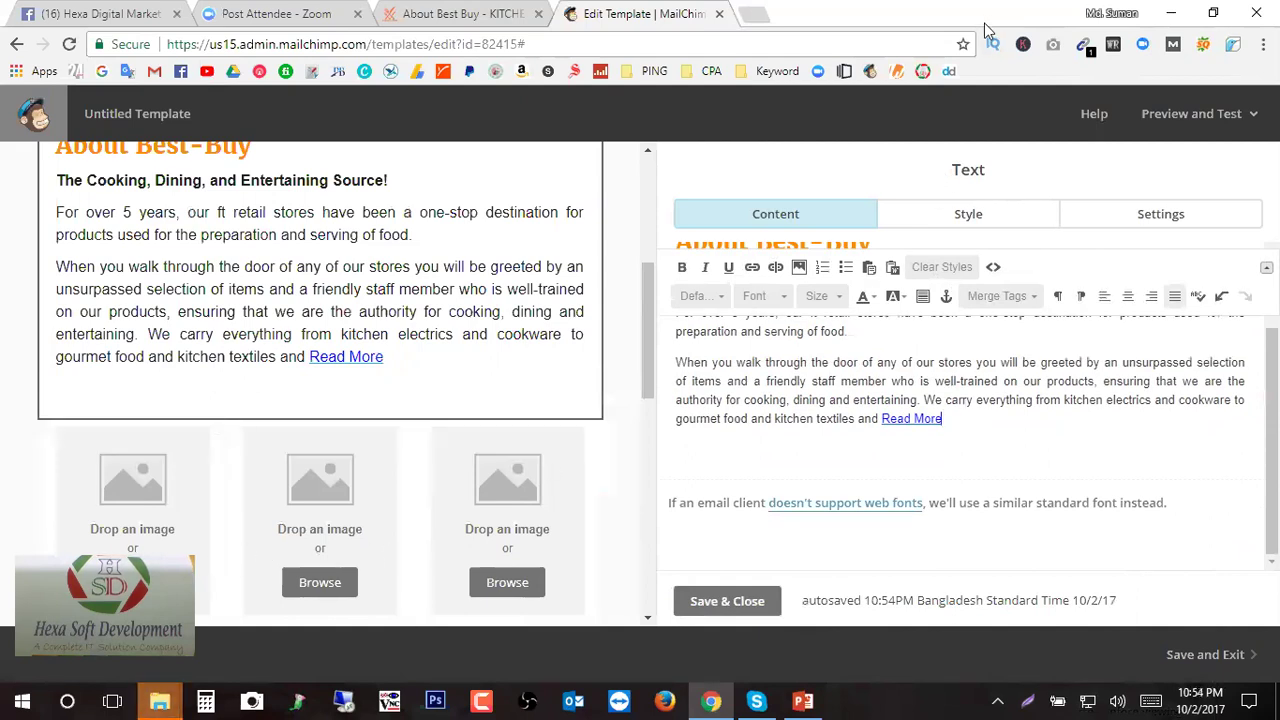
# - Search Google in a new tab for "read more button" and show the image results
pyautogui.hotkey('ctrl', 't')
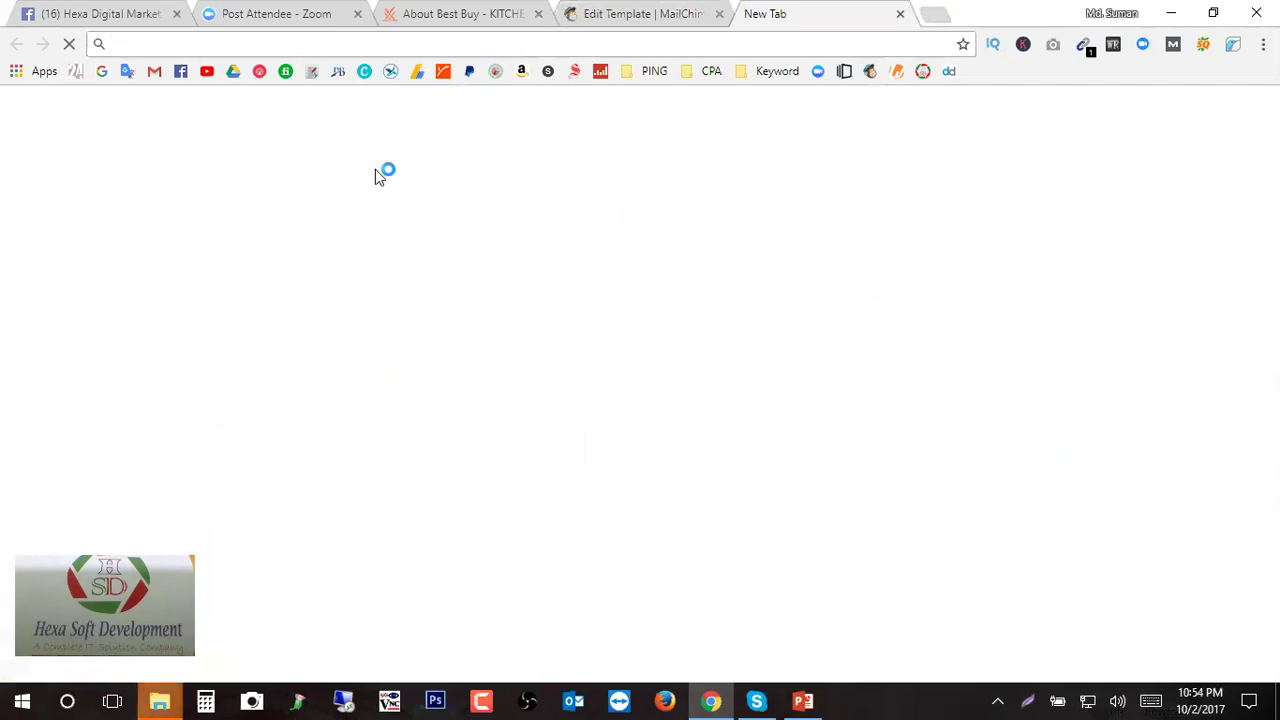
pyautogui.click(552, 378)
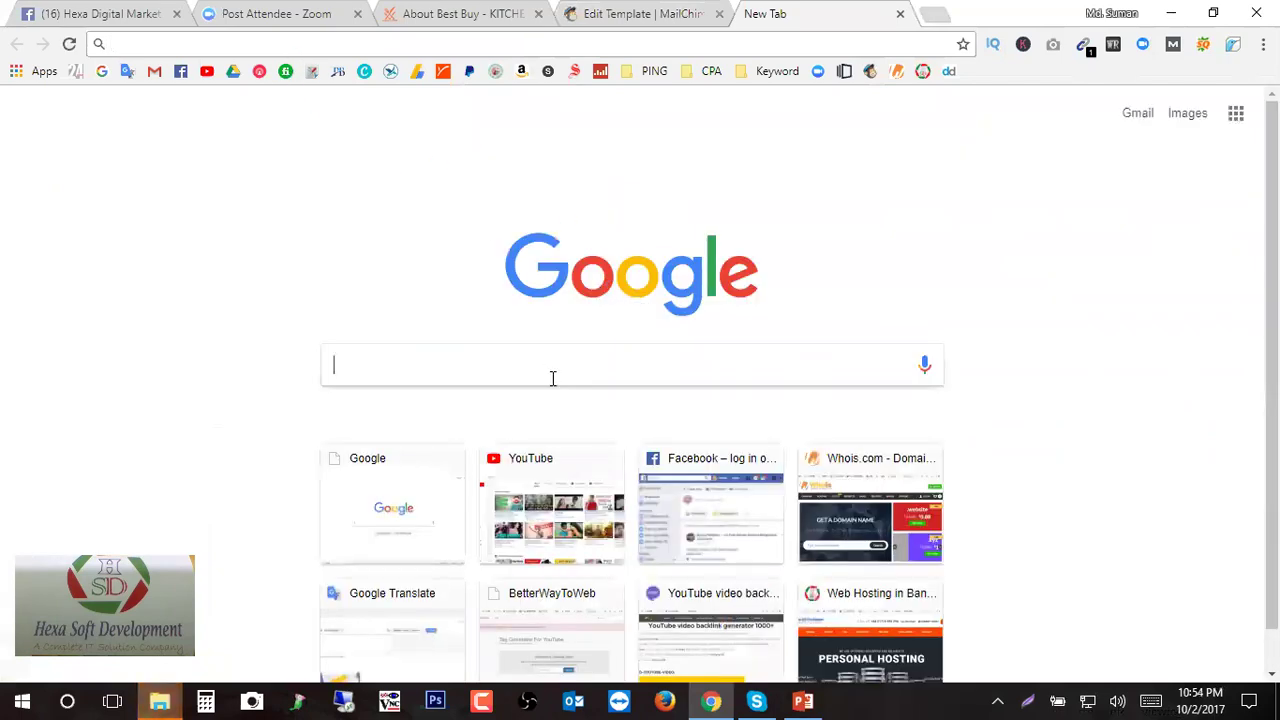
pyautogui.write('bre')
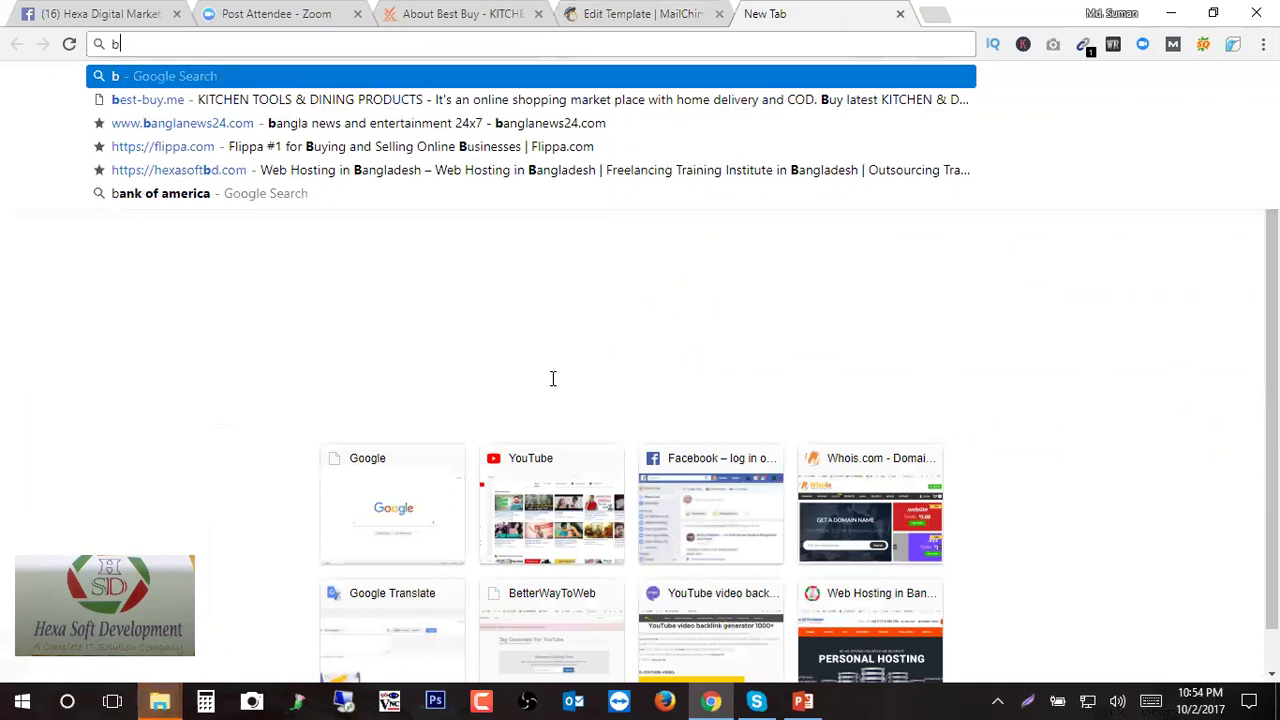
pyautogui.press('BackSpace')
pyautogui.press('BackSpace')
pyautogui.press('BackSpace')
pyautogui.write('read')
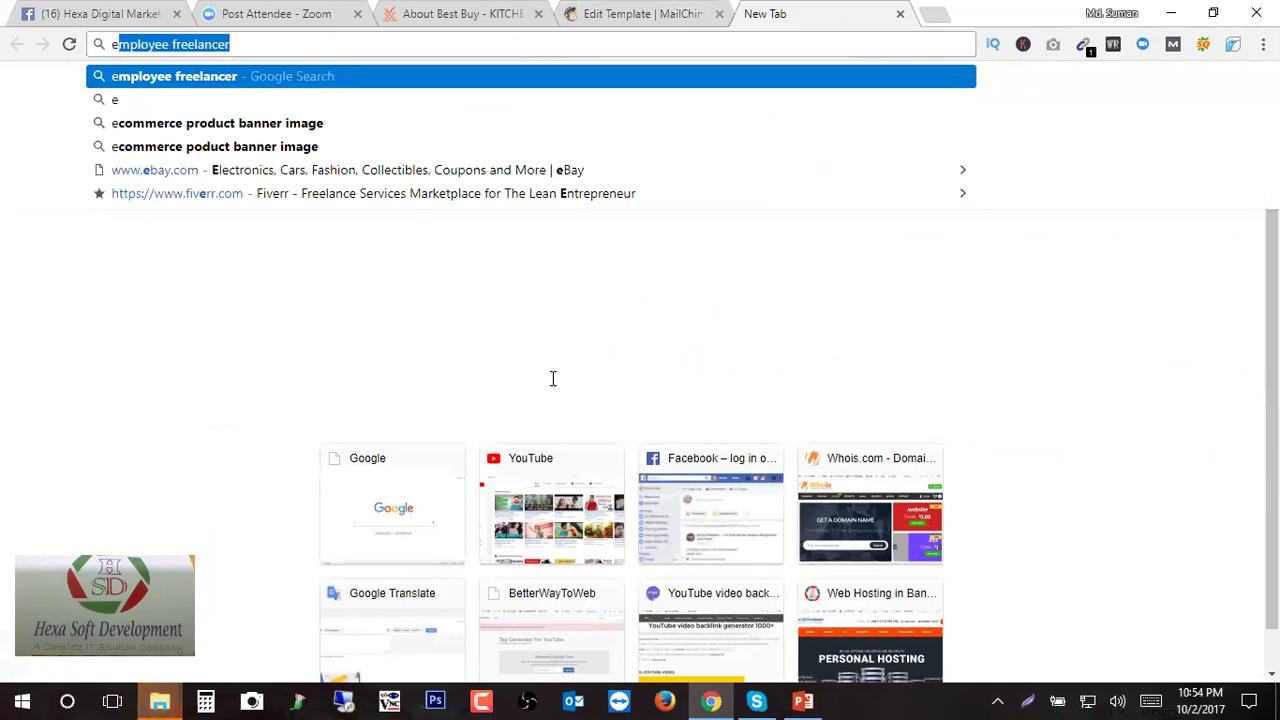
pyautogui.write(' more button')
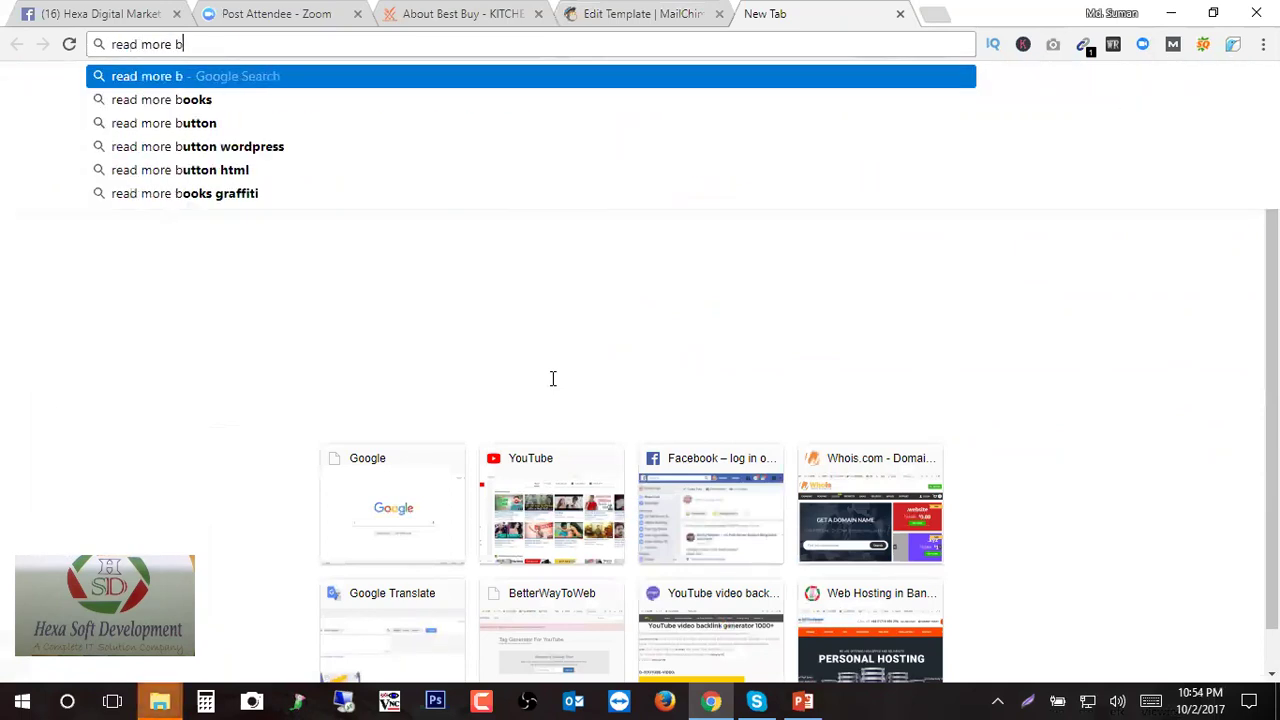
pyautogui.press('Return')
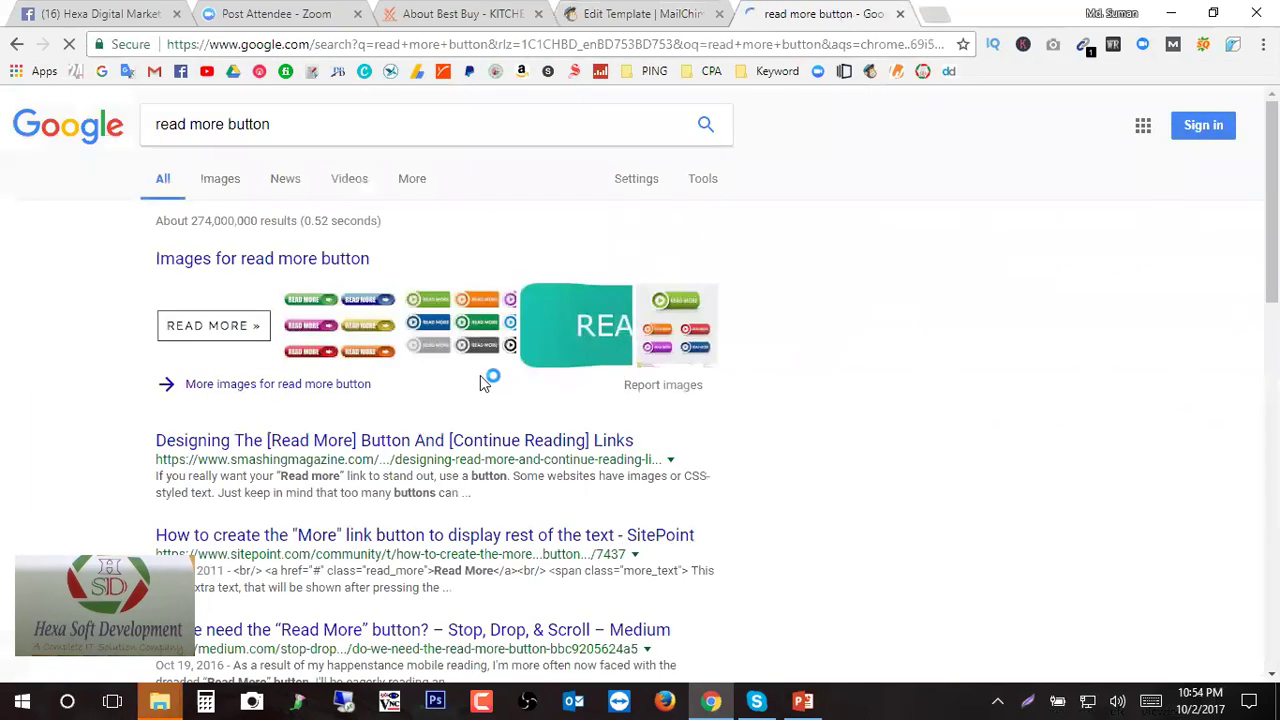
pyautogui.click(222, 185)
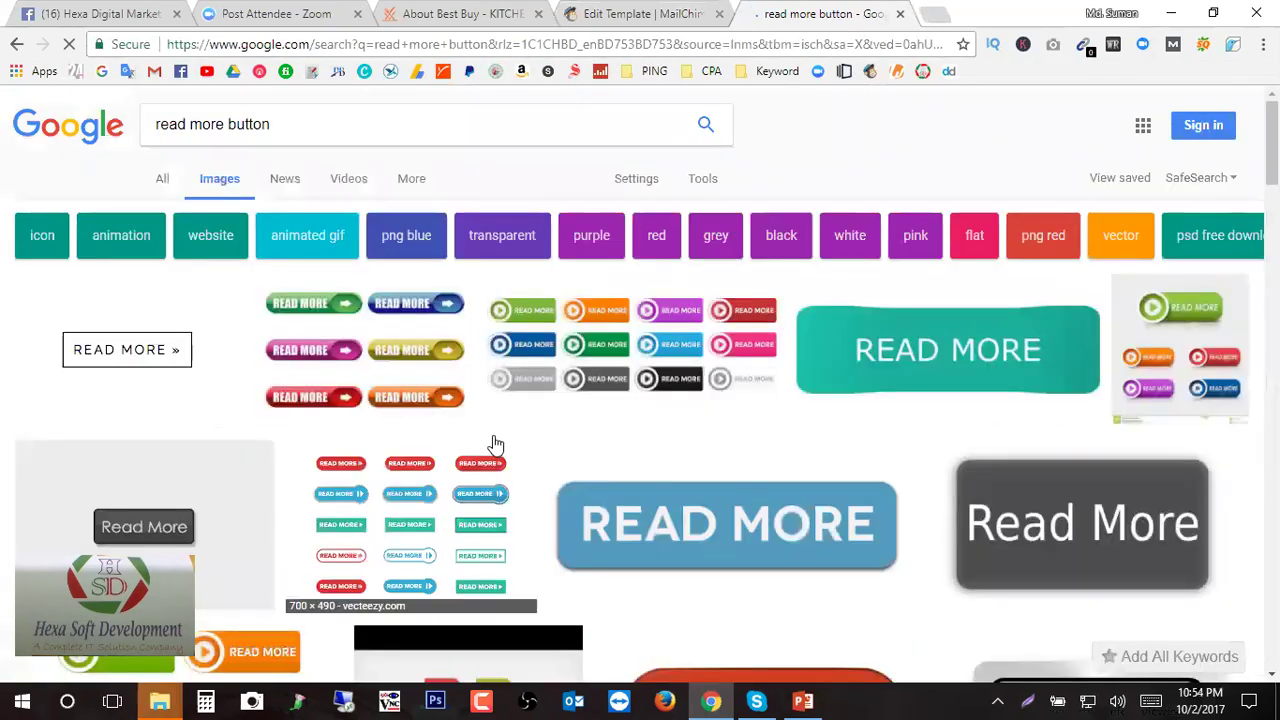
# - Look through the image results for "Read More" button designs
pyautogui.scroll(-4, 470, 420)
pyautogui.scroll(-4, 700, 415)
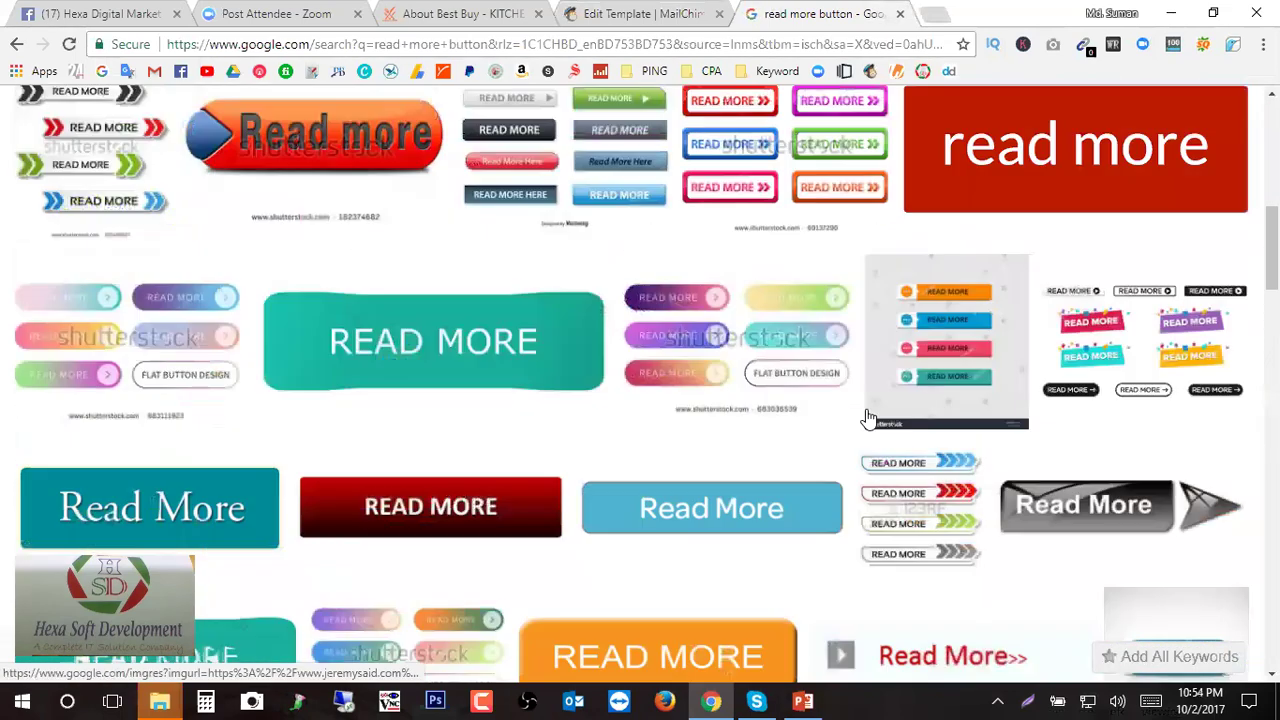
pyautogui.scroll(-5, 740, 440)
pyautogui.scroll(8, 624, 430)
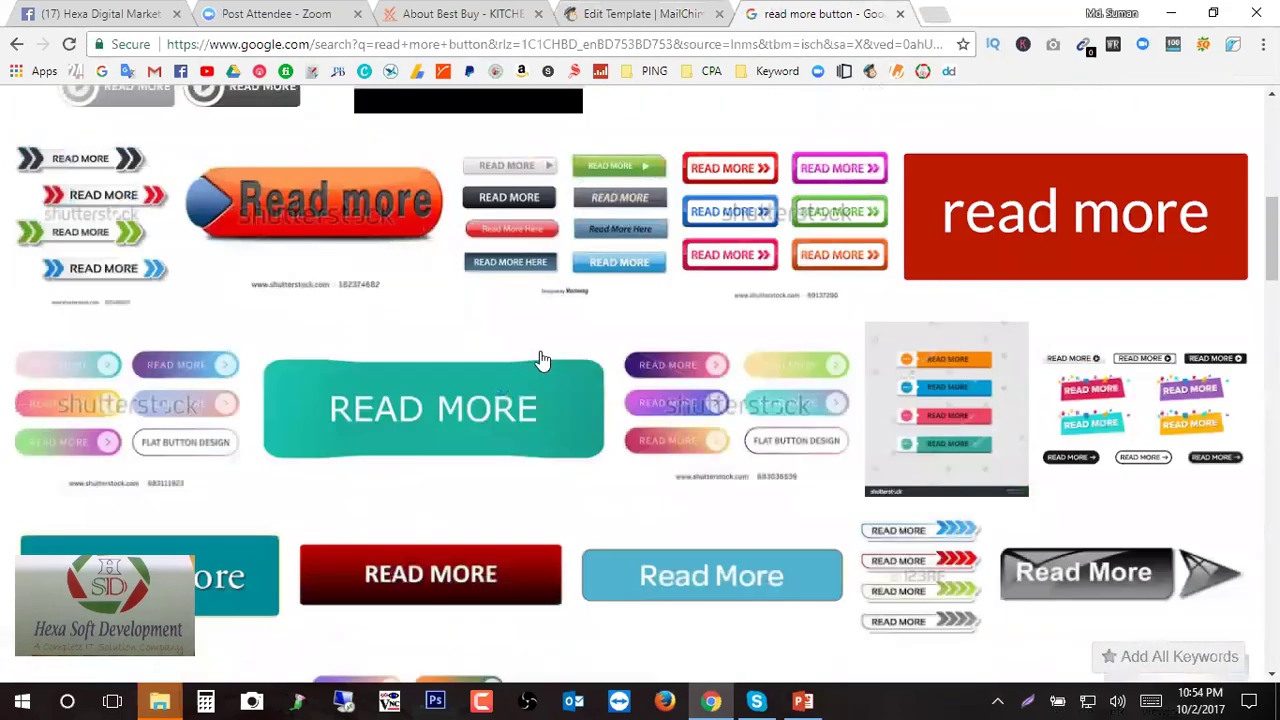
pyautogui.scroll(5, 600, 445)
pyautogui.scroll(-5, 731, 437)
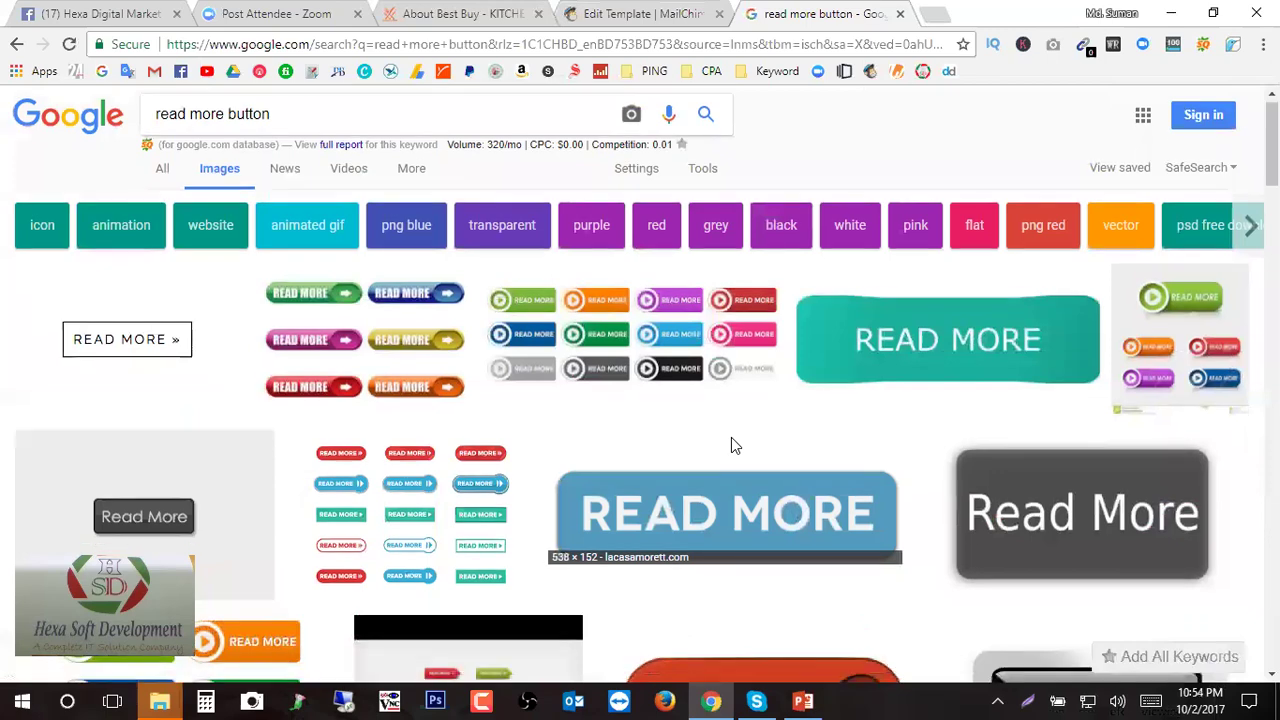
pyautogui.scroll(5, 730, 436)
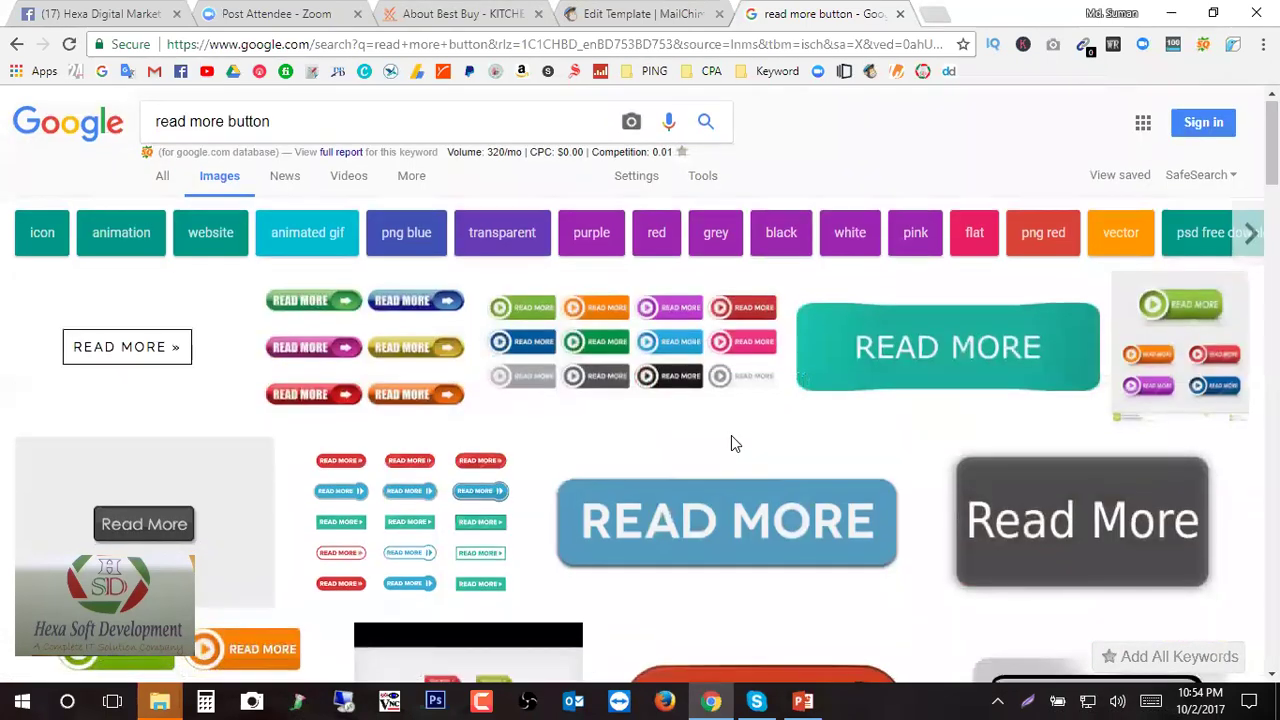
pyautogui.scroll(-10, 731, 437)
pyautogui.scroll(10, 731, 441)
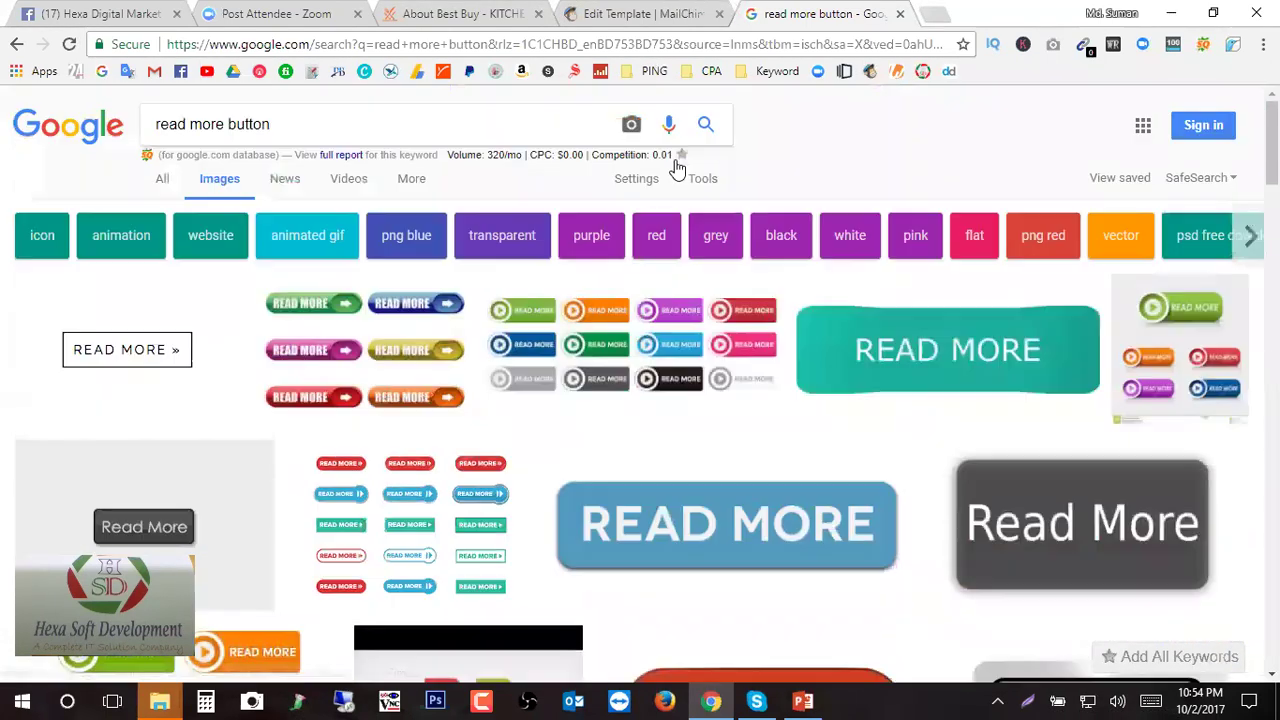
# - Return to the MailChimp template and review the About Best-Buy block and its "Read More" link in the editor and preview
pyautogui.click(646, 16)
pyautogui.moveTo(958, 420); pyautogui.dragTo(882, 420)
pyautogui.click(960, 440)
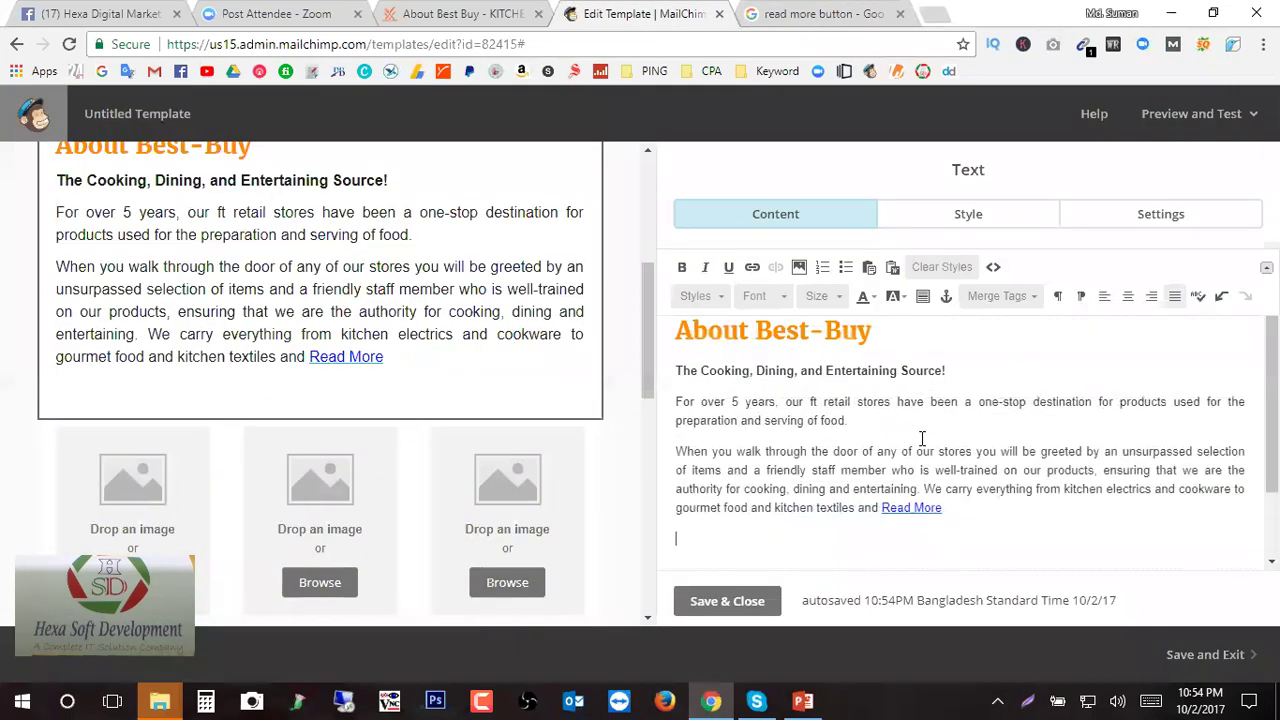
pyautogui.scroll(4, 148, 228)
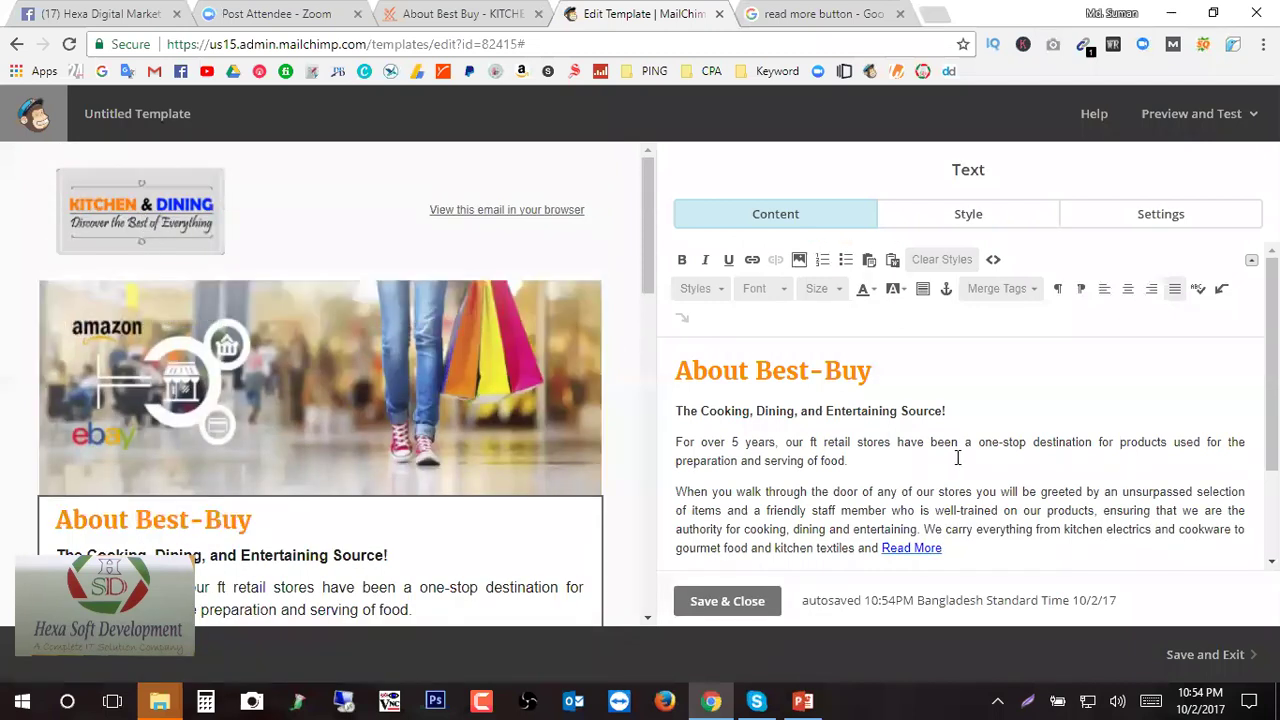
pyautogui.scroll(-1, 960, 457)
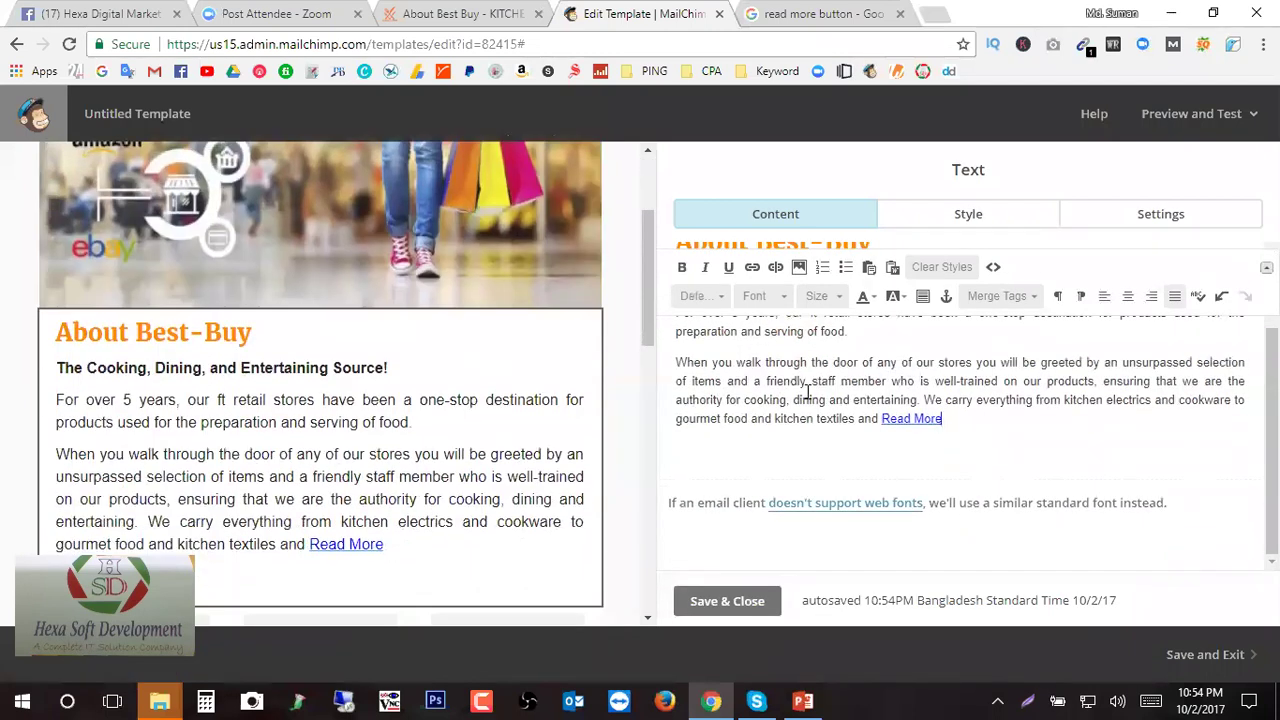
pyautogui.click(941, 418)
pyautogui.scroll(2, 335, 357)
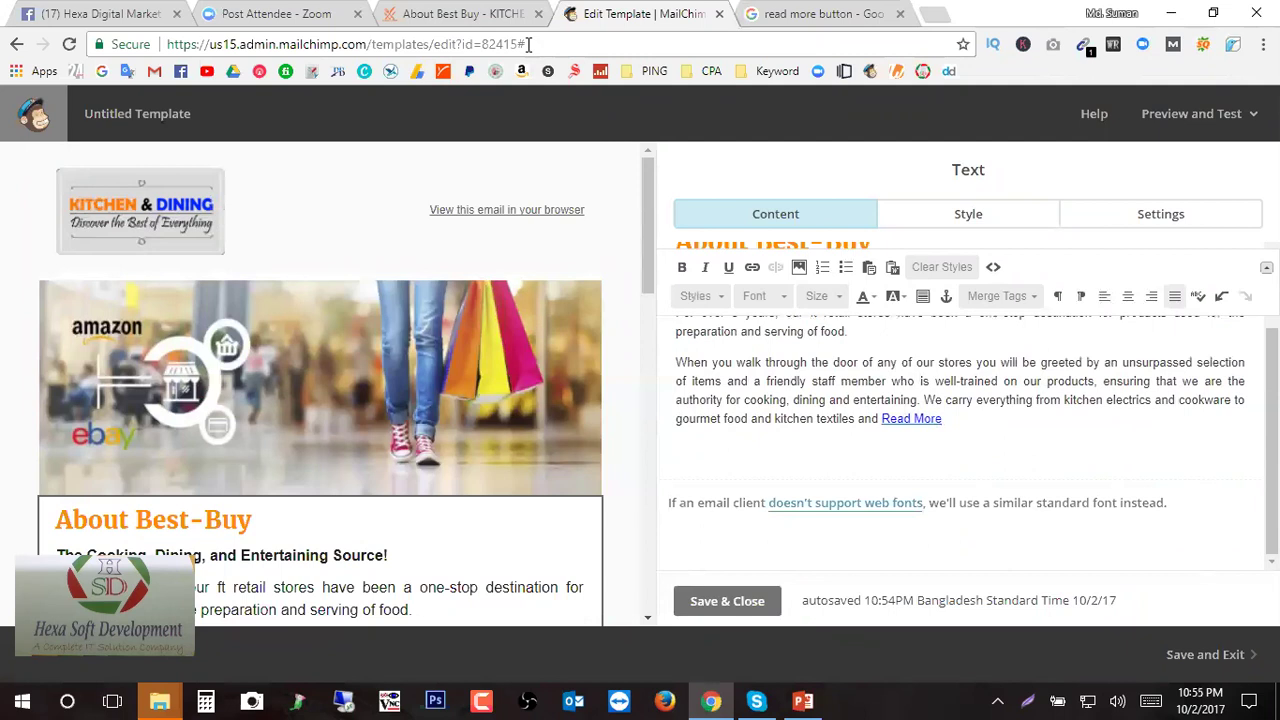
# - Remove the blank line below the "Read More" link at the end of the About Best-Buy text
pyautogui.click(460, 14)
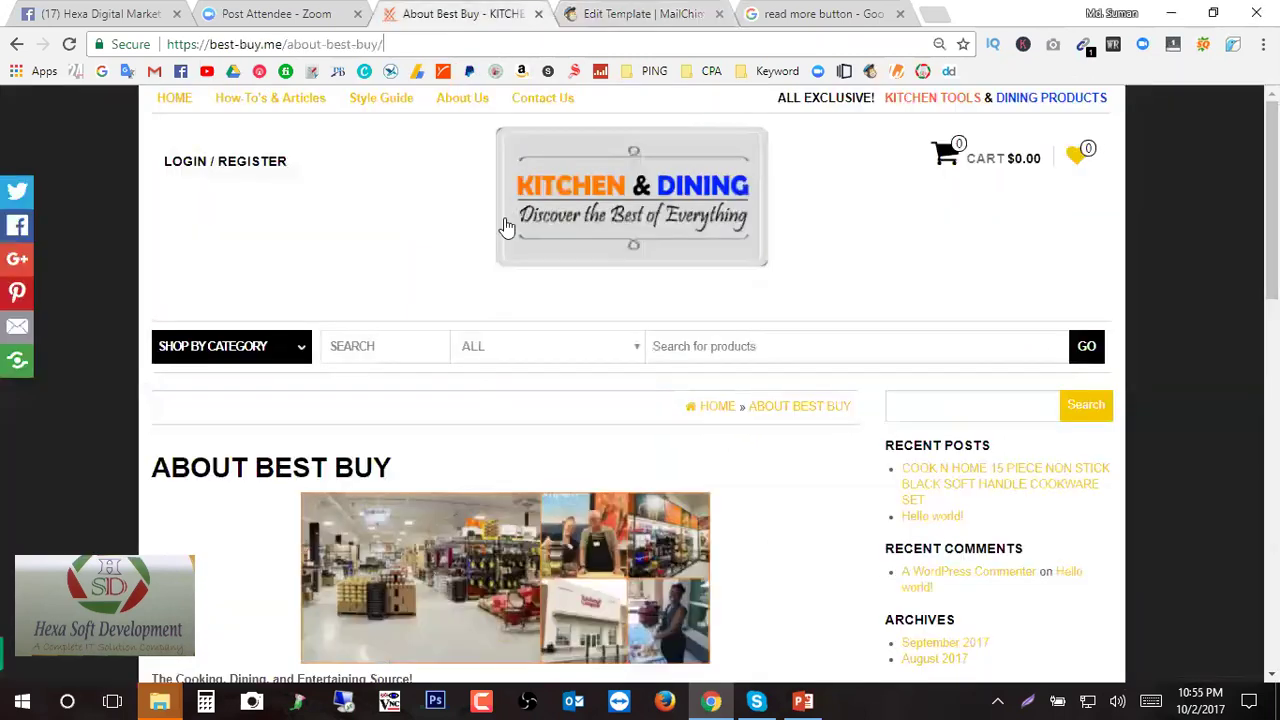
pyautogui.click(660, 12)
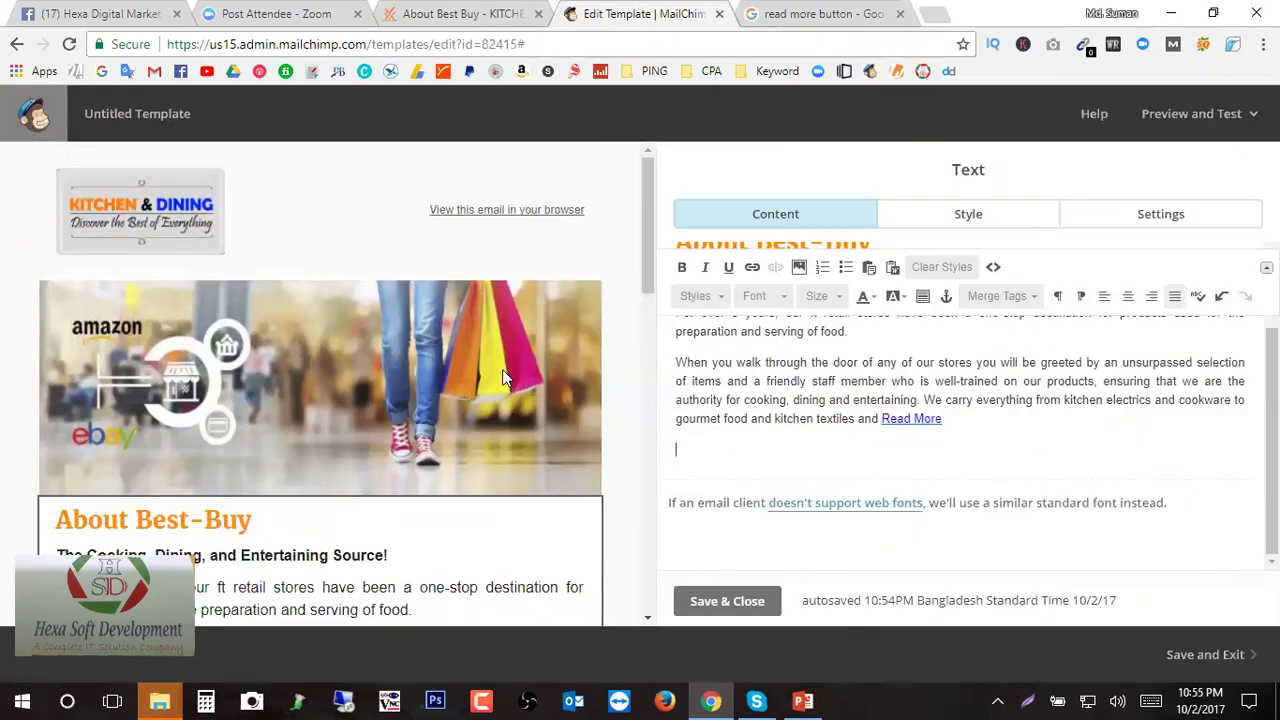
pyautogui.moveTo(565, 407)
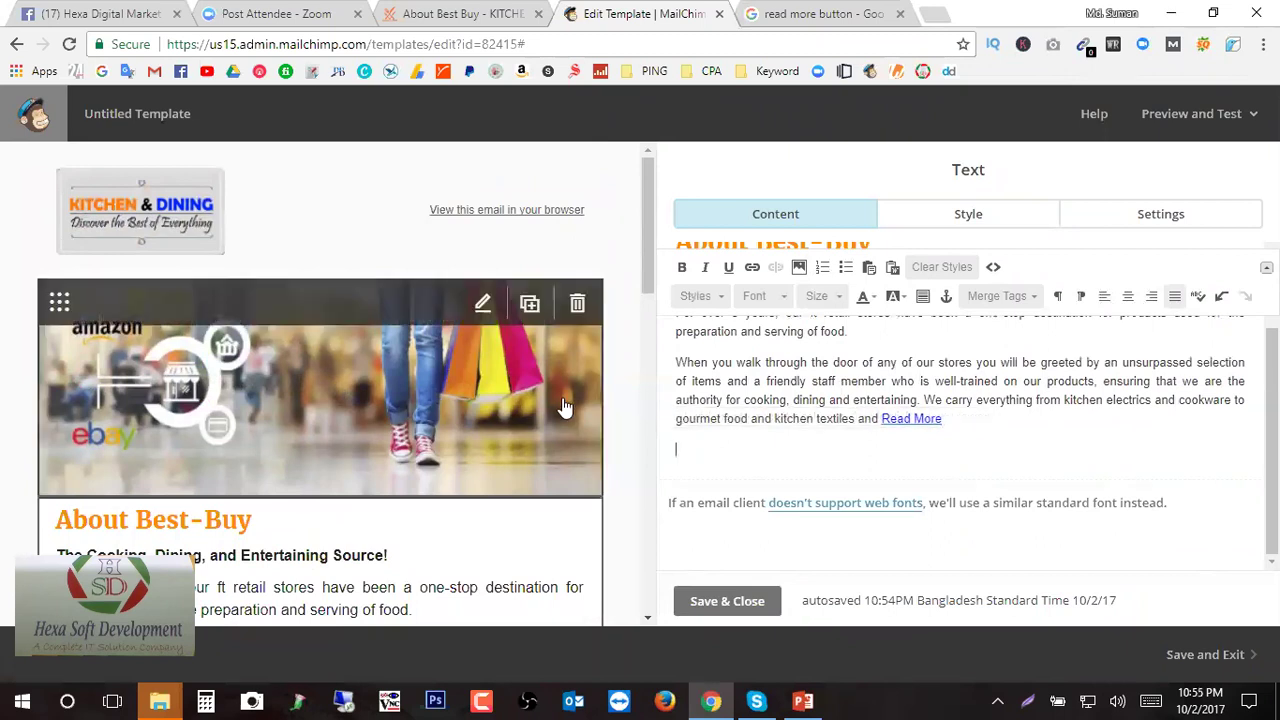
pyautogui.scroll(-3, 564, 404)
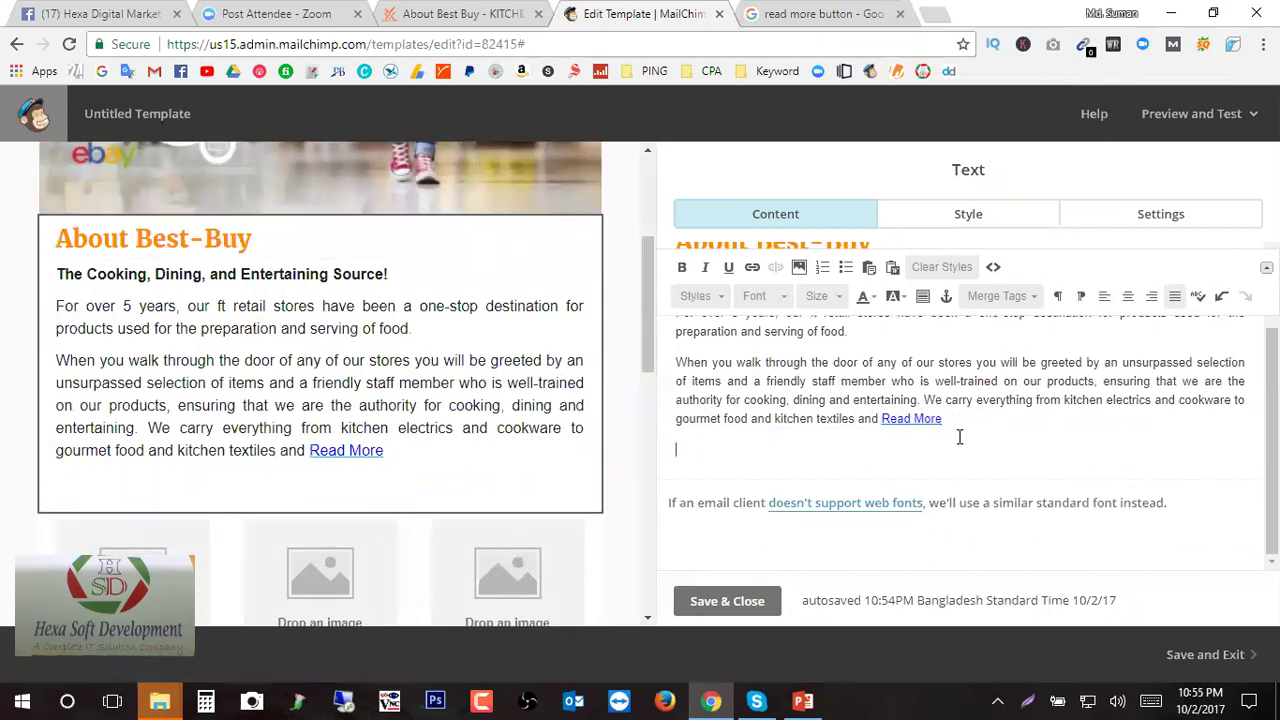
pyautogui.press('BackSpace')
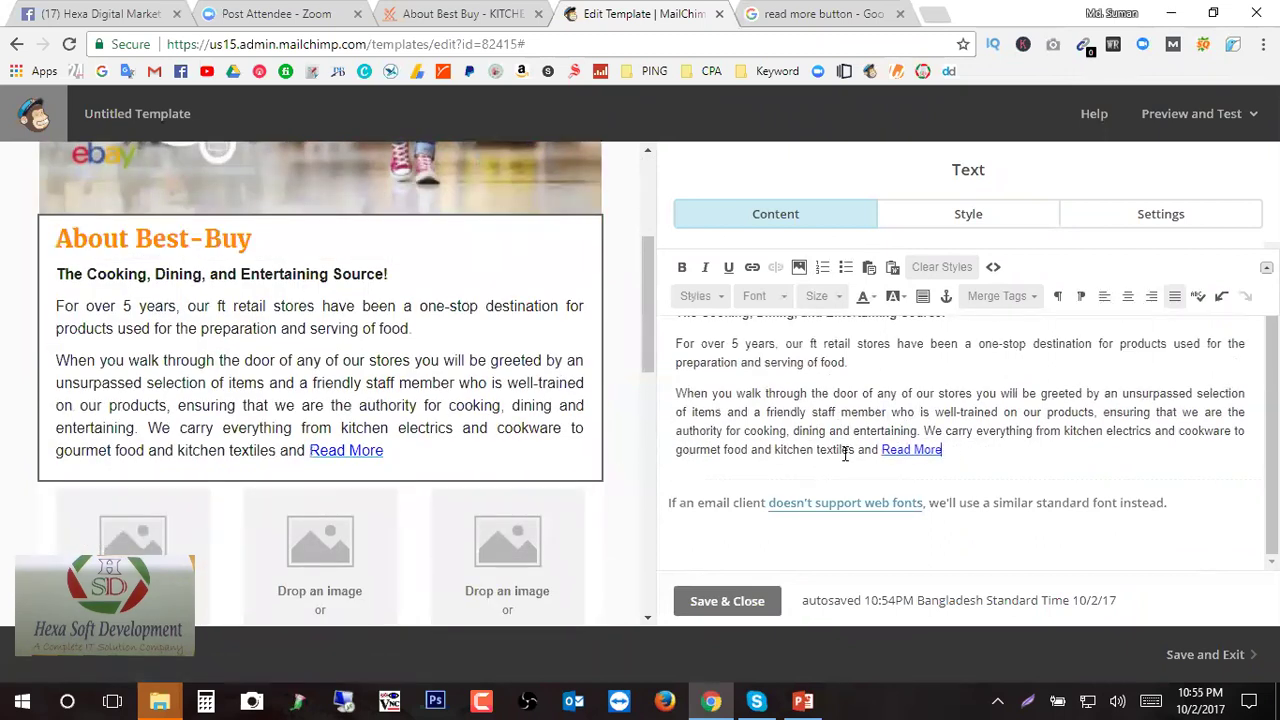
# - Change the text colour of the line "The Cooking, Dining, and Entertaining Source!" to blue
pyautogui.scroll(3, 872, 428)
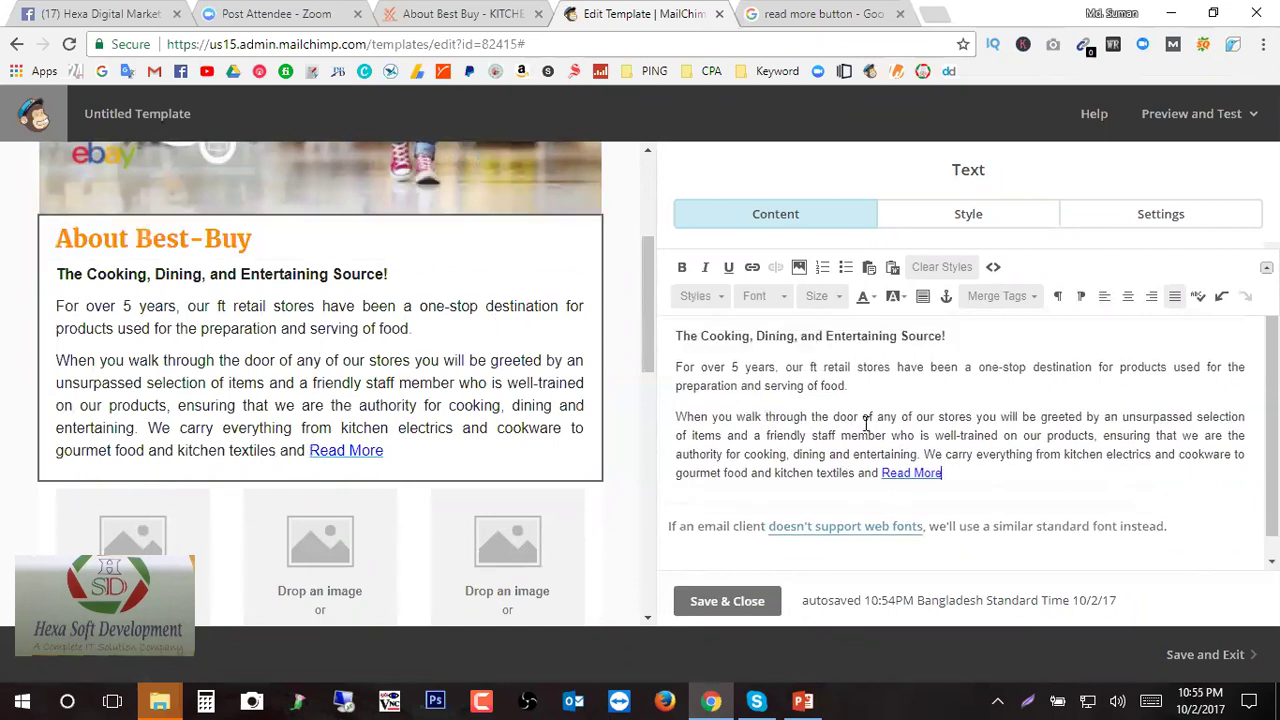
pyautogui.moveTo(944, 406); pyautogui.dragTo(658, 408)
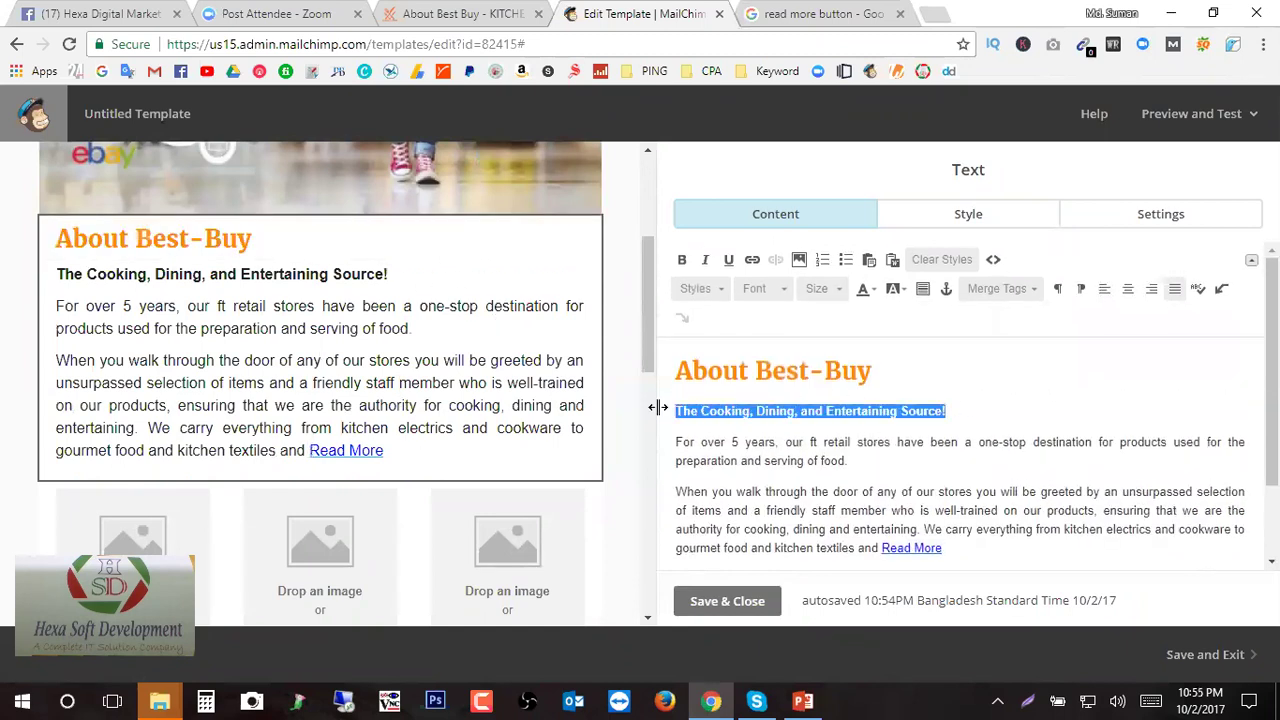
pyautogui.click(840, 290)
pyautogui.click(895, 336)
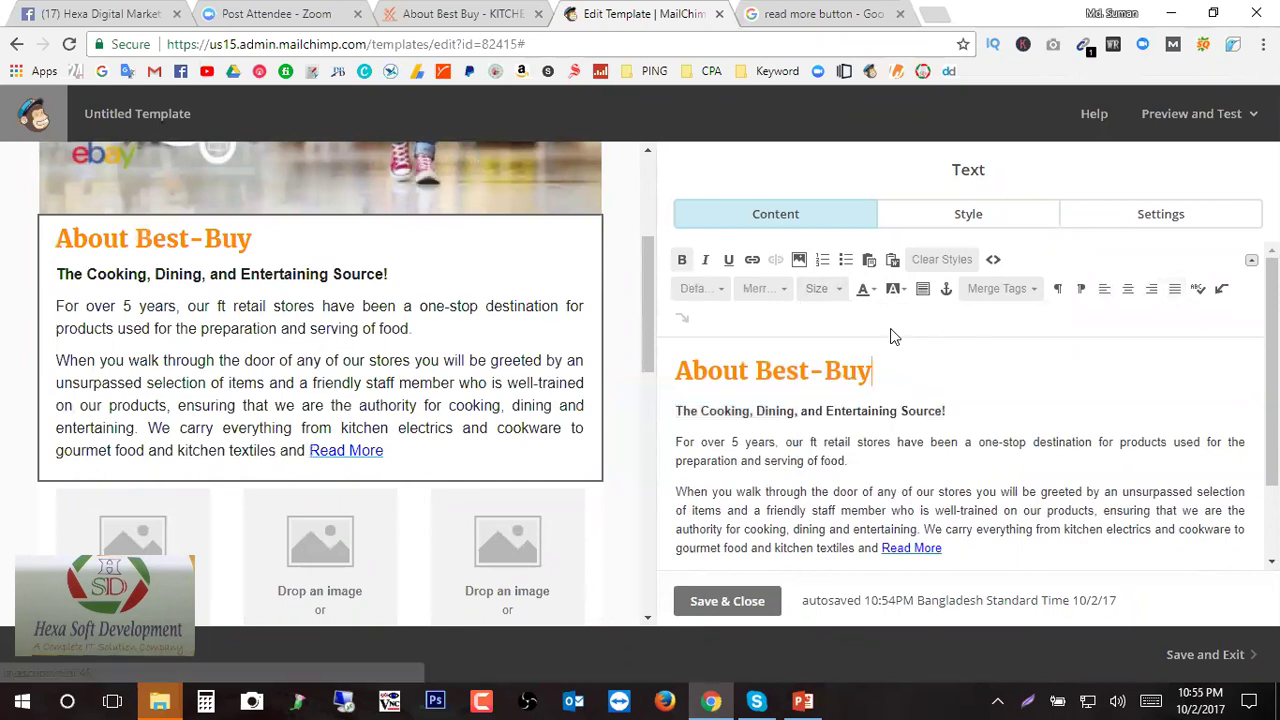
pyautogui.moveTo(944, 410); pyautogui.dragTo(650, 418)
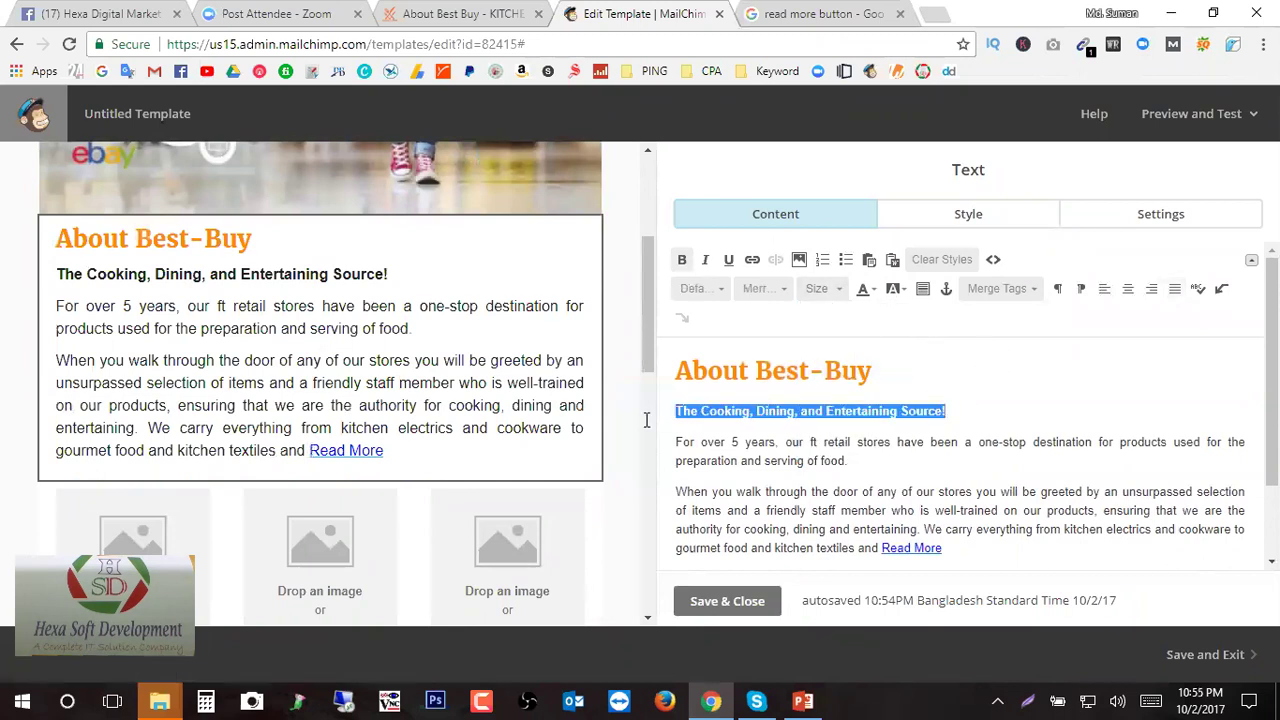
pyautogui.click(876, 290)
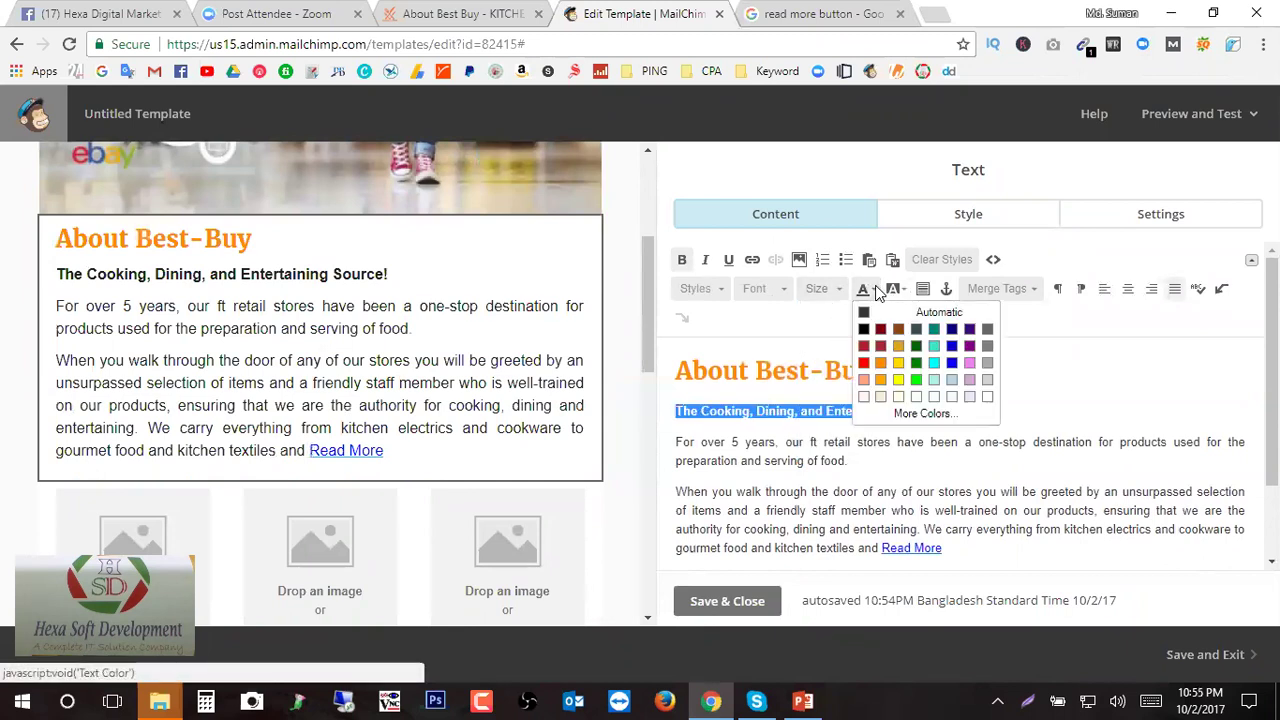
pyautogui.click(951, 362)
pyautogui.click(993, 417)
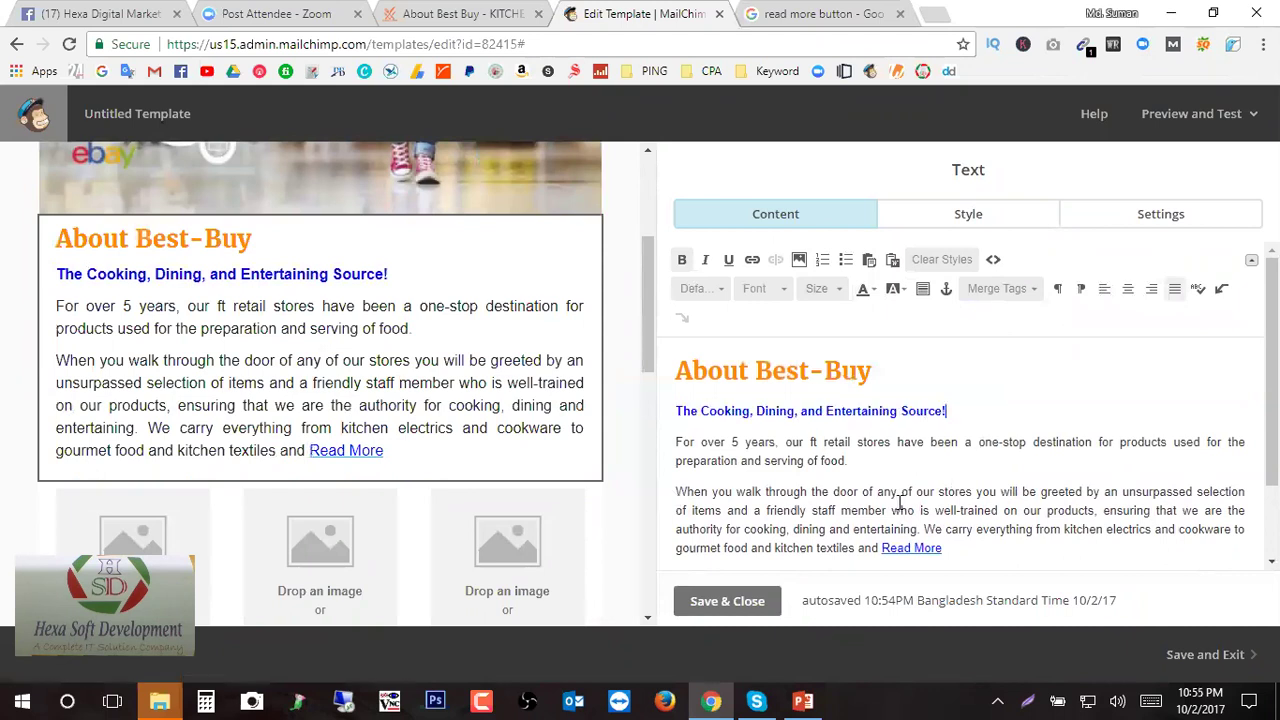
# - Check the About Best-Buy text block's font and column options without changing them, and save and close the block
pyautogui.scroll(-2, 868, 460)
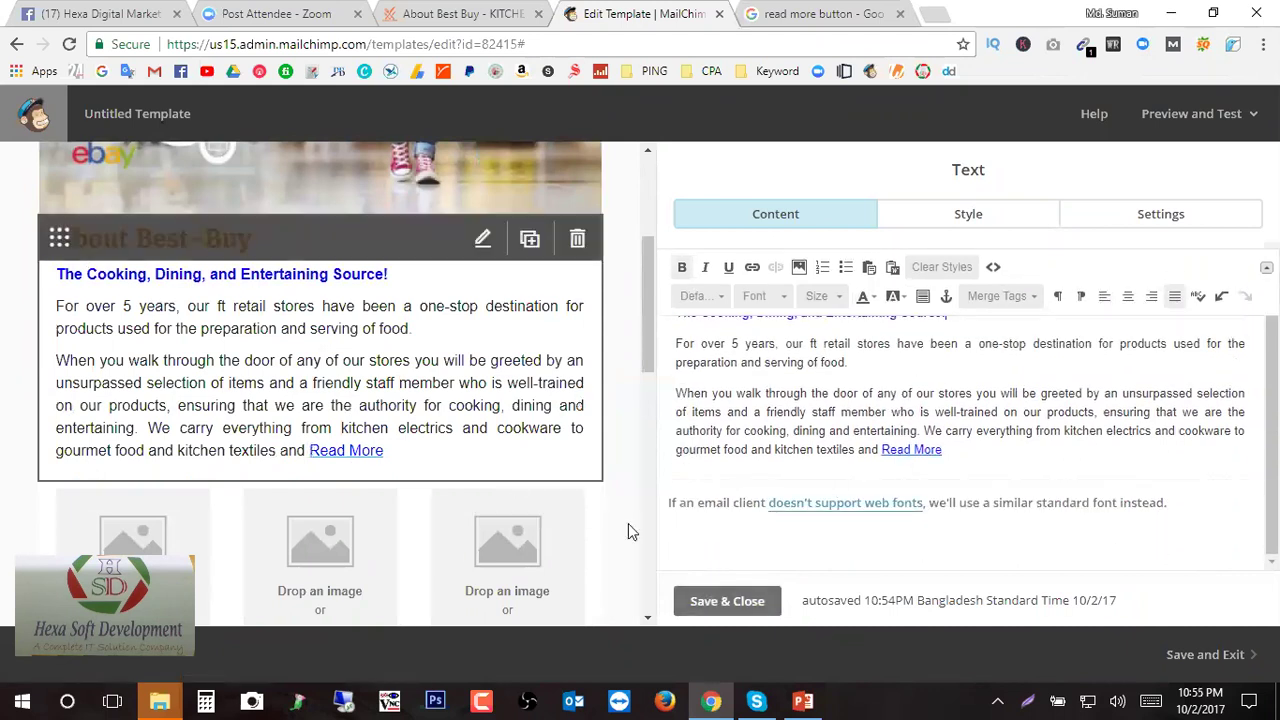
pyautogui.click(968, 214)
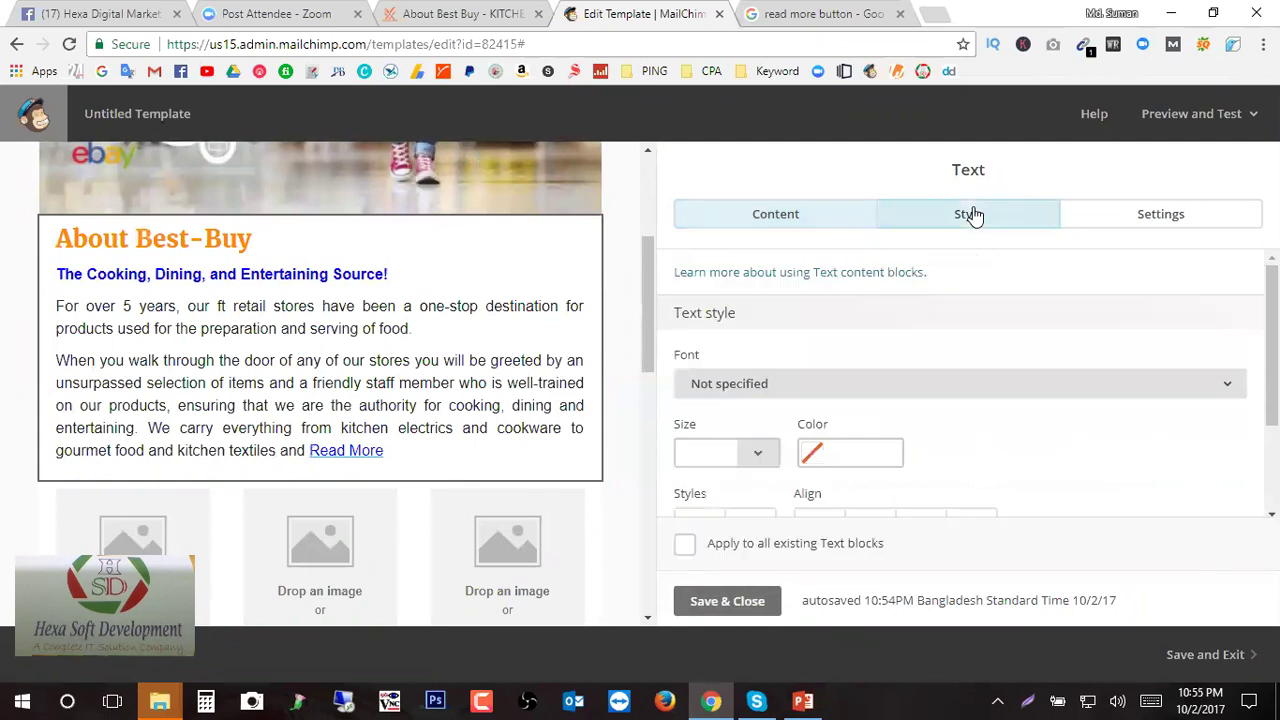
pyautogui.scroll(-2, 815, 440)
pyautogui.scroll(3, 805, 443)
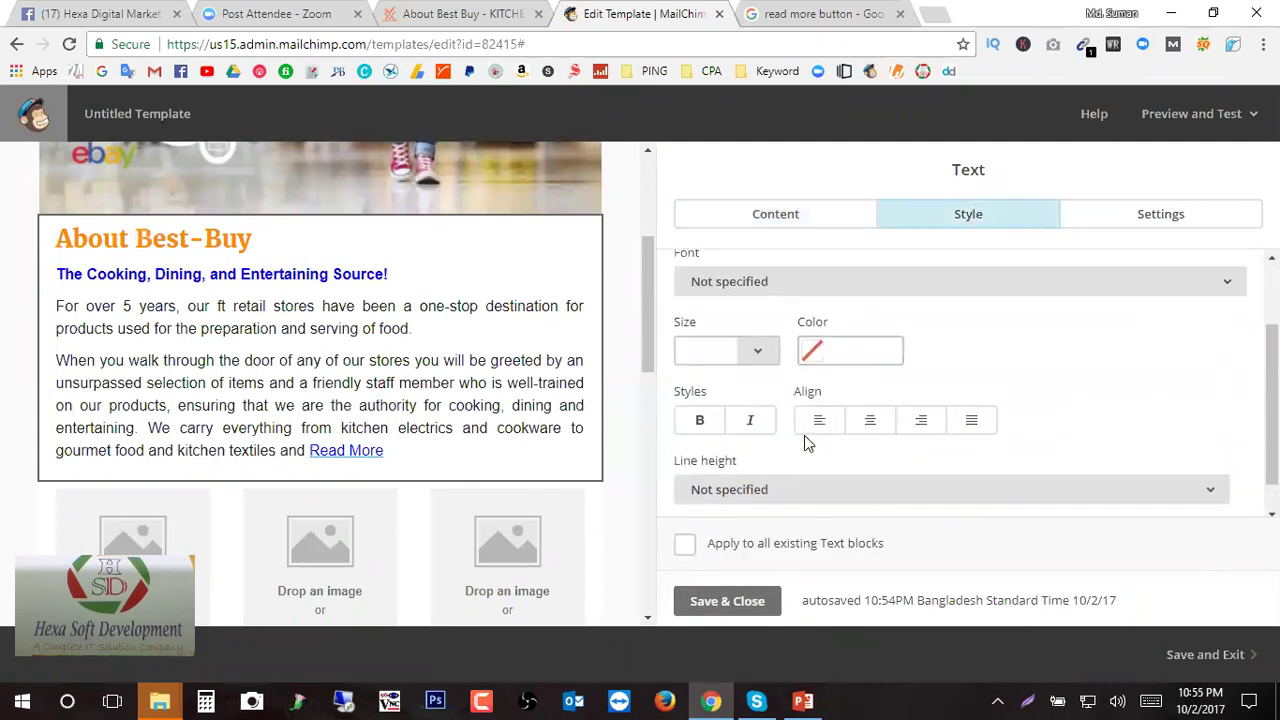
pyautogui.click(800, 384)
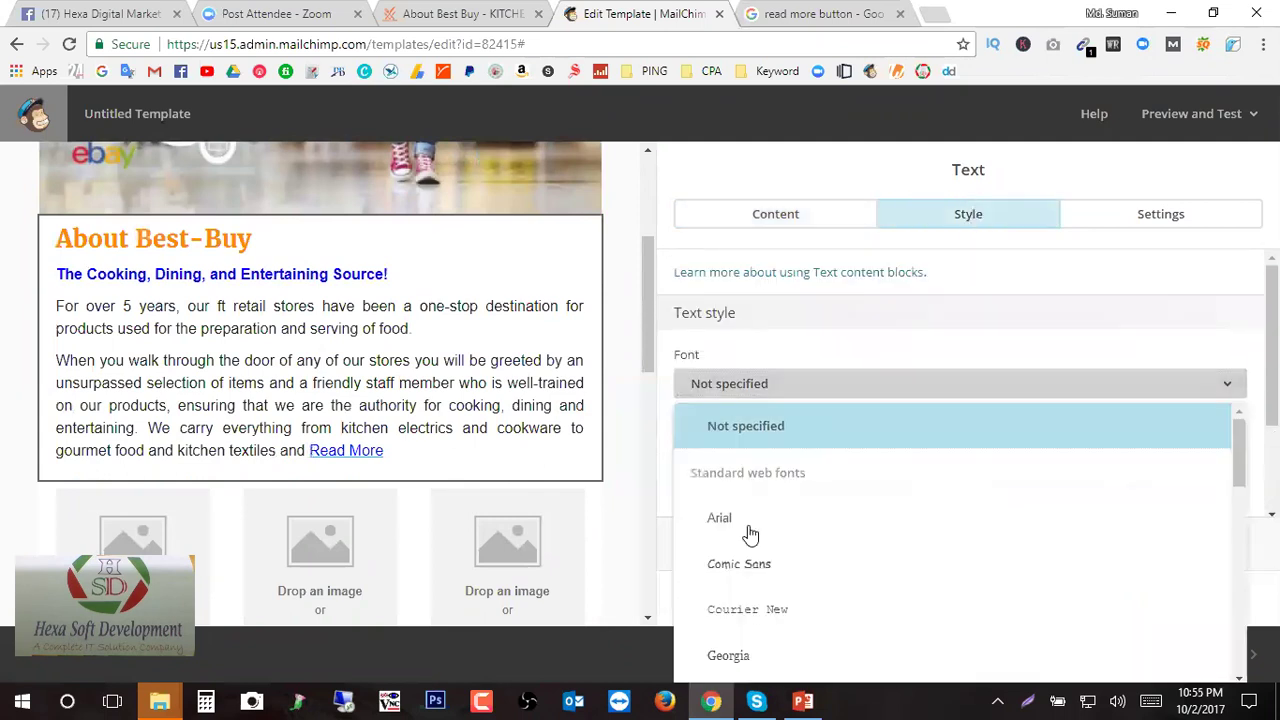
pyautogui.click(1099, 295)
pyautogui.click(1150, 218)
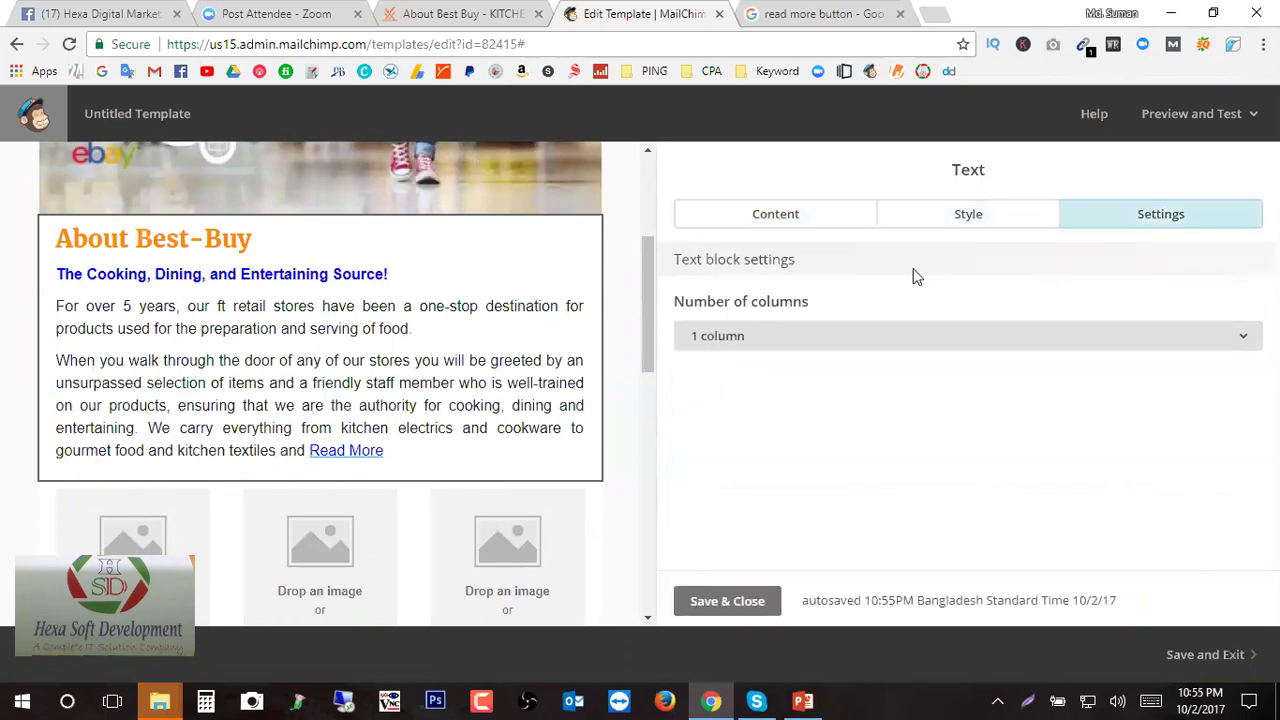
pyautogui.click(792, 346)
pyautogui.click(800, 337)
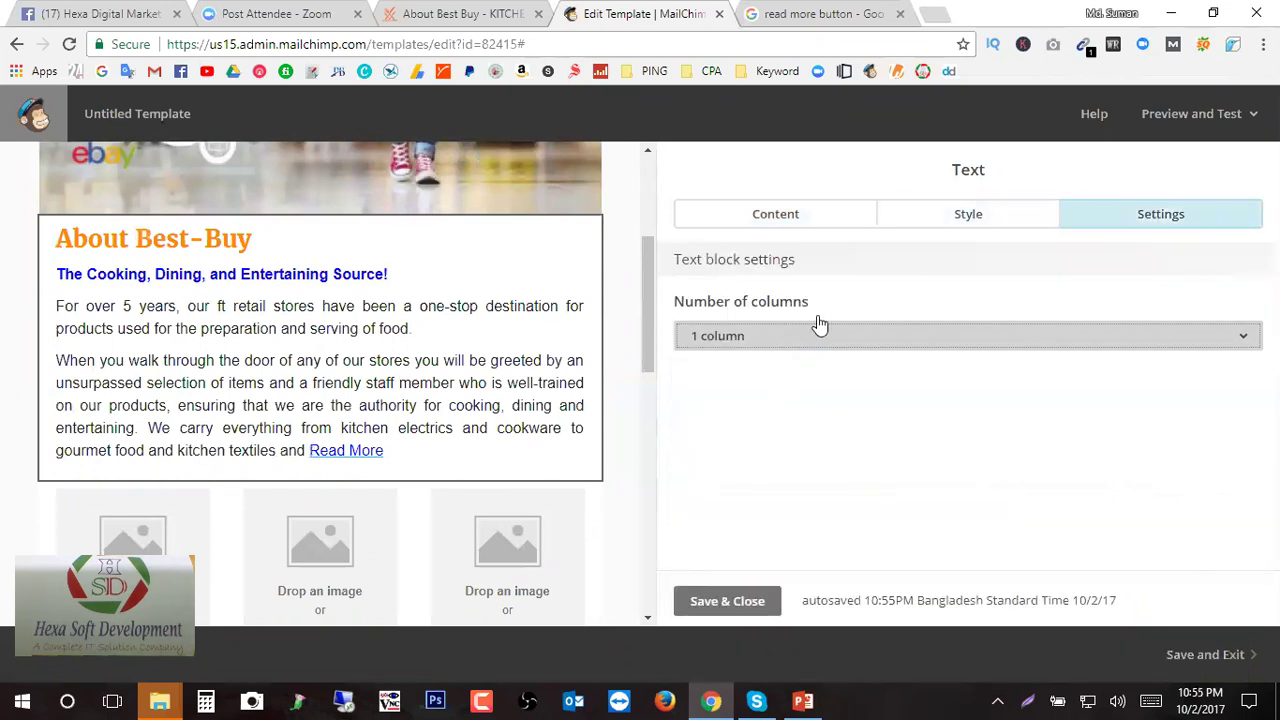
pyautogui.click(786, 221)
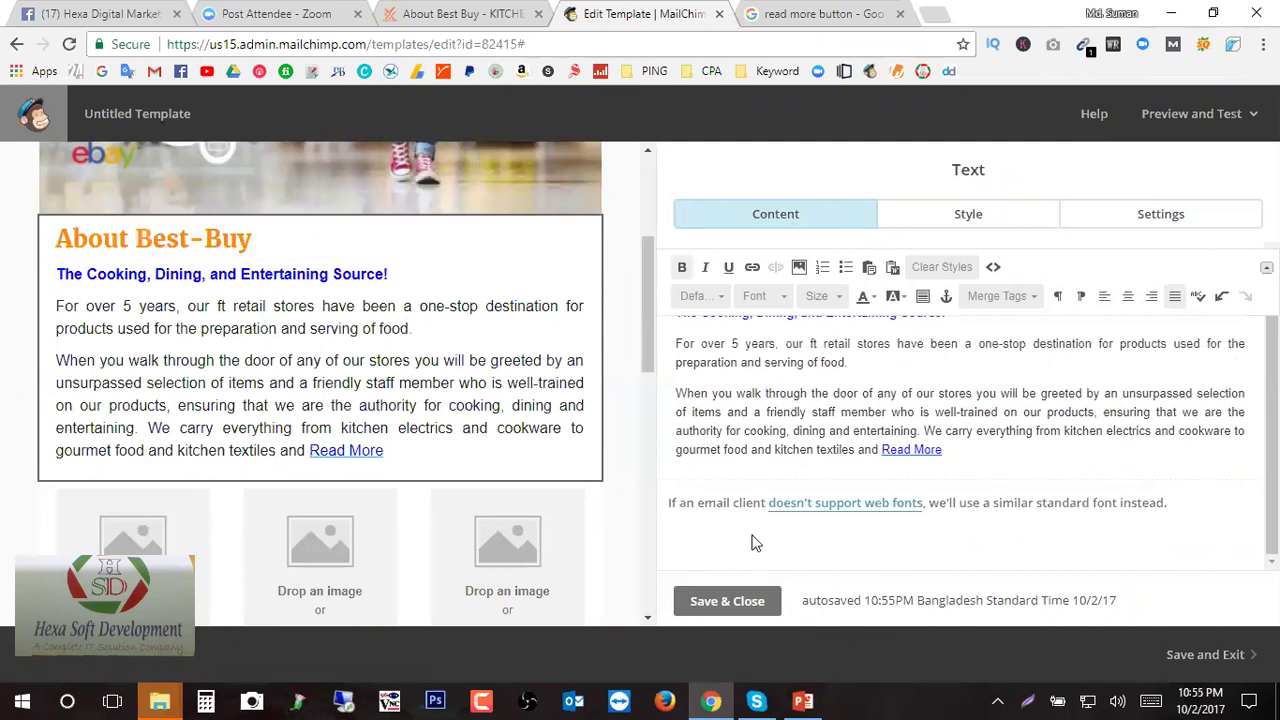
pyautogui.click(727, 601)
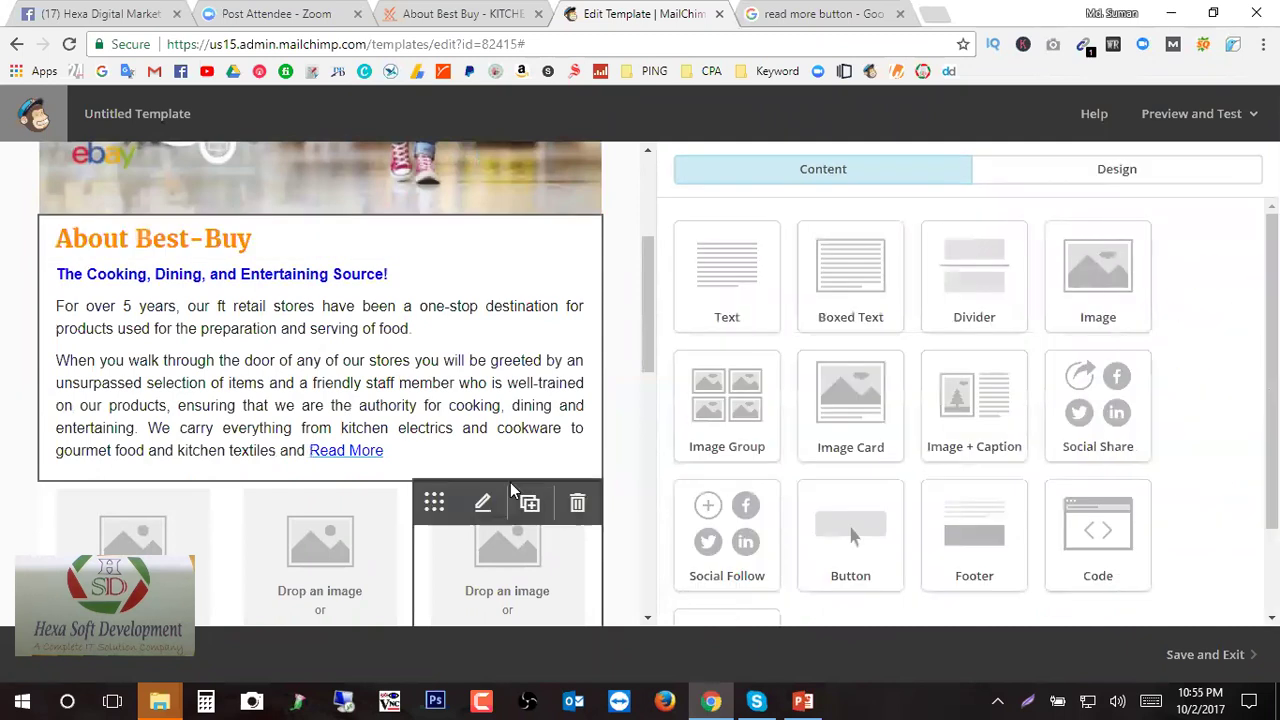
# - Review the email layout from the logo header and banner image down to the About Best-Buy block
pyautogui.scroll(-2, 457, 423)
pyautogui.scroll(3, 460, 422)
pyautogui.scroll(2, 458, 421)
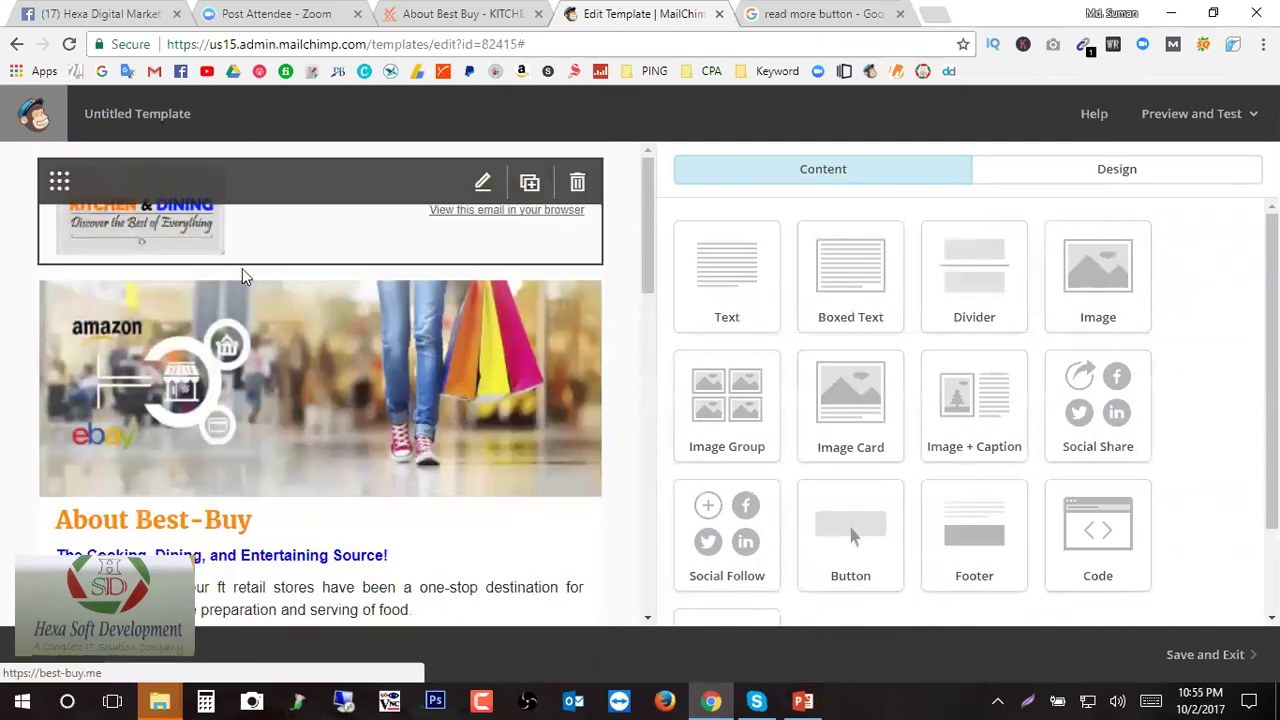
pyautogui.scroll(-5, 423, 414)
pyautogui.scroll(4, 423, 414)
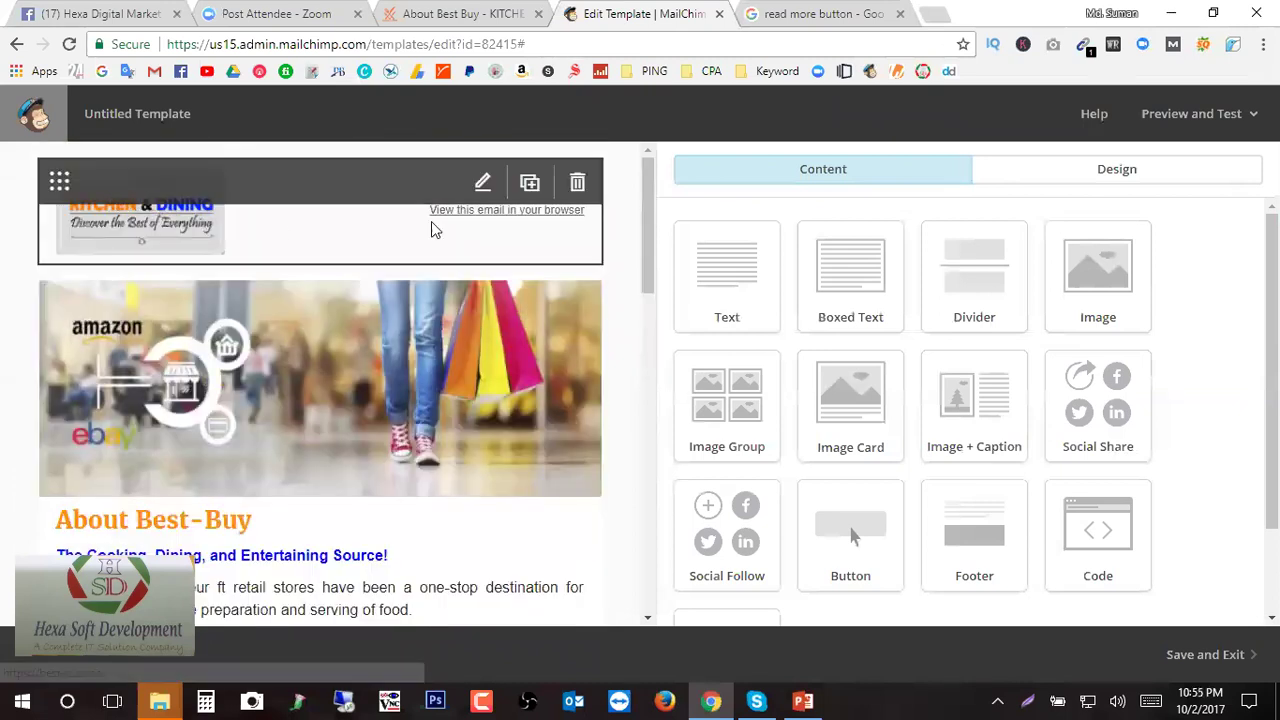
pyautogui.scroll(-1, 431, 229)
pyautogui.scroll(1, 441, 306)
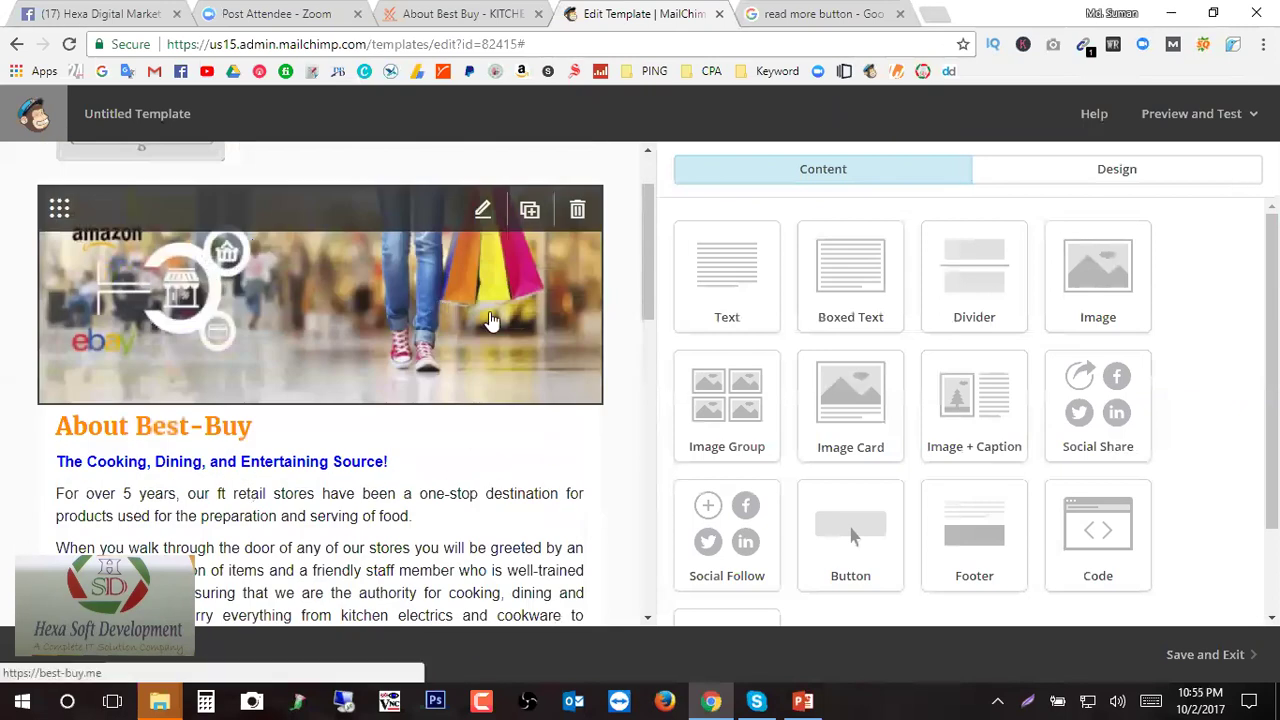
pyautogui.scroll(-2, 445, 298)
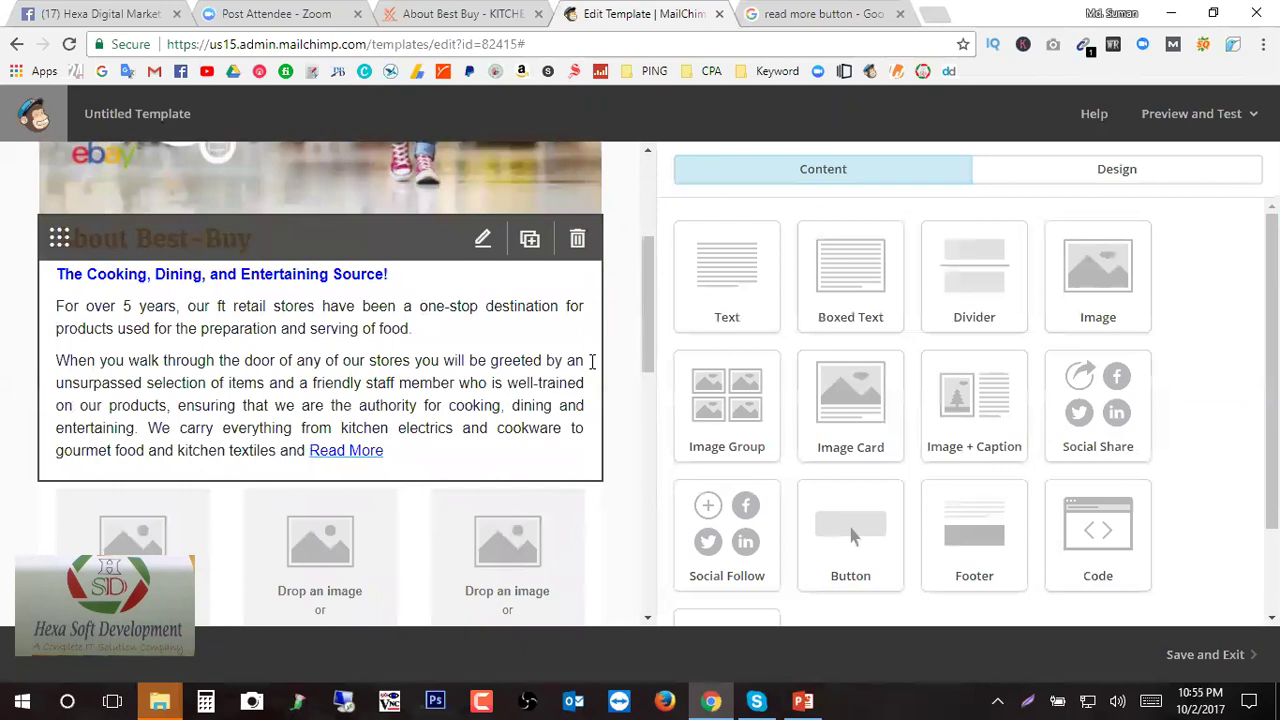
pyautogui.moveTo(356, 352)
pyautogui.scroll(1, 634, 320)
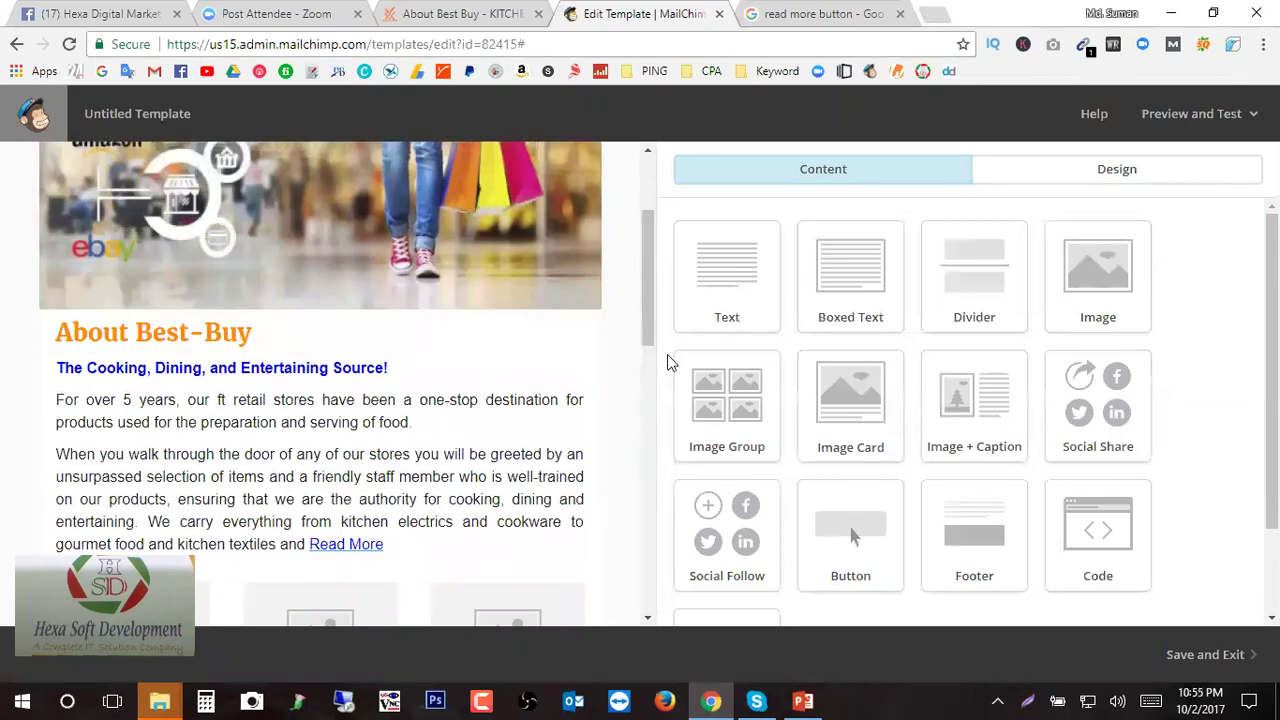
pyautogui.scroll(-1, 428, 334)
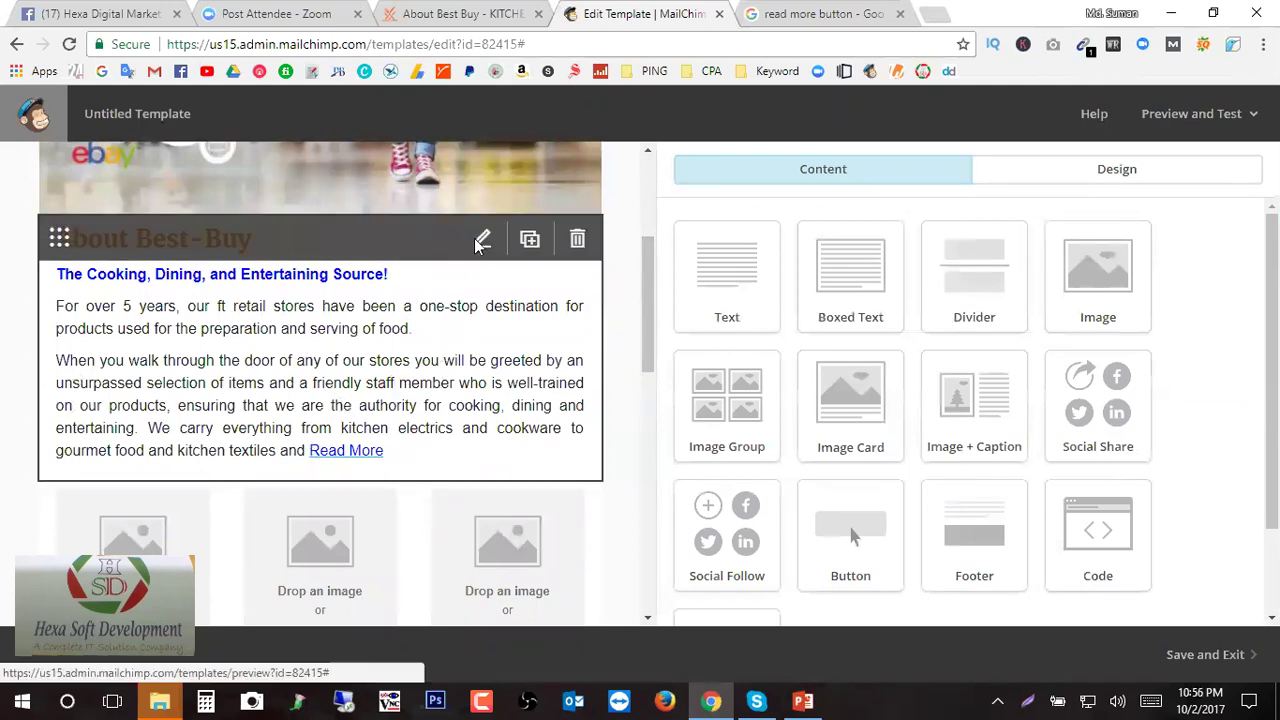
# - Reopen the About Best-Buy text block for editing and examine its column setting and text style options
pyautogui.click(479, 242)
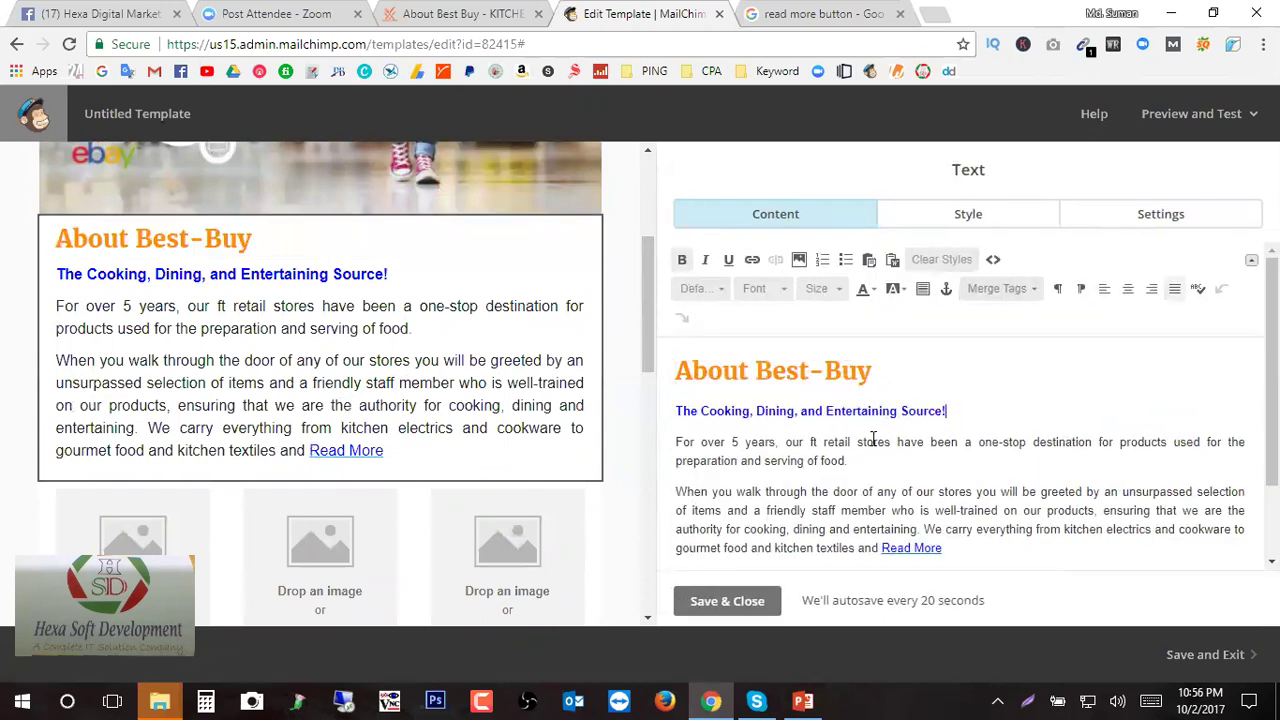
pyautogui.click(1174, 216)
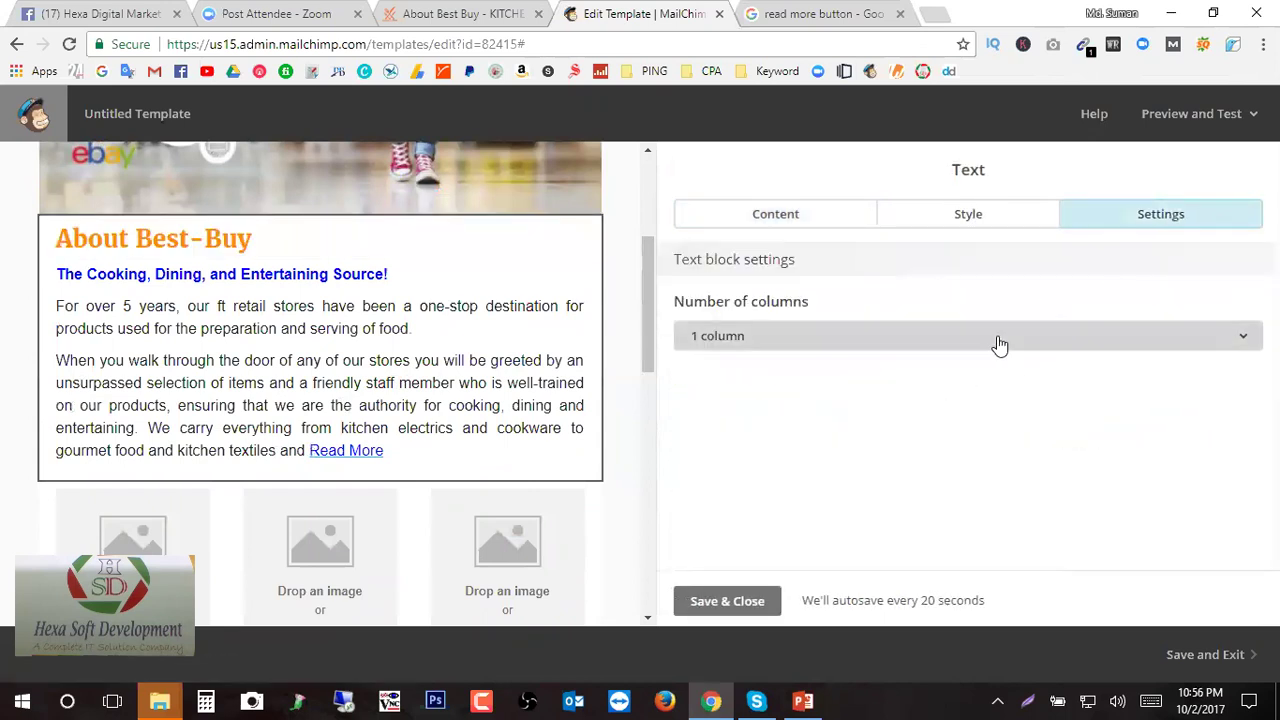
pyautogui.click(991, 214)
pyautogui.scroll(-2, 914, 335)
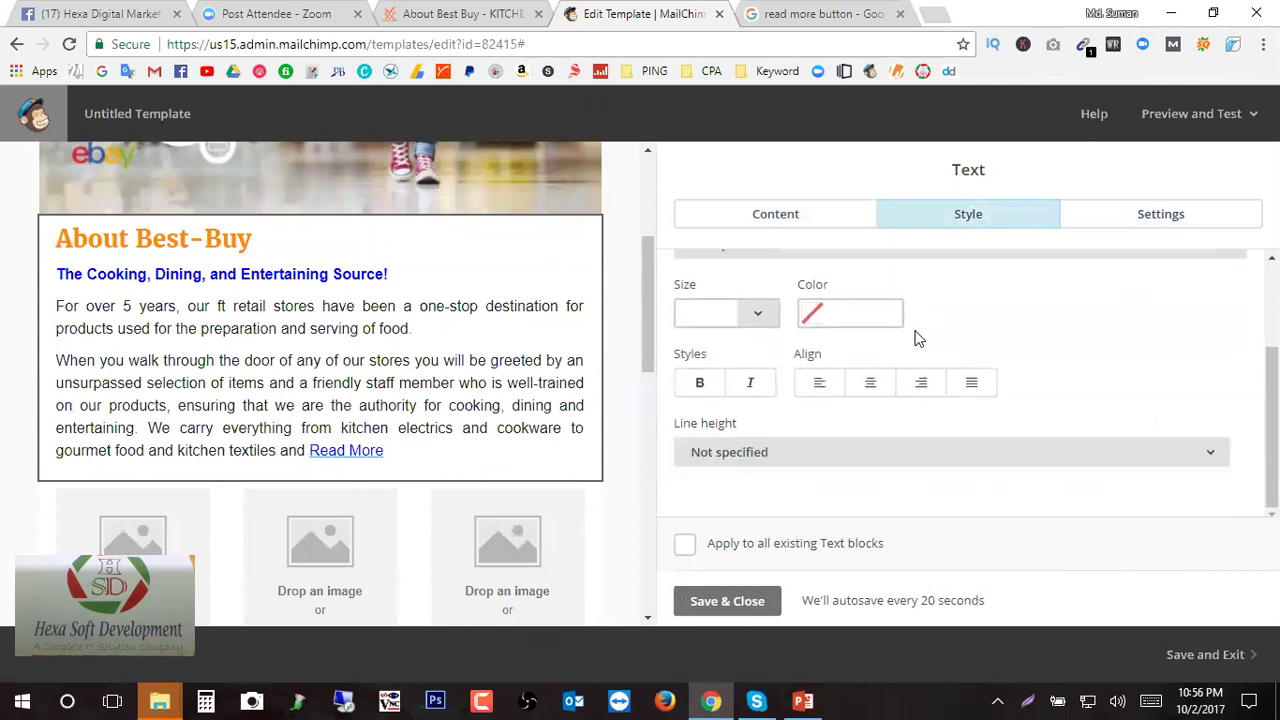
pyautogui.scroll(2, 900, 450)
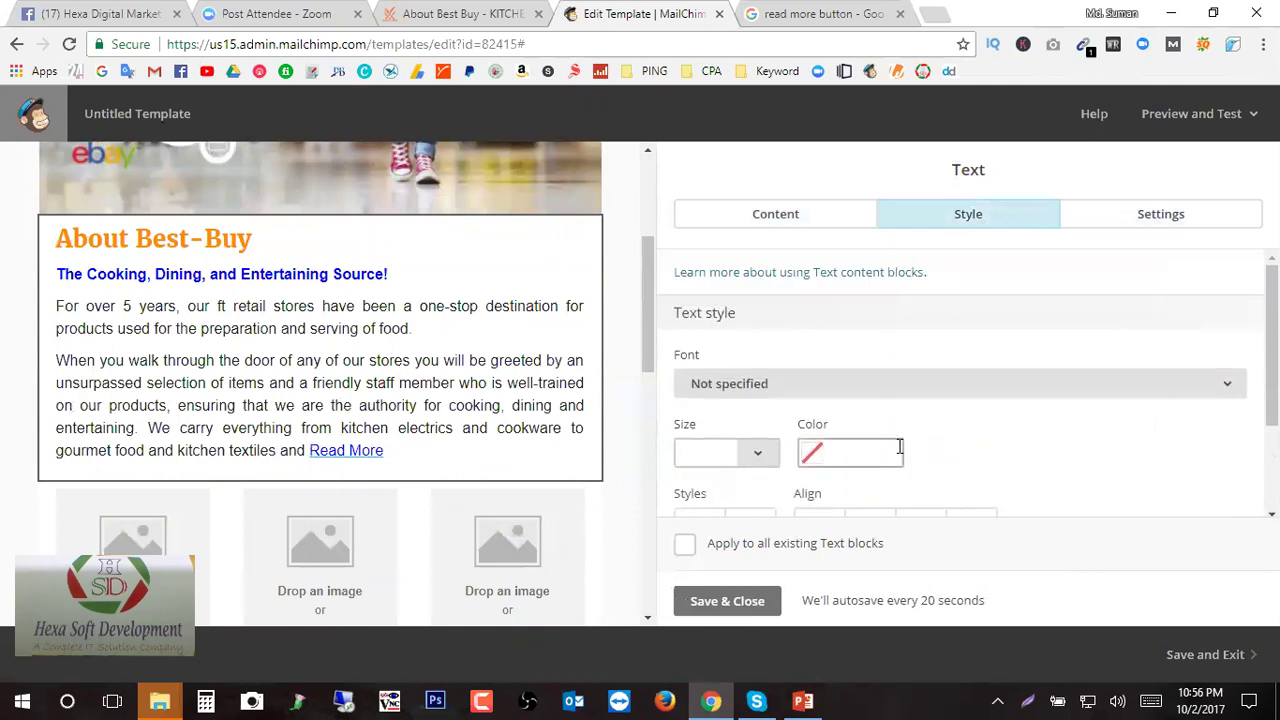
pyautogui.scroll(-2, 899, 450)
pyautogui.scroll(2, 899, 450)
pyautogui.click(766, 214)
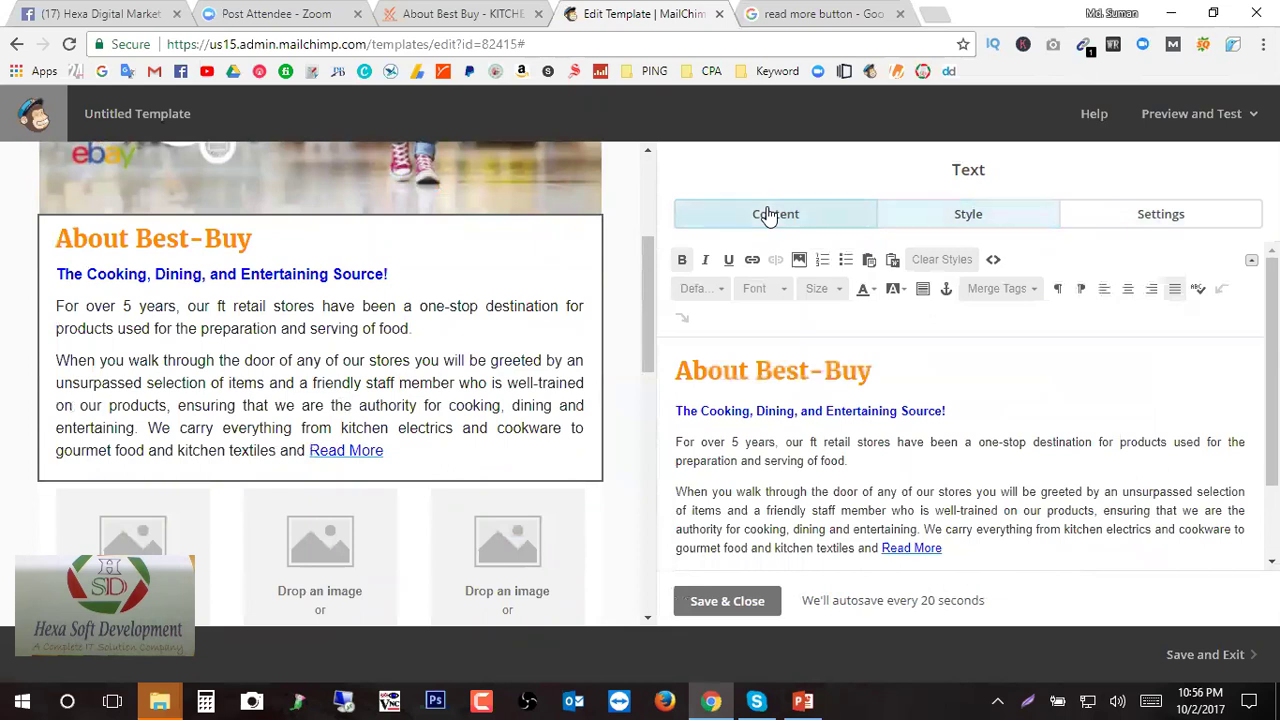
# - Examine the line height choices in the About Best-Buy block's text style, and return to its text content
pyautogui.click(1024, 216)
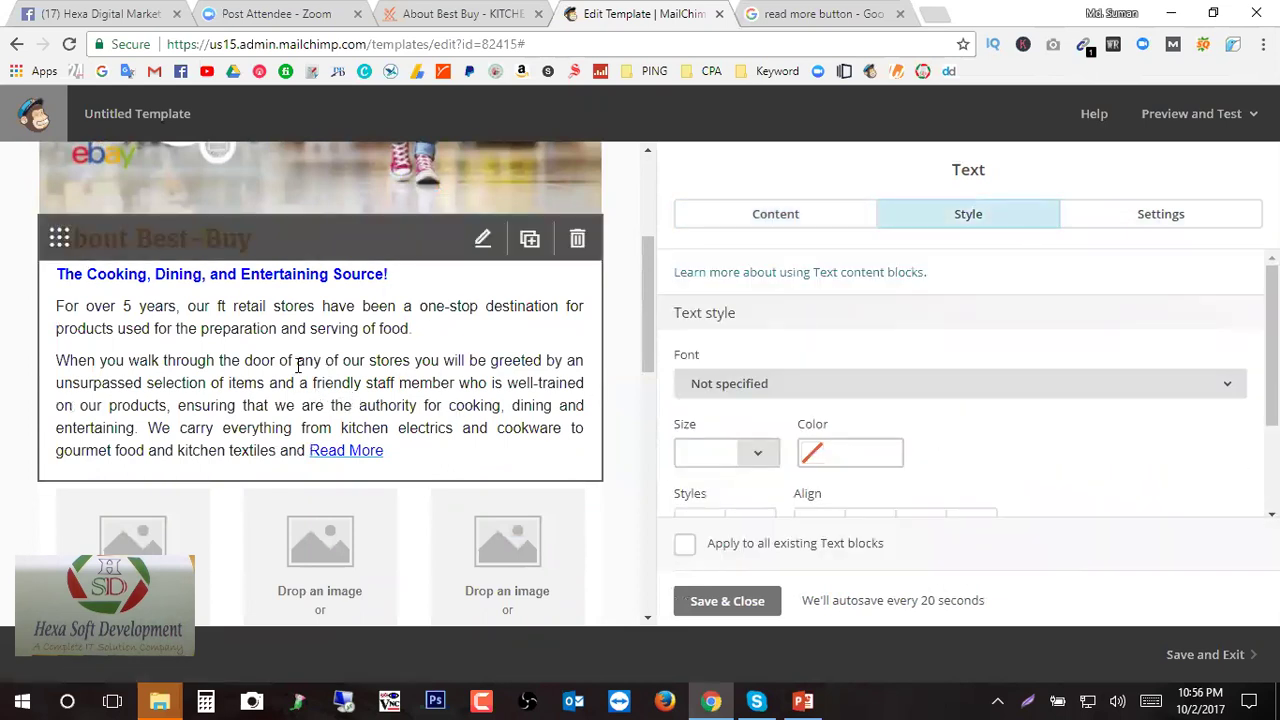
pyautogui.scroll(-2, 930, 427)
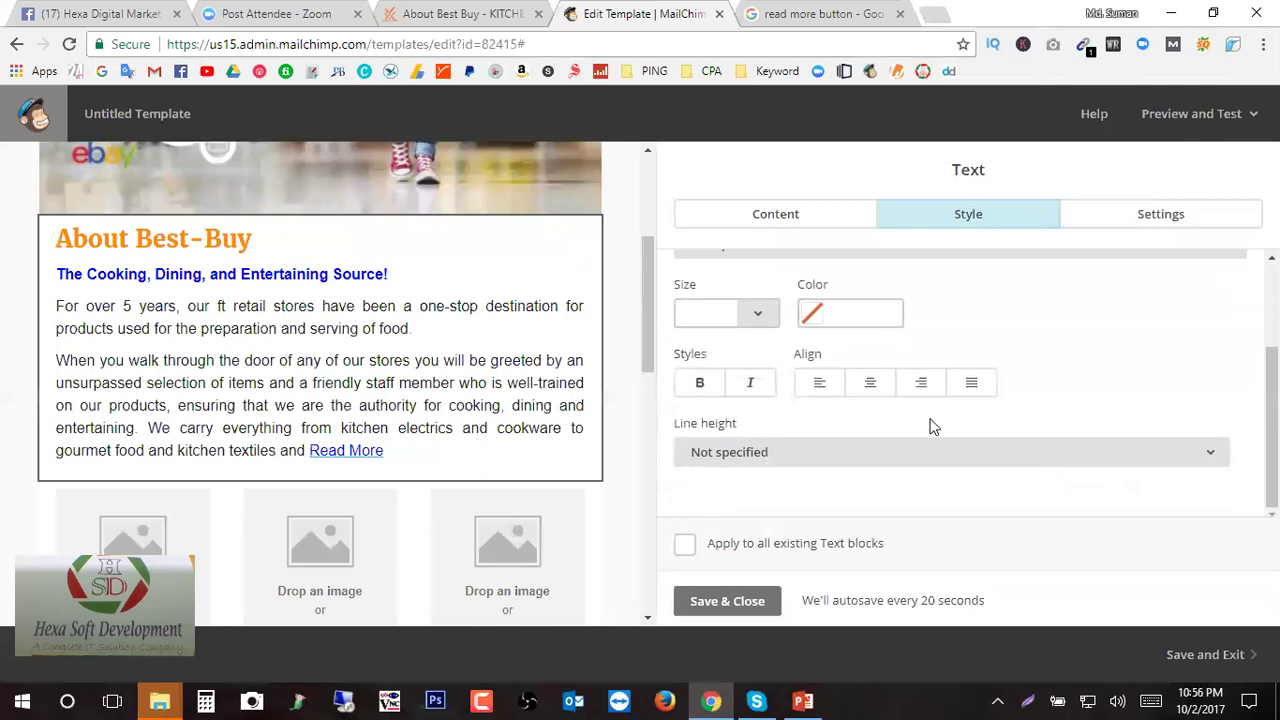
pyautogui.click(928, 452)
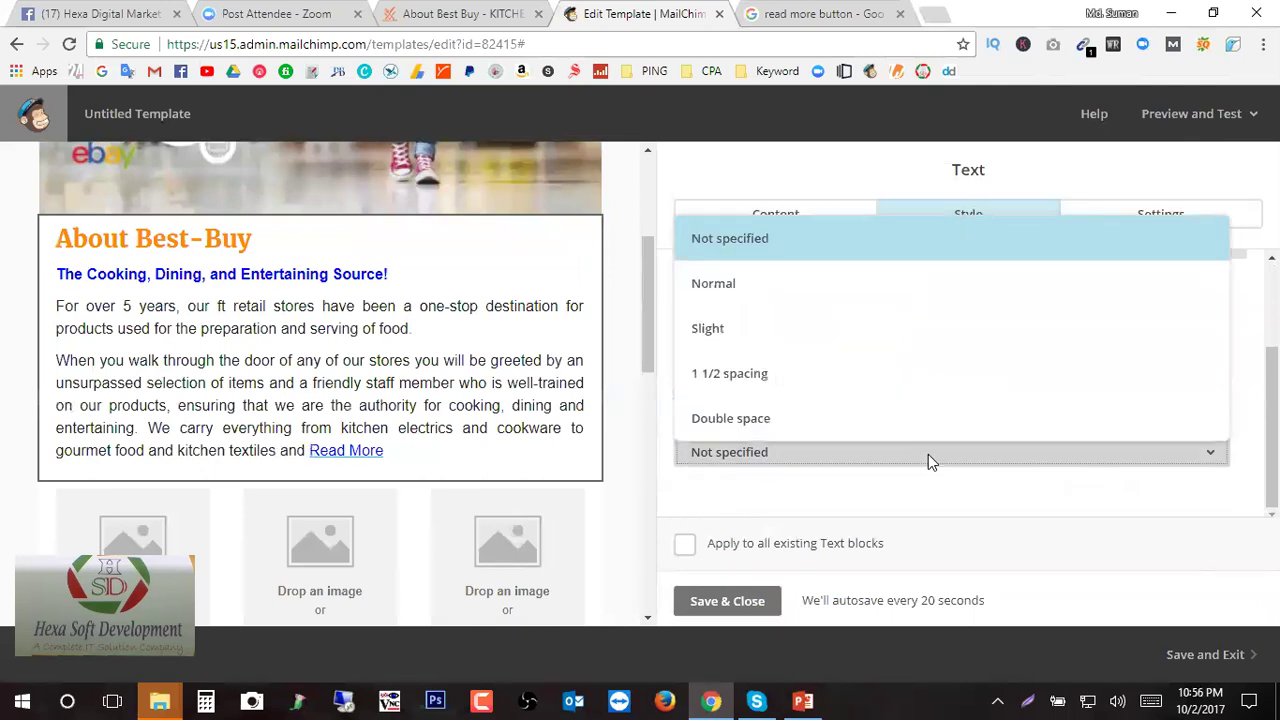
pyautogui.click(912, 455)
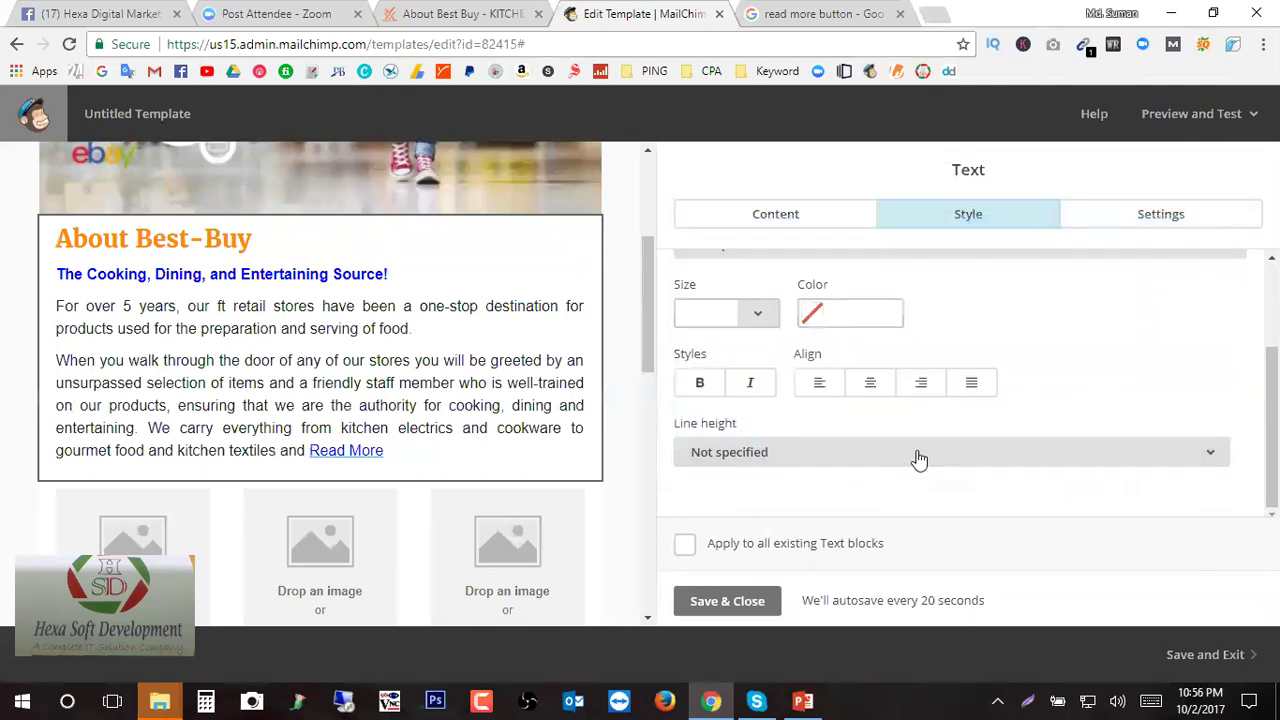
pyautogui.scroll(3, 880, 443)
pyautogui.click(791, 212)
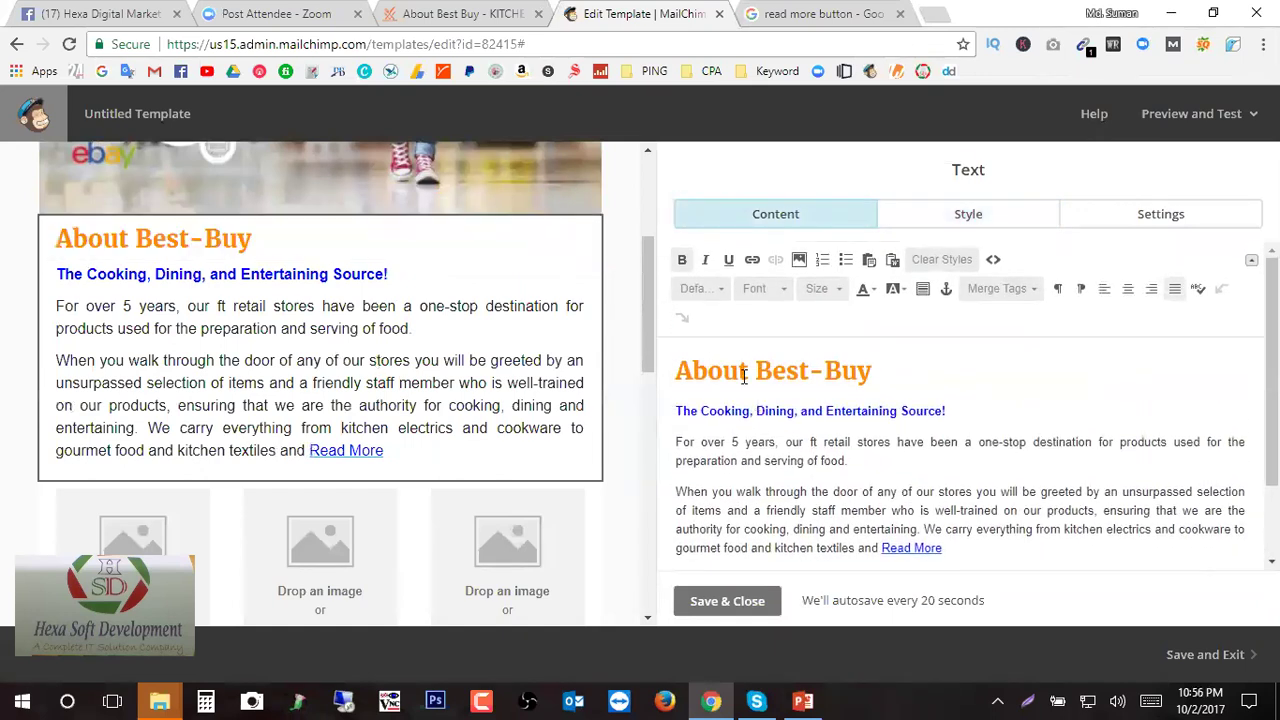
# - Save and close the About Best-Buy text block, and add a Boxed Text block between the banner image and that block
pyautogui.moveTo(678, 381); pyautogui.dragTo(975, 566)
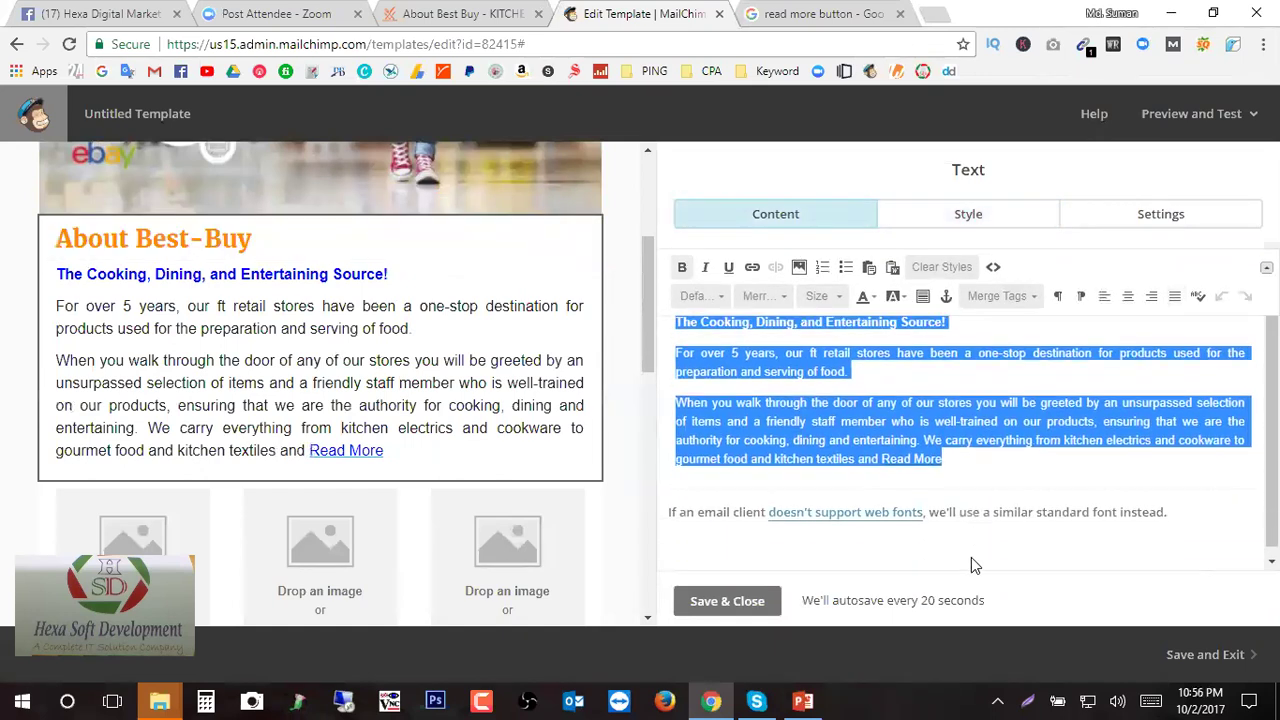
pyautogui.click(980, 480)
pyautogui.scroll(3, 466, 406)
pyautogui.click(725, 604)
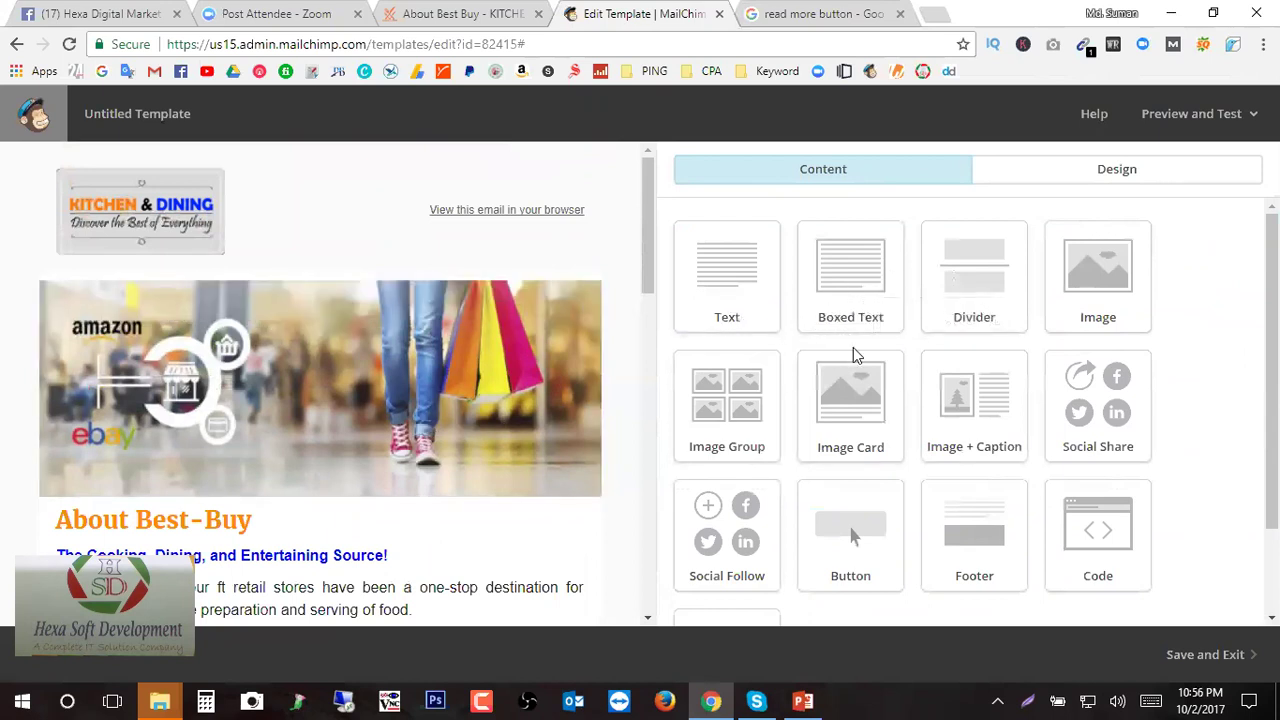
pyautogui.scroll(-1, 354, 460)
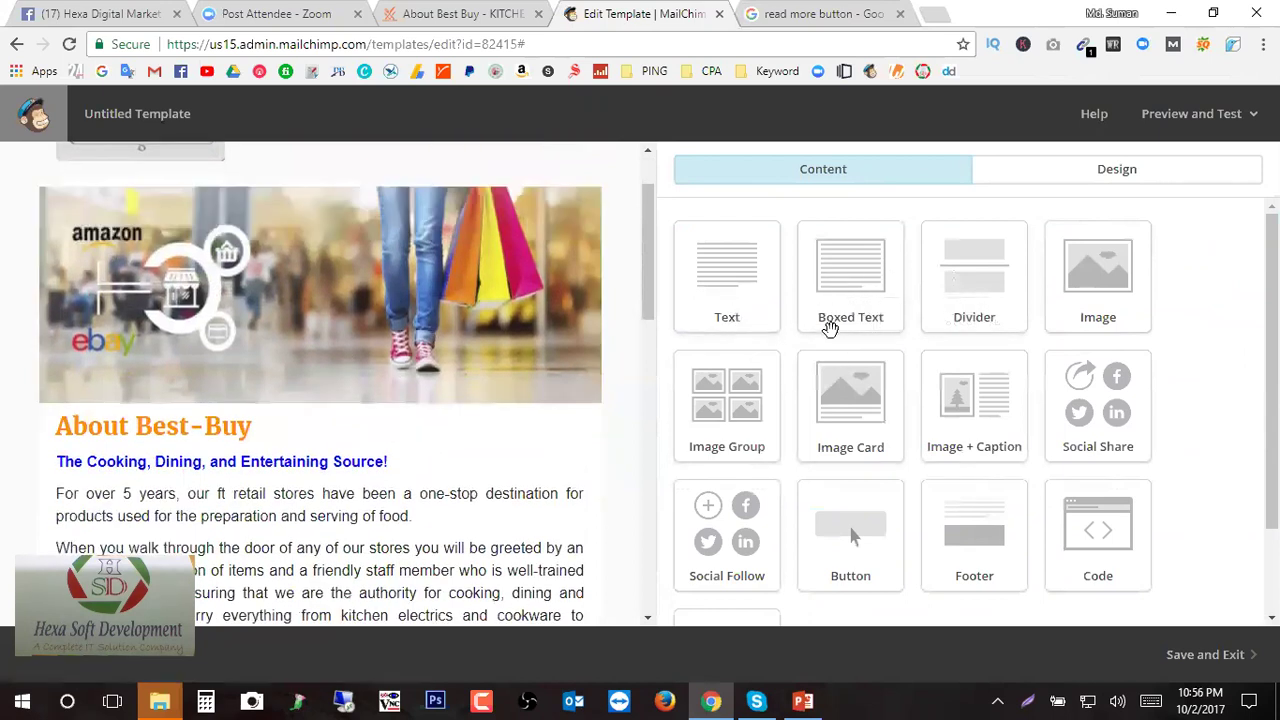
pyautogui.moveTo(854, 285); pyautogui.dragTo(249, 437)
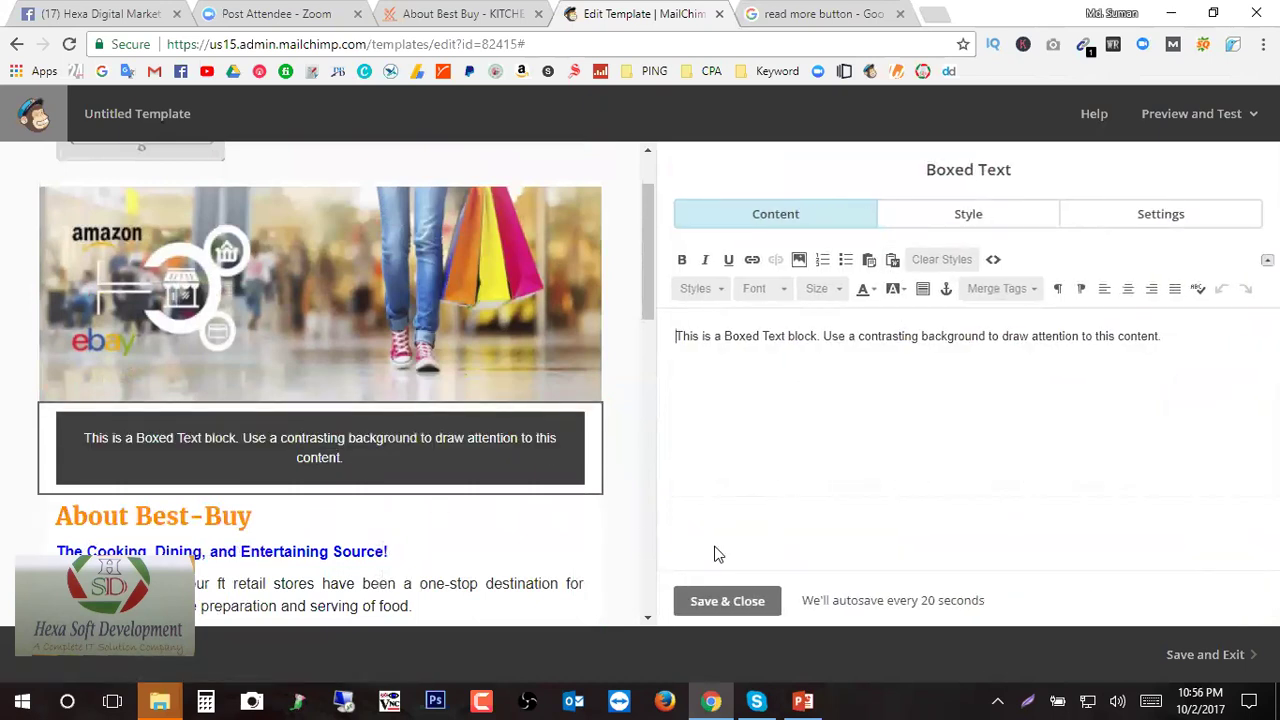
# - Copy the entire content of the About Best-Buy text block, from its heading to the Read More link, and close the block
pyautogui.scroll(-2, 531, 569)
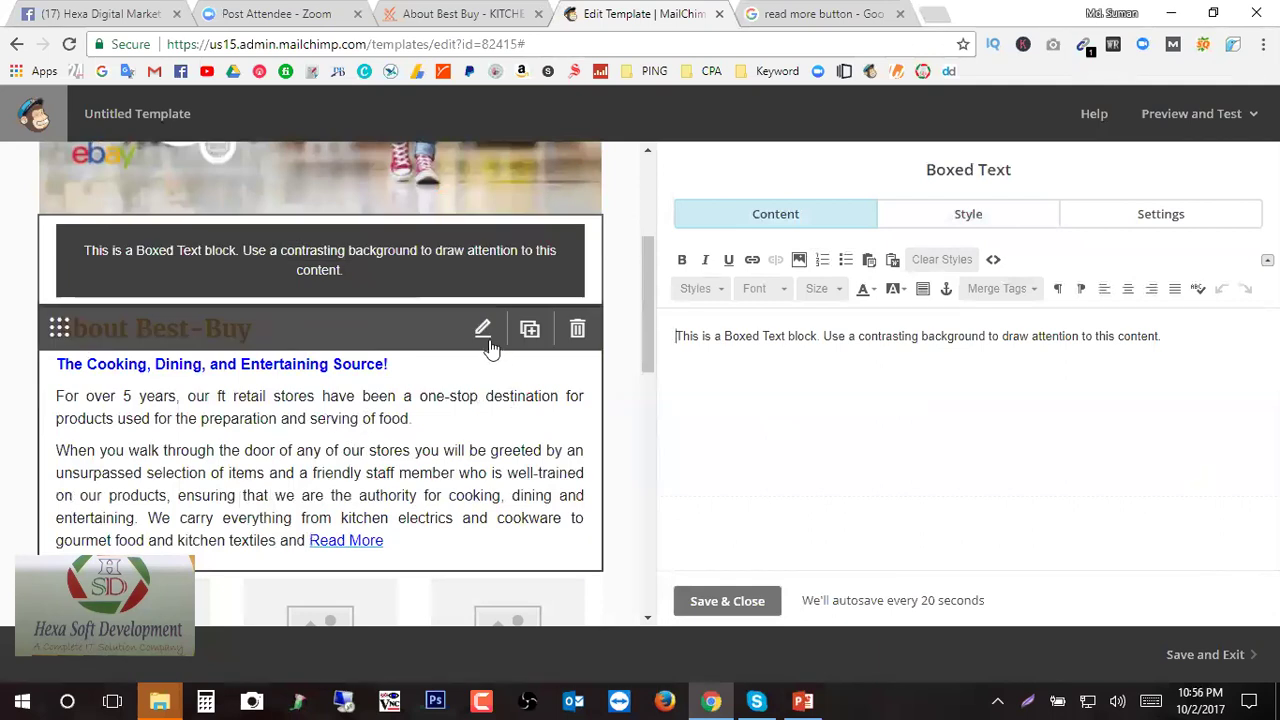
pyautogui.click(483, 331)
pyautogui.moveTo(1008, 543)
pyautogui.mouseDown()
pyautogui.moveTo(643, 376)
pyautogui.moveTo(810, 398)
pyautogui.mouseUp()
pyautogui.hotkey('ctrl', 'c')
pyautogui.rightClick(820, 381)
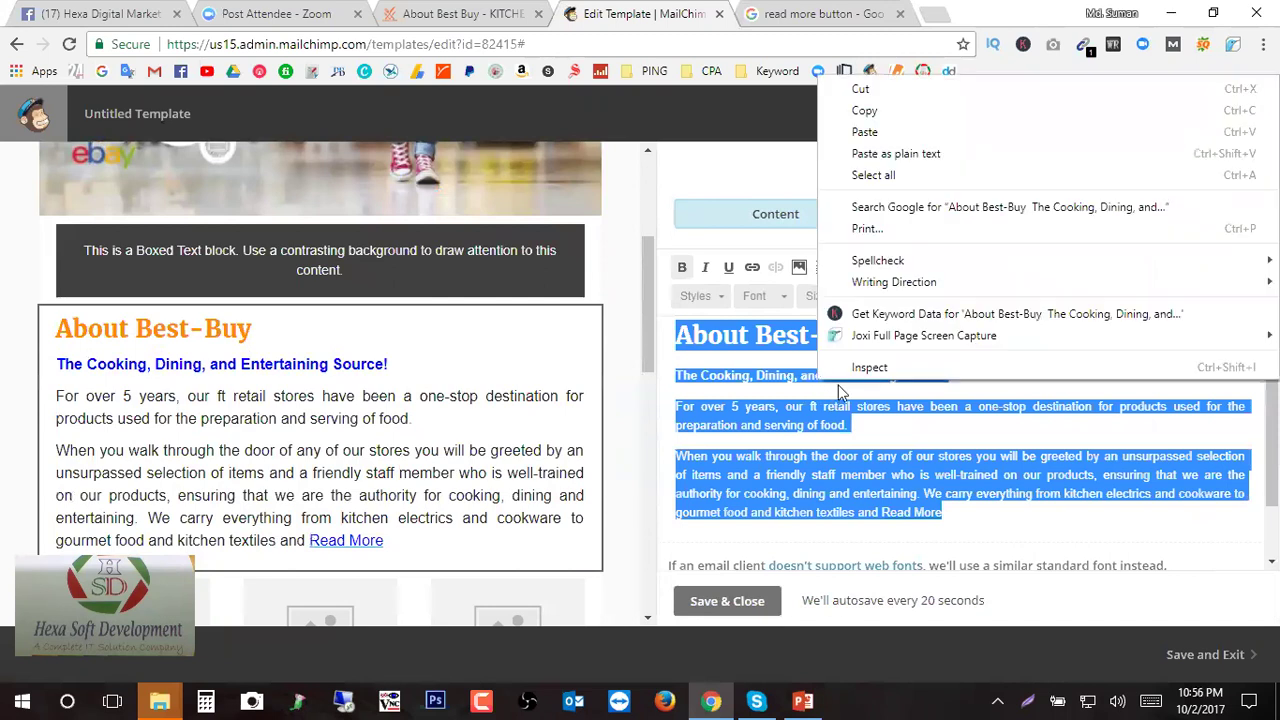
pyautogui.click(905, 106)
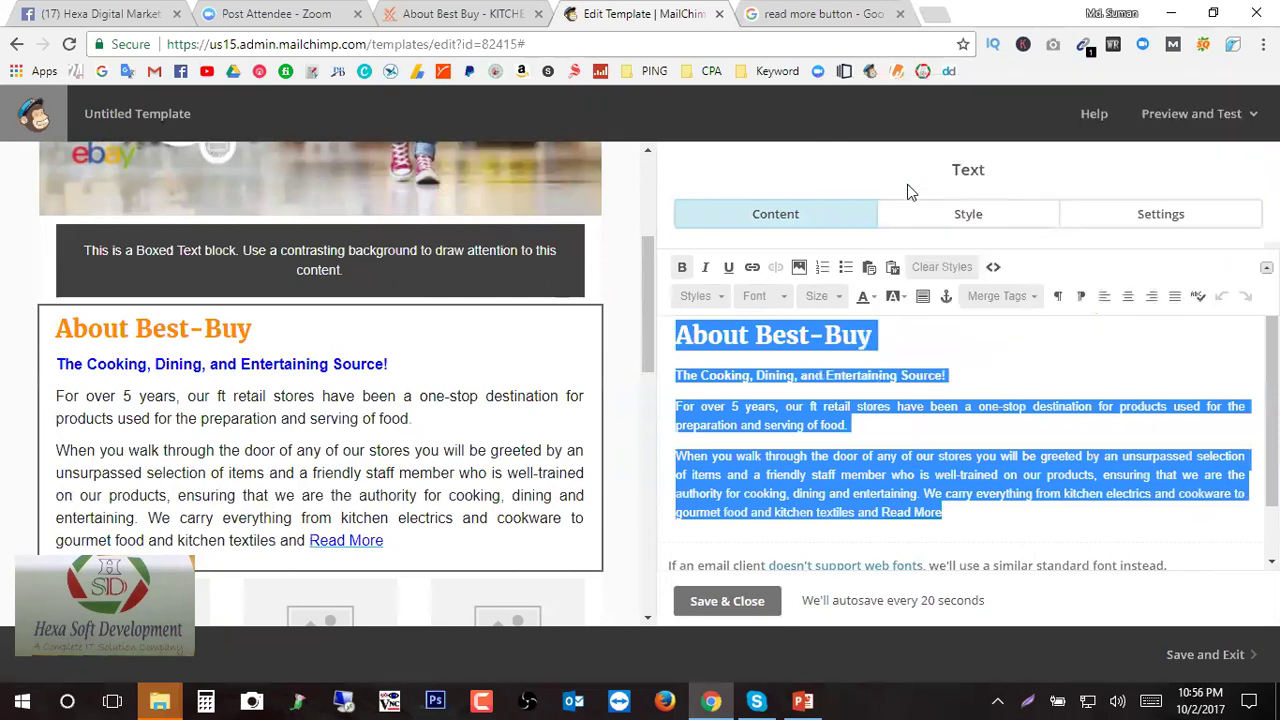
pyautogui.click(715, 606)
# - Replace the placeholder text in the new Boxed Text block with the copied About Best-Buy content
pyautogui.click(484, 240)
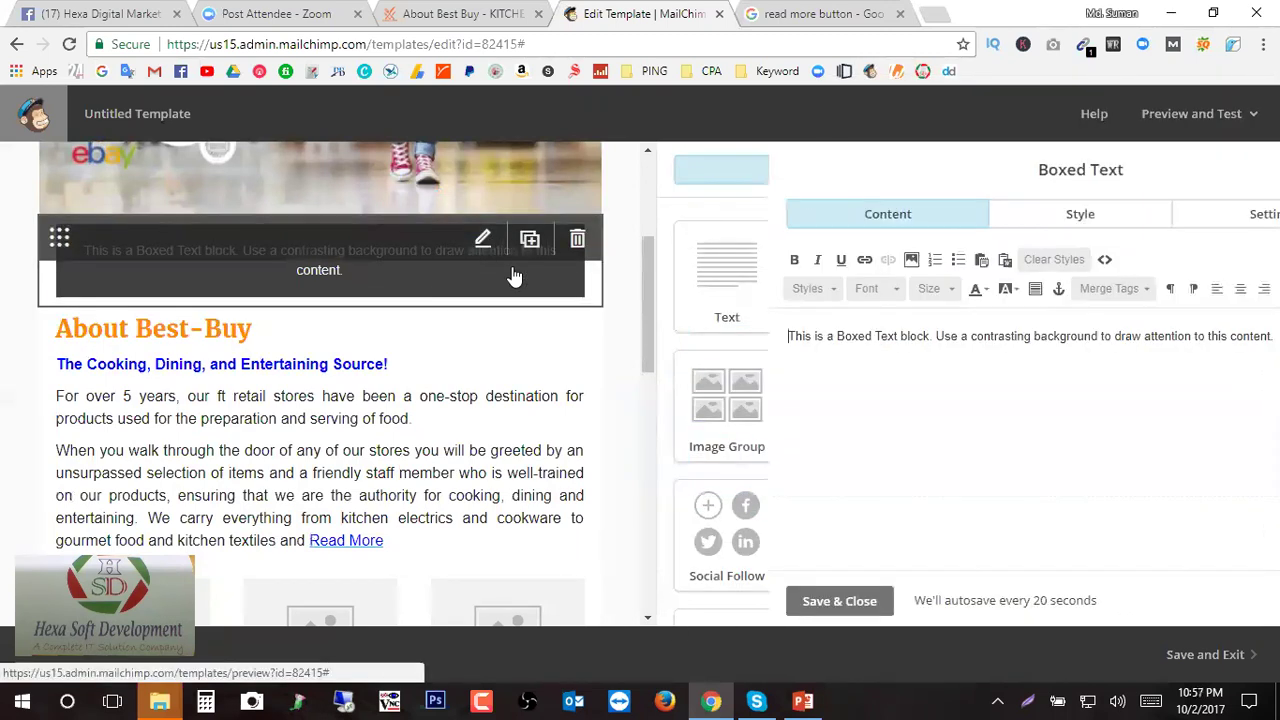
pyautogui.moveTo(1208, 330); pyautogui.dragTo(551, 331)
pyautogui.press('Delete')
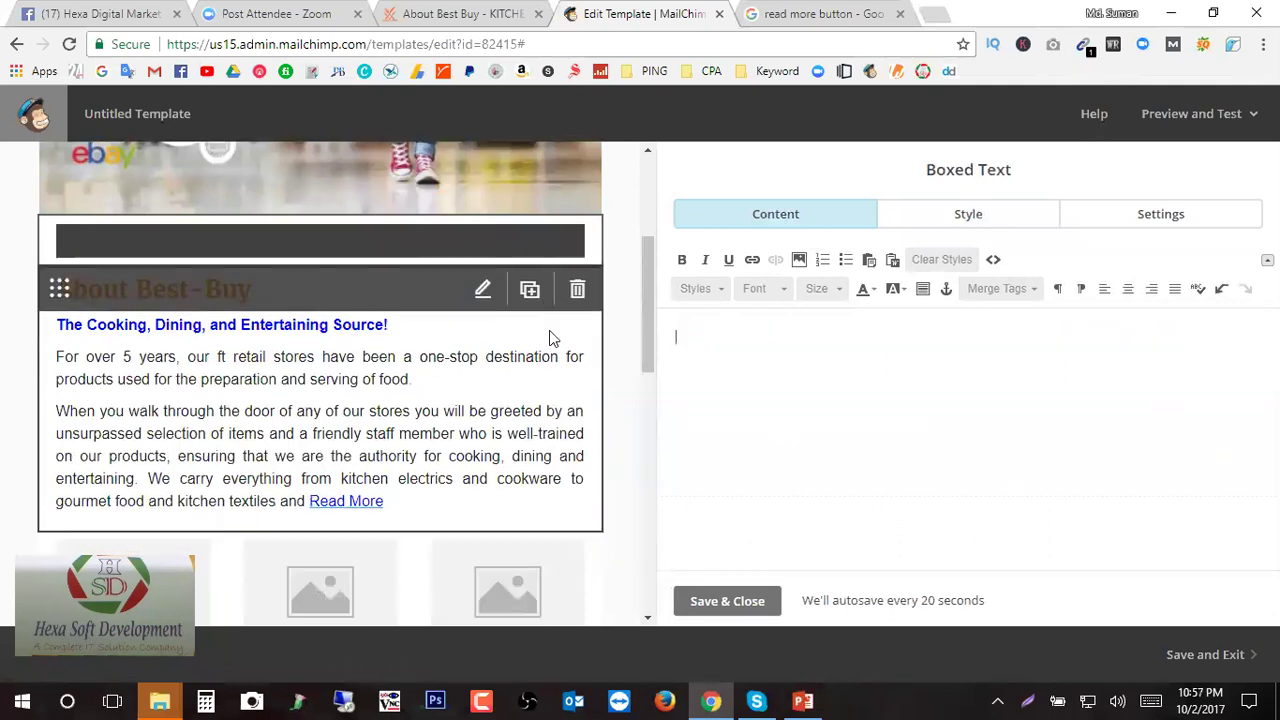
pyautogui.rightClick(700, 350)
pyautogui.click(766, 449)
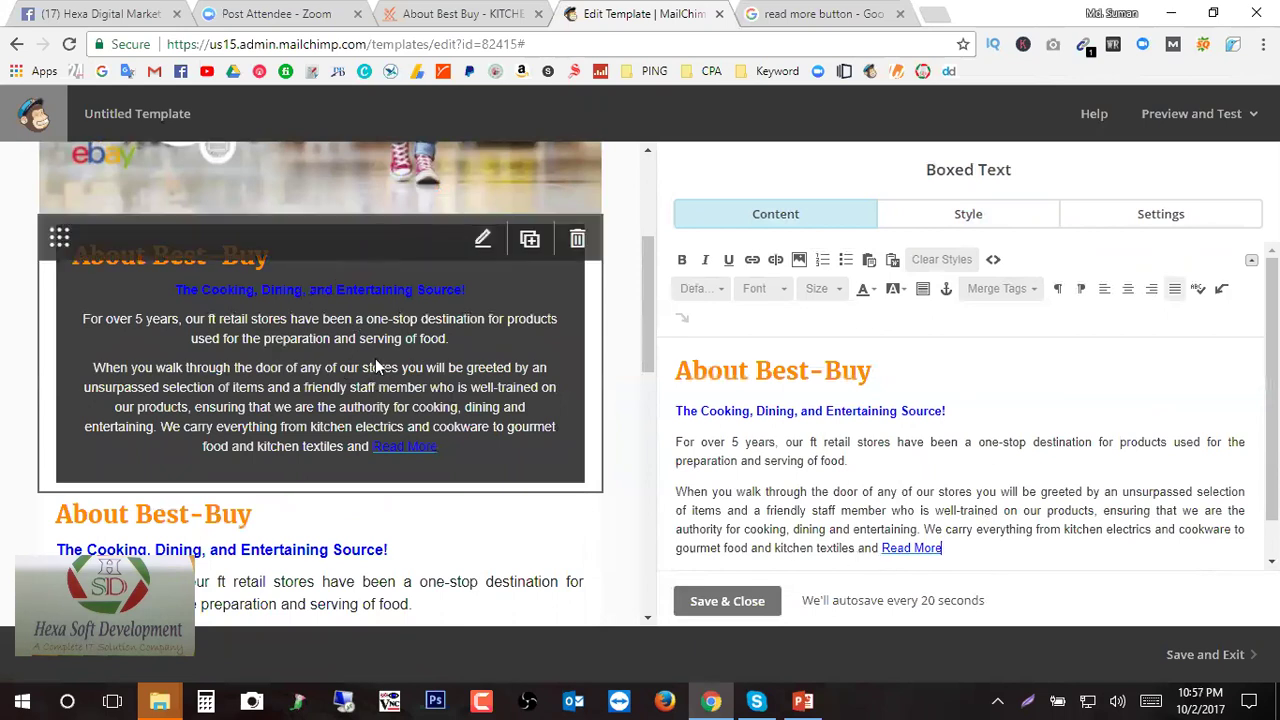
# - Left-align the two body paragraphs in the Boxed Text block's content
pyautogui.moveTo(960, 547); pyautogui.dragTo(626, 429)
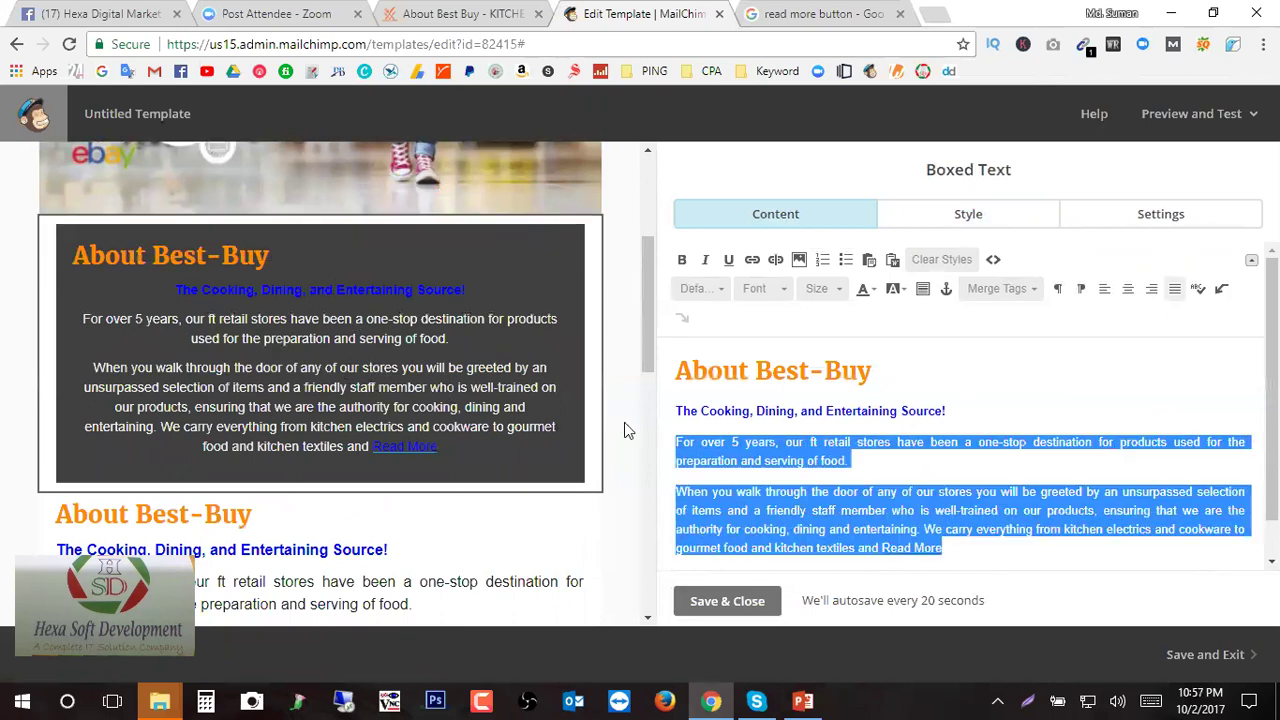
pyautogui.click(1103, 291)
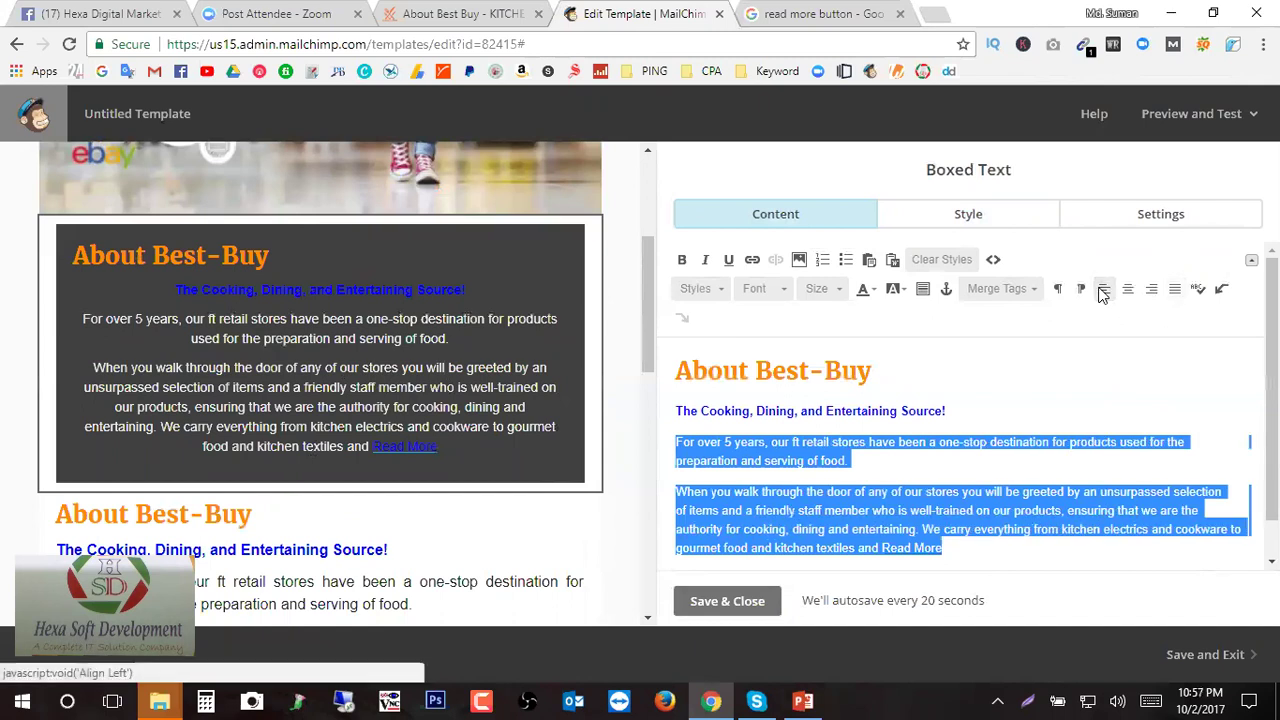
pyautogui.click(992, 500)
# - Set the Boxed Text block's line height to Normal in its text style
pyautogui.moveTo(1000, 552); pyautogui.dragTo(586, 430)
pyautogui.click(980, 219)
pyautogui.scroll(-2, 838, 380)
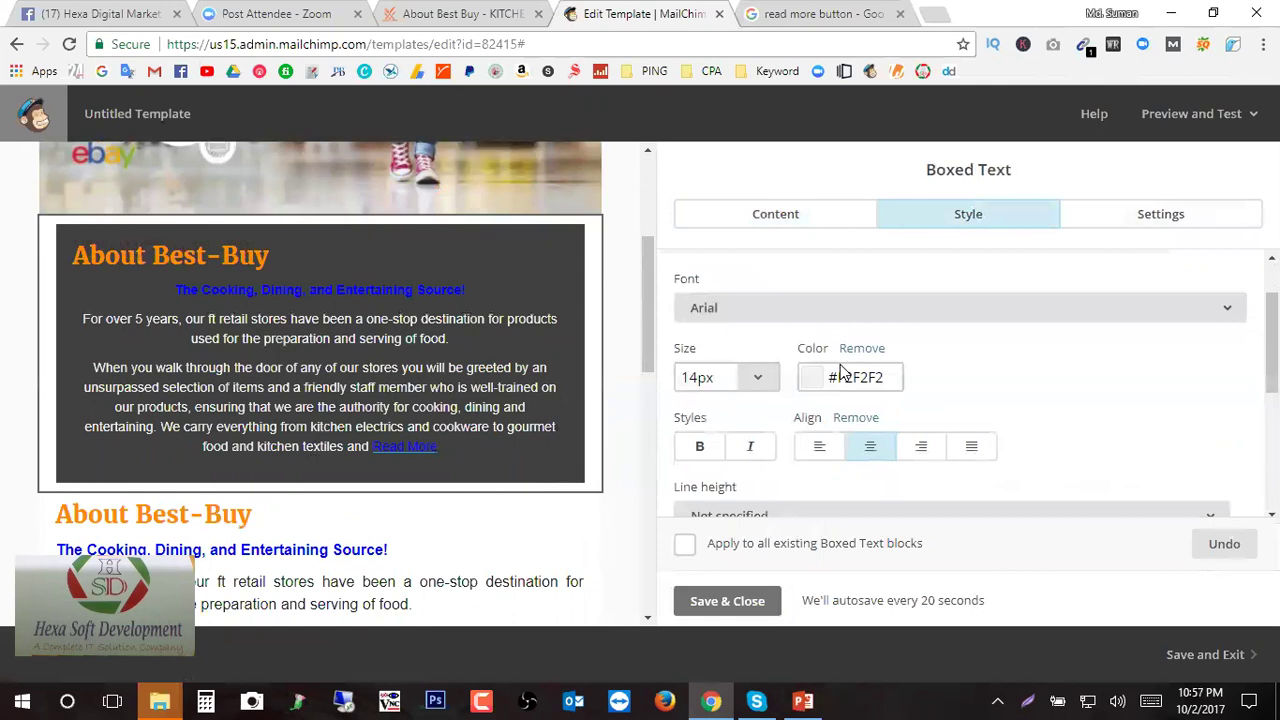
pyautogui.click(842, 408)
pyautogui.click(755, 491)
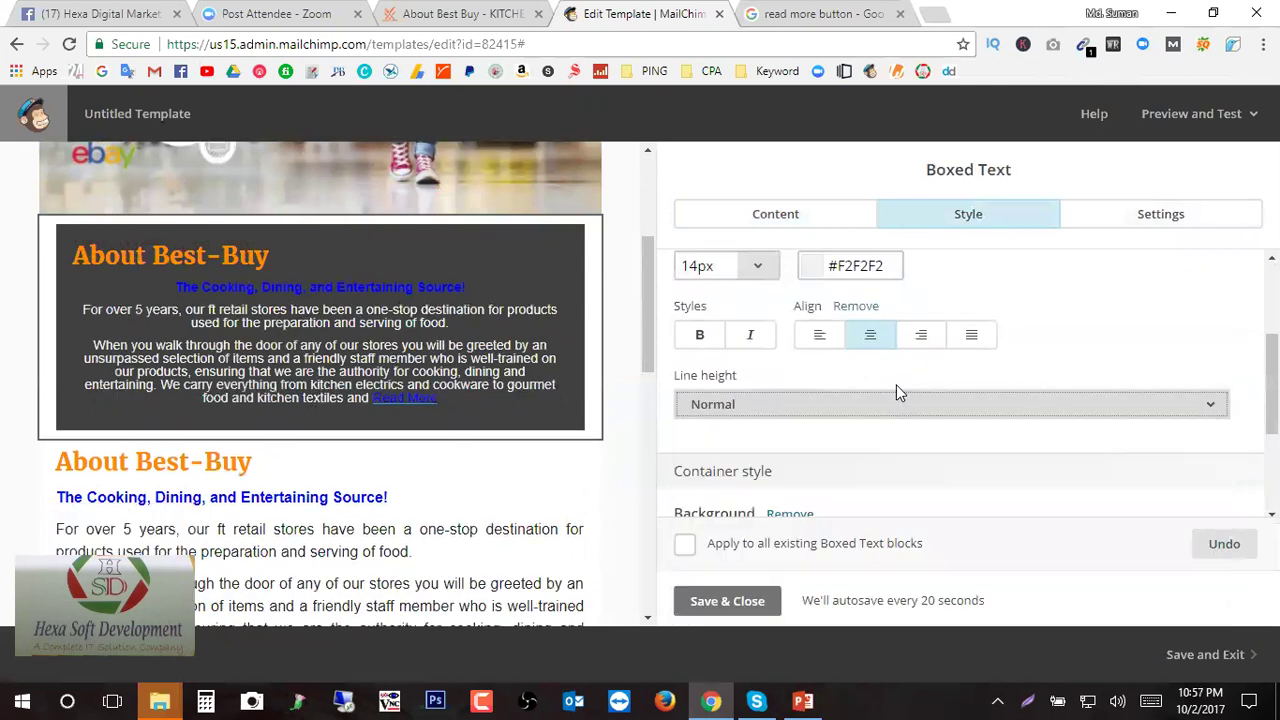
pyautogui.scroll(-2, 800, 380)
# - Examine the Boxed Text block's column setting and its text and container style options
pyautogui.click(1140, 218)
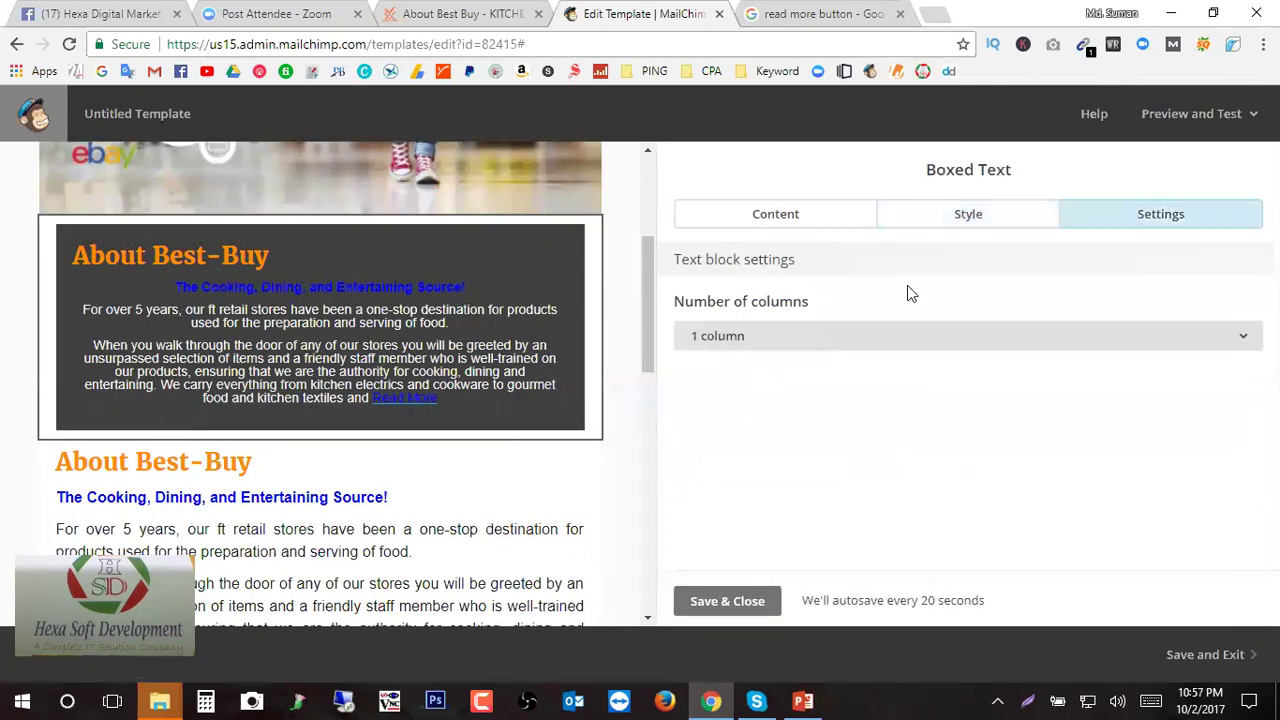
pyautogui.click(779, 214)
pyautogui.click(990, 218)
pyautogui.scroll(5, 943, 347)
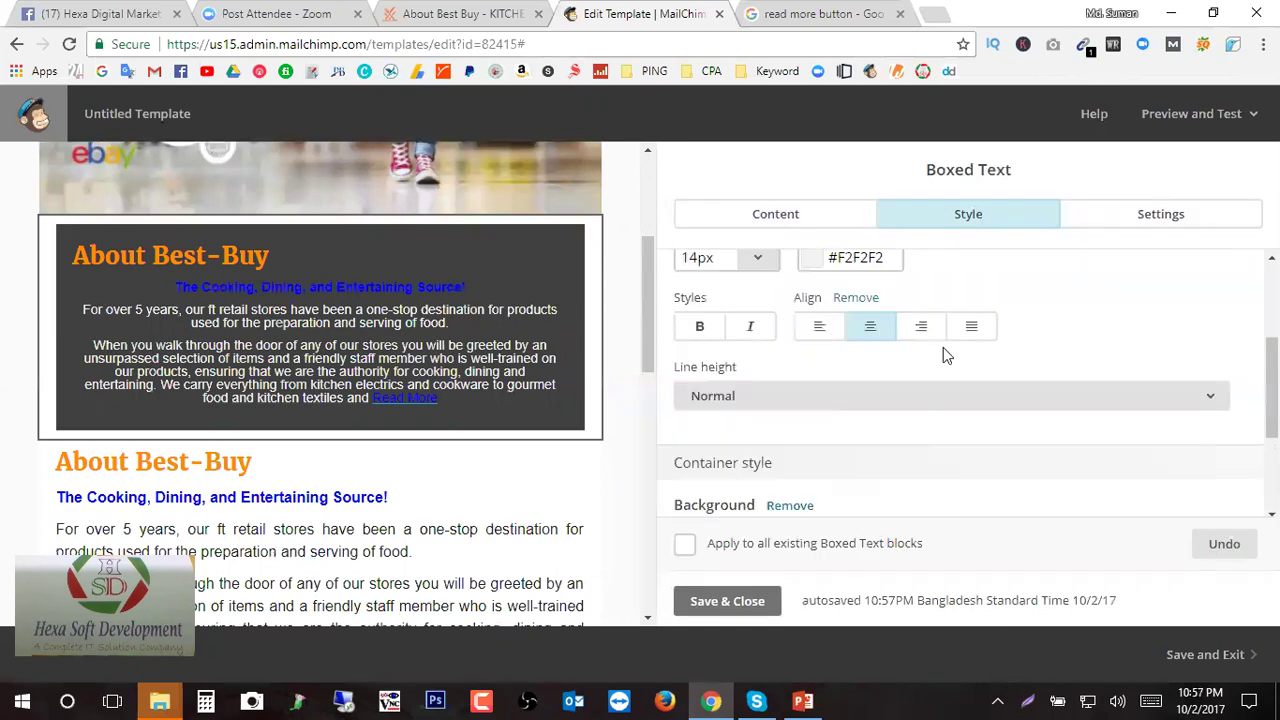
pyautogui.scroll(-5, 943, 347)
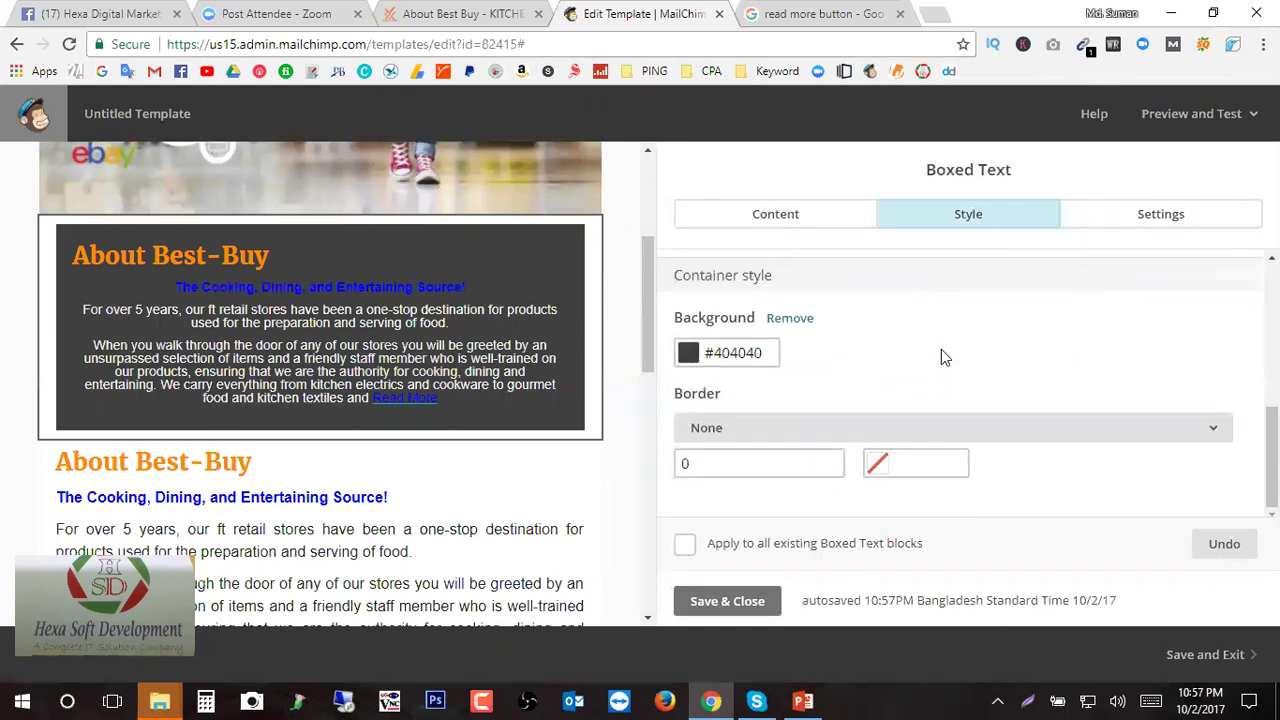
pyautogui.scroll(1, 762, 358)
pyautogui.scroll(2, 488, 335)
pyautogui.scroll(-3, 565, 150)
pyautogui.scroll(1, 508, 192)
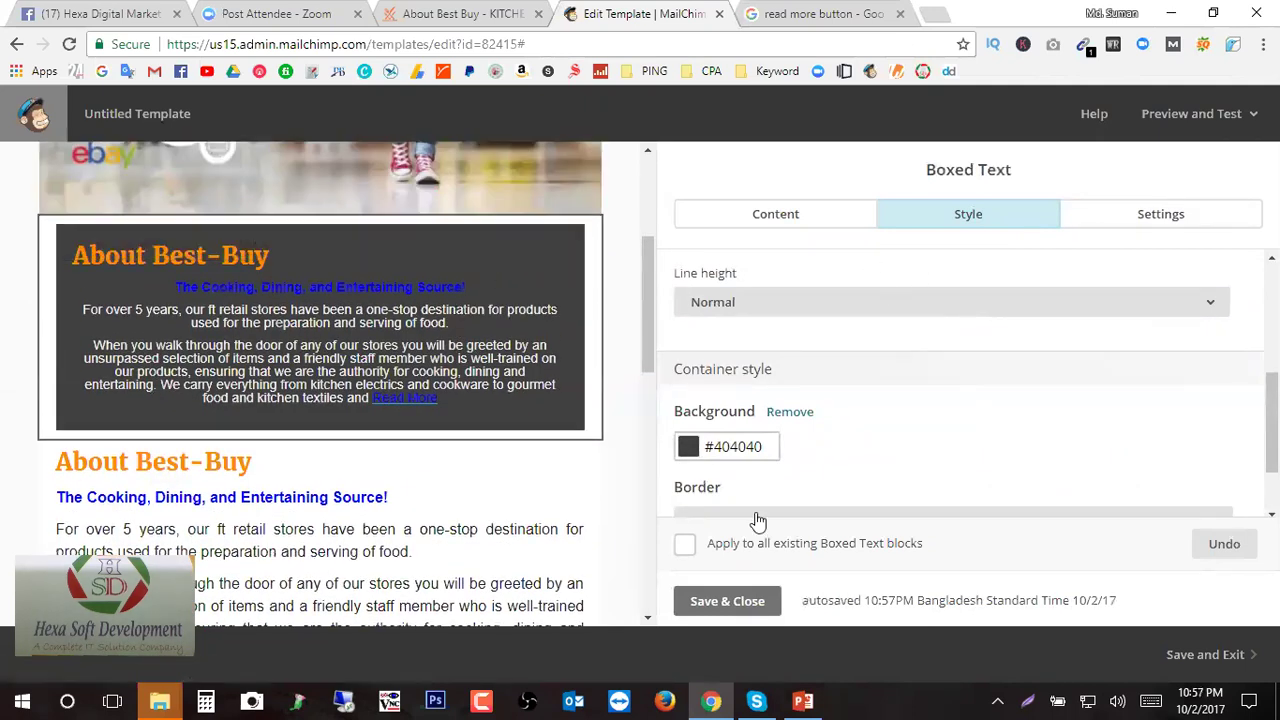
pyautogui.scroll(3, 760, 430)
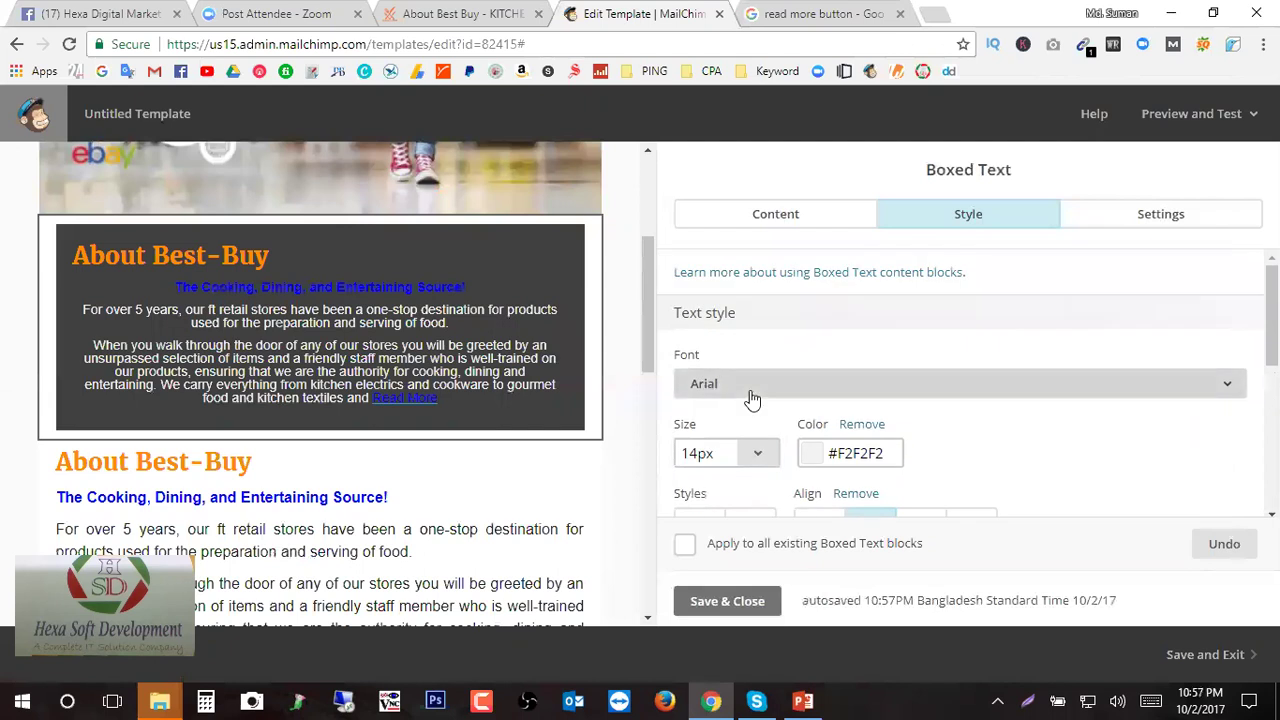
pyautogui.scroll(-1, 751, 400)
pyautogui.scroll(-1, 753, 398)
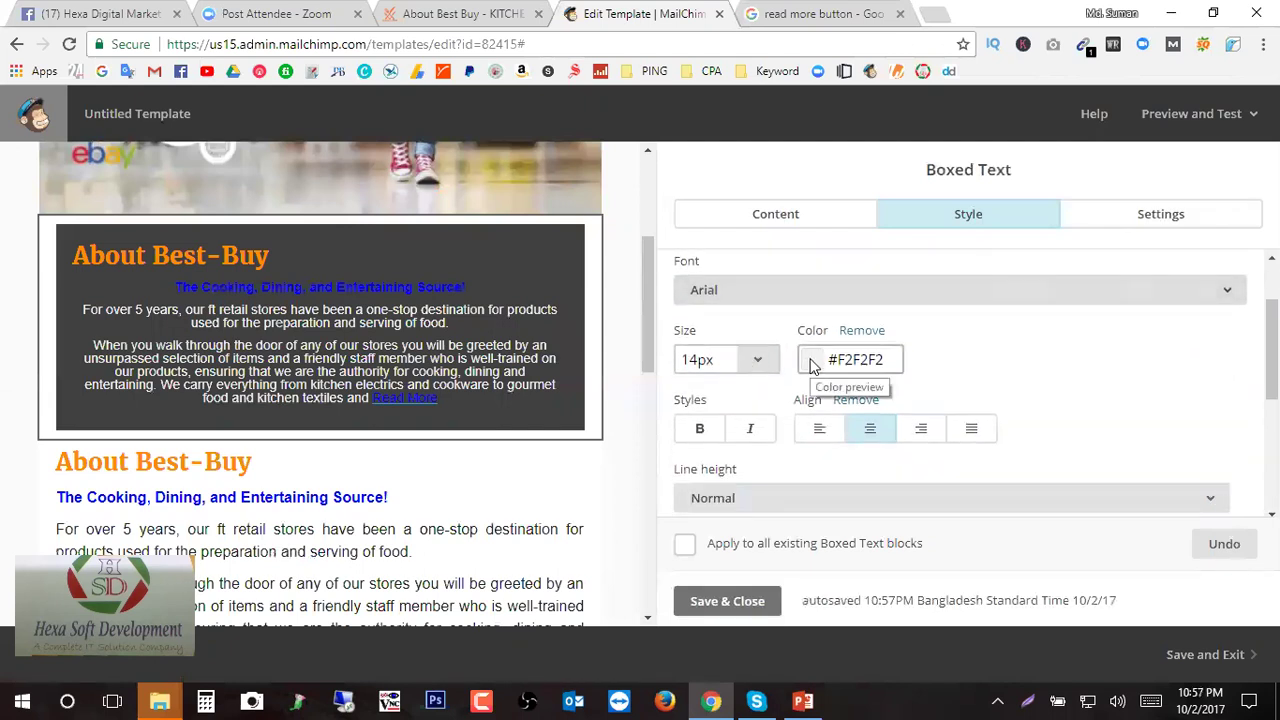
pyautogui.scroll(-2, 760, 365)
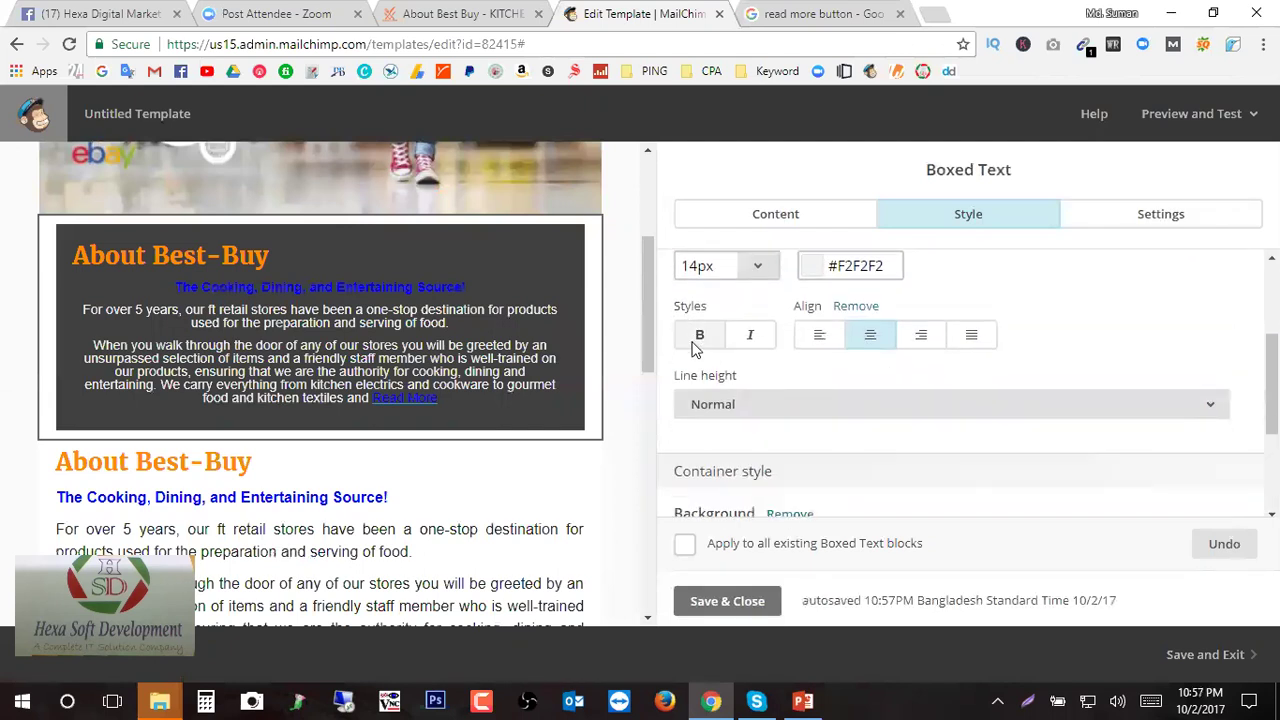
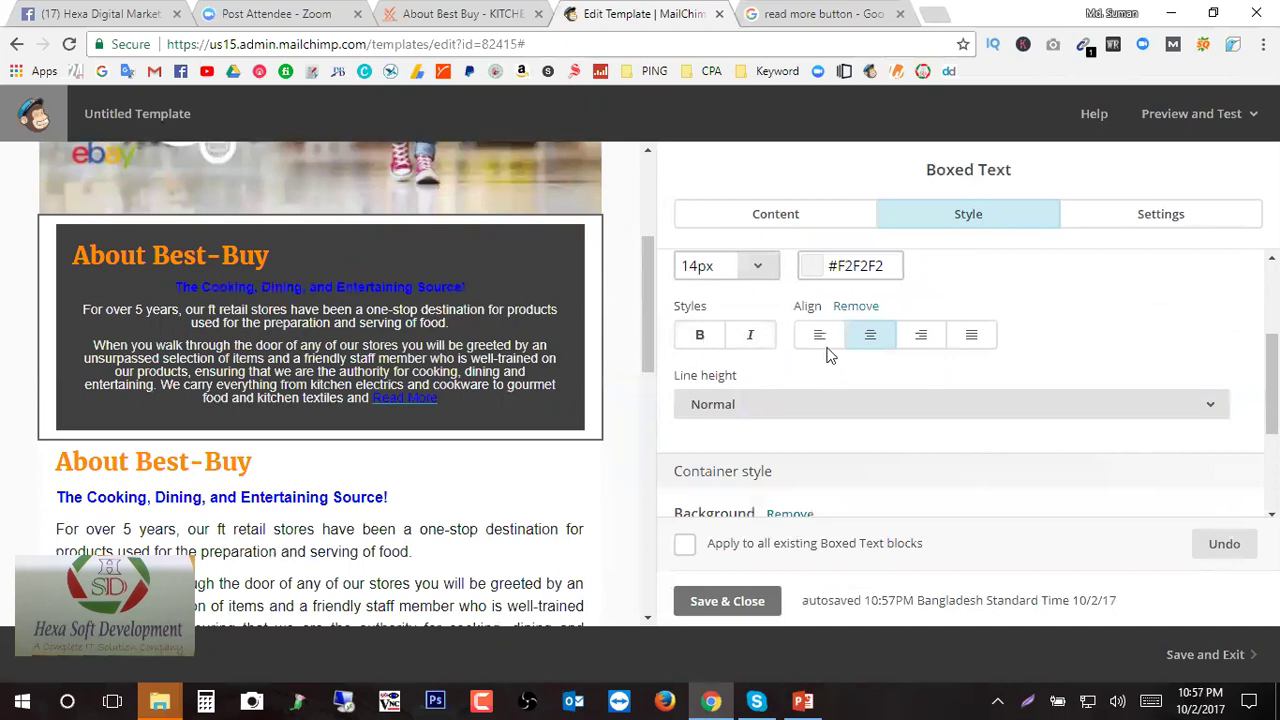
# - Justify the Boxed Text block's text, try 1 1/2 spacing, and set the line height to Slight
pyautogui.click(972, 336)
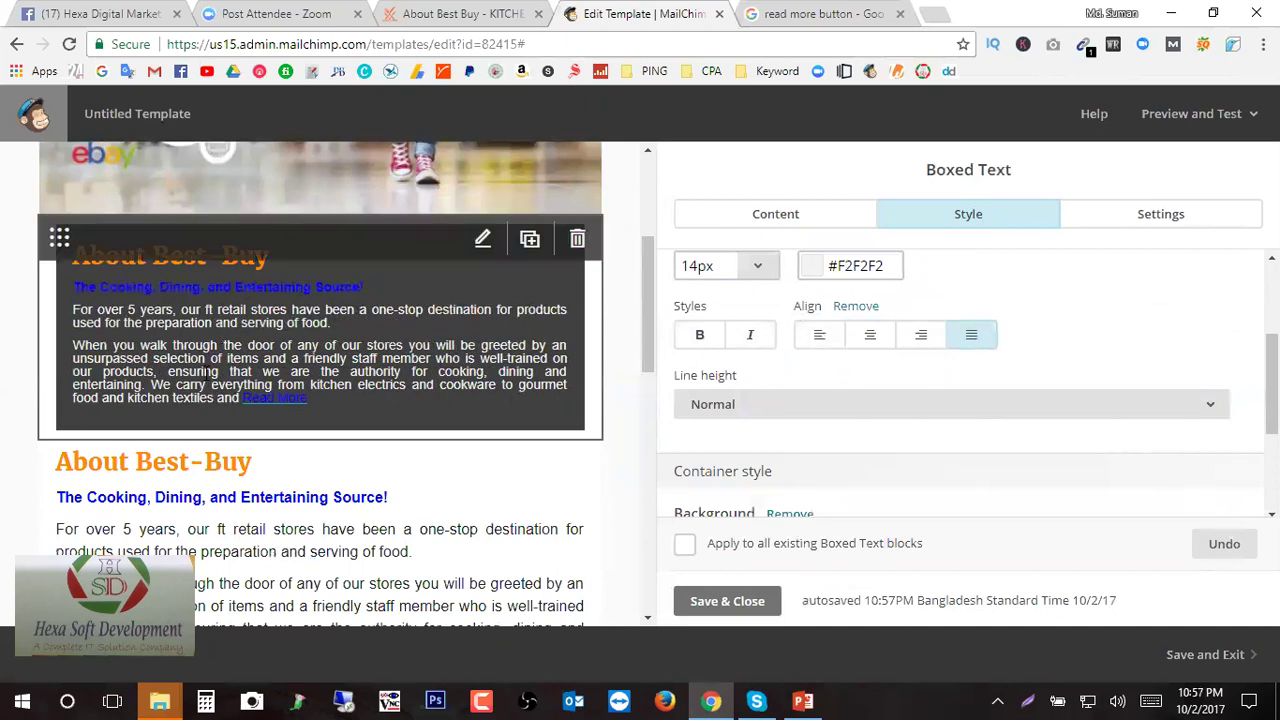
pyautogui.scroll(-1, 900, 375)
pyautogui.click(851, 318)
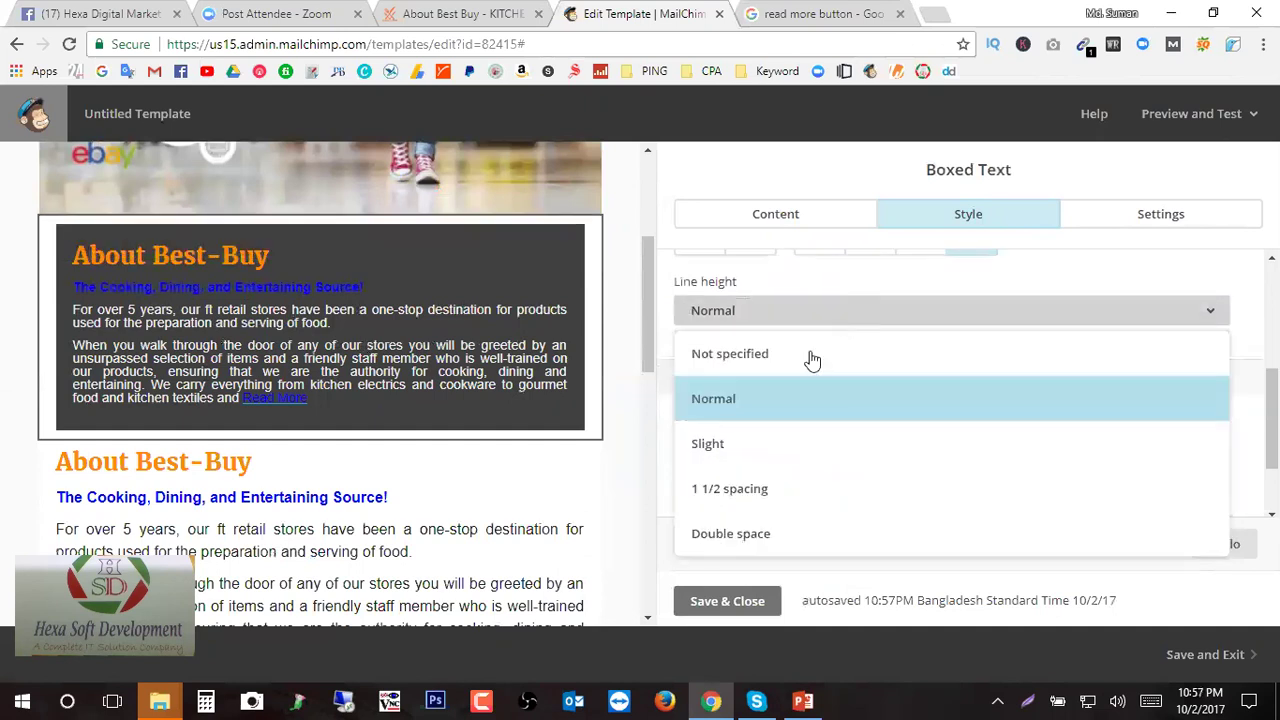
pyautogui.click(746, 490)
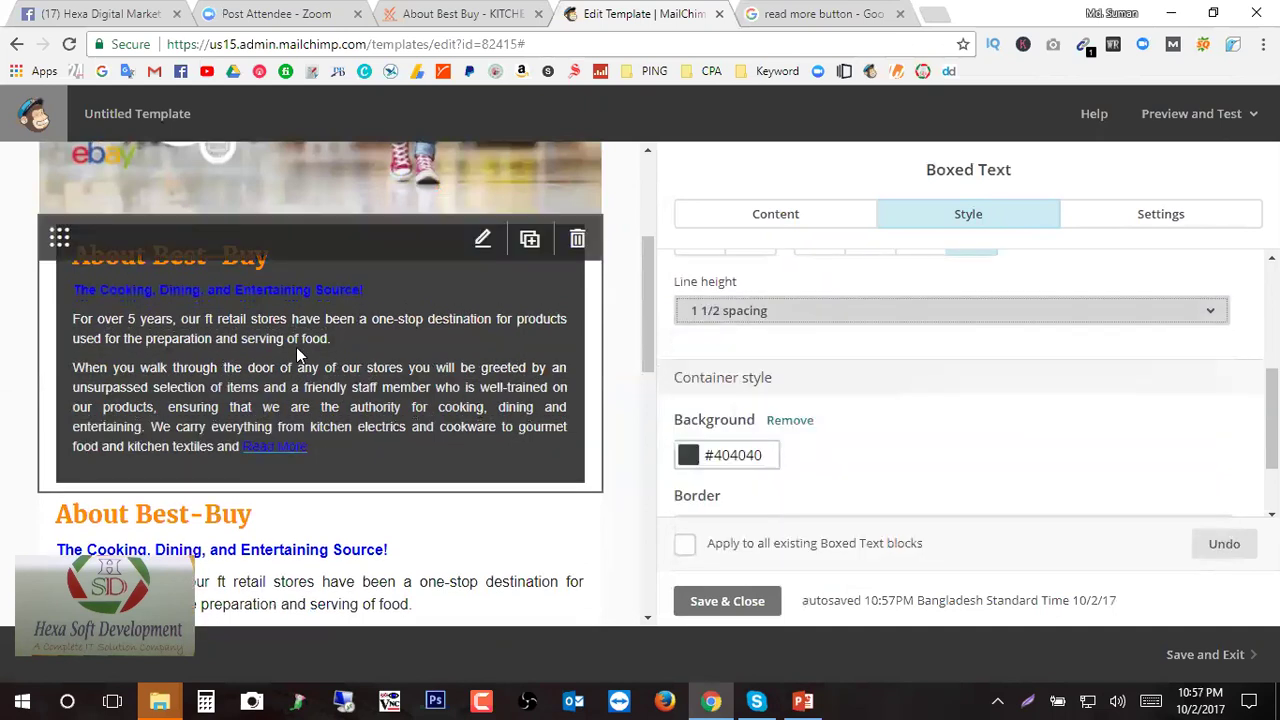
pyautogui.click(851, 316)
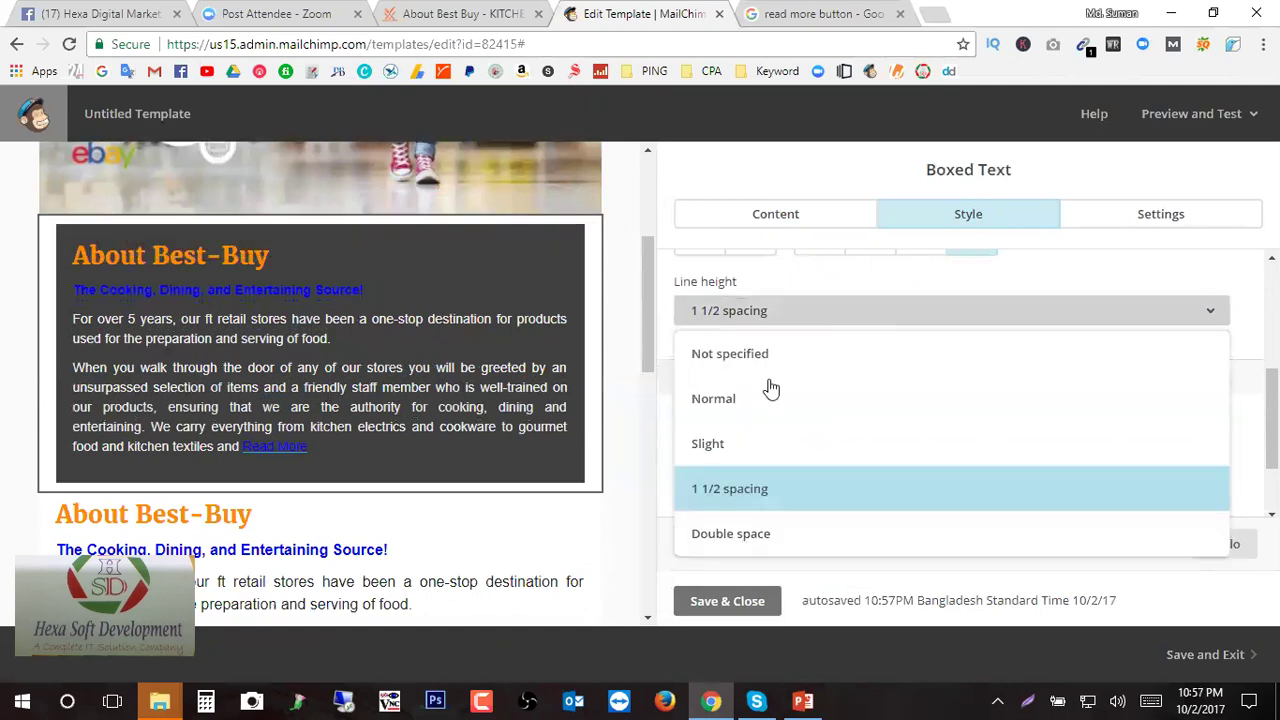
pyautogui.click(729, 446)
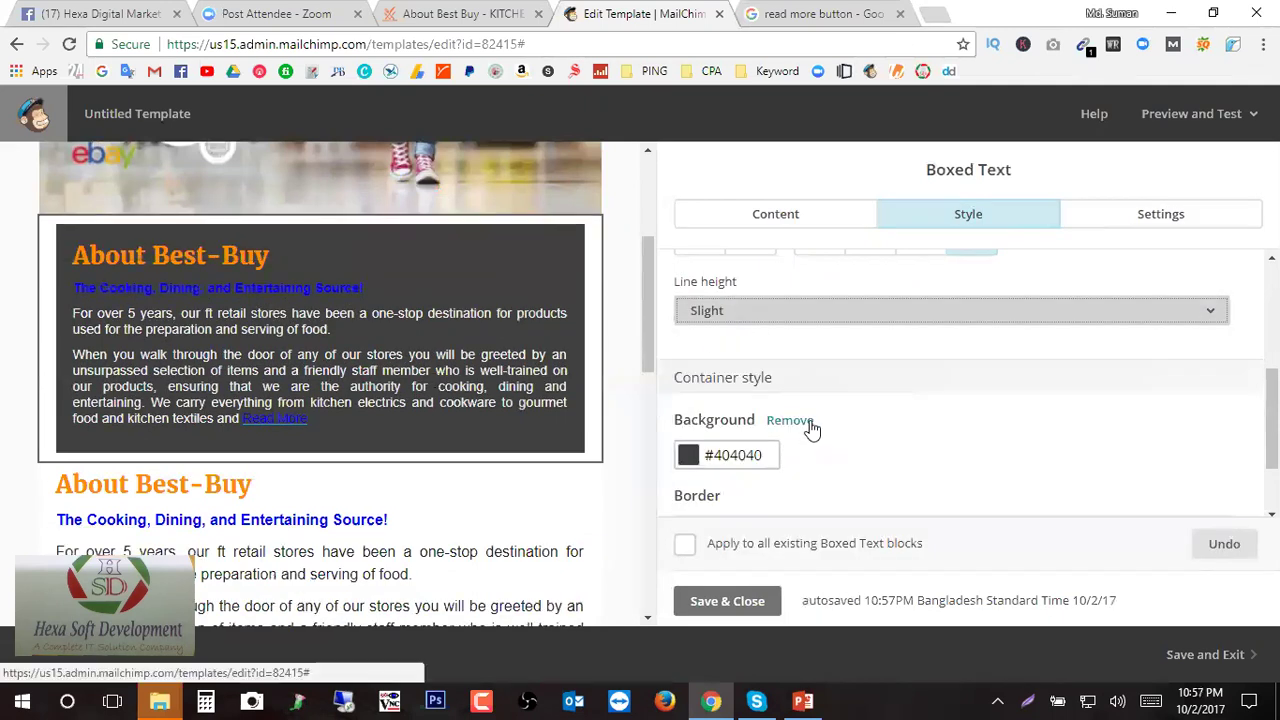
# - Try the background colours #a30404, #a39103 and #b1b1b1 on the Boxed Text block's container
pyautogui.scroll(-1, 808, 428)
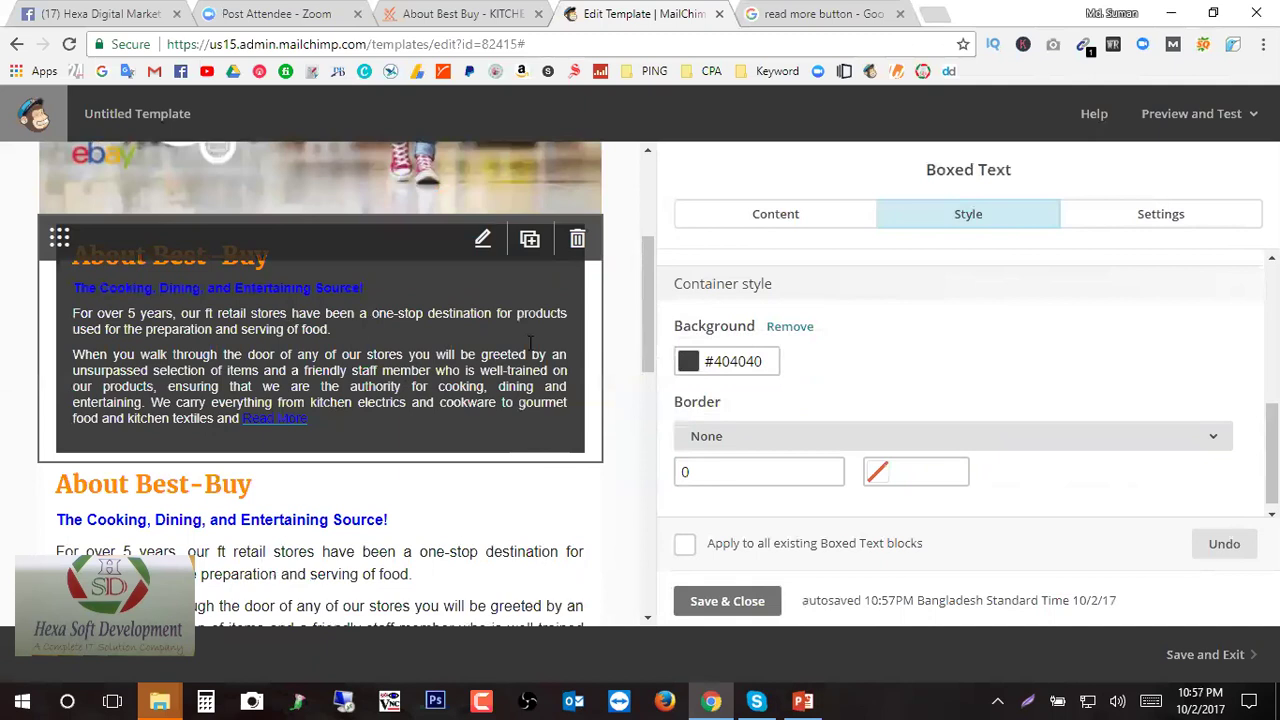
pyautogui.scroll(-1, 688, 360)
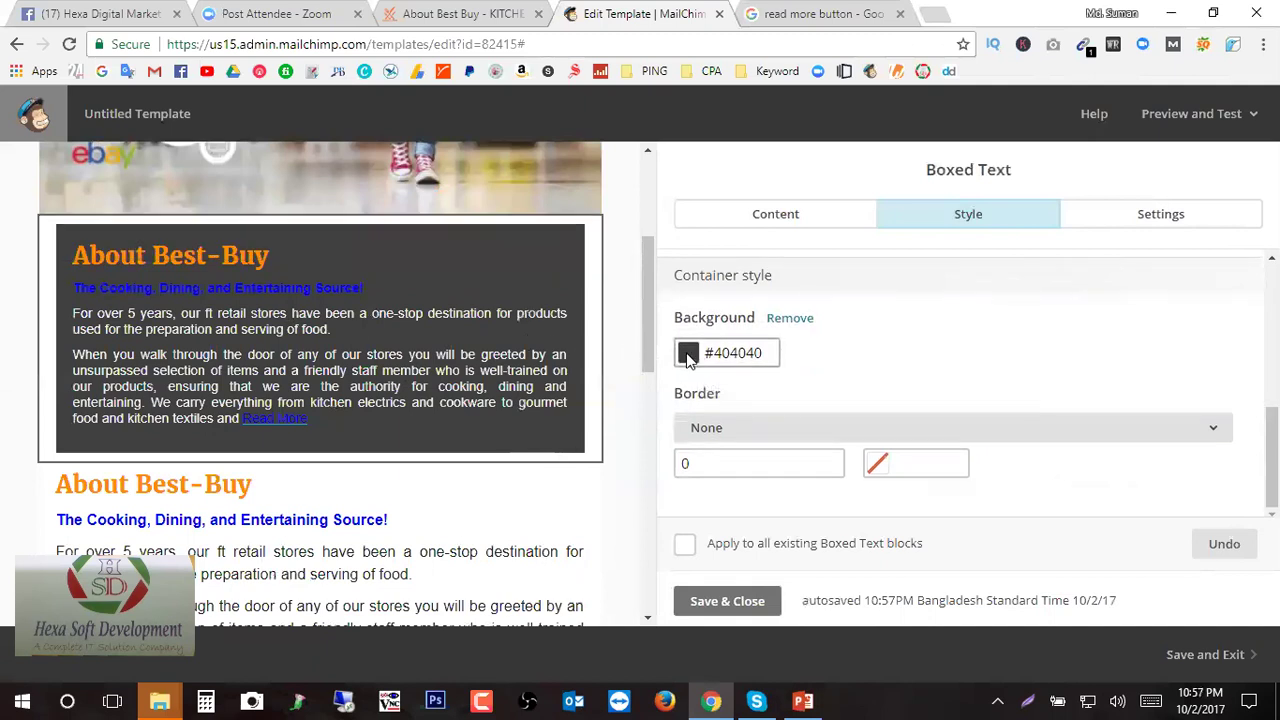
pyautogui.click(688, 356)
pyautogui.moveTo(692, 437); pyautogui.dragTo(821, 328)
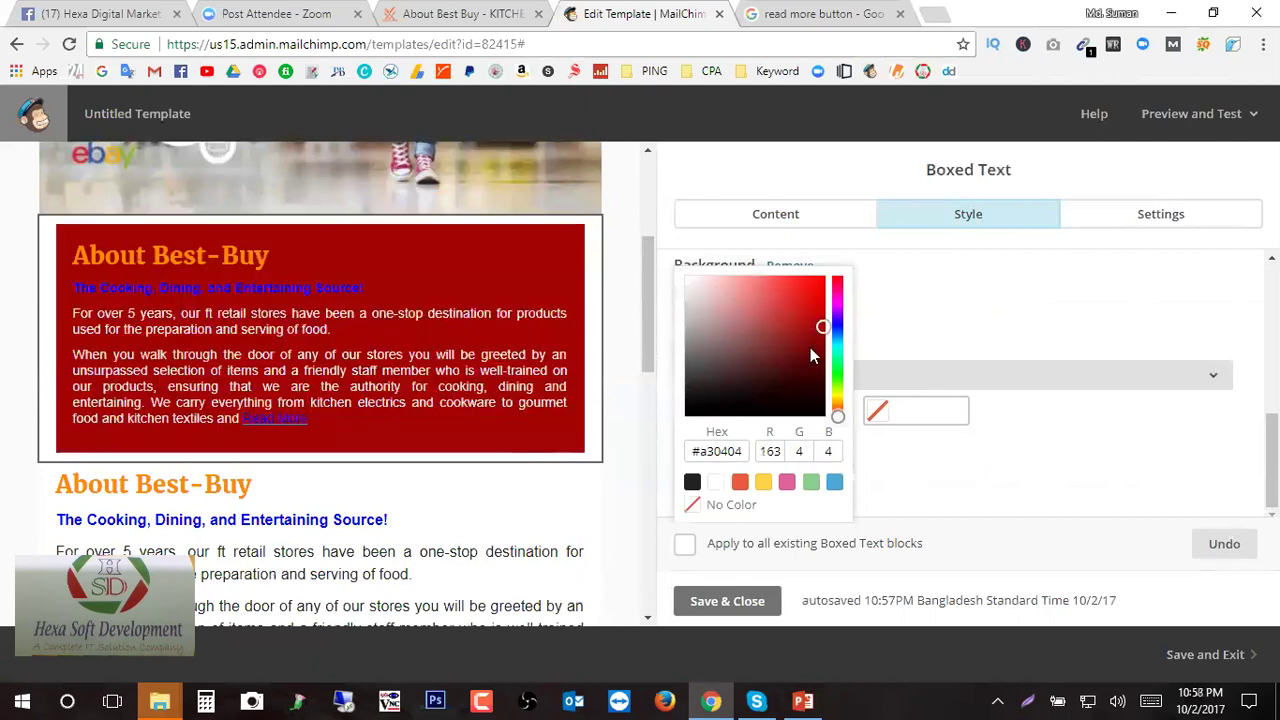
pyautogui.moveTo(838, 412)
pyautogui.mouseDown()
pyautogui.moveTo(837, 363)
pyautogui.moveTo(828, 400)
pyautogui.mouseUp()
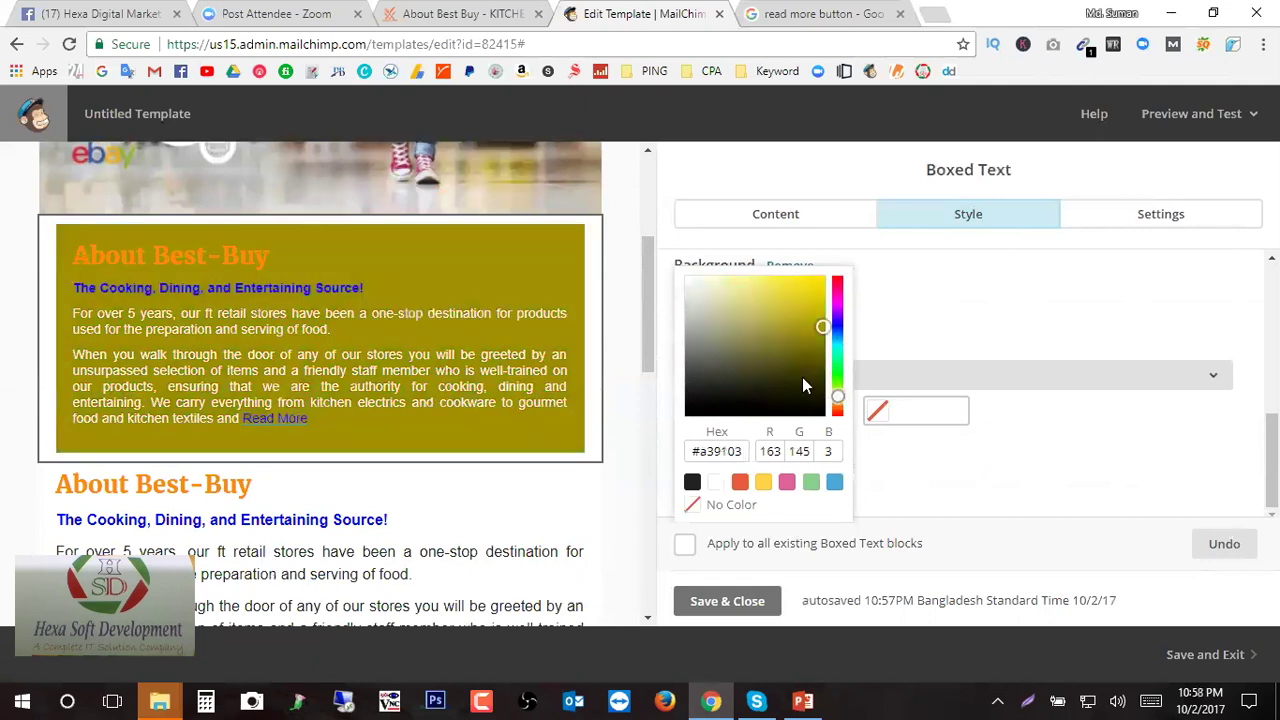
pyautogui.moveTo(824, 324); pyautogui.dragTo(681, 312)
pyautogui.click(728, 355)
pyautogui.click(1022, 311)
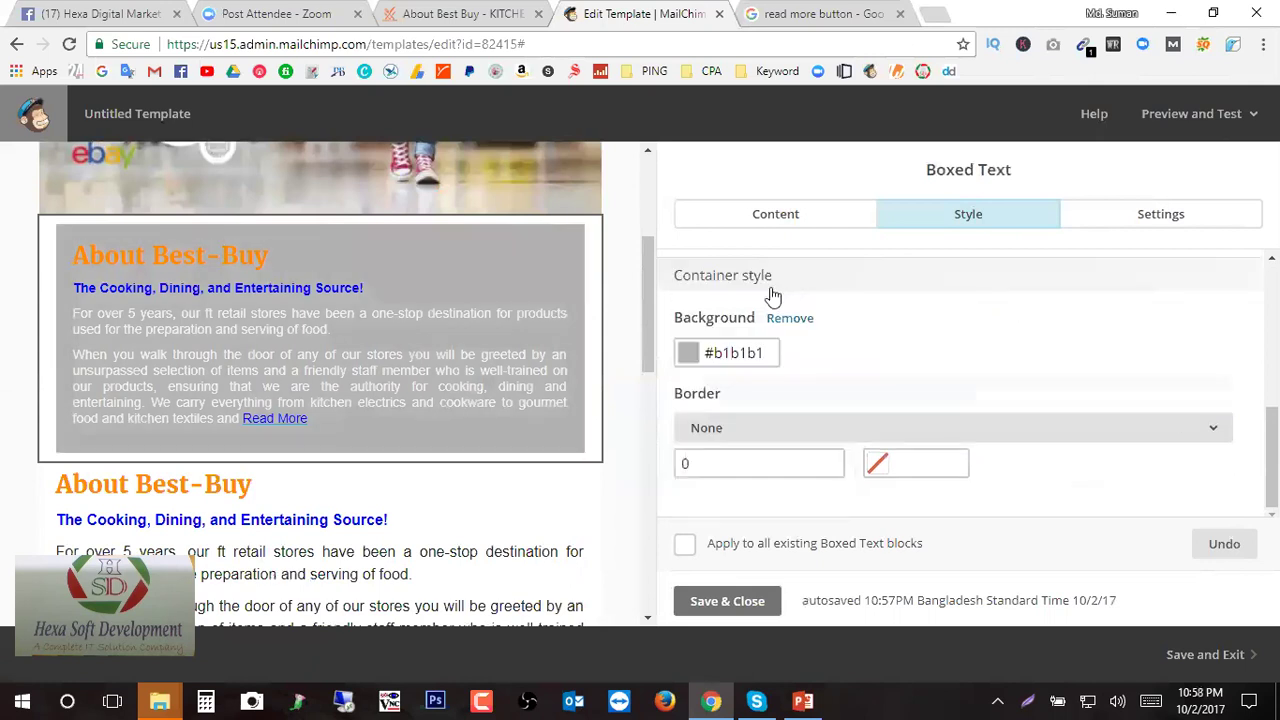
# - Remove the background colour from the Boxed Text block's container and check the block against its text style settings
pyautogui.click(788, 319)
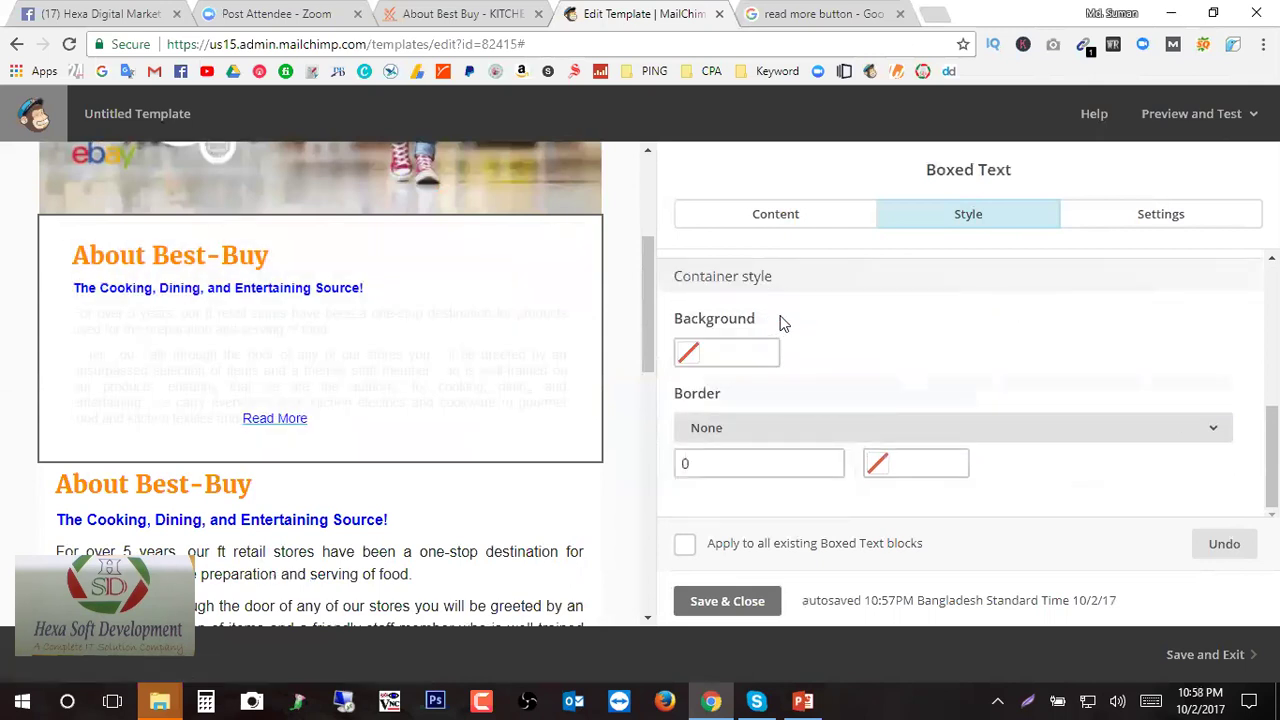
pyautogui.scroll(3, 748, 282)
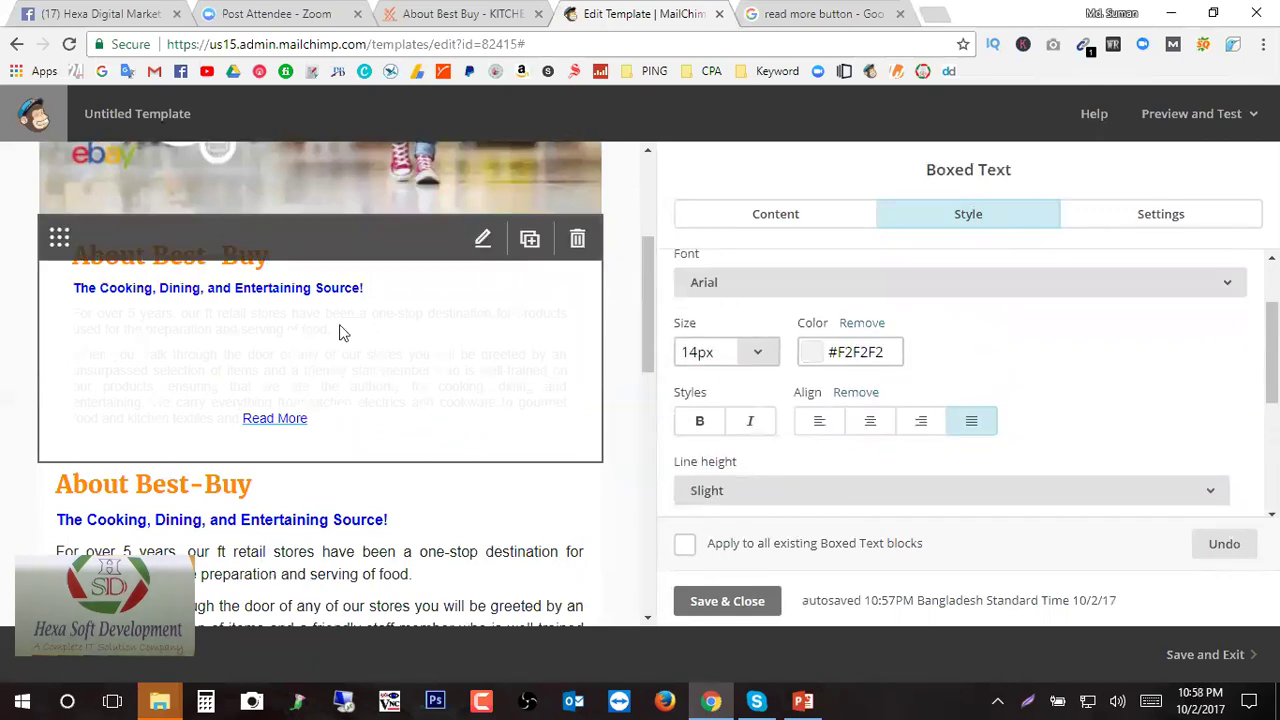
pyautogui.scroll(-2, 600, 362)
pyautogui.scroll(3, 403, 337)
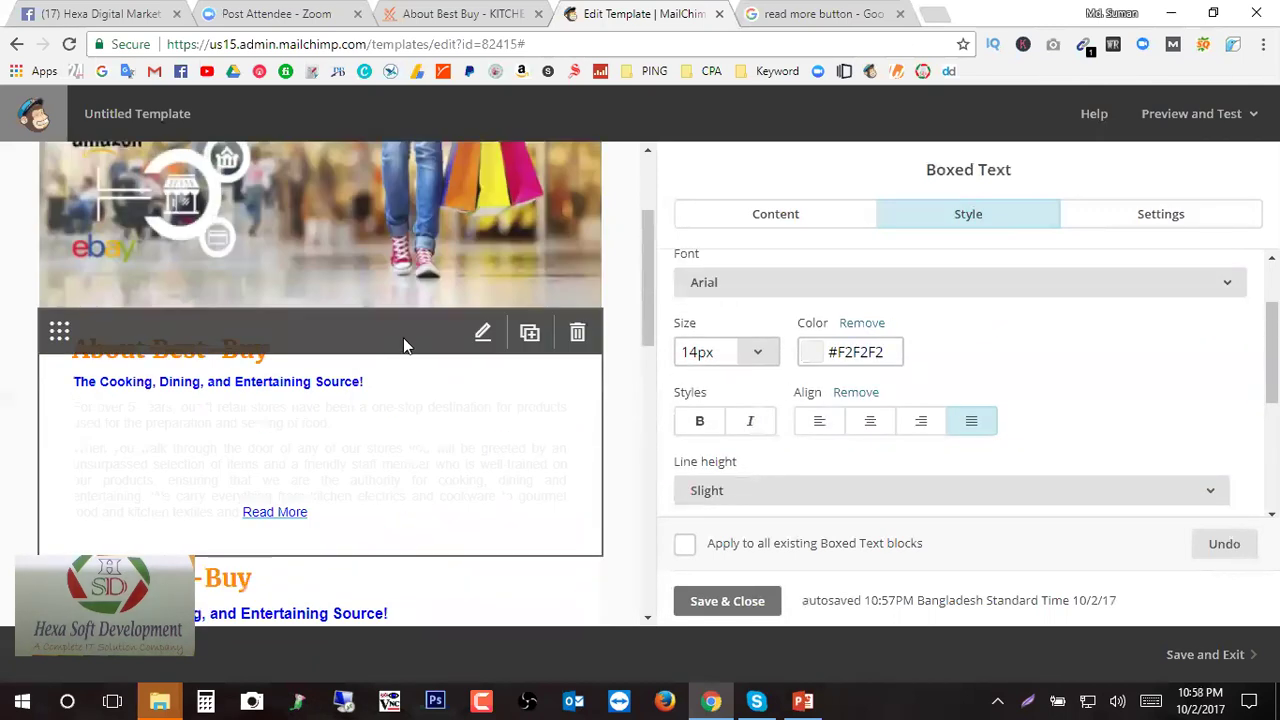
# - Colour the Boxed Text block's two body paragraphs black
pyautogui.click(792, 226)
pyautogui.click(960, 552)
pyautogui.moveTo(944, 548); pyautogui.dragTo(657, 434)
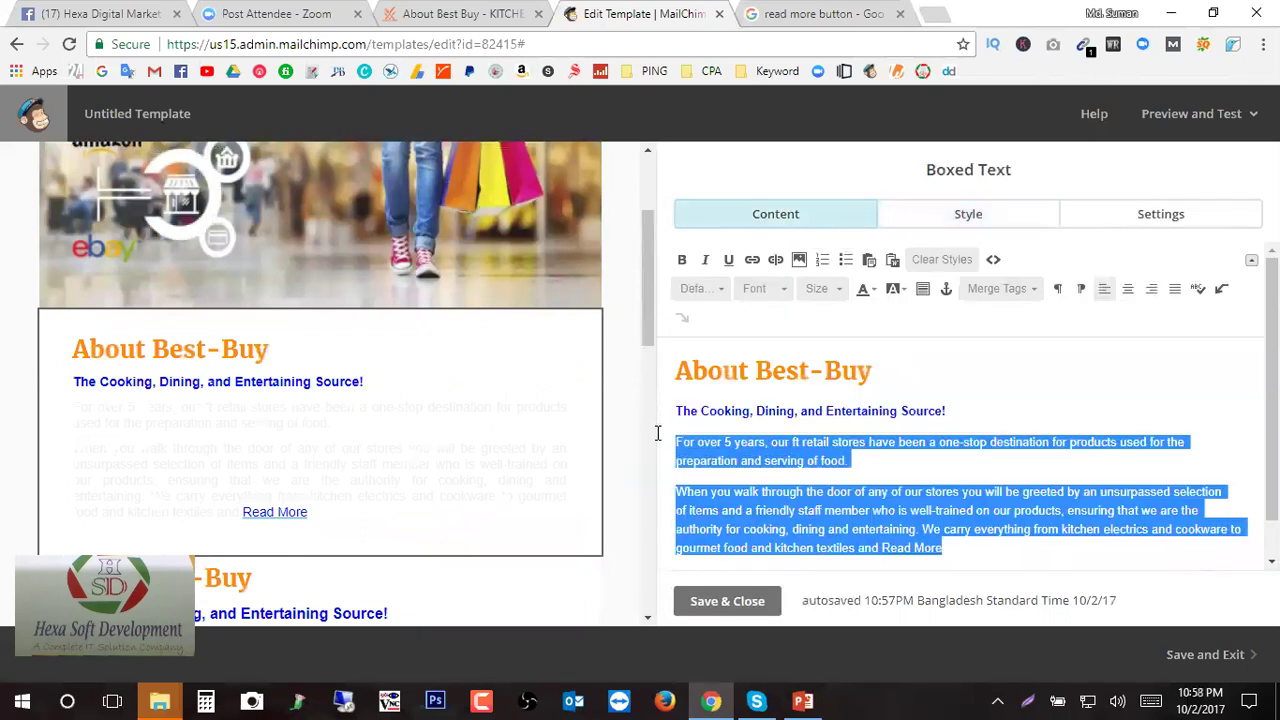
pyautogui.click(875, 290)
pyautogui.click(870, 338)
pyautogui.click(771, 472)
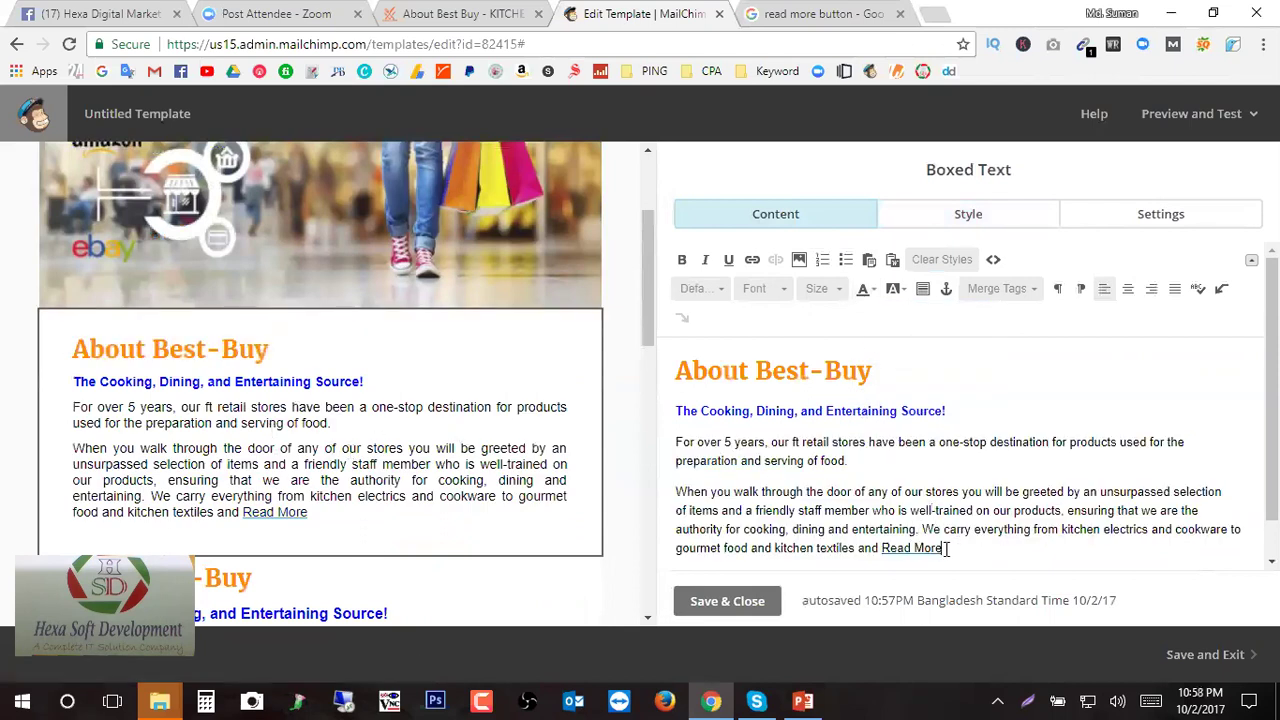
# - Colour the Read More link in the Boxed Text block blue
pyautogui.moveTo(945, 549); pyautogui.dragTo(880, 548)
pyautogui.click(875, 290)
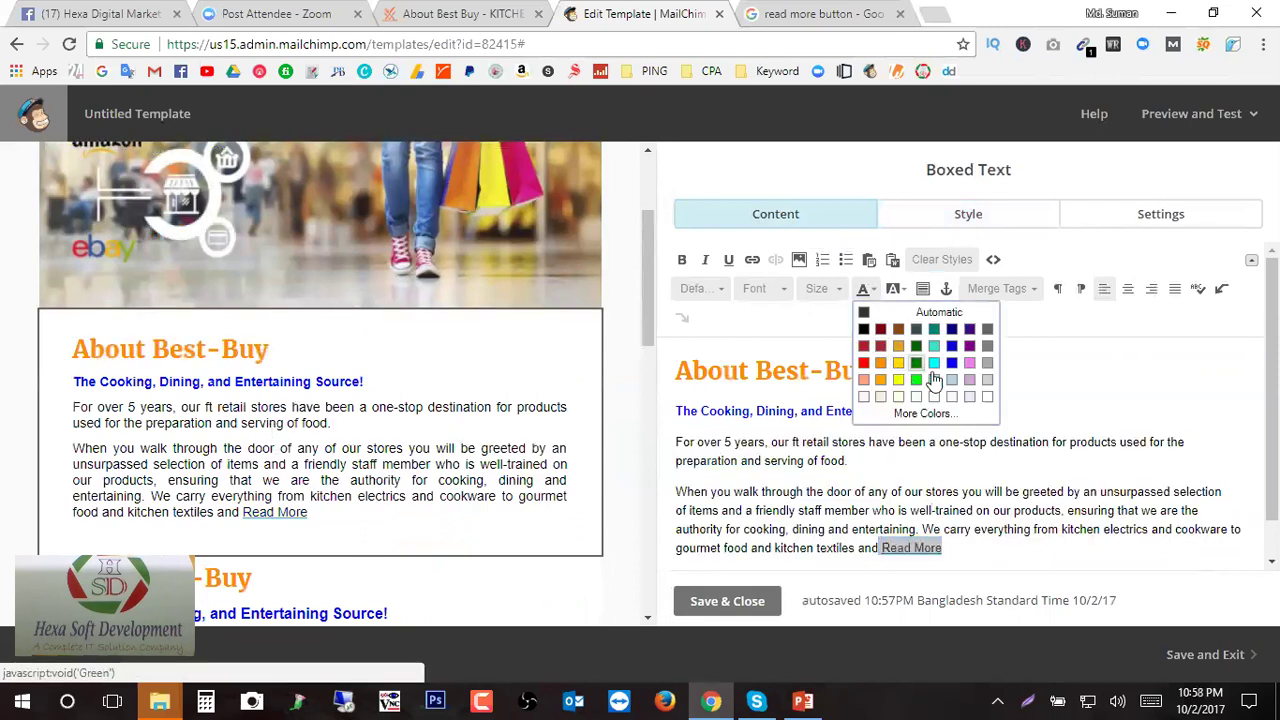
pyautogui.click(968, 374)
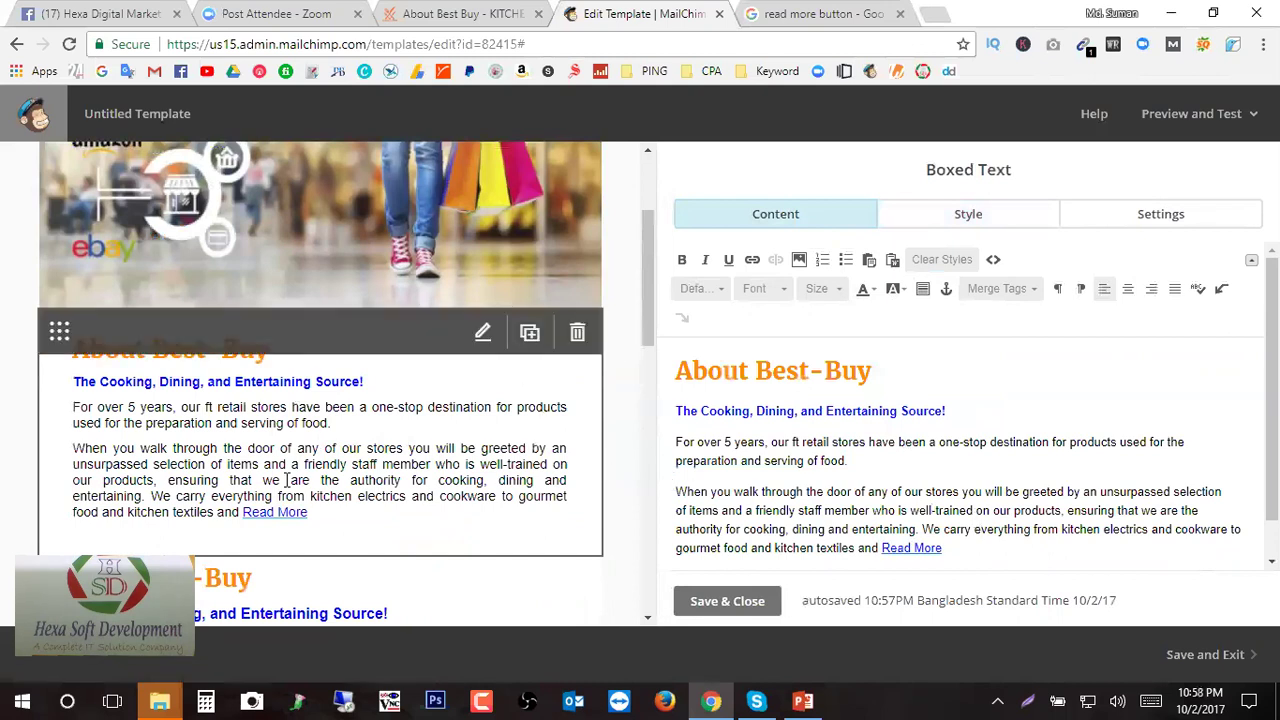
# - Examine the border line styles available for the Boxed Text block's container
pyautogui.click(968, 216)
pyautogui.scroll(-2, 873, 348)
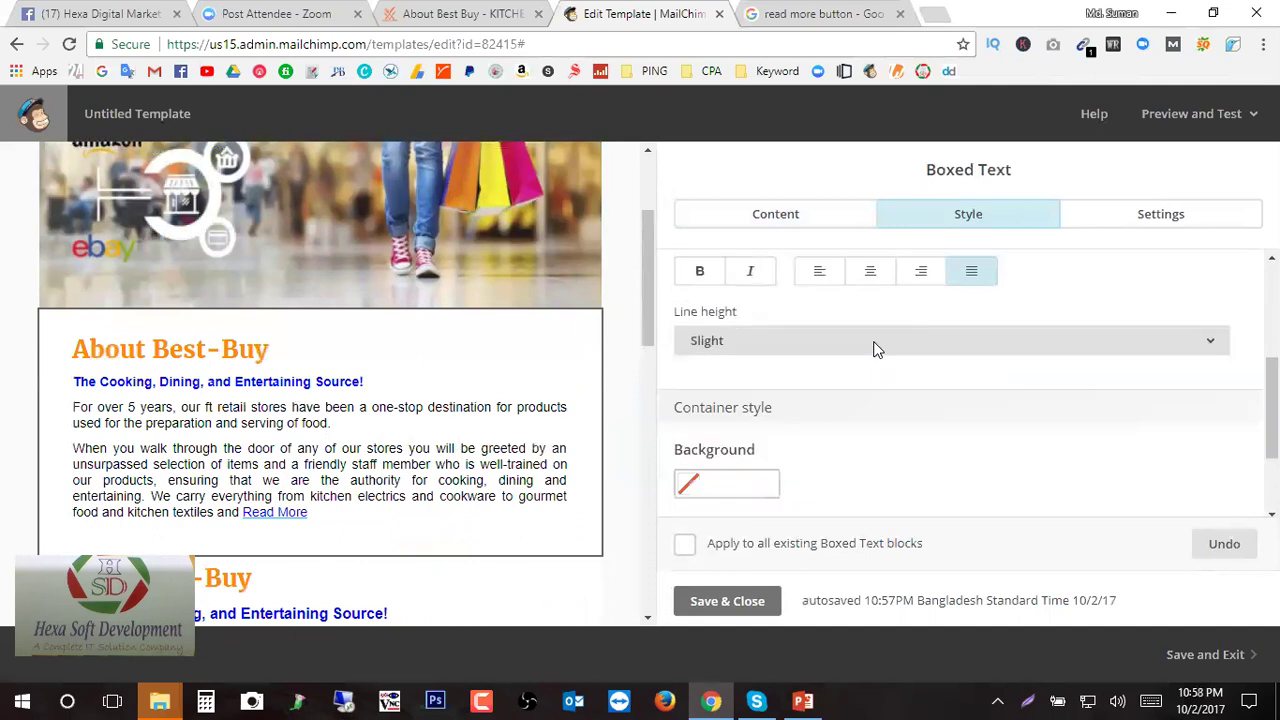
pyautogui.scroll(-1, 860, 365)
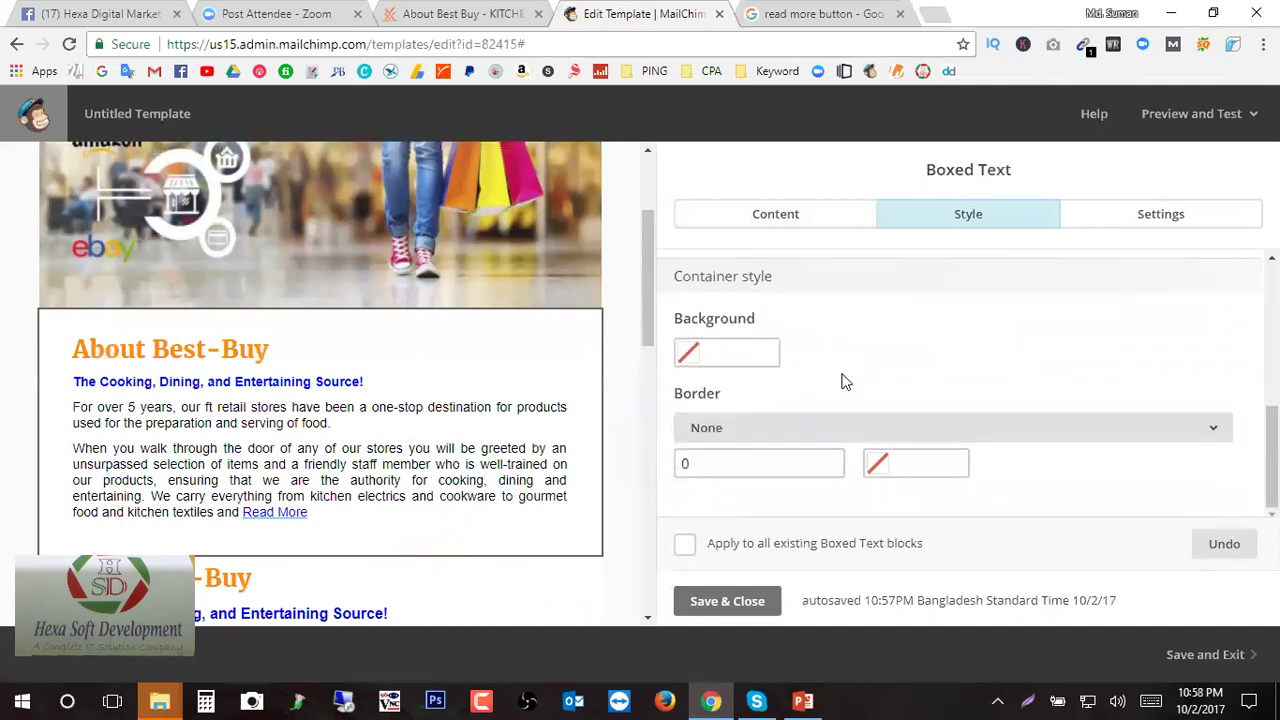
pyautogui.click(1013, 435)
pyautogui.scroll(-1, 926, 357)
pyautogui.scroll(1, 928, 348)
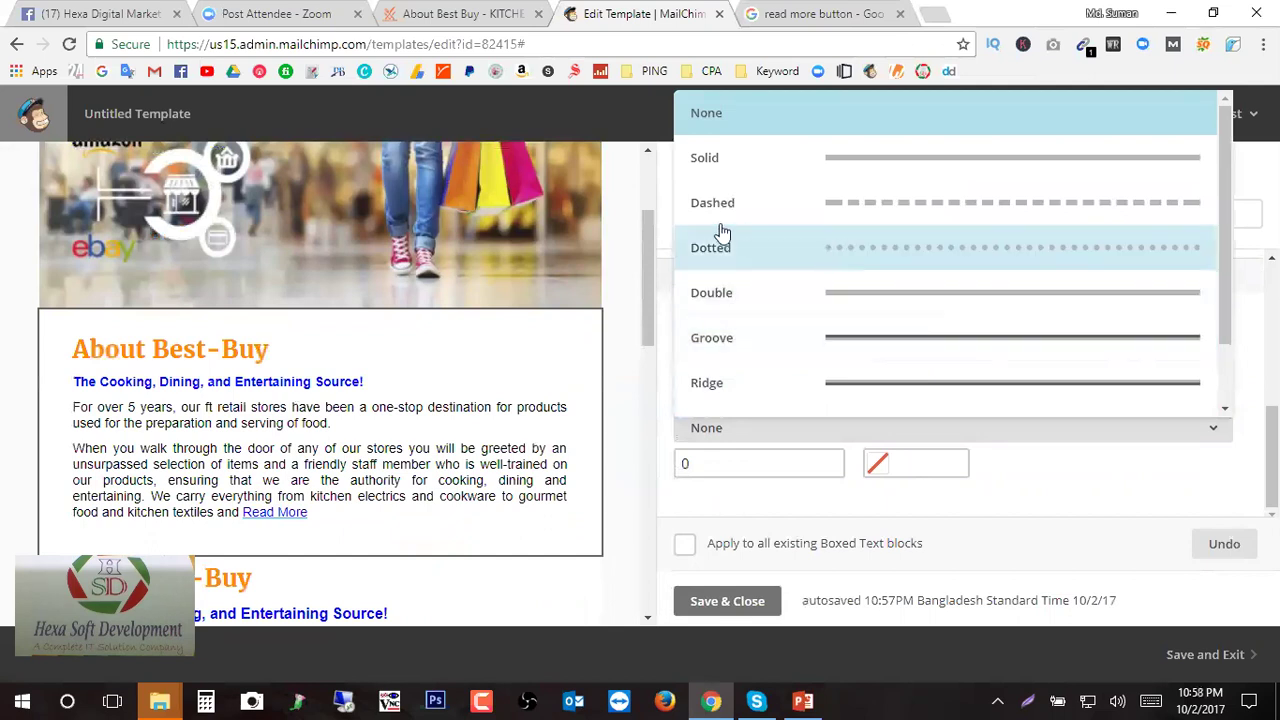
pyautogui.press('Escape')
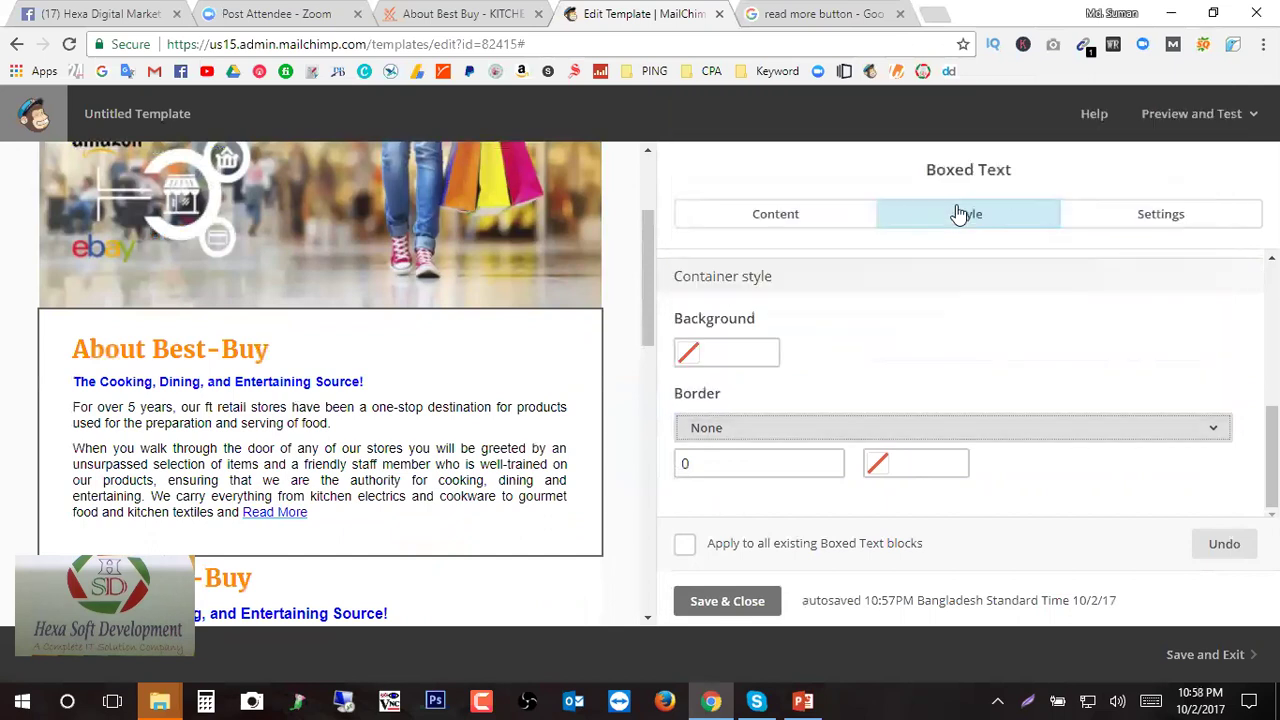
pyautogui.click(820, 425)
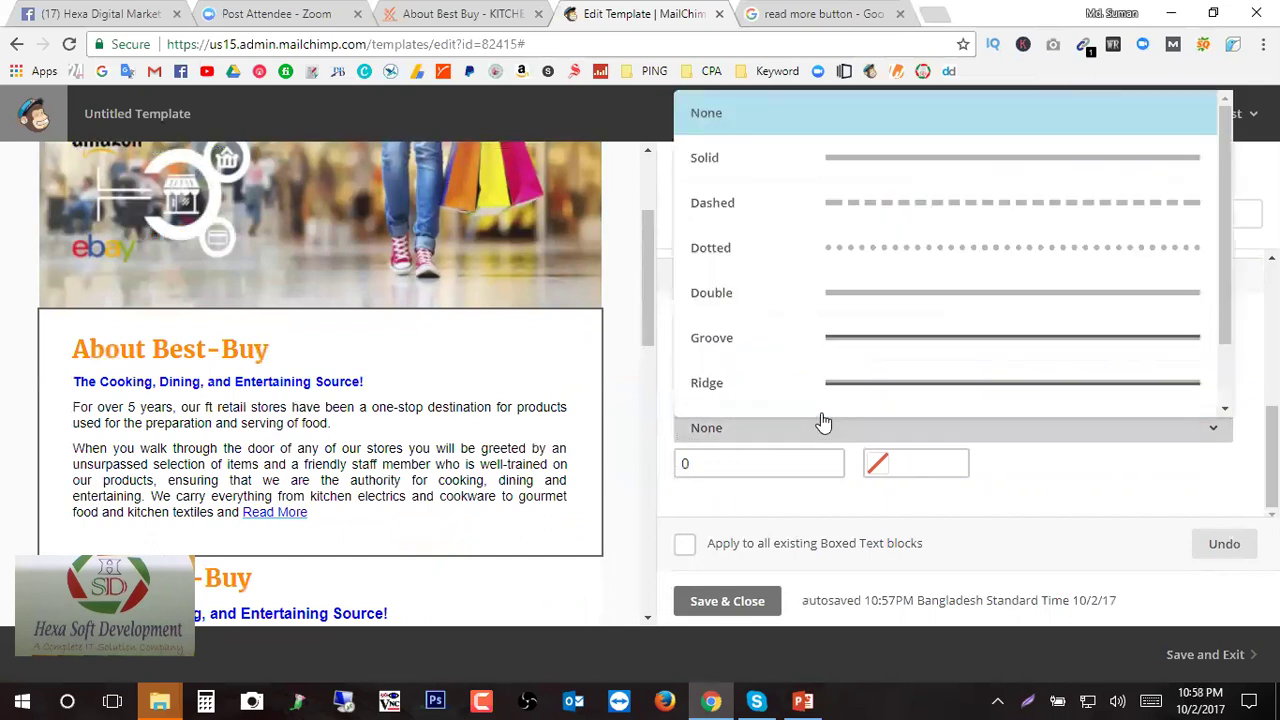
pyautogui.press('Escape')
pyautogui.click(829, 432)
pyautogui.press('Escape')
# - Try a 2 px border width on the Boxed Text block's container and check it against the text style settings
pyautogui.click(757, 458)
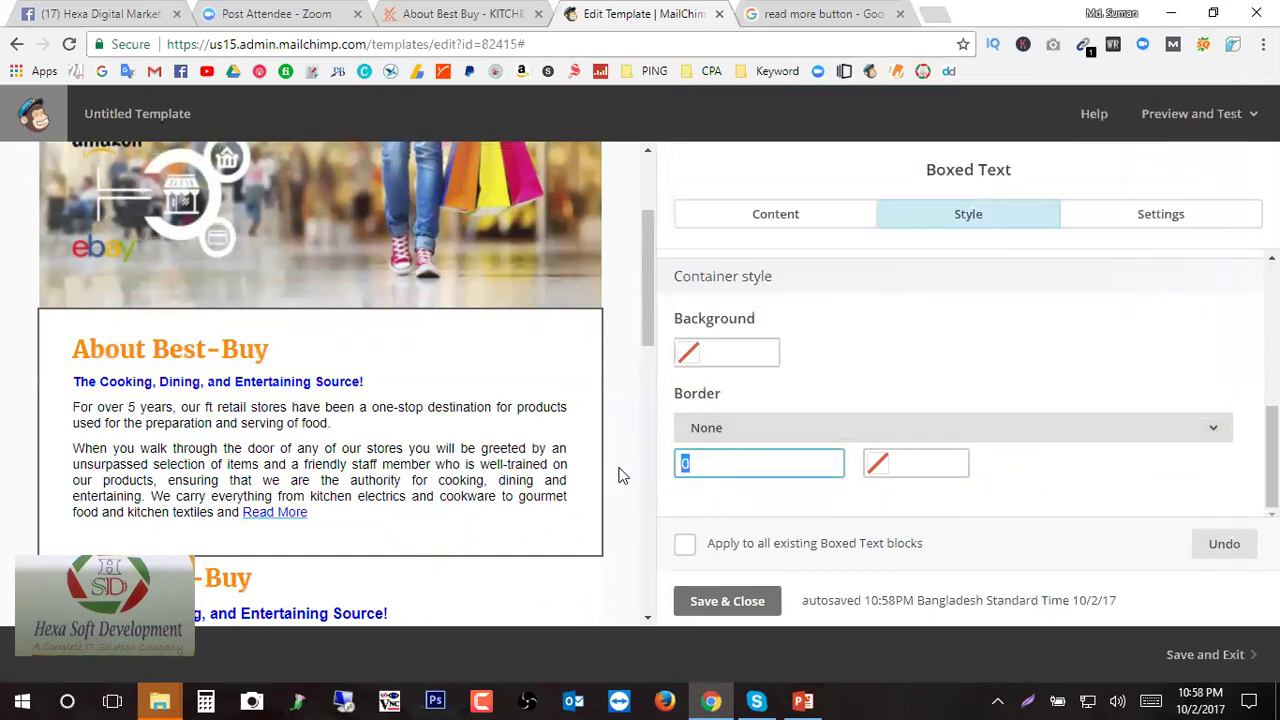
pyautogui.write('2')
pyautogui.click(880, 462)
pyautogui.scroll(1, 710, 380)
pyautogui.click(716, 440)
pyautogui.scroll(1, 700, 372)
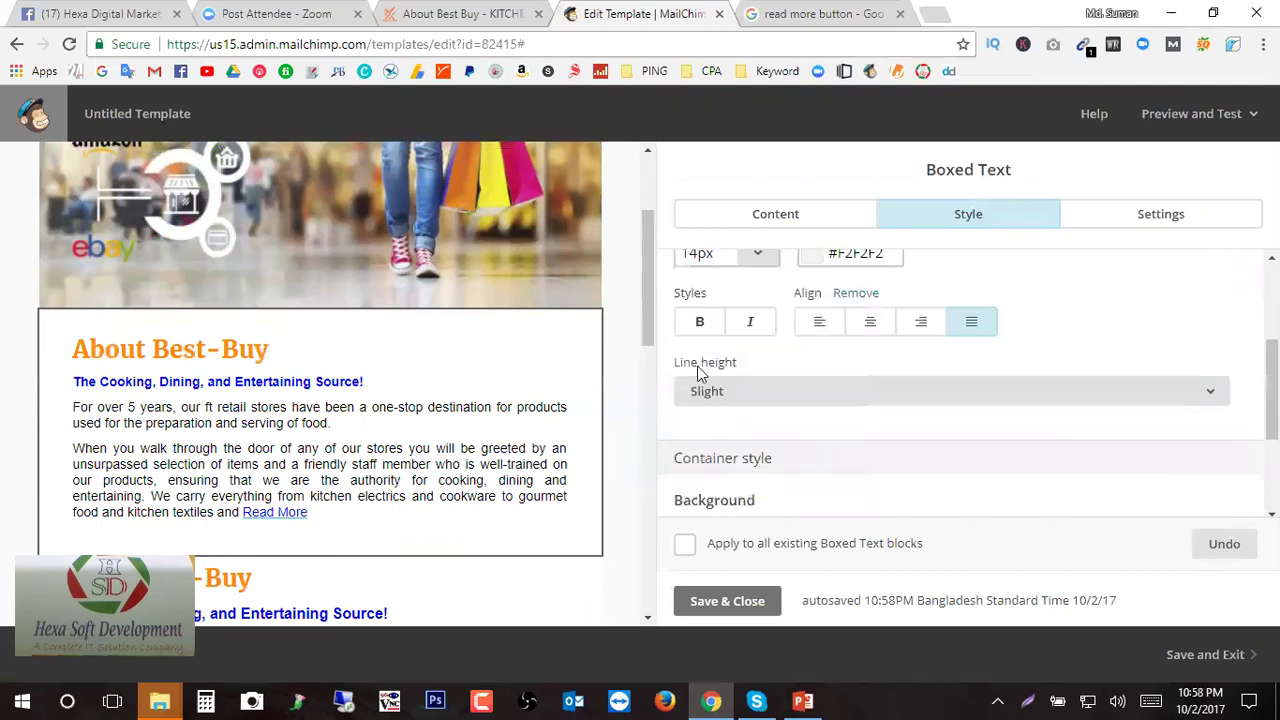
pyautogui.scroll(-2, 923, 480)
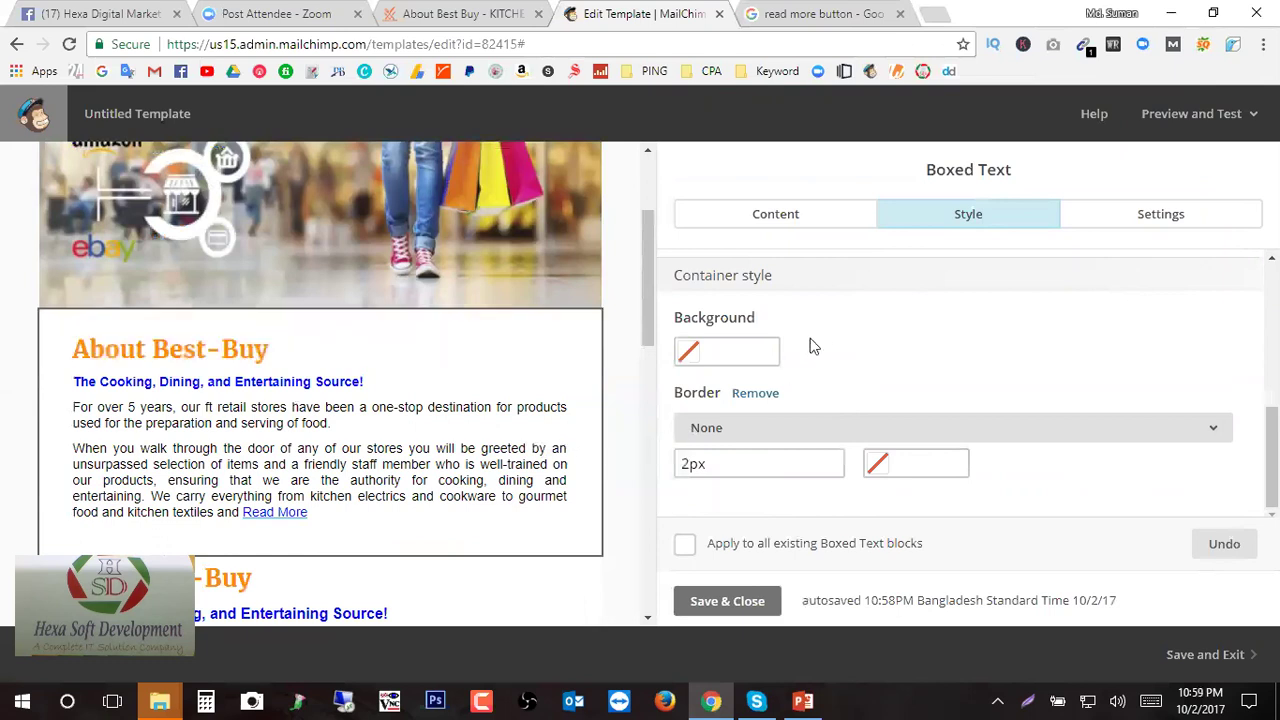
pyautogui.scroll(3, 810, 470)
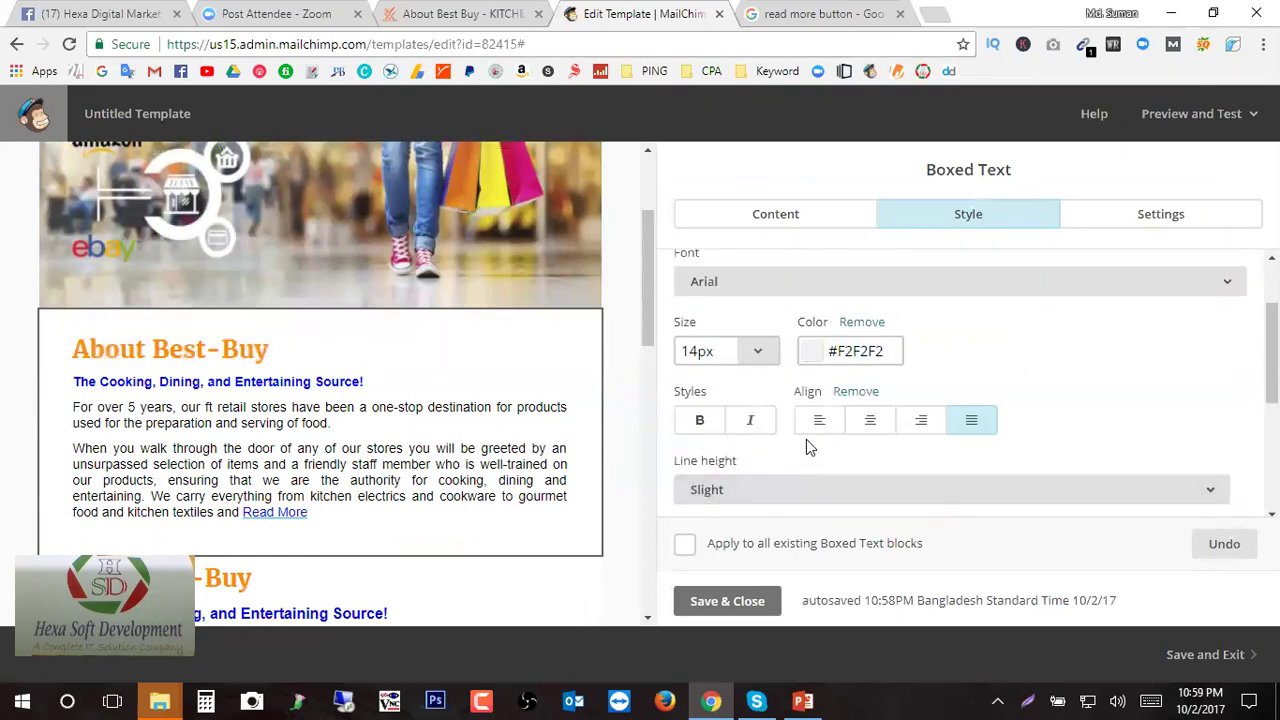
pyautogui.scroll(-2, 806, 440)
pyautogui.scroll(-1, 806, 447)
# - Check the container's border colour choices and remove the 2 px border setting
pyautogui.click(700, 463)
pyautogui.doubleClick(693, 463)
pyautogui.click(898, 458)
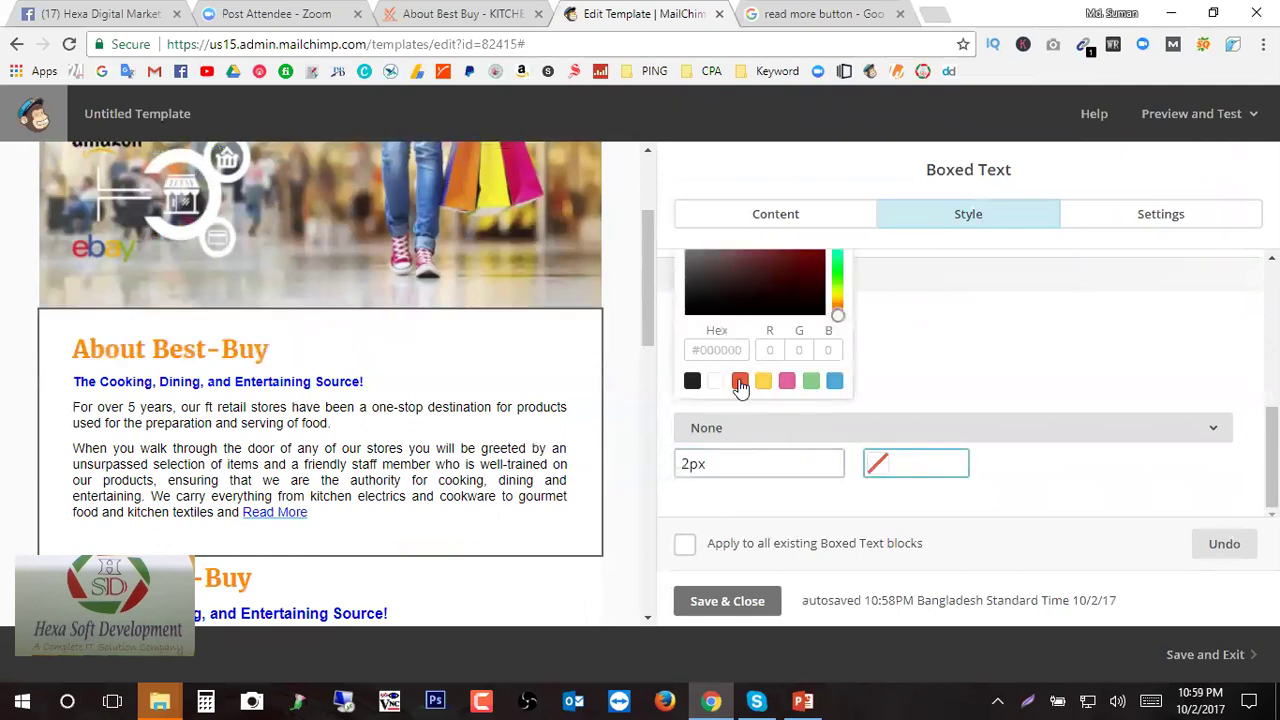
pyautogui.click(863, 440)
pyautogui.scroll(-1, 830, 425)
pyautogui.click(757, 396)
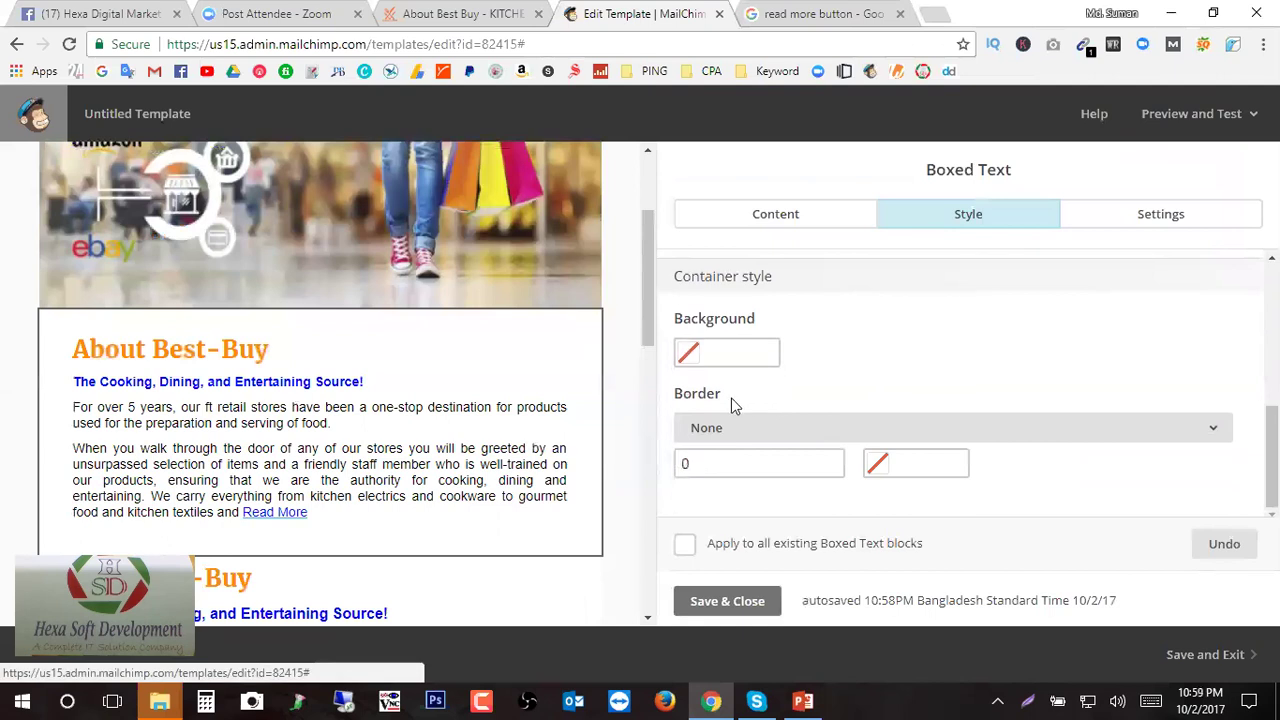
# - Set the Boxed Text block's container background colour to #645252
pyautogui.moveTo(510, 412)
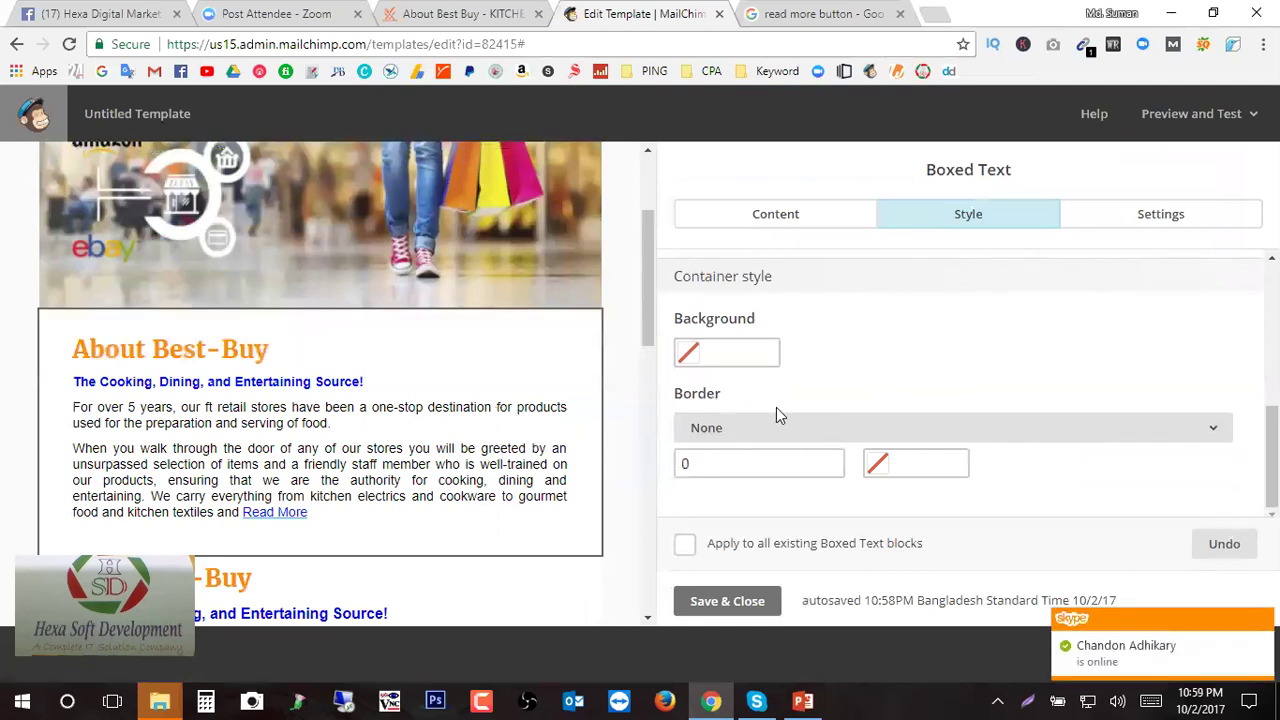
pyautogui.scroll(1, 776, 407)
pyautogui.click(697, 447)
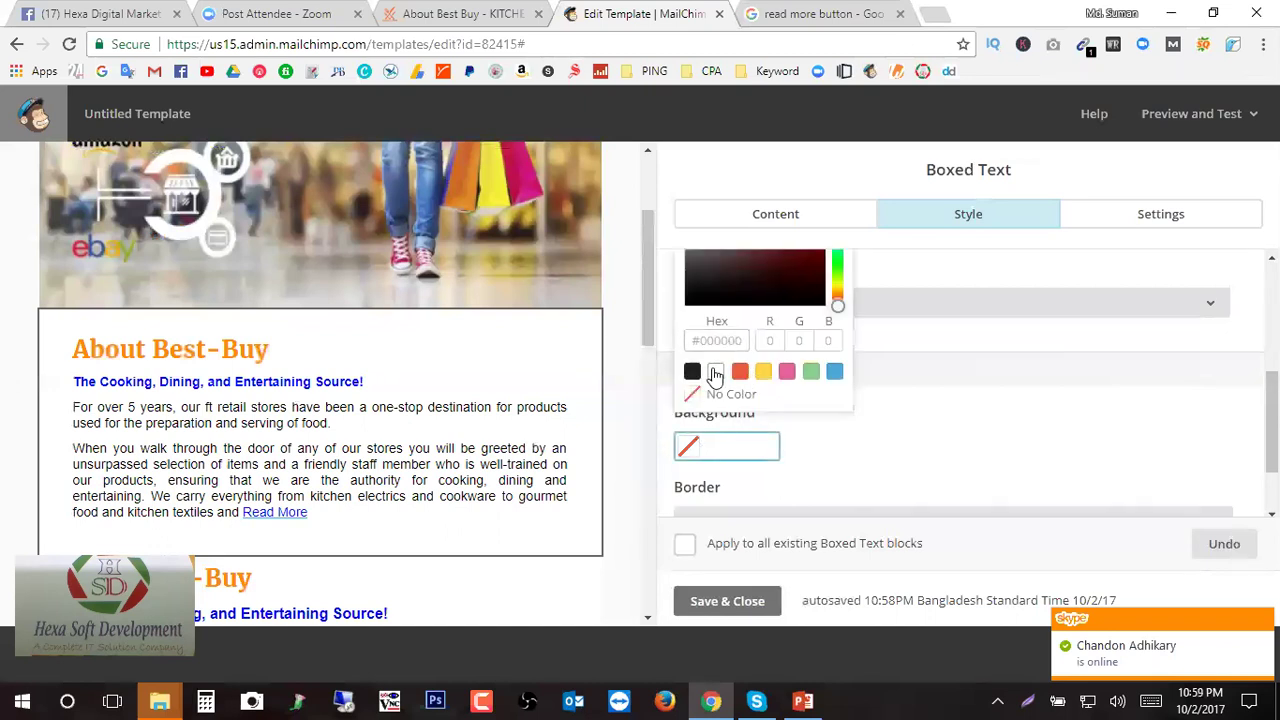
pyautogui.scroll(1, 716, 375)
pyautogui.scroll(-2, 825, 425)
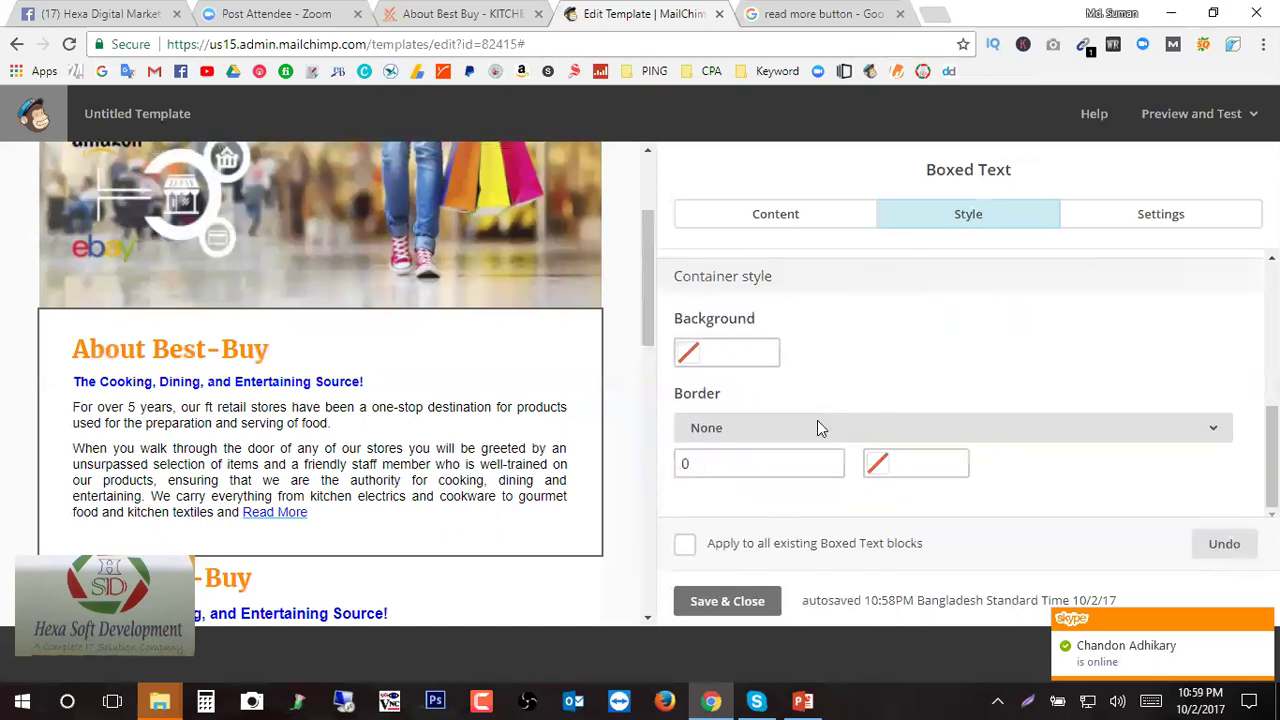
pyautogui.click(692, 357)
pyautogui.scroll(-1, 770, 357)
pyautogui.moveTo(782, 352); pyautogui.dragTo(710, 362)
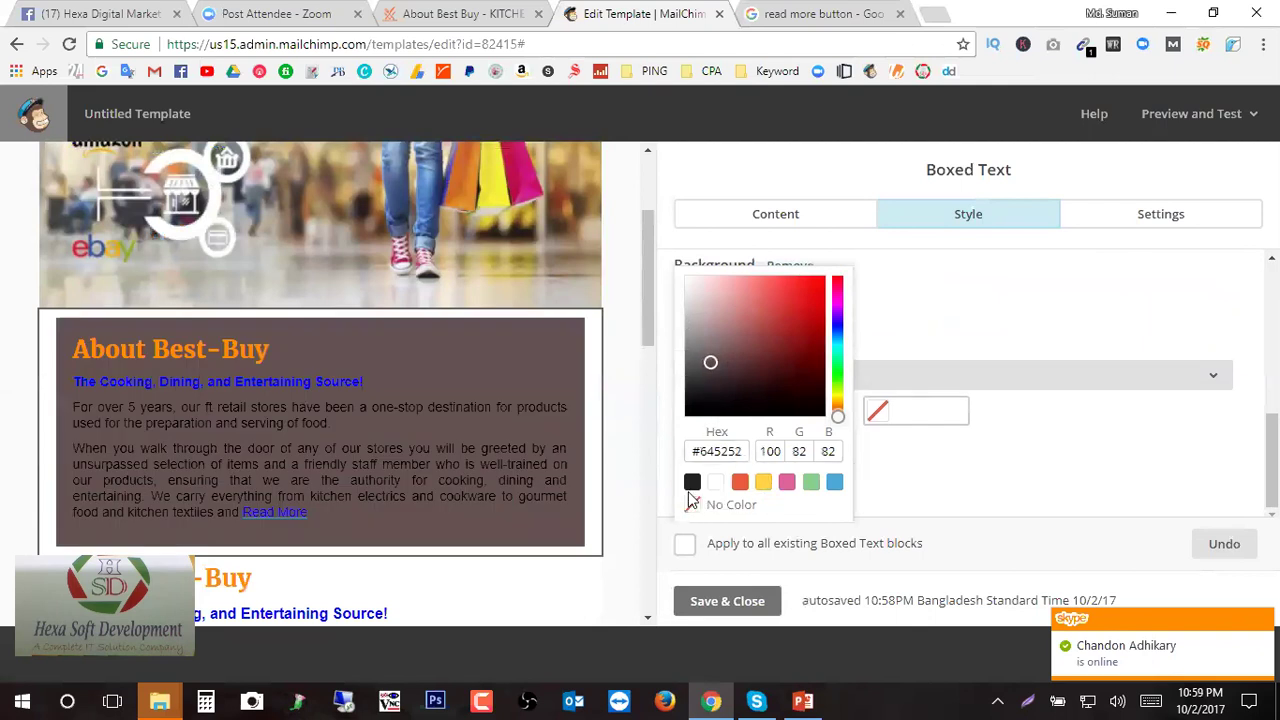
pyautogui.click(915, 355)
pyautogui.scroll(3, 800, 380)
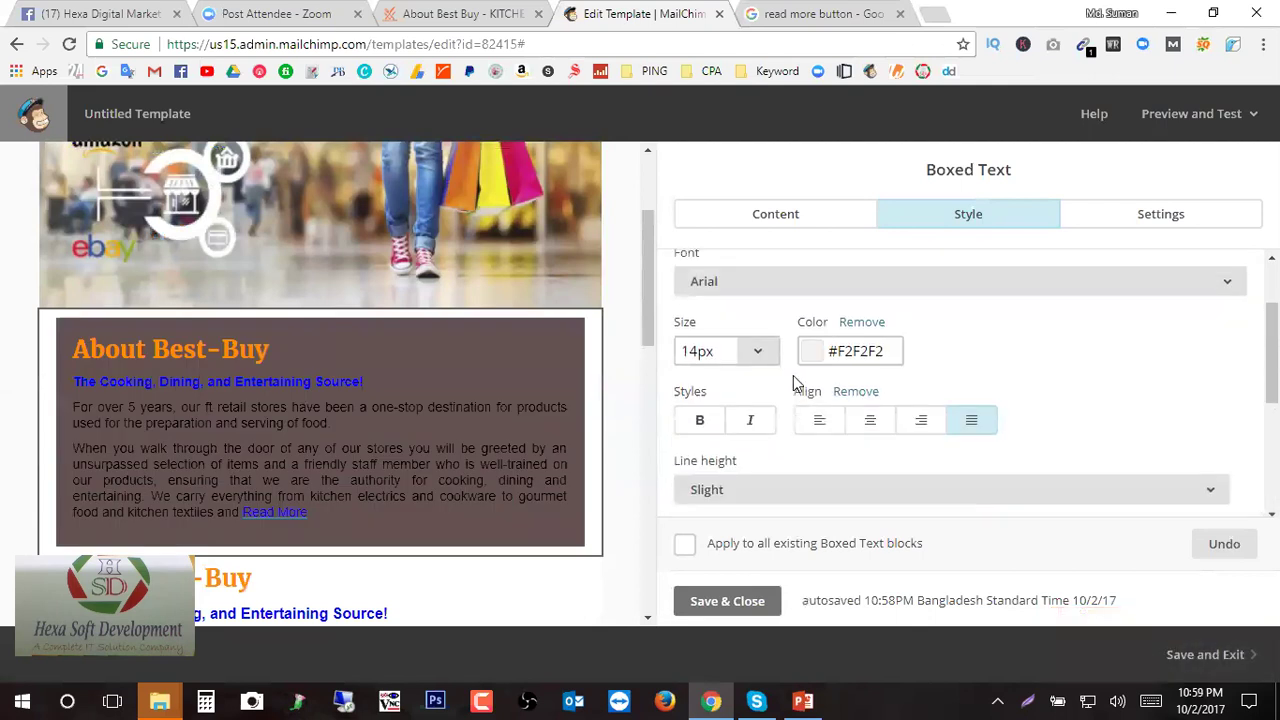
pyautogui.scroll(-1, 850, 390)
pyautogui.click(920, 398)
pyautogui.click(922, 400)
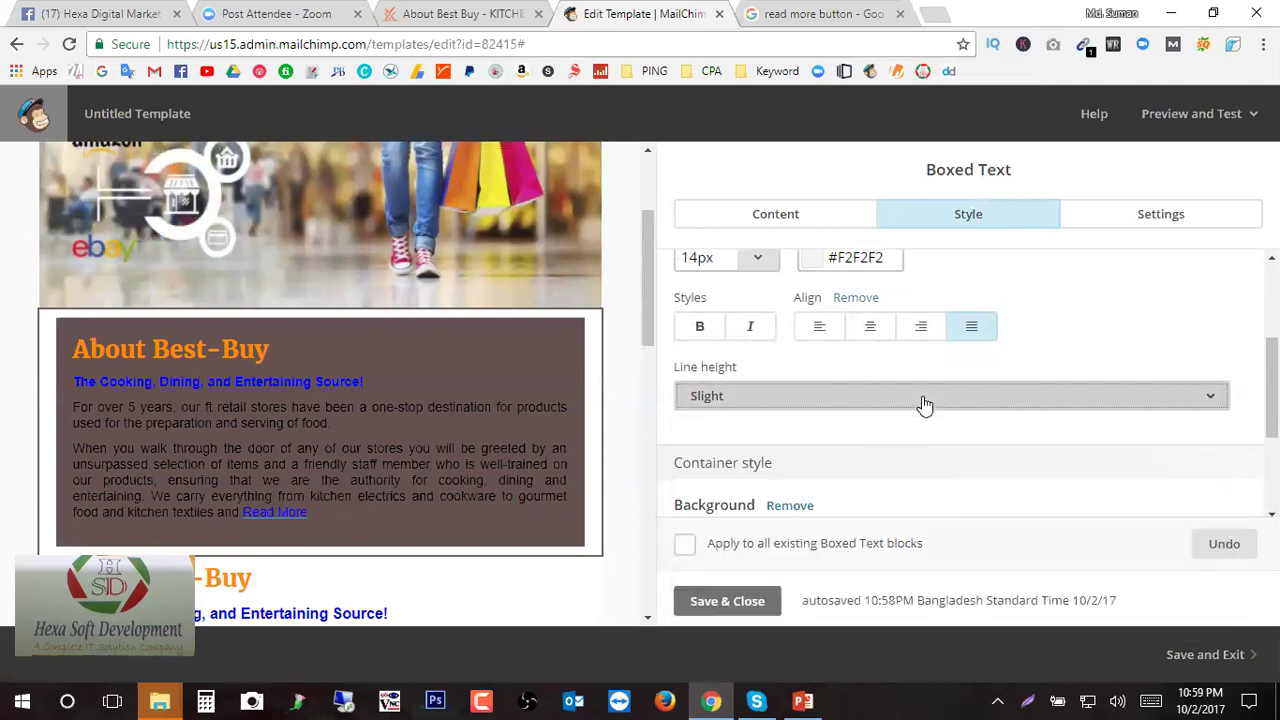
pyautogui.scroll(-3, 960, 450)
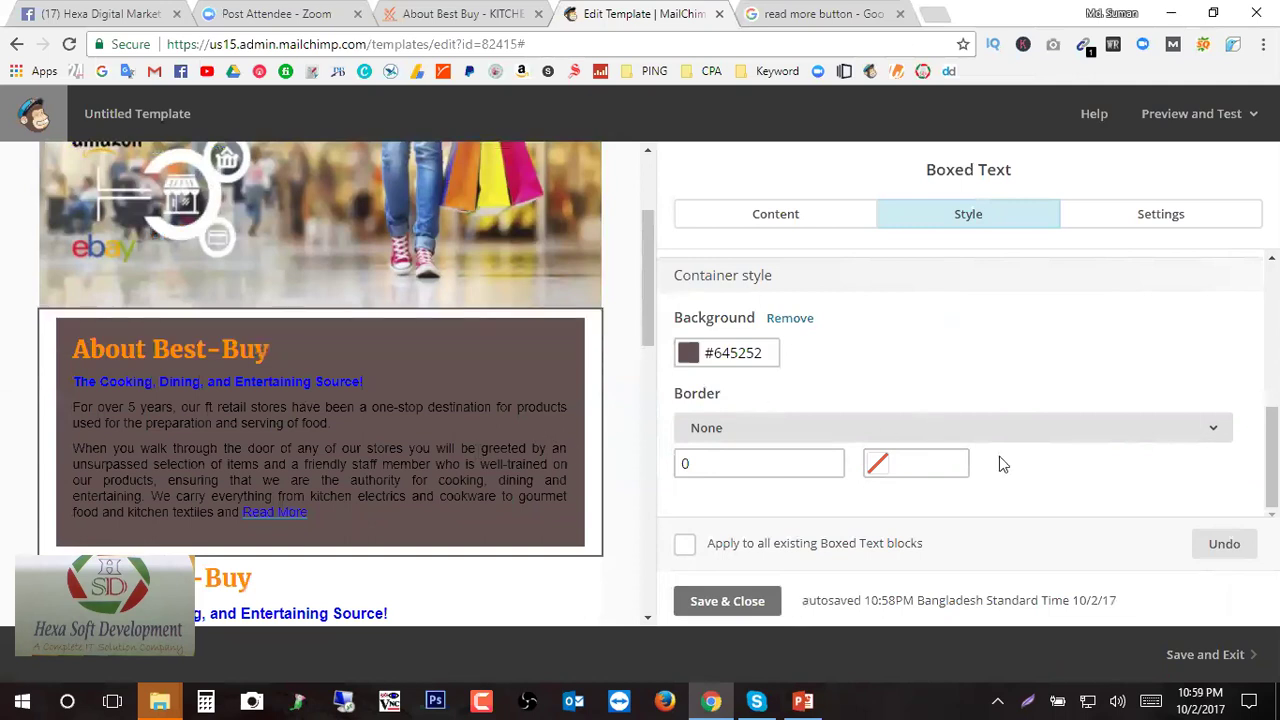
# - Enable applying the style to all existing Boxed Text blocks
pyautogui.click(743, 546)
pyautogui.scroll(4, 883, 428)
pyautogui.scroll(-1, 892, 422)
pyautogui.scroll(1, 892, 422)
pyautogui.scroll(-2, 886, 436)
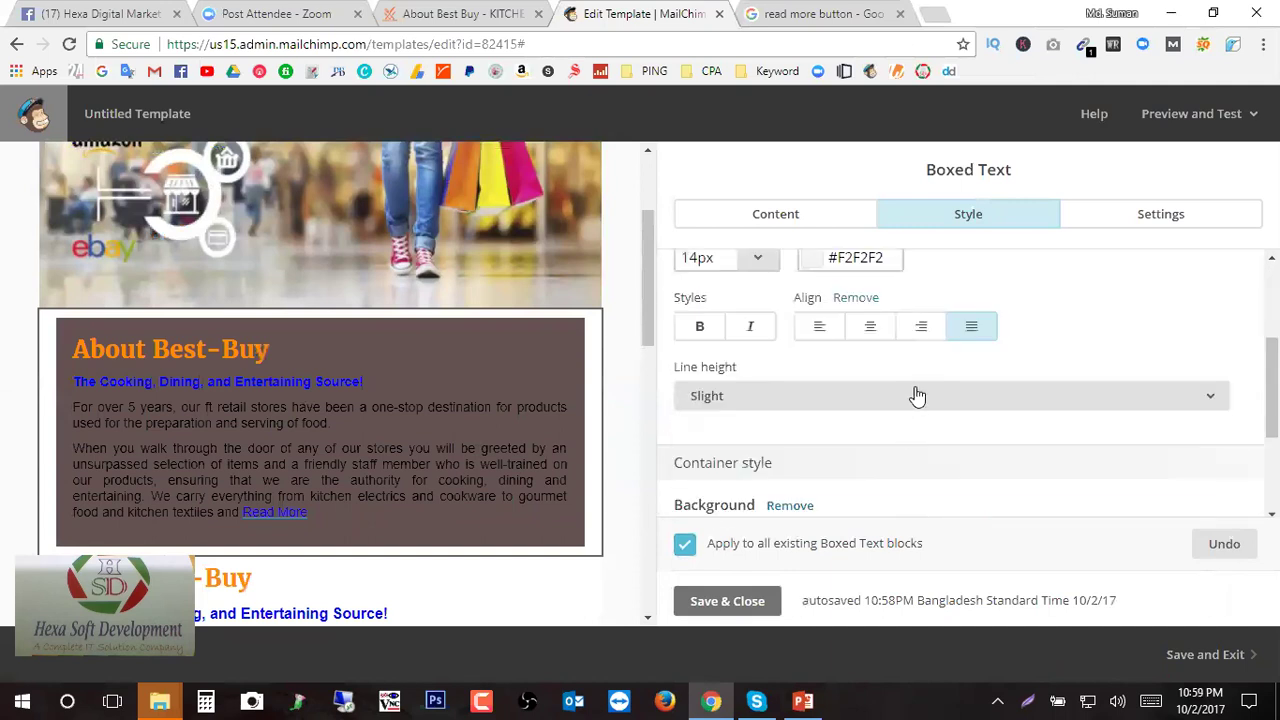
# - Try the Normal line height on the Boxed Text block, and set it back to Slight
pyautogui.click(914, 397)
pyautogui.click(749, 486)
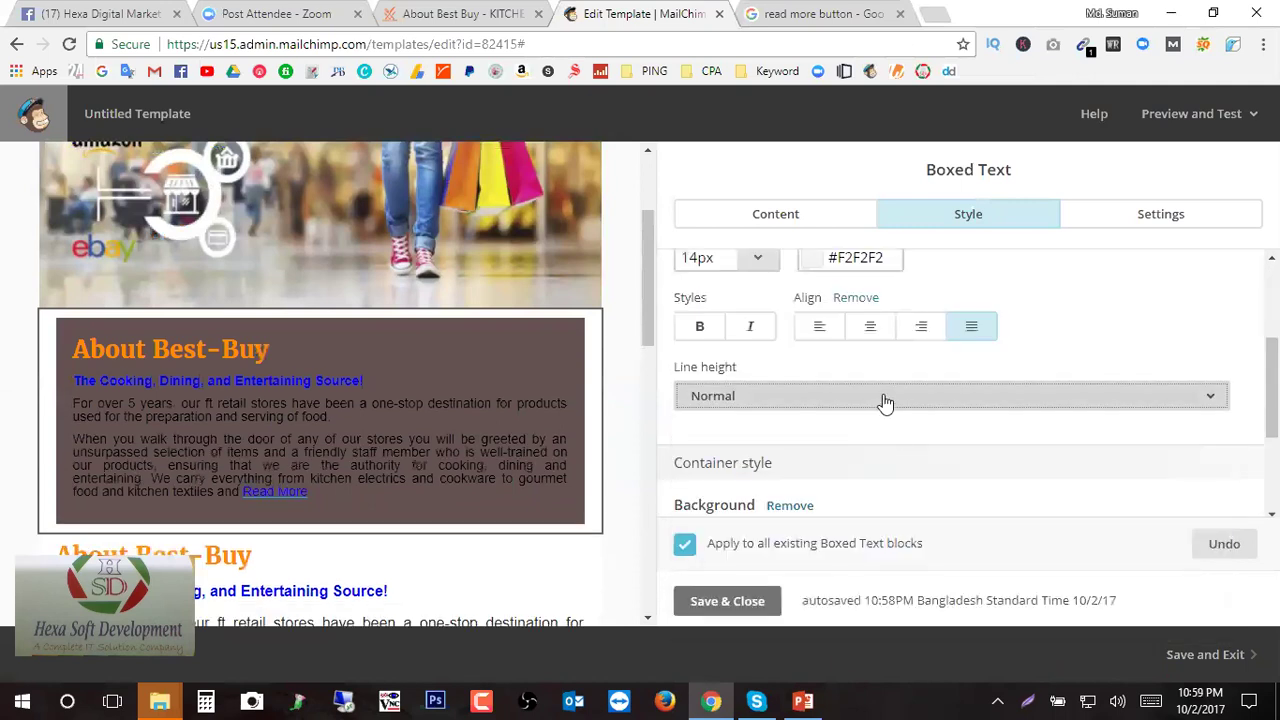
pyautogui.click(885, 401)
pyautogui.click(766, 529)
# - Set the container's border width to 1 px, check the border colour choices, and save and close the Boxed Text block
pyautogui.scroll(-3, 911, 428)
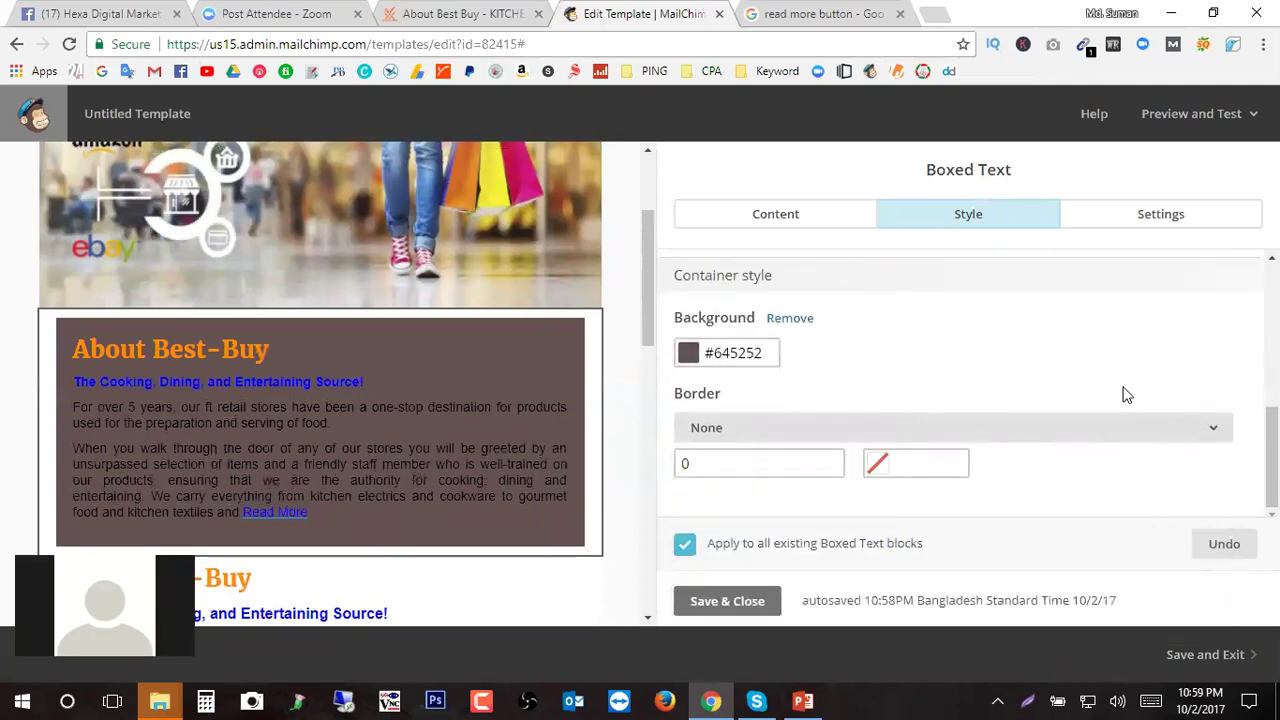
pyautogui.moveTo(441, 445)
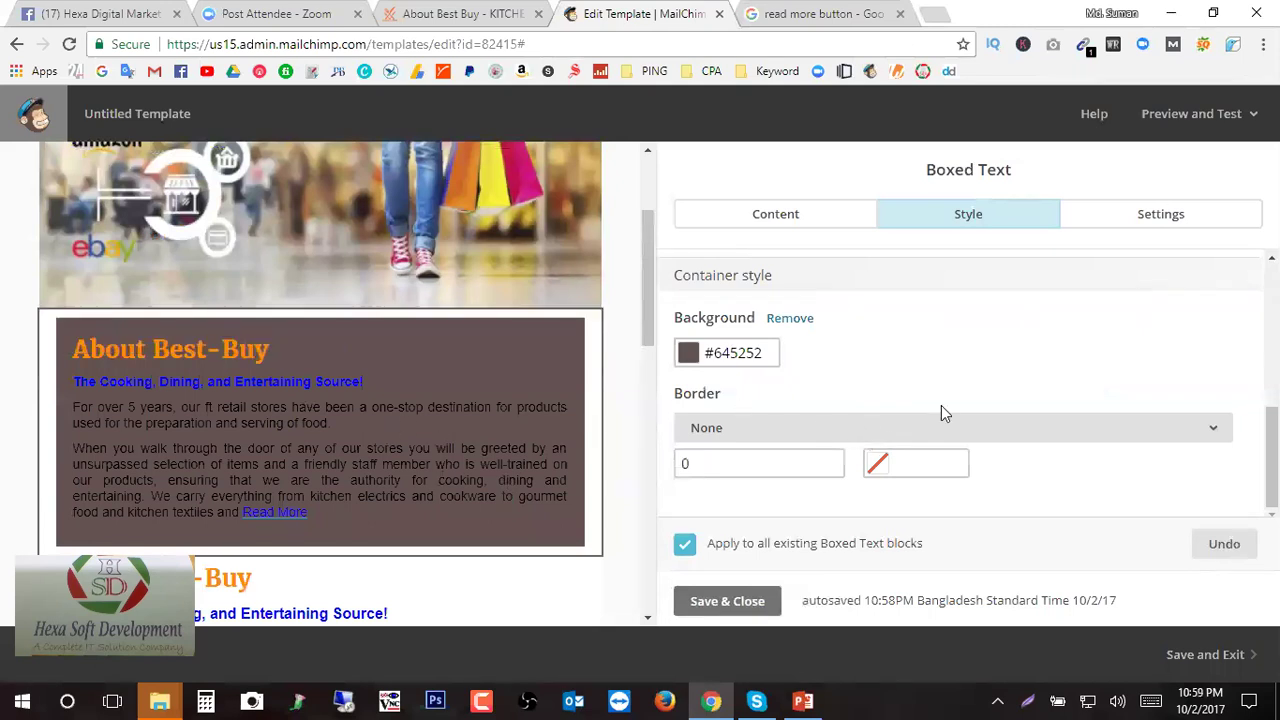
pyautogui.click(875, 462)
pyautogui.moveTo(749, 471); pyautogui.dragTo(611, 469)
pyautogui.write('12')
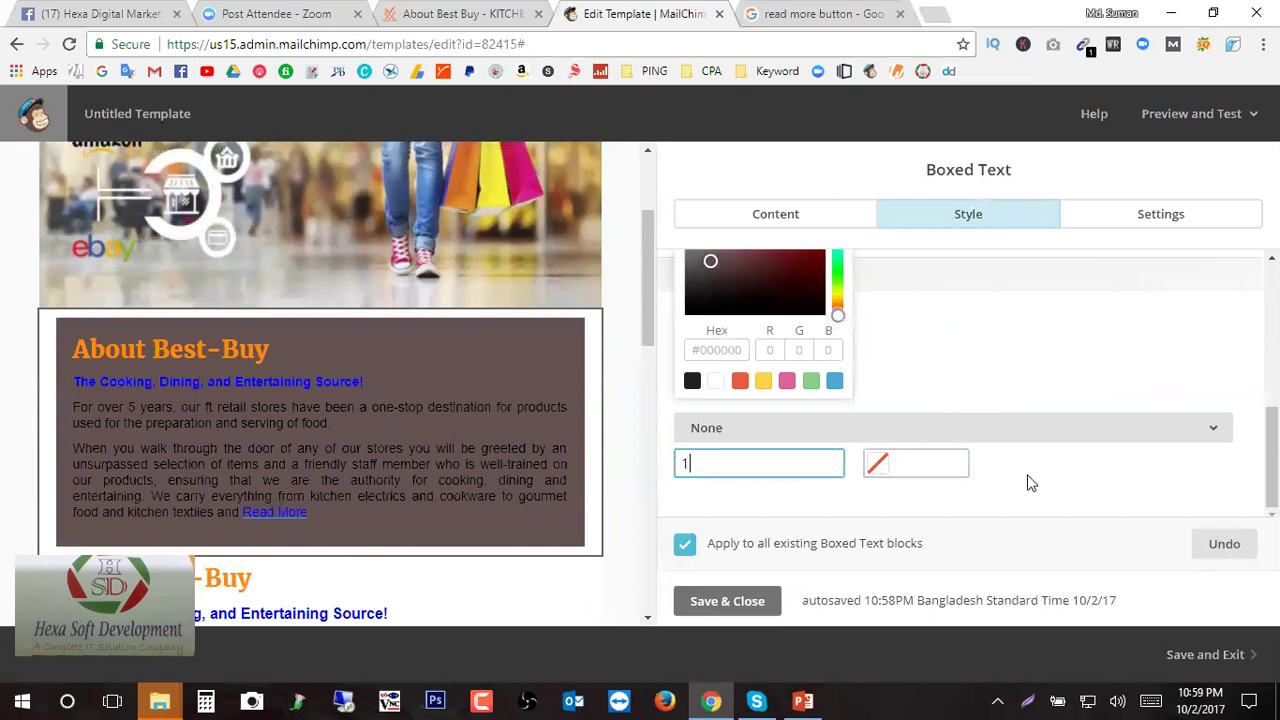
pyautogui.click(908, 460)
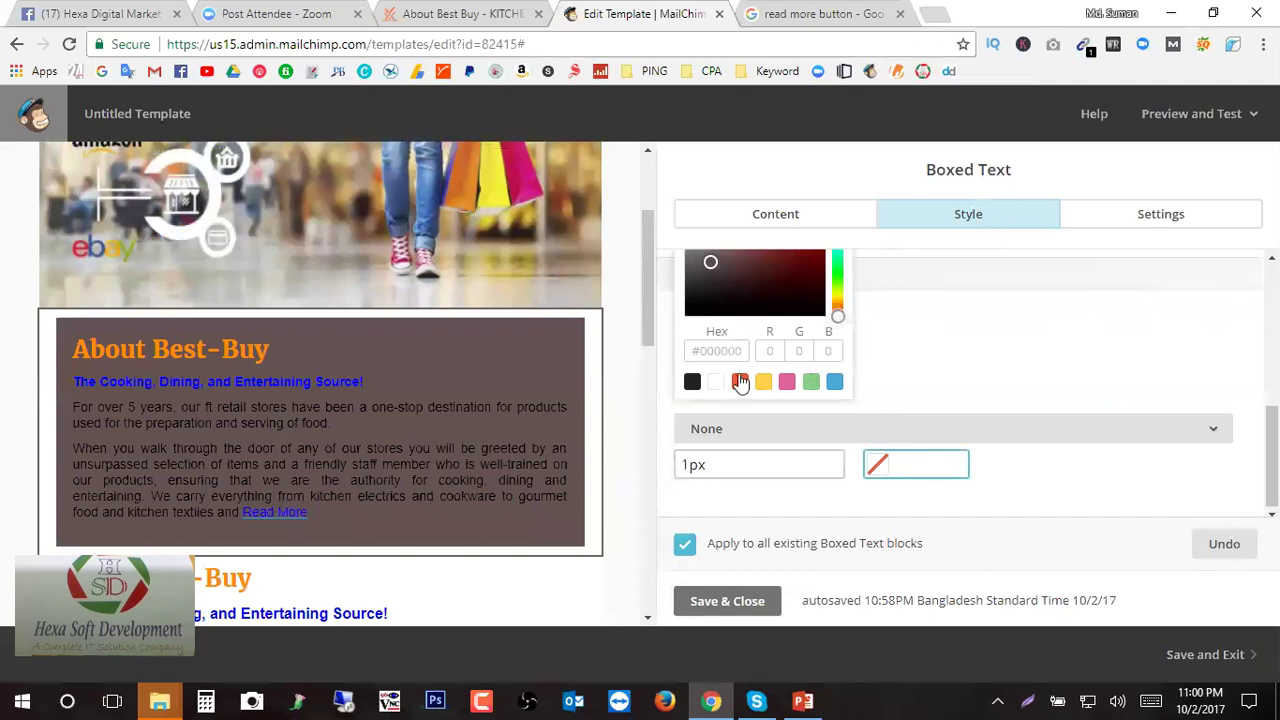
pyautogui.scroll(1, 767, 400)
pyautogui.scroll(-1, 967, 437)
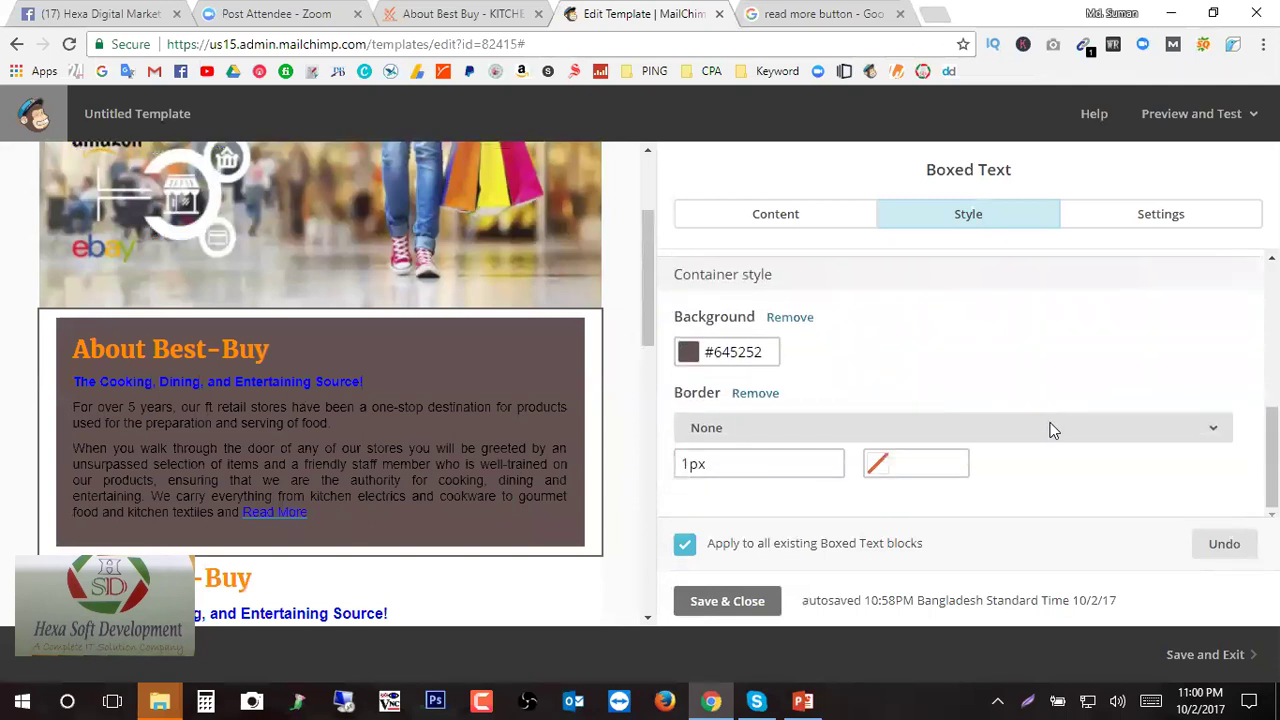
pyautogui.scroll(5, 1097, 398)
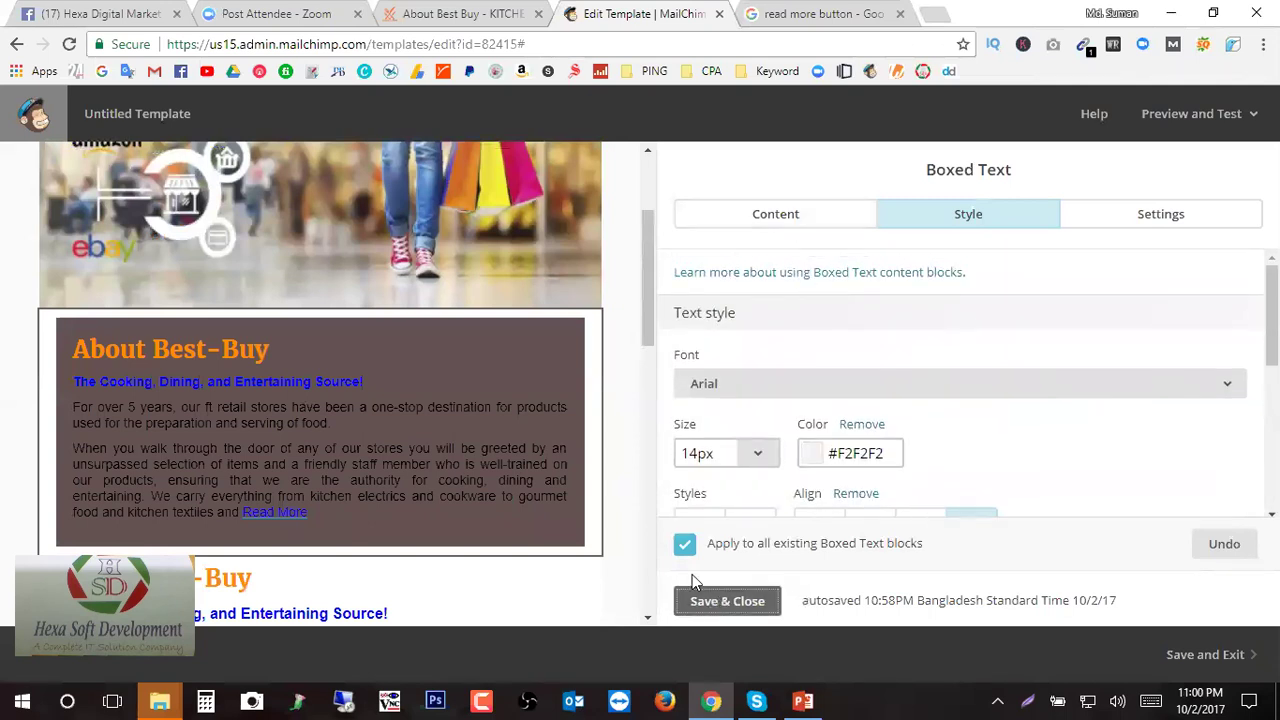
pyautogui.click(715, 600)
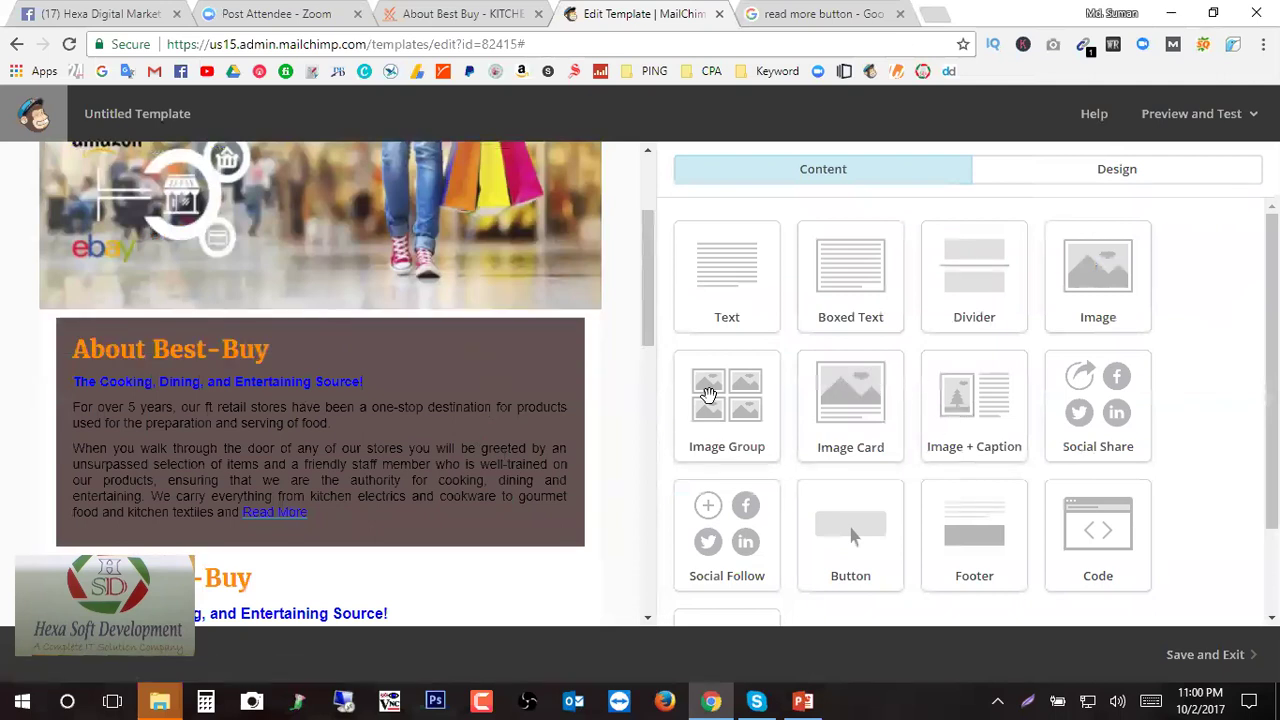
# - Try a Dotted border on the About Best-Buy boxed text container, and set the border style to Dashed
pyautogui.click(484, 333)
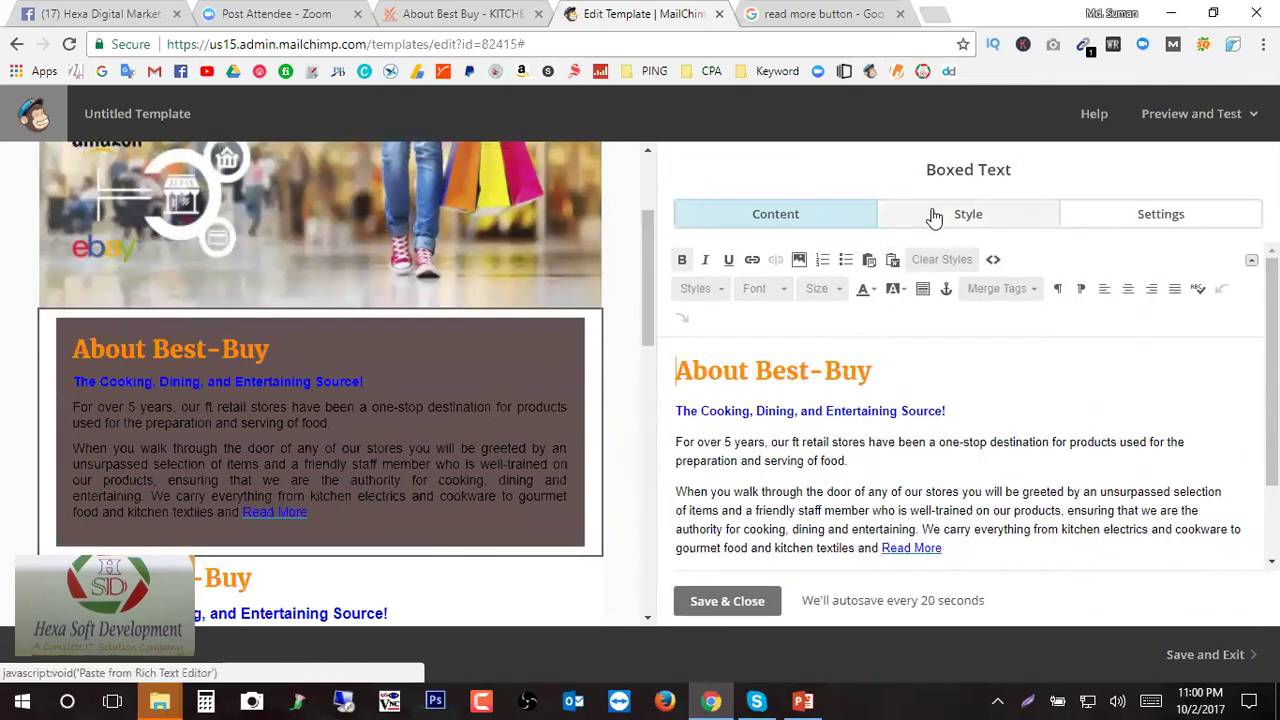
pyautogui.click(929, 214)
pyautogui.scroll(-3, 911, 370)
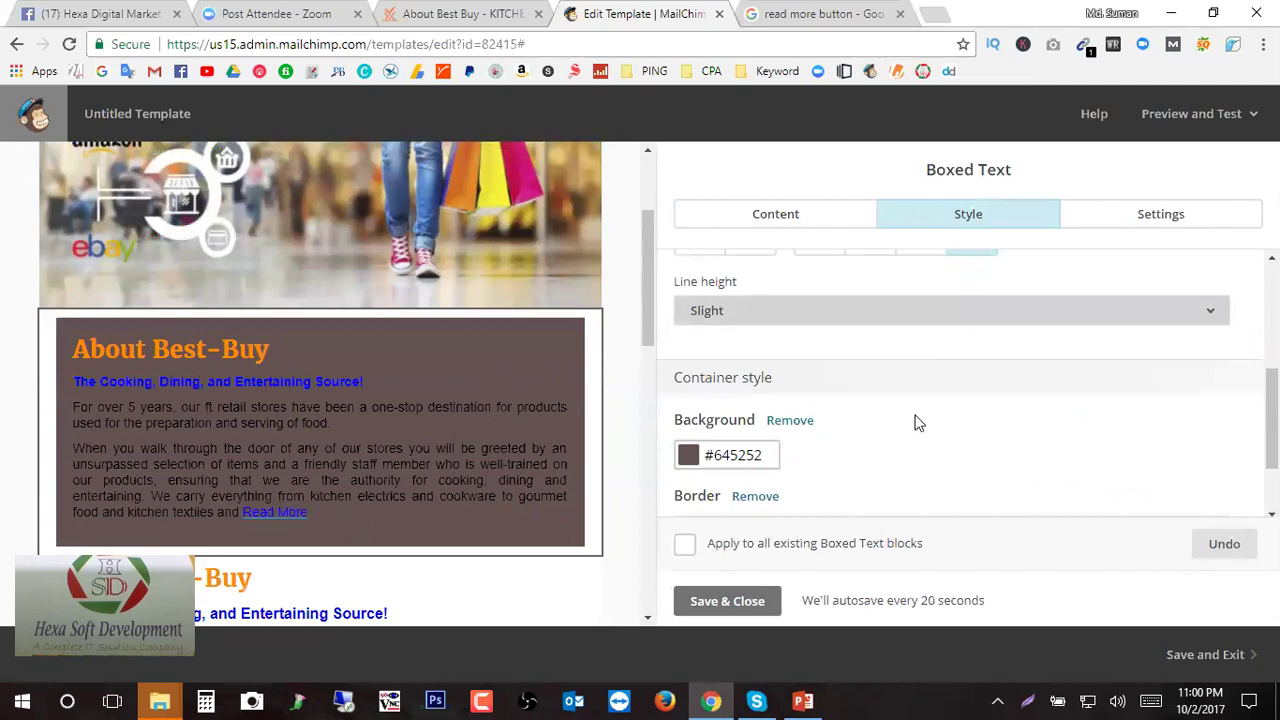
pyautogui.scroll(-1, 914, 415)
pyautogui.click(917, 425)
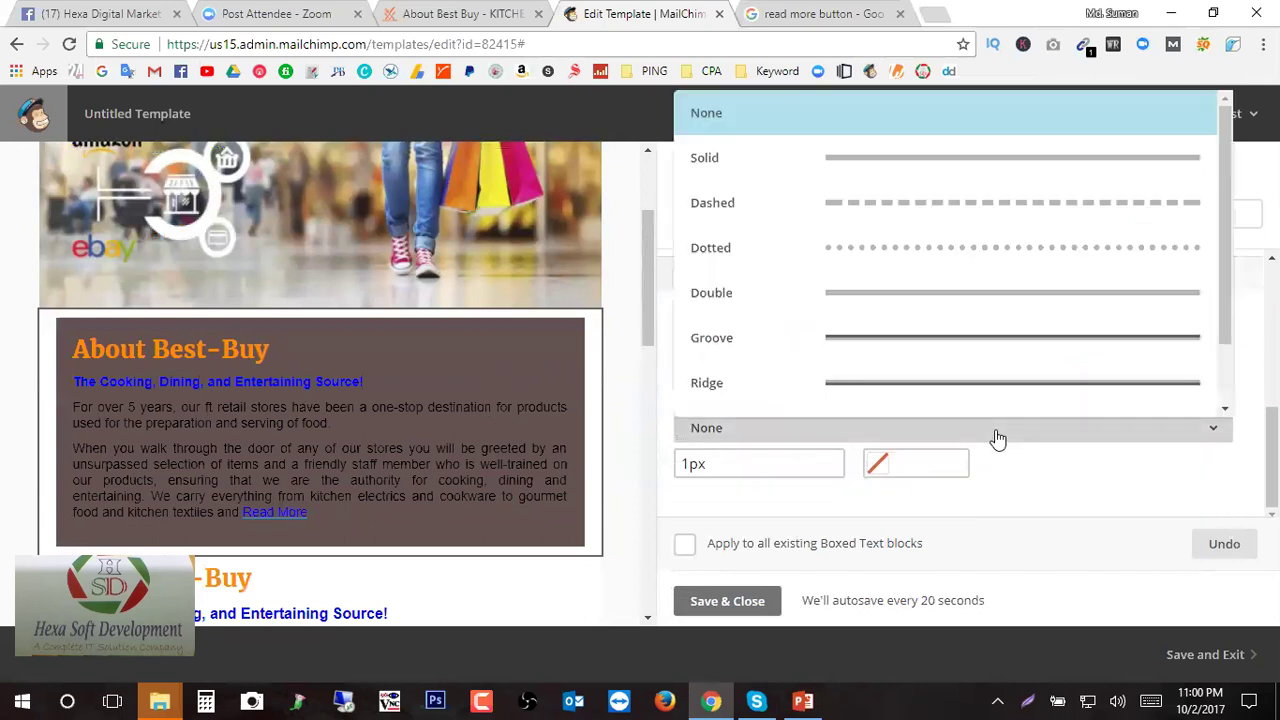
pyautogui.click(908, 262)
pyautogui.click(1089, 429)
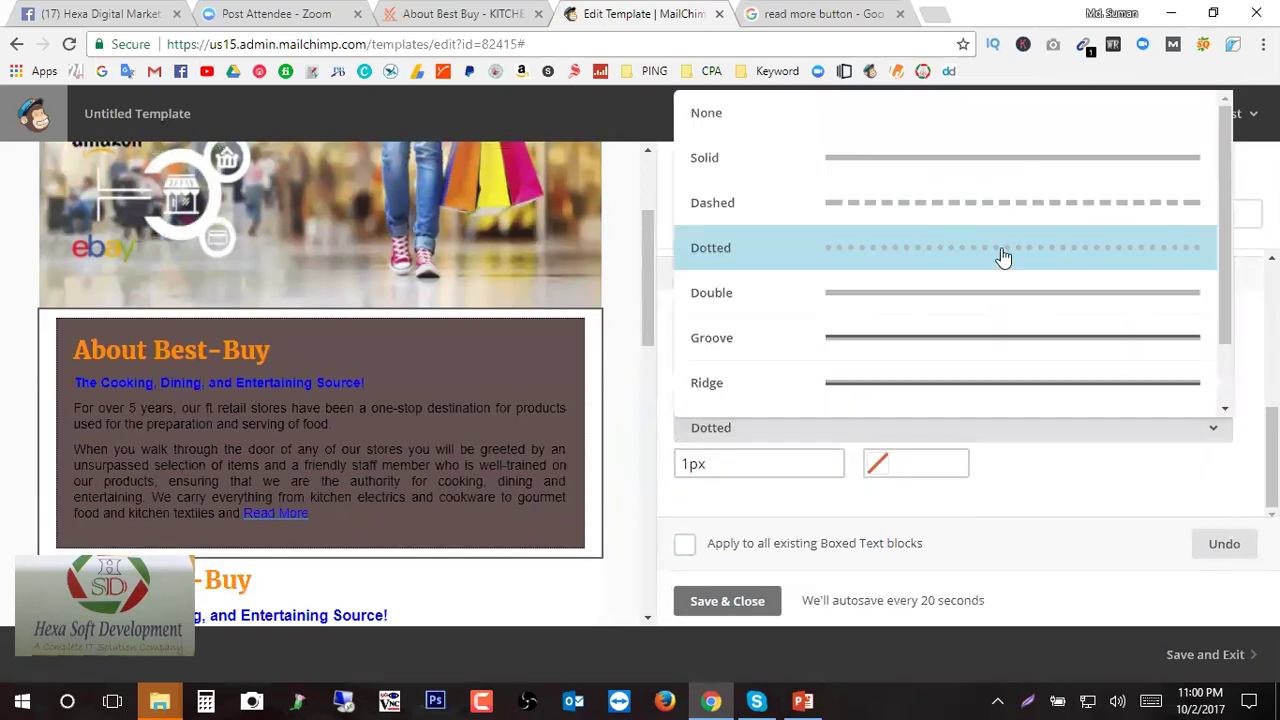
pyautogui.click(936, 210)
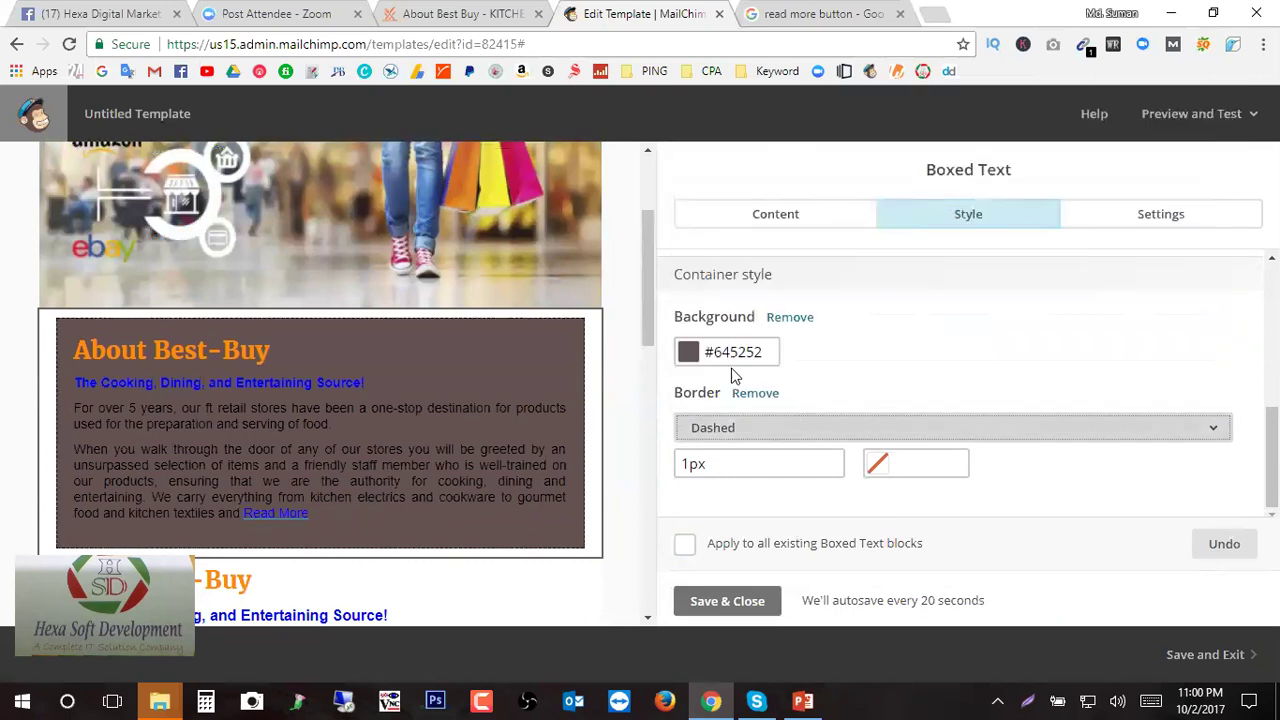
# - Remove the container's background colour and set its border width to 5 px
pyautogui.click(690, 355)
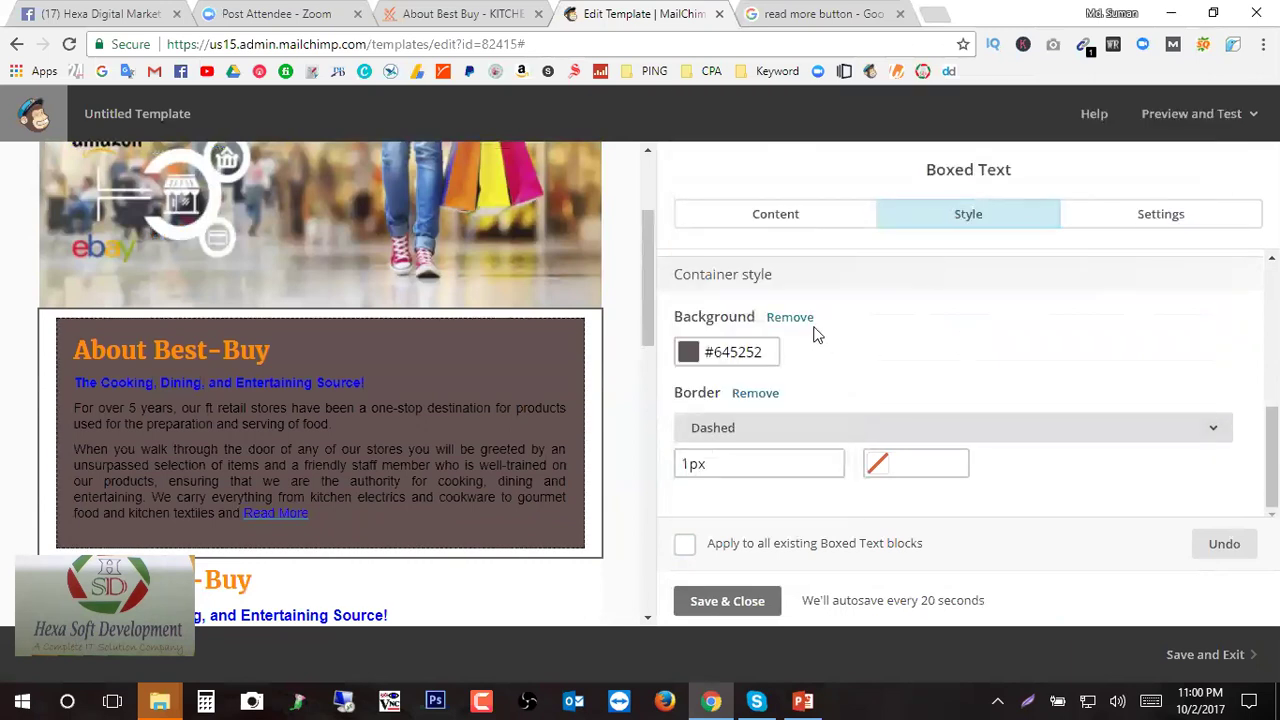
pyautogui.click(797, 316)
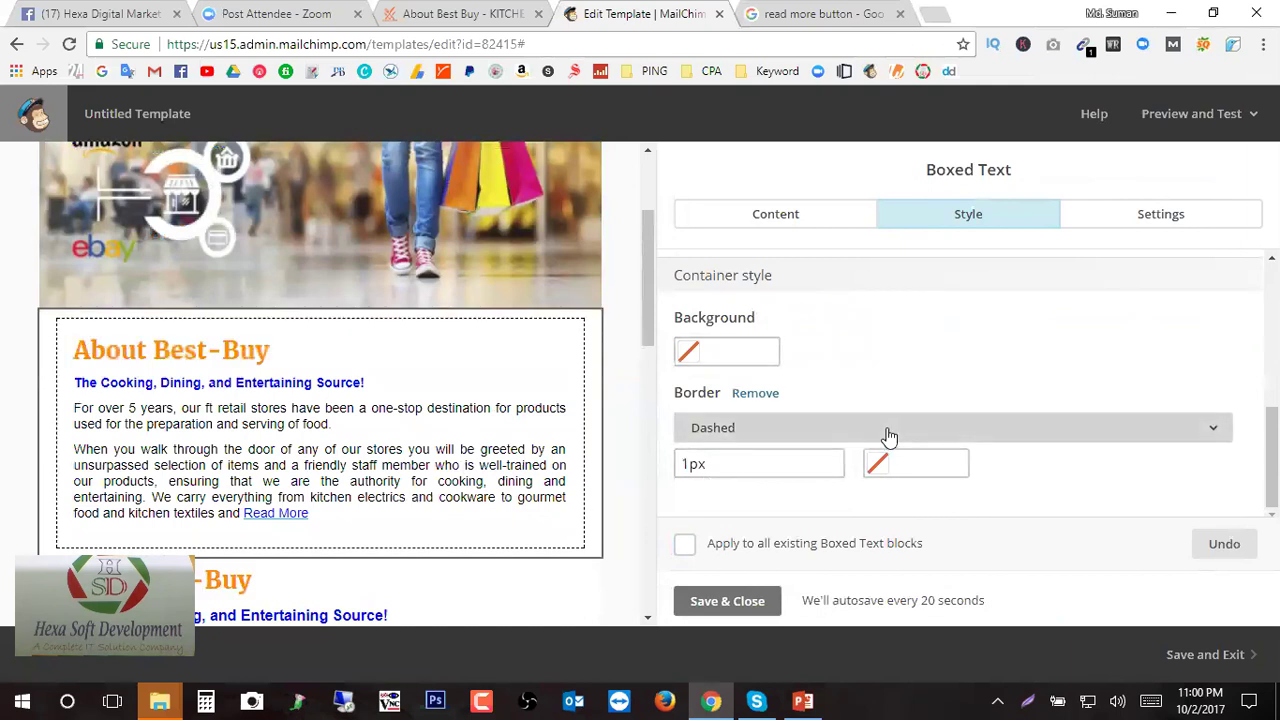
pyautogui.moveTo(722, 463); pyautogui.dragTo(680, 470)
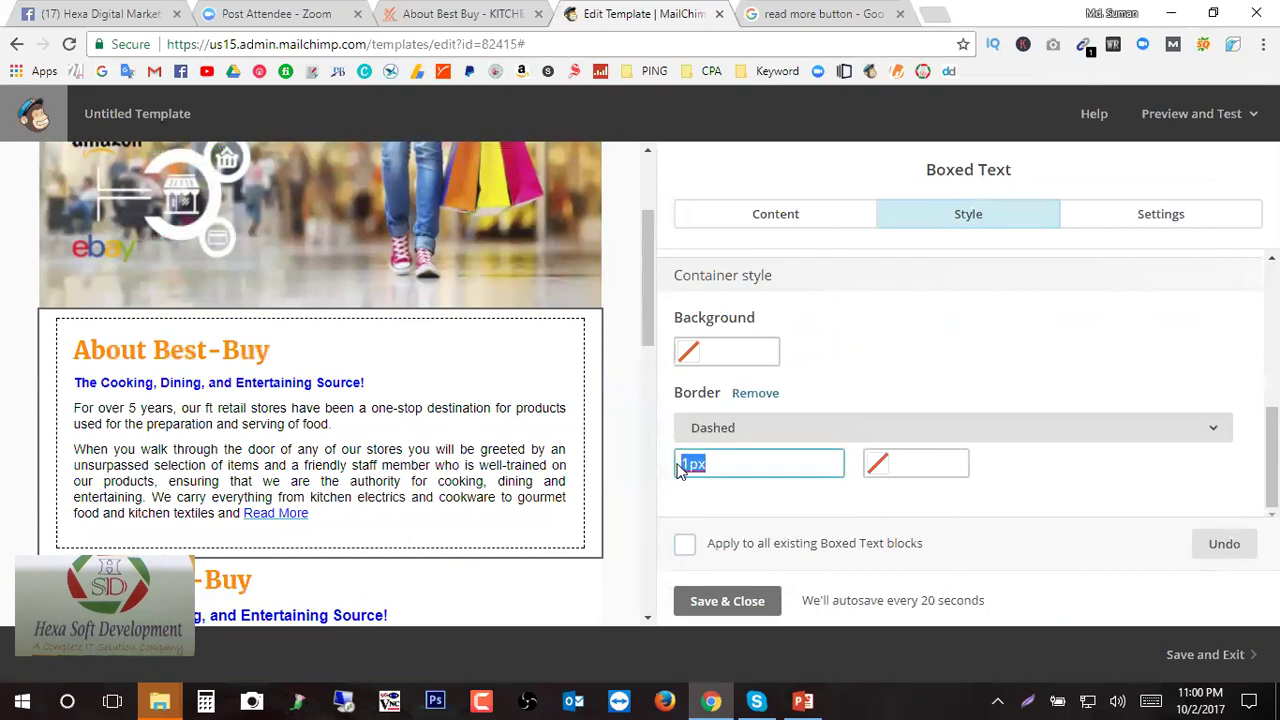
pyautogui.write('5')
pyautogui.click(1008, 490)
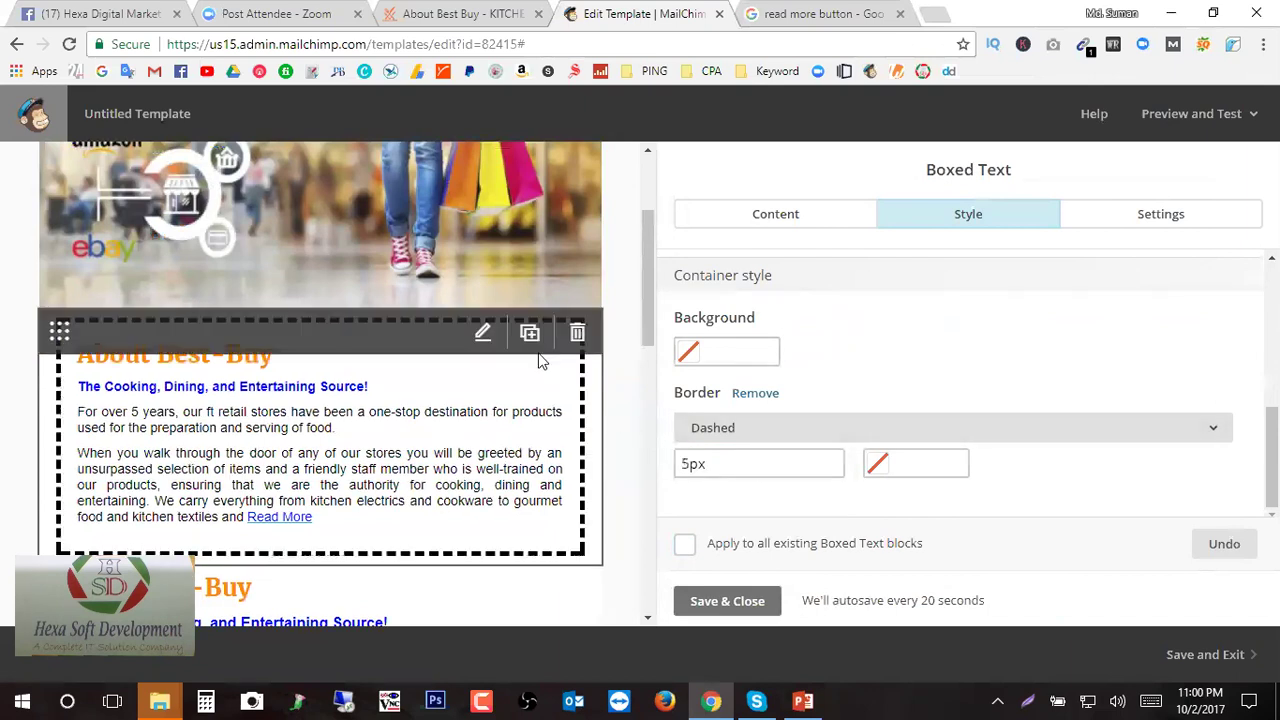
pyautogui.click(880, 468)
pyautogui.click(742, 388)
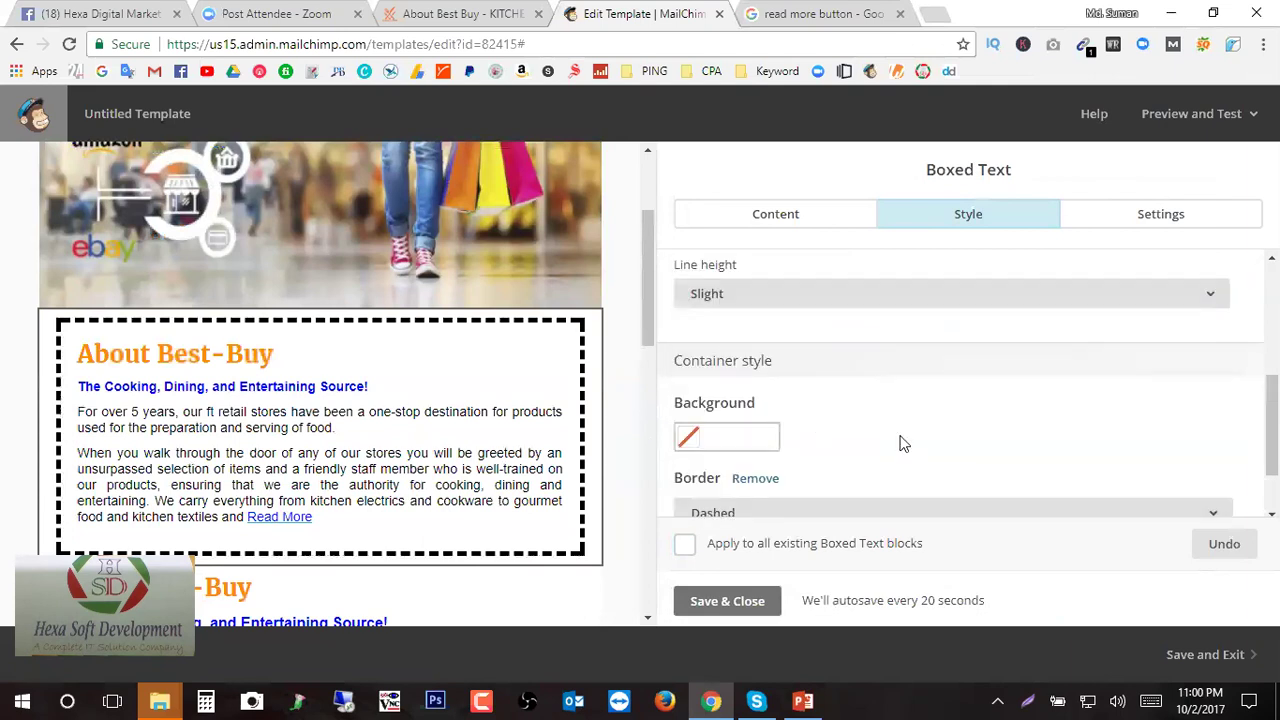
pyautogui.click(705, 457)
pyautogui.click(745, 364)
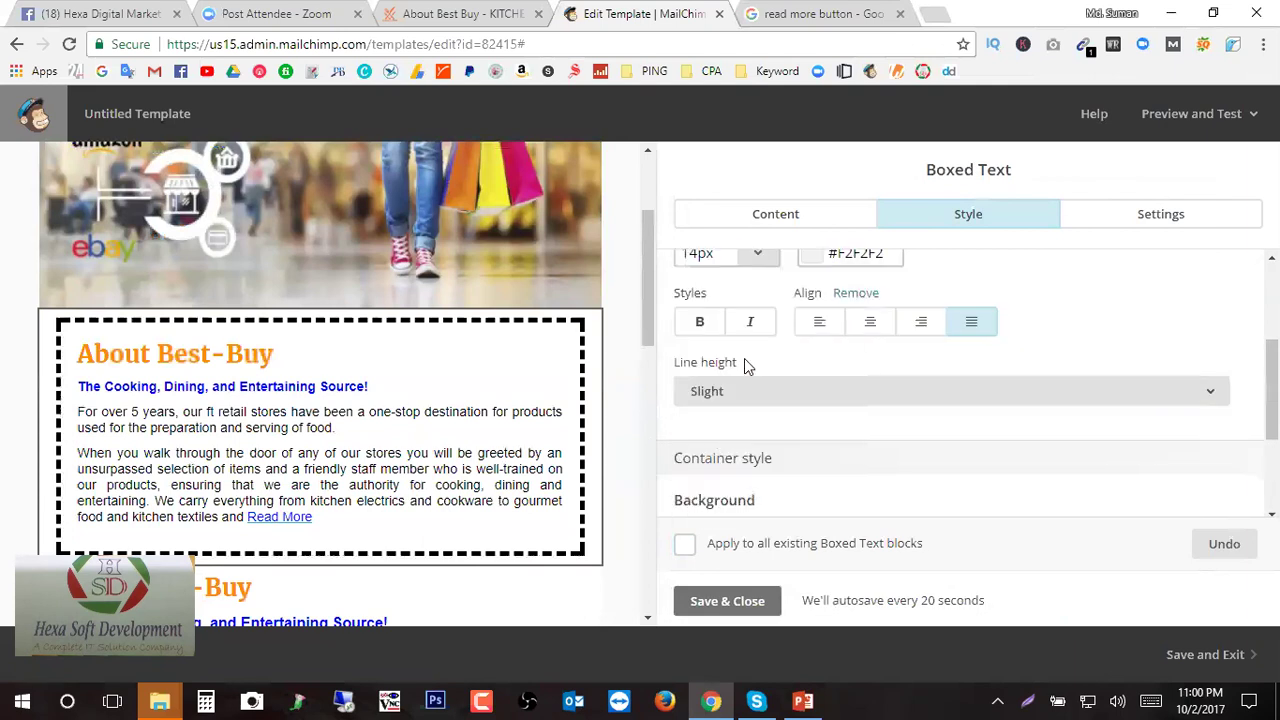
# - Set the container's border width to 3 px, and save and close the Boxed Text block
pyautogui.scroll(-2, 911, 411)
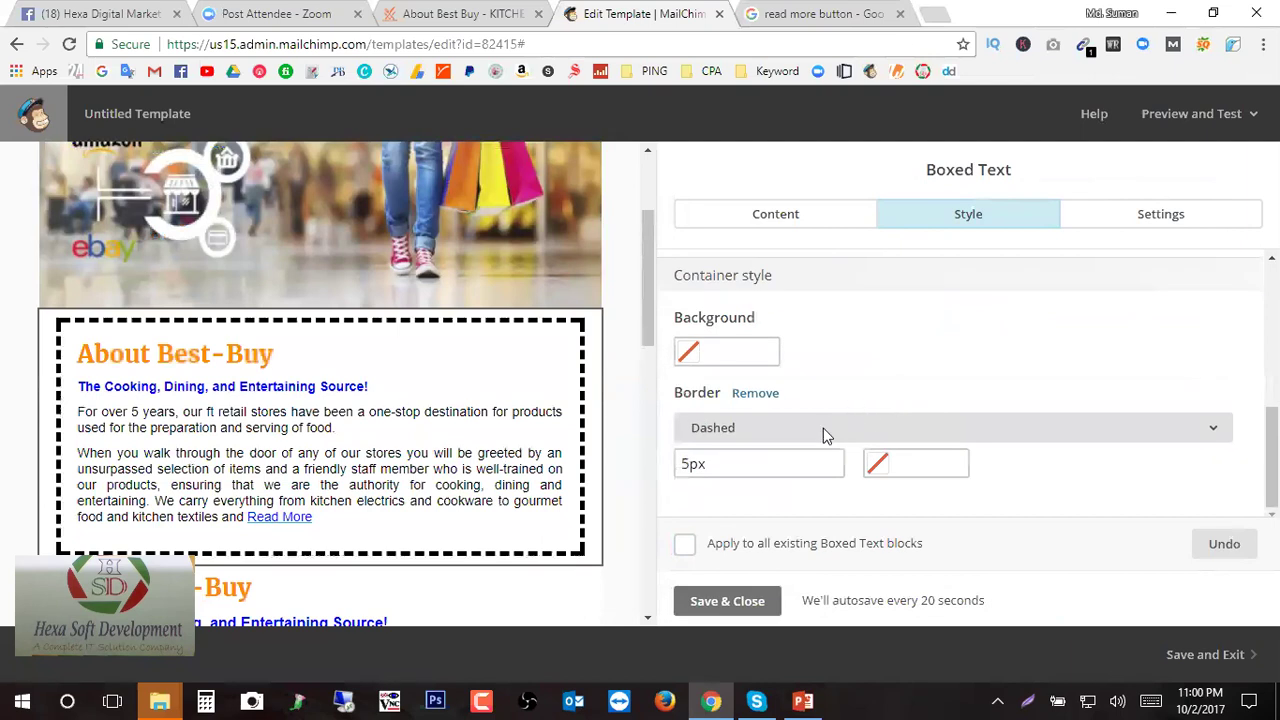
pyautogui.moveTo(734, 466); pyautogui.dragTo(667, 472)
pyautogui.write('3')
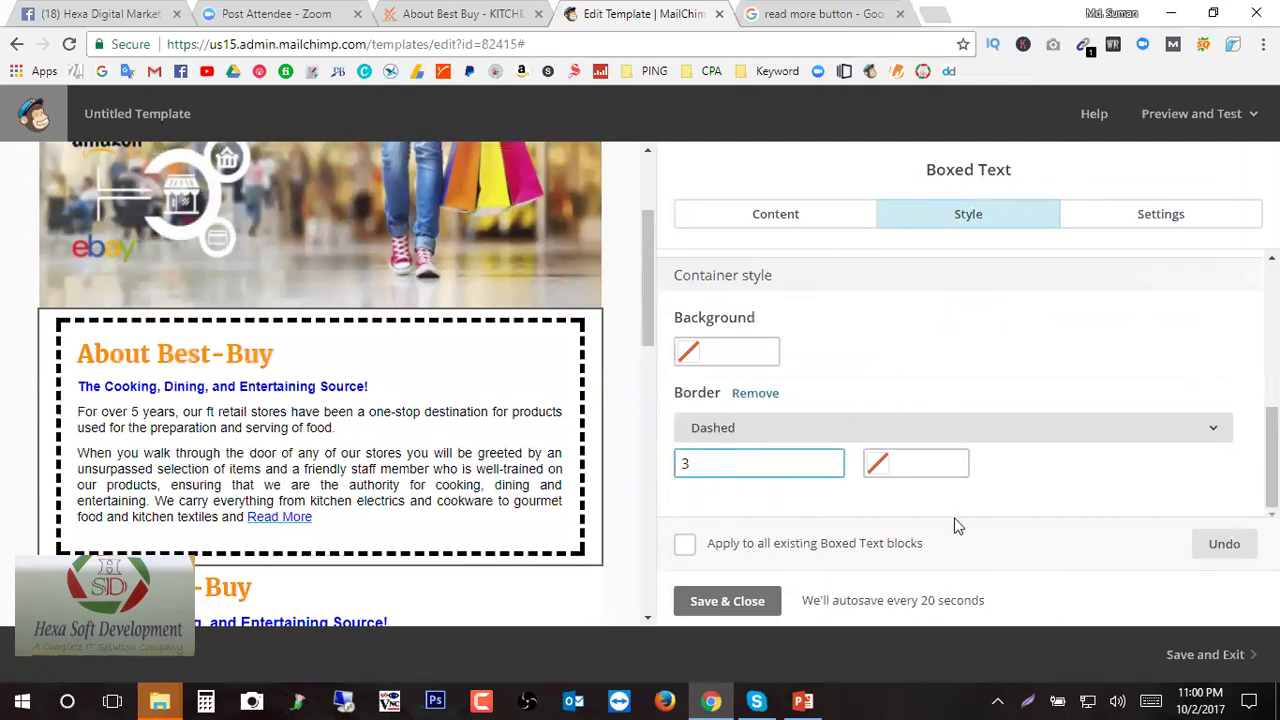
pyautogui.click(848, 561)
pyautogui.click(722, 603)
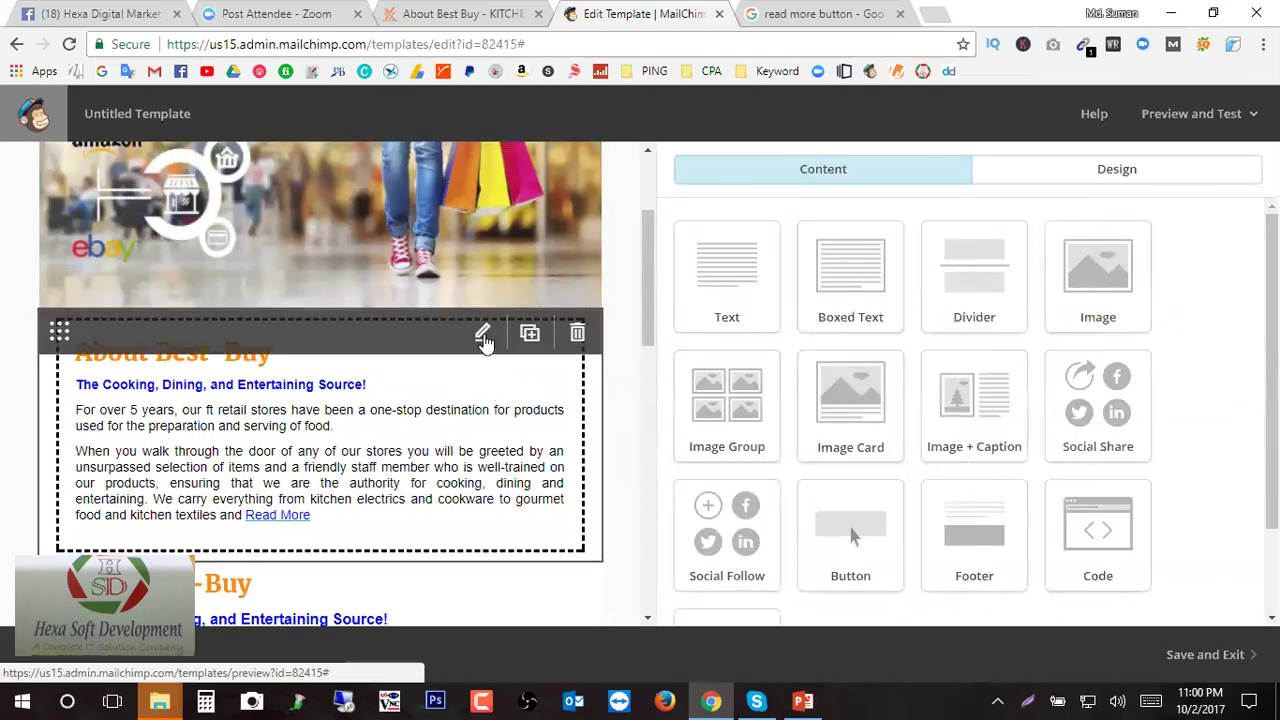
# - Reopen the About Best-Buy block's style settings, try the Groove border style, and set it back to Dashed
pyautogui.click(486, 338)
pyautogui.click(970, 218)
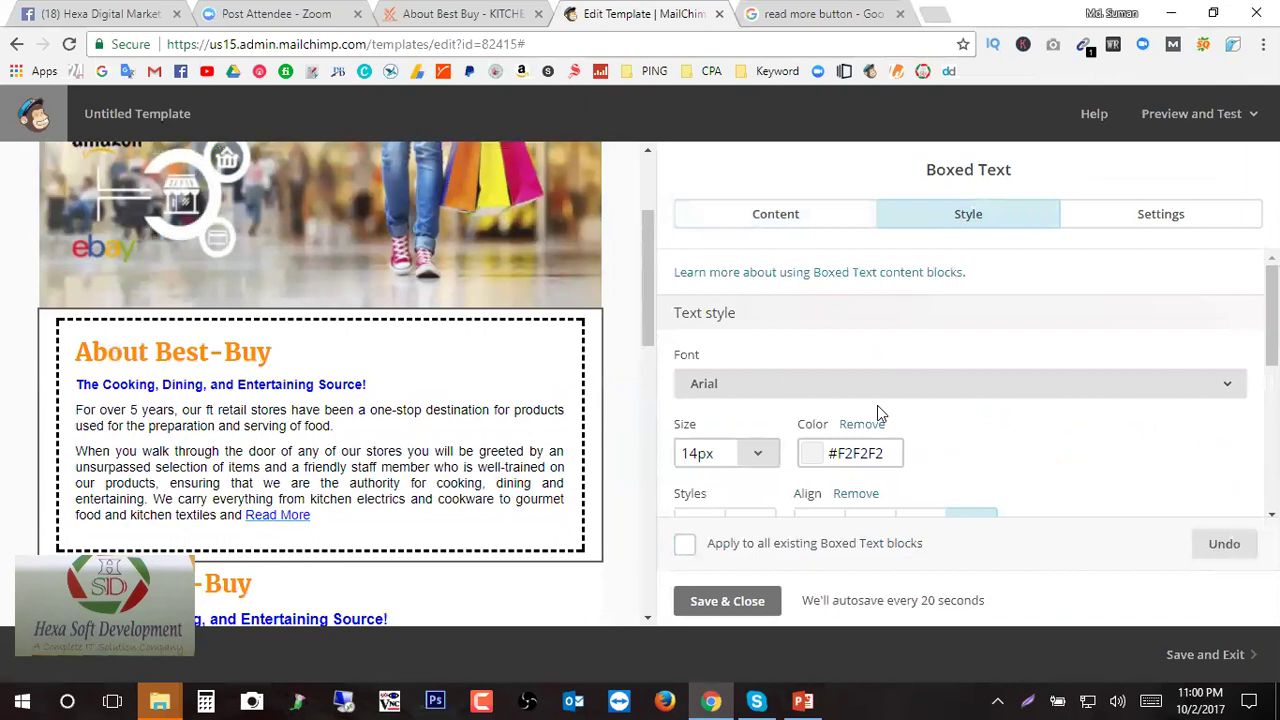
pyautogui.scroll(-5, 875, 412)
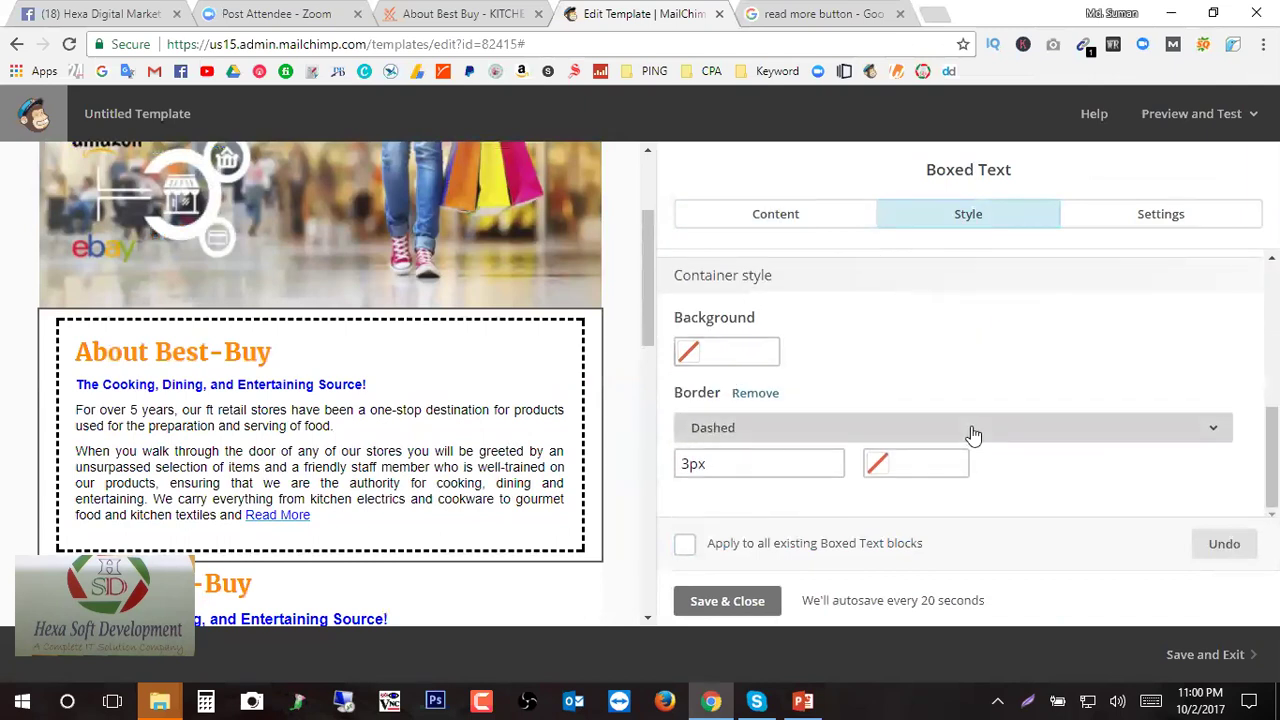
pyautogui.click(971, 430)
pyautogui.click(895, 340)
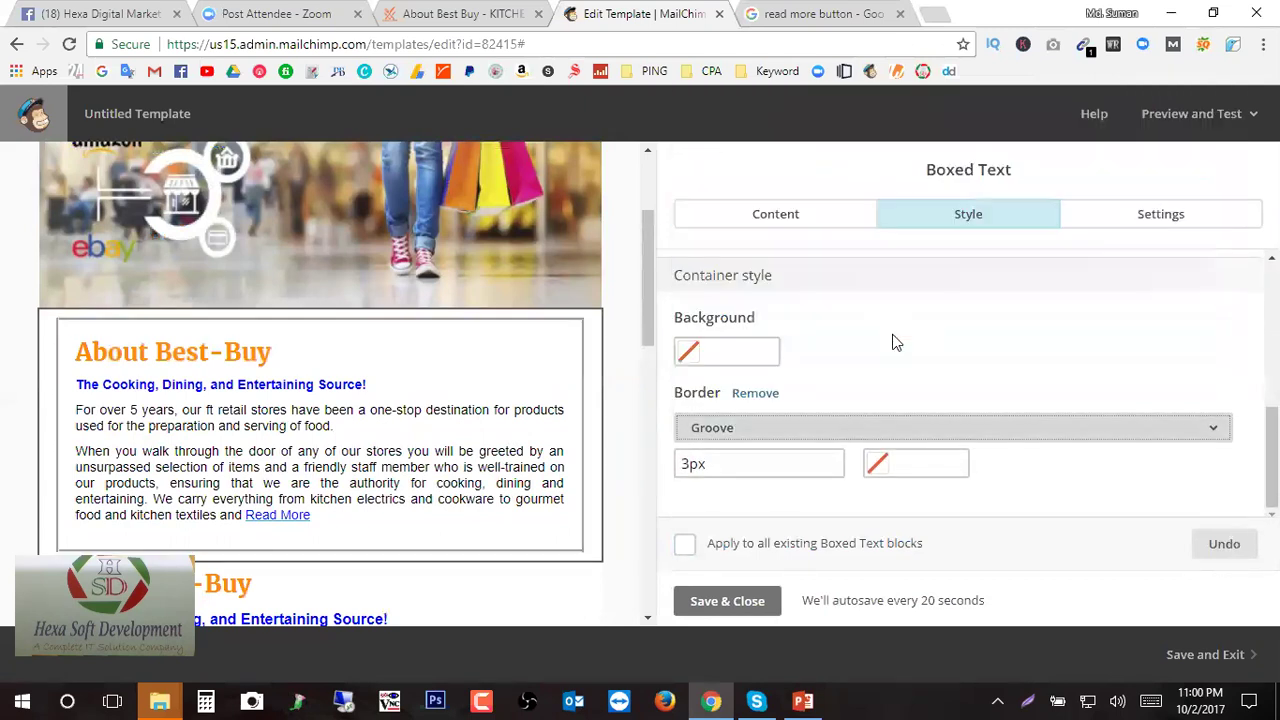
pyautogui.click(860, 430)
pyautogui.click(968, 206)
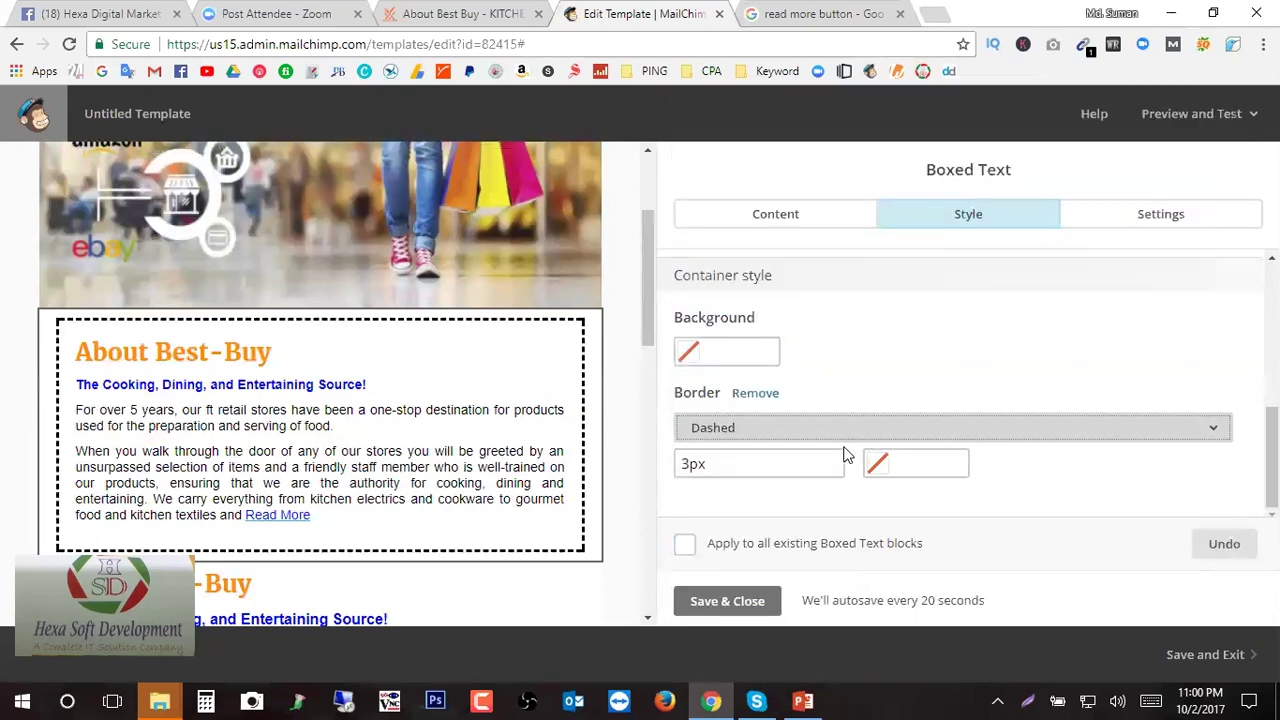
pyautogui.click(684, 547)
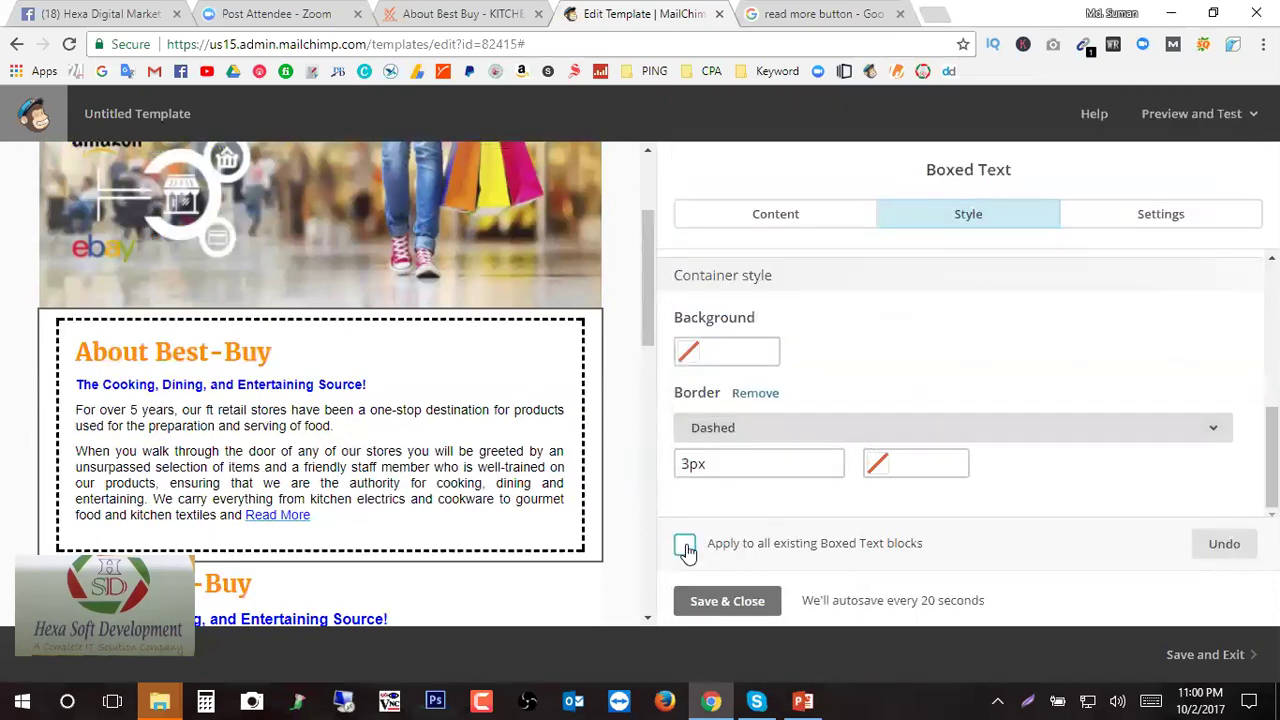
pyautogui.scroll(2, 900, 470)
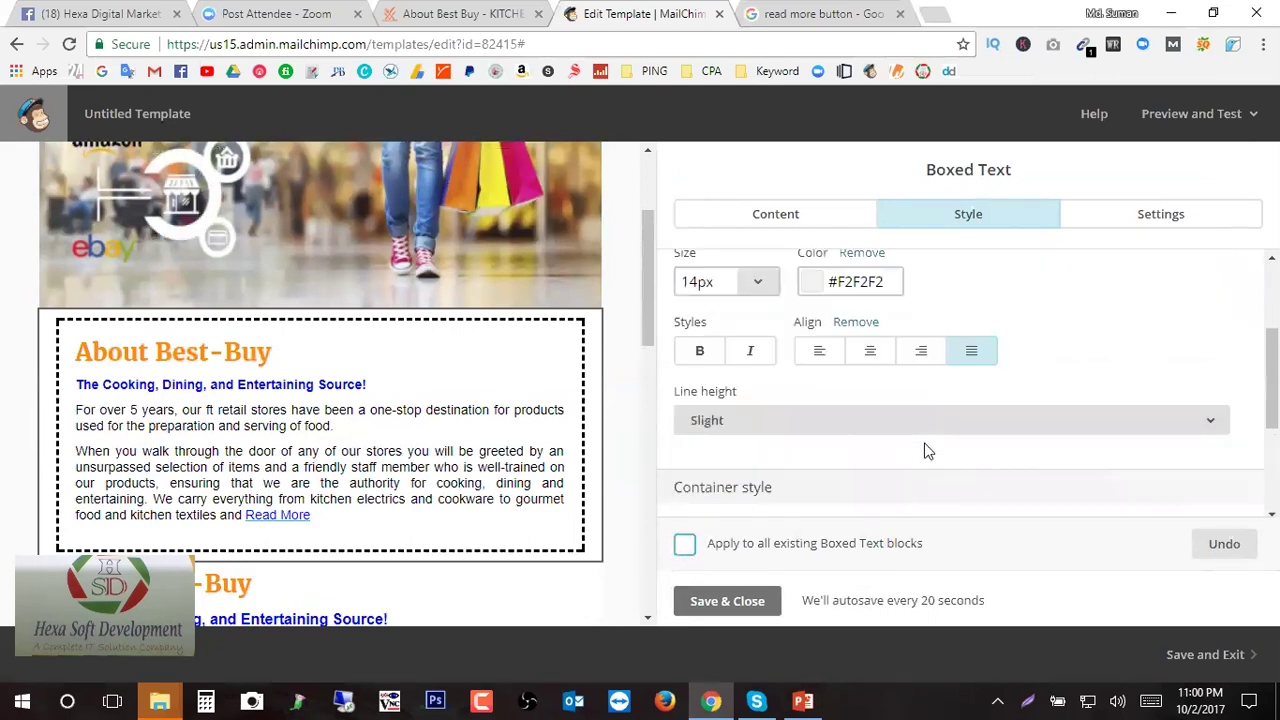
pyautogui.scroll(-2, 925, 451)
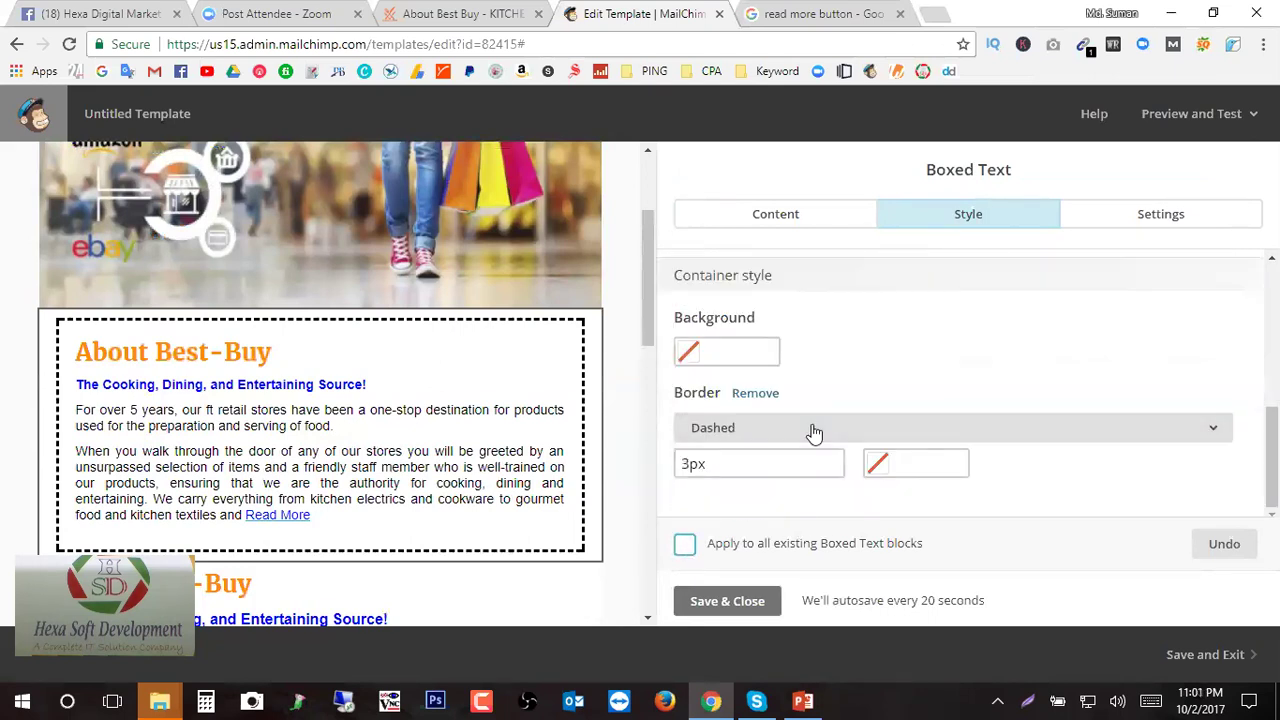
pyautogui.scroll(2, 829, 434)
pyautogui.scroll(-2, 820, 470)
pyautogui.scroll(1, 820, 474)
pyautogui.scroll(-1, 820, 480)
# - Set the container's background colour to light grey #e9e9e9, and save and close the Boxed Text block
pyautogui.click(688, 351)
pyautogui.moveTo(693, 300)
pyautogui.mouseDown()
pyautogui.moveTo(680, 337)
pyautogui.moveTo(685, 289)
pyautogui.mouseUp()
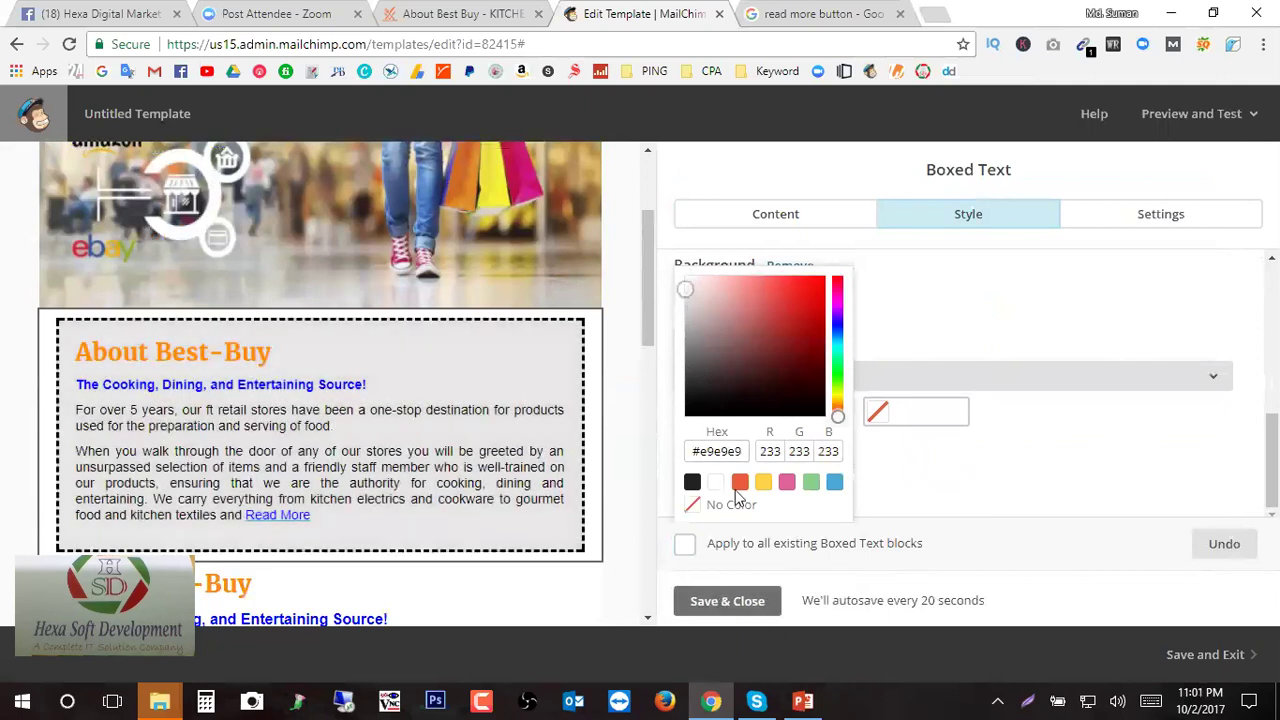
pyautogui.click(723, 601)
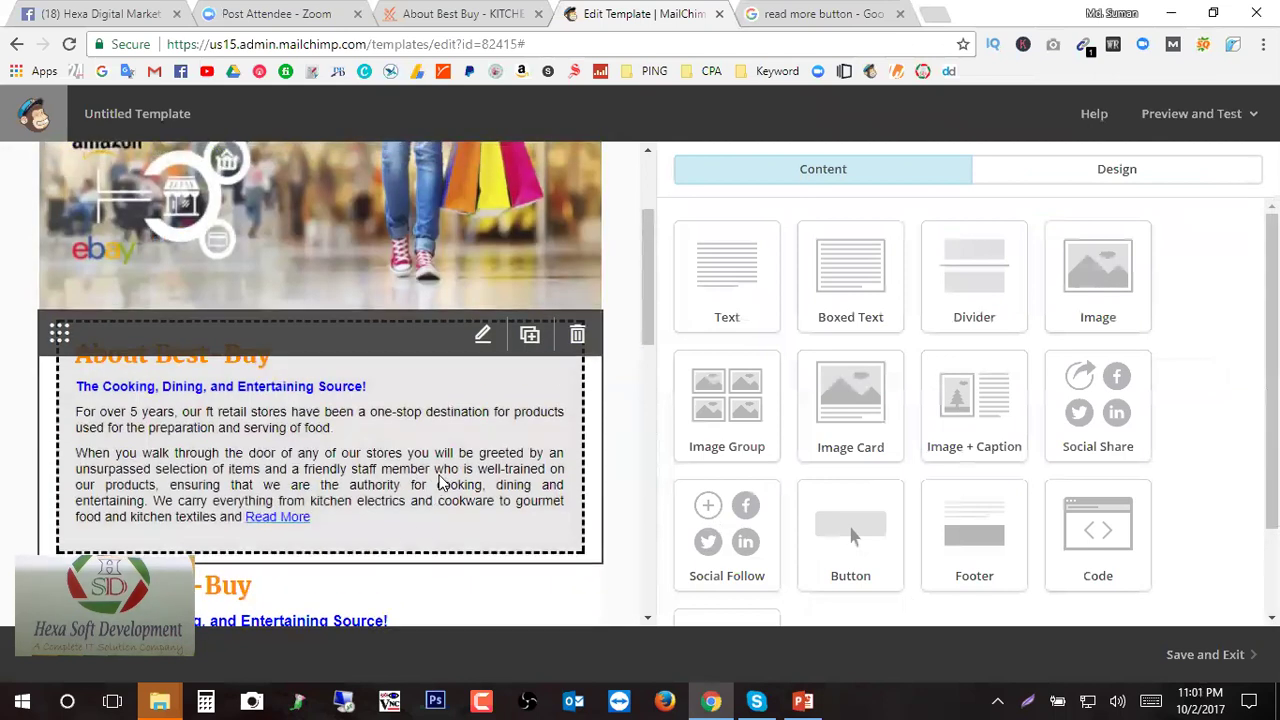
# - Delete the duplicate unboxed About Best-Buy text block below the dashed-border box and confirm the deletion
pyautogui.scroll(-1, 404, 526)
pyautogui.scroll(-2, 370, 444)
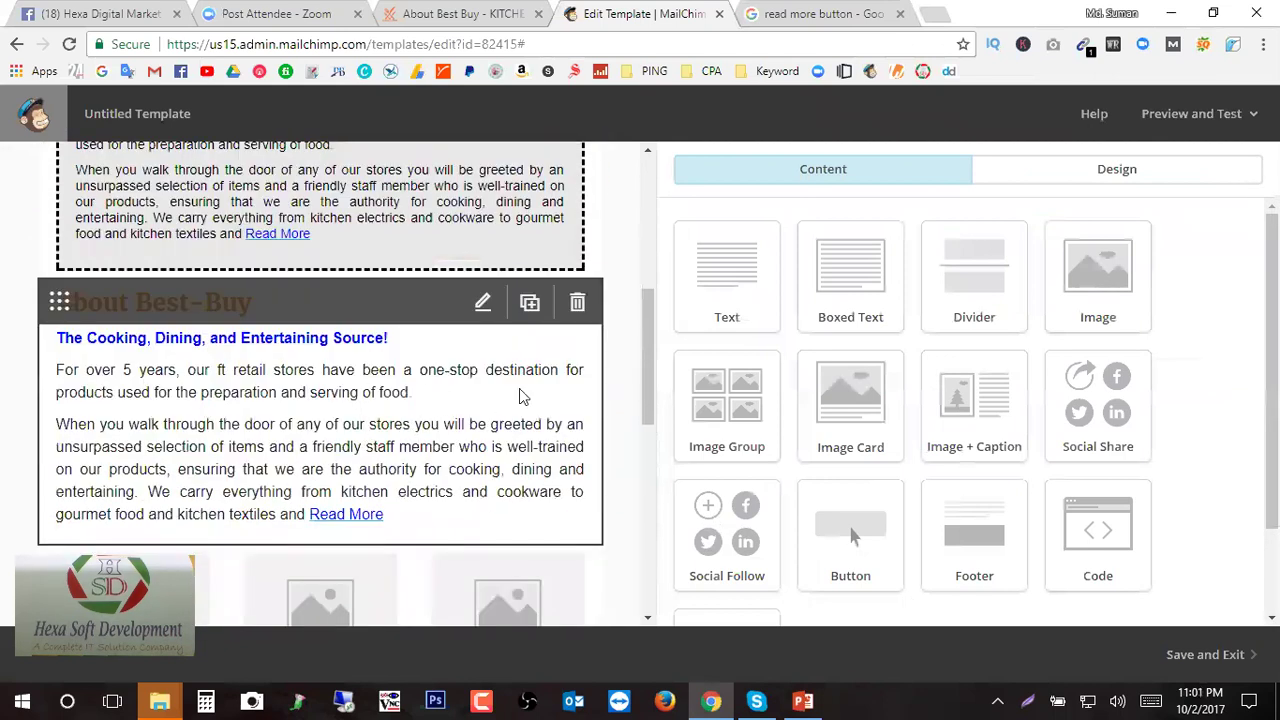
pyautogui.click(578, 304)
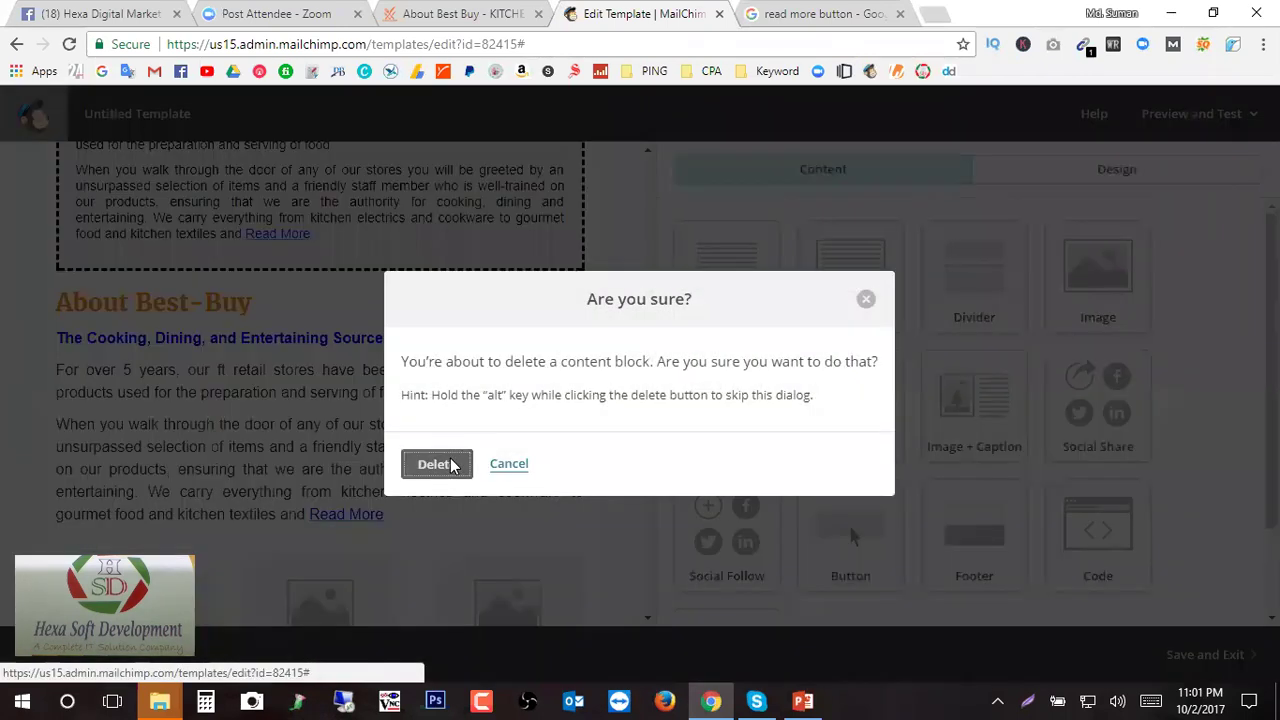
pyautogui.click(432, 465)
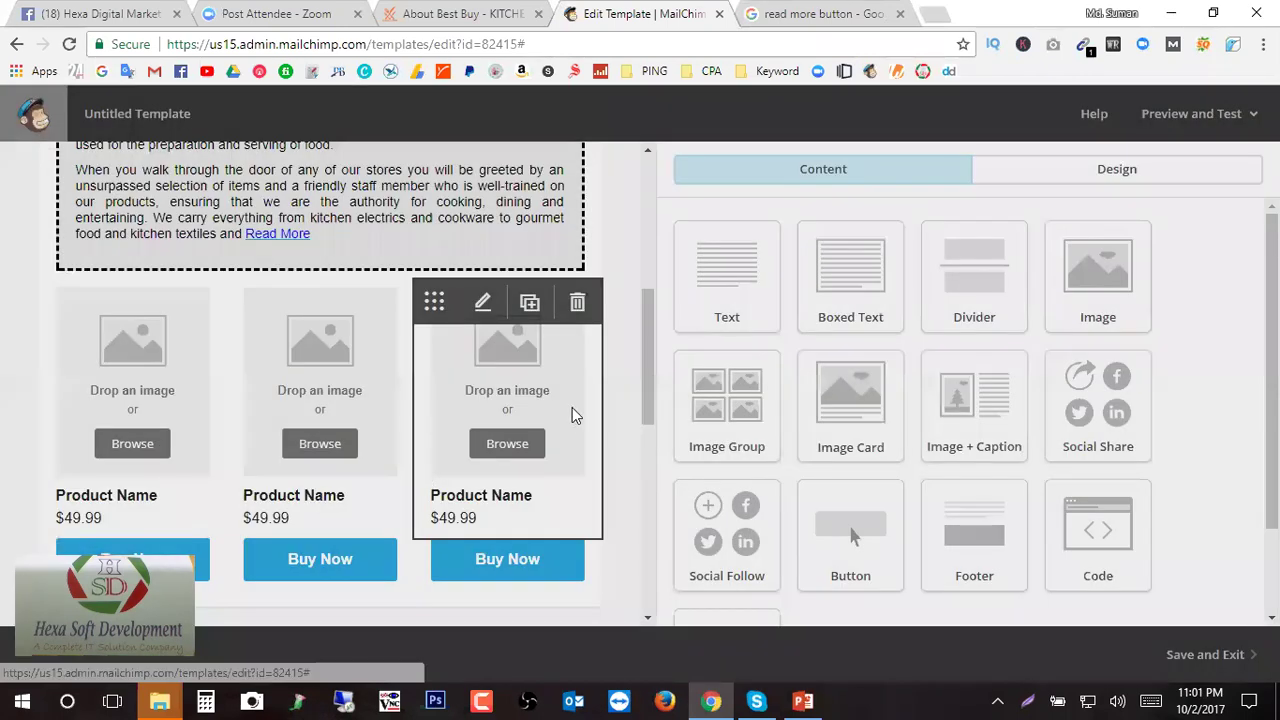
# - Examine how the banner image lines up with the logo and the boxed About Best-Buy text
pyautogui.scroll(3, 575, 400)
pyautogui.scroll(3, 585, 288)
pyautogui.scroll(-2, 450, 272)
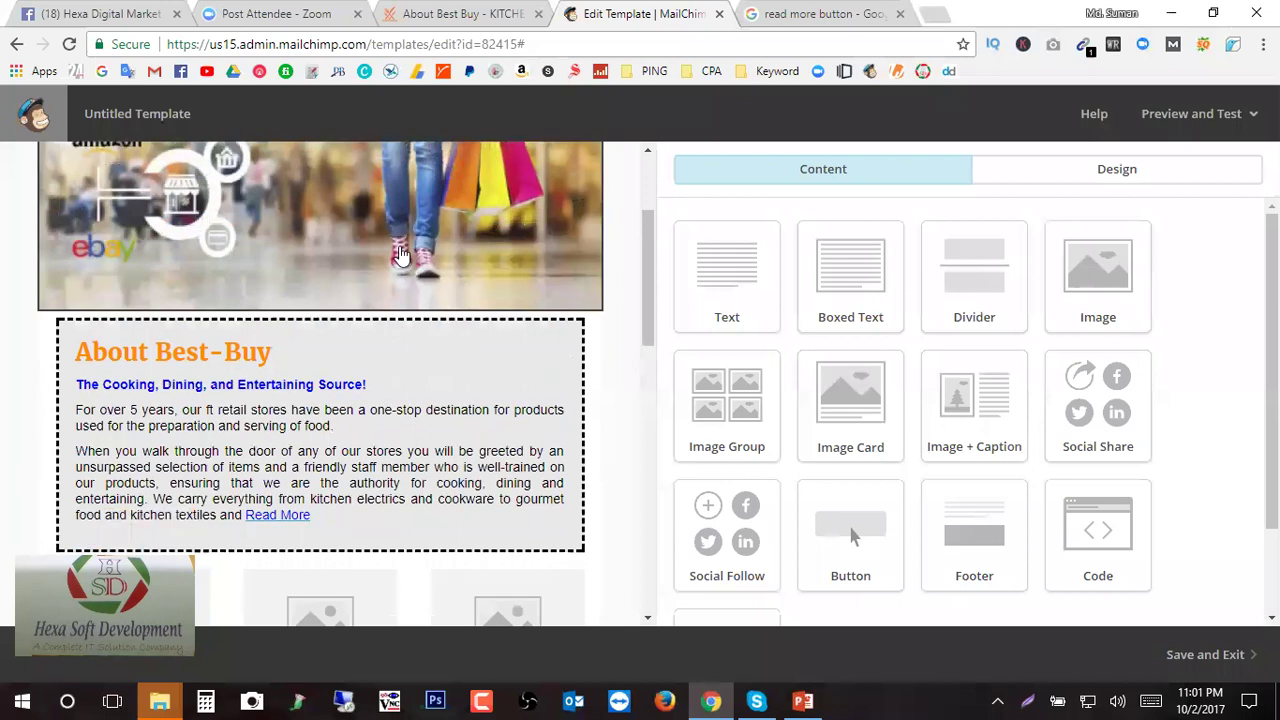
pyautogui.scroll(2, 380, 285)
pyautogui.scroll(-1, 502, 308)
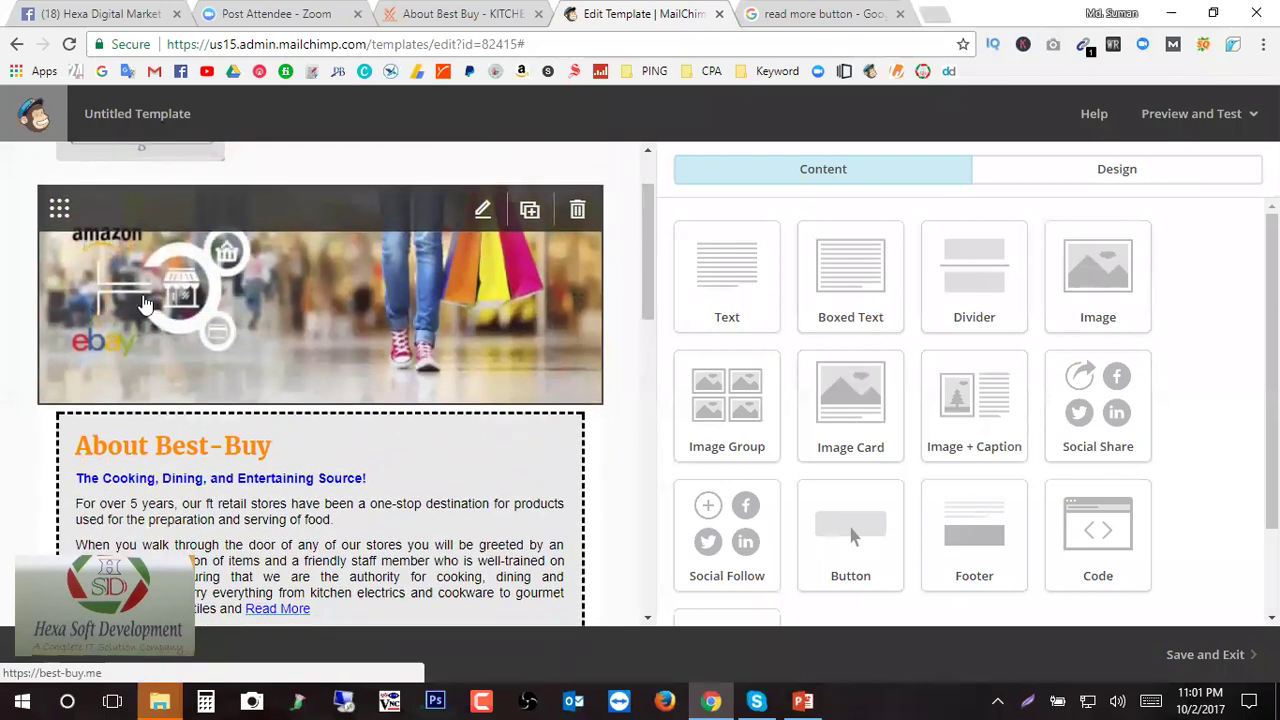
pyautogui.scroll(-2, 443, 334)
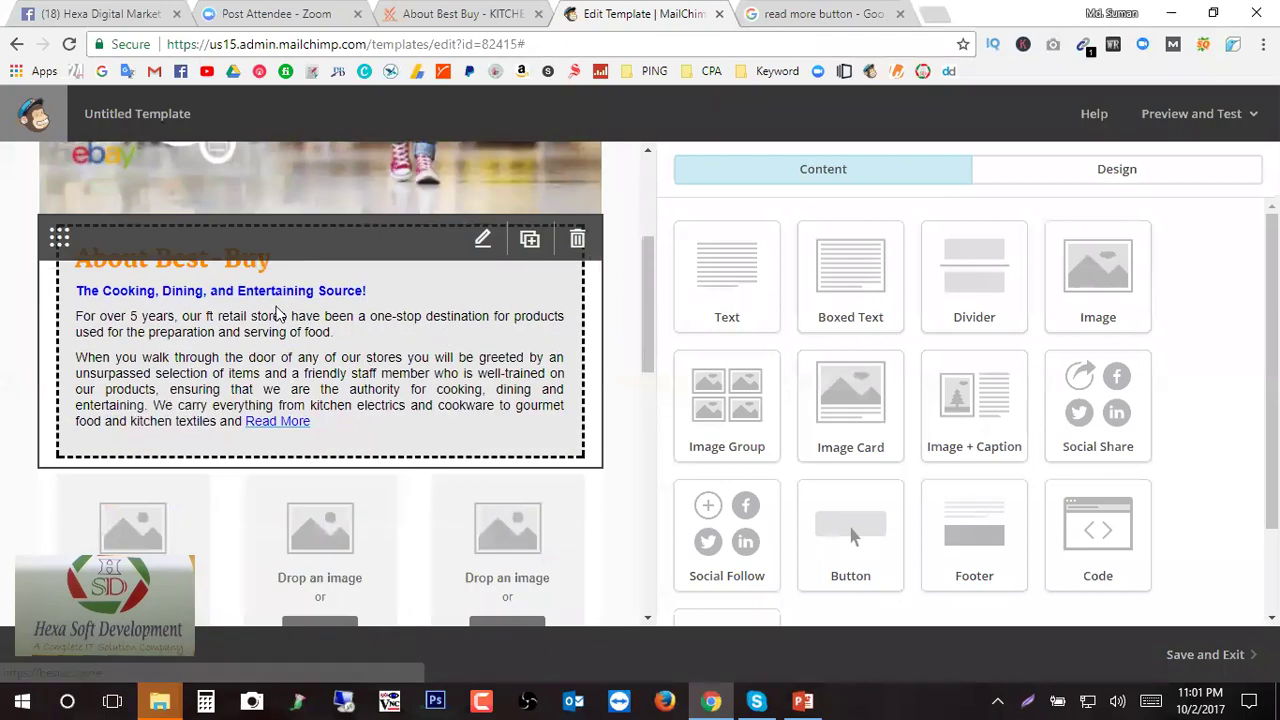
pyautogui.scroll(1, 570, 385)
pyautogui.scroll(3, 630, 368)
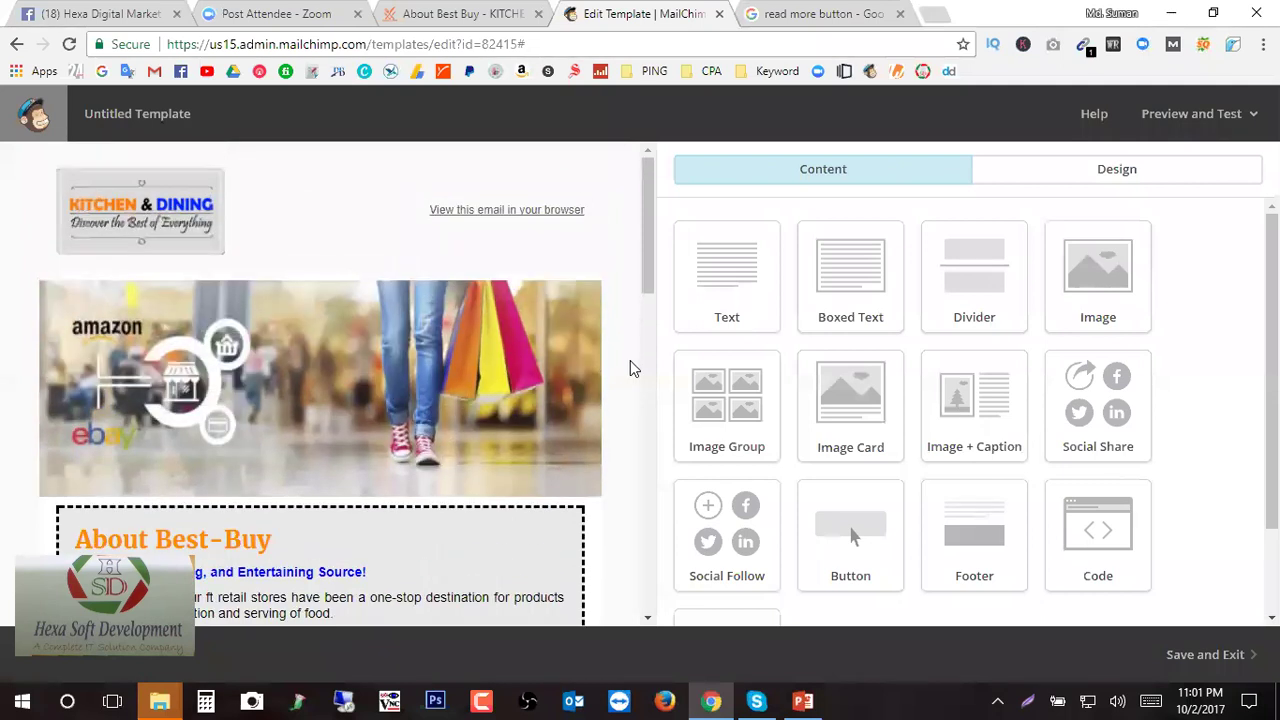
pyautogui.scroll(-1, 626, 365)
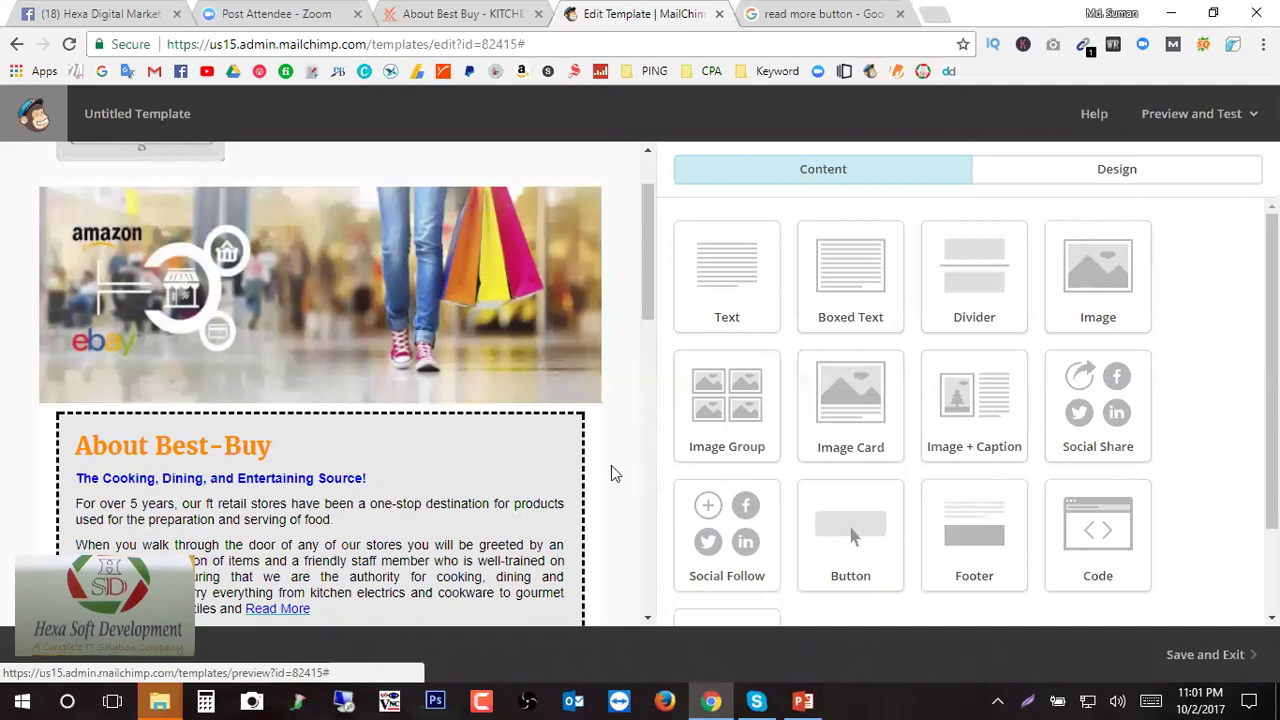
pyautogui.scroll(-1, 615, 475)
pyautogui.scroll(3, 463, 442)
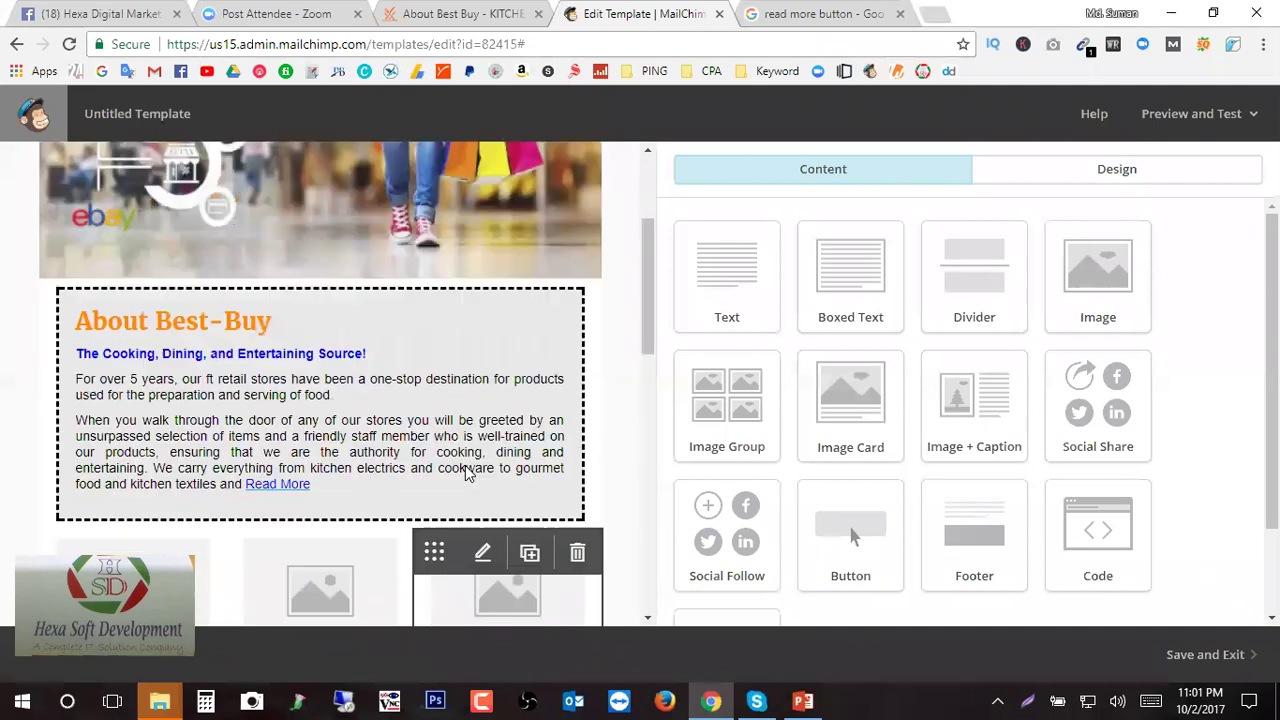
pyautogui.scroll(-1, 449, 330)
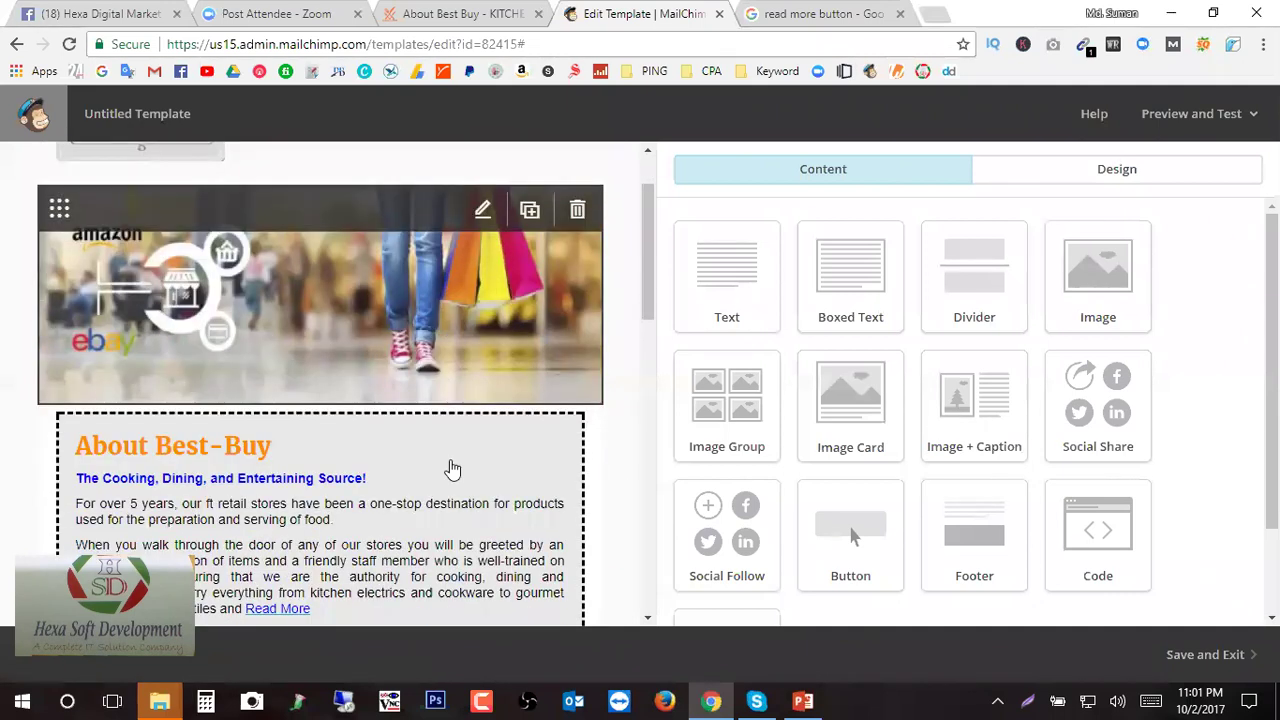
pyautogui.scroll(1, 425, 365)
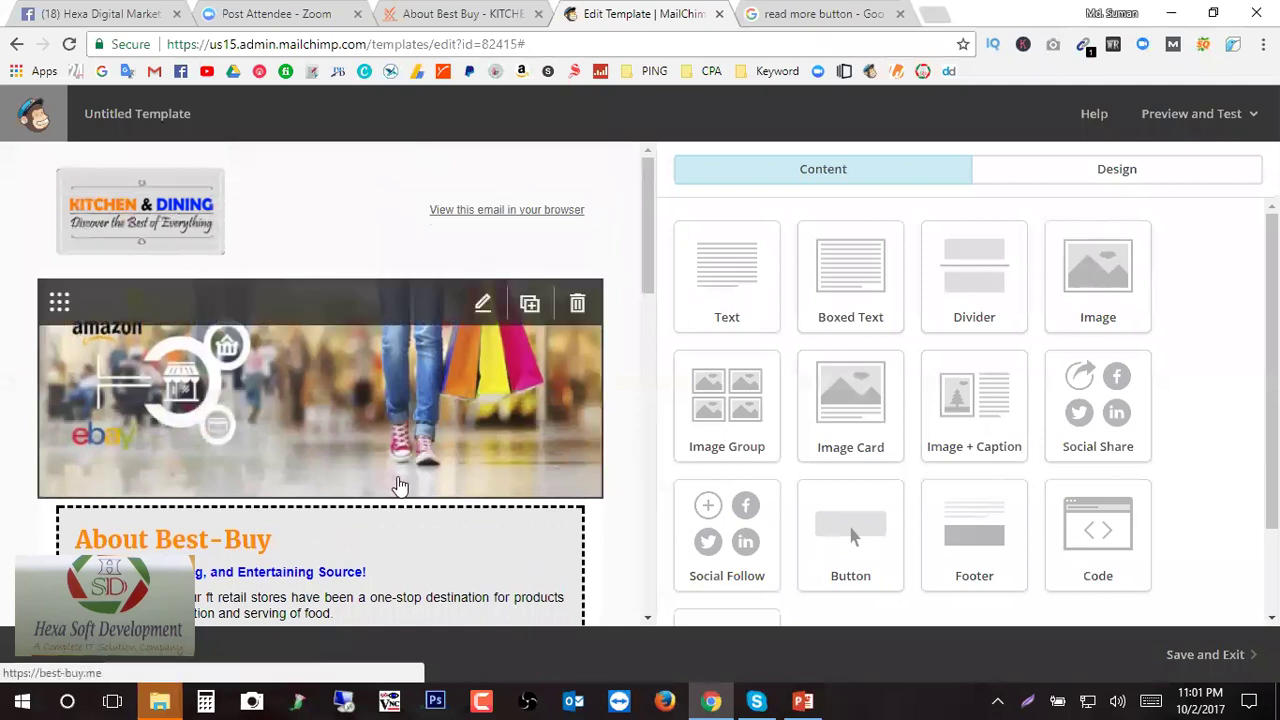
pyautogui.scroll(-1, 450, 420)
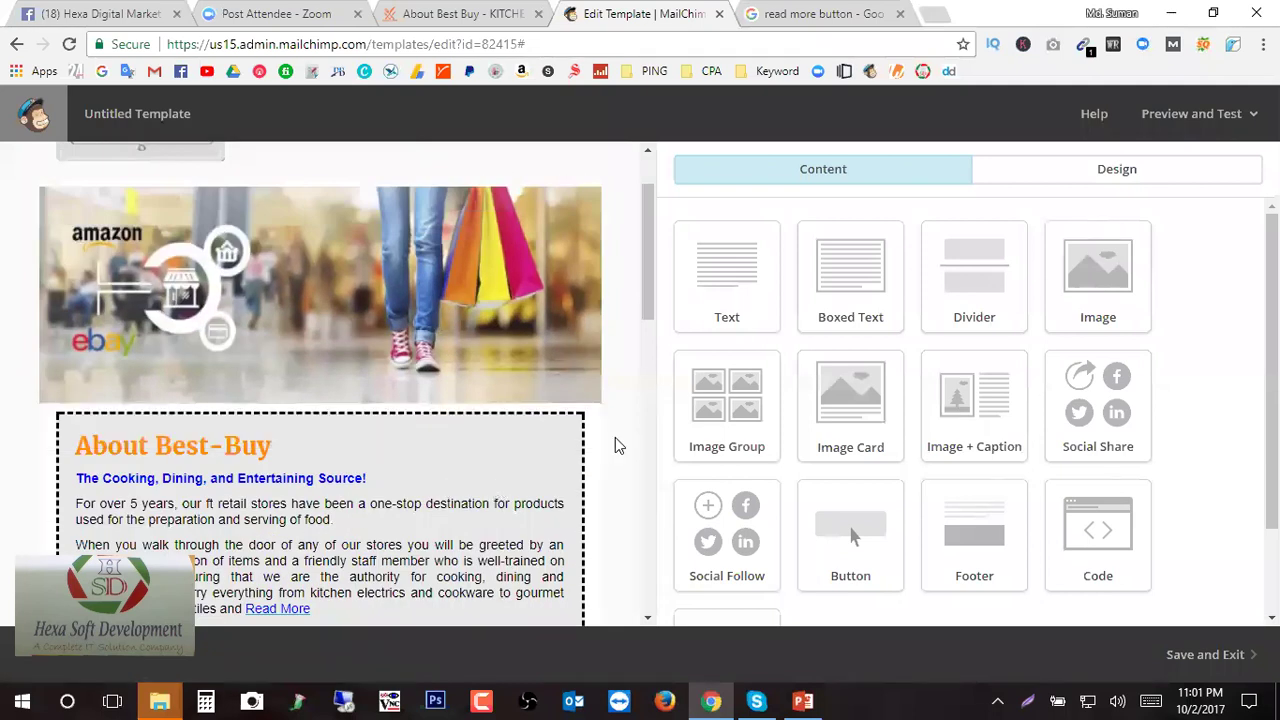
# - Turn off the Edge to edge margins for the shopping banner image and save the block
pyautogui.scroll(1, 614, 443)
pyautogui.click(482, 304)
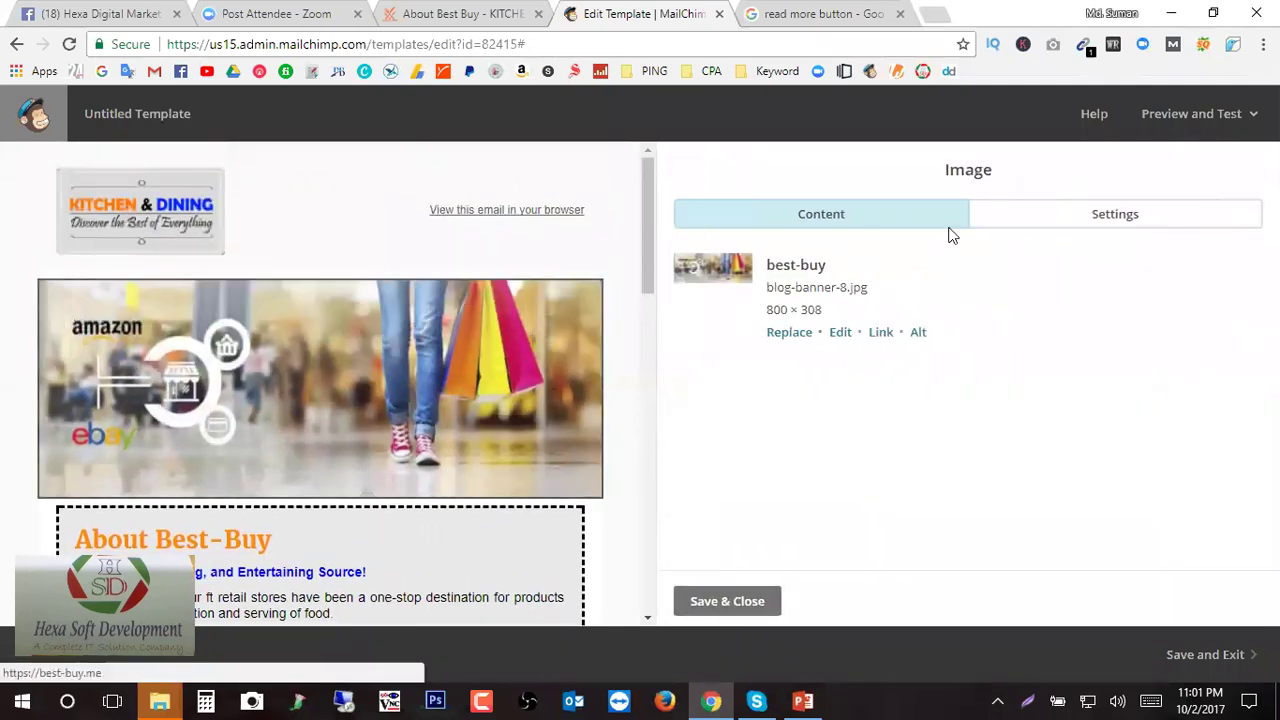
pyautogui.click(1094, 210)
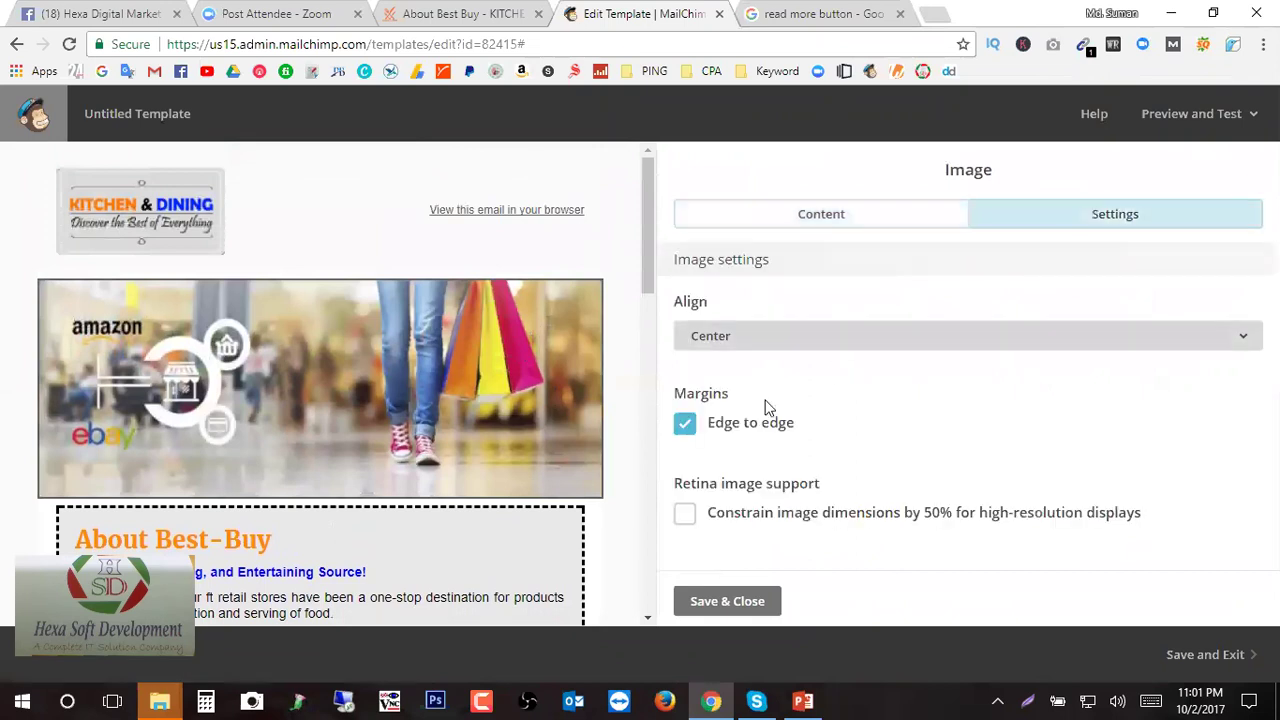
pyautogui.click(685, 423)
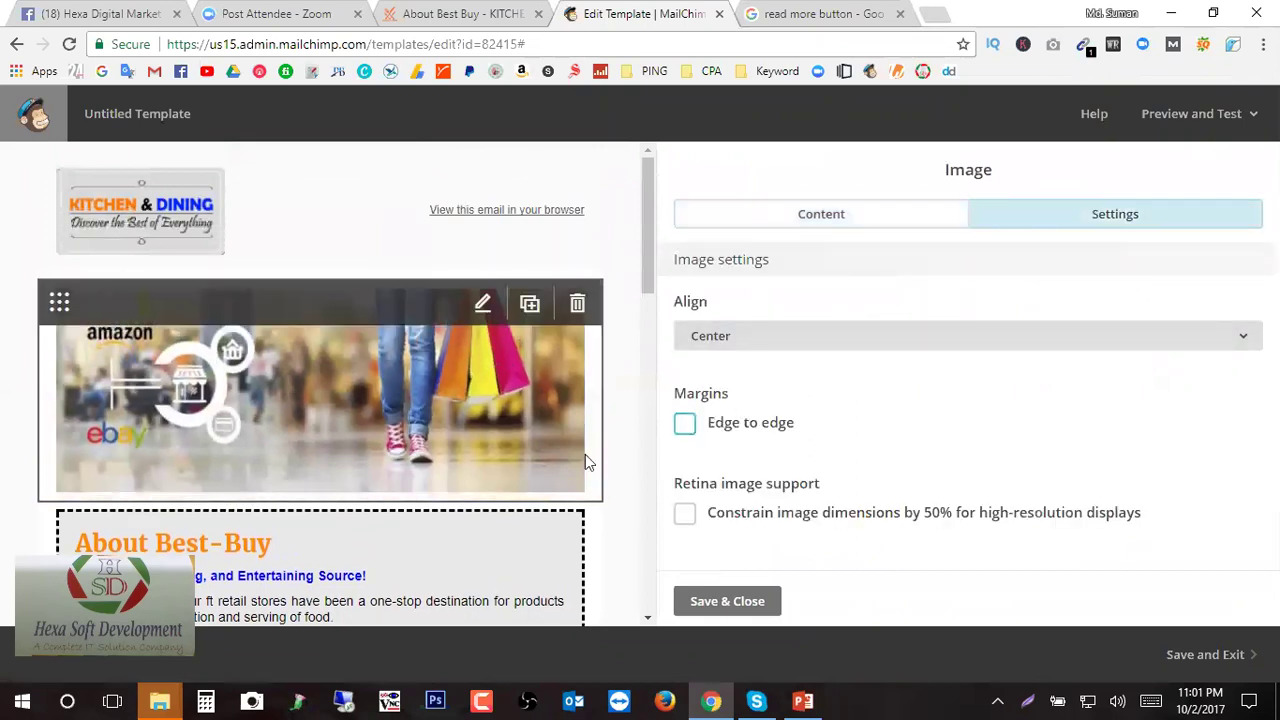
pyautogui.click(726, 604)
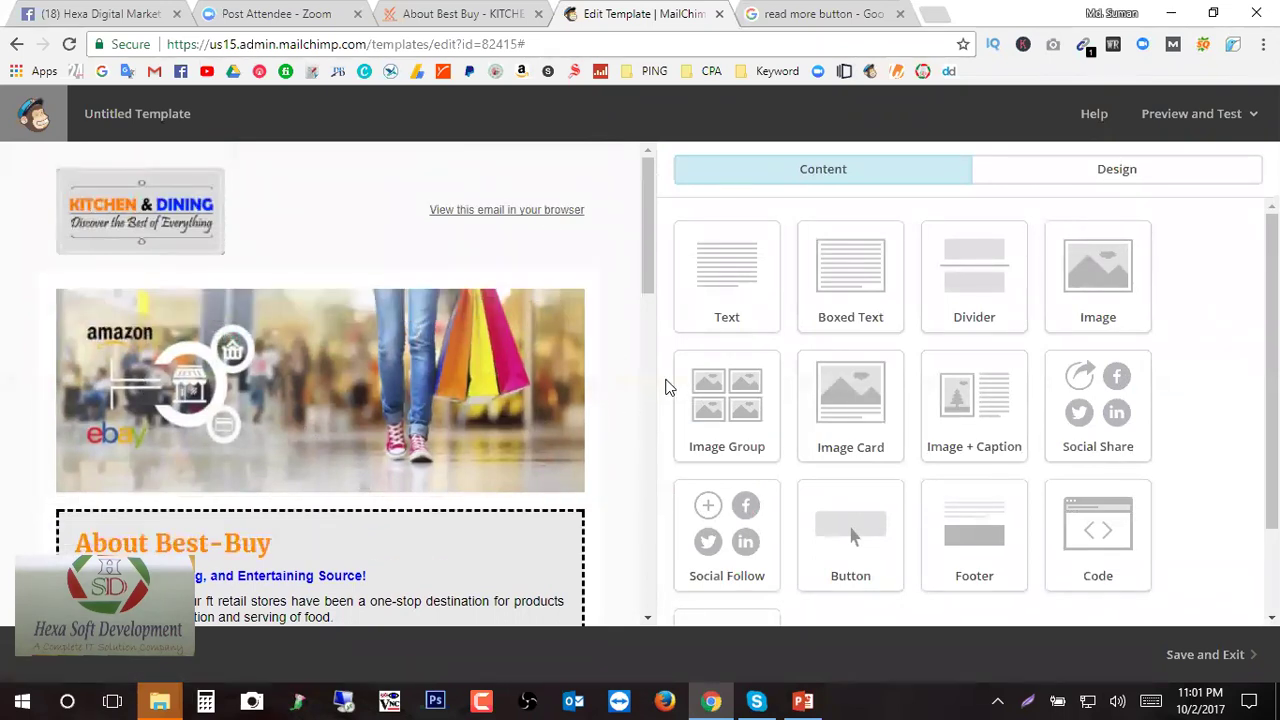
# - Review the template's layout from the logo and banner through the product columns to the footer
pyautogui.scroll(-1, 626, 369)
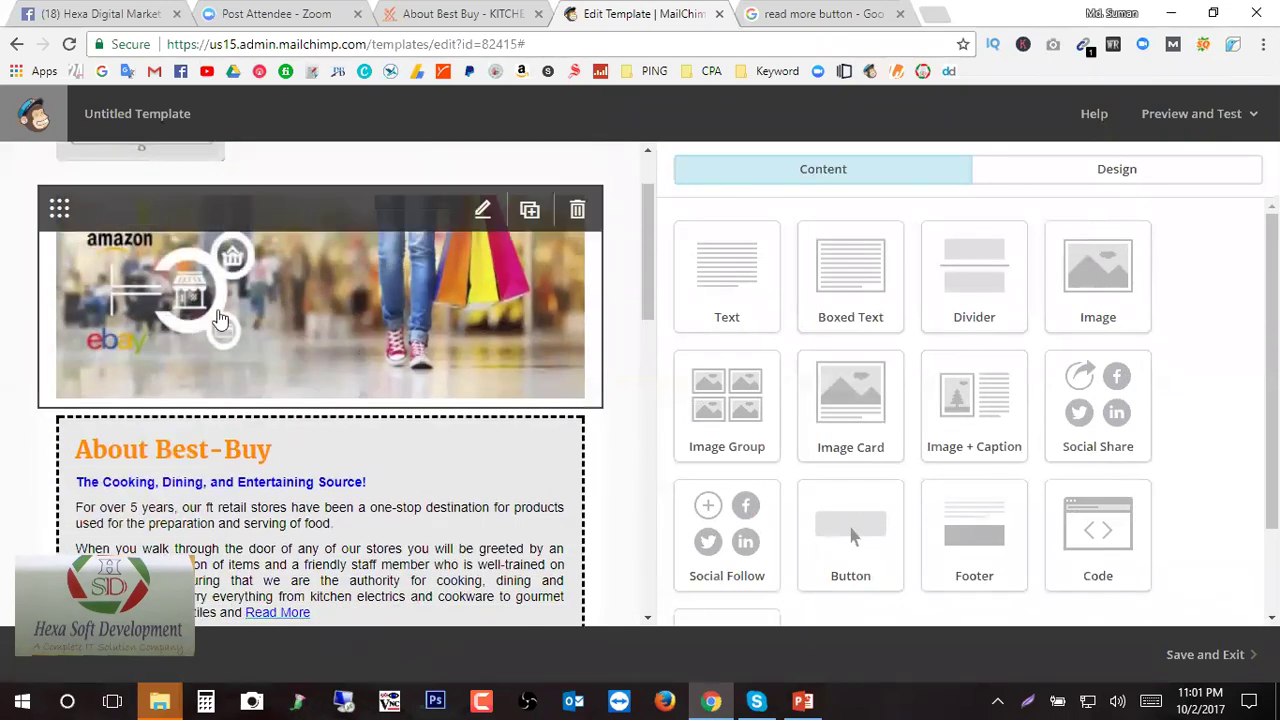
pyautogui.scroll(1, 610, 335)
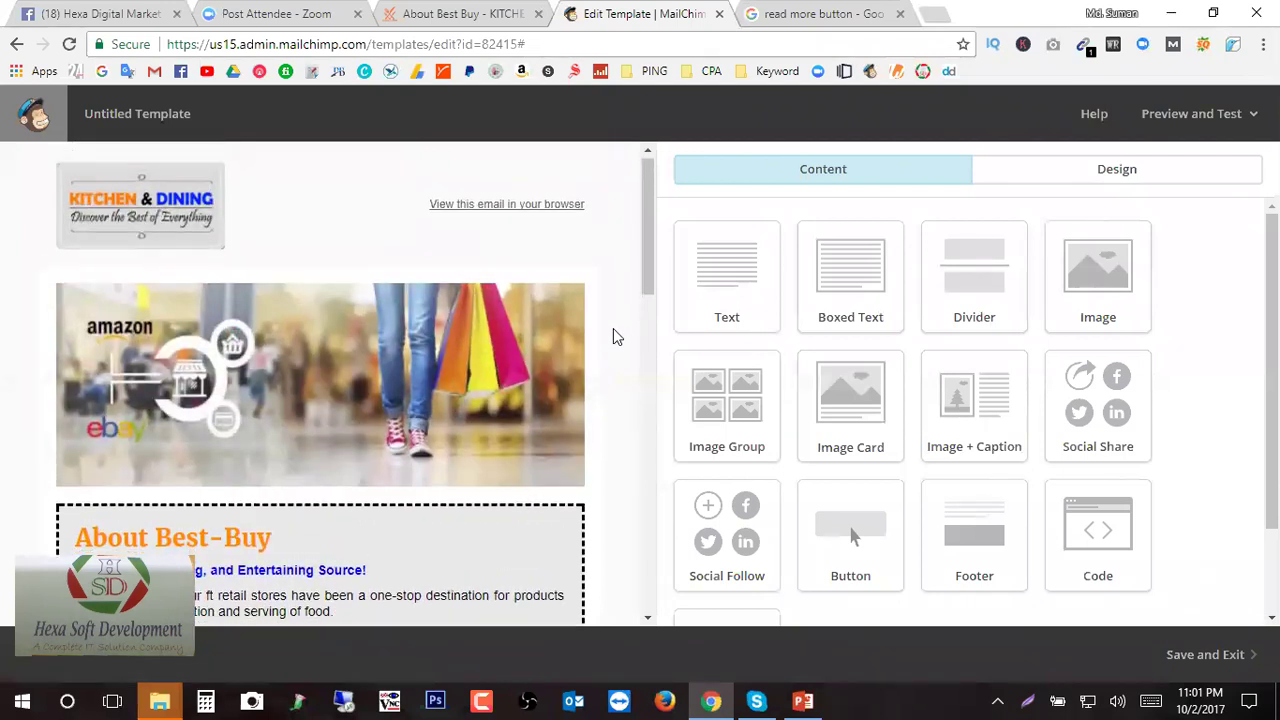
pyautogui.scroll(-1, 497, 286)
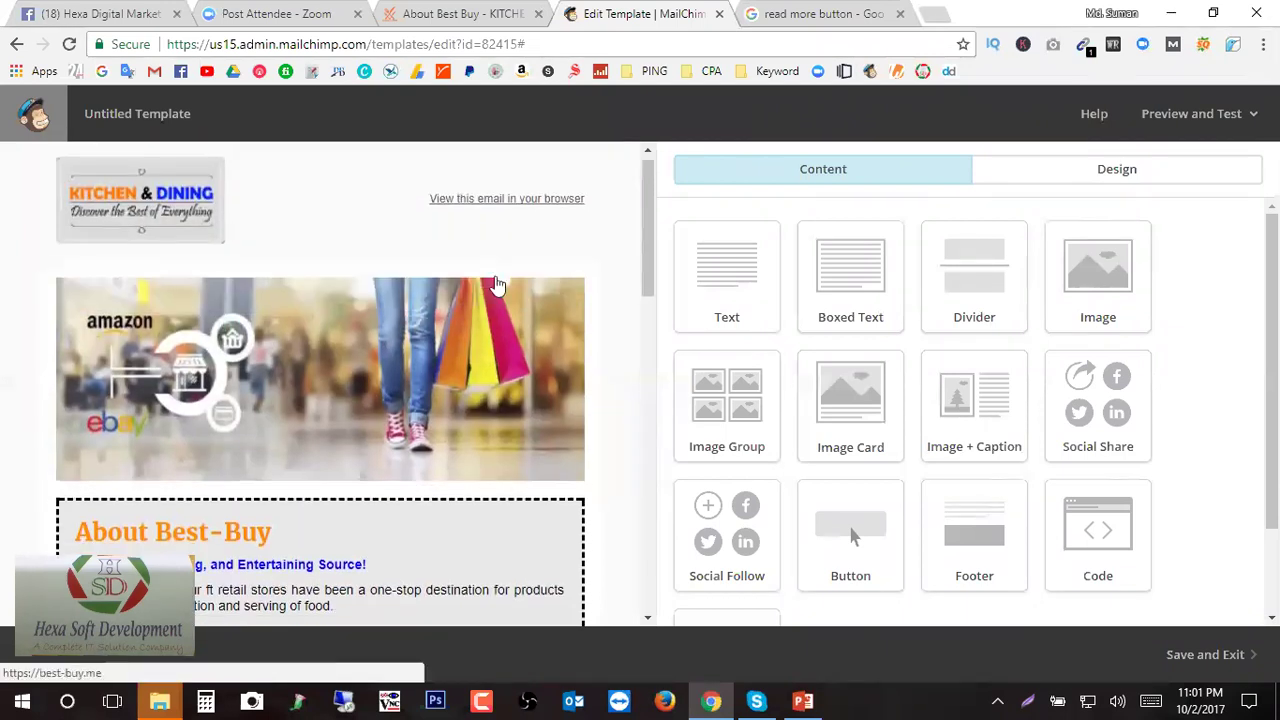
pyautogui.scroll(-2, 497, 286)
pyautogui.scroll(-4, 360, 270)
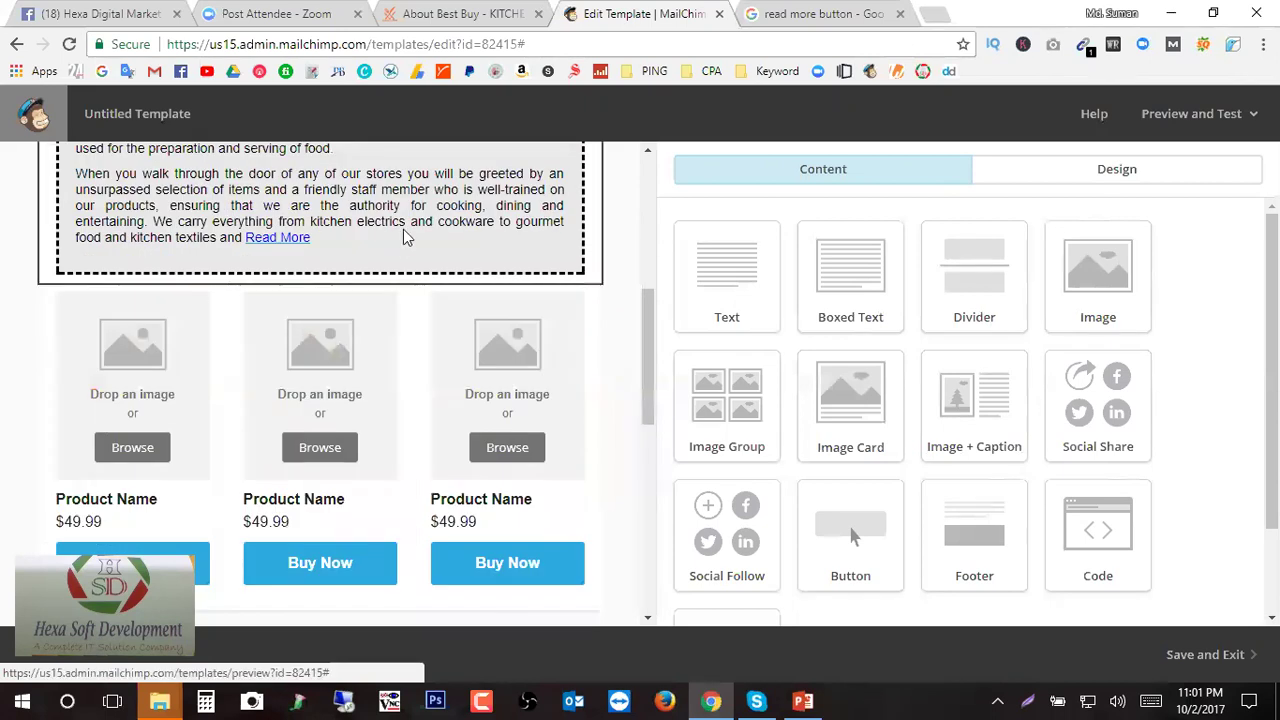
pyautogui.scroll(2, 410, 236)
pyautogui.scroll(3, 420, 240)
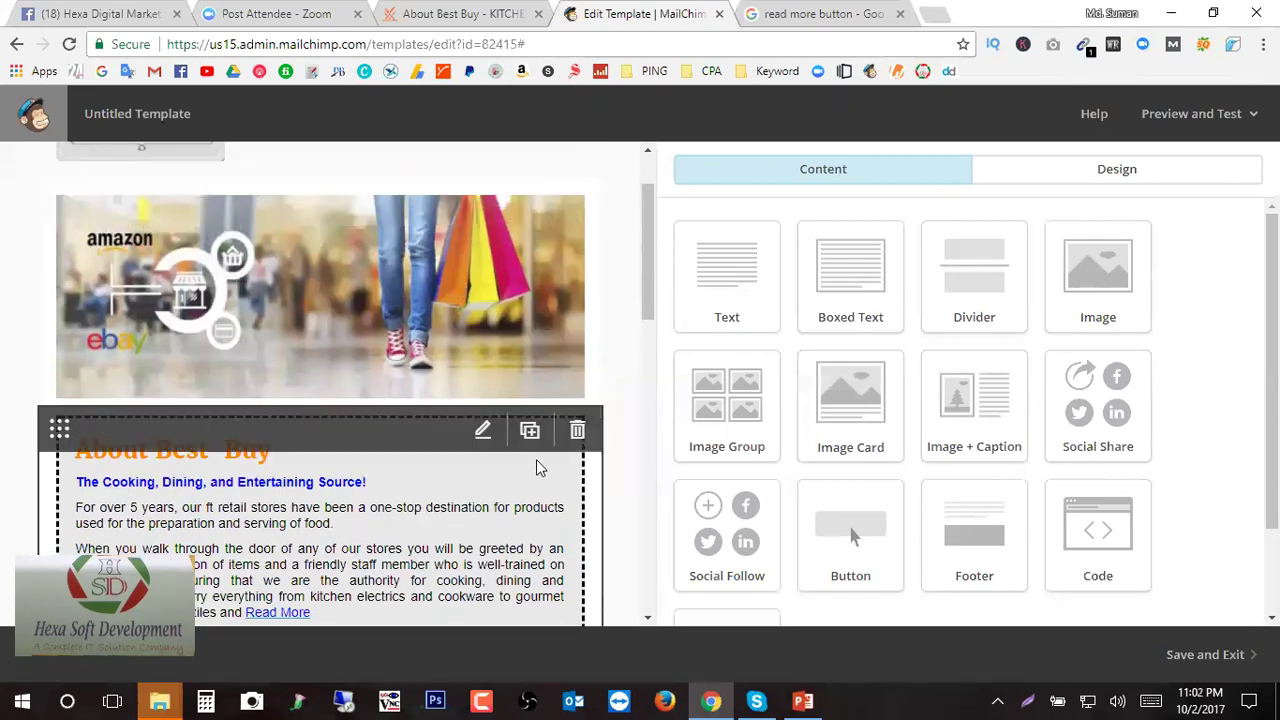
pyautogui.scroll(1, 528, 400)
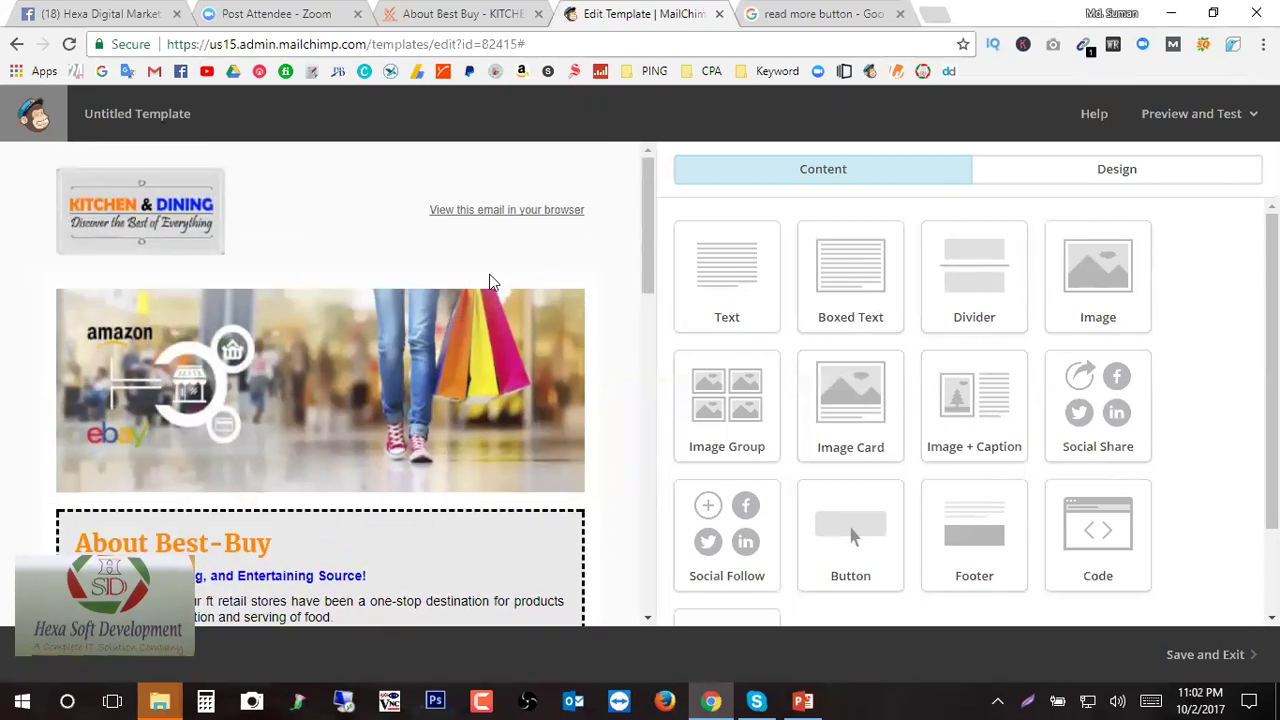
pyautogui.scroll(-7, 490, 282)
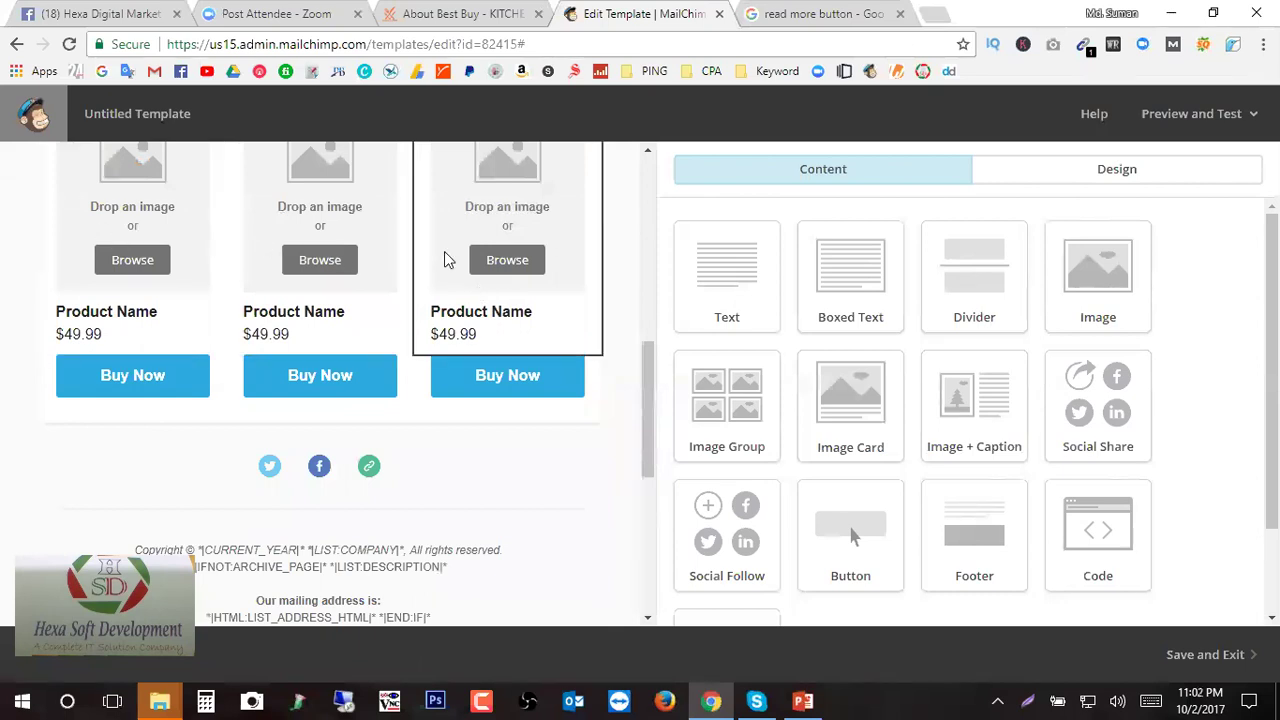
pyautogui.scroll(3, 447, 260)
pyautogui.scroll(-3, 420, 300)
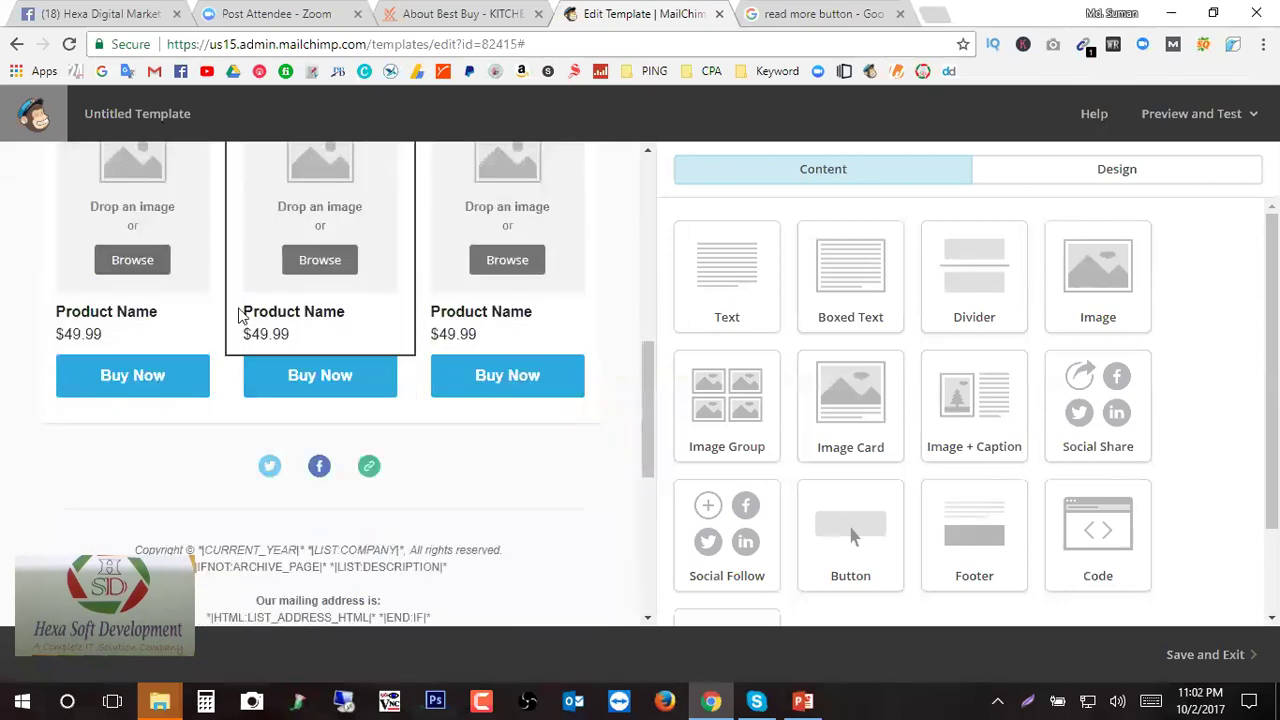
pyautogui.scroll(-3, 355, 368)
pyautogui.scroll(5, 597, 418)
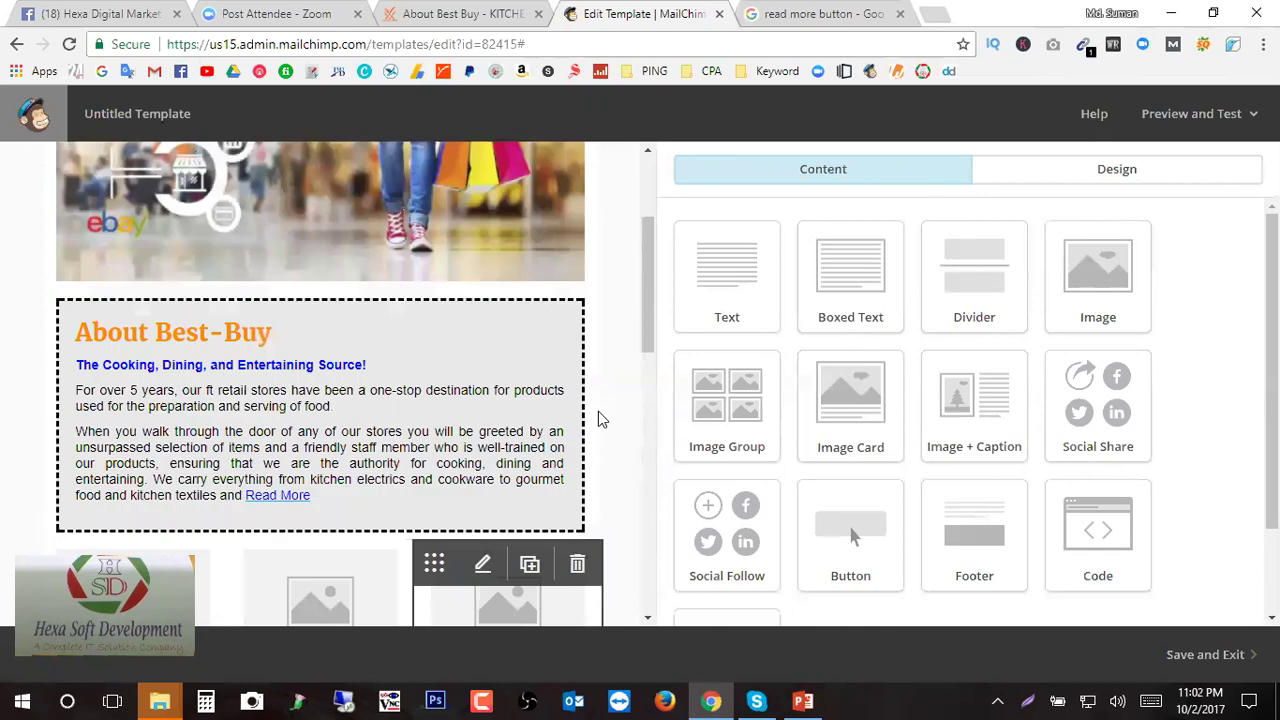
pyautogui.scroll(2, 483, 244)
pyautogui.scroll(-3, 580, 420)
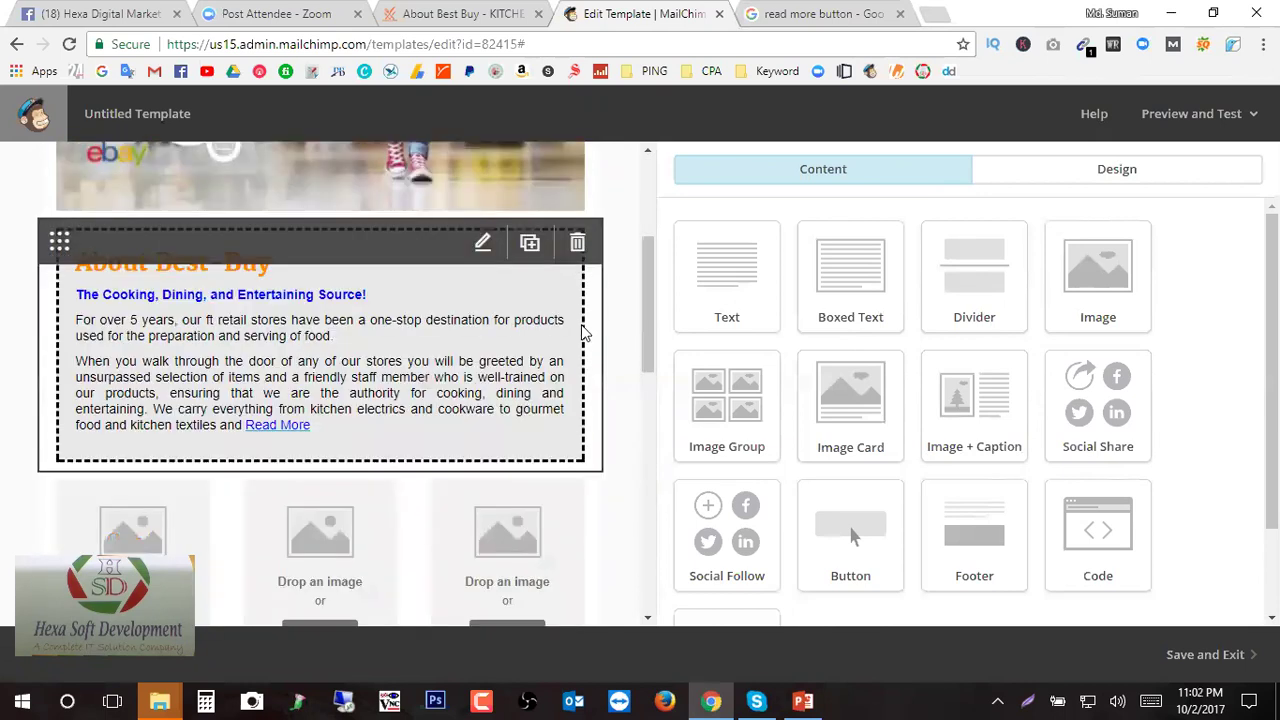
pyautogui.scroll(2, 497, 415)
pyautogui.scroll(1, 460, 480)
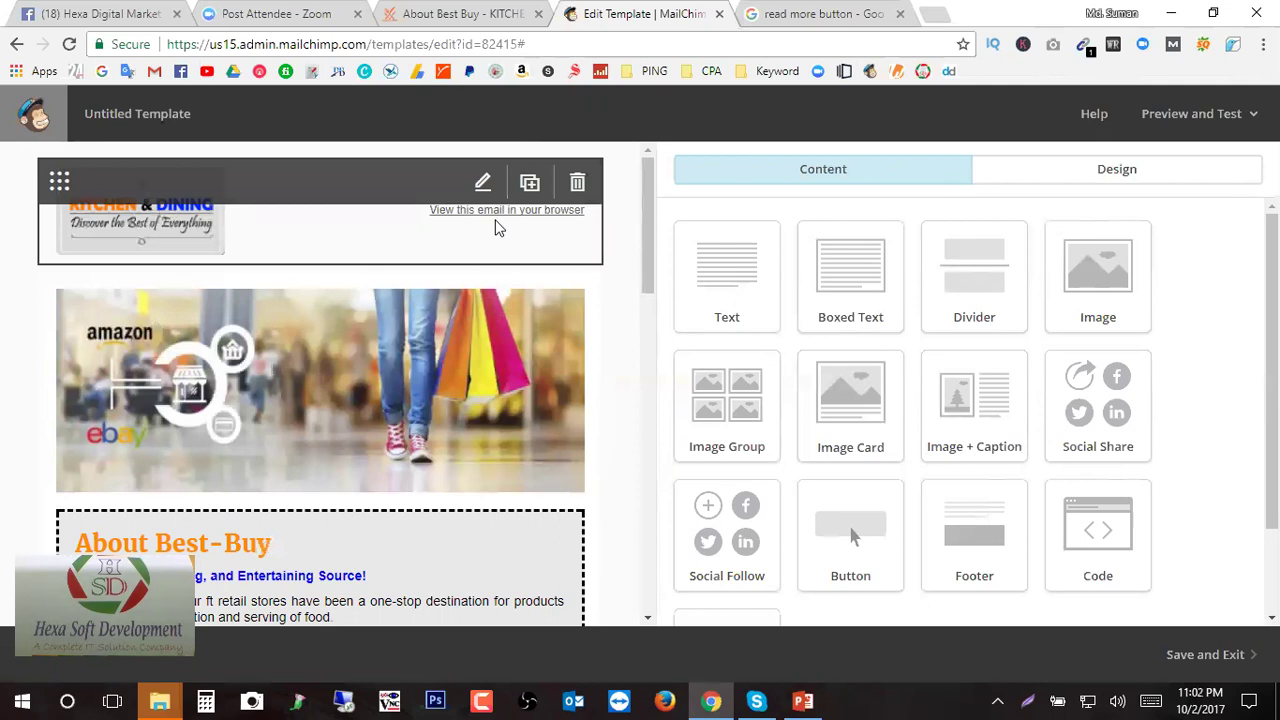
pyautogui.scroll(-2, 851, 317)
pyautogui.scroll(2, 852, 290)
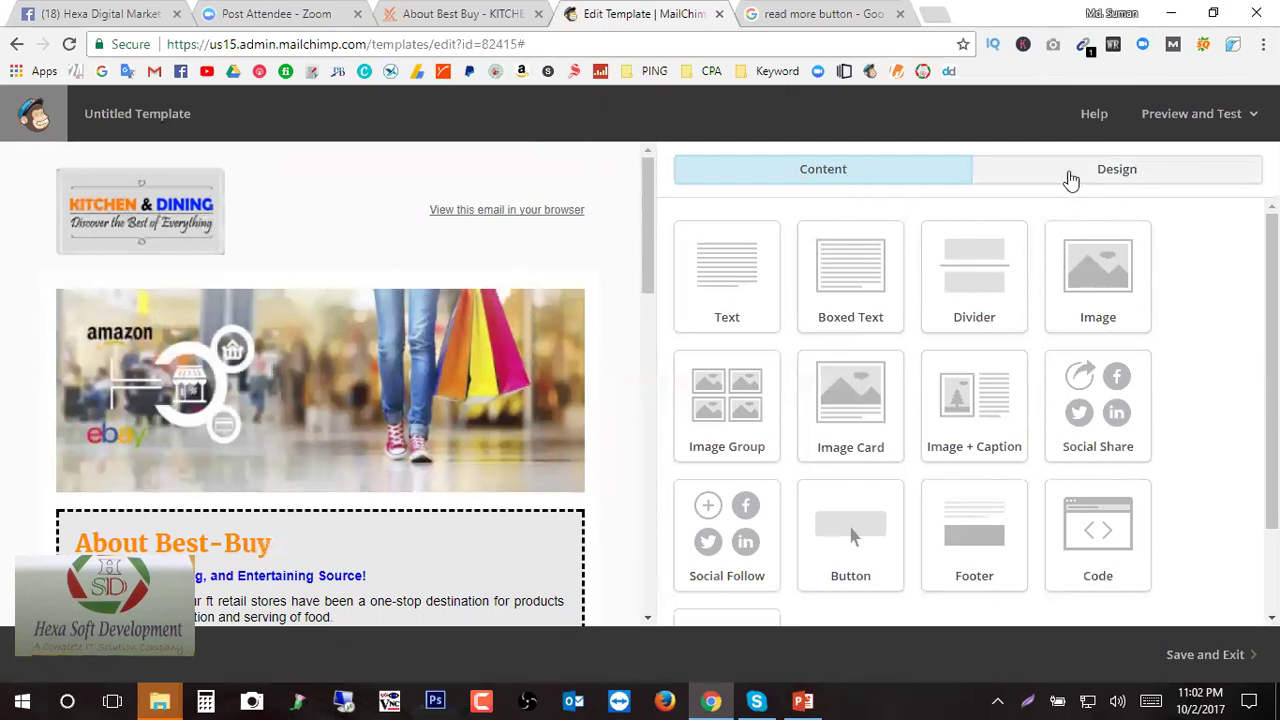
# - Set the background colour in the Page design style to light grey #c4c4c4
pyautogui.click(1127, 176)
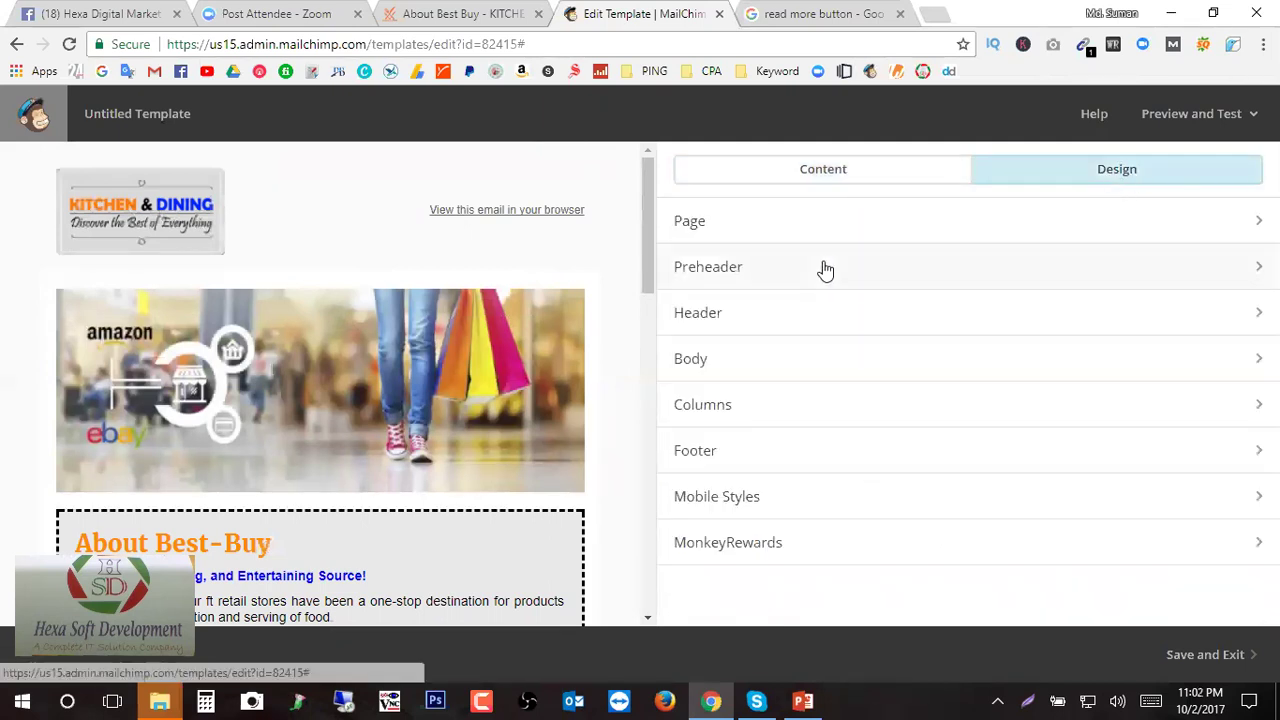
pyautogui.scroll(-10, 566, 232)
pyautogui.scroll(10, 548, 540)
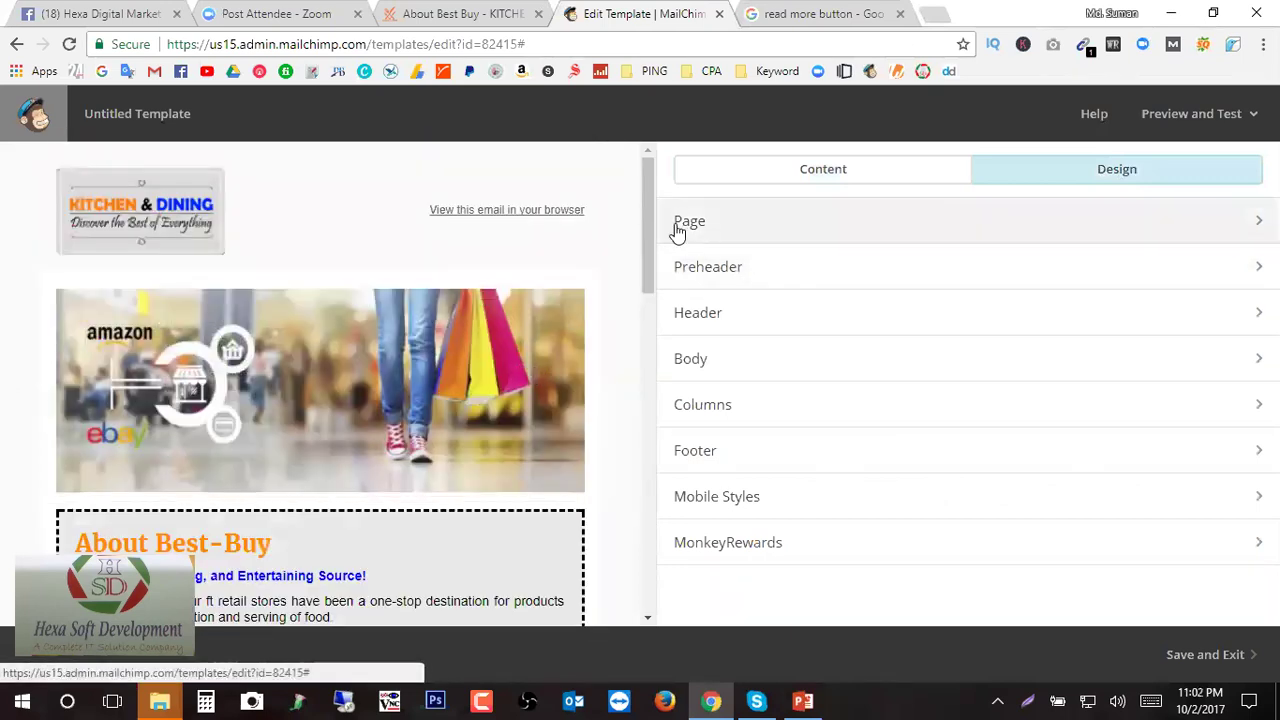
pyautogui.click(1011, 228)
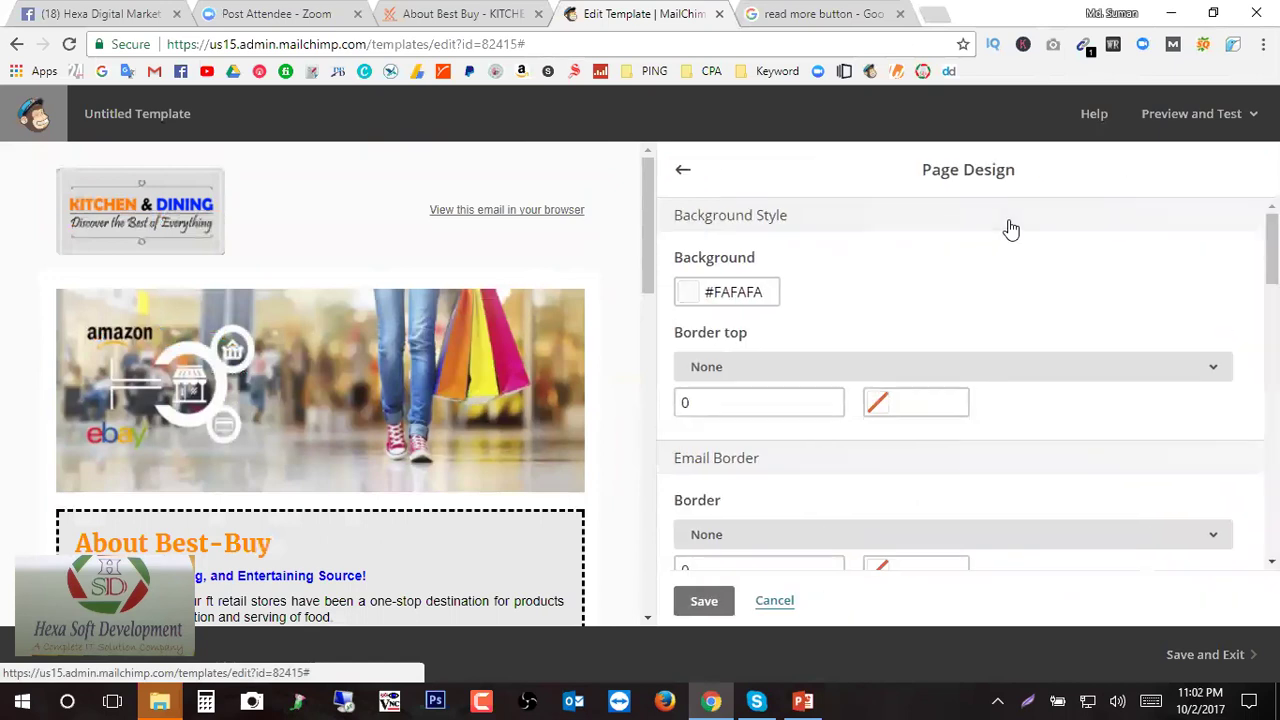
pyautogui.click(687, 293)
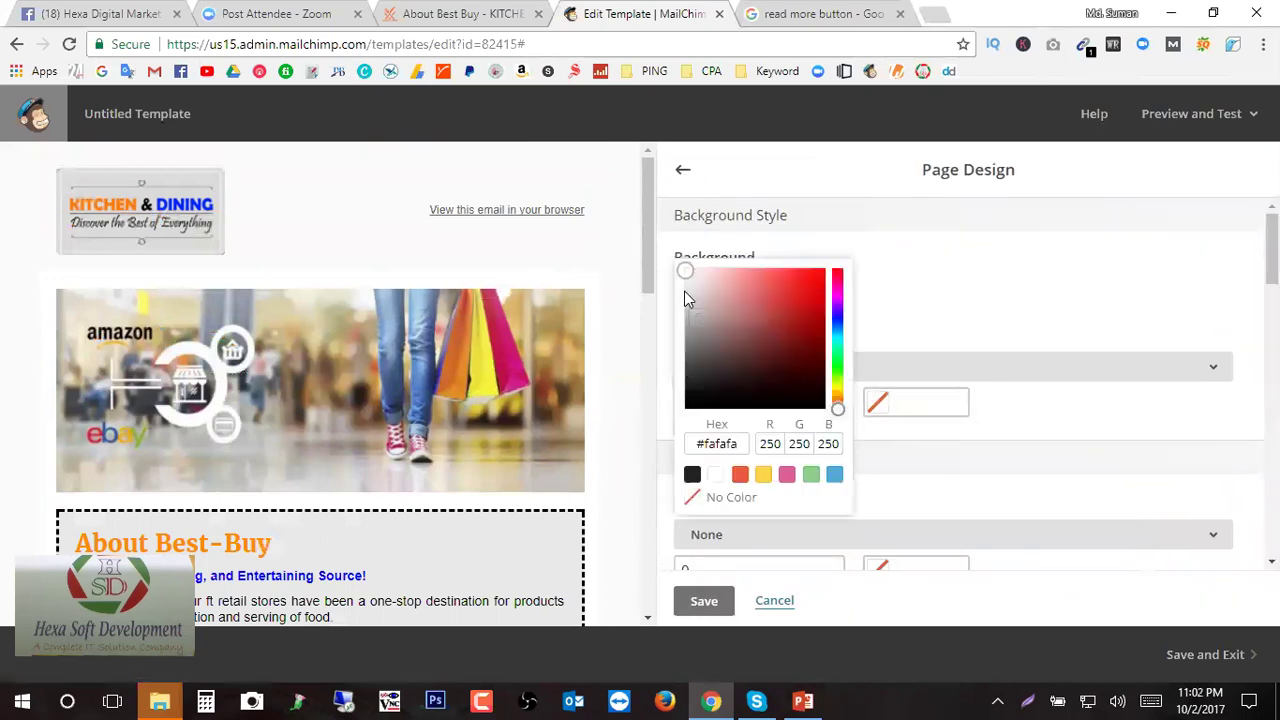
pyautogui.moveTo(685, 279); pyautogui.dragTo(685, 301)
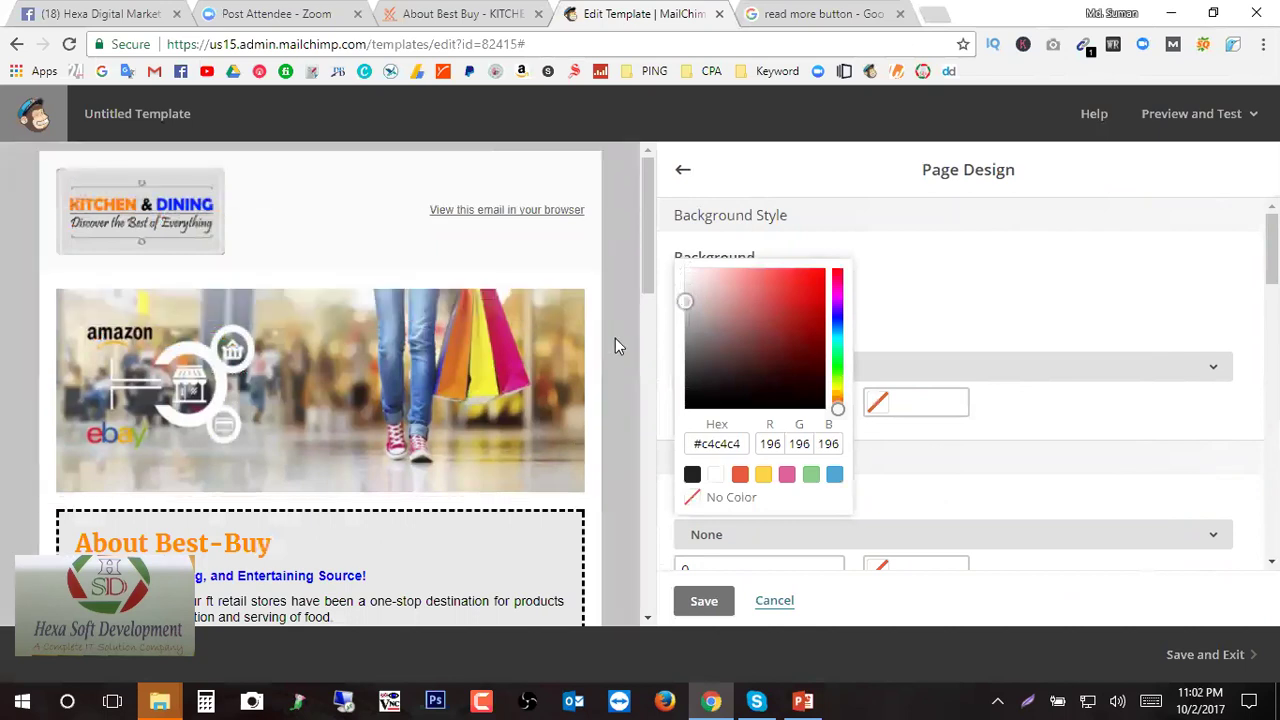
pyautogui.click(1000, 283)
pyautogui.scroll(-3, 615, 416)
pyautogui.scroll(3, 615, 418)
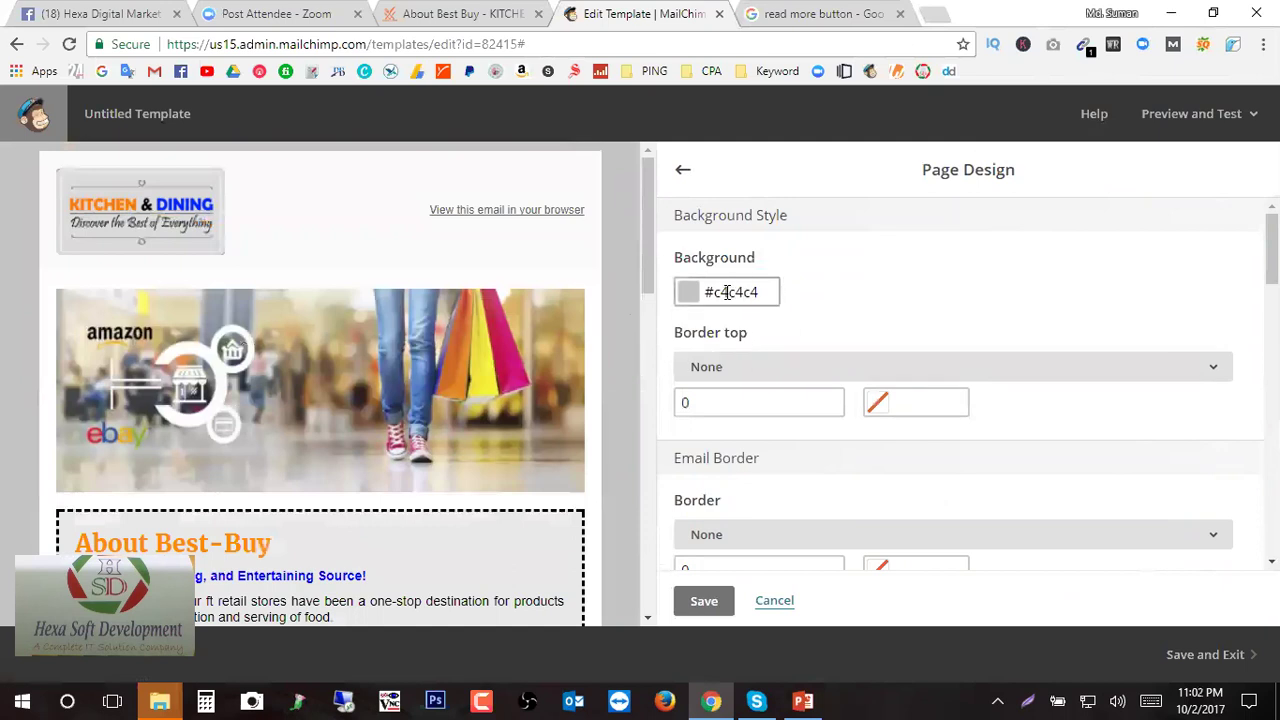
# - Adjust the page background colour to light grey #c7c6c6 and check it against the template from banner to footer
pyautogui.click(689, 293)
pyautogui.moveTo(841, 410); pyautogui.dragTo(838, 393)
pyautogui.click(670, 302)
pyautogui.click(690, 300)
pyautogui.moveTo(687, 299)
pyautogui.mouseDown()
pyautogui.moveTo(717, 274)
pyautogui.moveTo(700, 266)
pyautogui.moveTo(683, 297)
pyautogui.mouseUp()
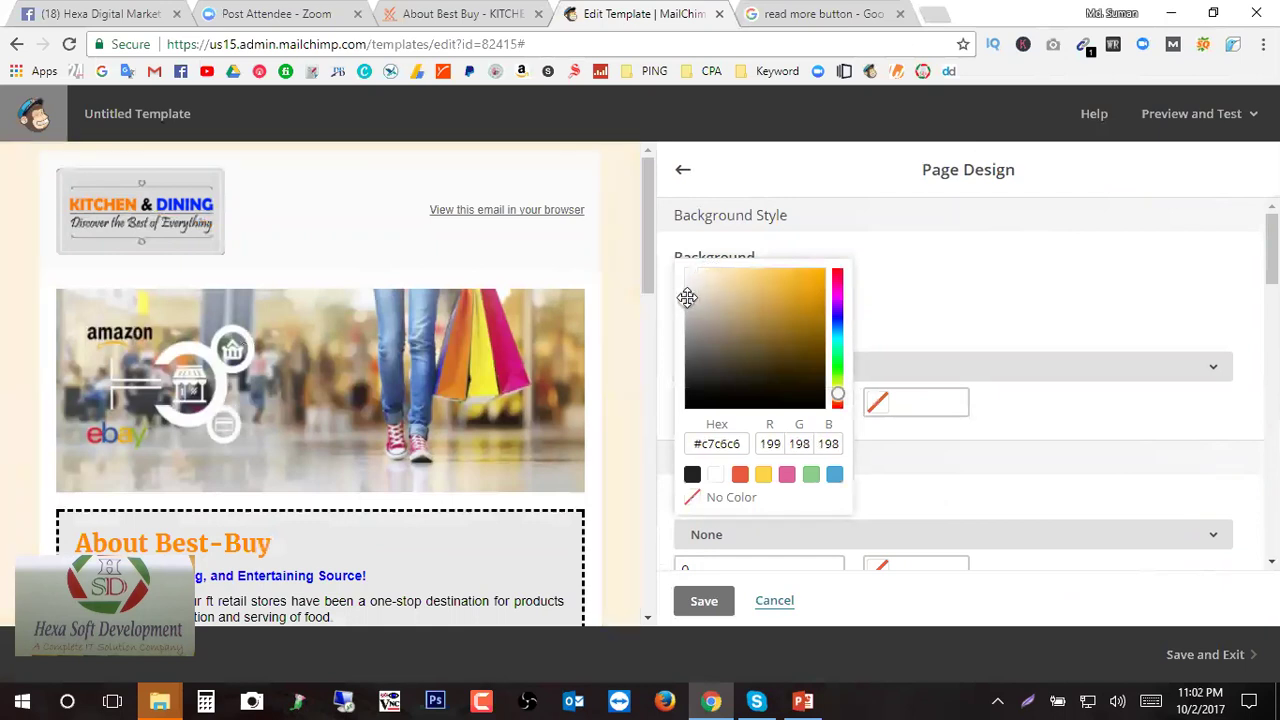
pyautogui.click(933, 287)
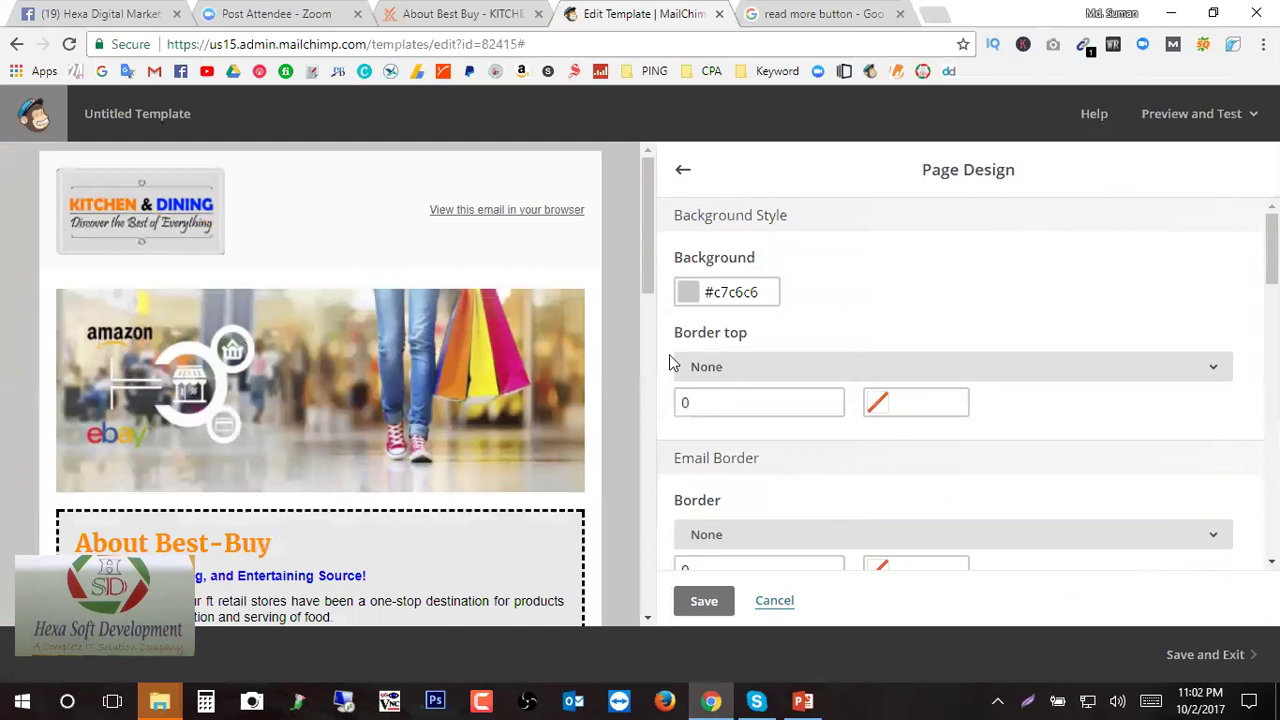
pyautogui.scroll(-10, 613, 317)
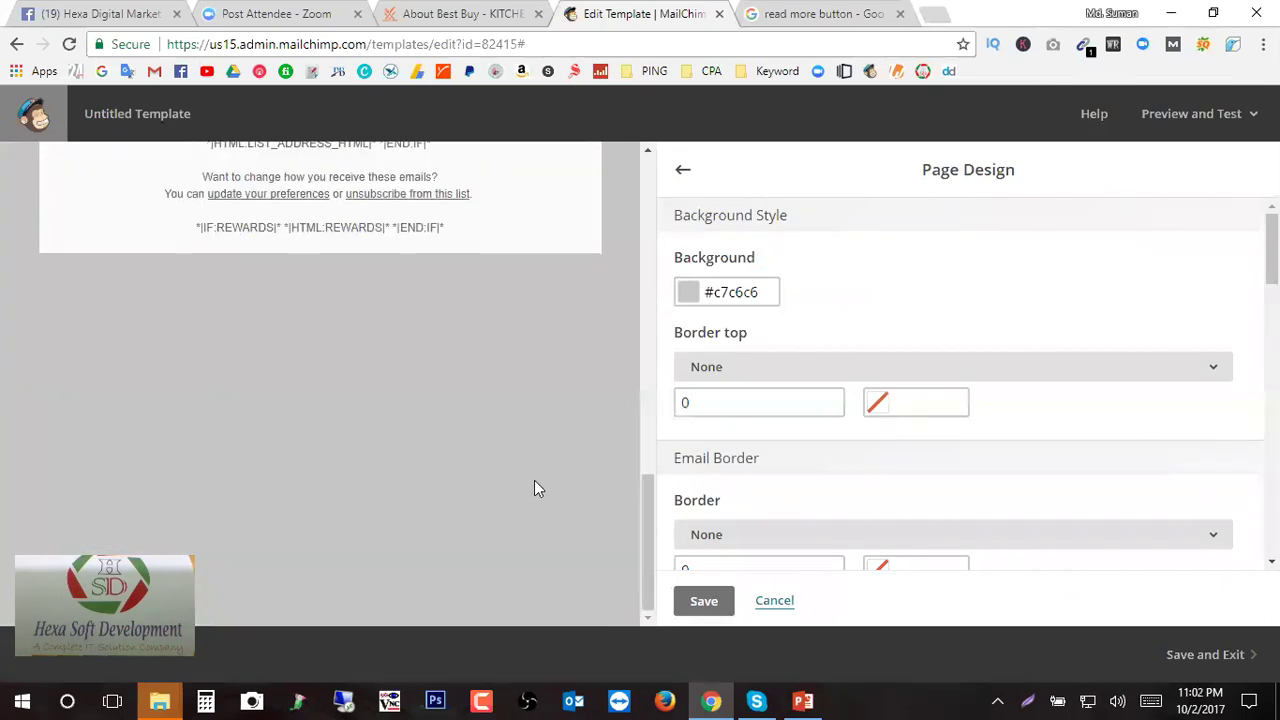
pyautogui.scroll(10, 534, 486)
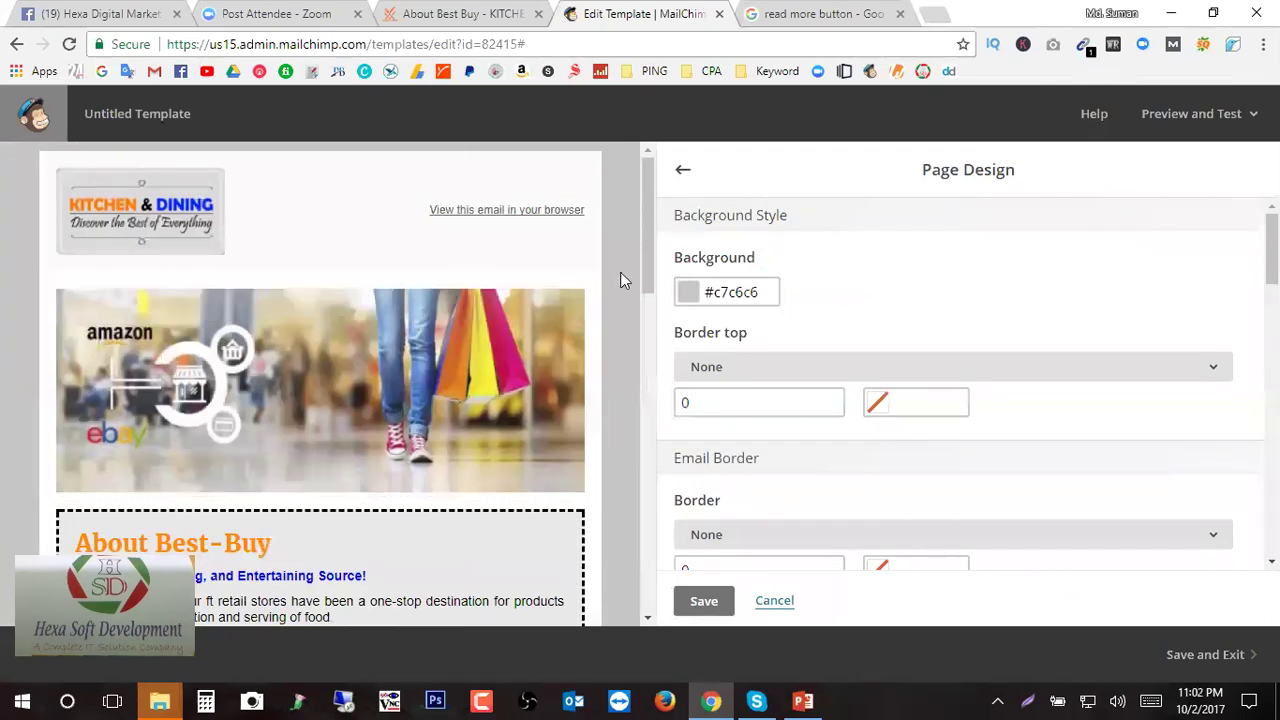
pyautogui.moveTo(548, 453)
pyautogui.moveTo(270, 440)
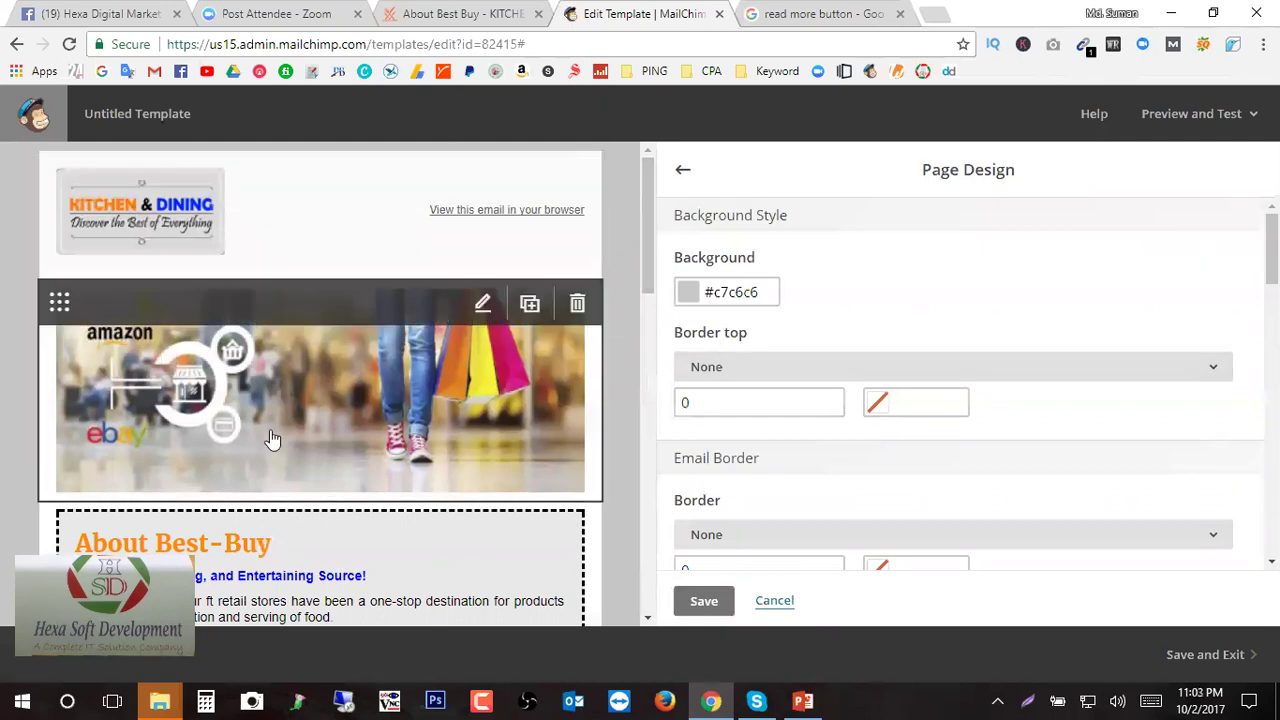
pyautogui.scroll(-4, 490, 430)
pyautogui.scroll(4, 490, 430)
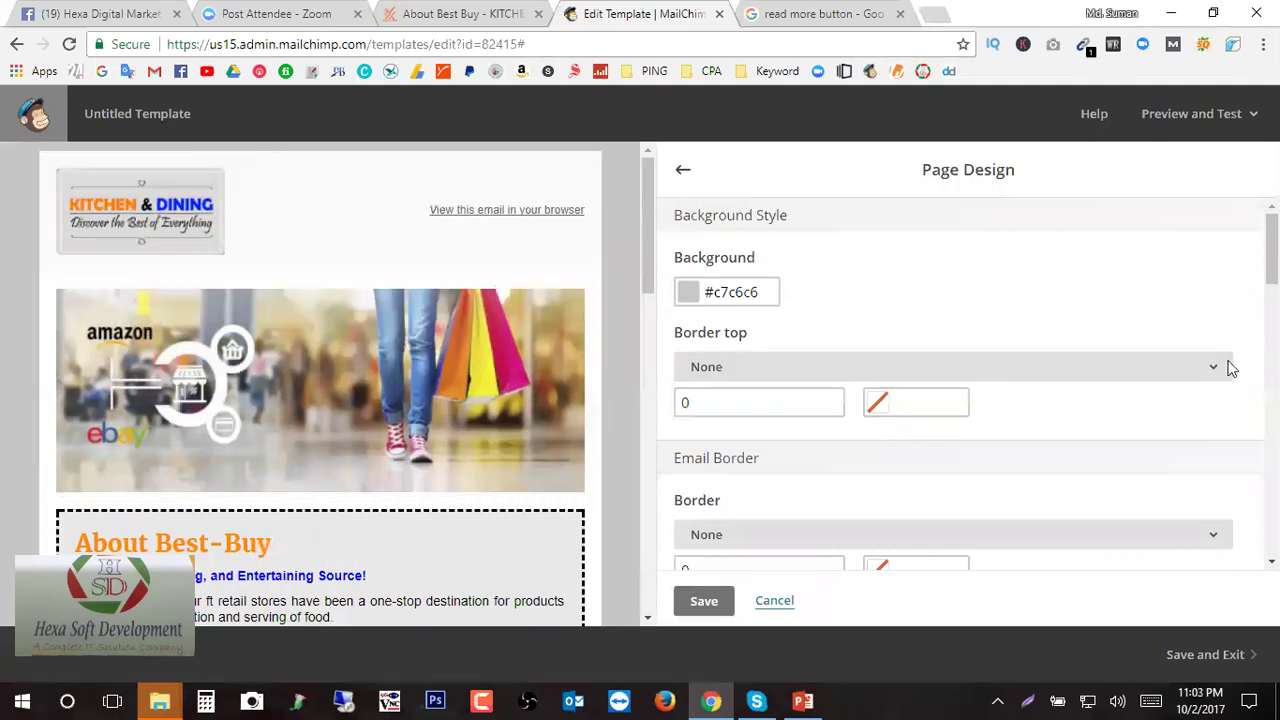
# - Try a Dashed top border 5px wide on the page background
pyautogui.click(1228, 368)
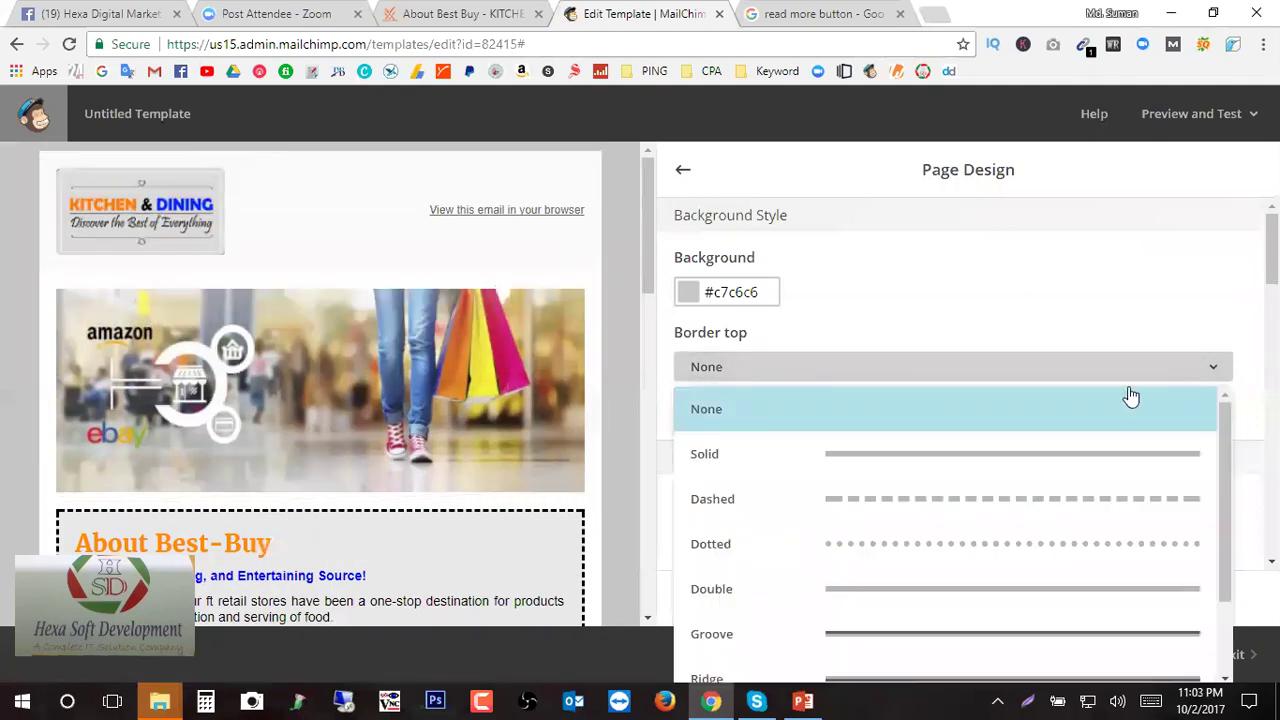
pyautogui.click(971, 505)
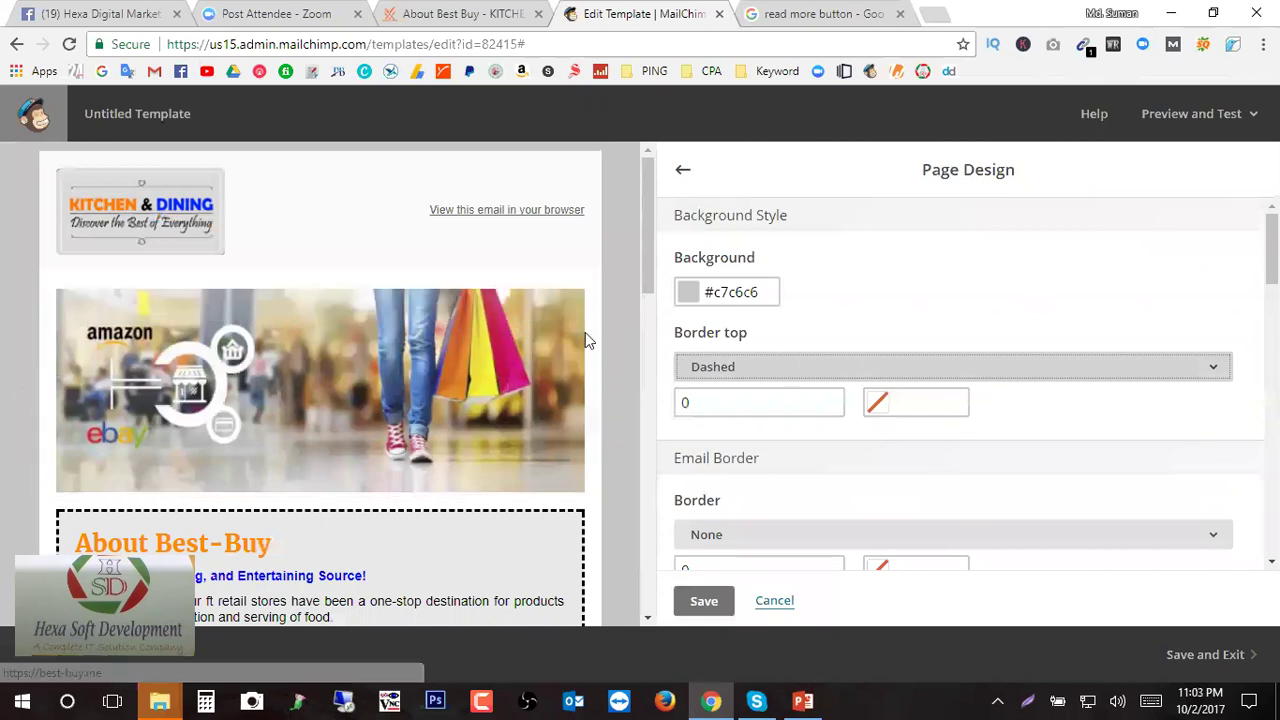
pyautogui.moveTo(726, 400); pyautogui.dragTo(670, 402)
pyautogui.write('5')
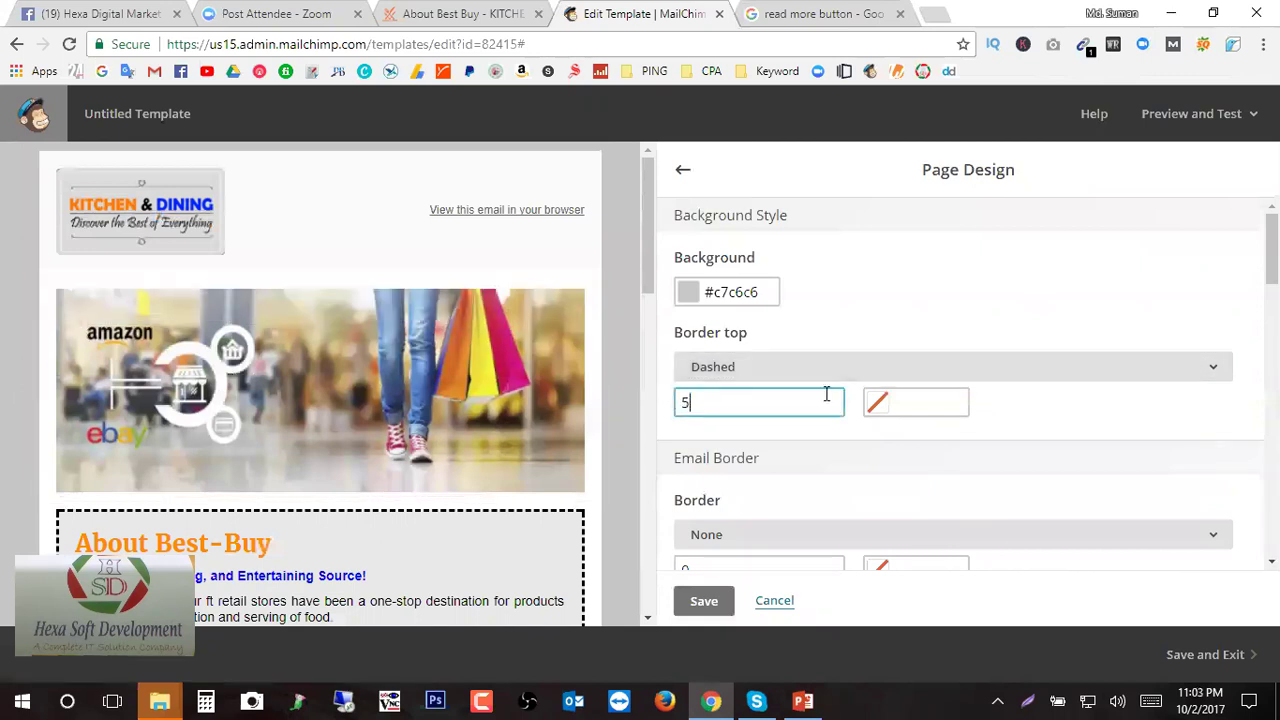
pyautogui.write('px')
pyautogui.click(1094, 420)
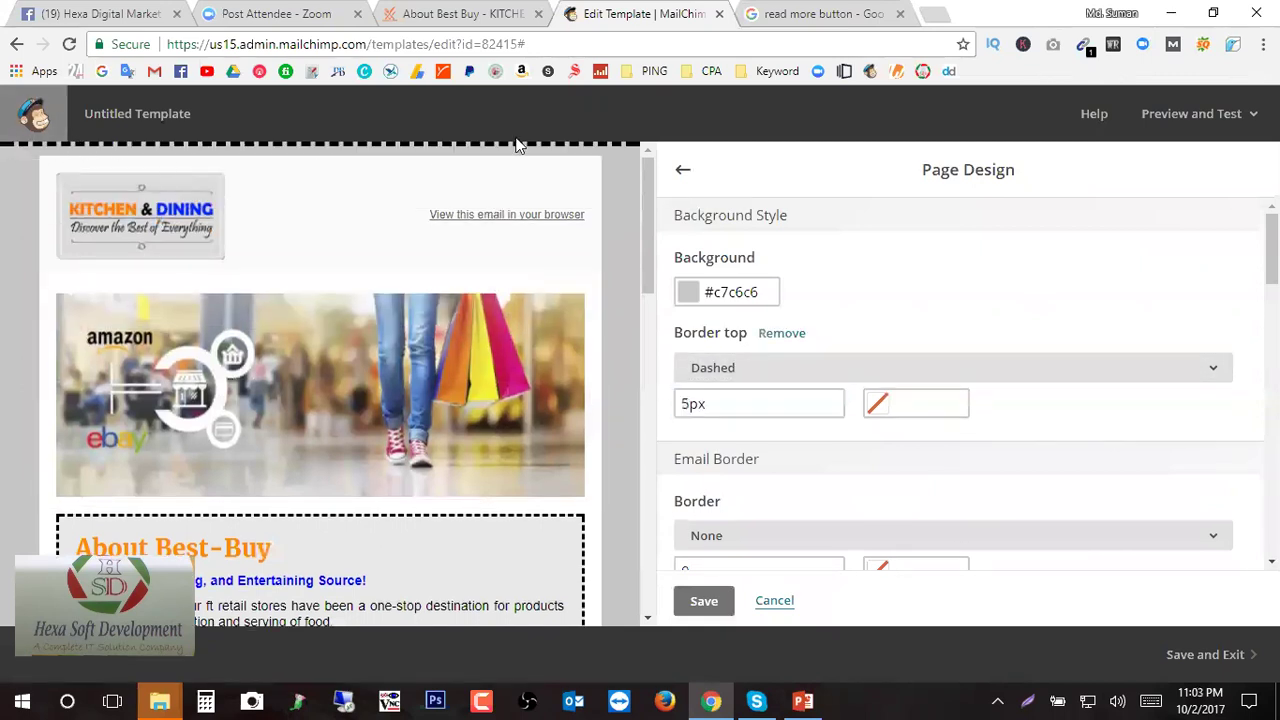
# - Reset the page's top border style to None and its width to 0
pyautogui.click(885, 367)
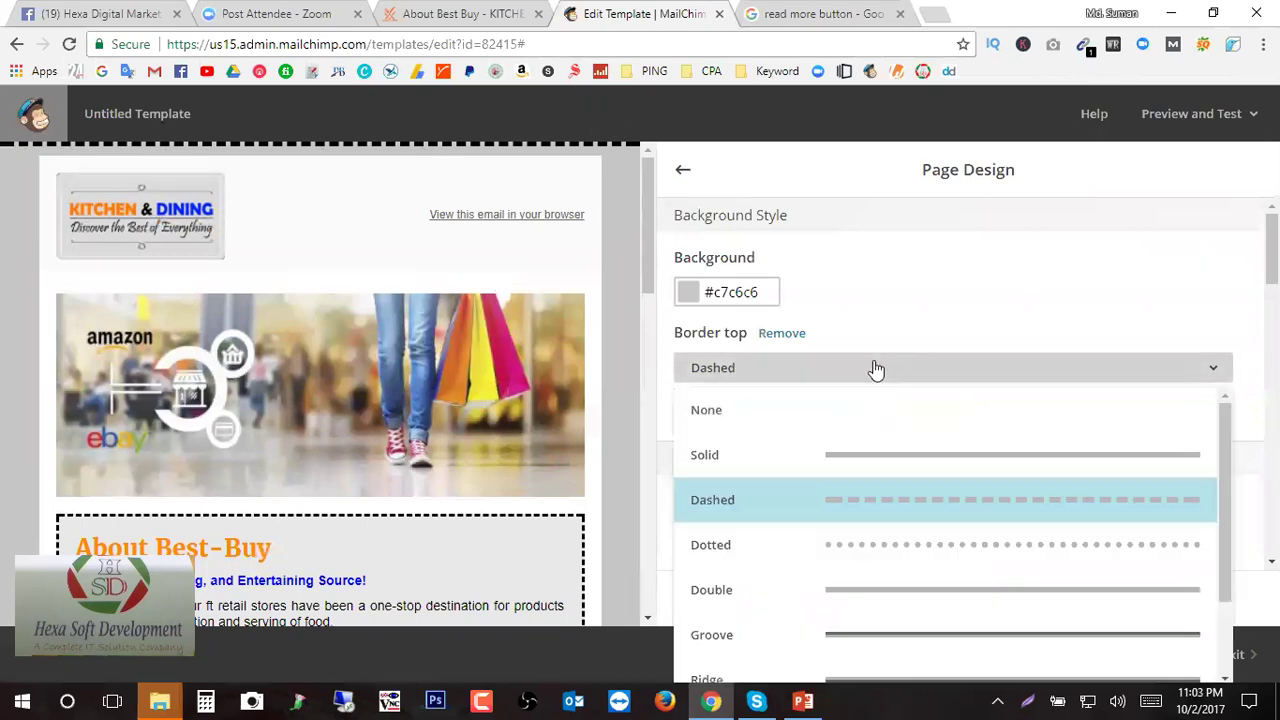
pyautogui.click(829, 408)
pyautogui.moveTo(737, 408); pyautogui.dragTo(605, 420)
pyautogui.write('0')
pyautogui.click(968, 297)
# - Try the Dashed style for the email border and reset it to None
pyautogui.scroll(-2, 700, 370)
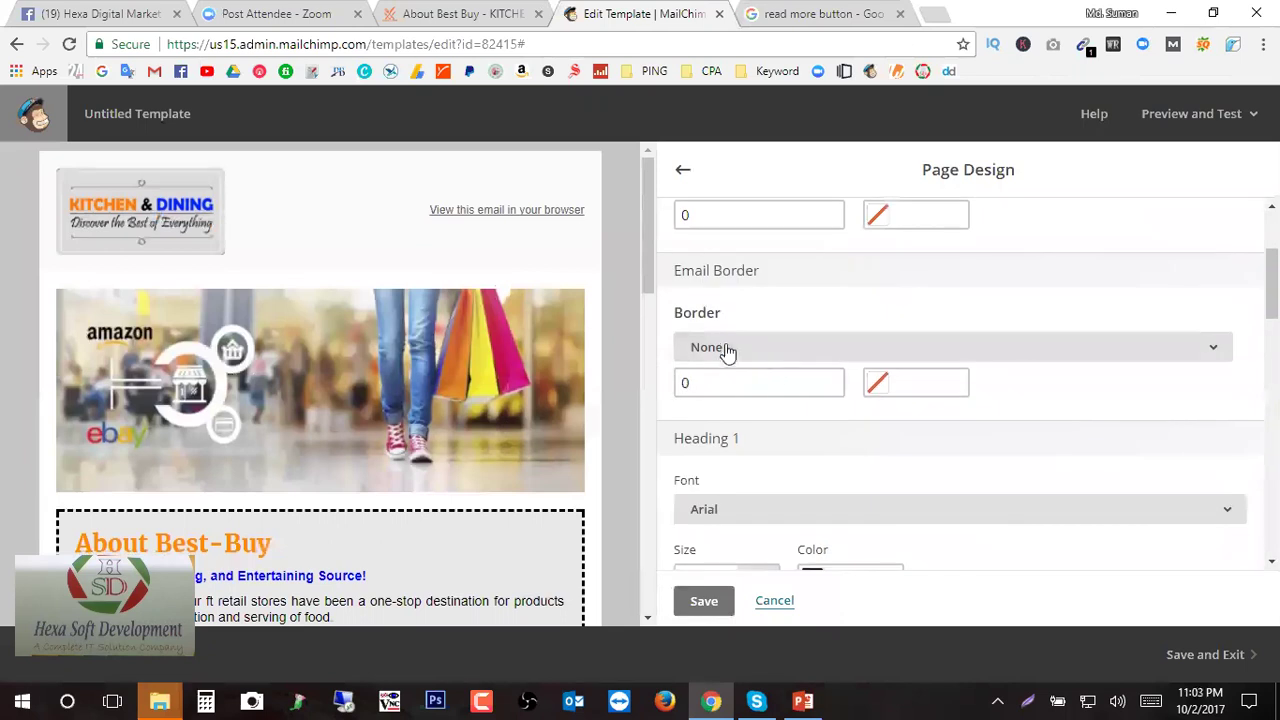
pyautogui.scroll(1, 700, 380)
pyautogui.scroll(-1, 749, 380)
pyautogui.click(826, 347)
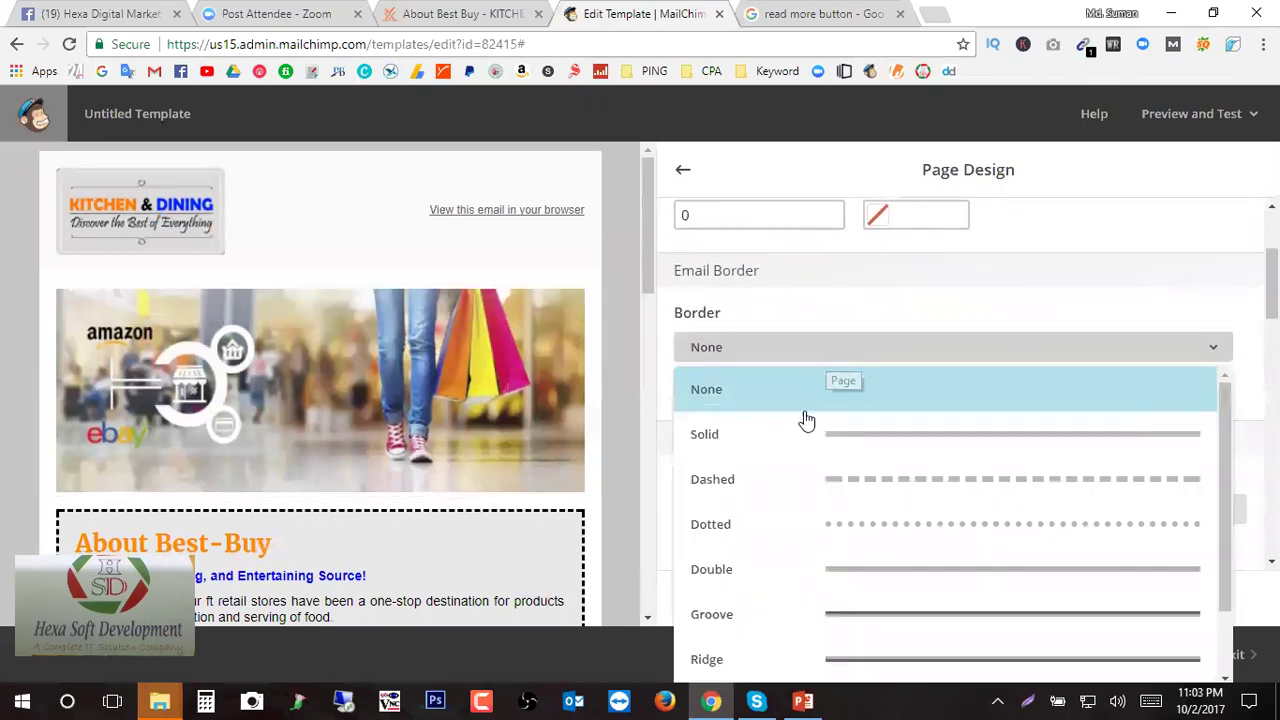
pyautogui.click(886, 484)
pyautogui.click(820, 350)
pyautogui.click(884, 411)
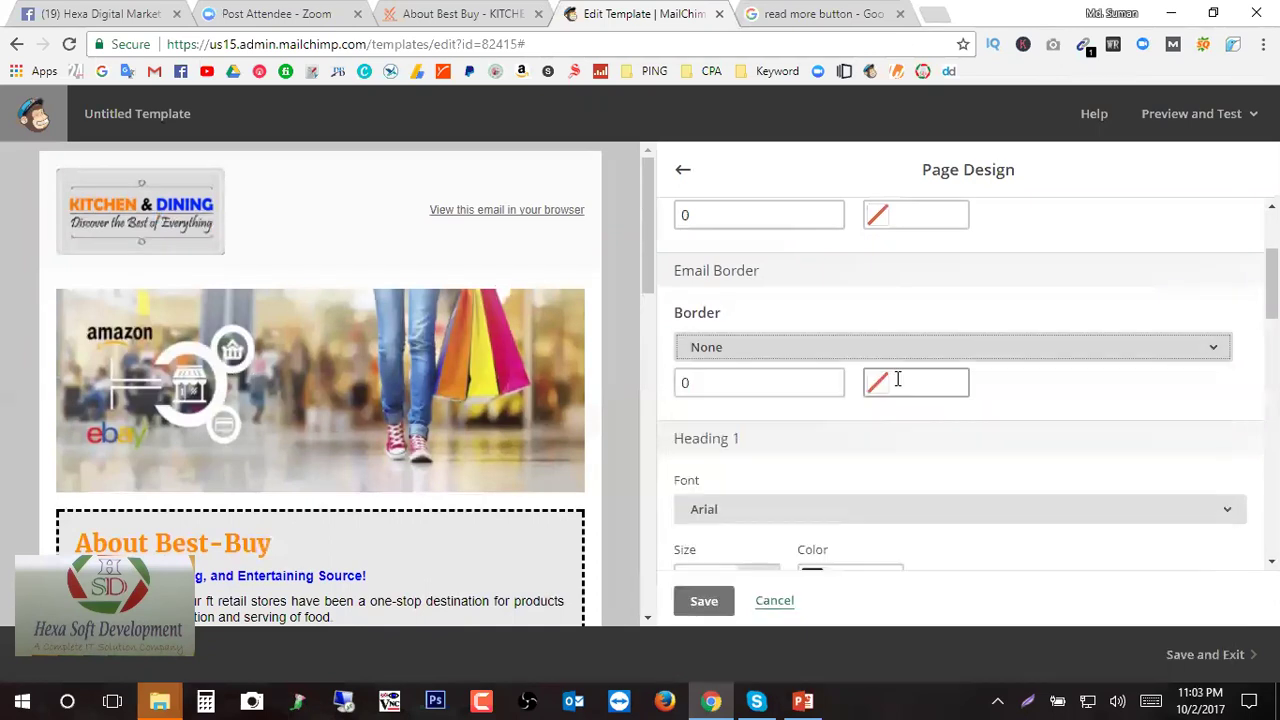
# - Examine the page design's heading styles, including font, size, colour, alignment and line height
pyautogui.scroll(-3, 857, 428)
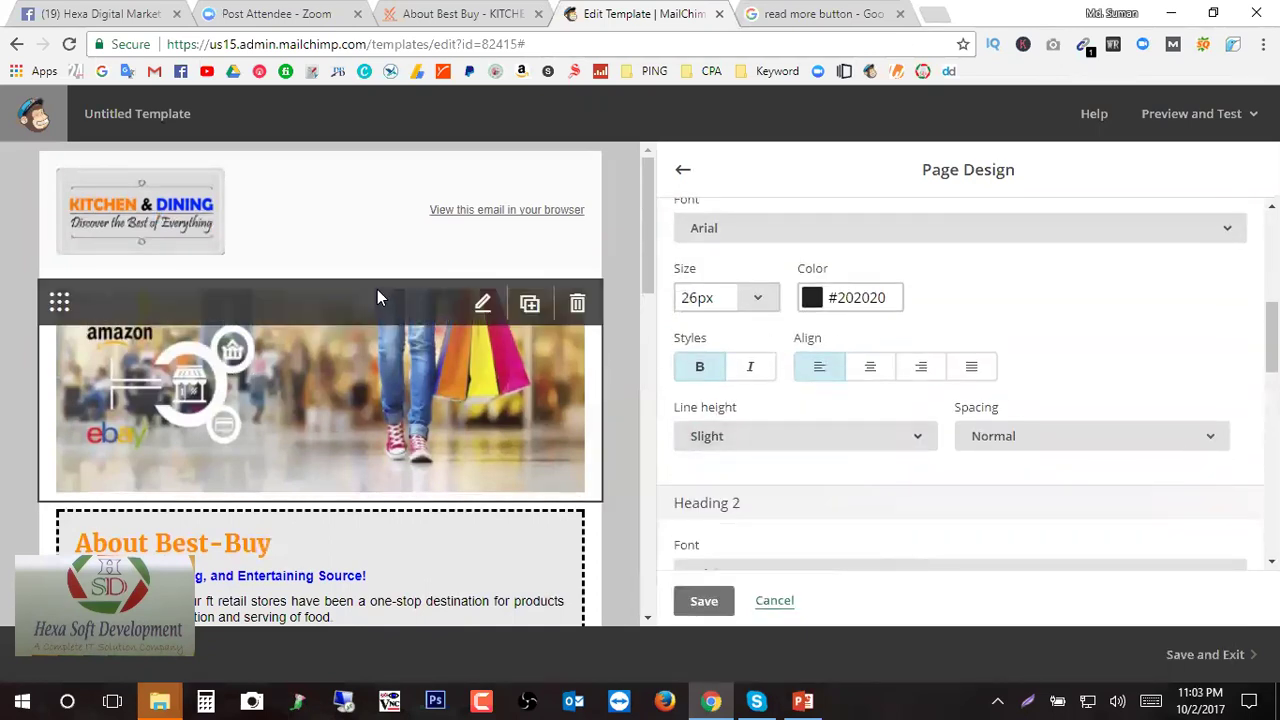
pyautogui.scroll(-2, 909, 297)
pyautogui.scroll(5, 806, 306)
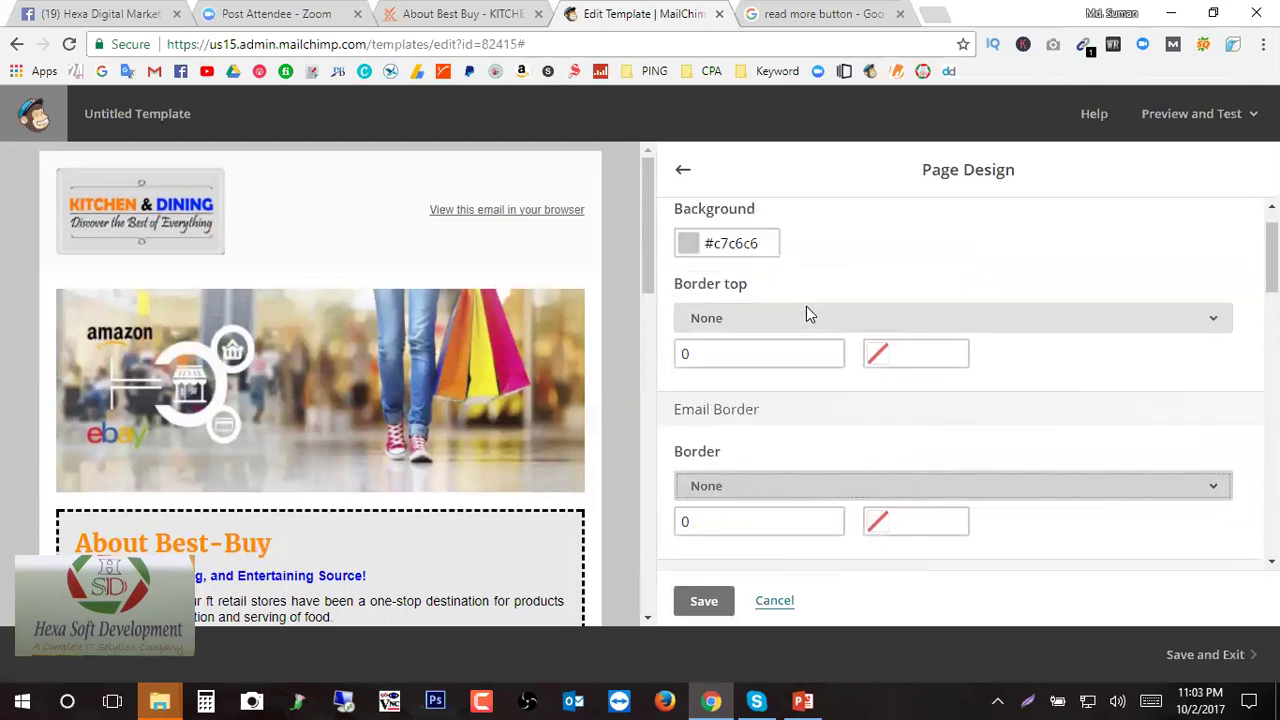
pyautogui.scroll(-1, 889, 532)
pyautogui.scroll(-4, 889, 532)
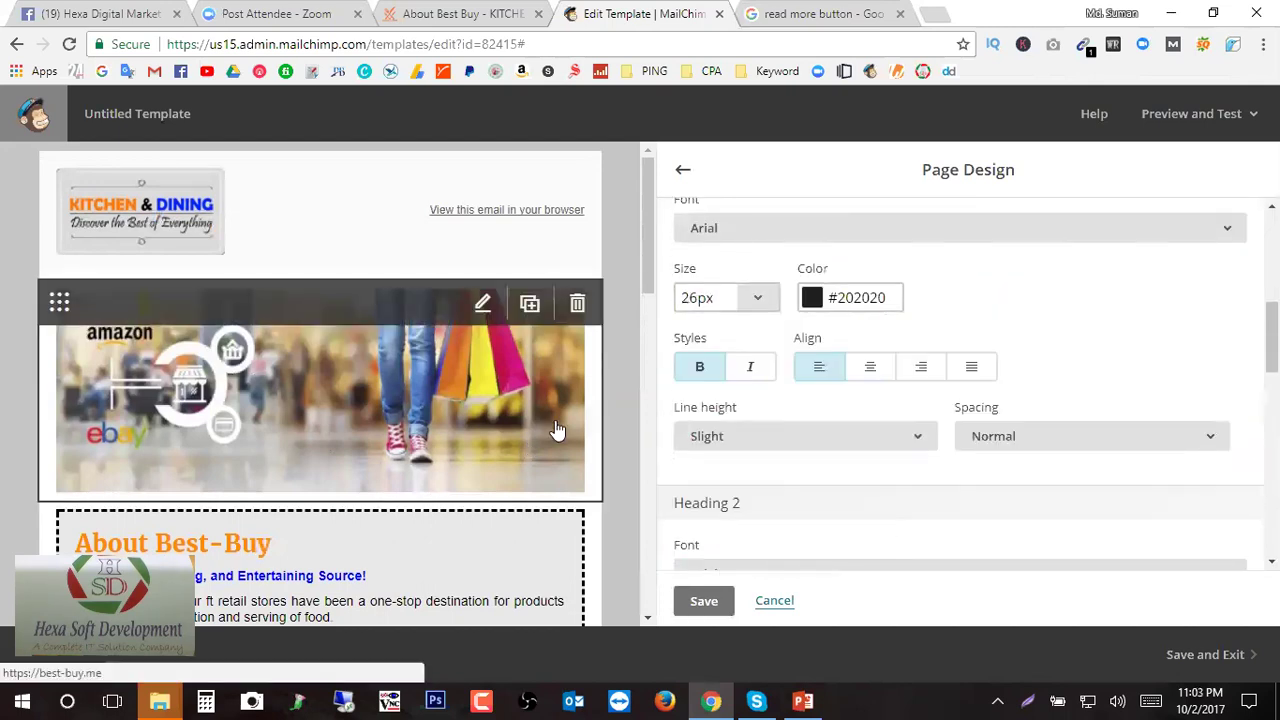
pyautogui.scroll(-2, 836, 300)
pyautogui.scroll(1, 819, 315)
pyautogui.scroll(1, 819, 318)
pyautogui.scroll(-2, 819, 359)
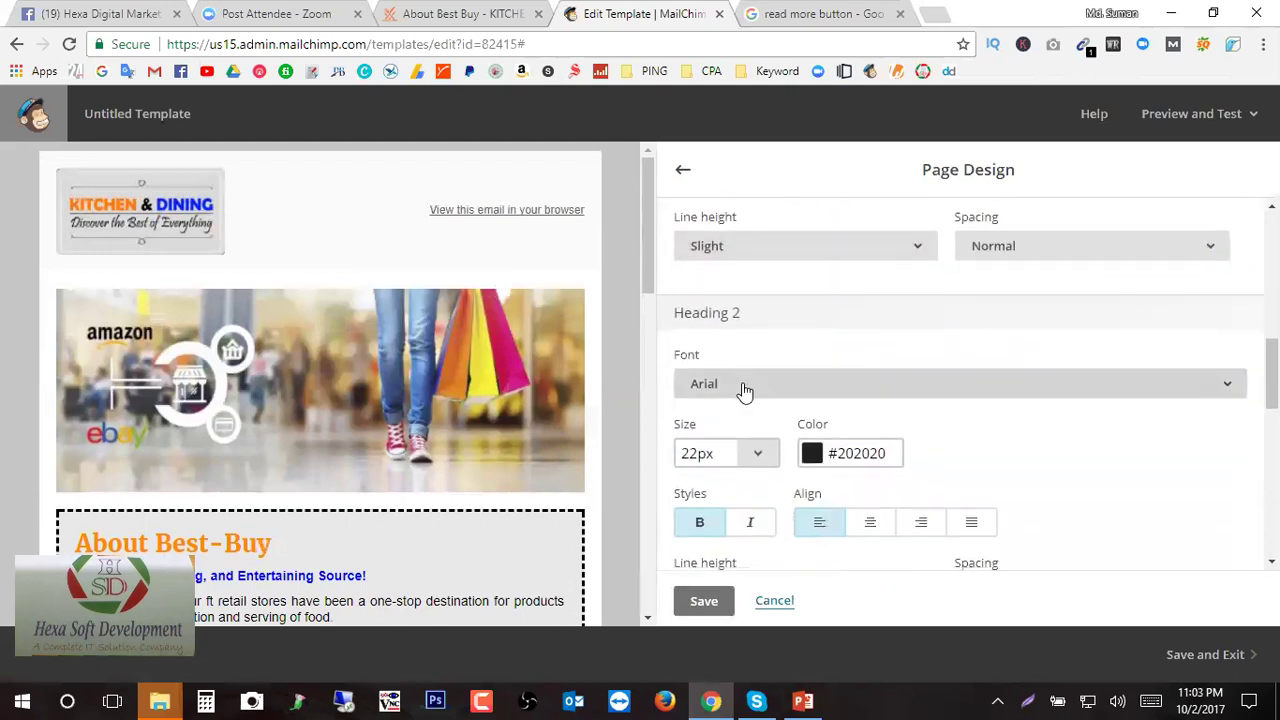
pyautogui.scroll(-2, 743, 391)
pyautogui.scroll(-1, 571, 428)
pyautogui.scroll(-4, 868, 343)
pyautogui.scroll(4, 866, 402)
pyautogui.scroll(2, 490, 400)
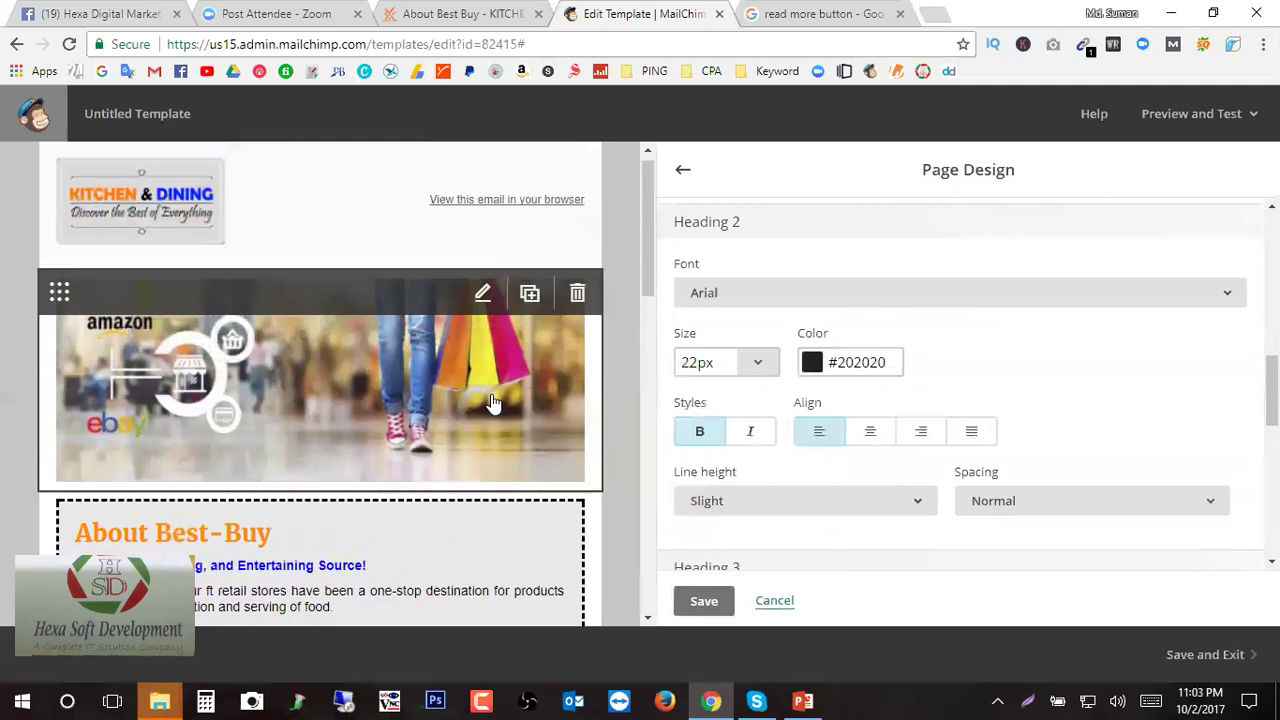
# - Save the page design and set the preheader's background colour to pale yellow #fafade
pyautogui.click(703, 600)
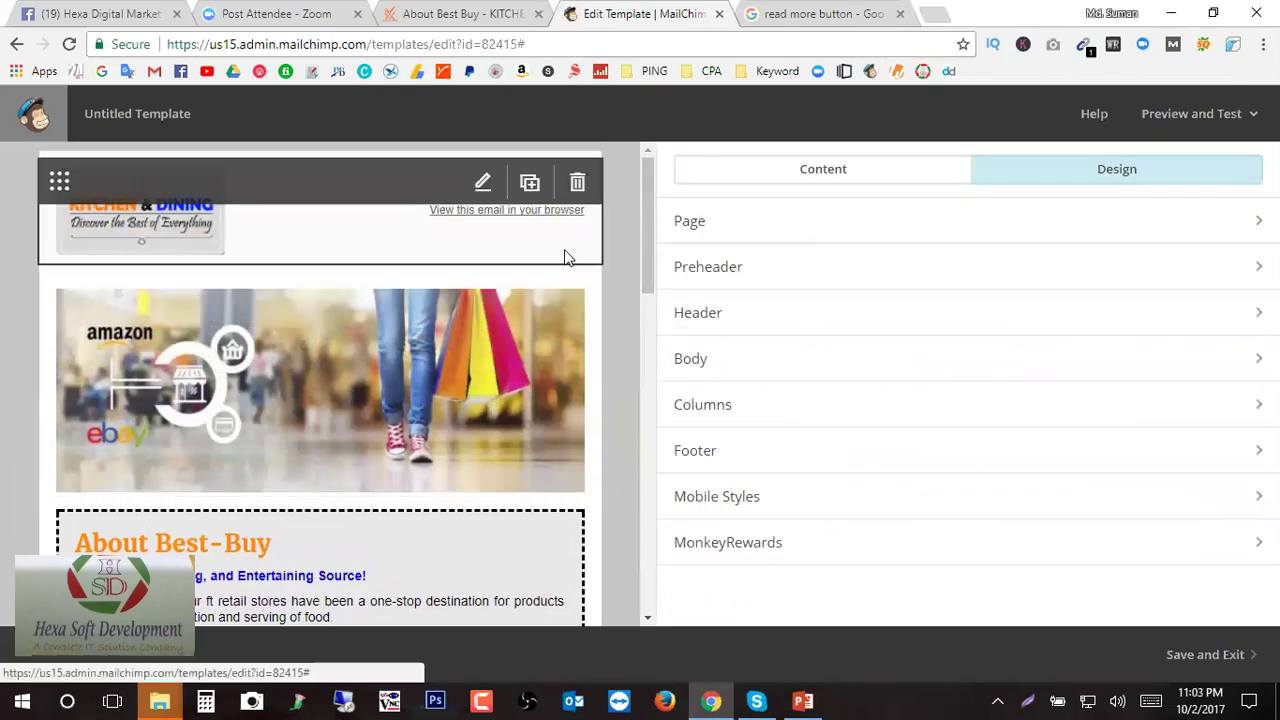
pyautogui.click(958, 268)
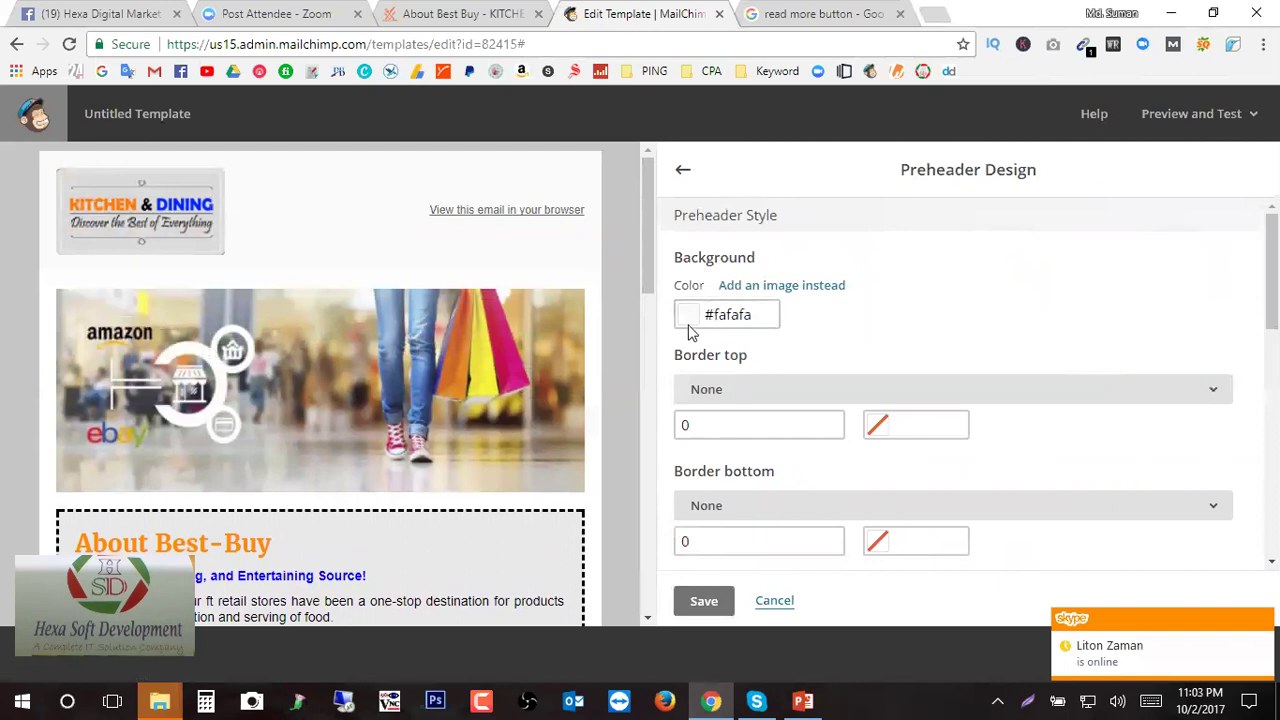
pyautogui.click(688, 318)
pyautogui.moveTo(688, 302); pyautogui.dragTo(796, 305)
pyautogui.moveTo(322, 259)
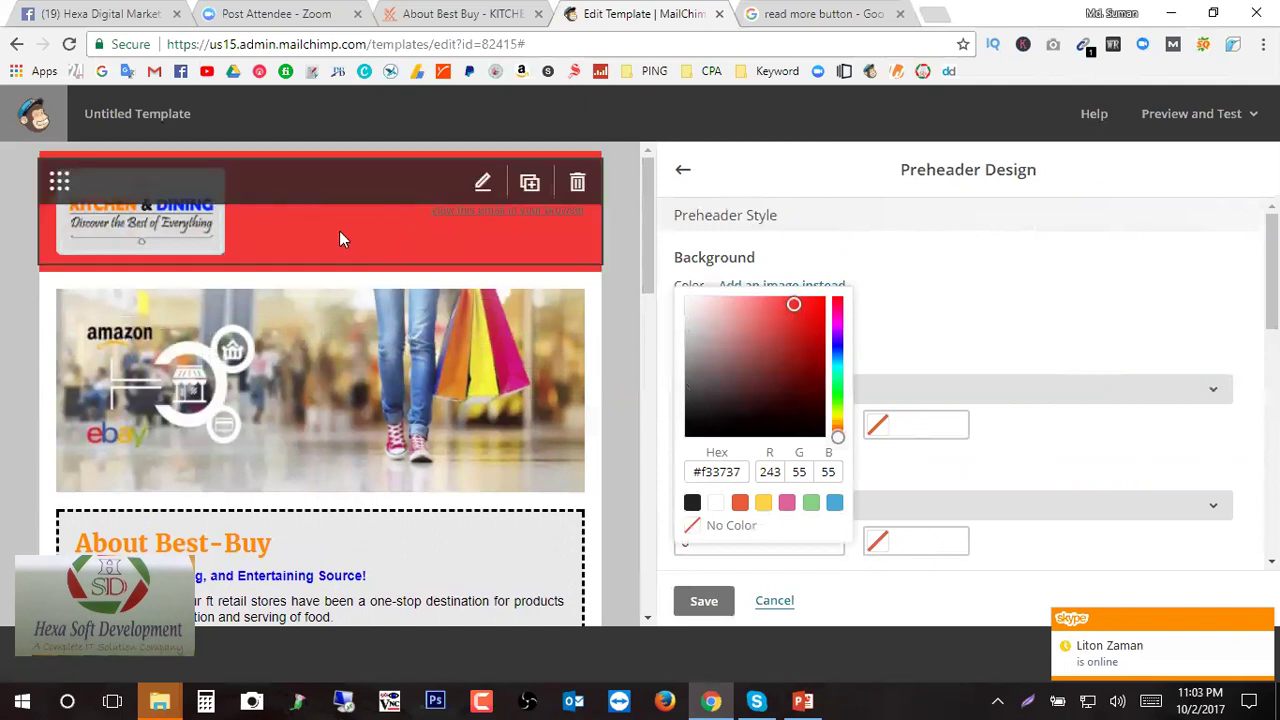
pyautogui.click(838, 420)
pyautogui.click(836, 423)
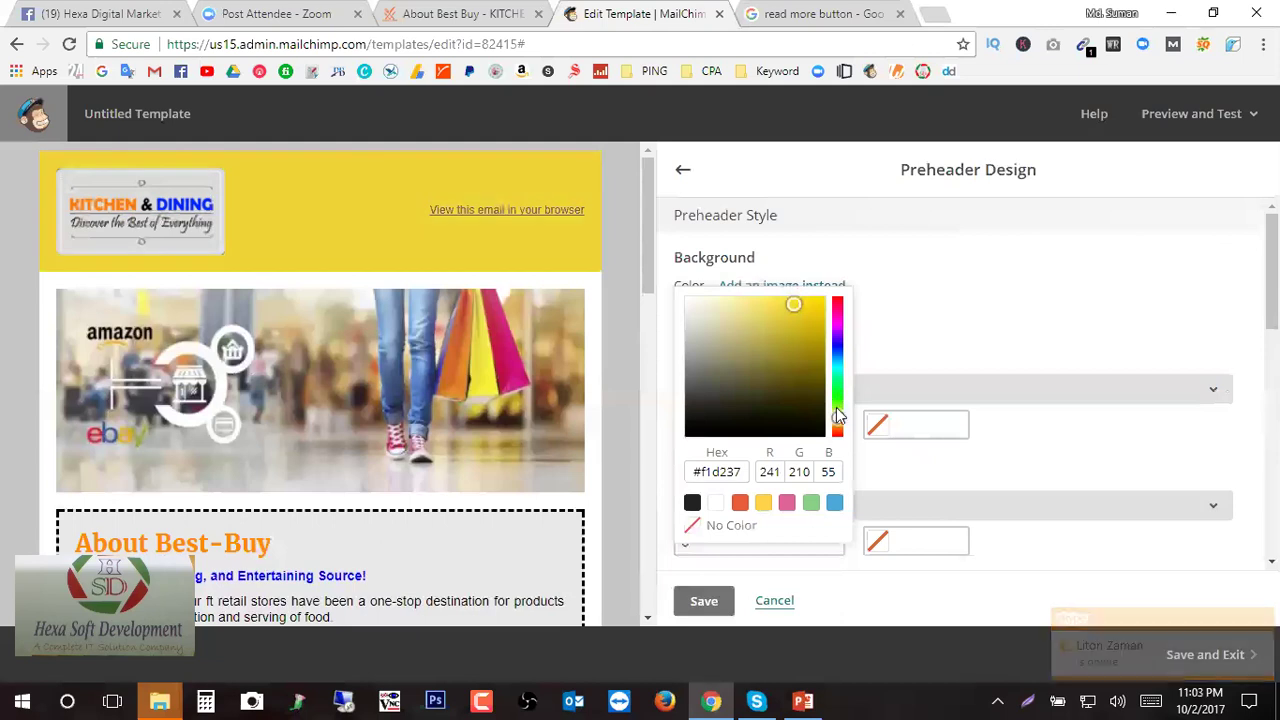
pyautogui.moveTo(836, 423)
pyautogui.mouseDown()
pyautogui.moveTo(842, 372)
pyautogui.moveTo(838, 414)
pyautogui.mouseUp()
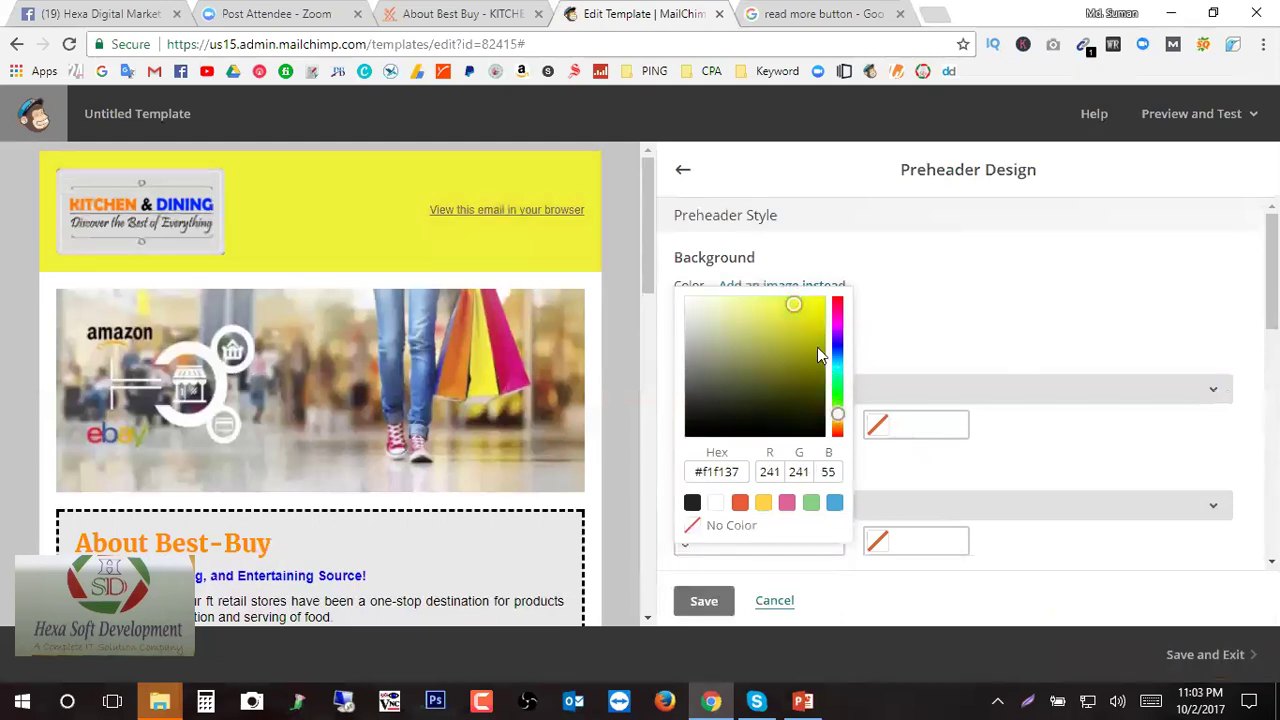
pyautogui.moveTo(796, 302); pyautogui.dragTo(721, 297)
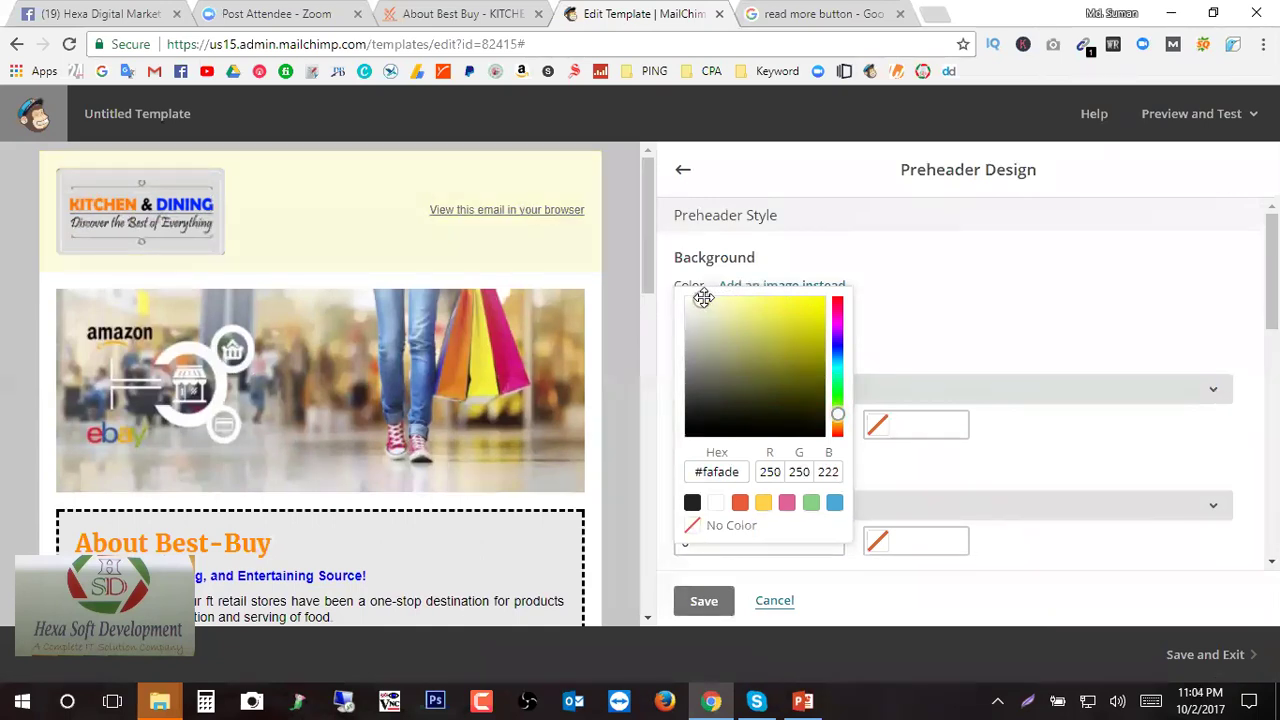
pyautogui.click(985, 318)
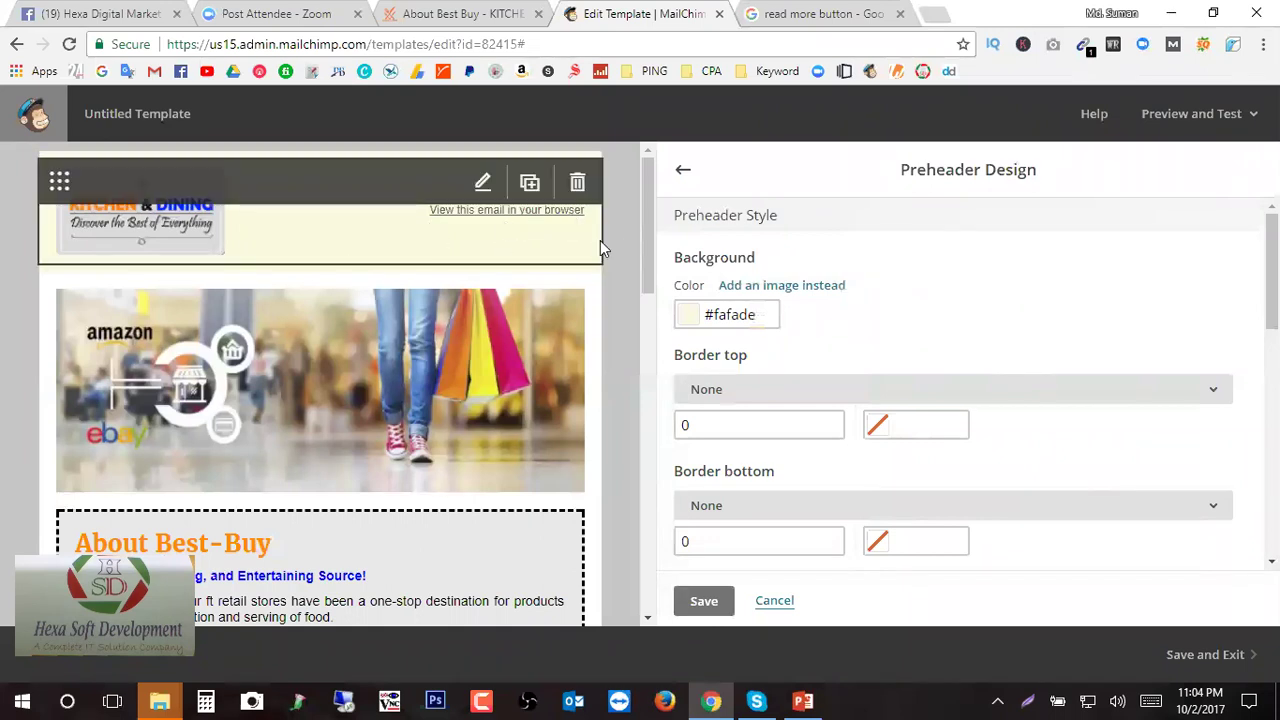
# - Try a Groove top border 2px wide on the preheader
pyautogui.scroll(-1, 898, 291)
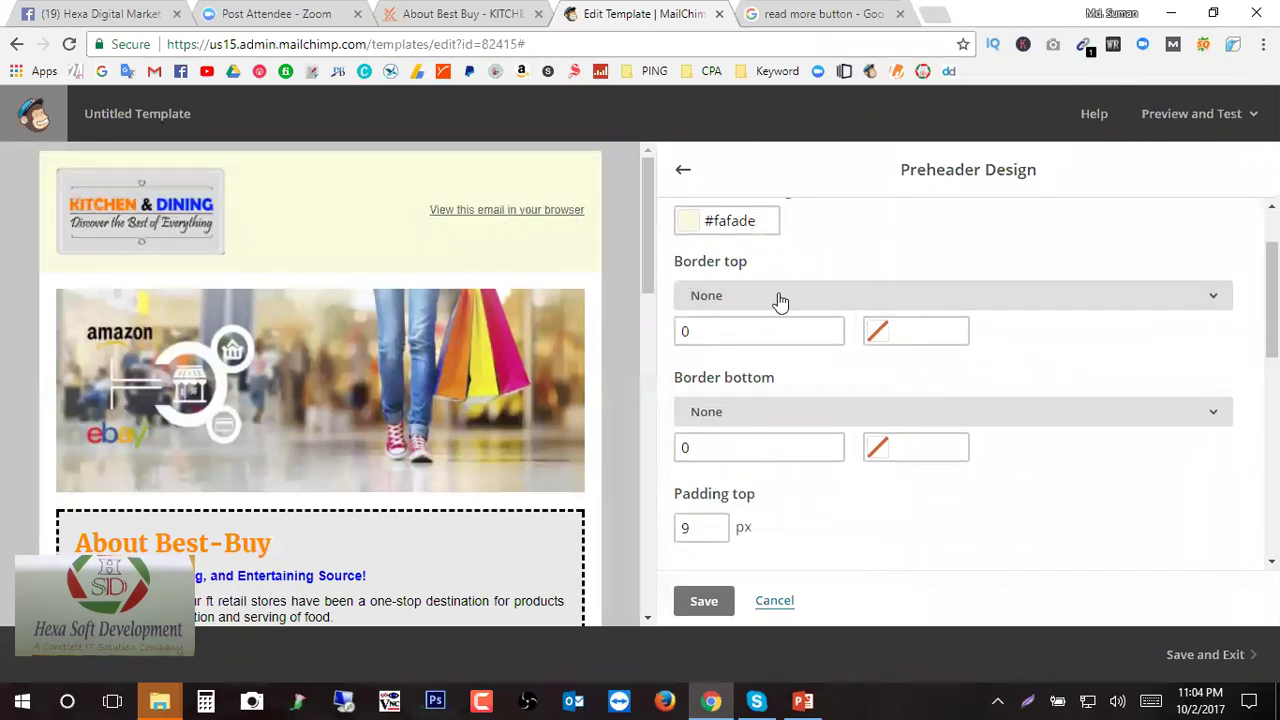
pyautogui.click(1066, 292)
pyautogui.scroll(-1, 1005, 440)
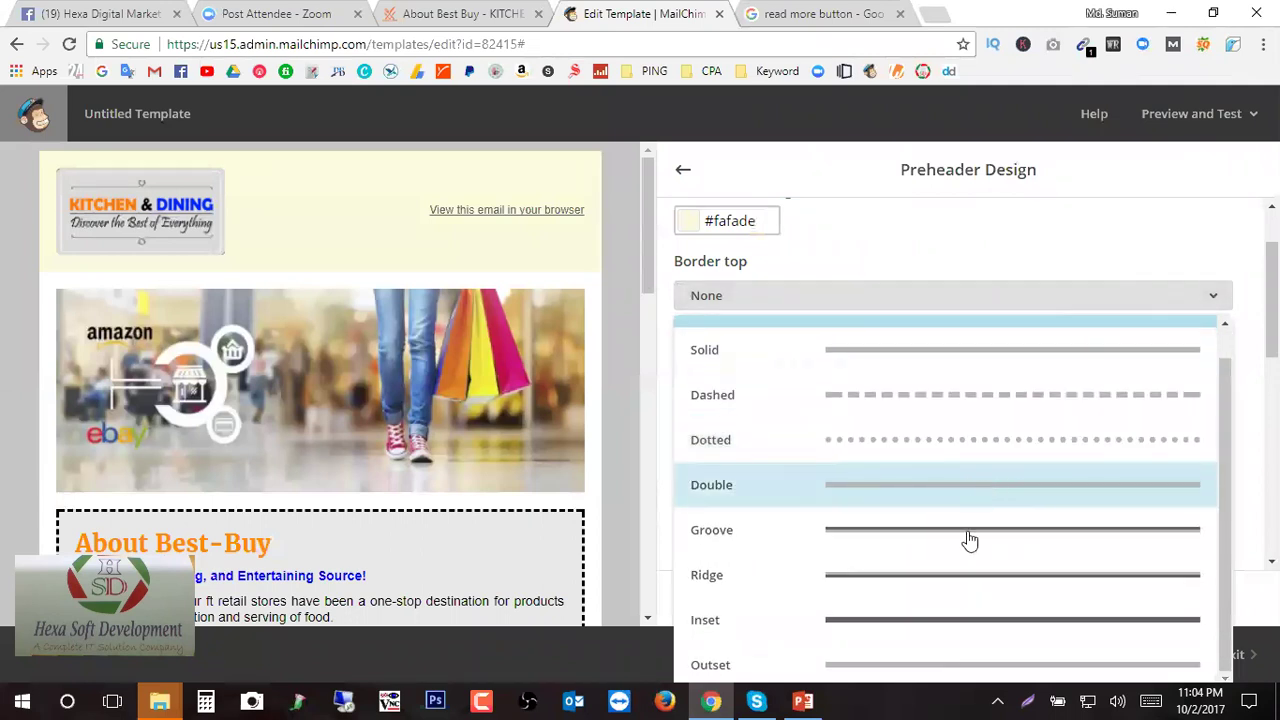
pyautogui.click(962, 532)
pyautogui.press('Tab')
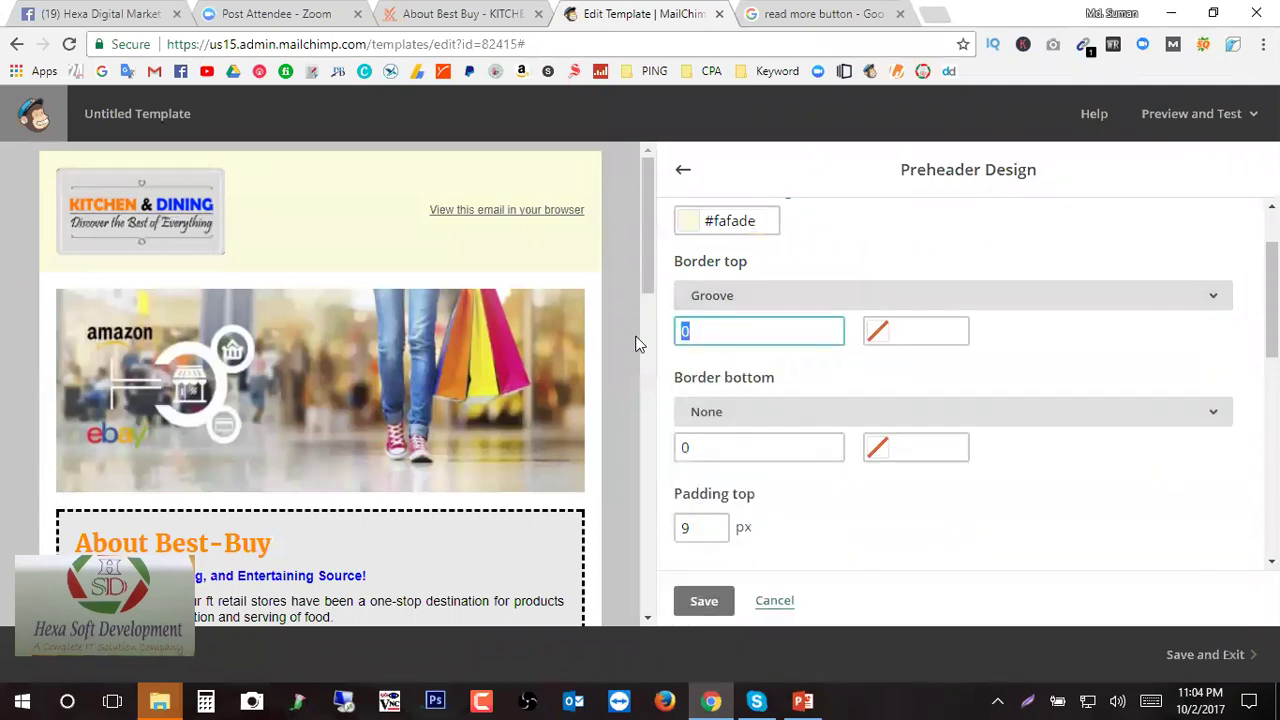
pyautogui.write('2')
pyautogui.click(1015, 360)
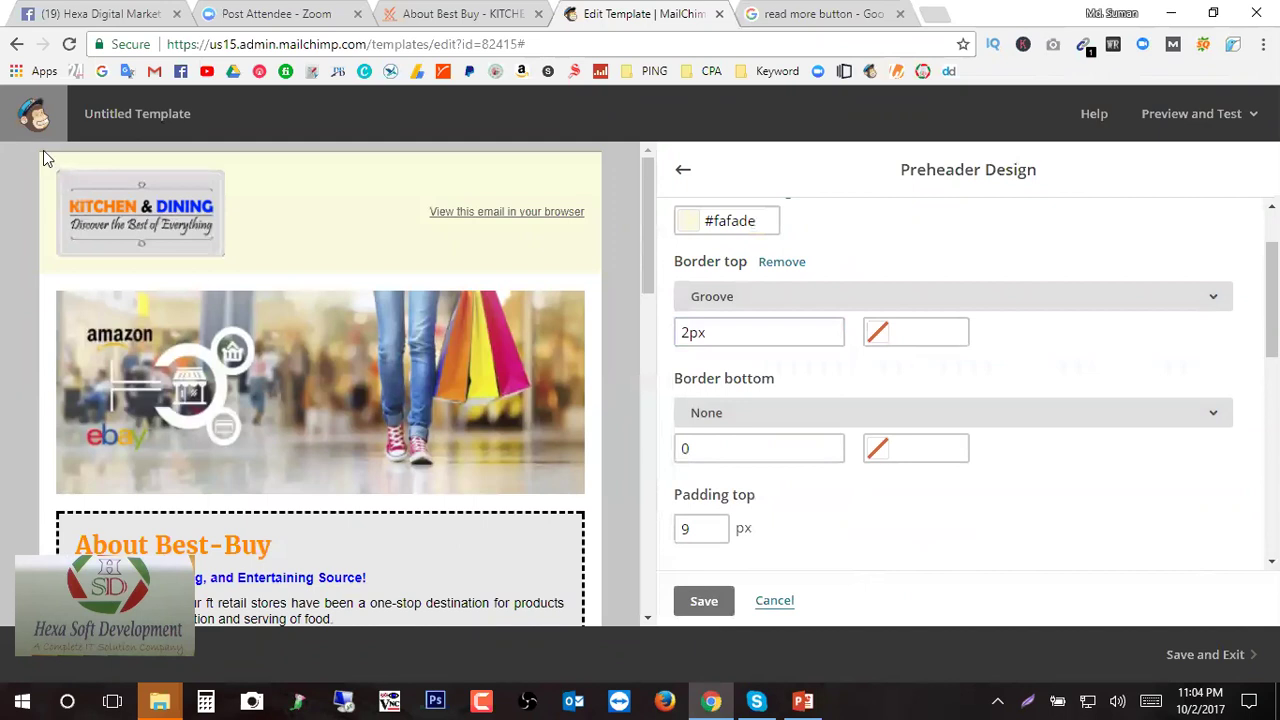
# - Try a 10px Dotted top border on the preheader and reset its style to None
pyautogui.moveTo(712, 334); pyautogui.dragTo(656, 338)
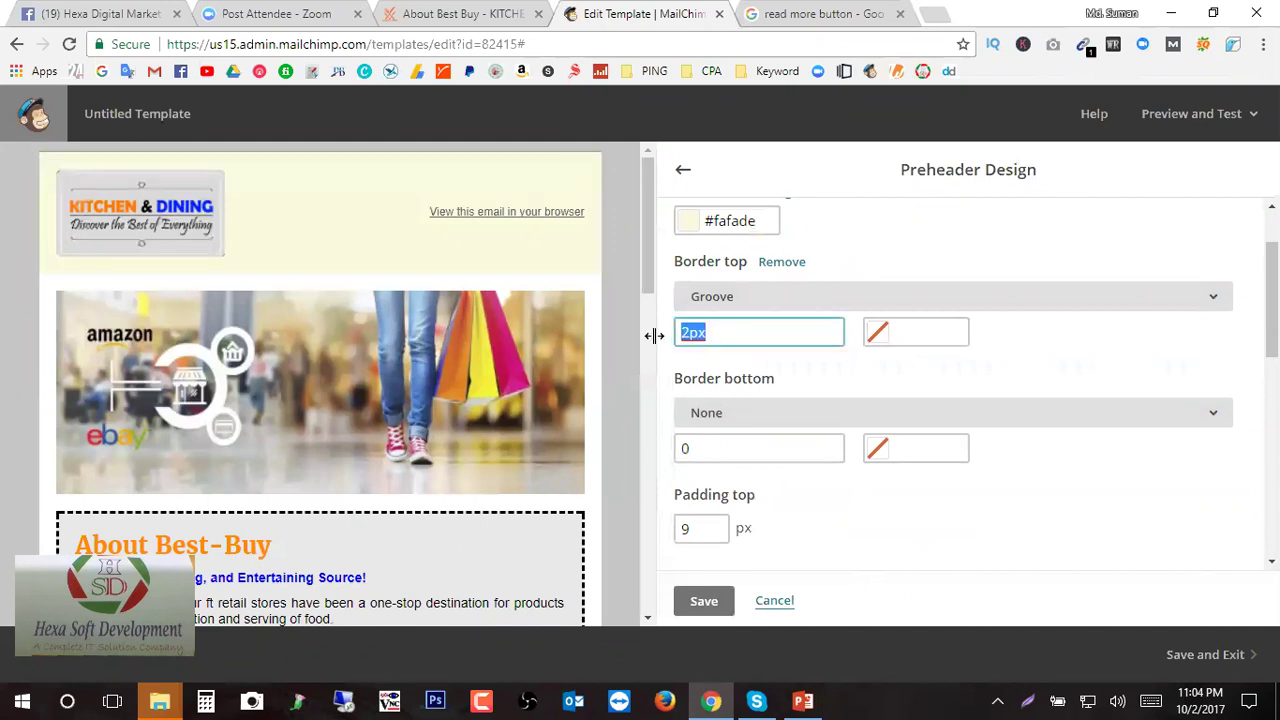
pyautogui.click(1005, 350)
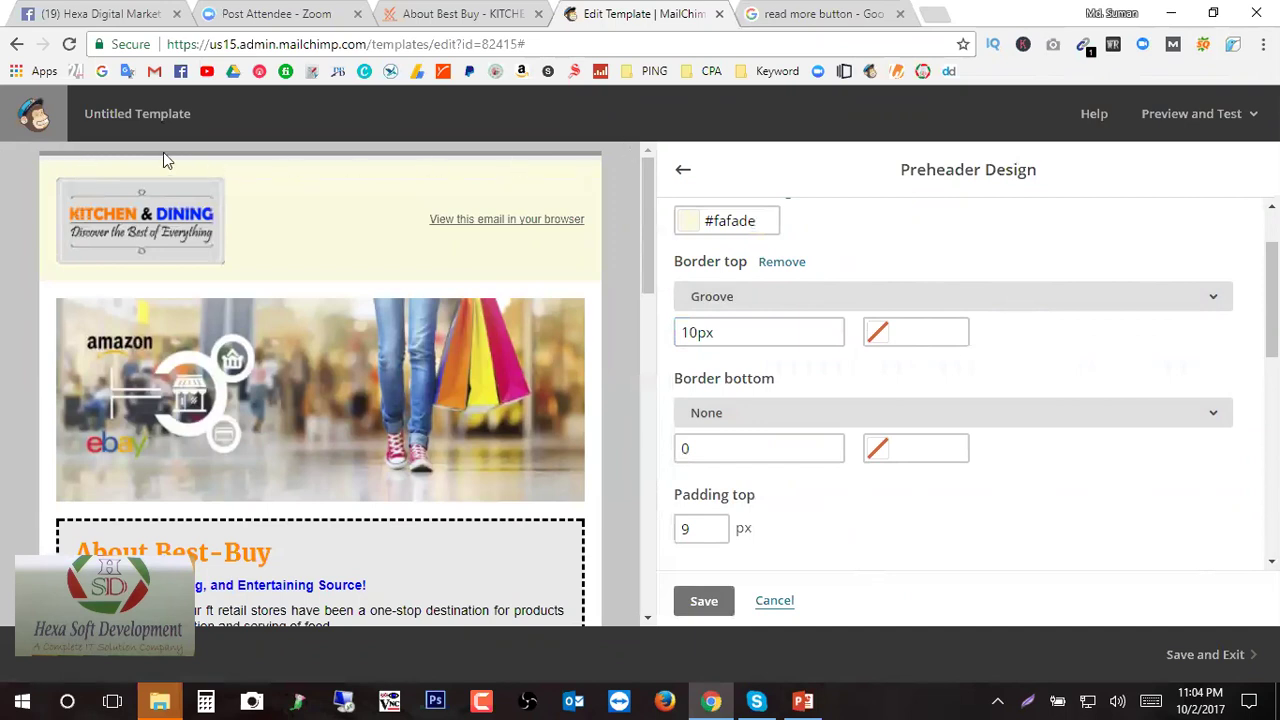
pyautogui.click(1176, 300)
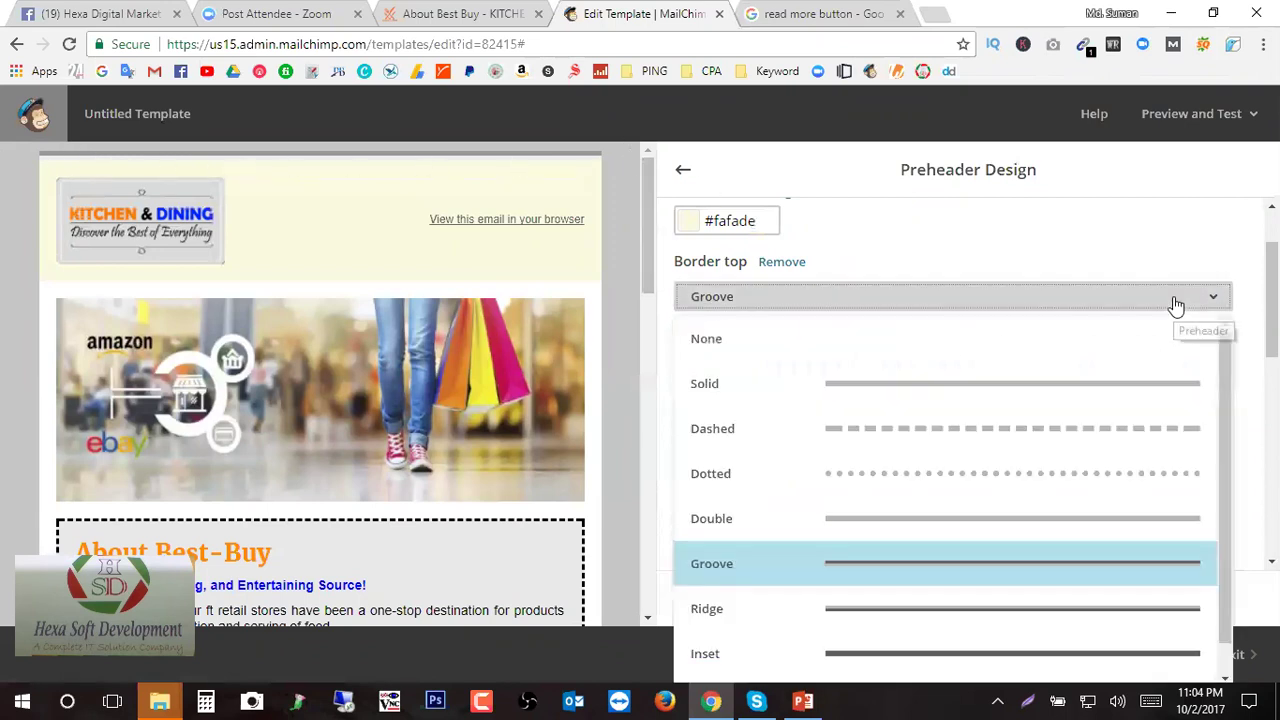
pyautogui.click(975, 488)
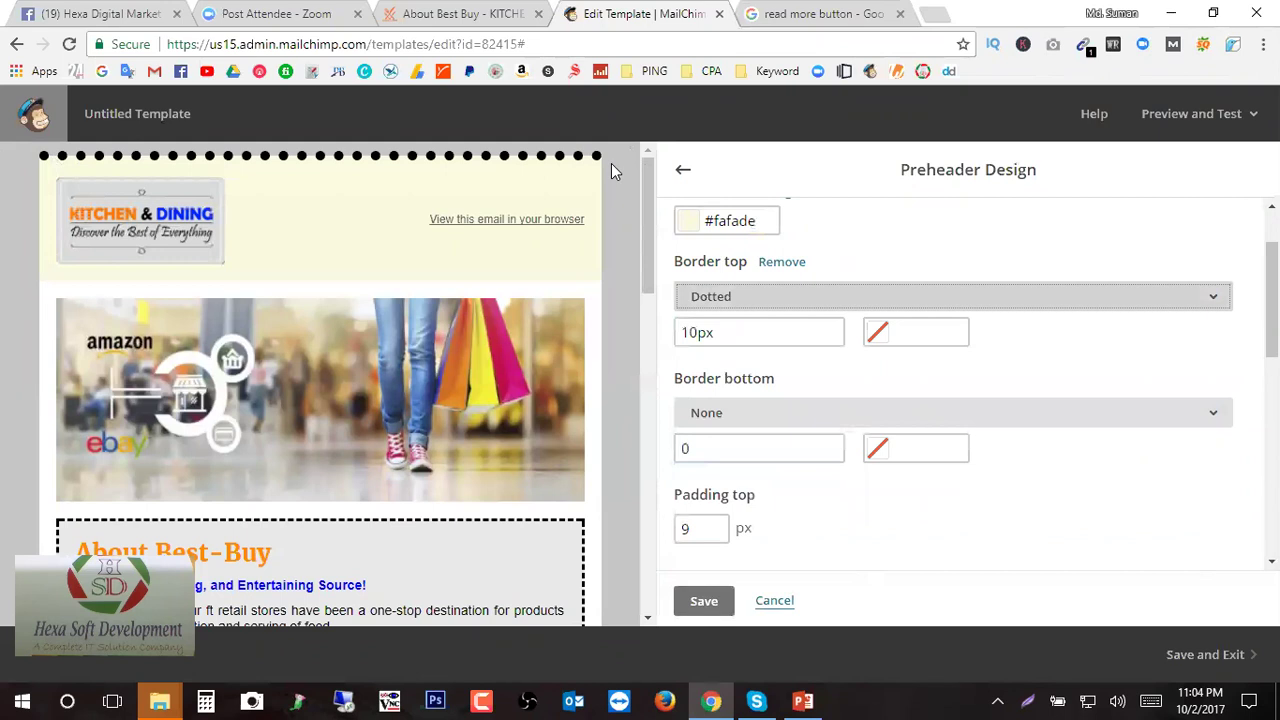
pyautogui.click(1190, 291)
pyautogui.click(857, 345)
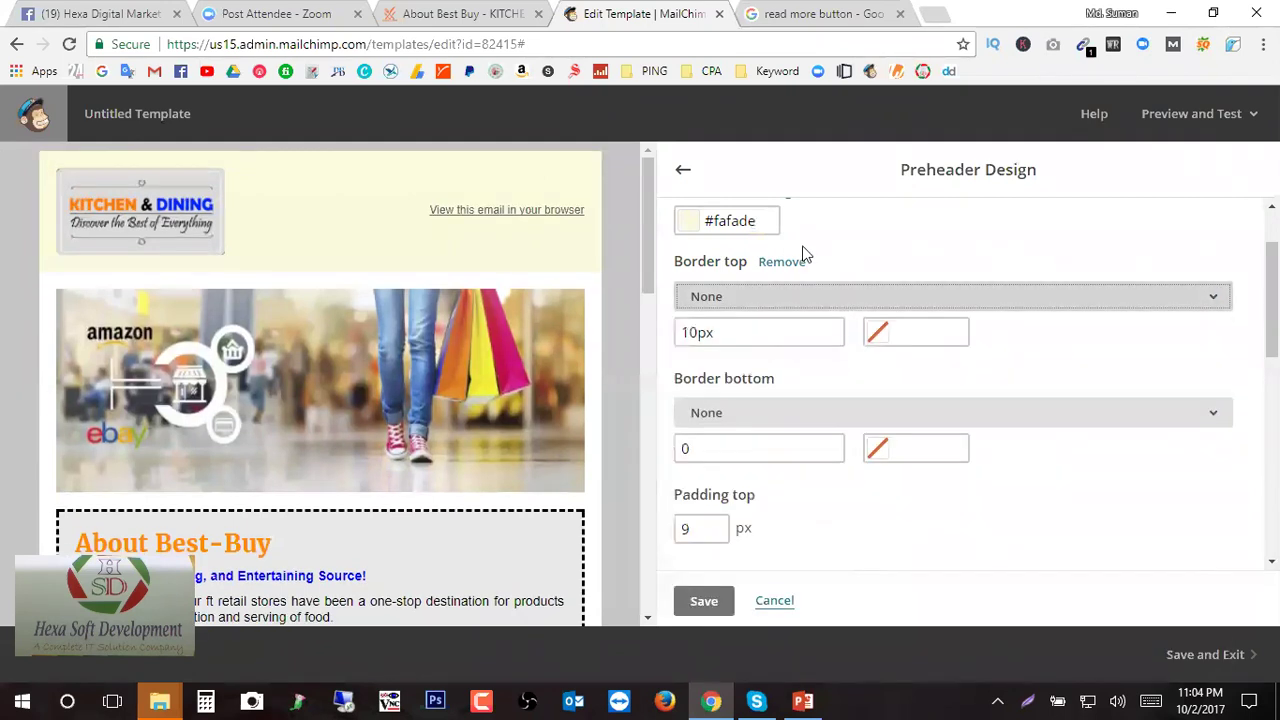
# - Give the preheader a Dashed bottom border 5px wide
pyautogui.scroll(-1, 794, 339)
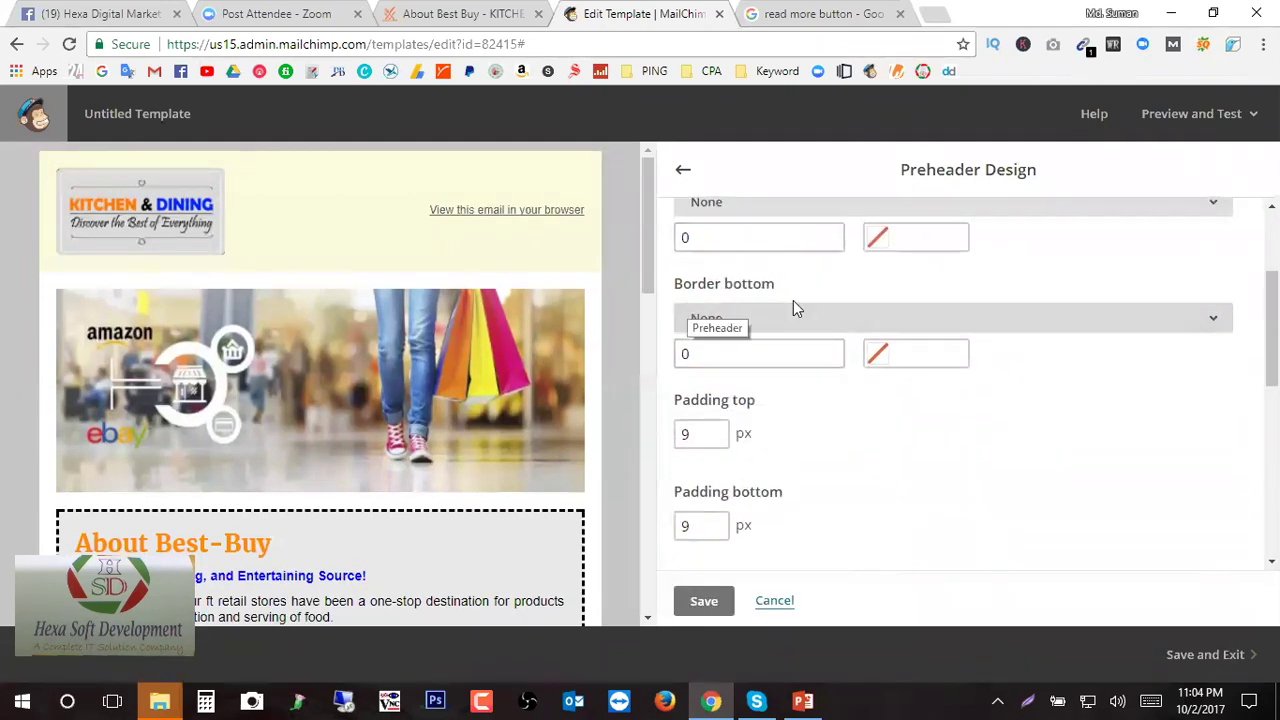
pyautogui.click(1120, 320)
pyautogui.click(881, 446)
pyautogui.doubleClick(734, 354)
pyautogui.write('5px')
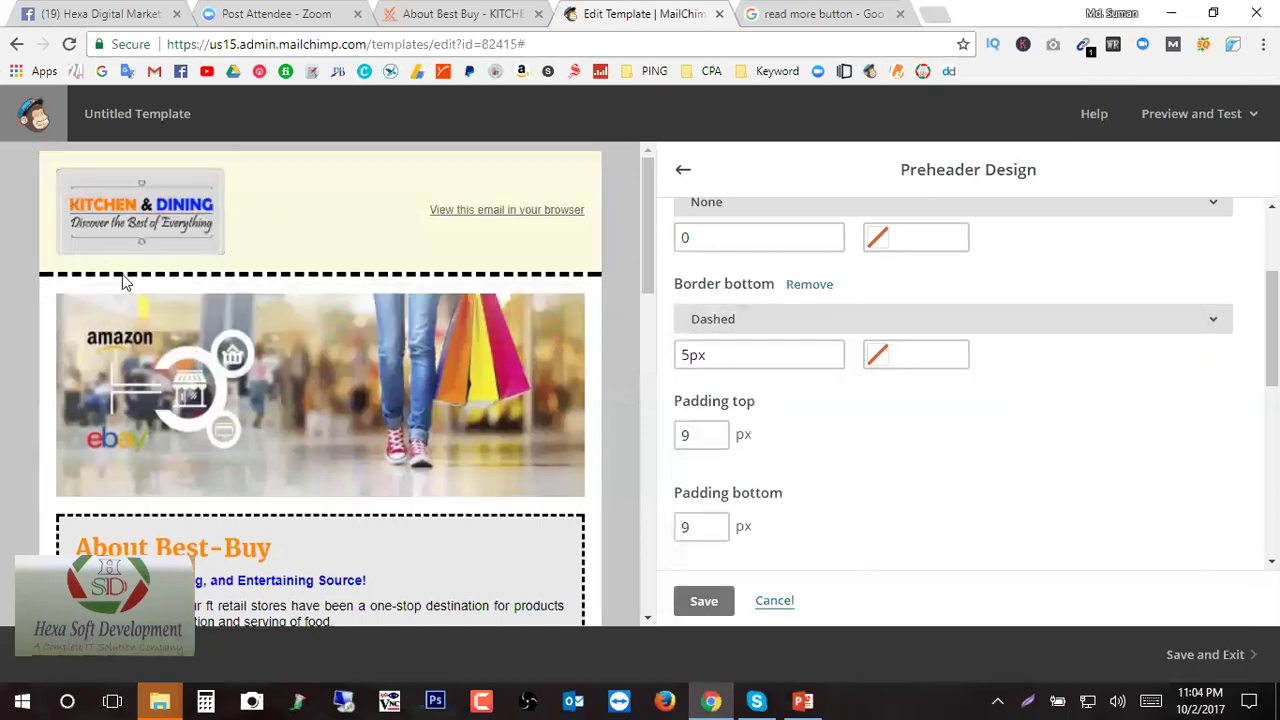
# - Try a Solid bottom border on the preheader and settle on the Groove style
pyautogui.click(1030, 320)
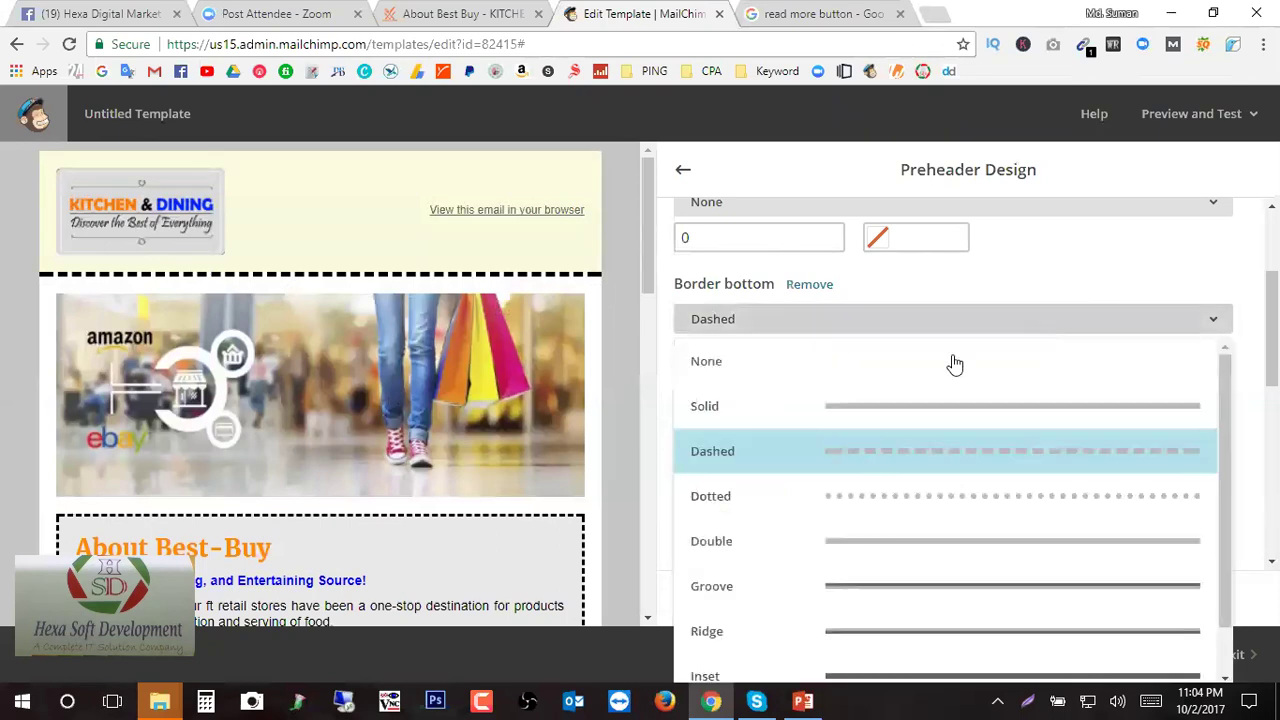
pyautogui.click(883, 410)
pyautogui.click(912, 320)
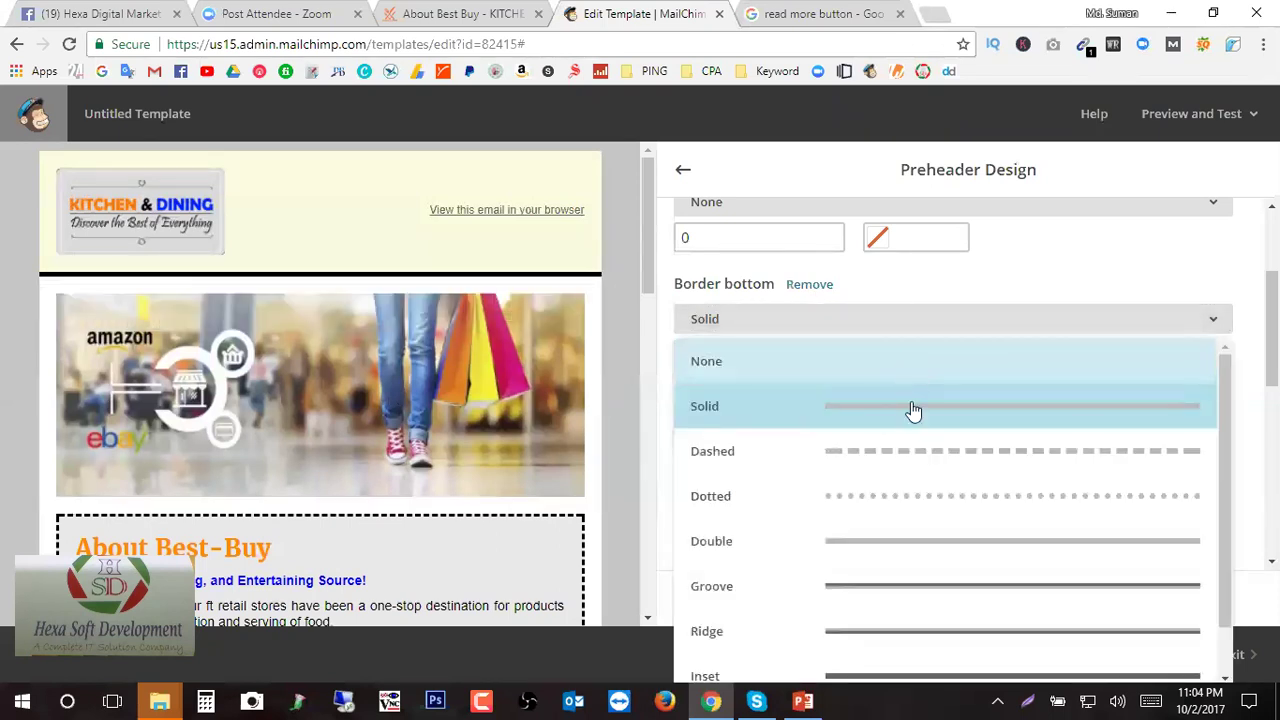
pyautogui.click(893, 587)
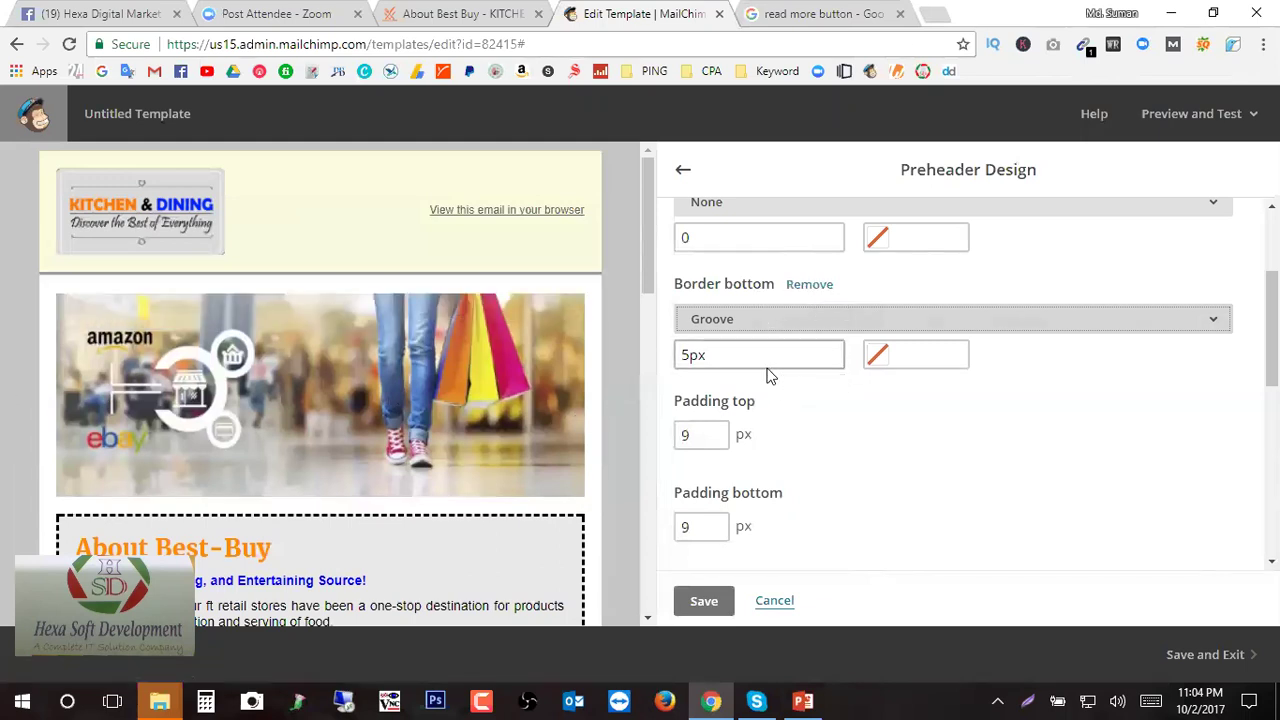
# - Try a top padding of 20 px on the preheader
pyautogui.scroll(-1, 740, 398)
pyautogui.scroll(-1, 740, 398)
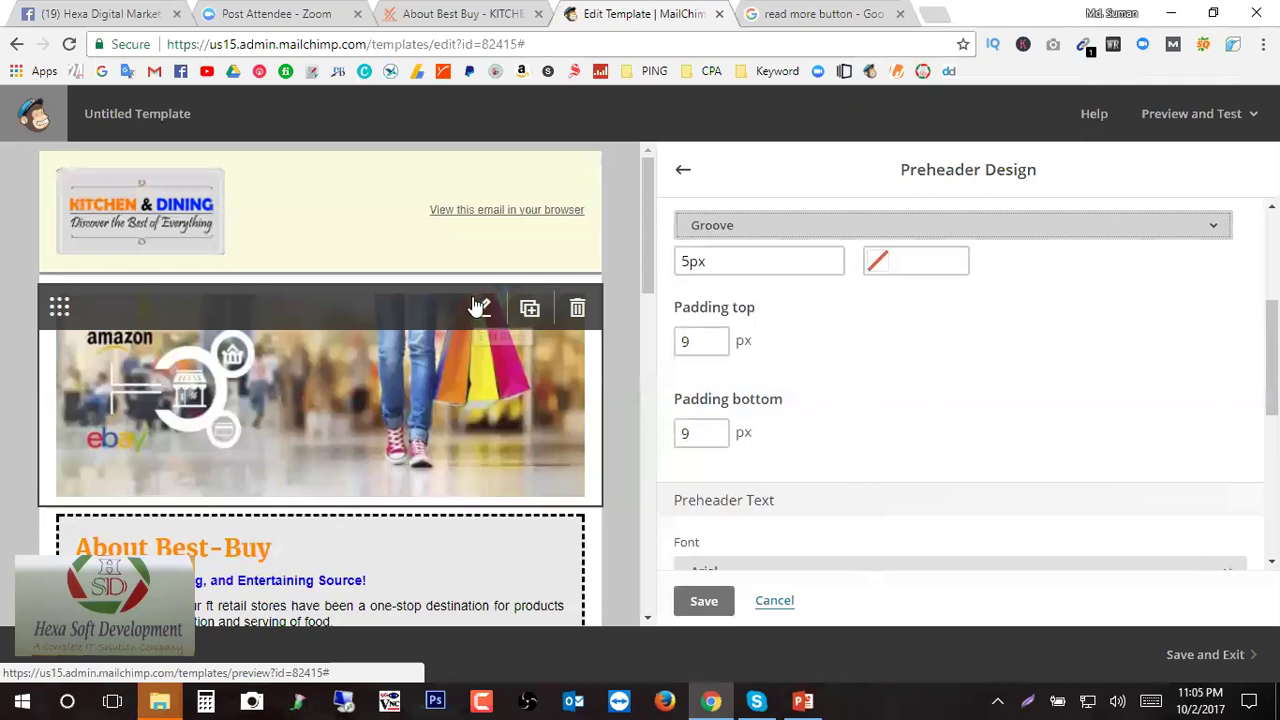
pyautogui.click(687, 341)
pyautogui.doubleClick(687, 341)
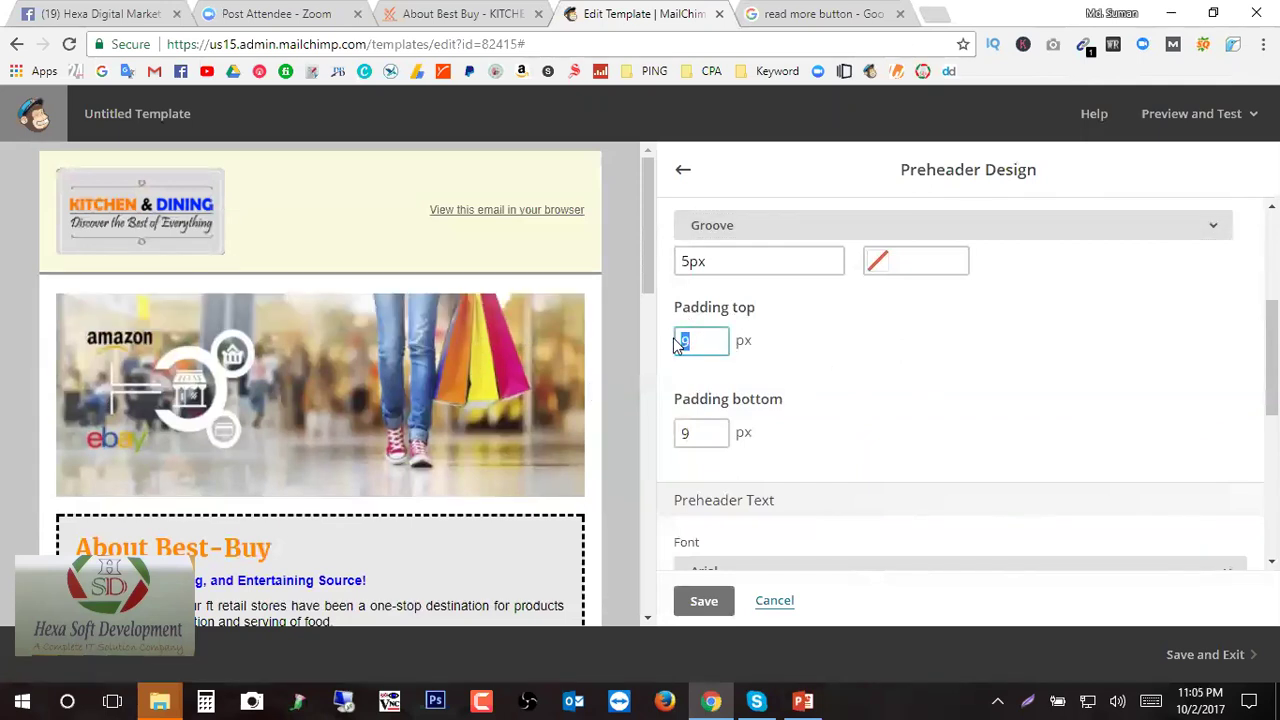
pyautogui.write('20')
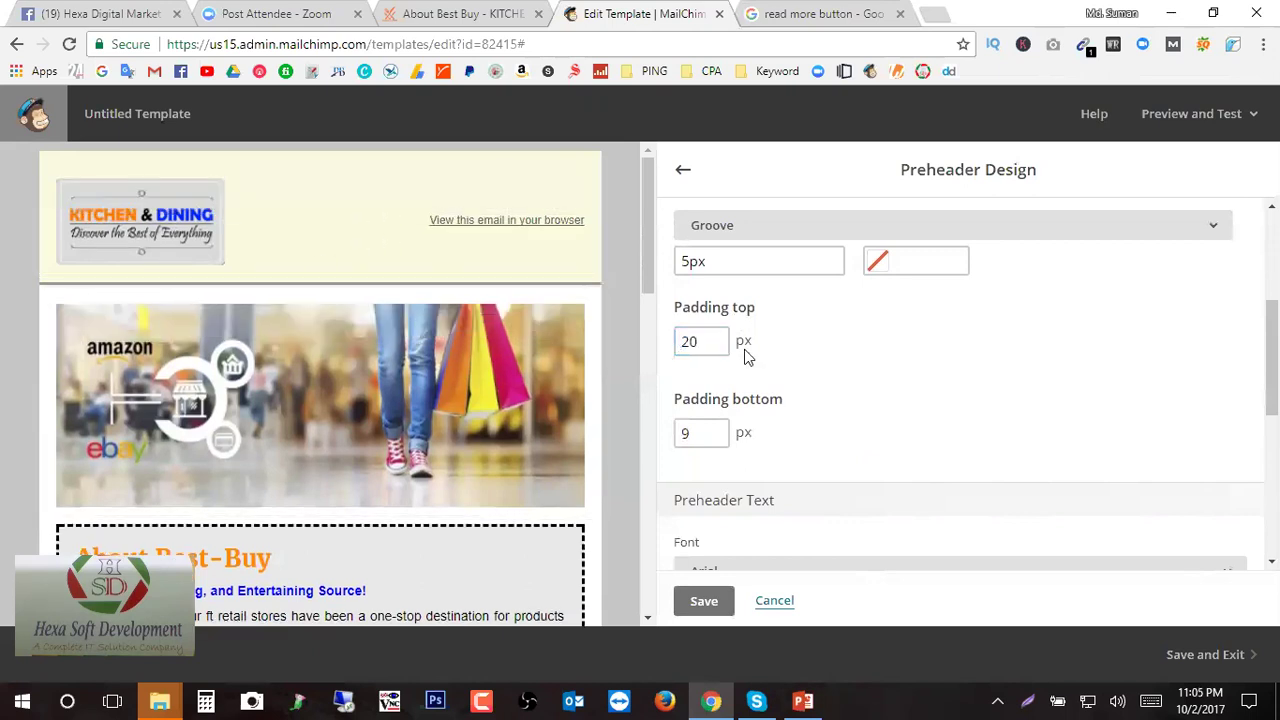
# - Set the preheader's top padding and bottom padding to 0 px
pyautogui.write('0')
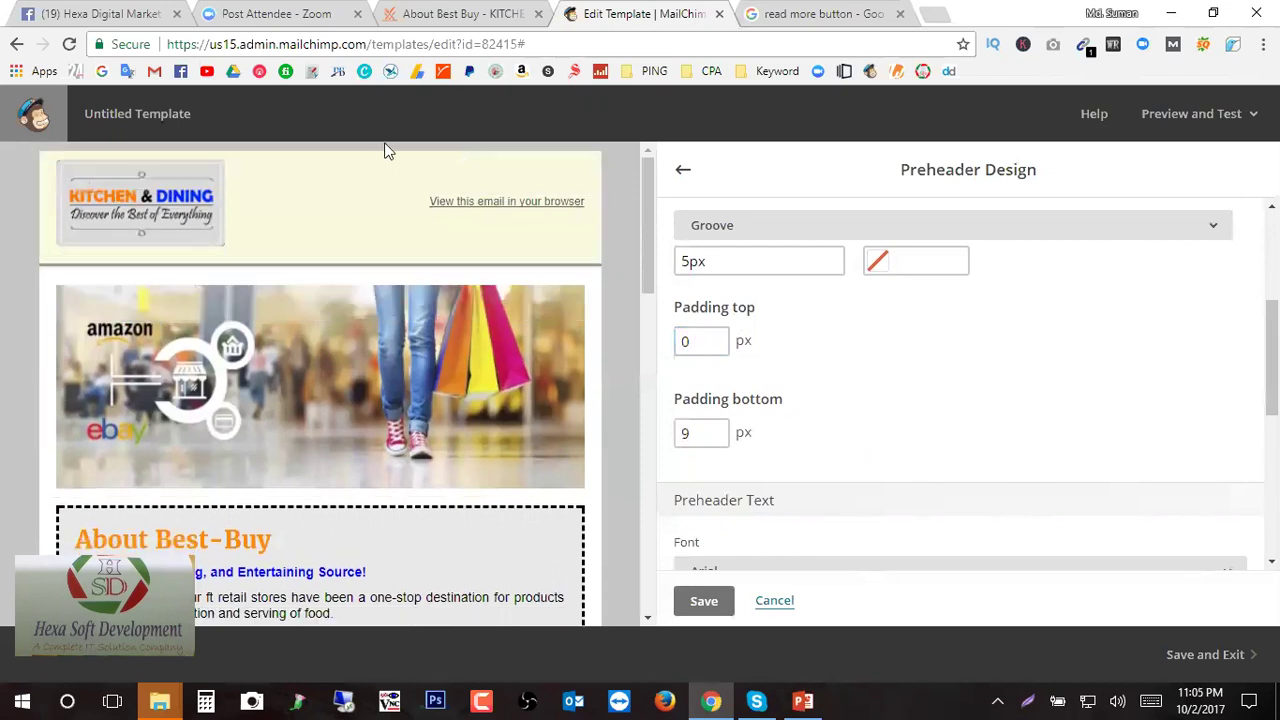
pyautogui.doubleClick(688, 433)
pyautogui.write('0')
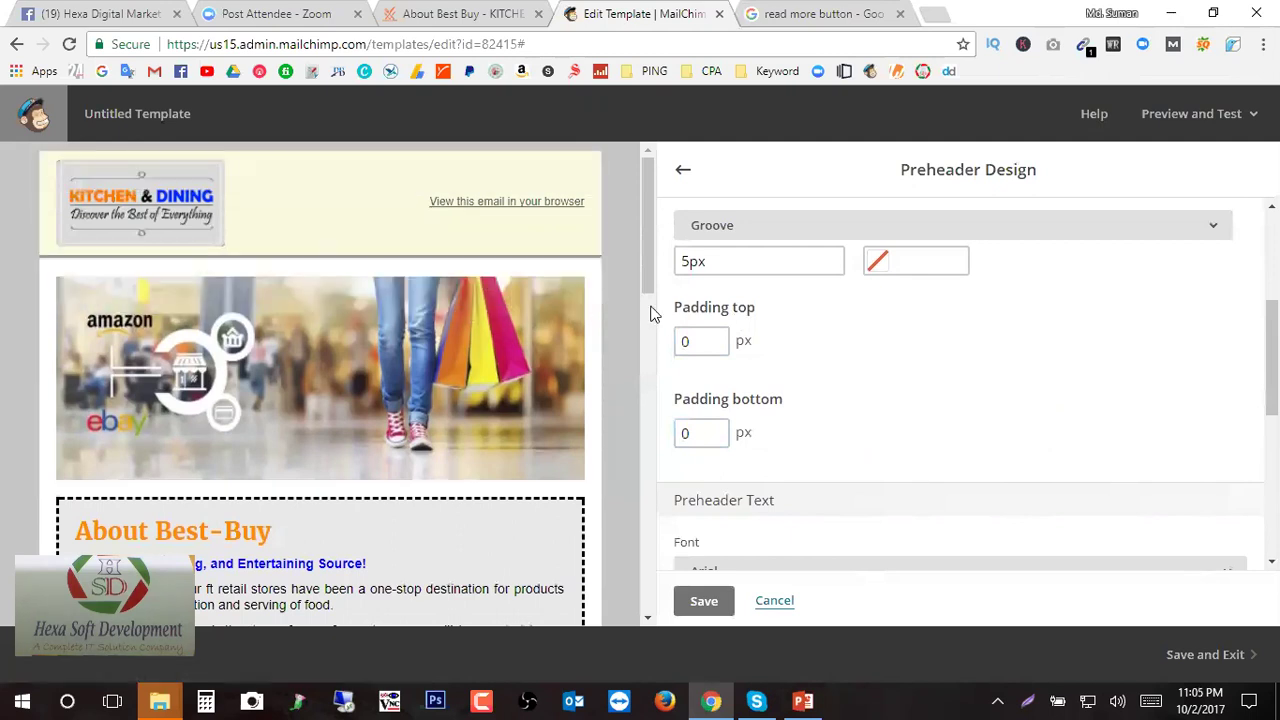
# - Try Normal line height for the preheader text and restore 1 1/2 spacing
pyautogui.scroll(-3, 854, 429)
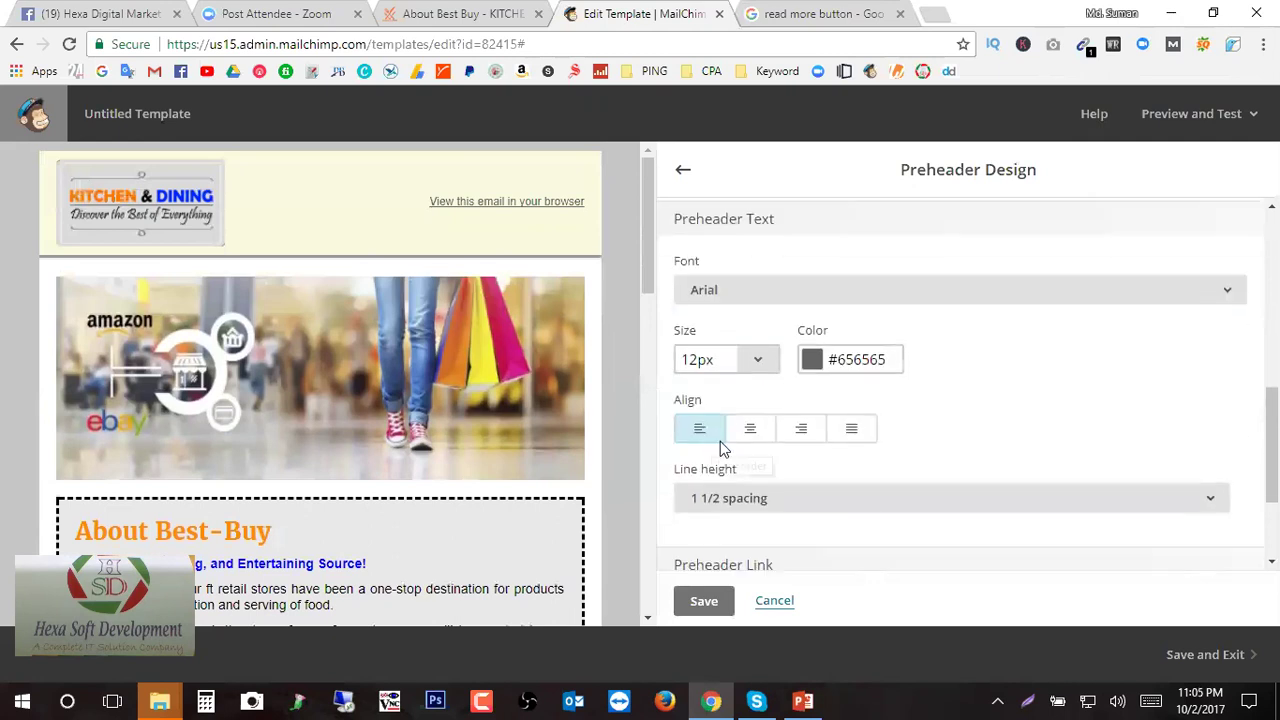
pyautogui.scroll(-2, 740, 430)
pyautogui.click(877, 331)
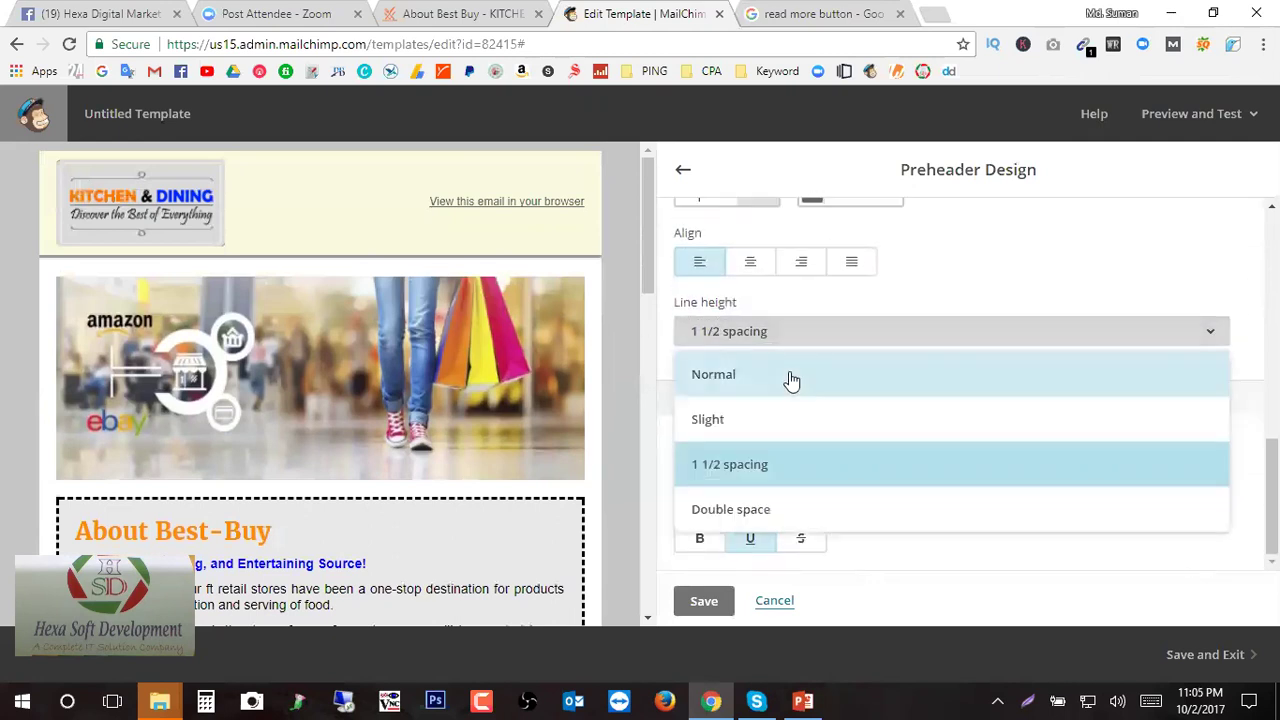
pyautogui.click(791, 379)
pyautogui.moveTo(422, 208)
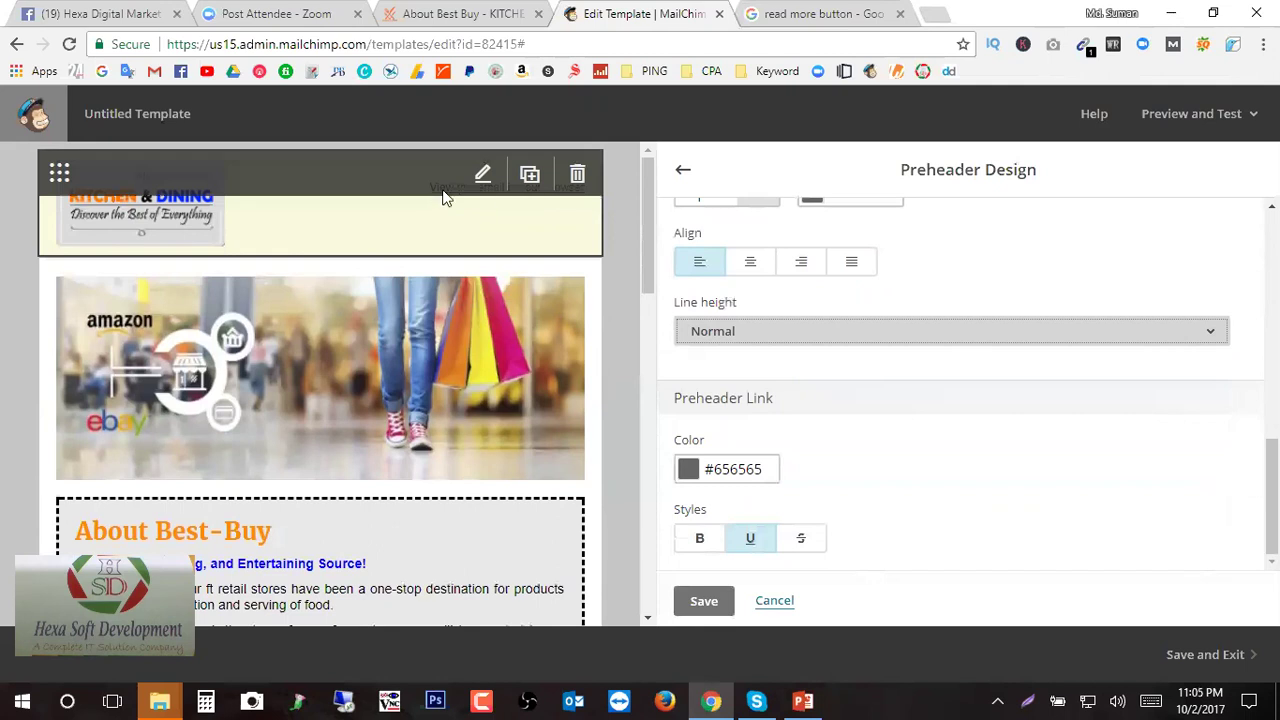
pyautogui.click(871, 333)
pyautogui.click(777, 470)
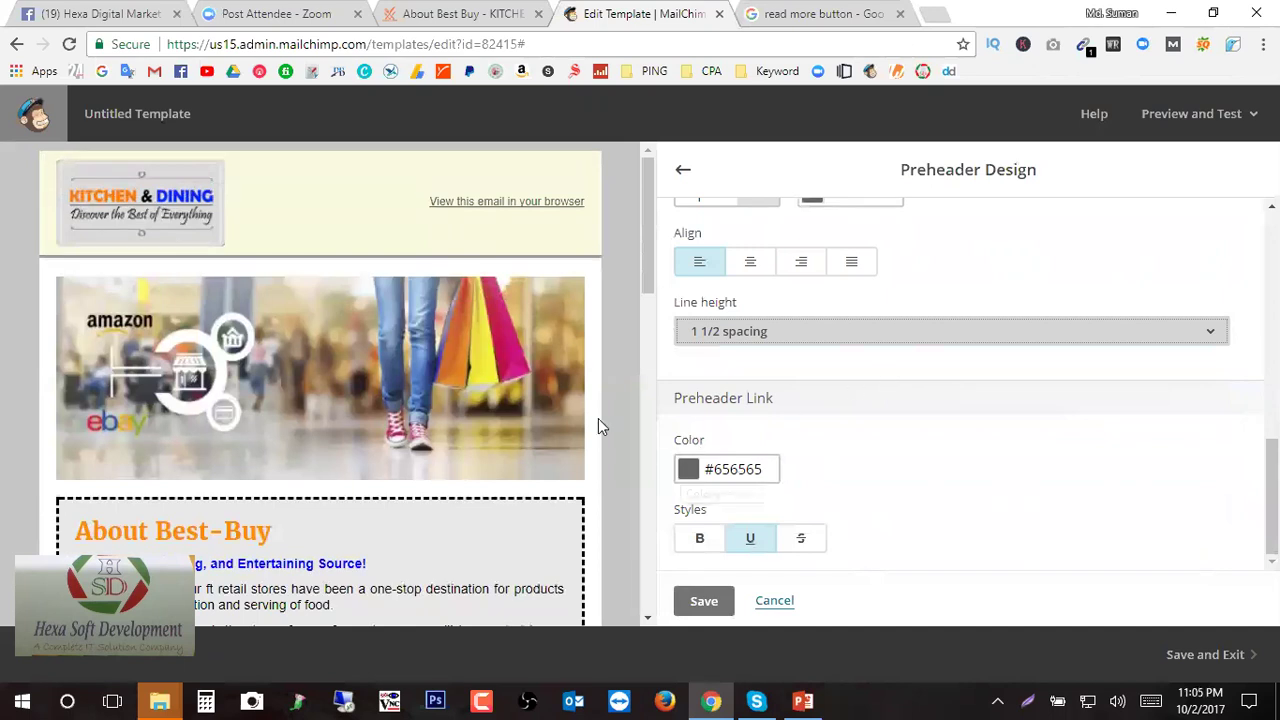
# - Try black #000000 as the preheader link colour
pyautogui.moveTo(437, 211)
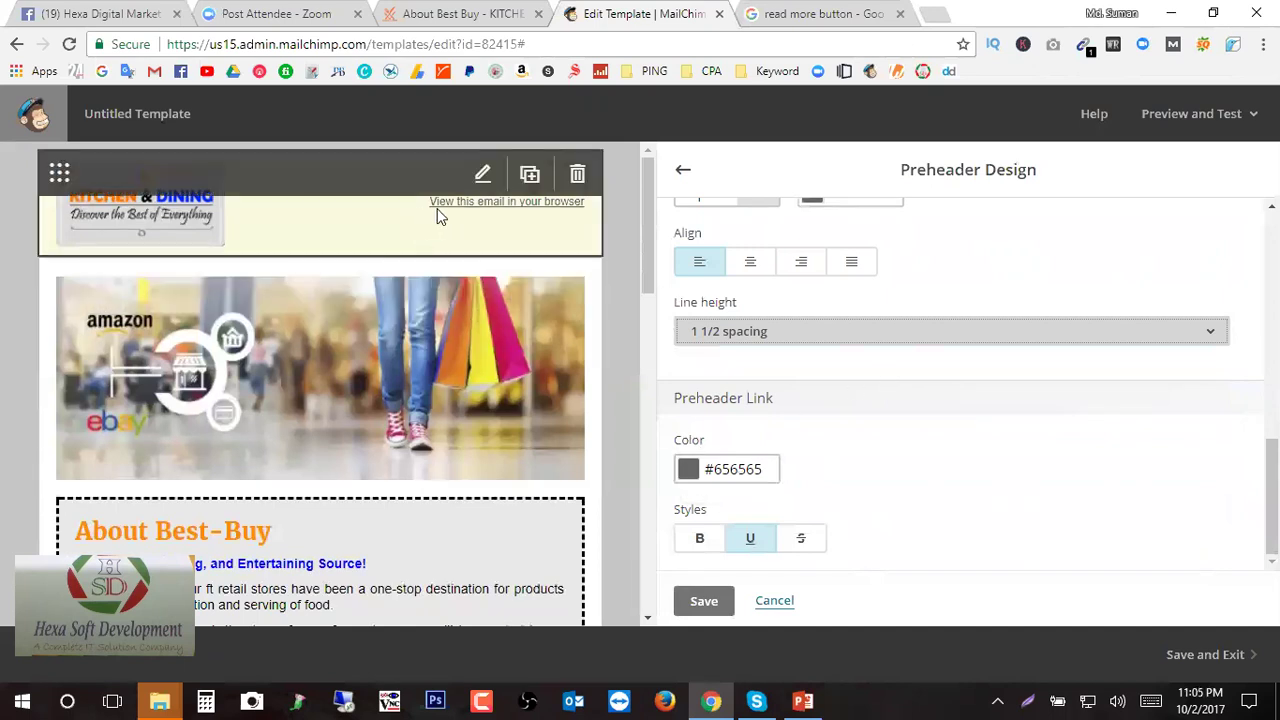
pyautogui.click(692, 470)
pyautogui.click(693, 399)
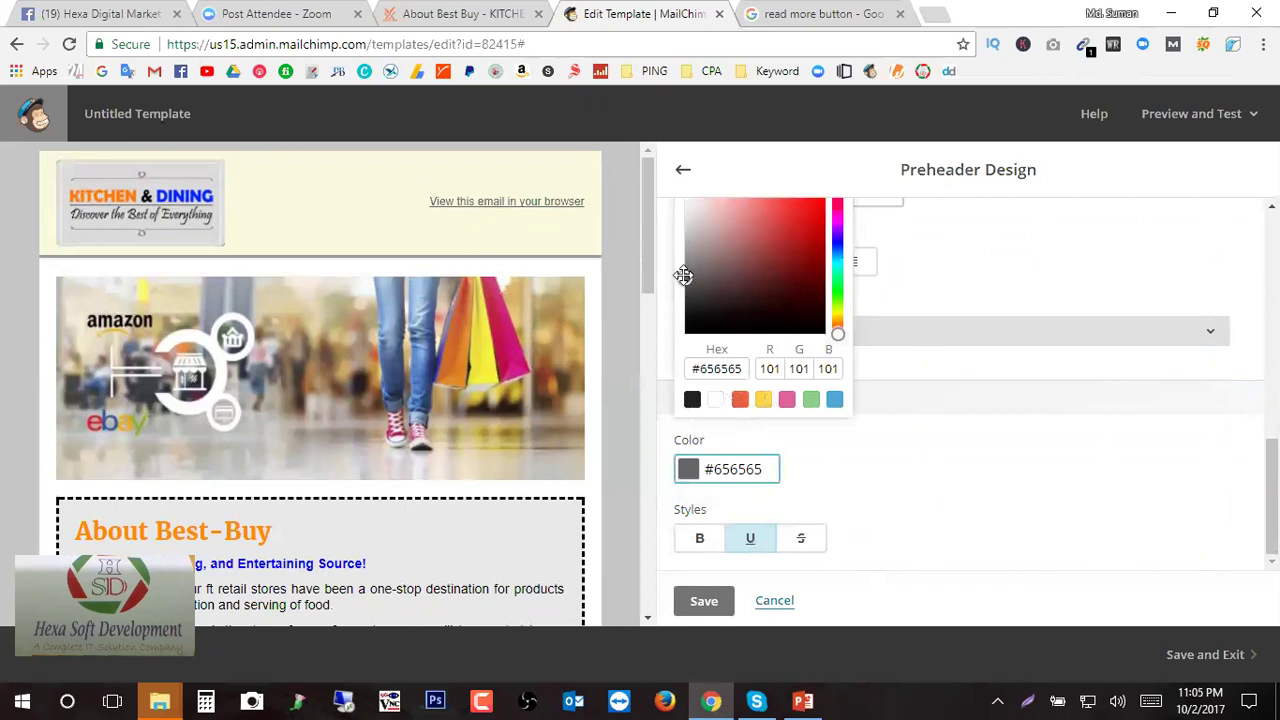
pyautogui.click(675, 347)
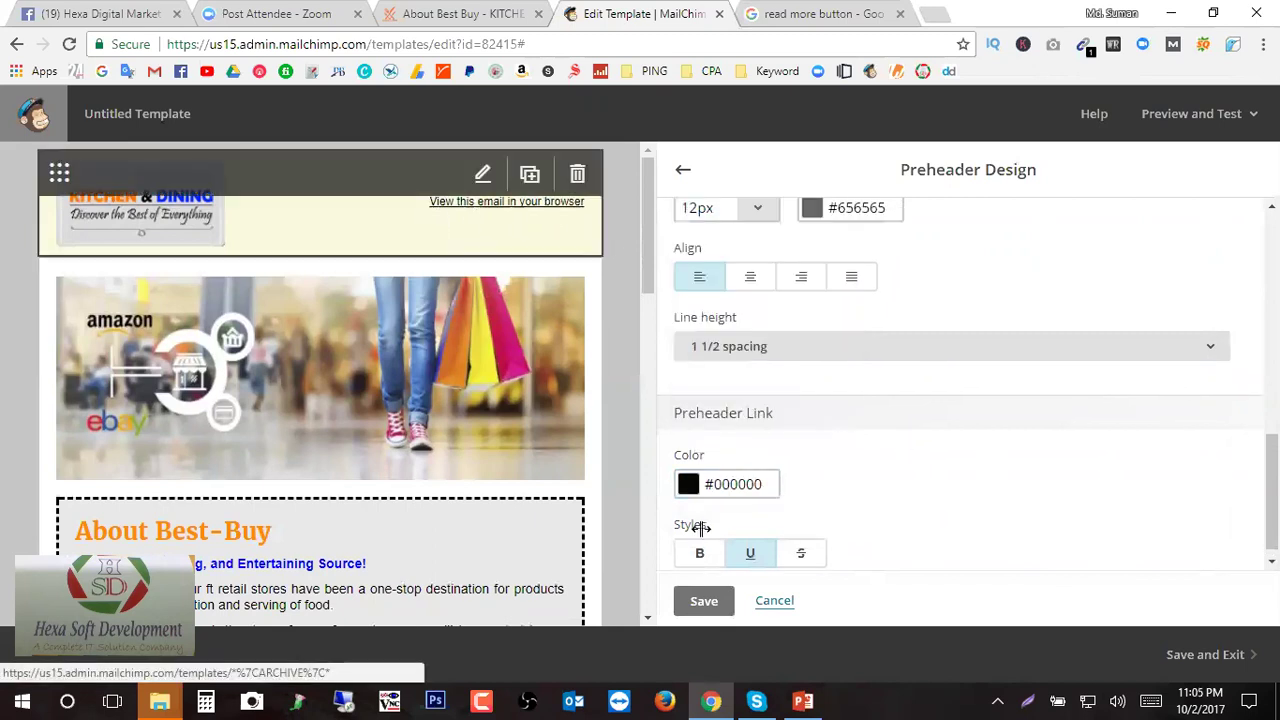
# - Set the preheader link colour to blue #0033ff
pyautogui.click(700, 485)
pyautogui.moveTo(837, 345); pyautogui.dragTo(837, 262)
pyautogui.click(822, 219)
pyautogui.click(845, 207)
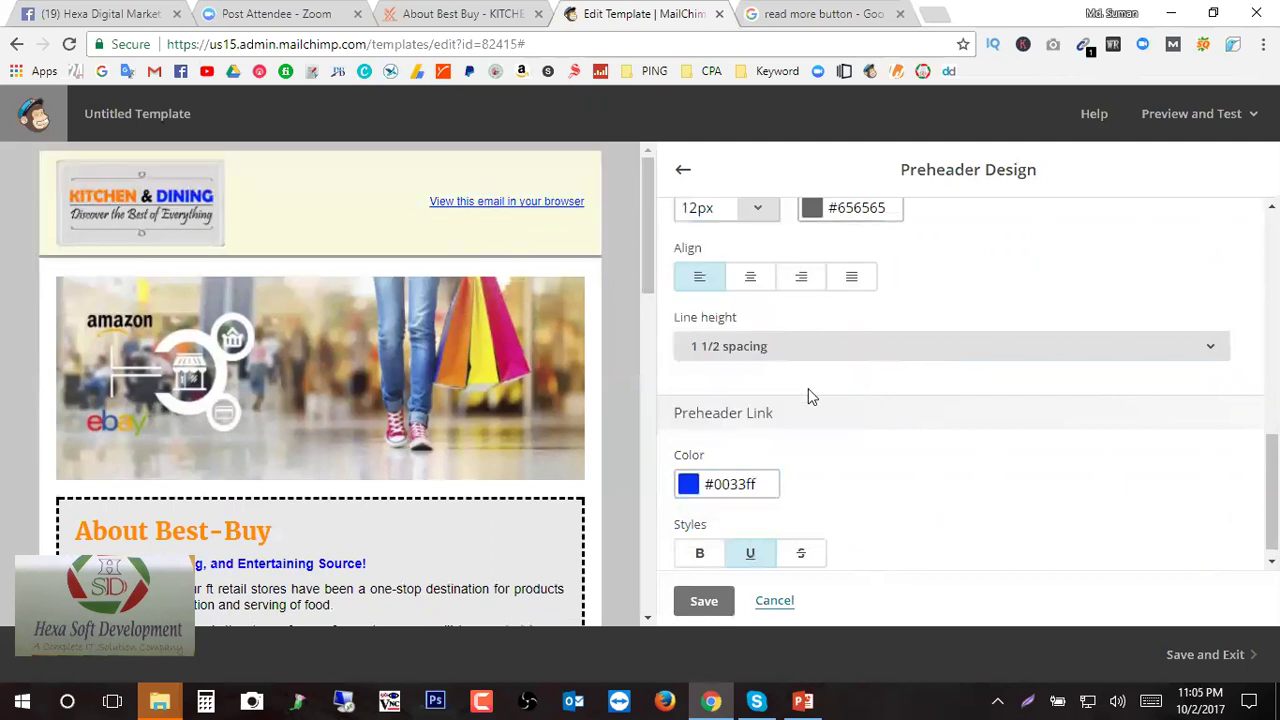
# - Make the preheader link bold, try strikethrough and remove it, and turn off the link's underline
pyautogui.click(700, 539)
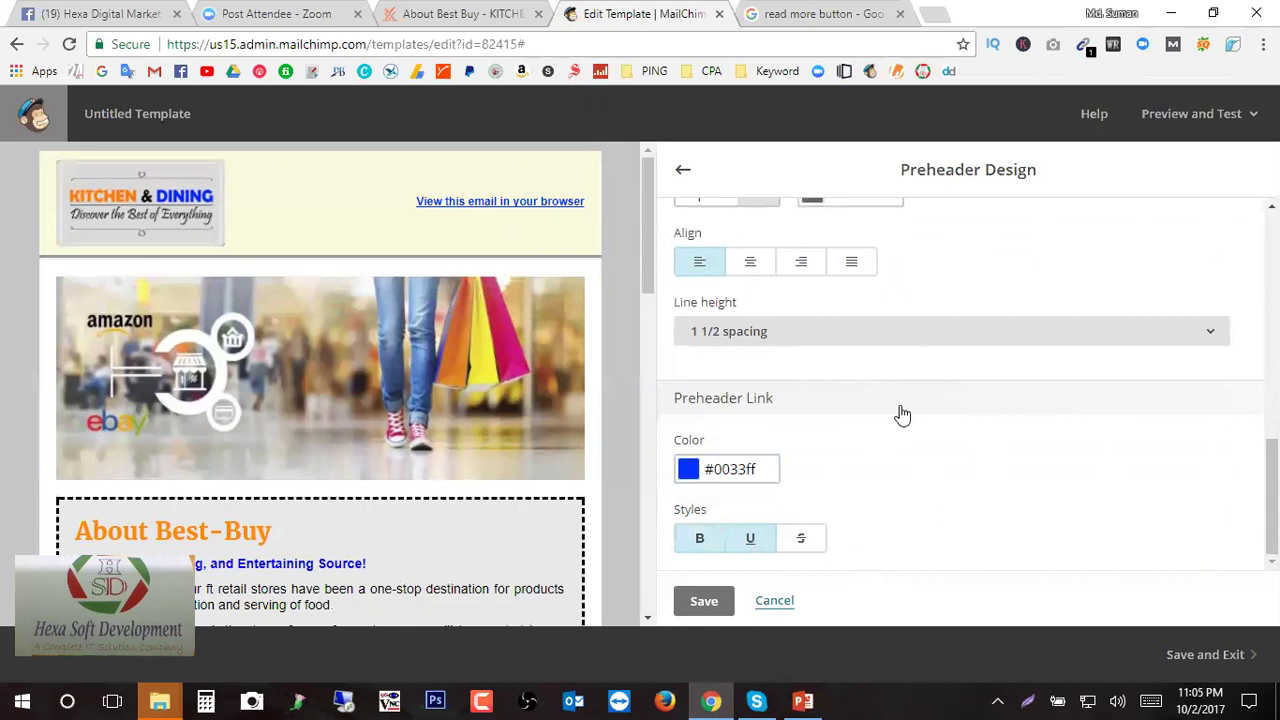
pyautogui.click(801, 538)
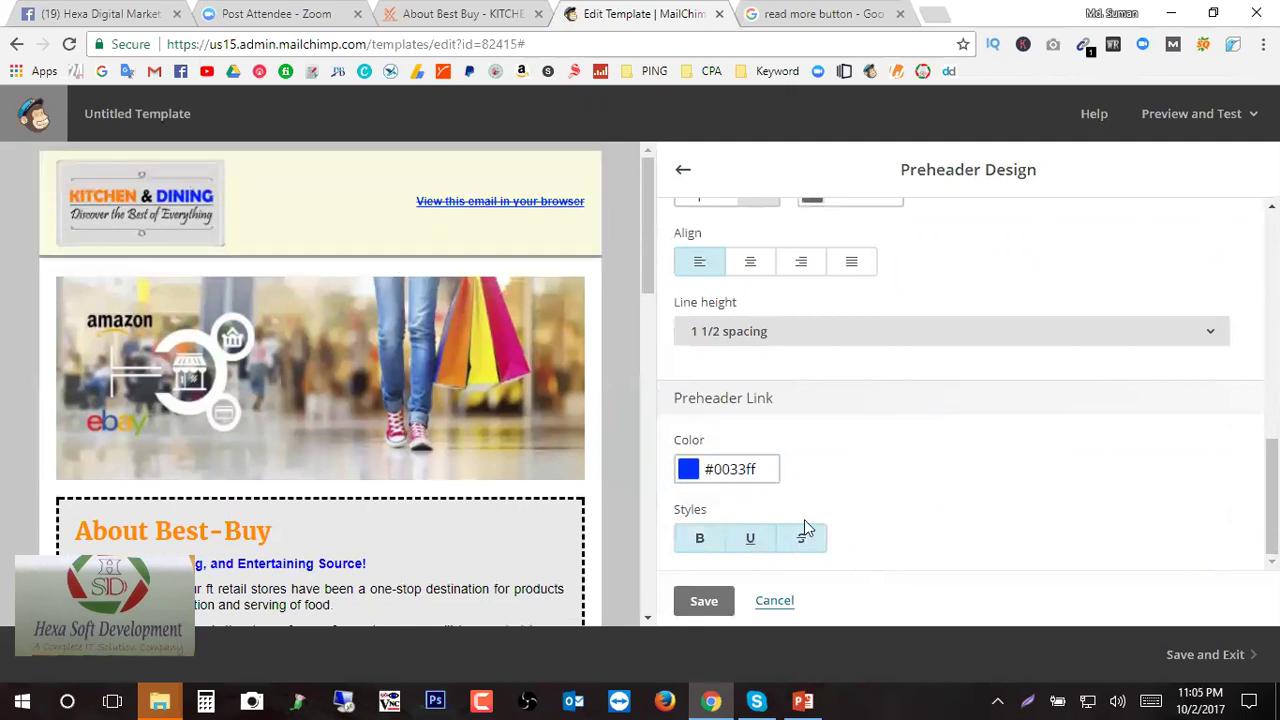
pyautogui.click(813, 539)
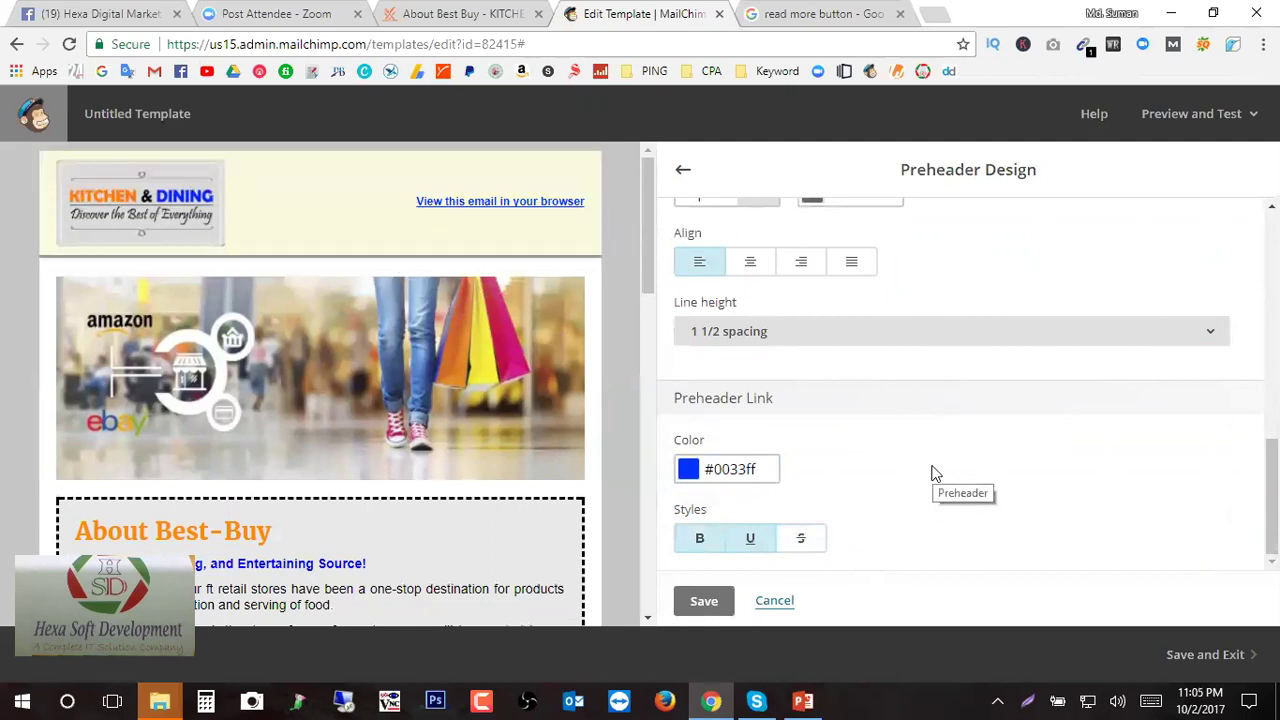
pyautogui.click(752, 540)
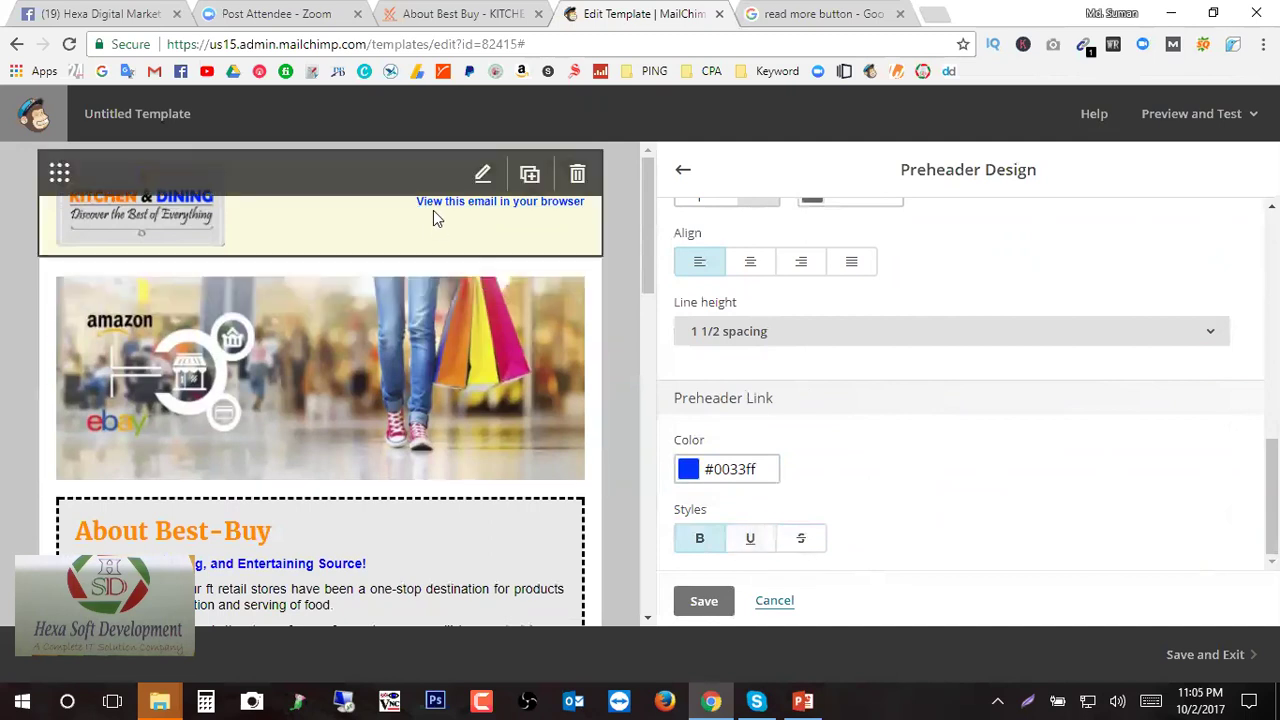
# - Review and save the preheader design, and open the header's design settings
pyautogui.scroll(10, 830, 430)
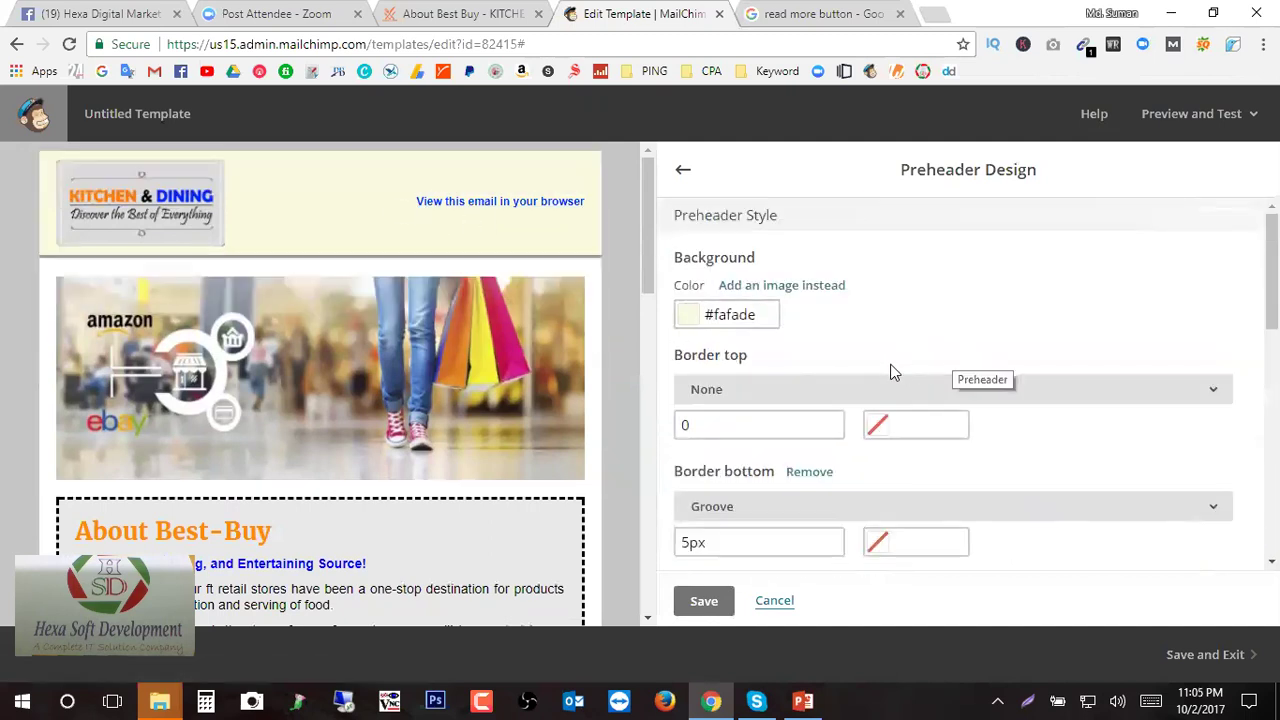
pyautogui.scroll(-5, 885, 372)
pyautogui.click(703, 600)
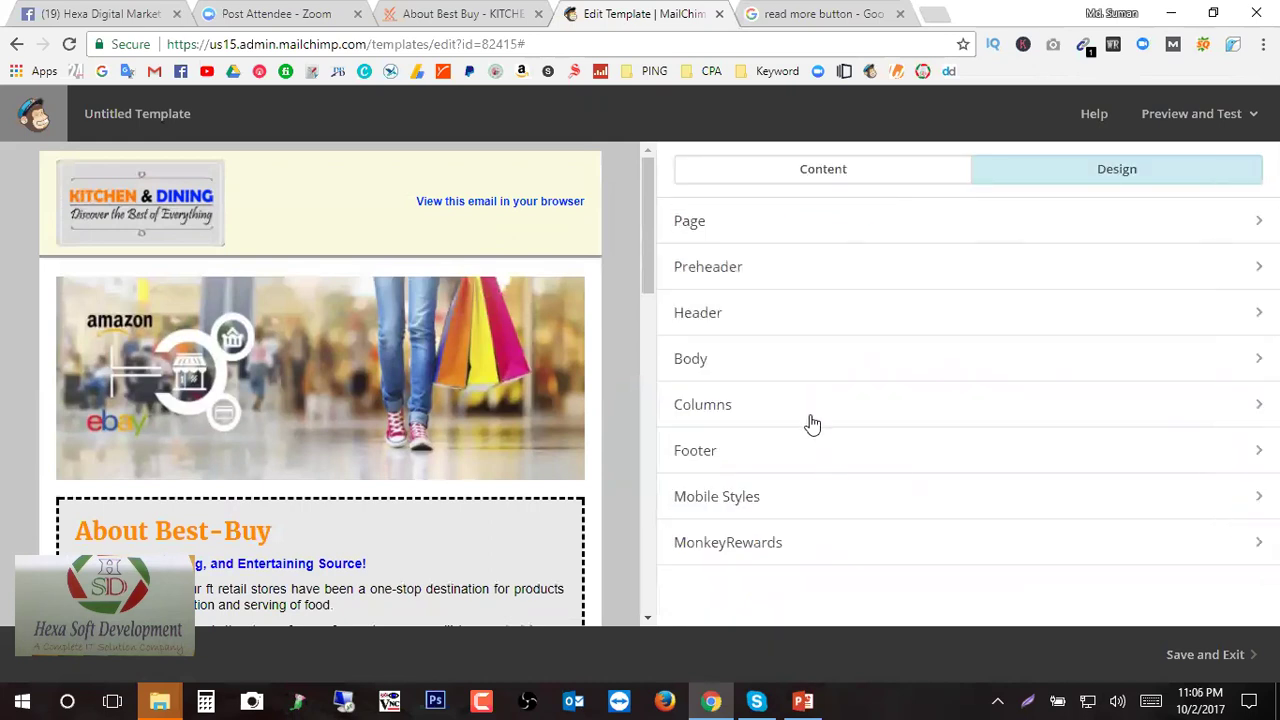
pyautogui.click(692, 328)
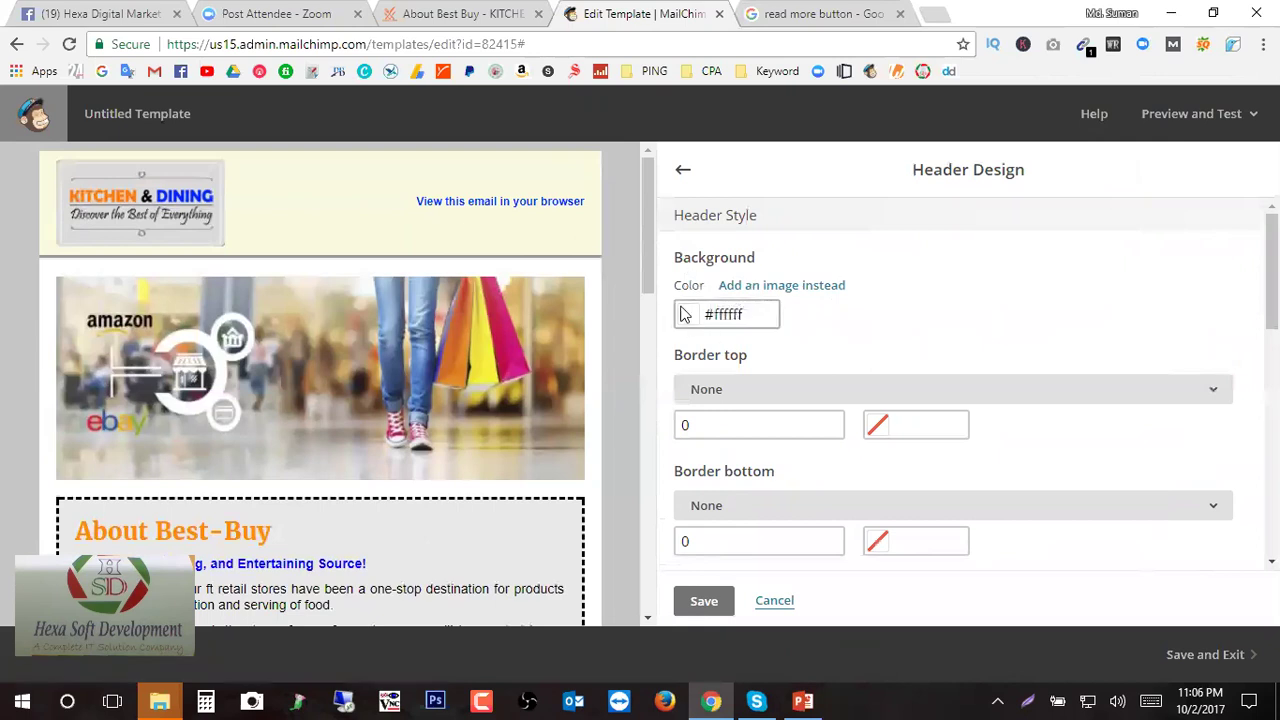
# - Try pink #f58989, black #000000 and grey #747474 as the header's background colour
pyautogui.click(705, 315)
pyautogui.moveTo(722, 362); pyautogui.dragTo(747, 302)
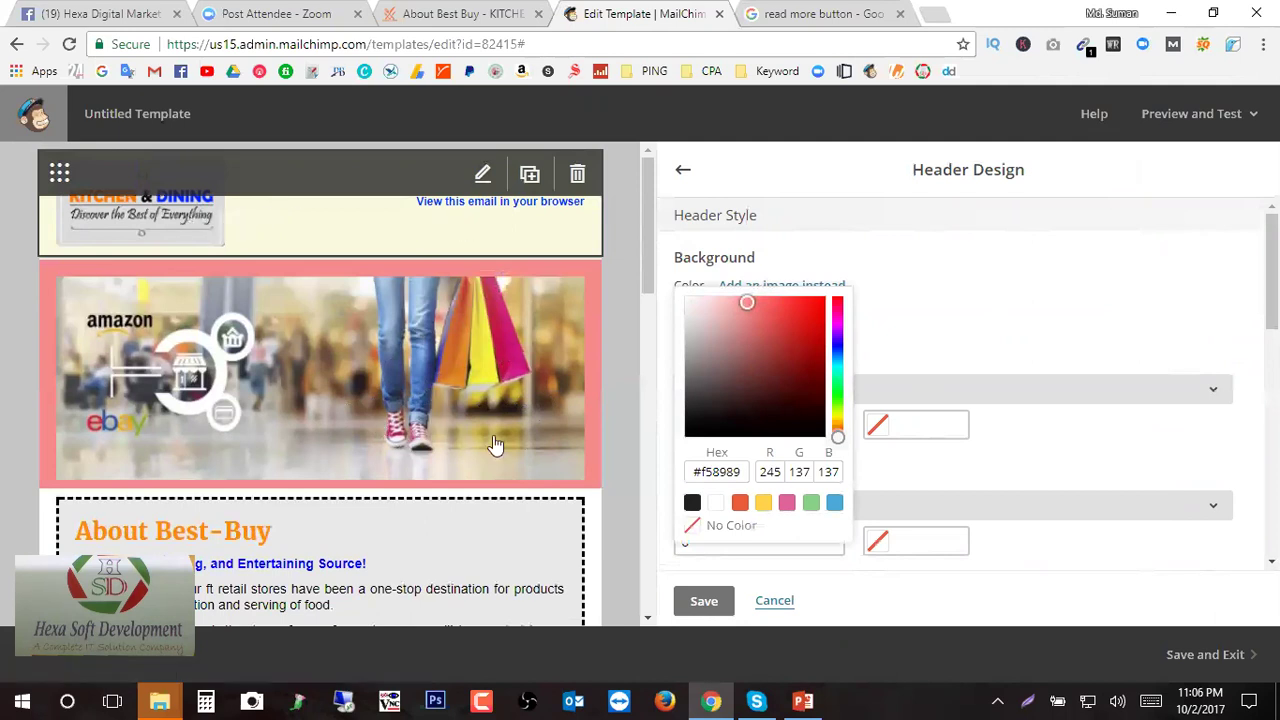
pyautogui.moveTo(720, 423); pyautogui.dragTo(651, 443)
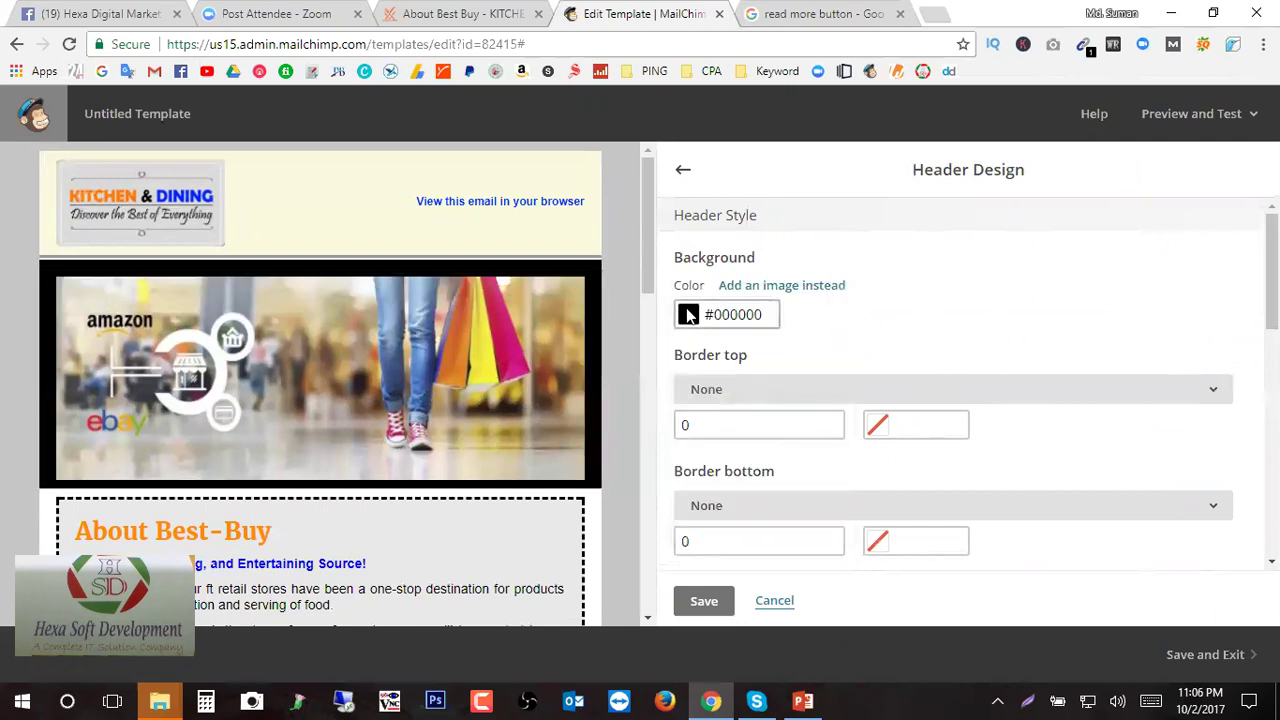
pyautogui.click(697, 345)
pyautogui.moveTo(686, 350)
pyautogui.mouseDown()
pyautogui.moveTo(680, 331)
pyautogui.moveTo(684, 374)
pyautogui.mouseUp()
pyautogui.click(803, 414)
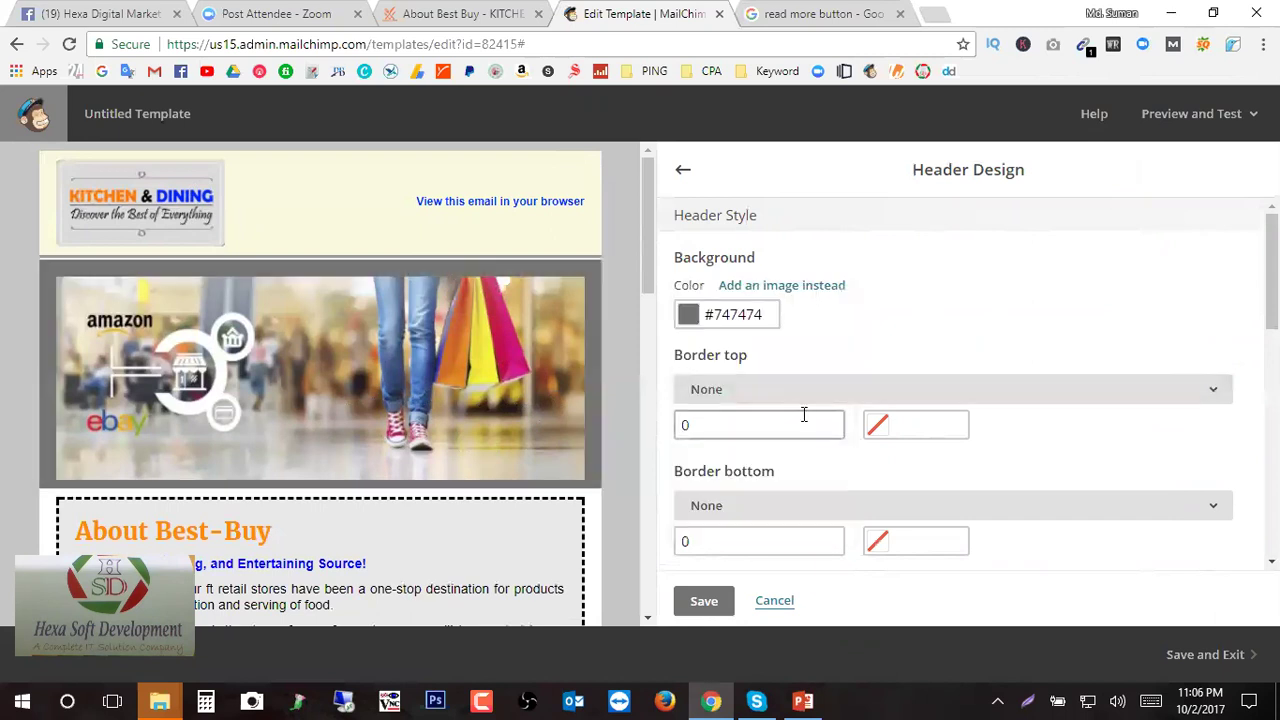
# - Try pale blue #d6ddfd as the header's background colour
pyautogui.click(692, 314)
pyautogui.click(838, 393)
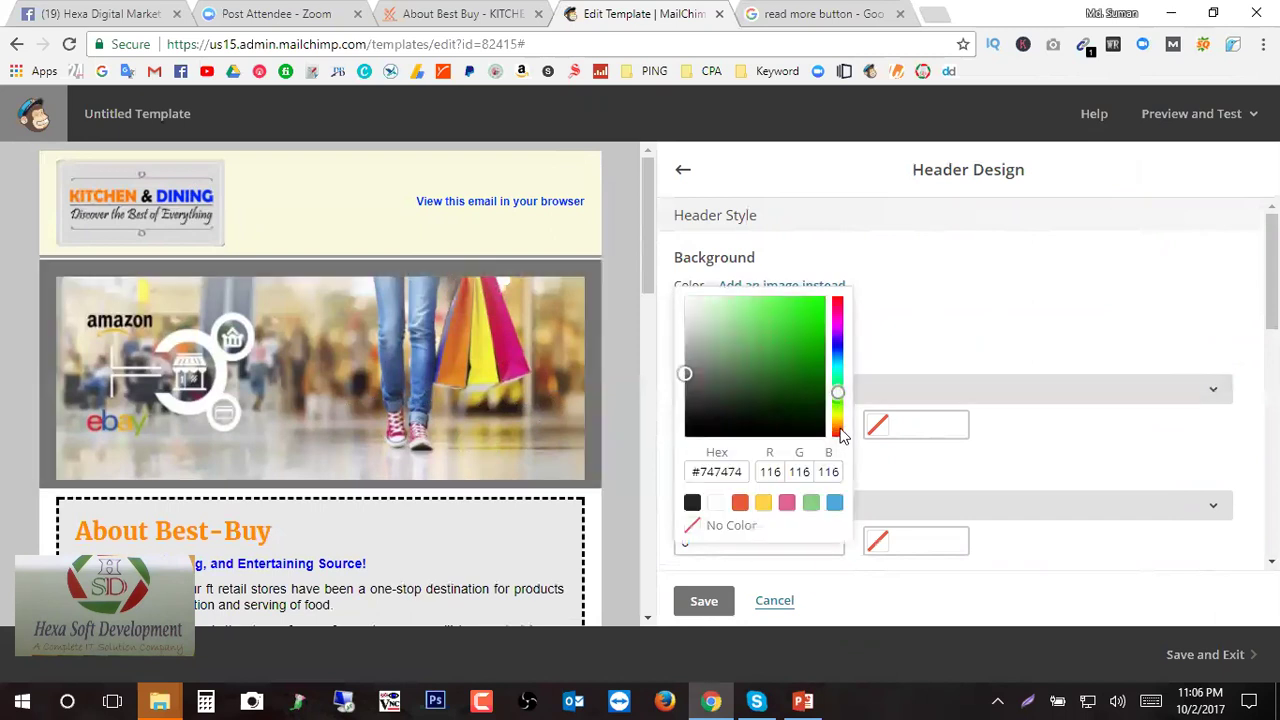
pyautogui.moveTo(836, 389); pyautogui.dragTo(788, 353)
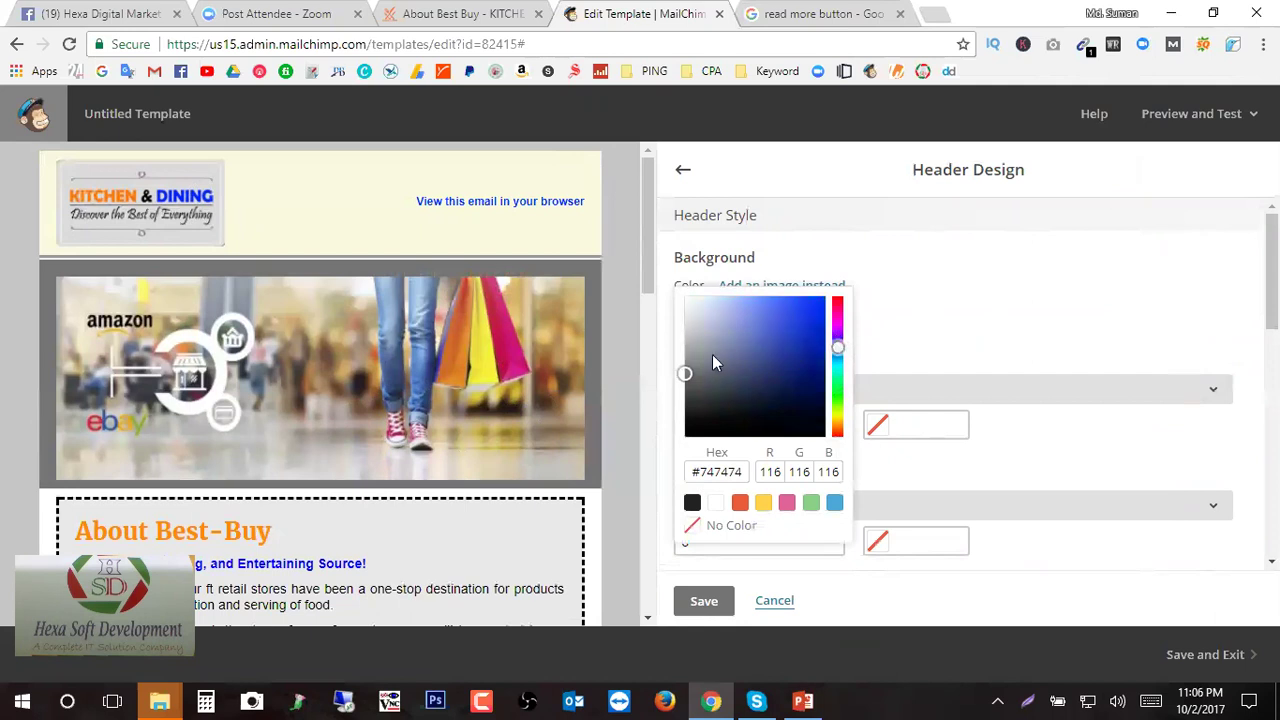
pyautogui.moveTo(686, 371); pyautogui.dragTo(707, 299)
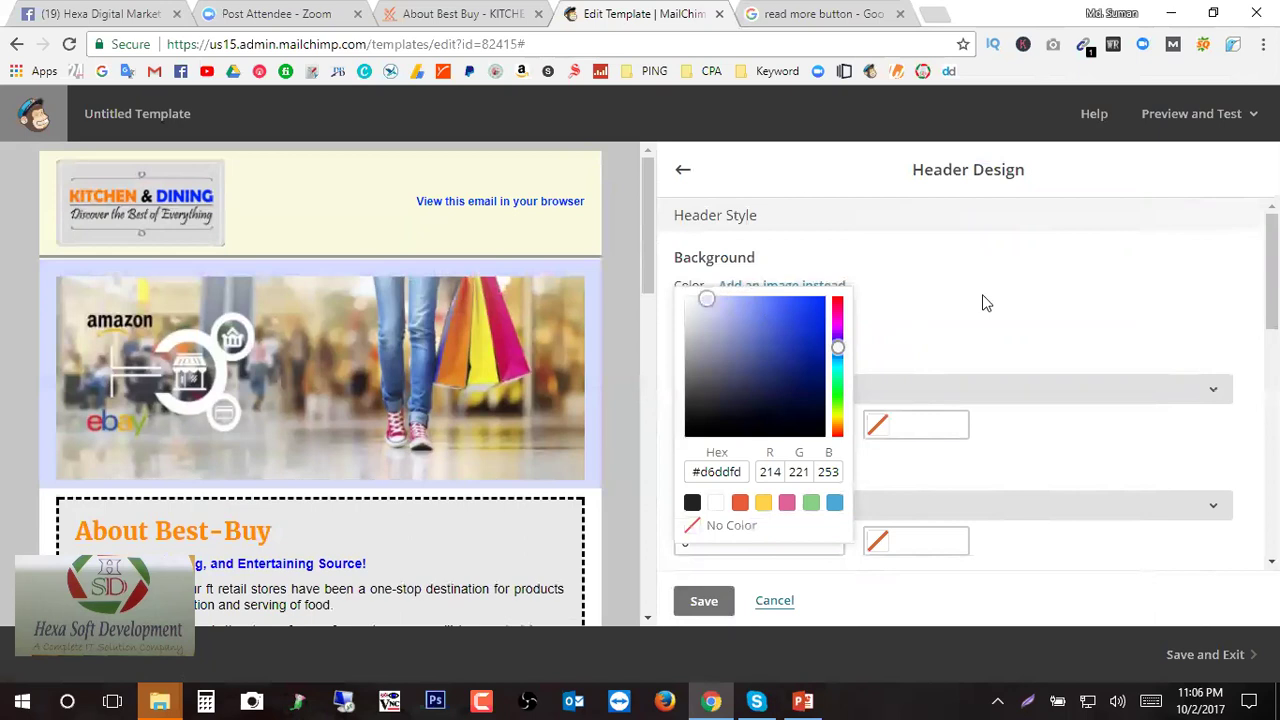
pyautogui.click(985, 303)
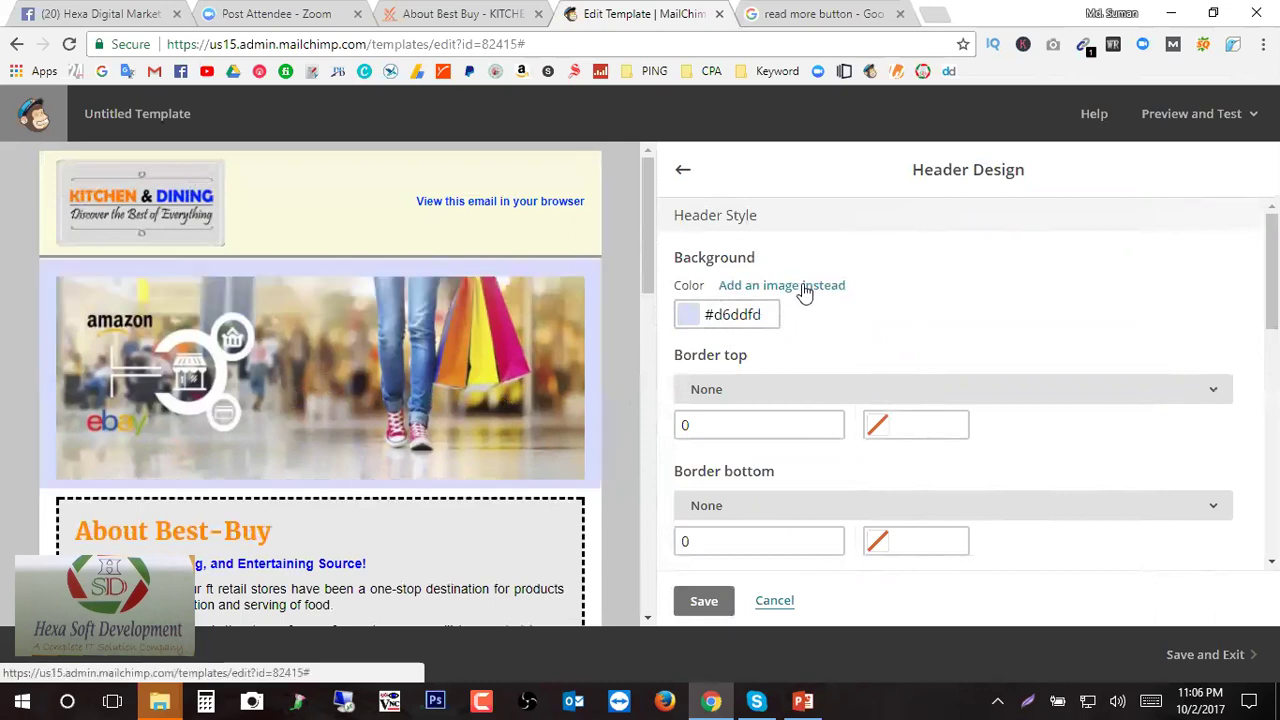
# - Reset the header's background colour to white #ffffff
pyautogui.click(688, 314)
pyautogui.click(686, 314)
pyautogui.moveTo(686, 314); pyautogui.dragTo(690, 292)
pyautogui.click(693, 285)
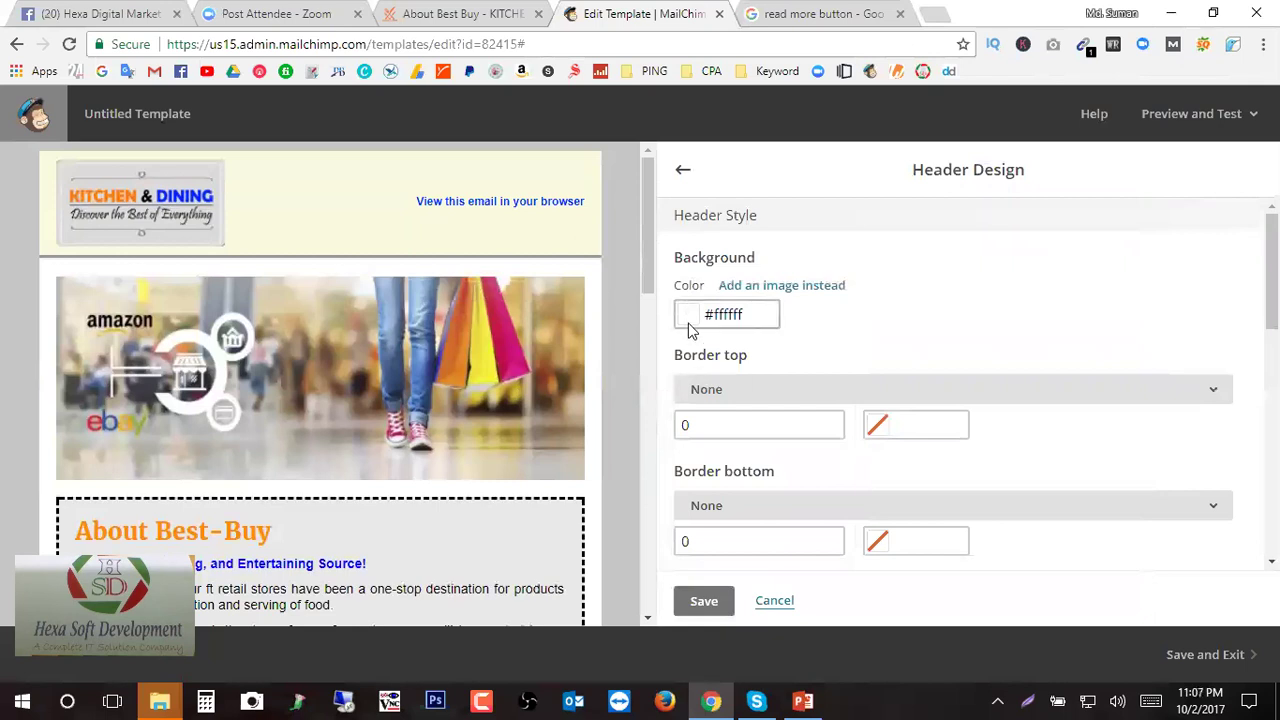
# - Set the header's background colour to light grey #ebebeb
pyautogui.click(688, 316)
pyautogui.moveTo(686, 313); pyautogui.dragTo(683, 307)
pyautogui.click(685, 308)
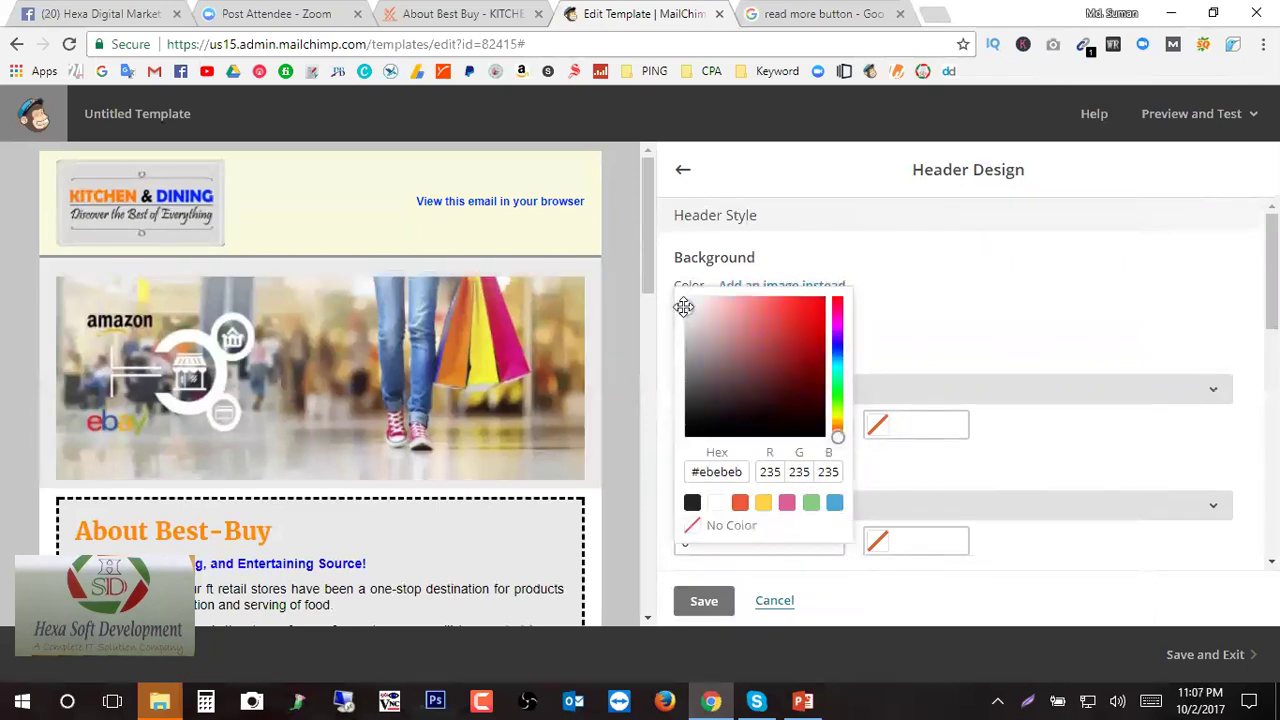
pyautogui.click(940, 300)
pyautogui.scroll(-1, 760, 400)
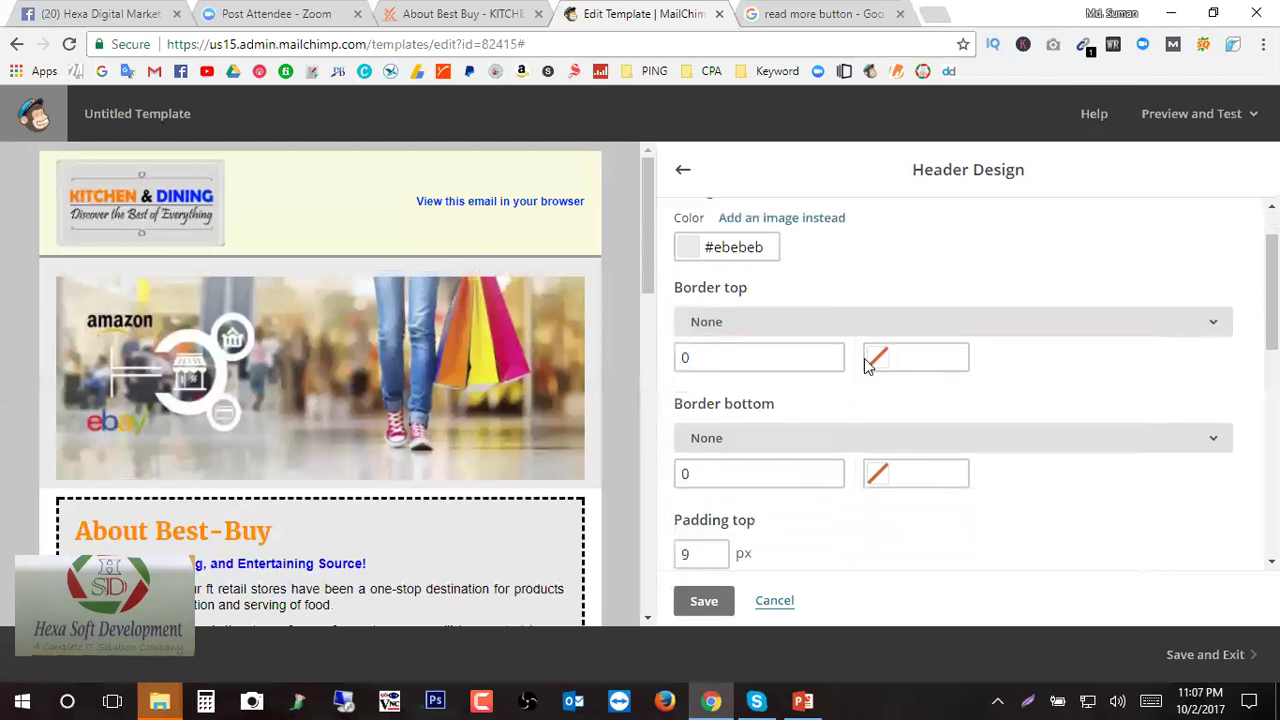
# - Try a dotted 5 px top border on the header
pyautogui.click(929, 304)
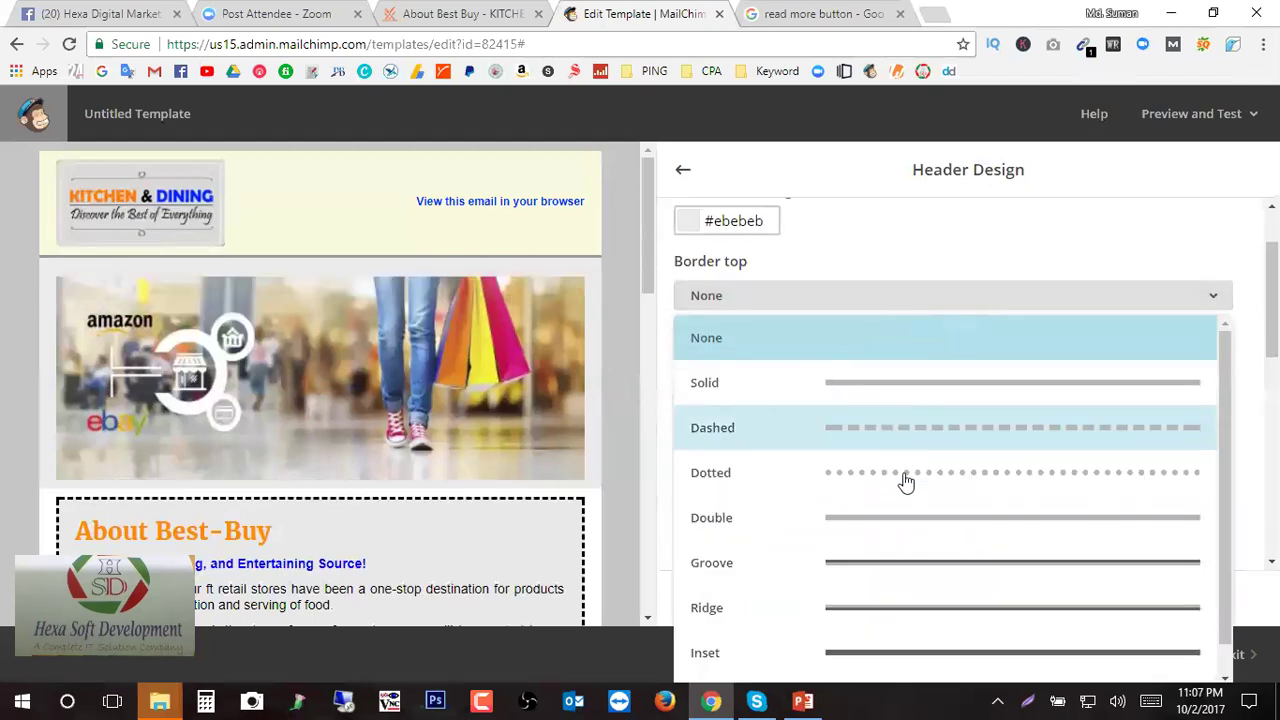
pyautogui.click(907, 480)
pyautogui.press('Tab')
pyautogui.write('5')
pyautogui.click(1022, 330)
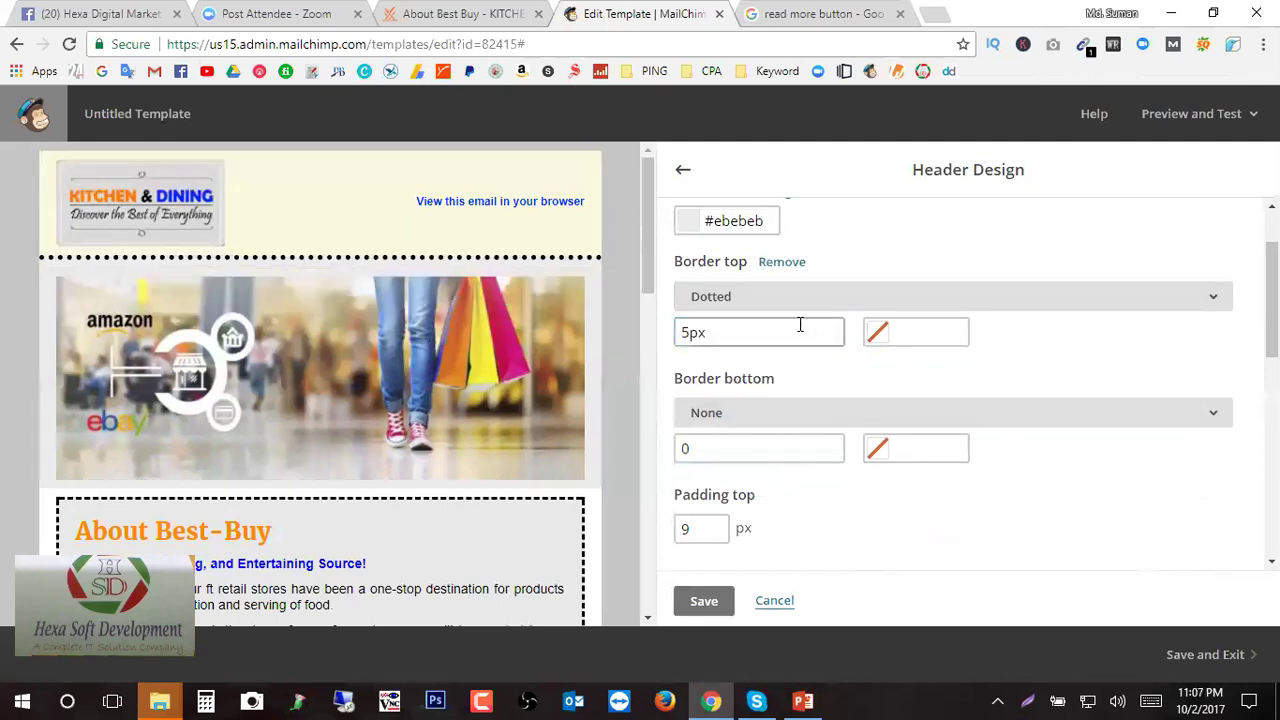
# - Set the header's top border style back to None and clear its border settings
pyautogui.click(776, 306)
pyautogui.click(866, 338)
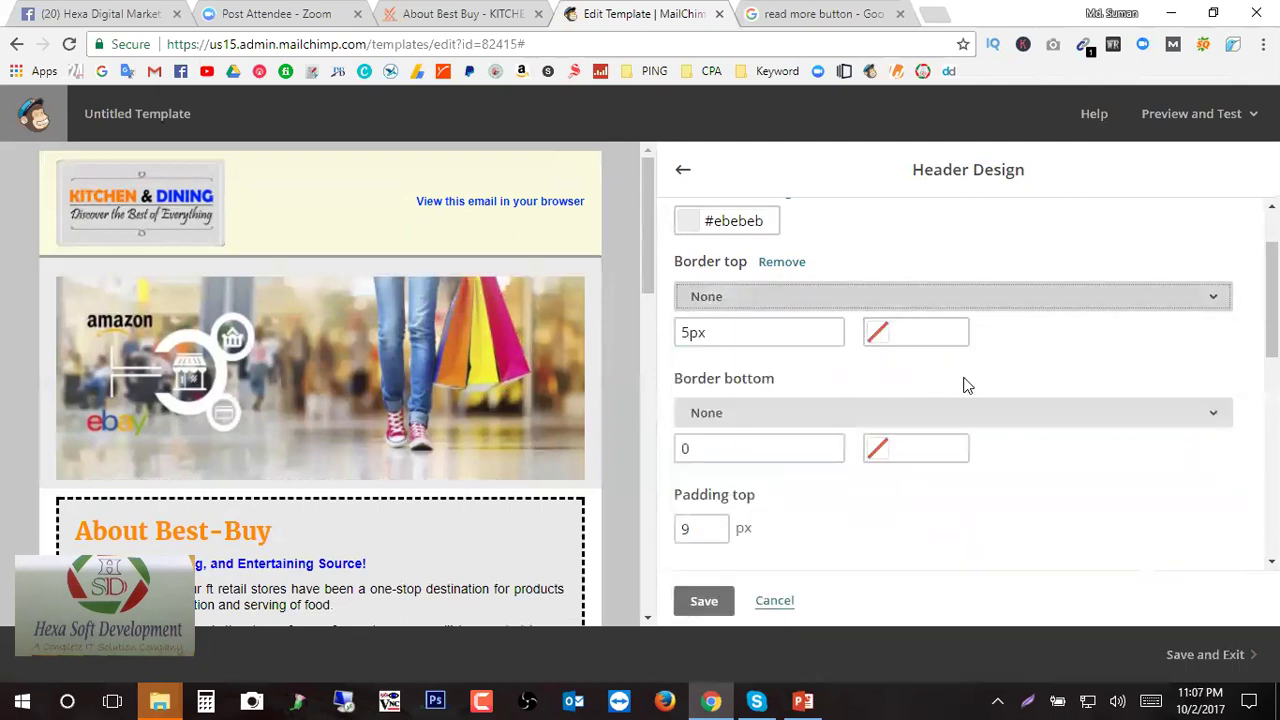
pyautogui.click(792, 262)
# - Set the header's top padding to 0 px
pyautogui.scroll(-2, 860, 386)
pyautogui.scroll(2, 800, 337)
pyautogui.scroll(-1, 800, 415)
pyautogui.scroll(-2, 800, 415)
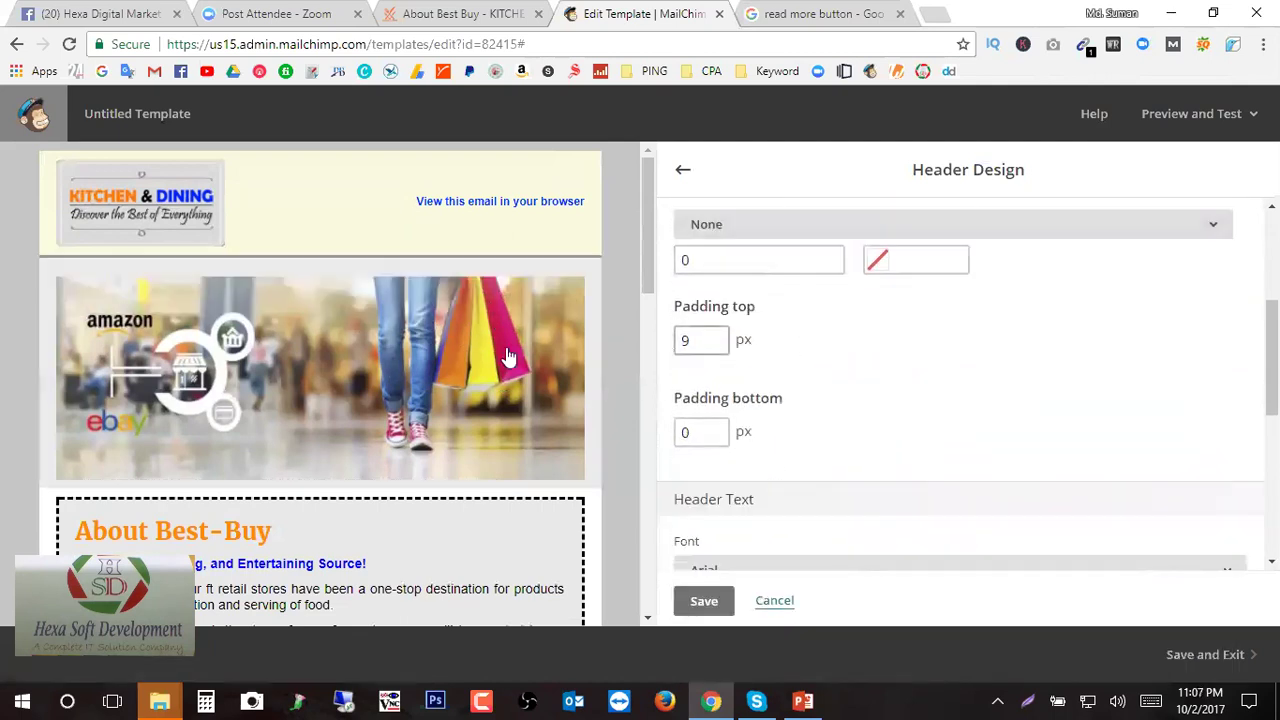
pyautogui.moveTo(477, 405)
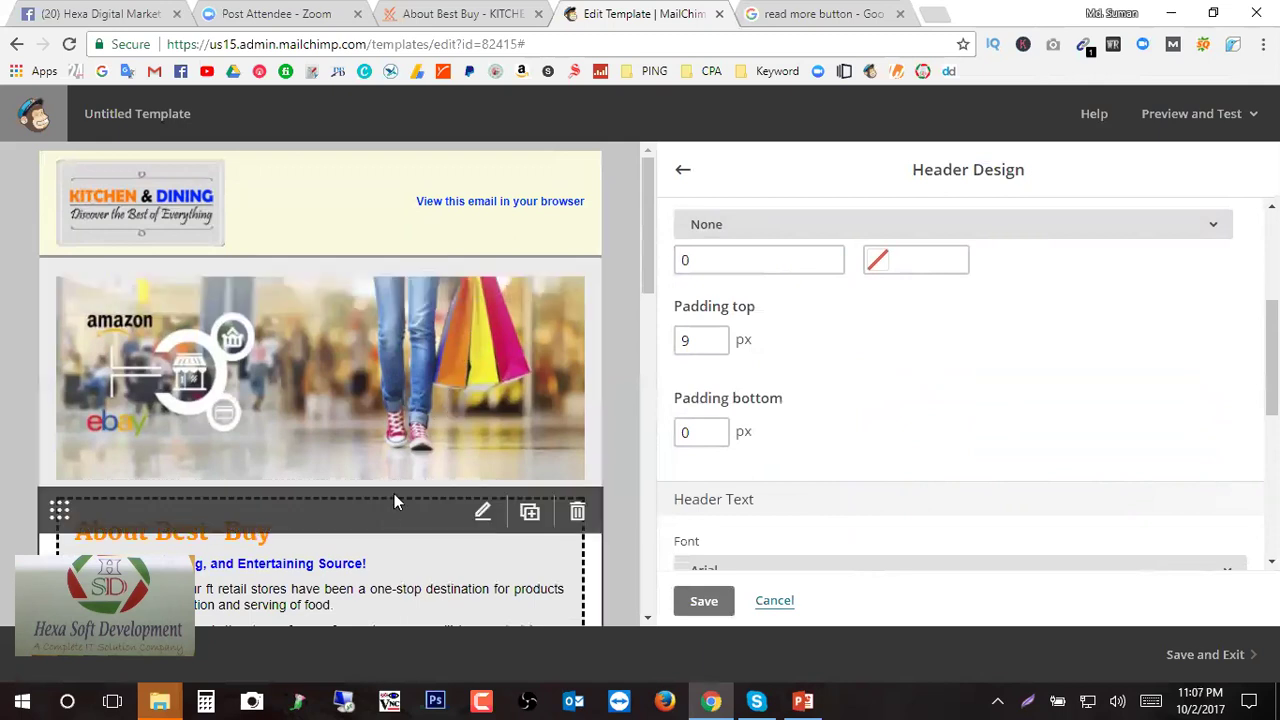
pyautogui.moveTo(405, 298)
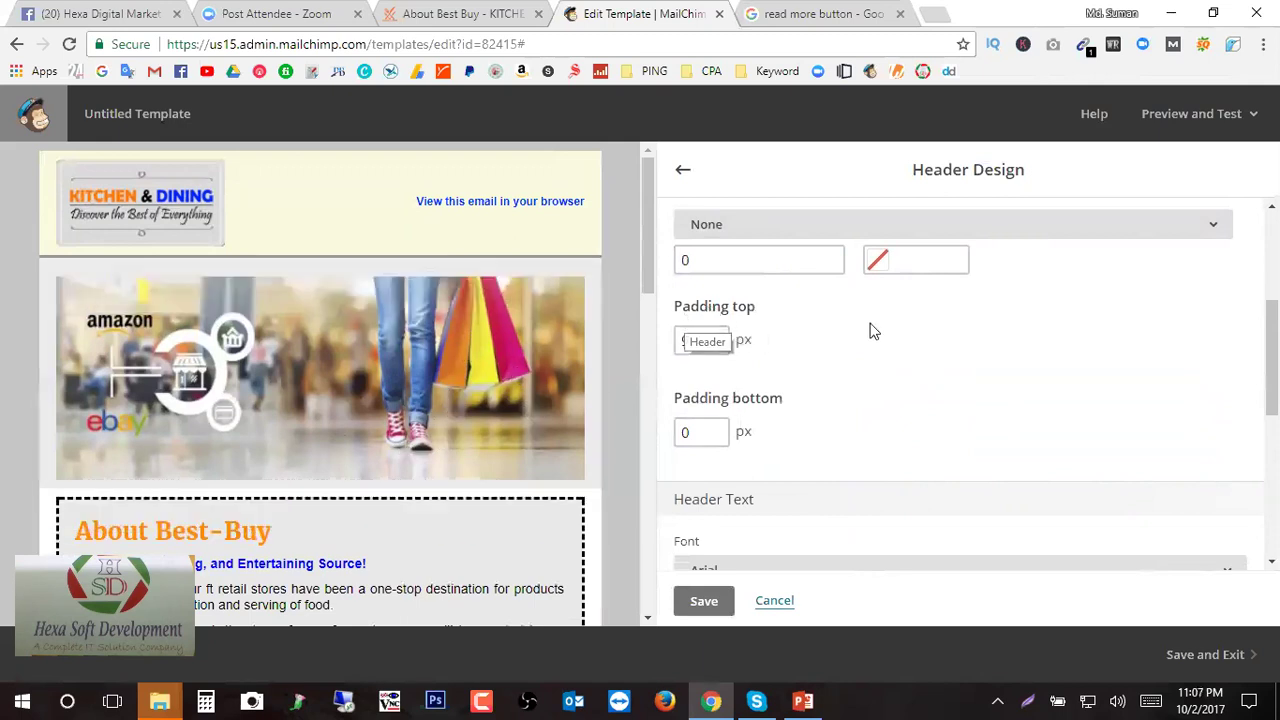
pyautogui.moveTo(700, 341); pyautogui.dragTo(678, 350)
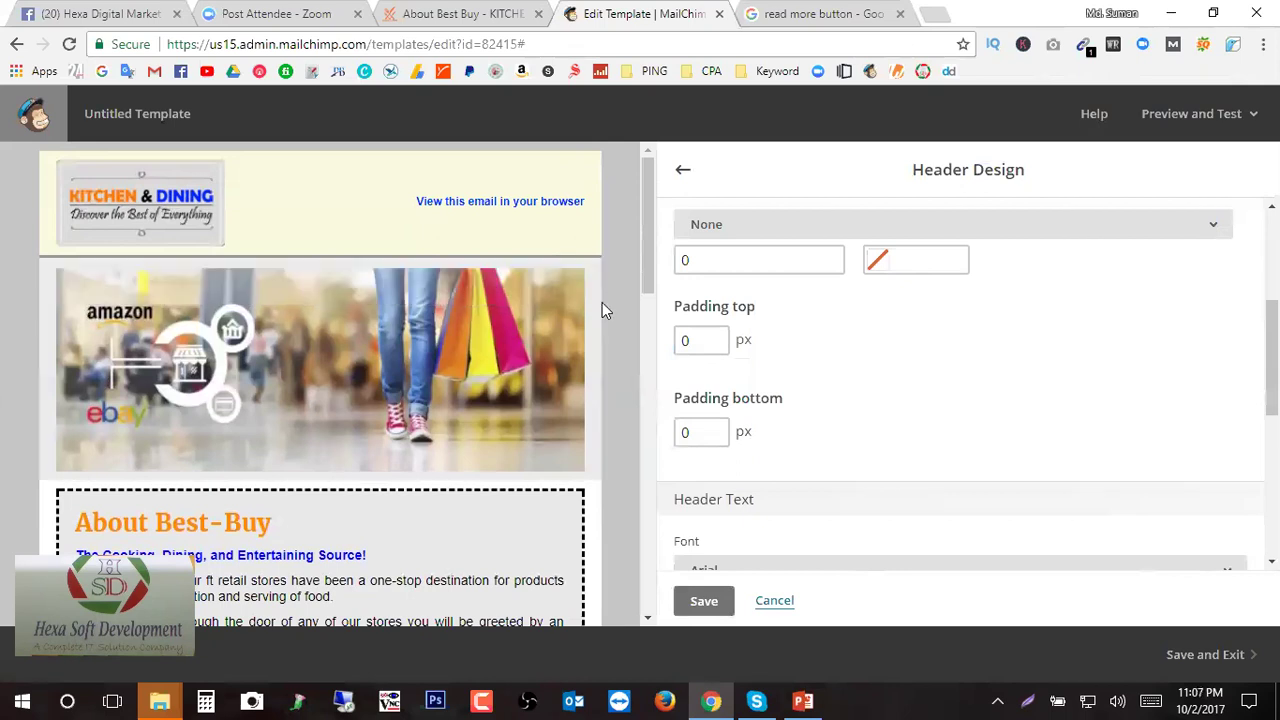
pyautogui.moveTo(578, 316)
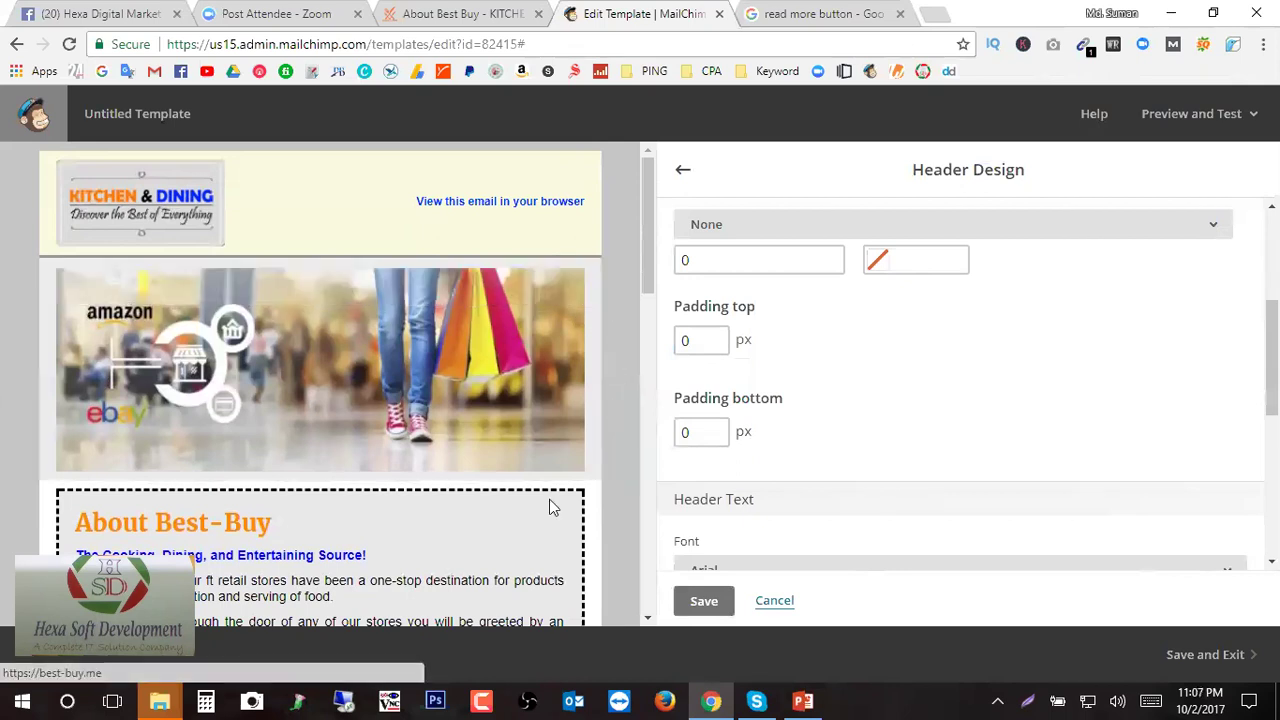
pyautogui.scroll(-2, 750, 390)
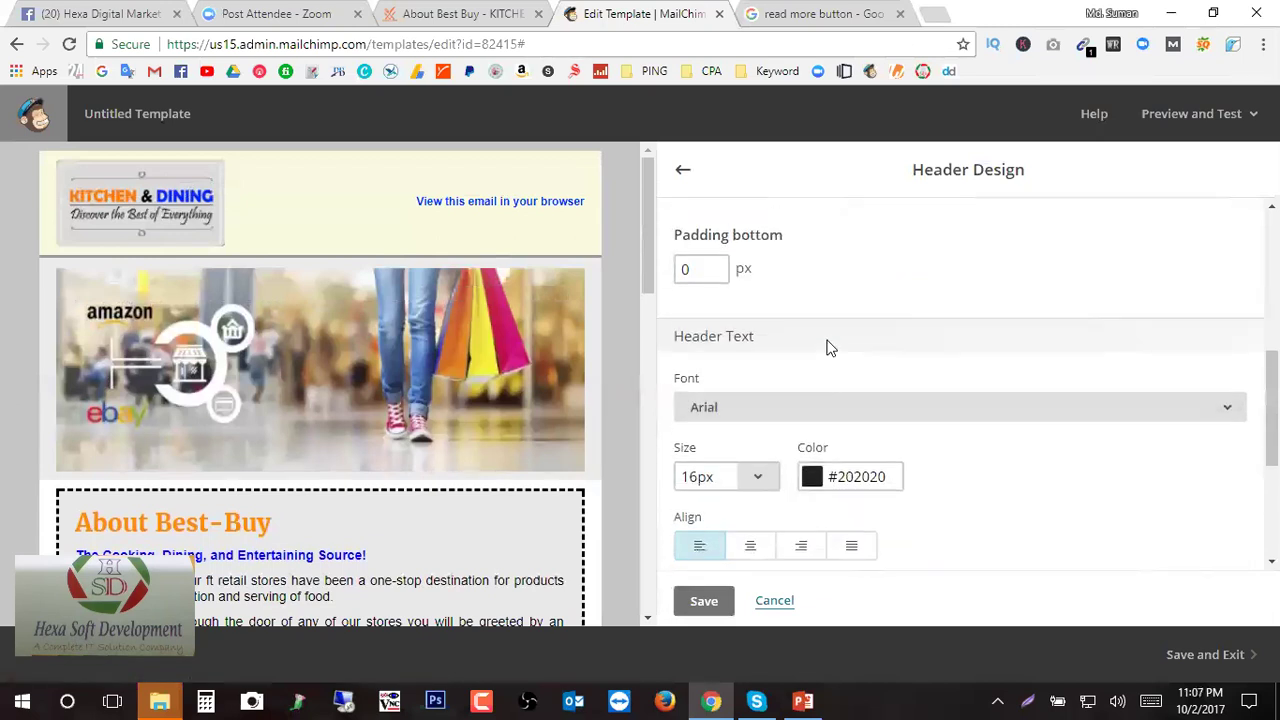
pyautogui.scroll(3, 829, 346)
pyautogui.scroll(-1, 720, 400)
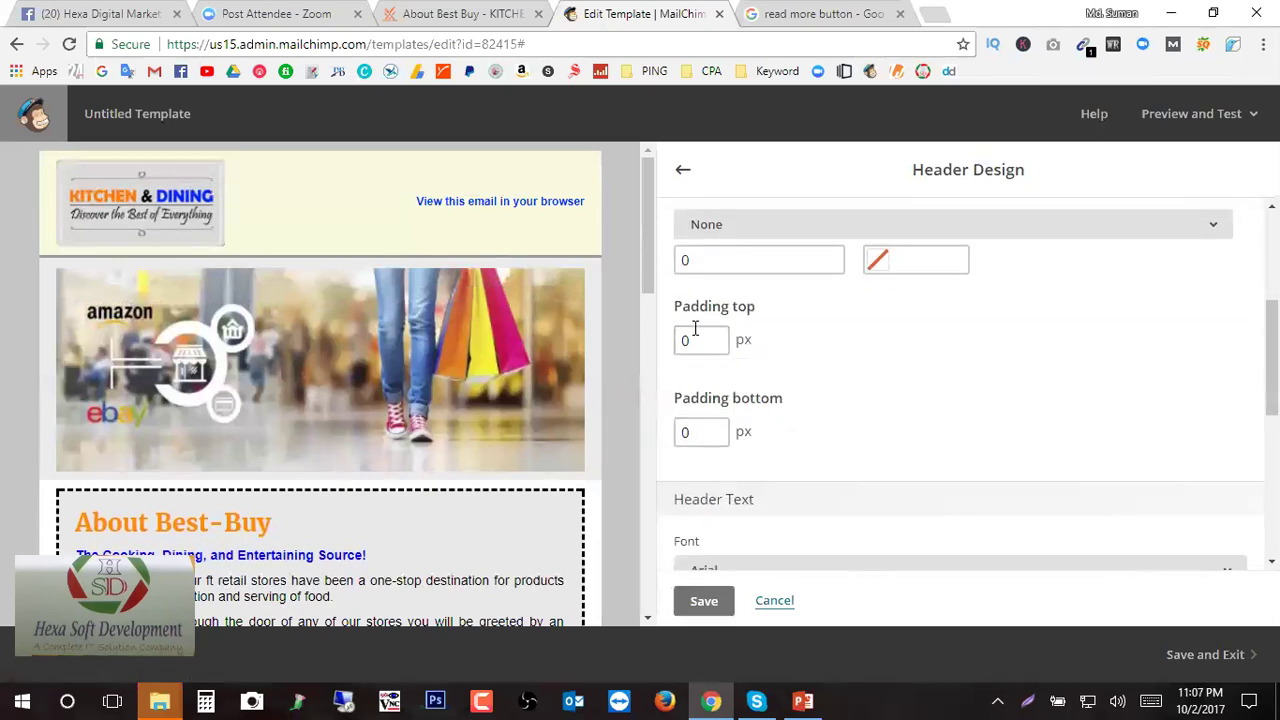
pyautogui.click(700, 430)
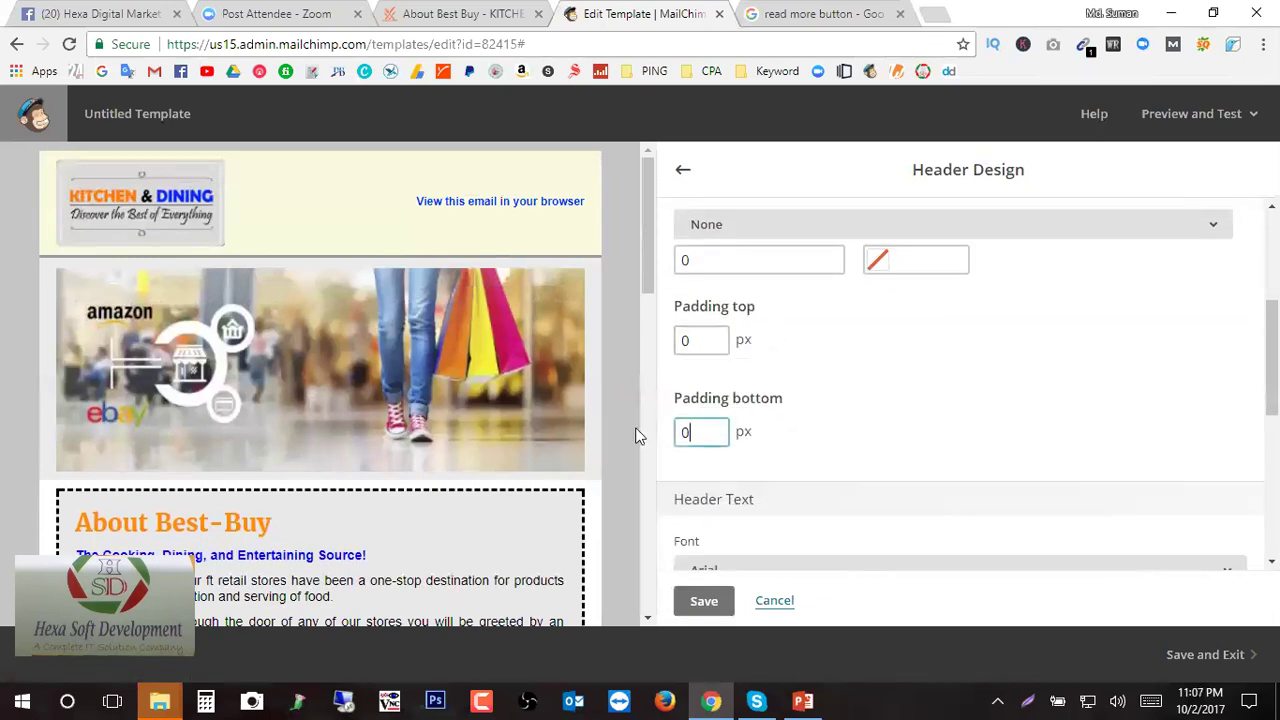
pyautogui.click(849, 393)
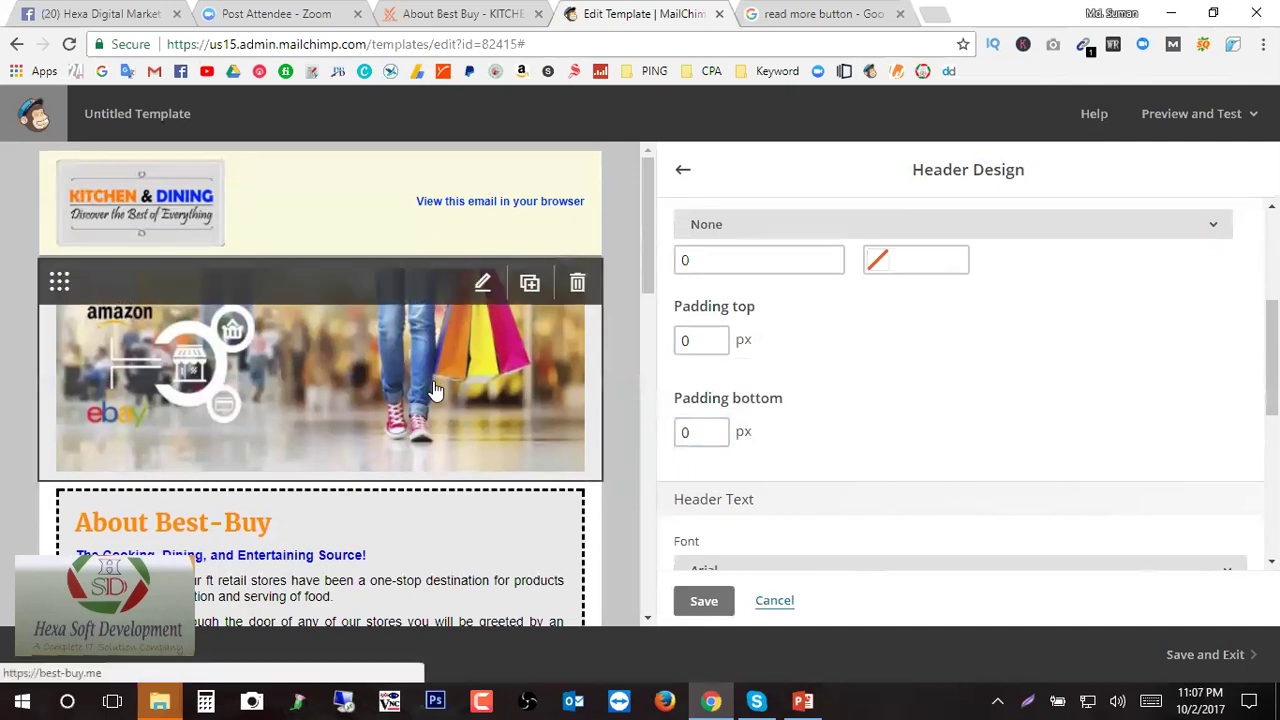
# - Set the header text's line height to Normal
pyautogui.scroll(-1, 440, 390)
pyautogui.scroll(-2, 900, 394)
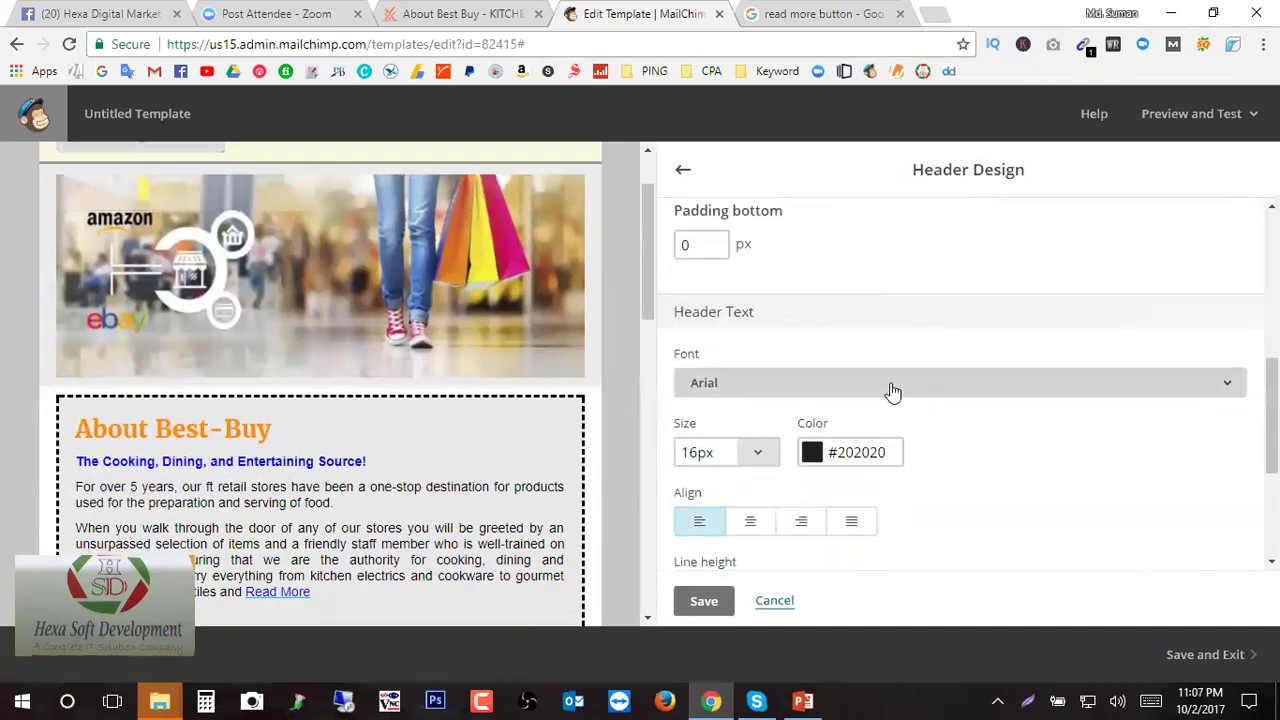
pyautogui.scroll(-3, 893, 392)
pyautogui.click(848, 330)
pyautogui.click(749, 421)
pyautogui.click(786, 330)
pyautogui.click(763, 377)
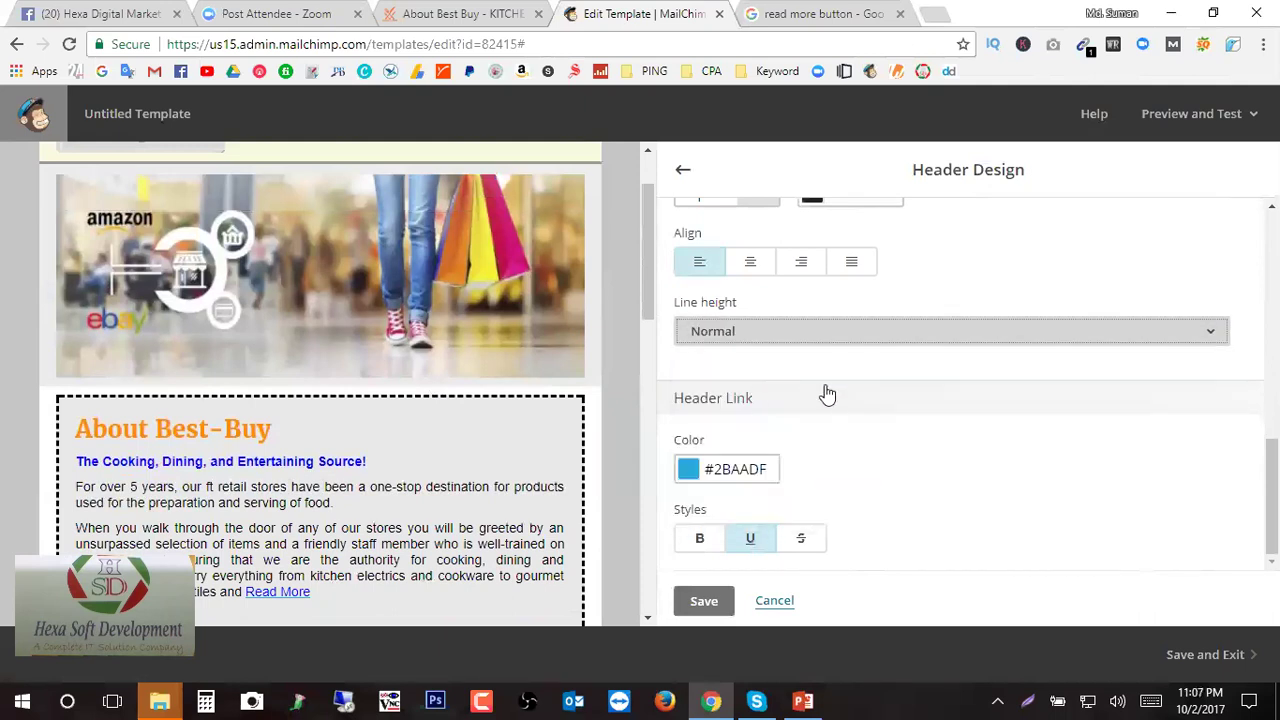
# - Save the header design and look over the header and About Best-Buy section in the email preview
pyautogui.scroll(1, 500, 434)
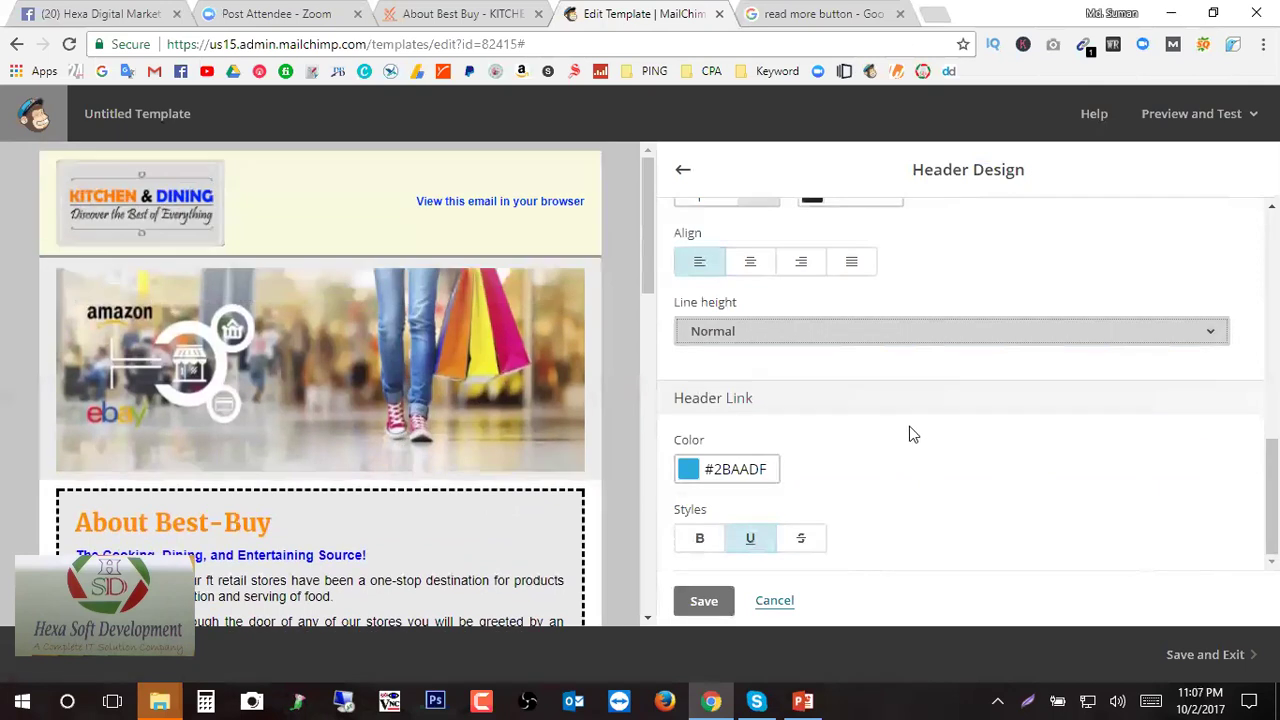
pyautogui.scroll(3, 909, 434)
pyautogui.scroll(3, 820, 494)
pyautogui.click(703, 600)
pyautogui.scroll(-4, 514, 286)
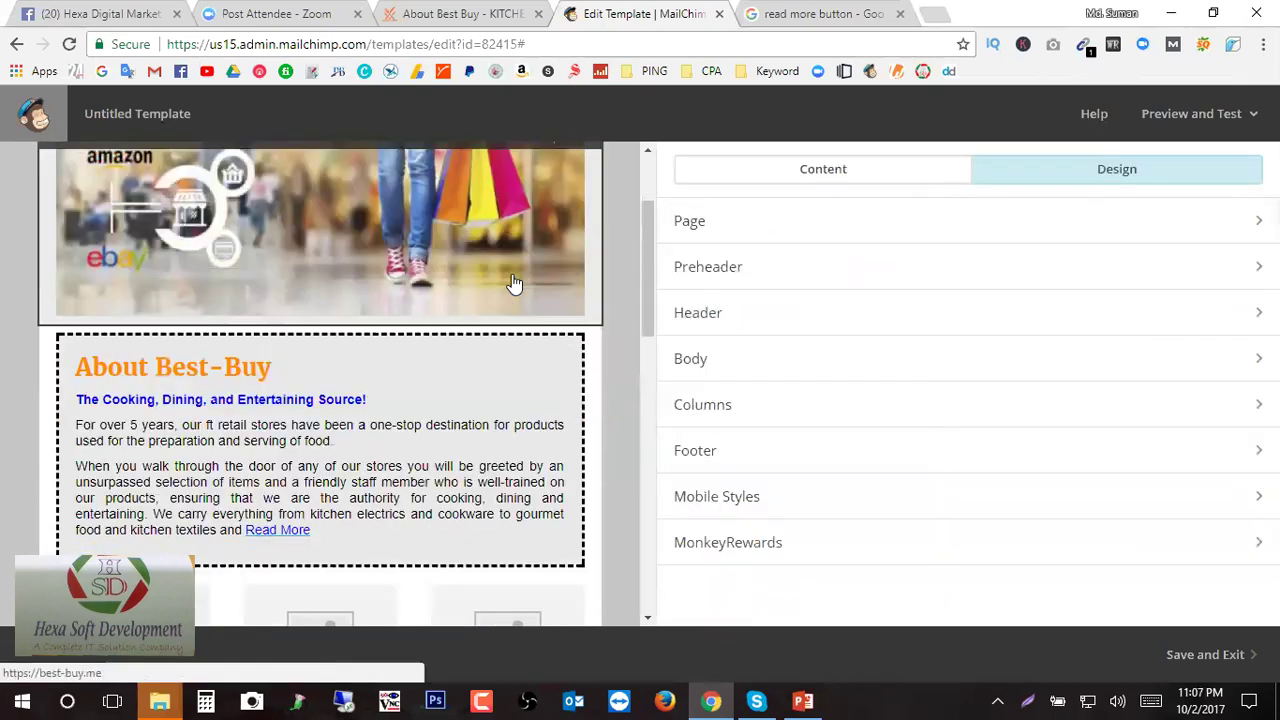
pyautogui.scroll(4, 449, 297)
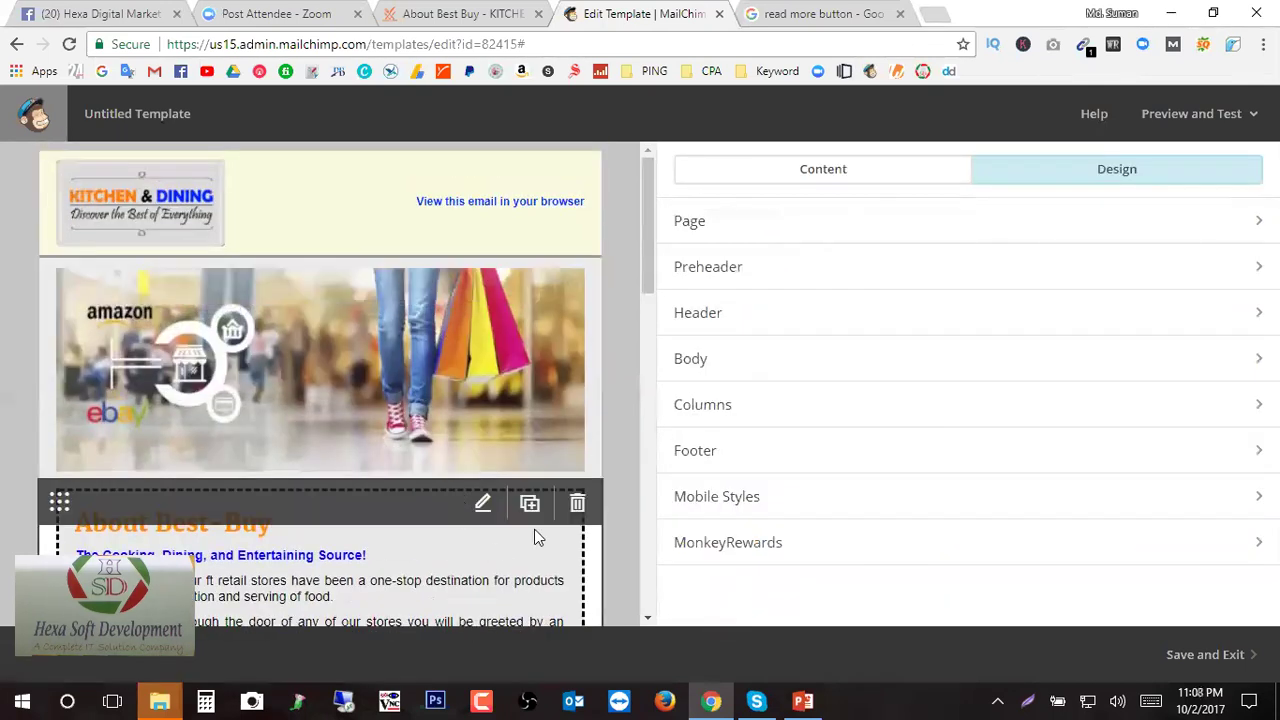
pyautogui.scroll(-2, 534, 529)
pyautogui.scroll(2, 475, 441)
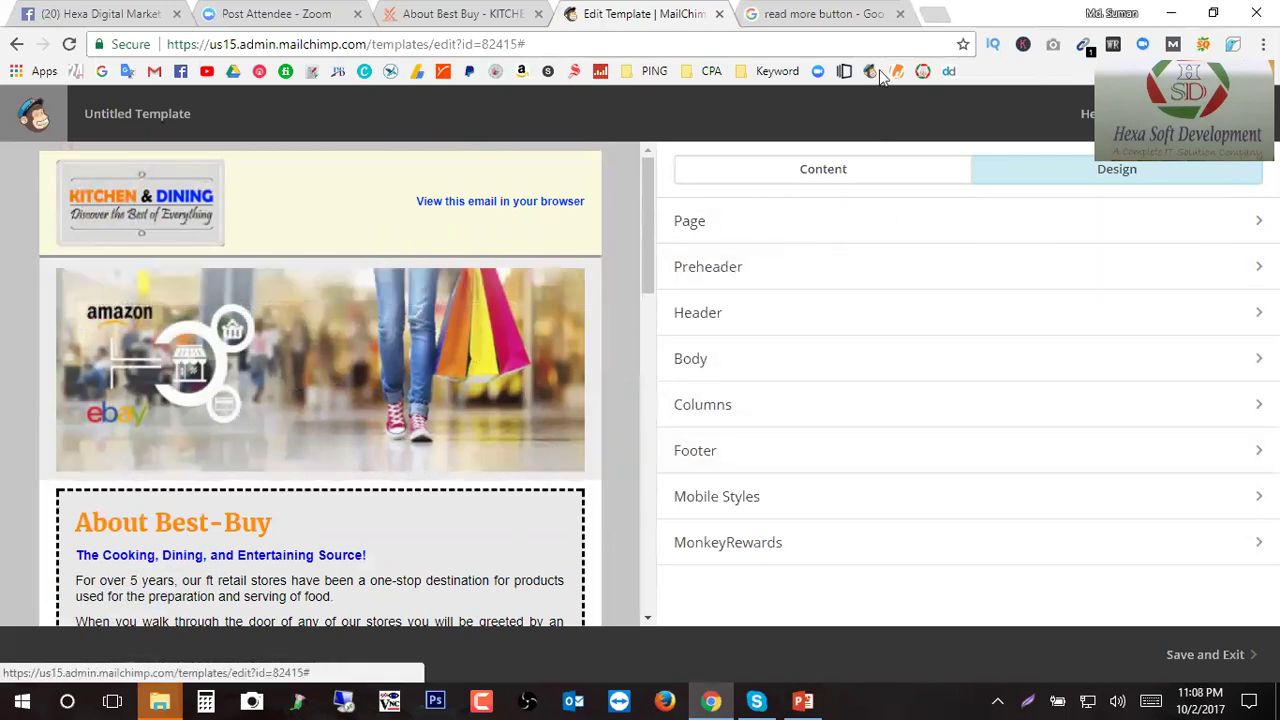
# - Switch to the Google Images search for the read more button and search for "slider line" instead
pyautogui.click(819, 16)
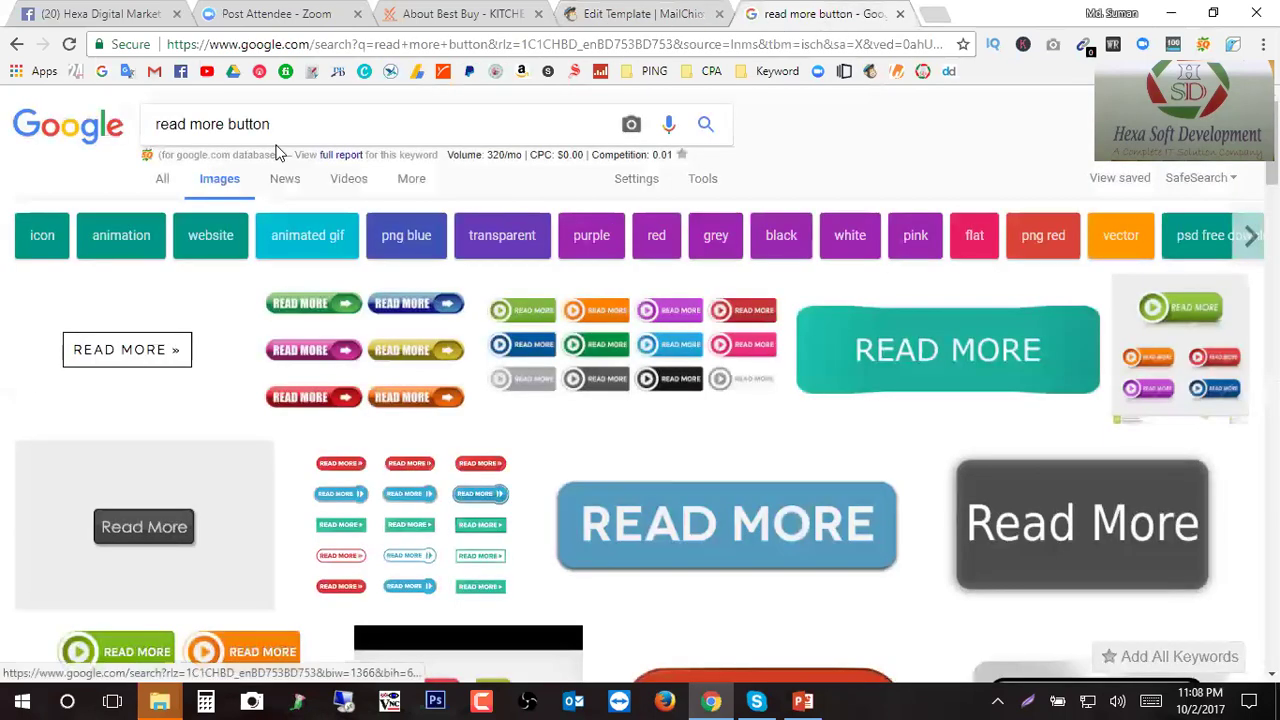
pyautogui.write('slider line')
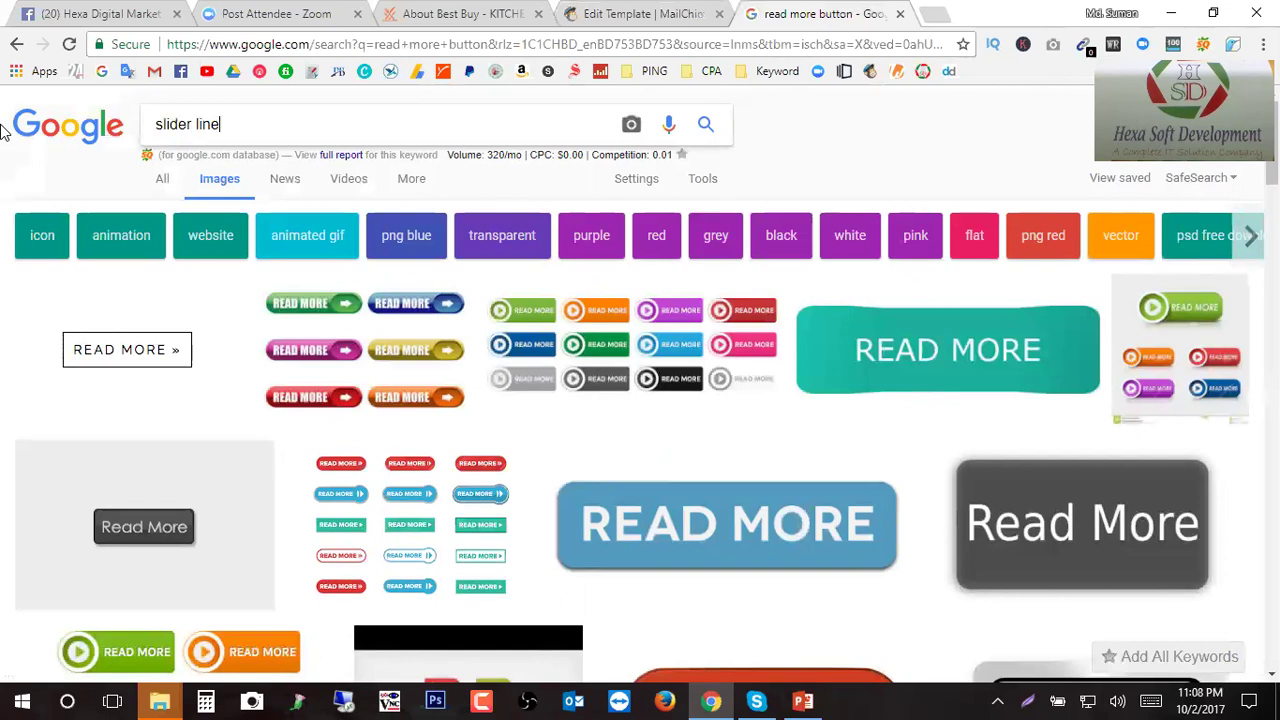
pyautogui.press('Return')
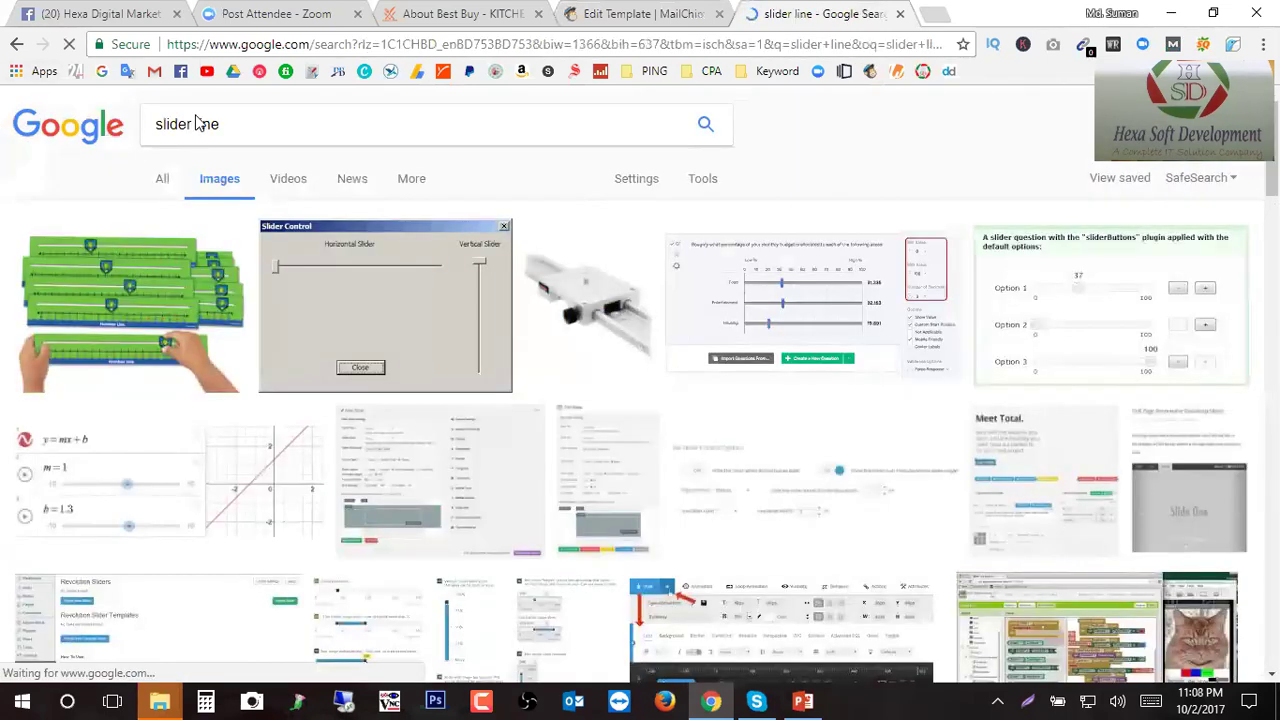
# - Search Google Images for "image slider" and browse the results
pyautogui.moveTo(210, 128); pyautogui.dragTo(223, 130)
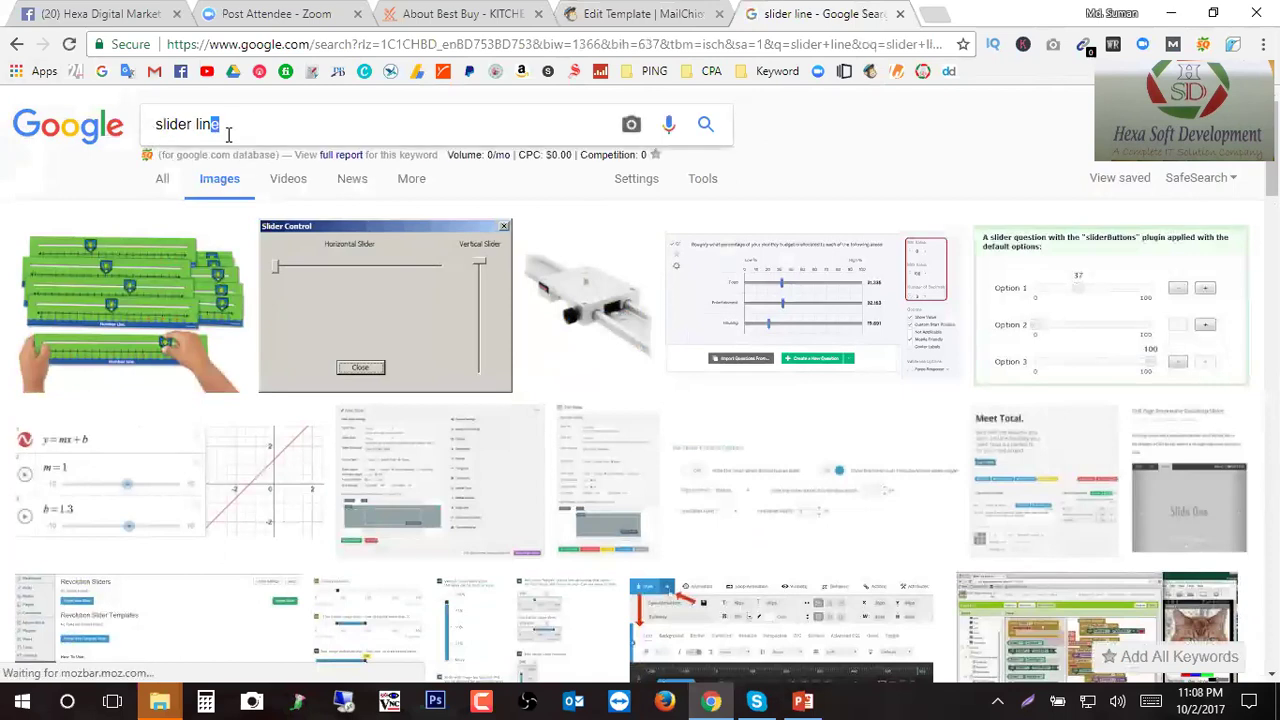
pyautogui.click(228, 134)
pyautogui.hotkey('ctrl', 'a')
pyautogui.write('inma')
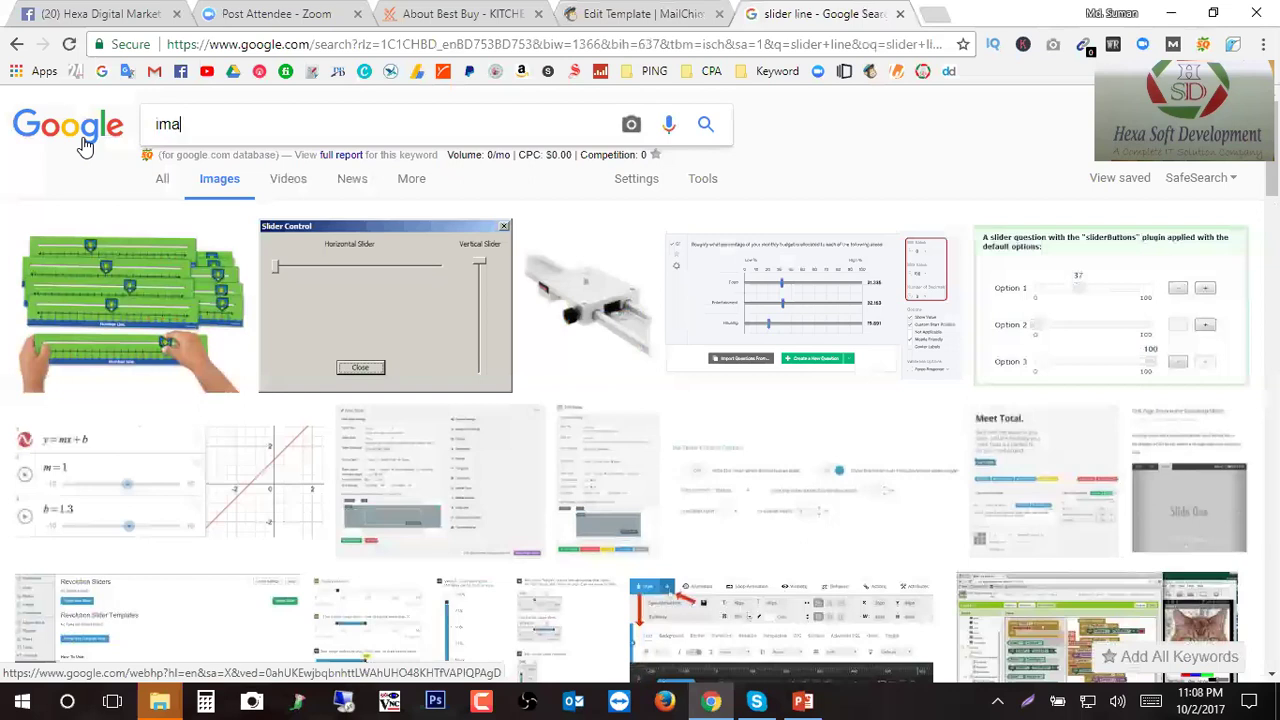
pyautogui.write('der')
pyautogui.press('Return')
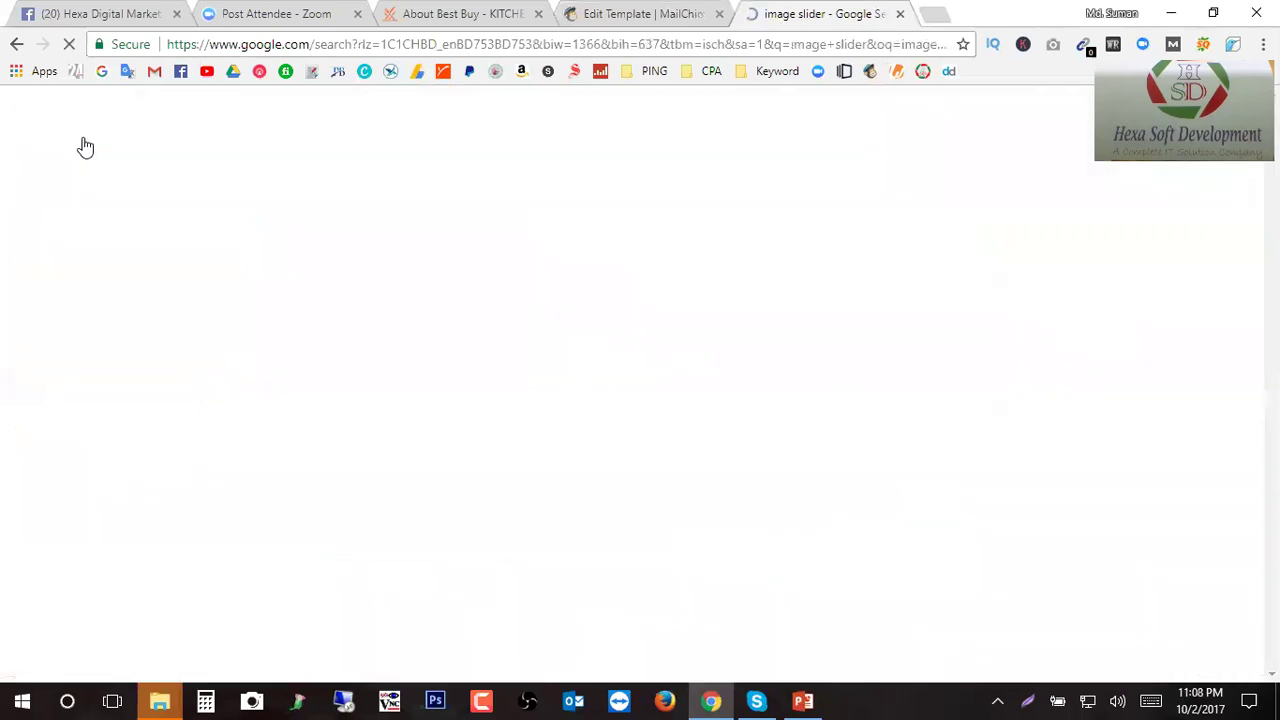
pyautogui.scroll(-1, 280, 278)
pyautogui.scroll(-15, 510, 377)
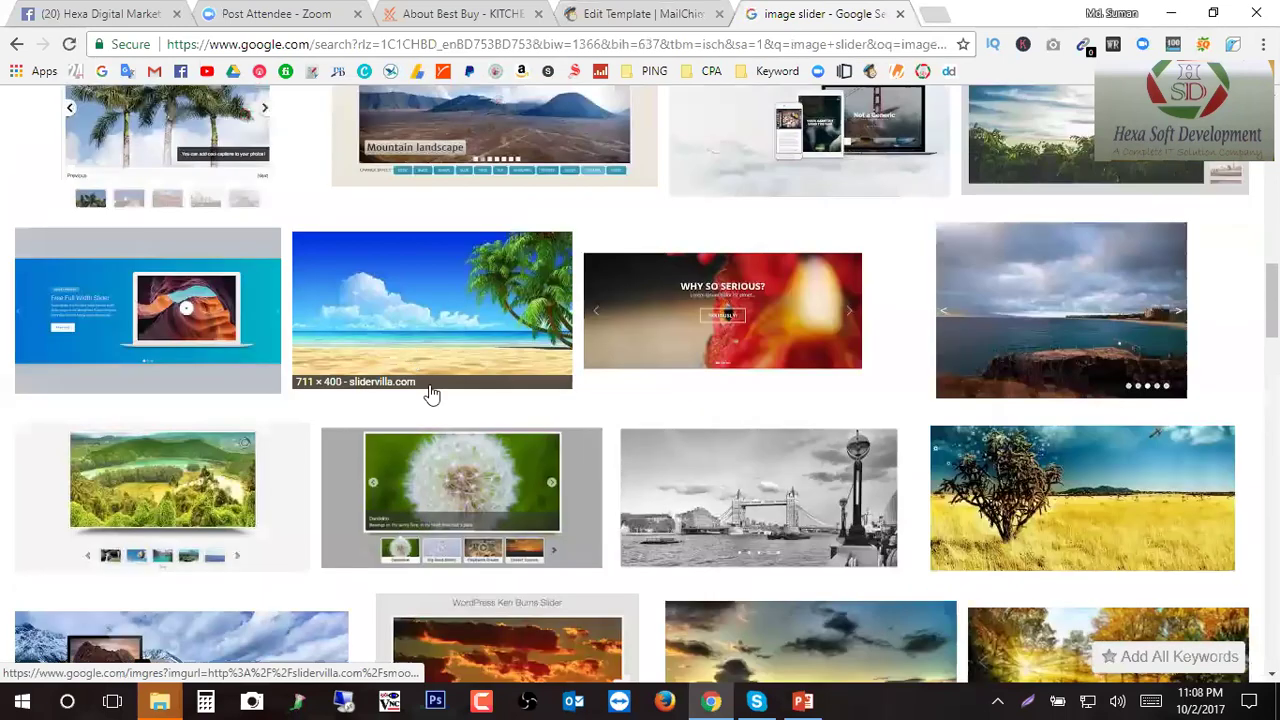
# - Search Google Images for "line"
pyautogui.scroll(15, 428, 394)
pyautogui.hotkey('ctrl', 'a')
pyautogui.write('line')
pyautogui.press('Return')
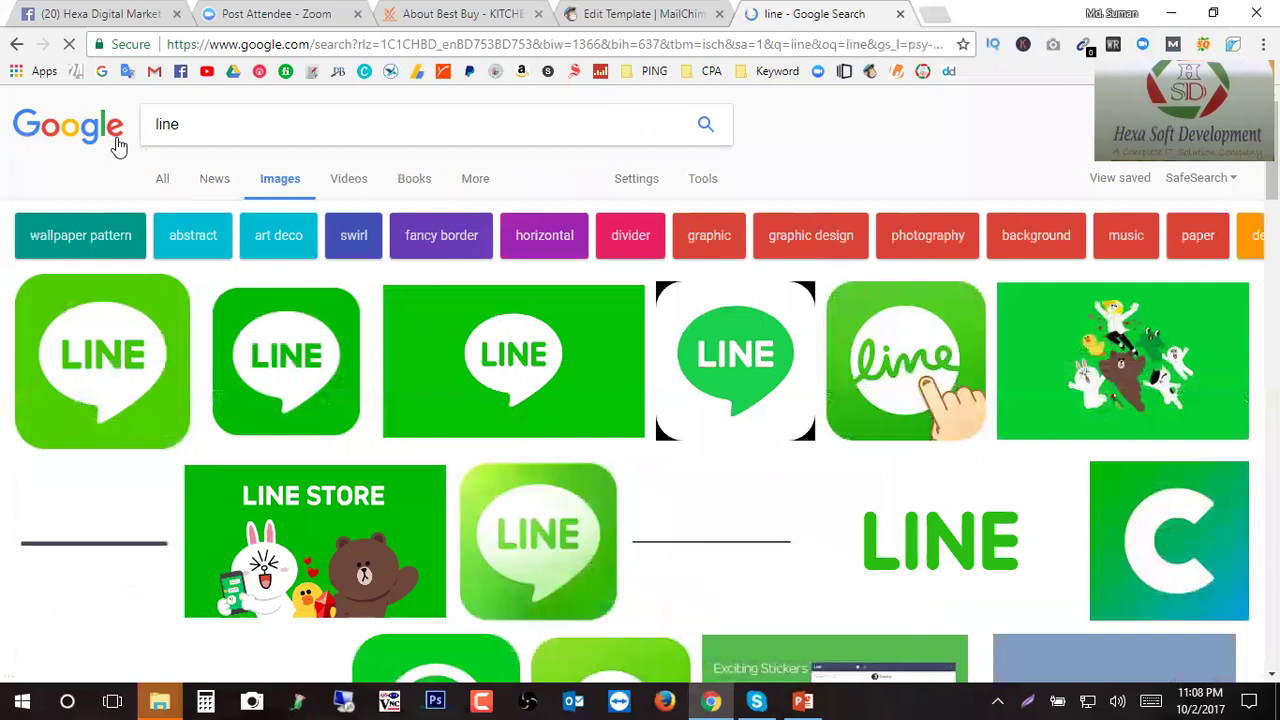
# - Search Google Images for "slider line" again
pyautogui.hotkey('ctrl', 'a')
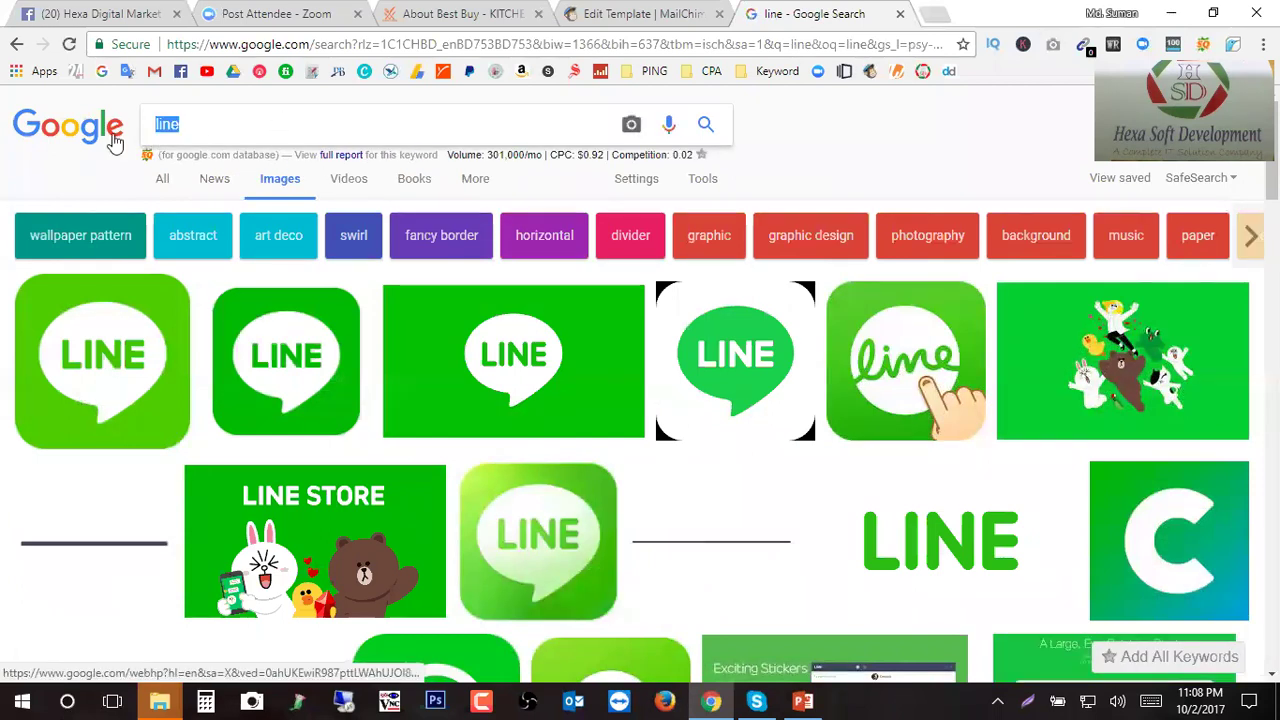
pyautogui.write('slider li')
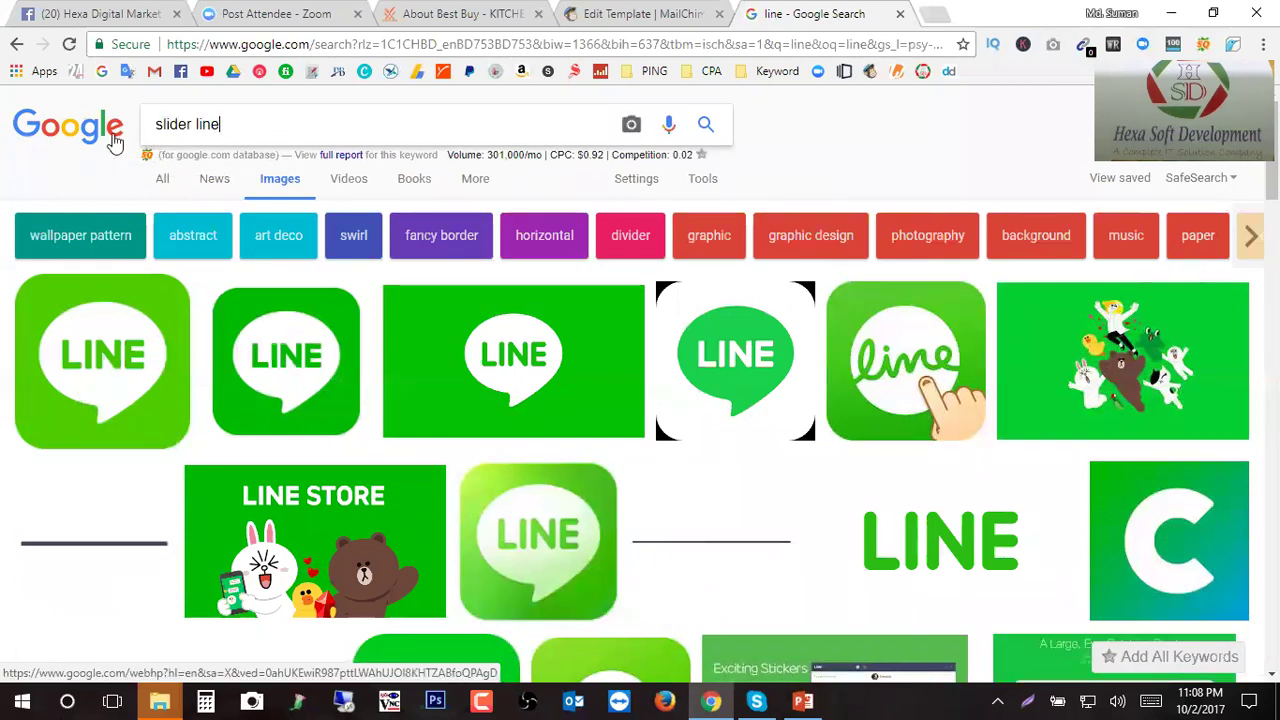
pyautogui.write('ne')
pyautogui.press('Return')
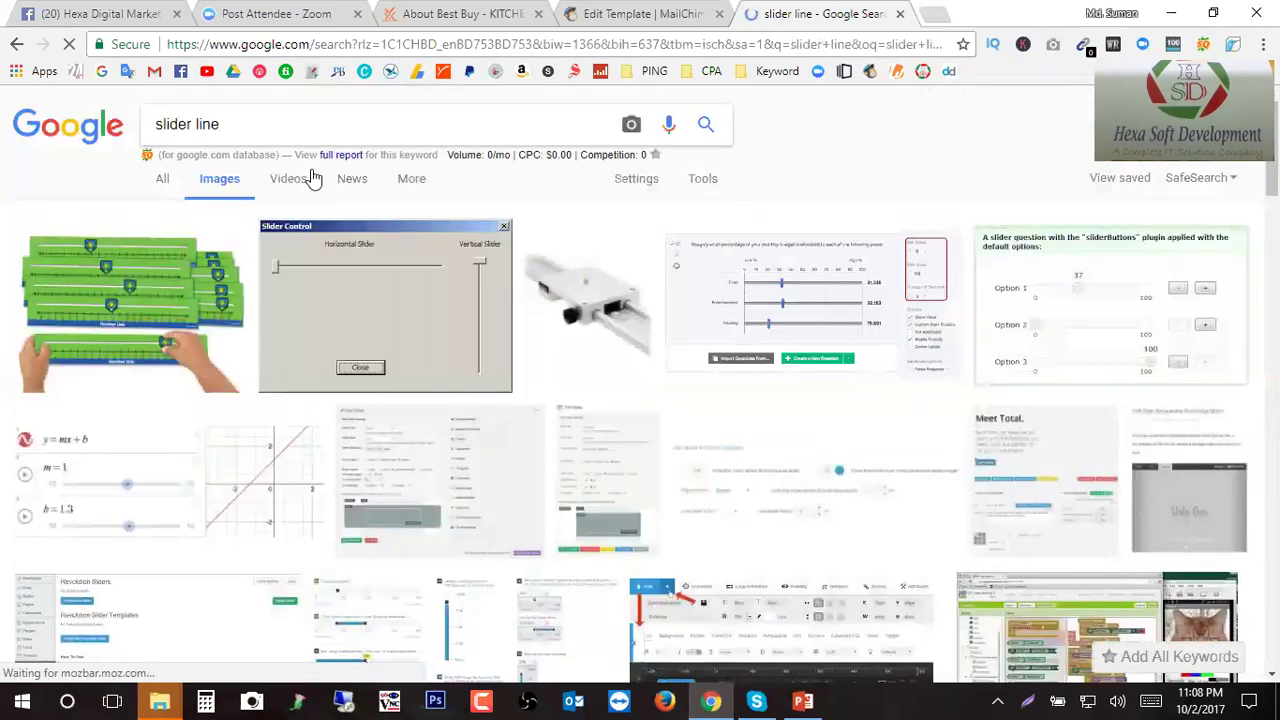
# - Search Google Images for "line slider image" and browse the results for a divider graphic
pyautogui.moveTo(196, 122); pyautogui.dragTo(135, 135)
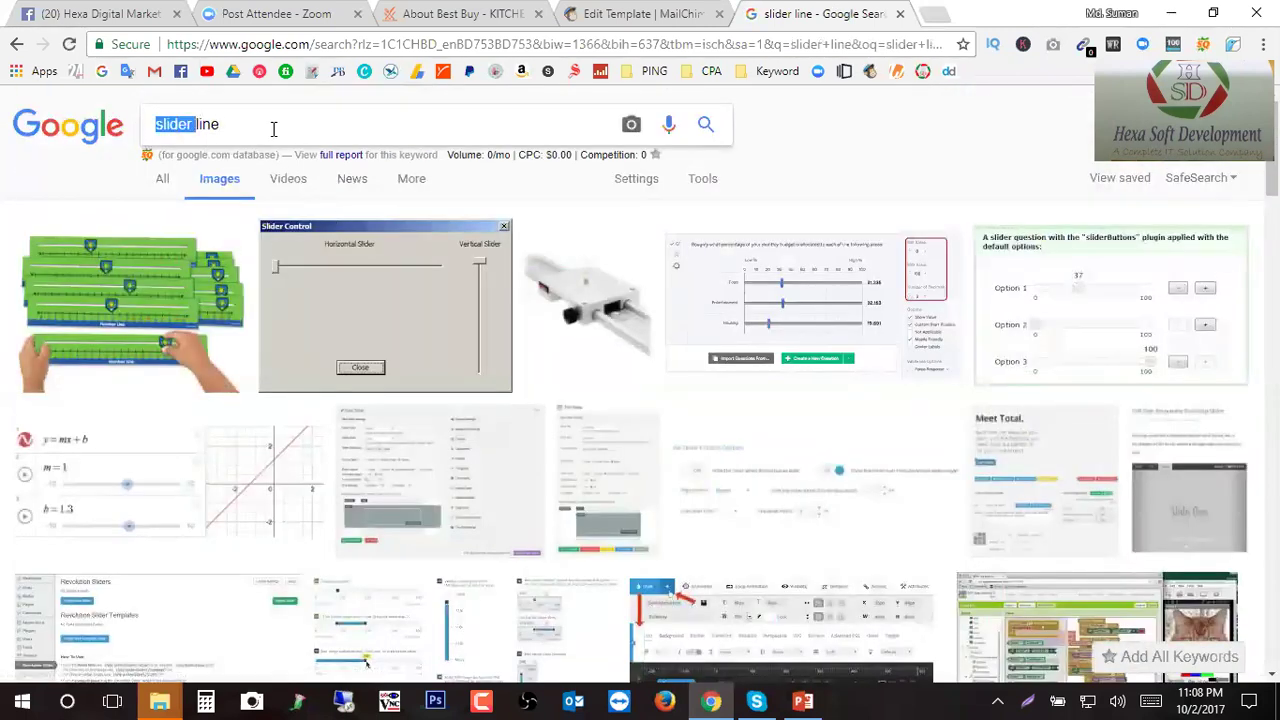
pyautogui.press('BackSpace')
pyautogui.click(307, 122)
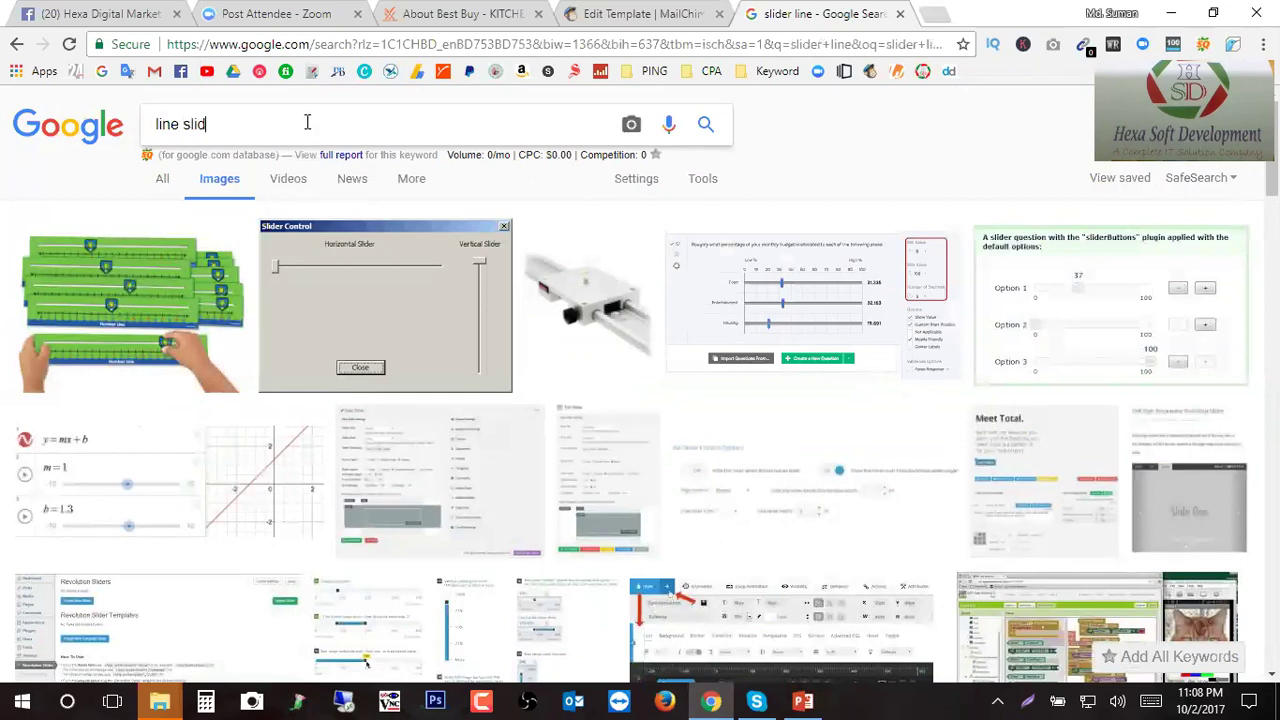
pyautogui.write('slider image')
pyautogui.press('Return')
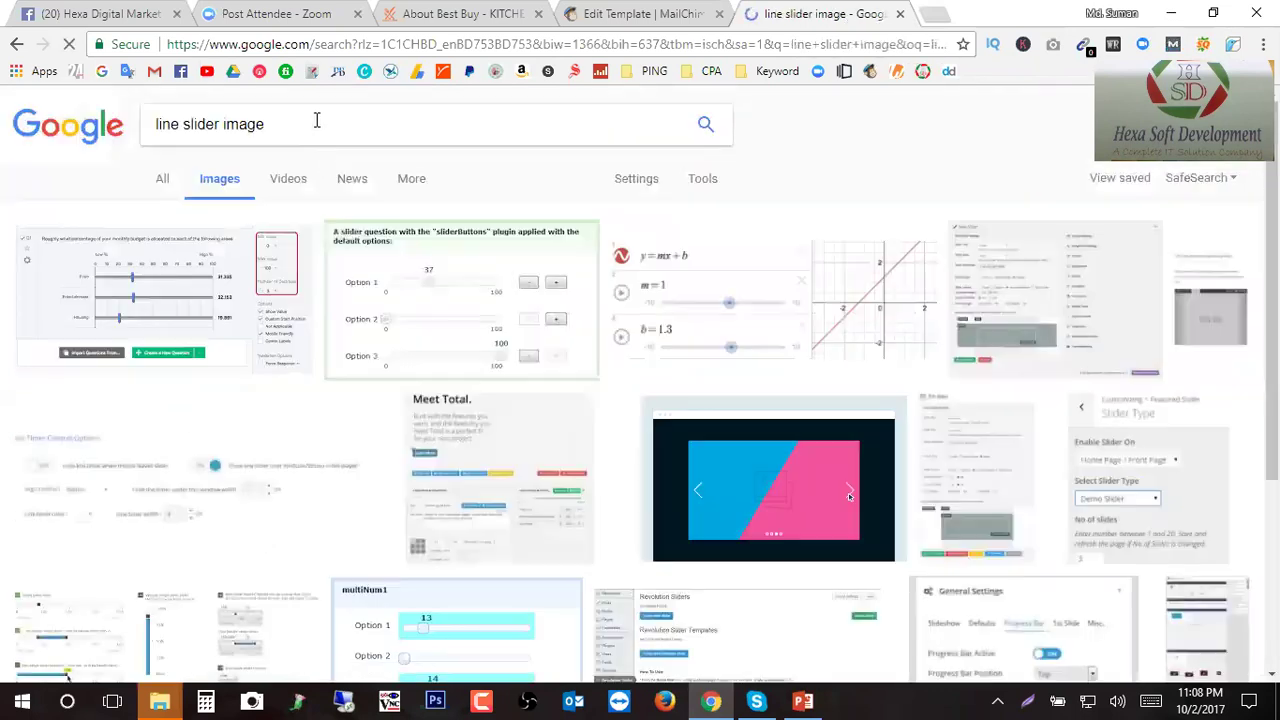
pyautogui.scroll(-5, 583, 487)
pyautogui.scroll(-5, 560, 470)
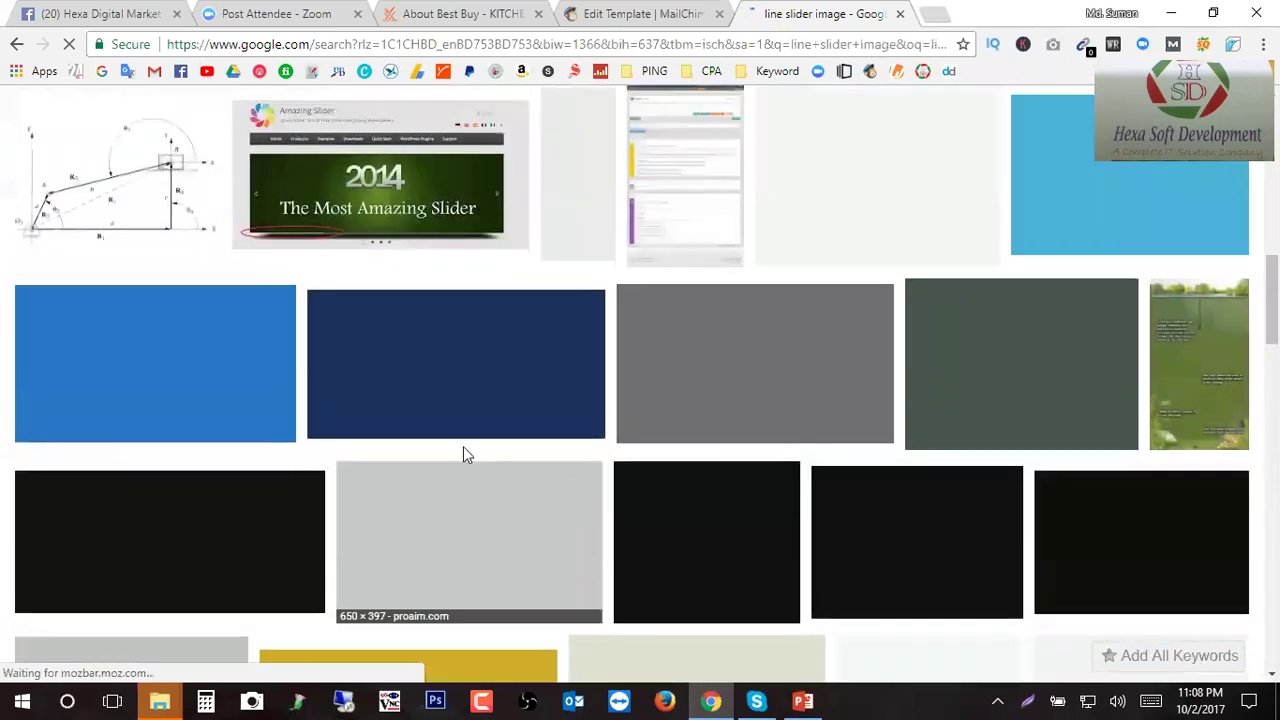
pyautogui.scroll(-4, 446, 445)
pyautogui.scroll(10, 448, 445)
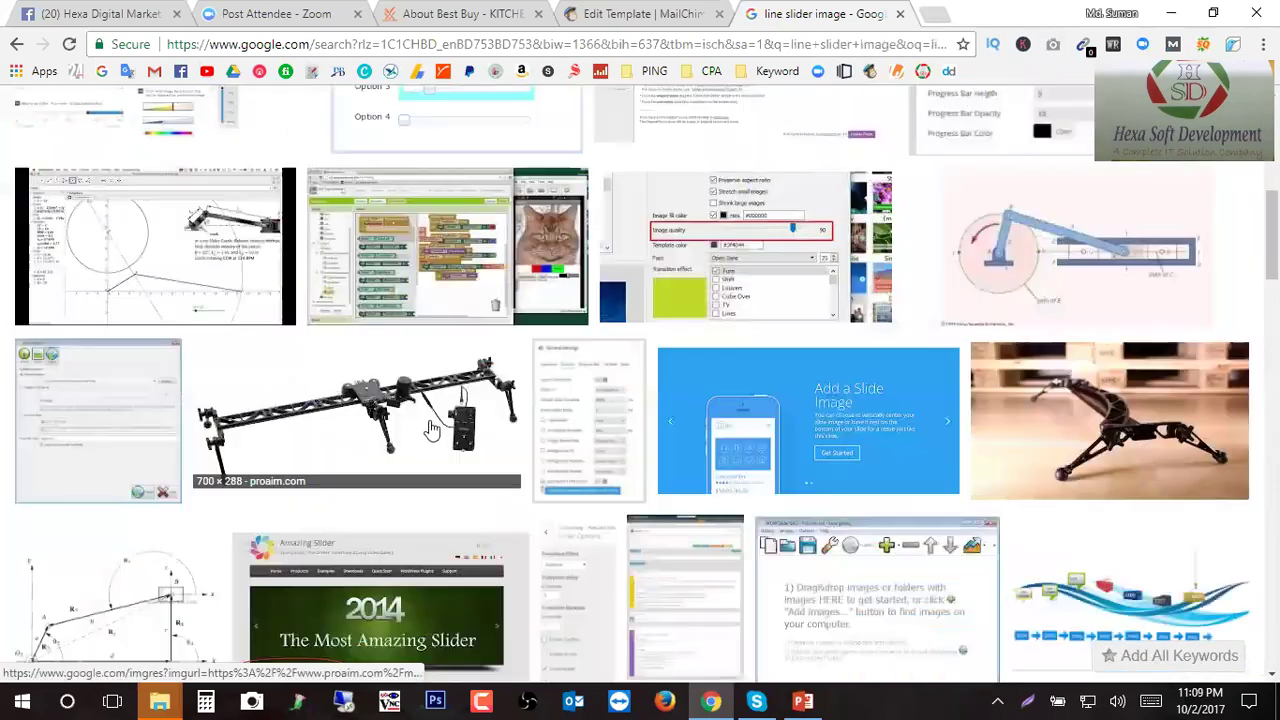
# - Search Google Images for "shadow line"
pyautogui.moveTo(266, 122); pyautogui.dragTo(215, 123)
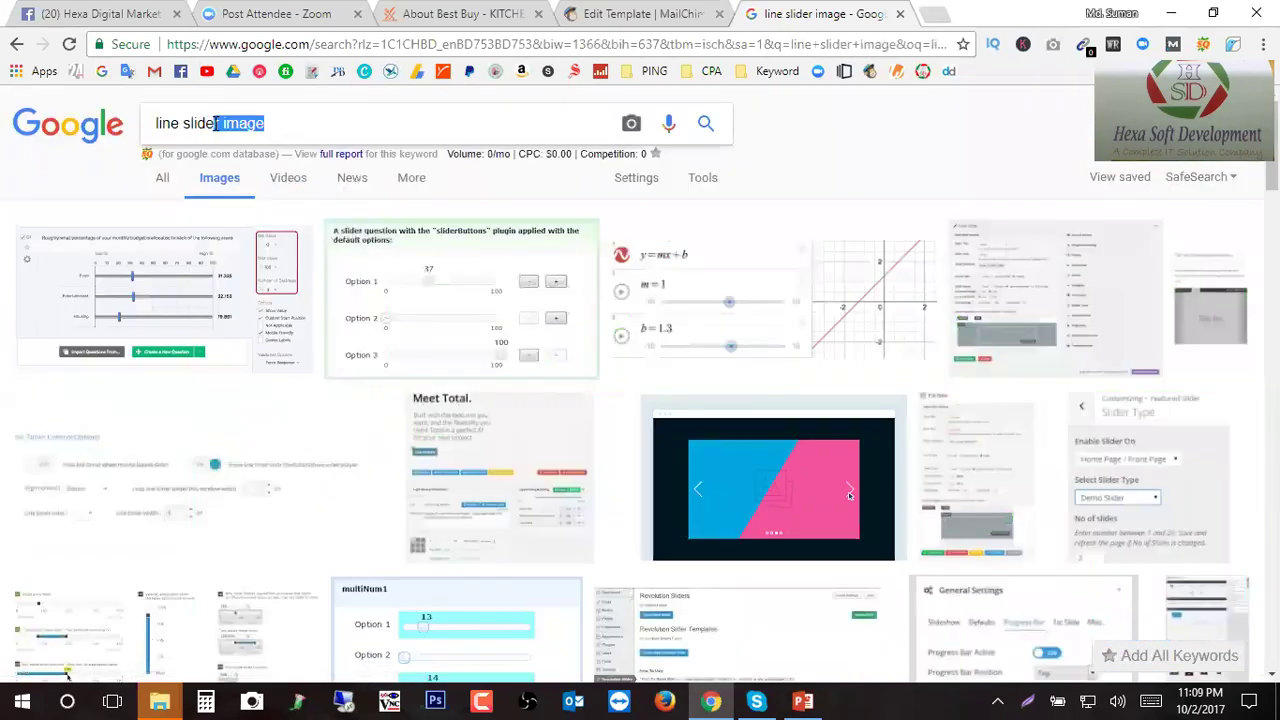
pyautogui.press('BackSpace')
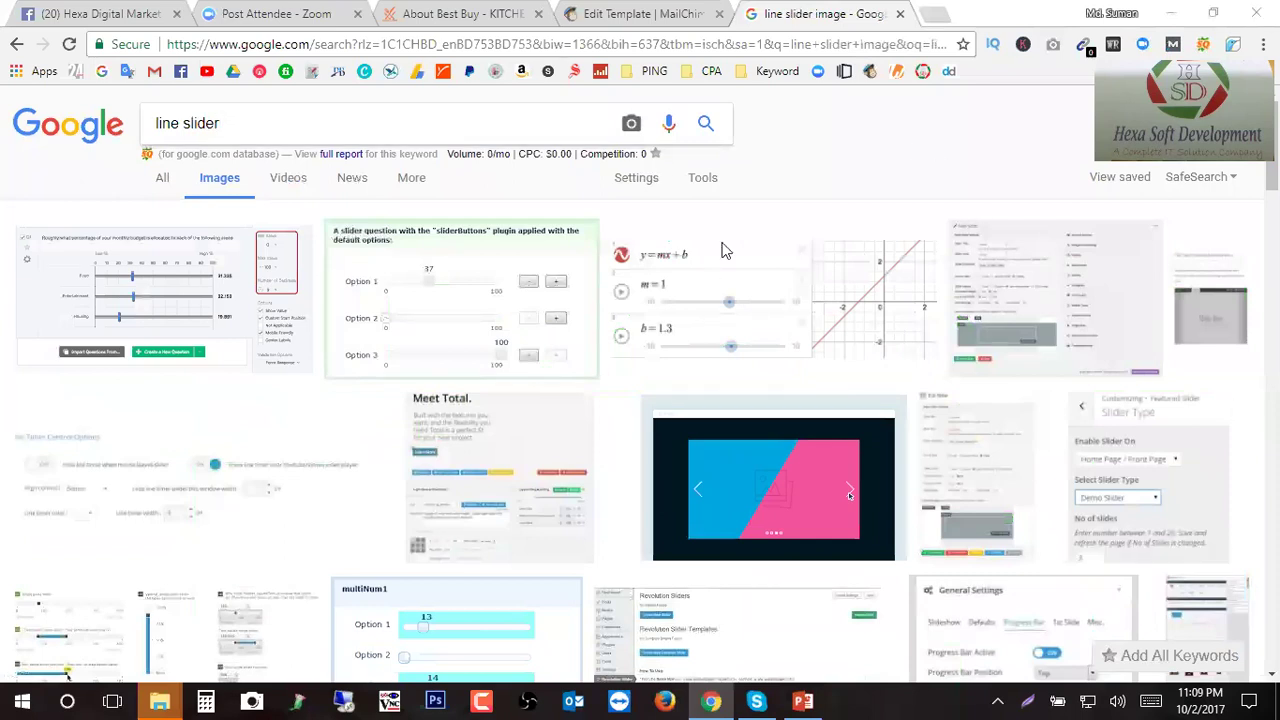
pyautogui.moveTo(268, 122); pyautogui.dragTo(137, 123)
pyautogui.write('a')
pyautogui.write('sa')
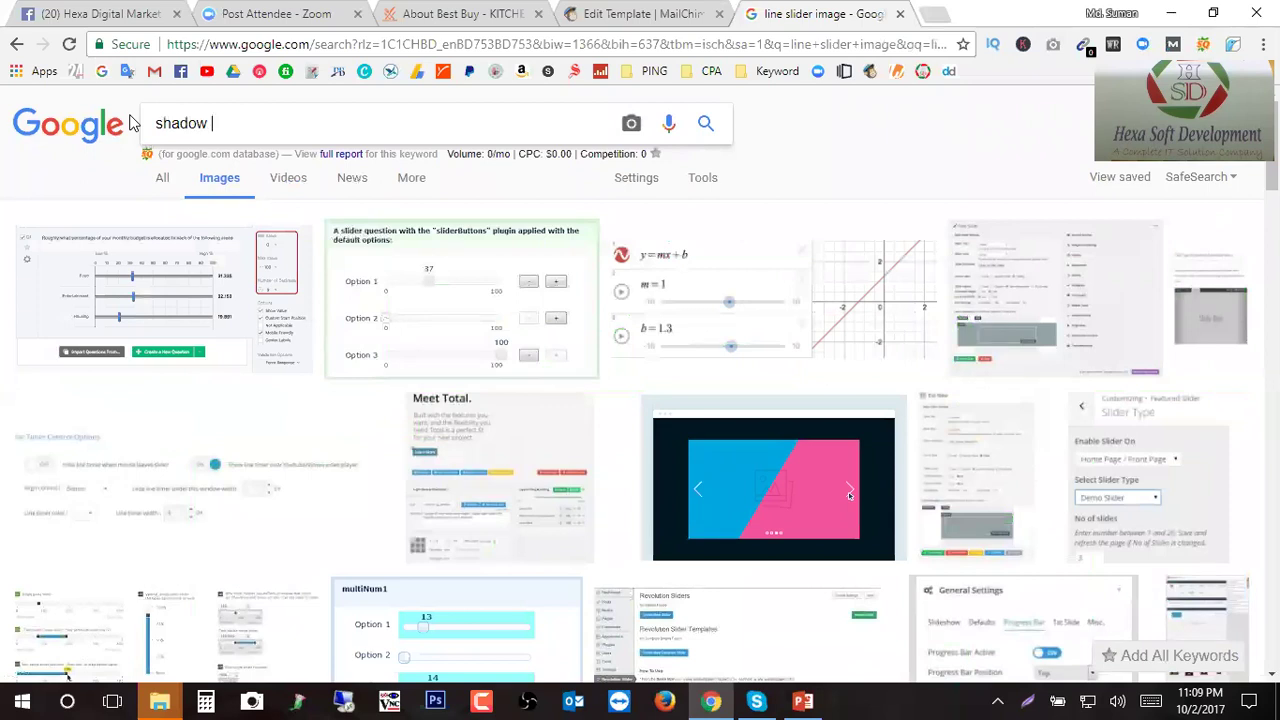
pyautogui.write('adow line')
pyautogui.press('Return')
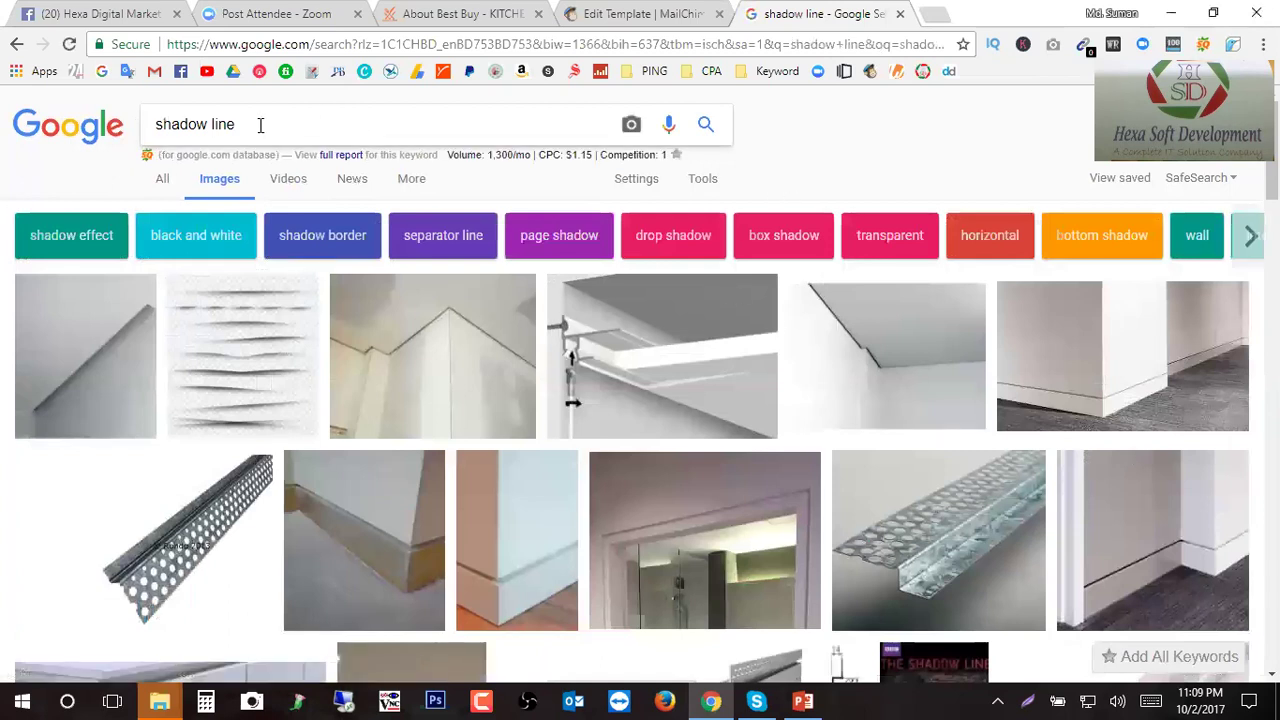
# - Search Google Images for "shadow slider" and browse the results for a thin shadow divider
pyautogui.write('r')
pyautogui.press('Return')
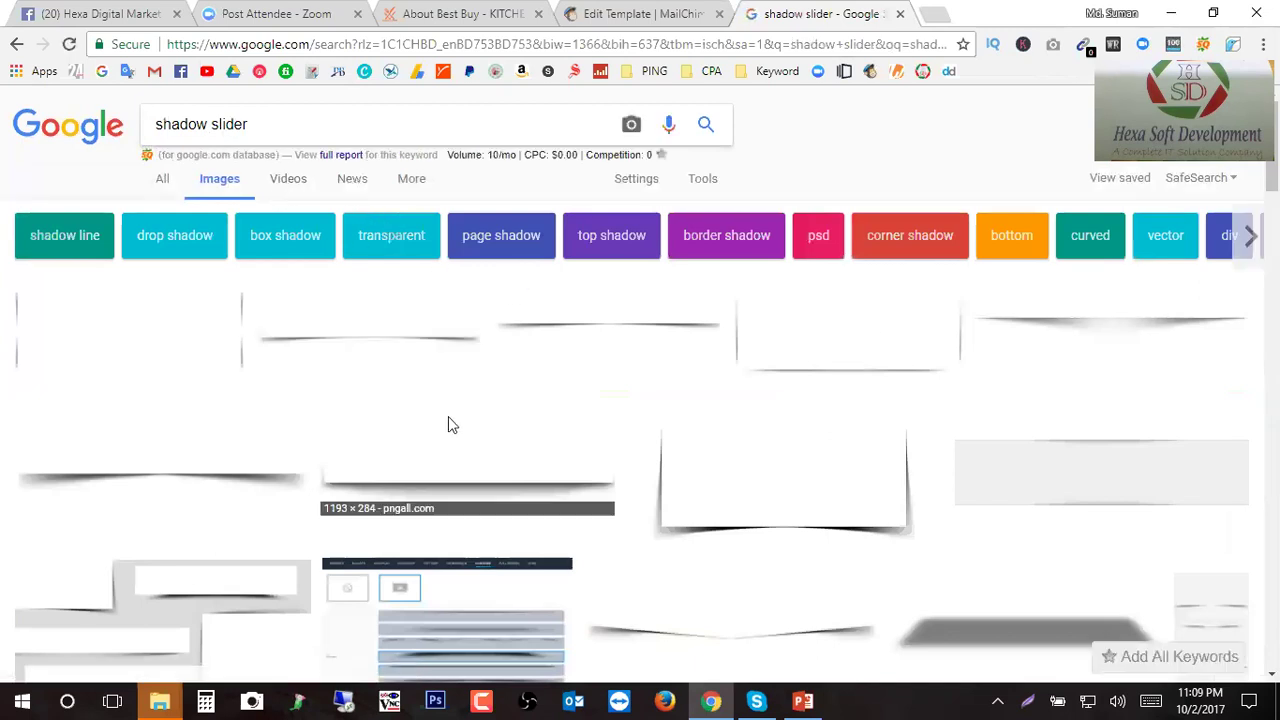
pyautogui.scroll(-2, 409, 420)
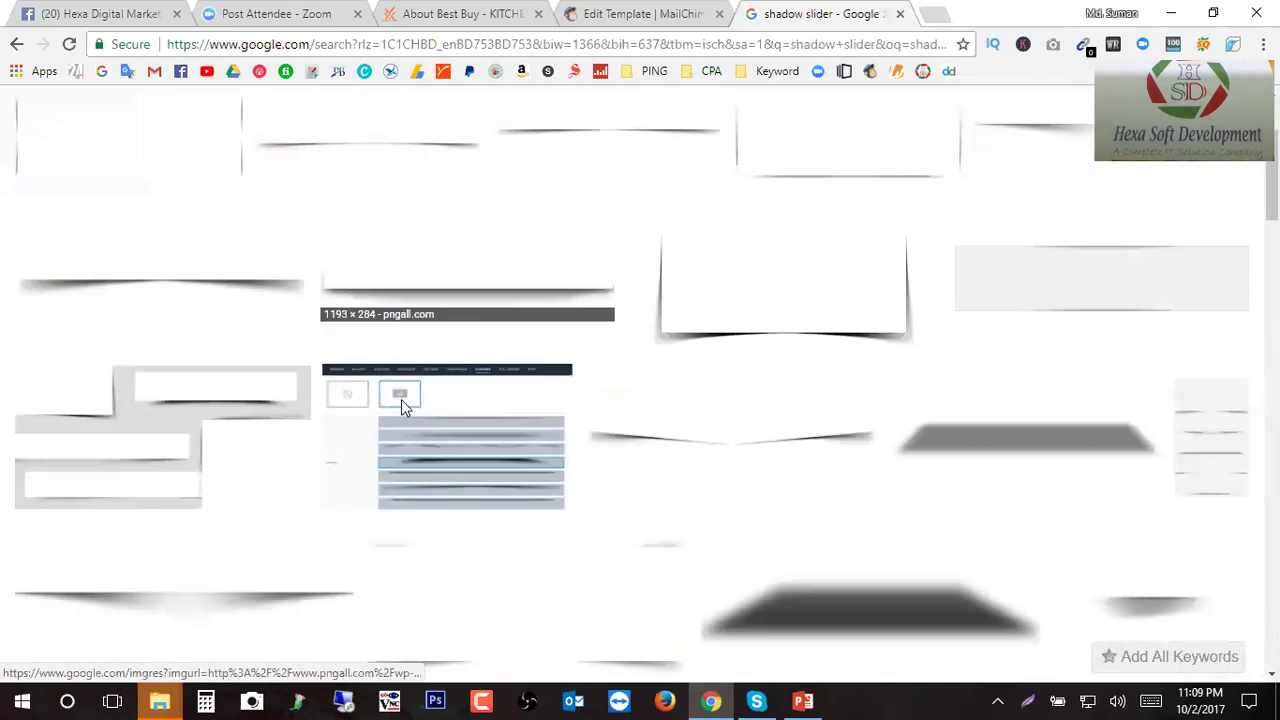
pyautogui.scroll(-5, 401, 403)
pyautogui.scroll(5, 360, 455)
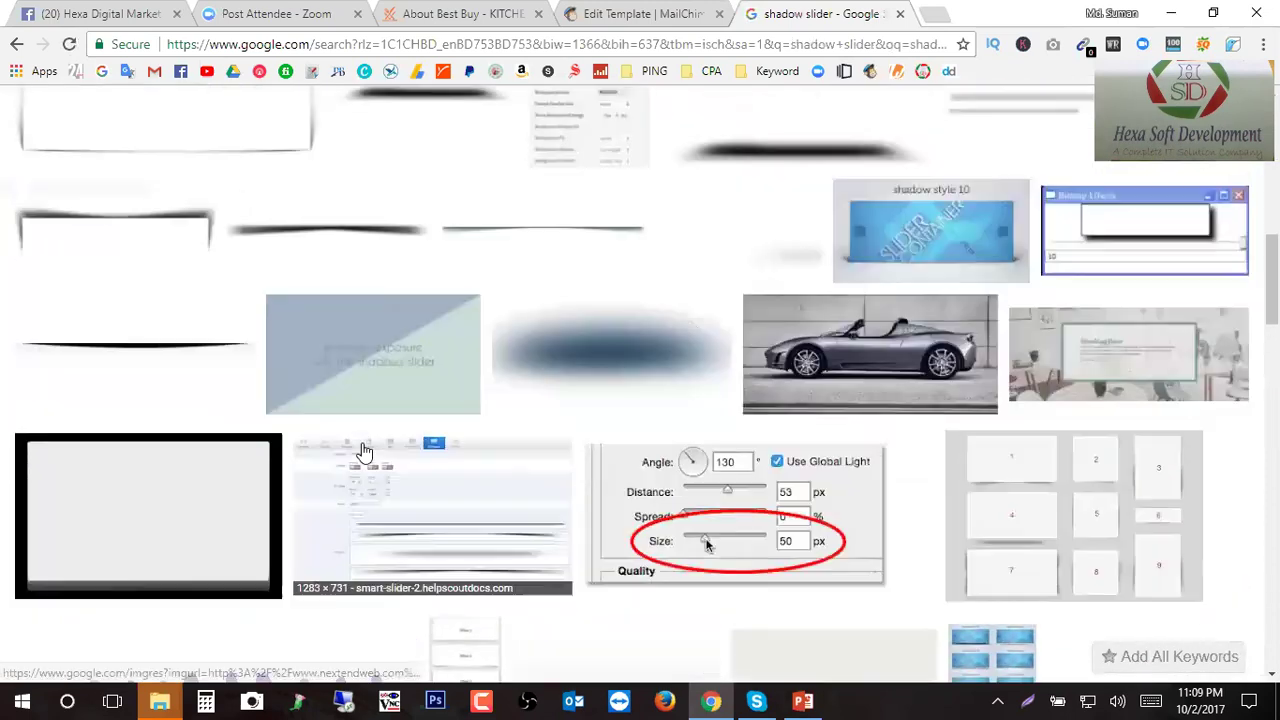
pyautogui.scroll(-3, 363, 450)
pyautogui.scroll(-2, 372, 457)
pyautogui.scroll(5, 373, 455)
pyautogui.scroll(3, 372, 452)
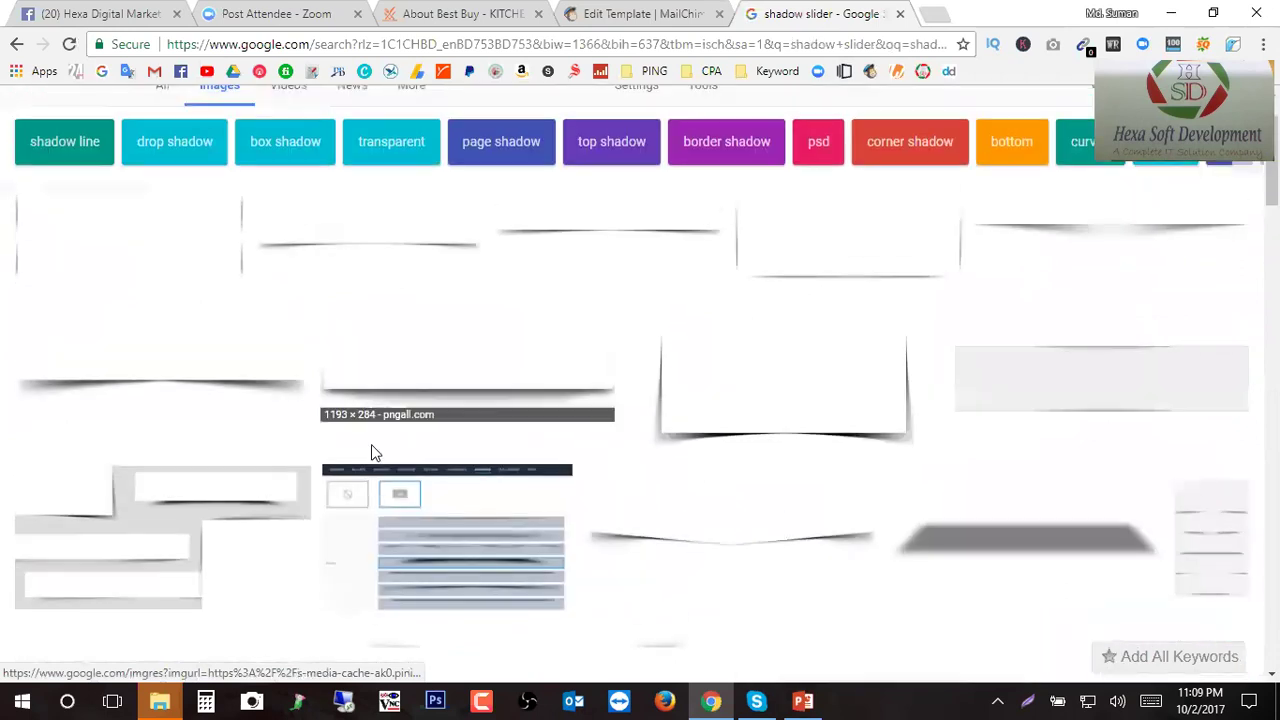
pyautogui.scroll(-5, 372, 450)
pyautogui.scroll(5, 372, 460)
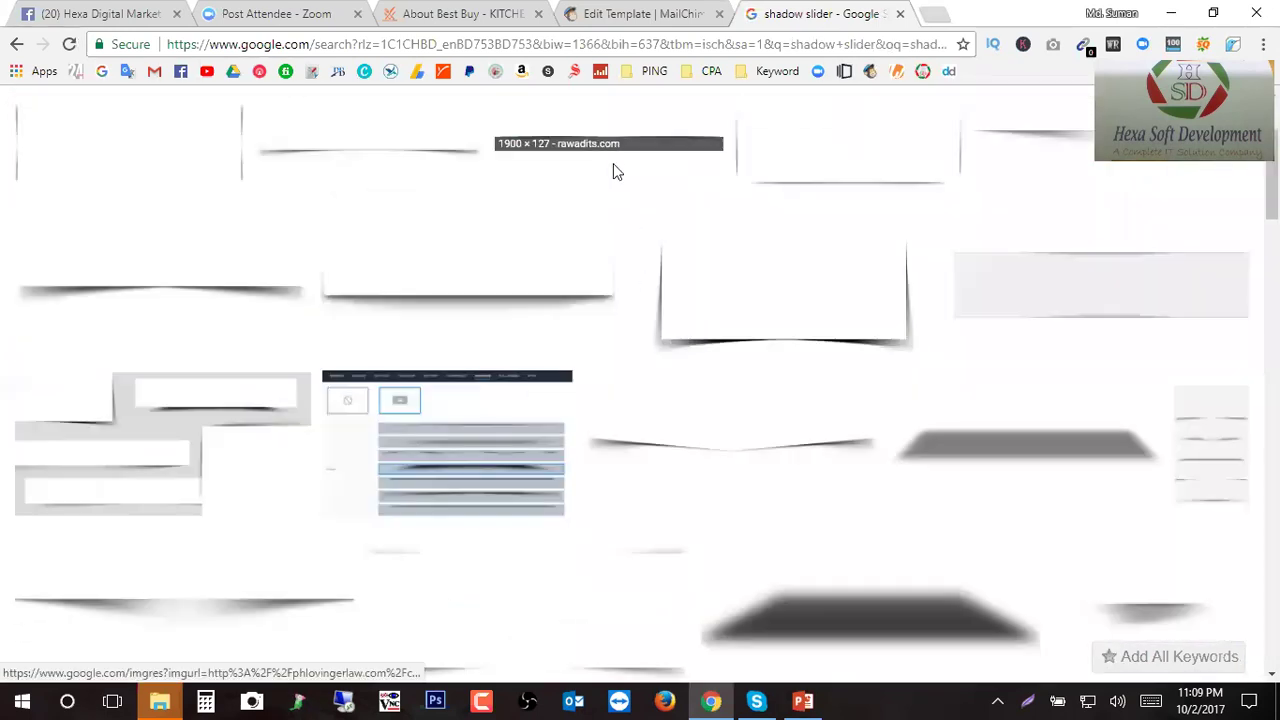
# - Open the 1900 × 127 Rawad shadow image from the results and save it as shadow.png in the best-buy folder
pyautogui.click(650, 333)
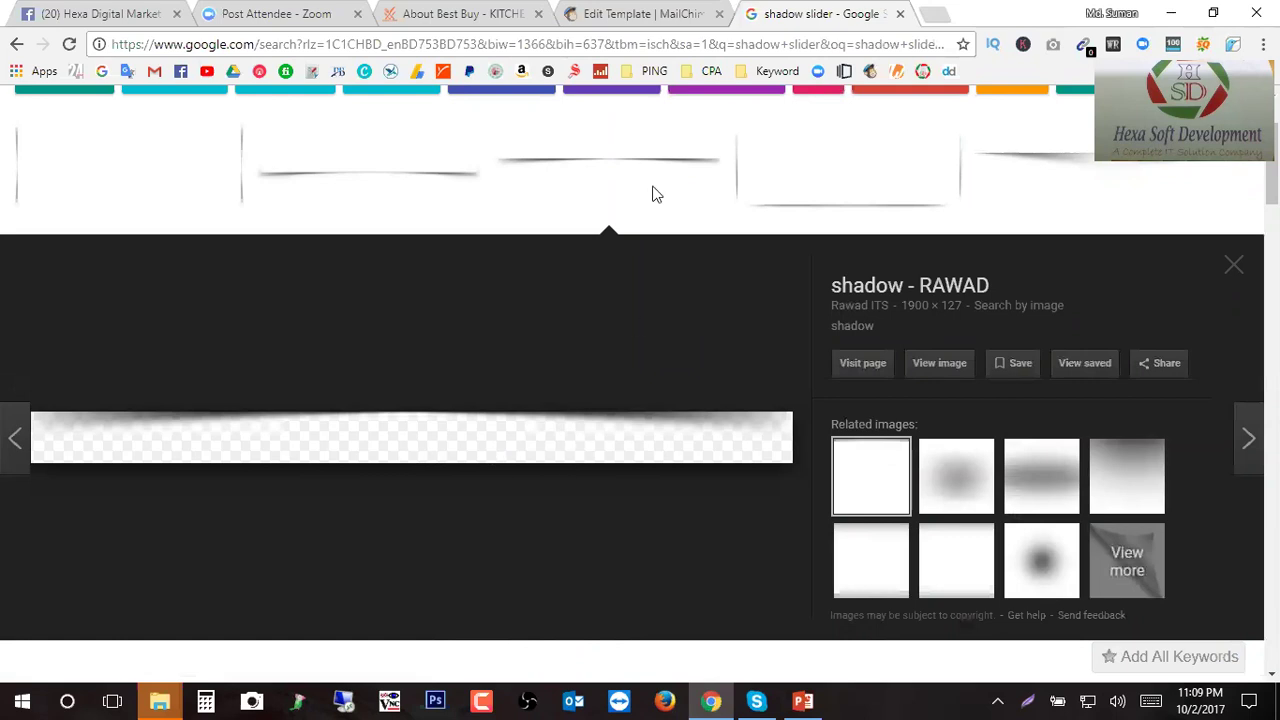
pyautogui.click(628, 12)
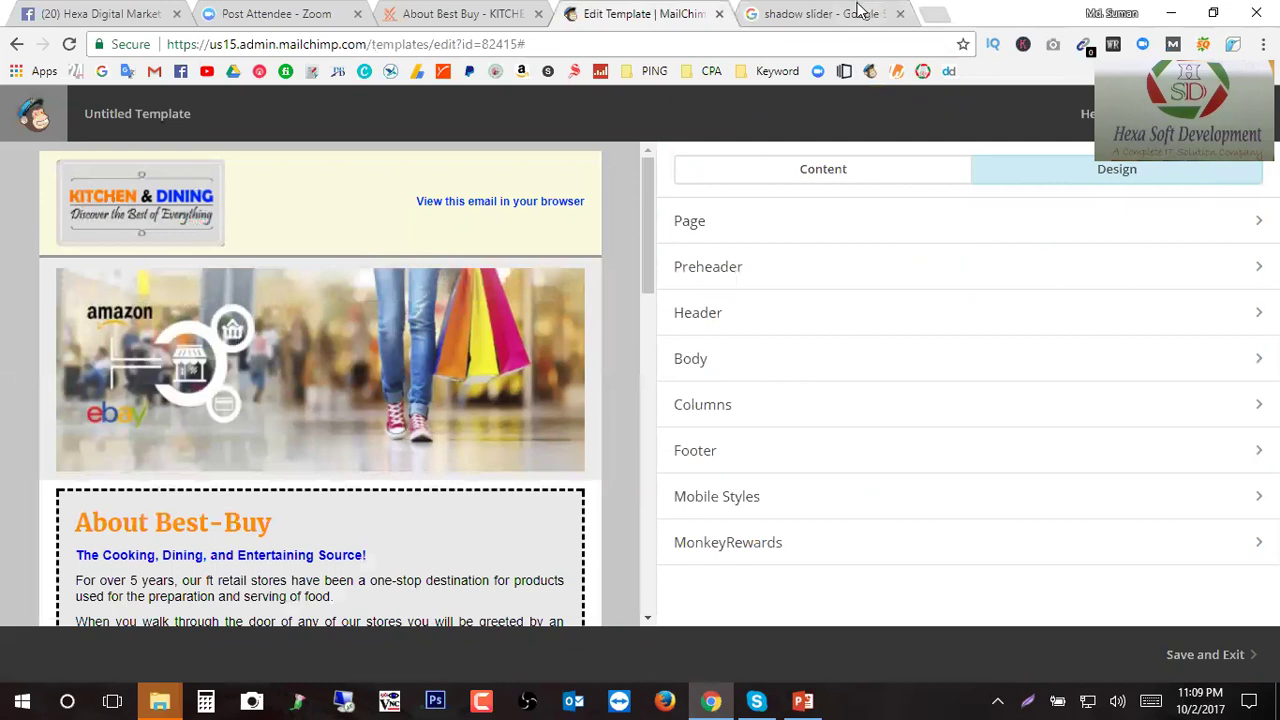
pyautogui.hotkey('ctrl', 'Tab')
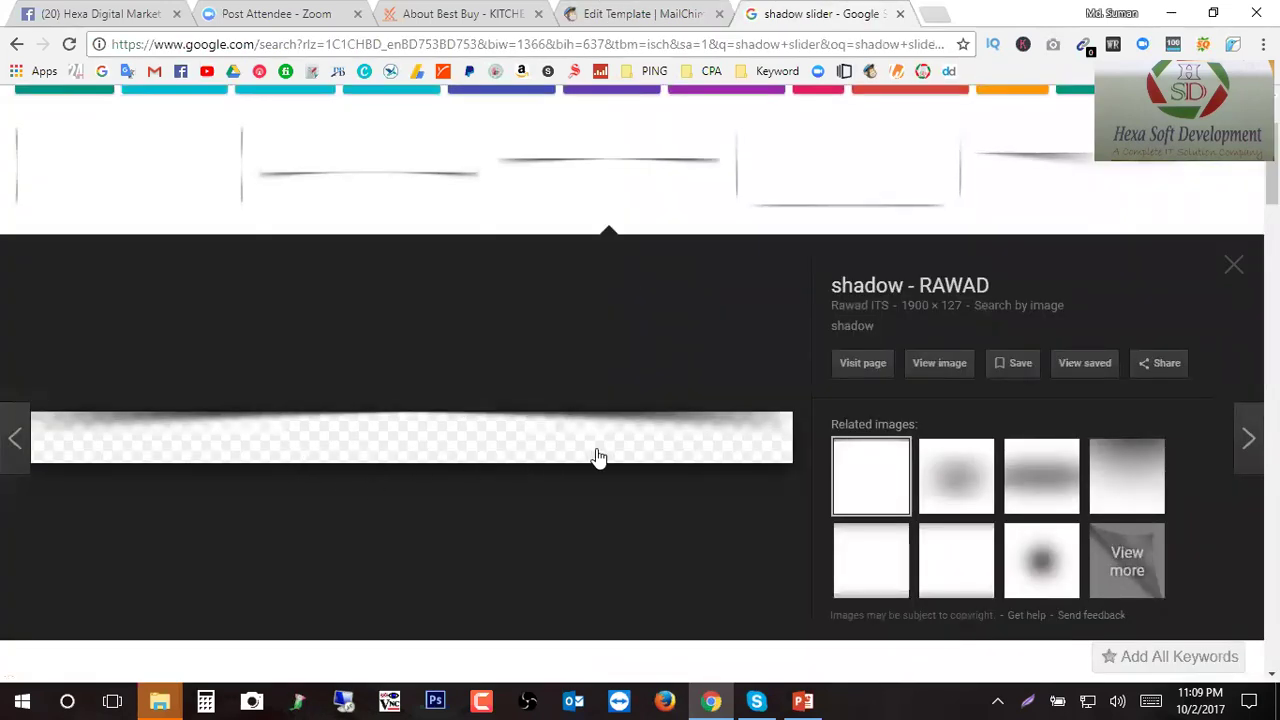
pyautogui.click(655, 14)
pyautogui.click(830, 10)
pyautogui.rightClick(427, 440)
pyautogui.click(527, 272)
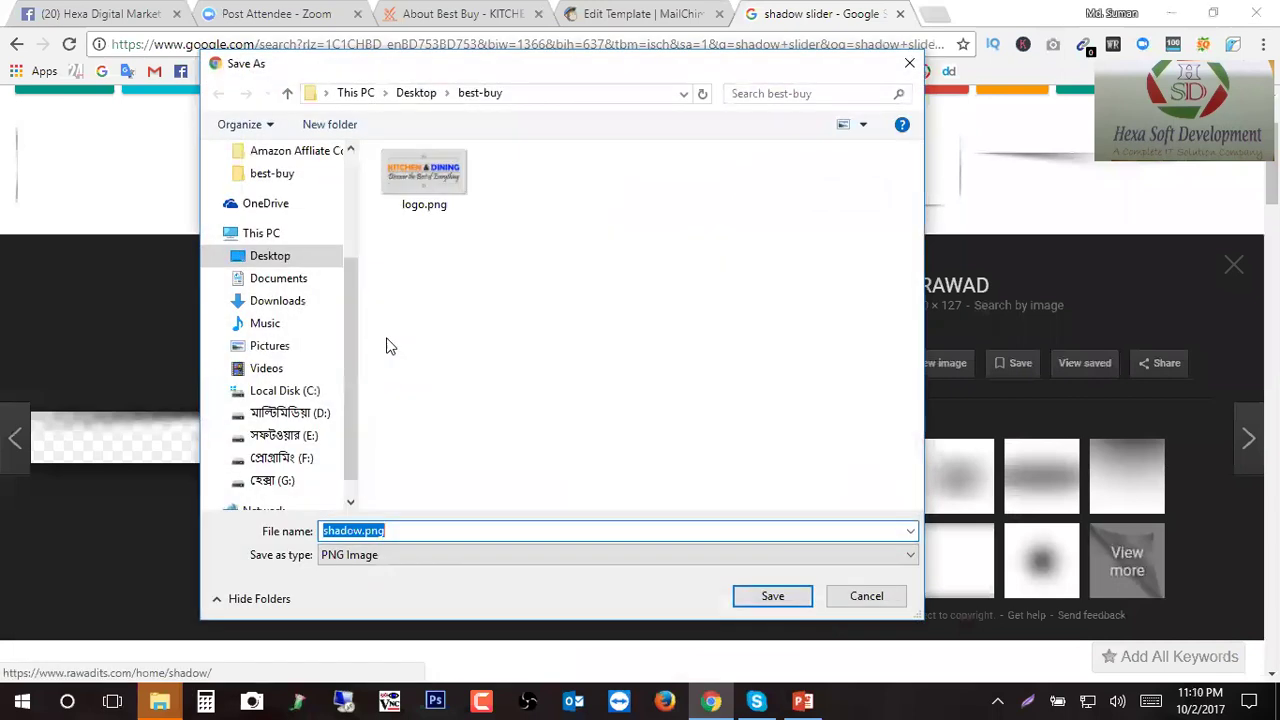
pyautogui.click(752, 598)
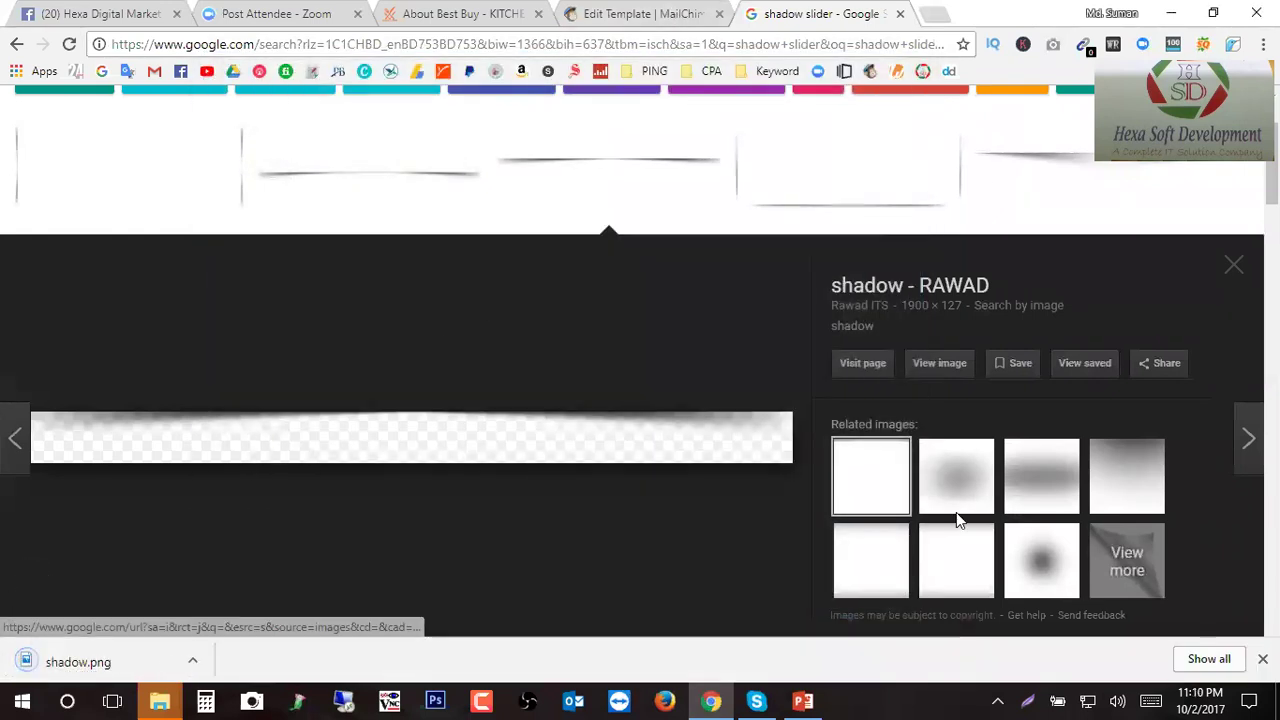
# - In the MailChimp template, add an image block between the banner and the About Best-Buy section and open the Content Manager for it
pyautogui.click(648, 14)
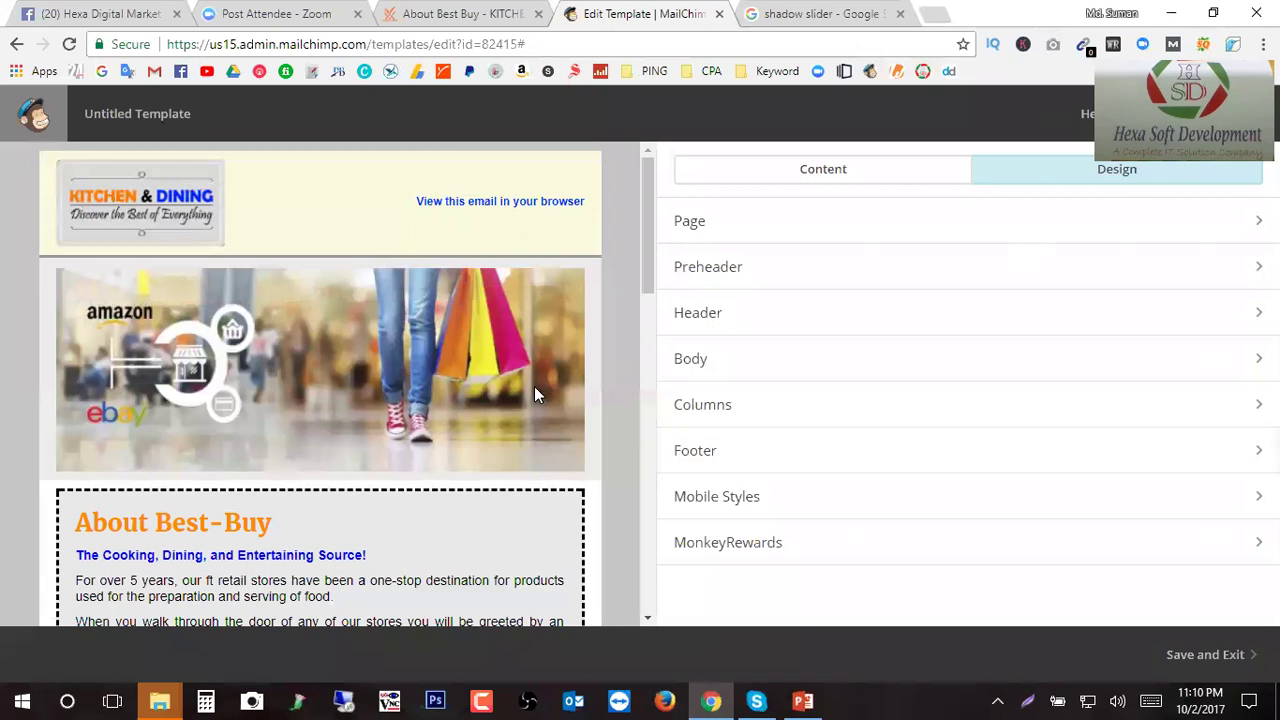
pyautogui.click(826, 182)
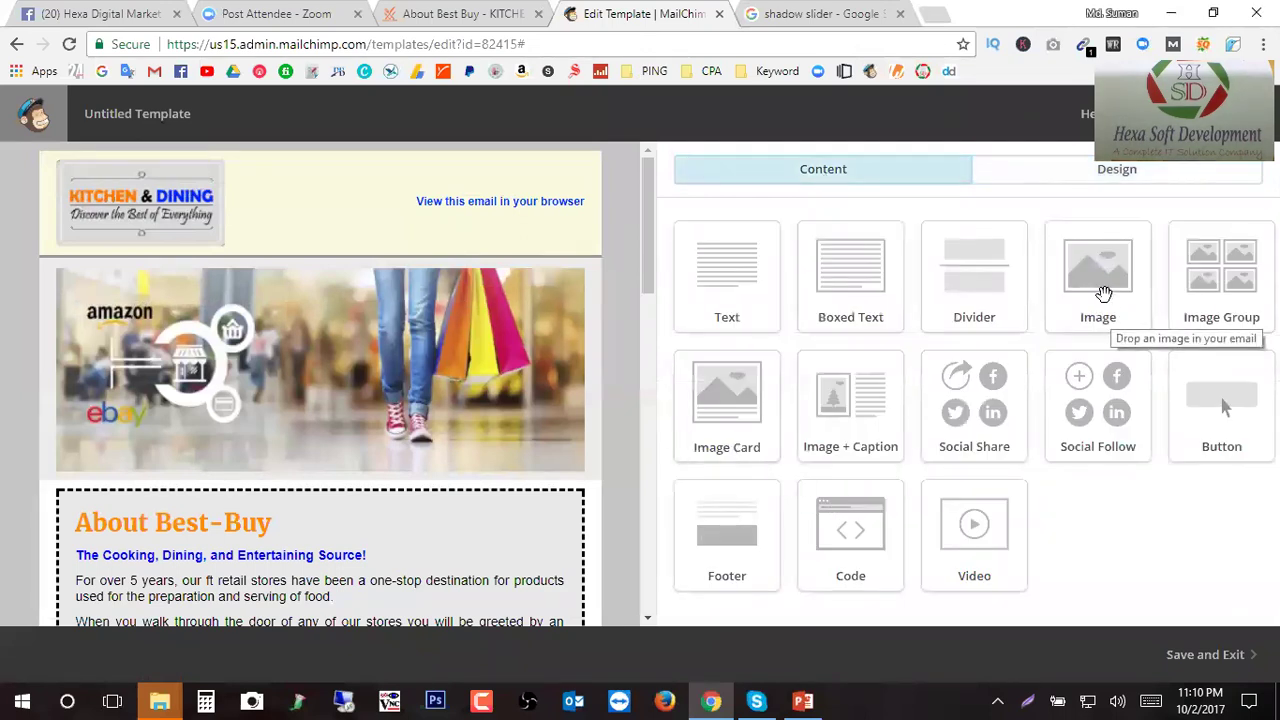
pyautogui.moveTo(940, 364); pyautogui.dragTo(435, 493)
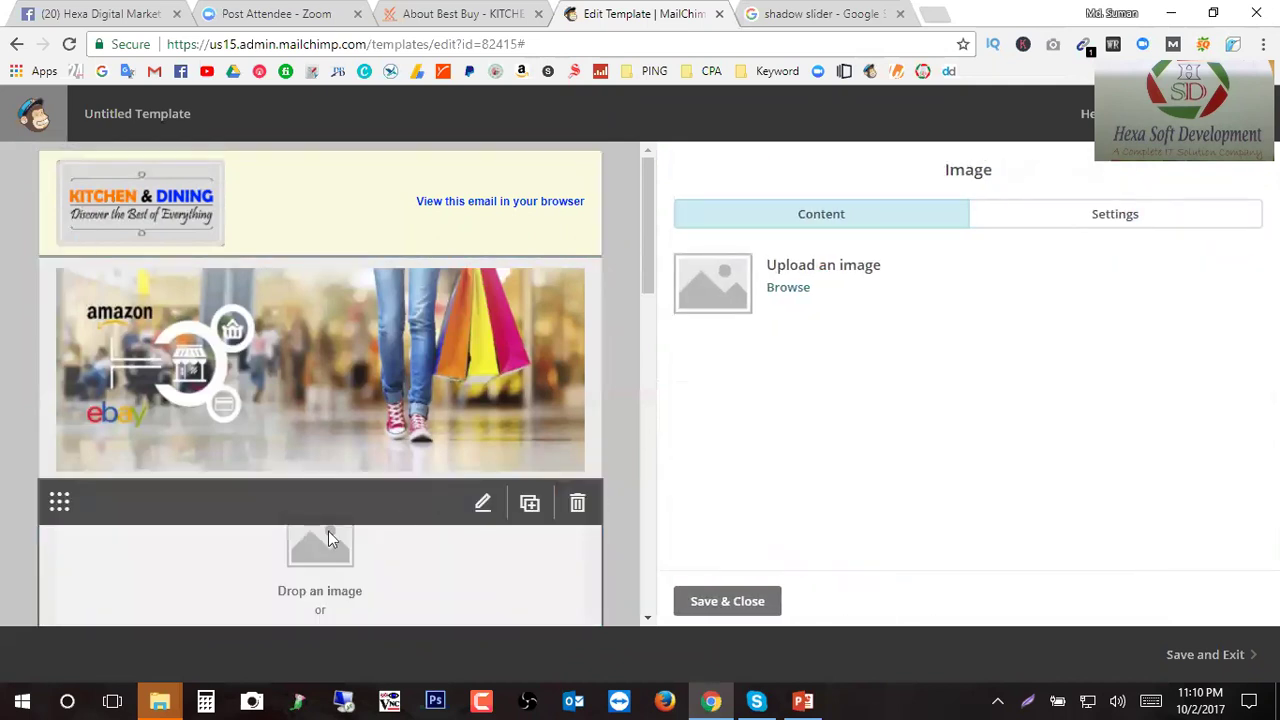
pyautogui.scroll(-2, 639, 433)
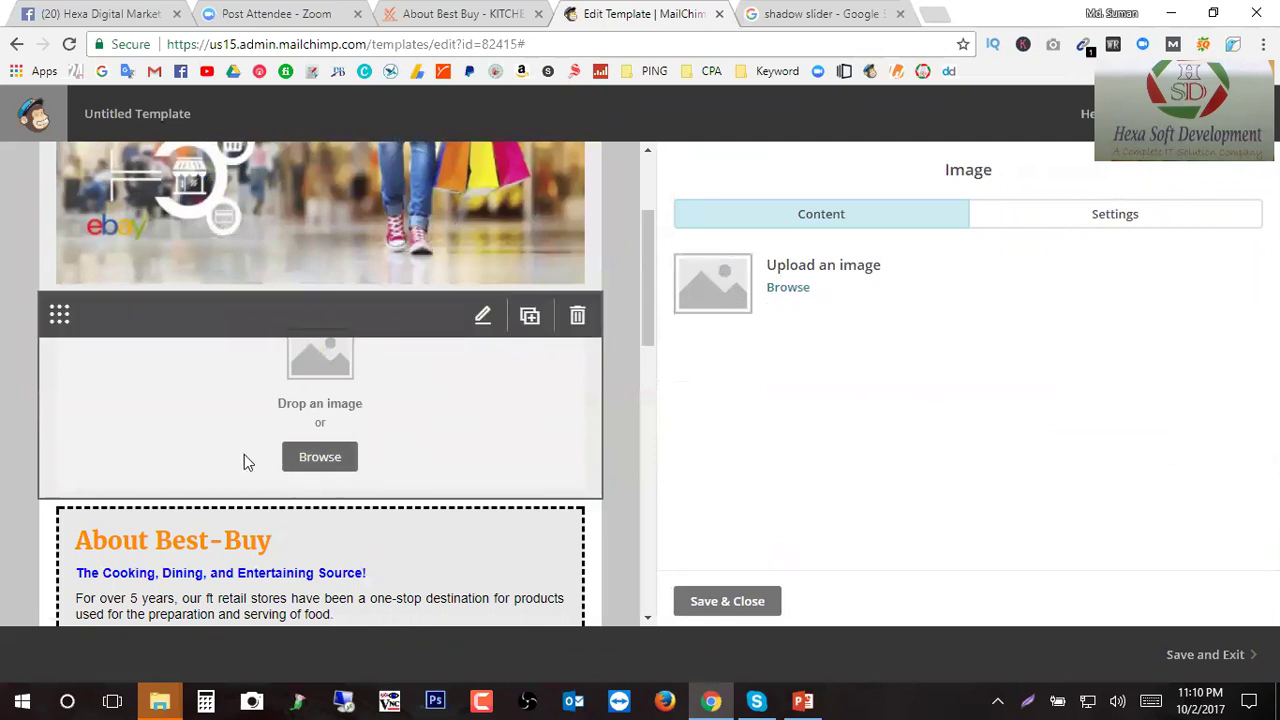
pyautogui.click(319, 457)
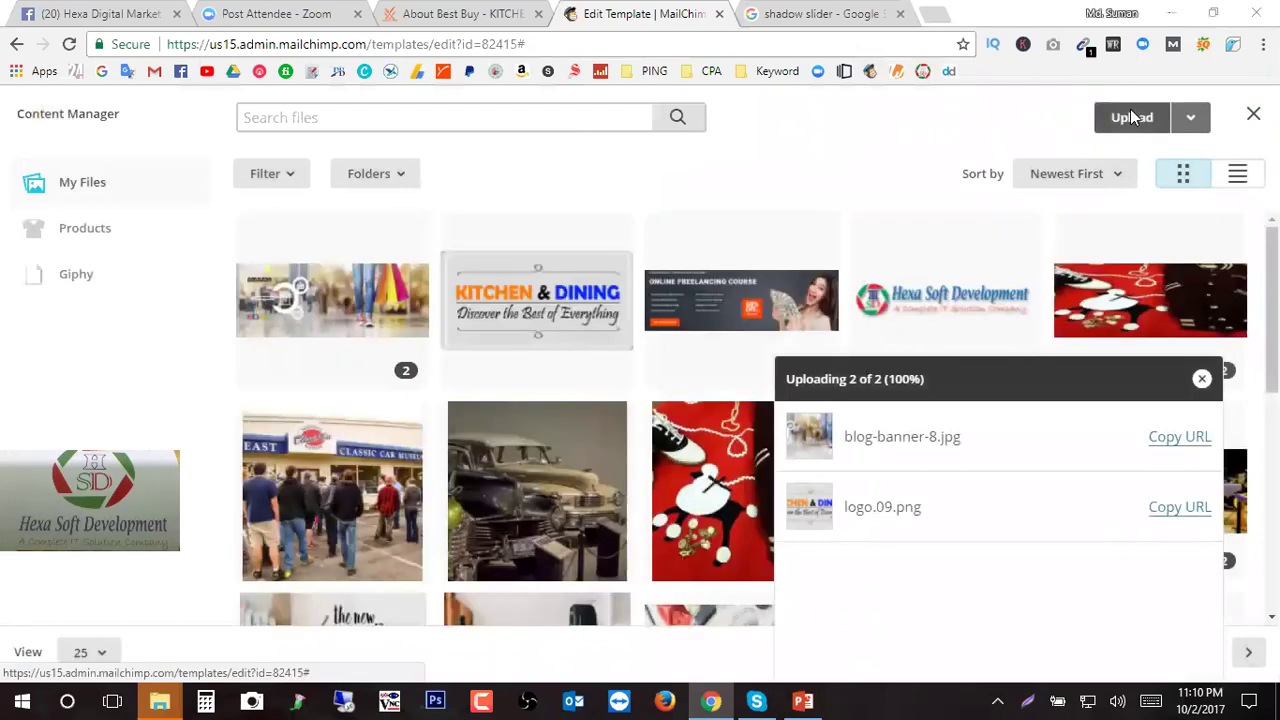
pyautogui.click(1132, 117)
pyautogui.click(620, 250)
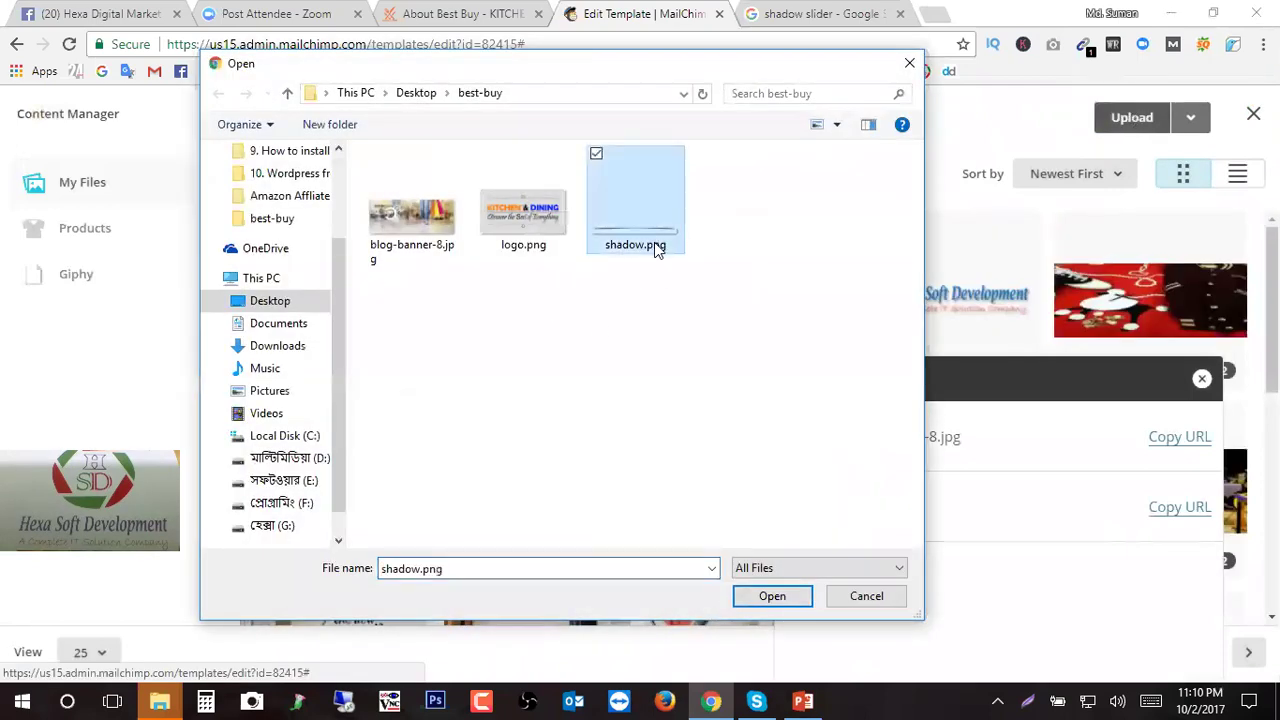
pyautogui.click(908, 64)
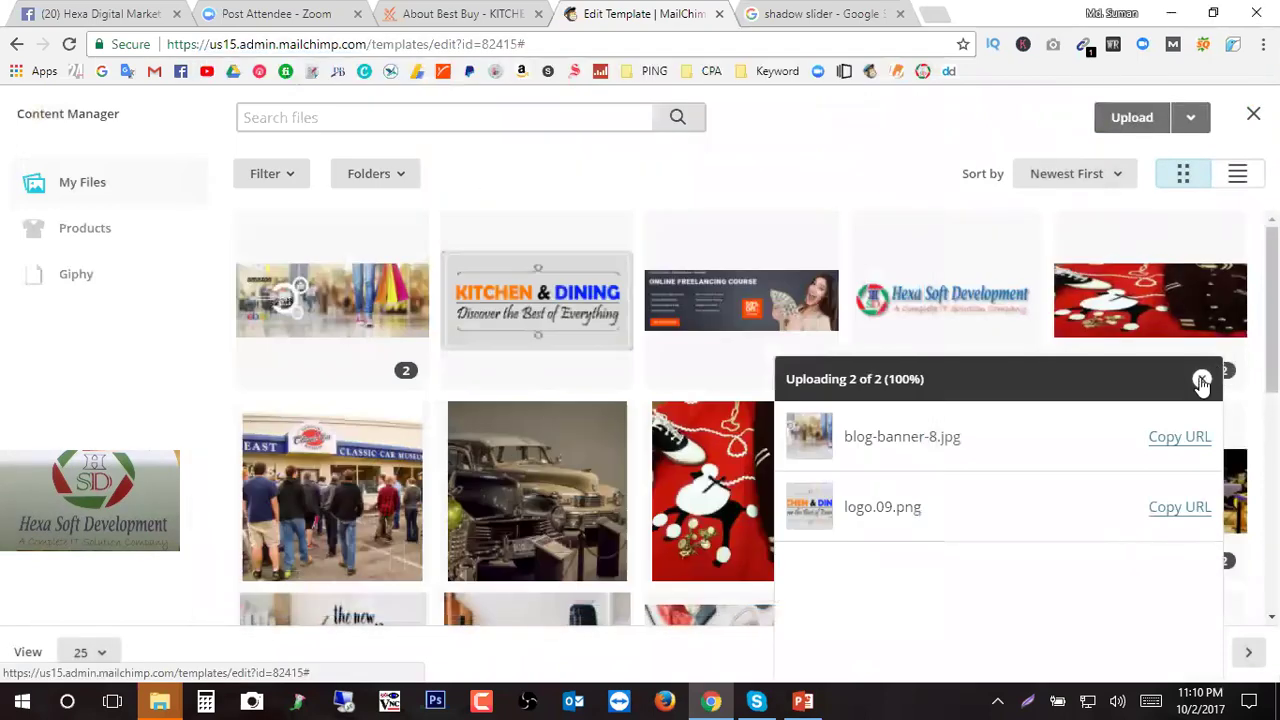
# - Look through the files already stored in the Content Manager and its sort options for a shadow divider image
pyautogui.click(1201, 378)
pyautogui.scroll(-5, 891, 425)
pyautogui.scroll(-2, 880, 420)
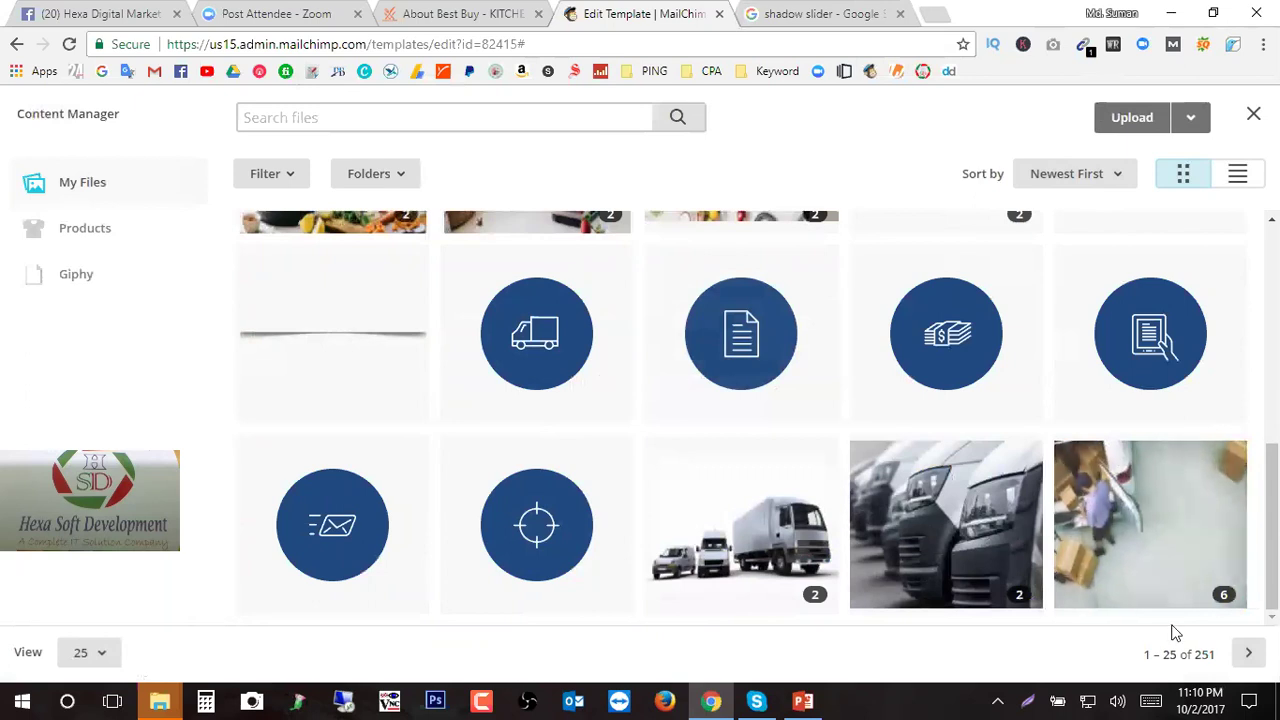
pyautogui.click(1100, 177)
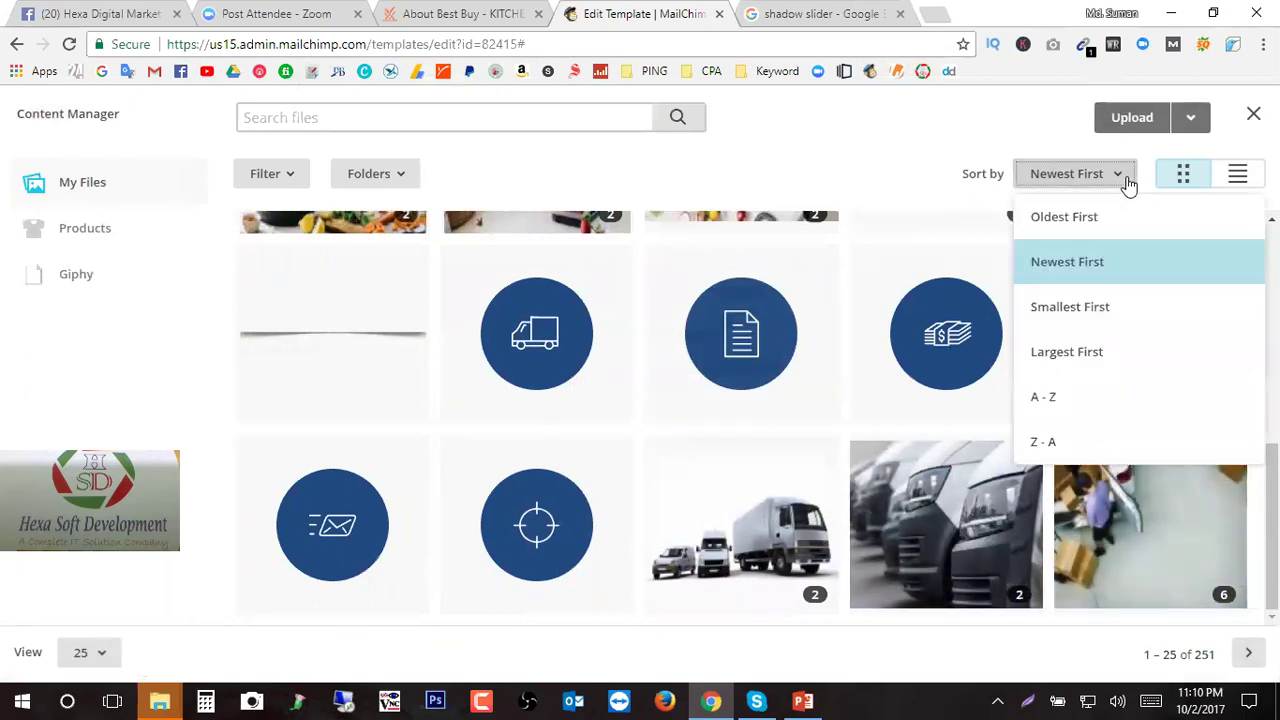
pyautogui.scroll(5, 870, 475)
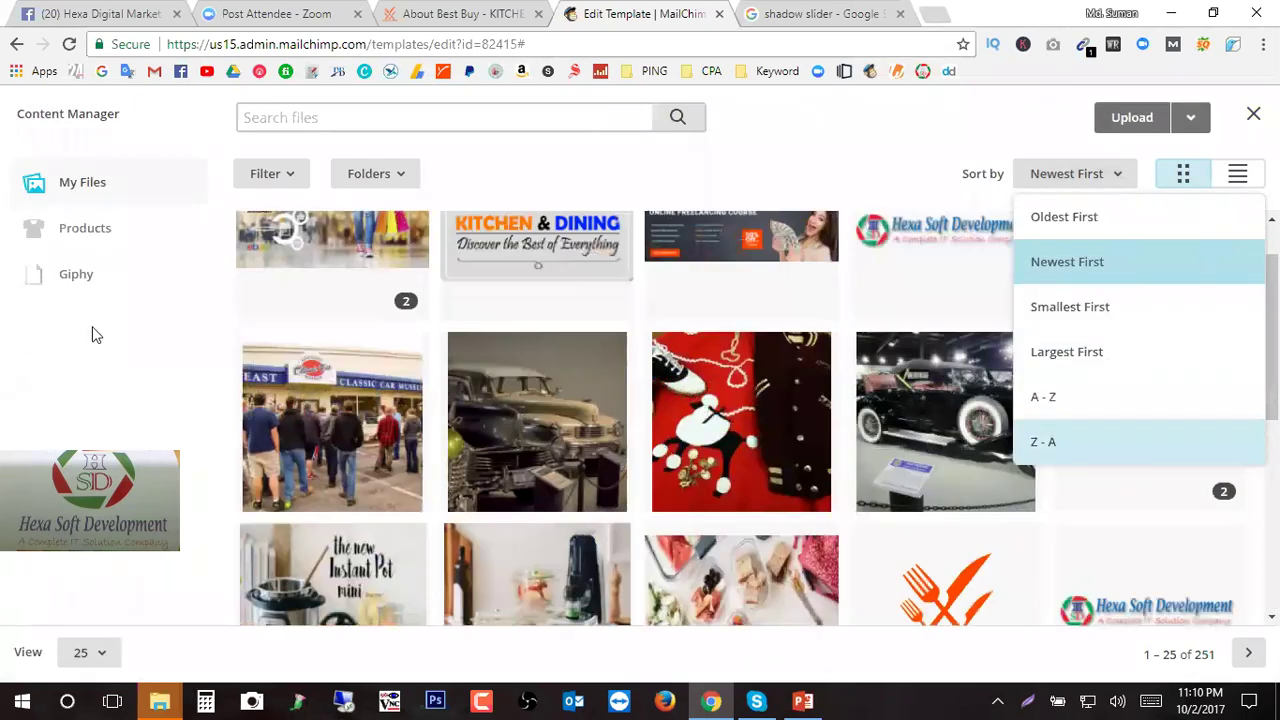
pyautogui.click(100, 354)
pyautogui.scroll(2, 765, 362)
pyautogui.scroll(-5, 767, 362)
pyautogui.scroll(5, 770, 363)
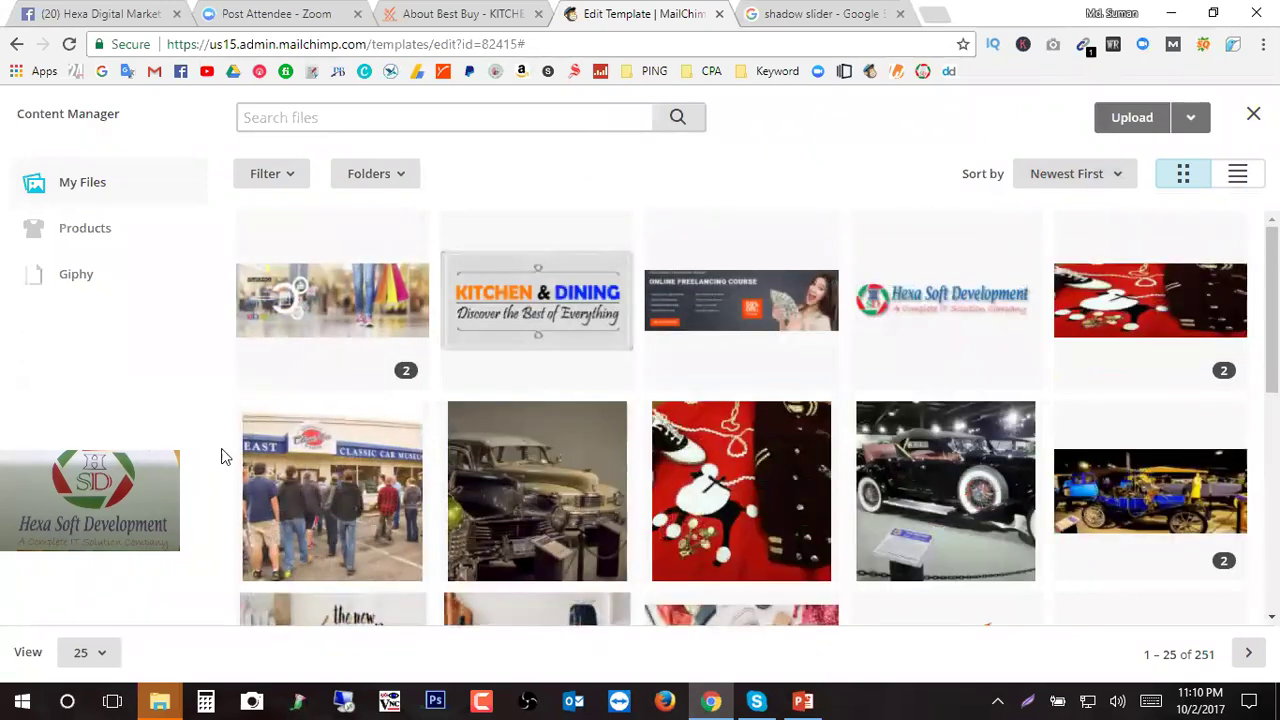
# - Upload shadow.png from the best-buy folder into the new image block below the banner
pyautogui.click(1132, 119)
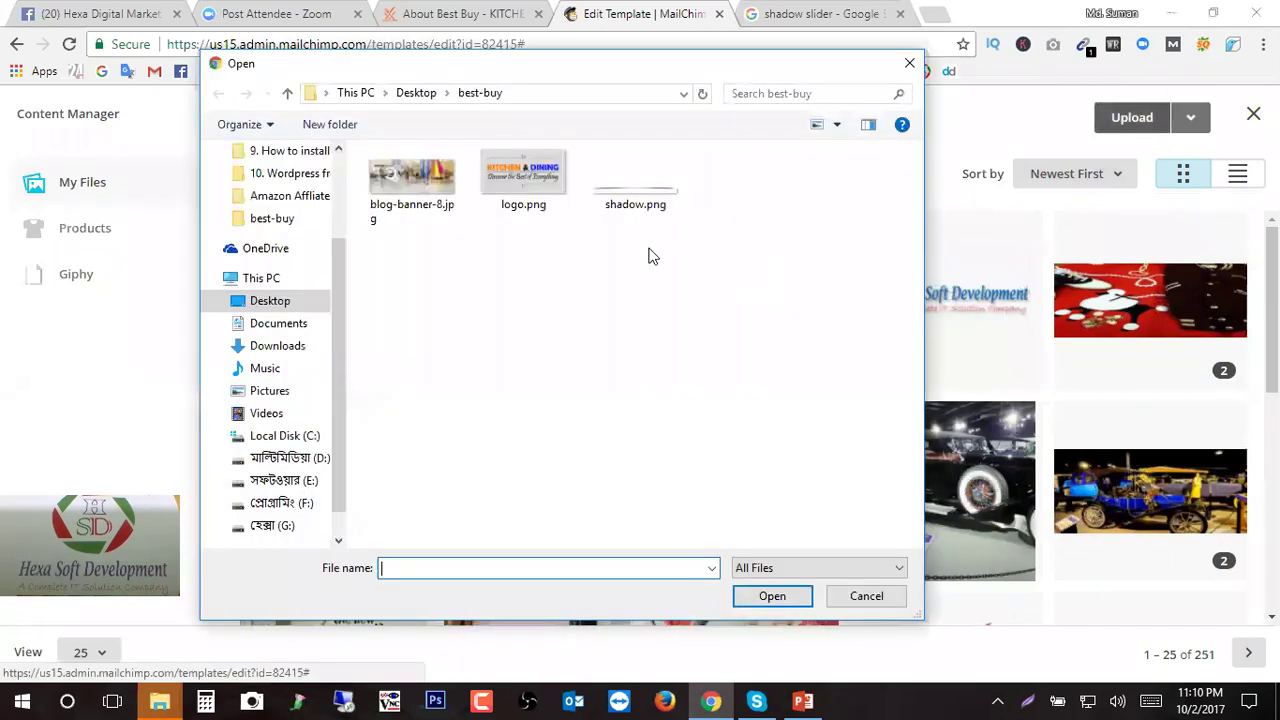
pyautogui.click(638, 196)
pyautogui.click(773, 597)
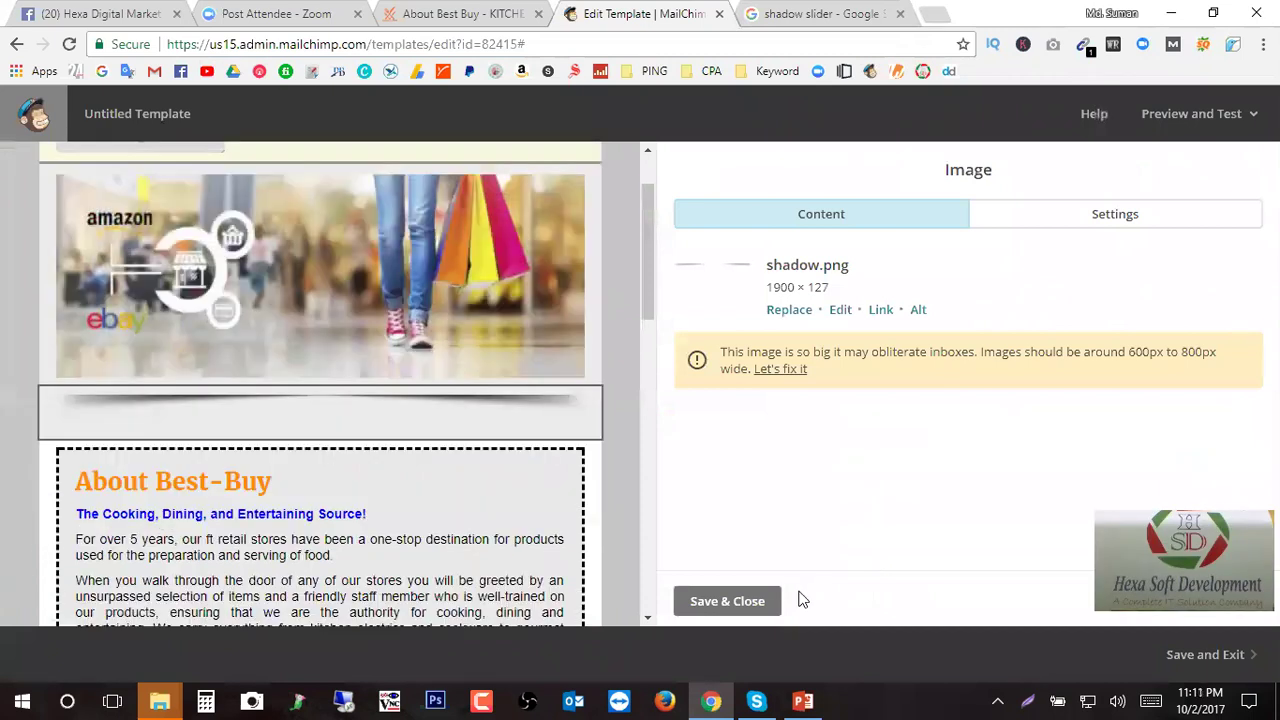
pyautogui.scroll(2, 537, 360)
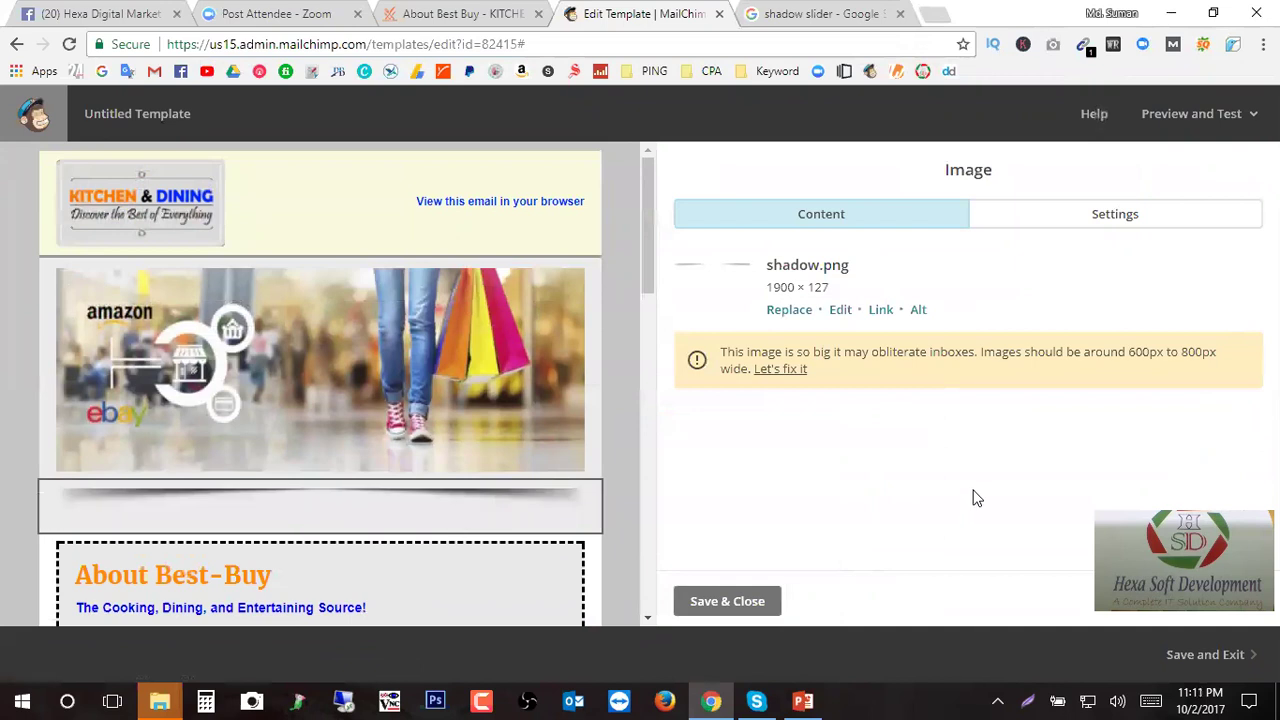
# - Crop the empty area below the shadow in shadow.png to 1023 × 34 in the Photo Editor and save the image
pyautogui.moveTo(454, 495)
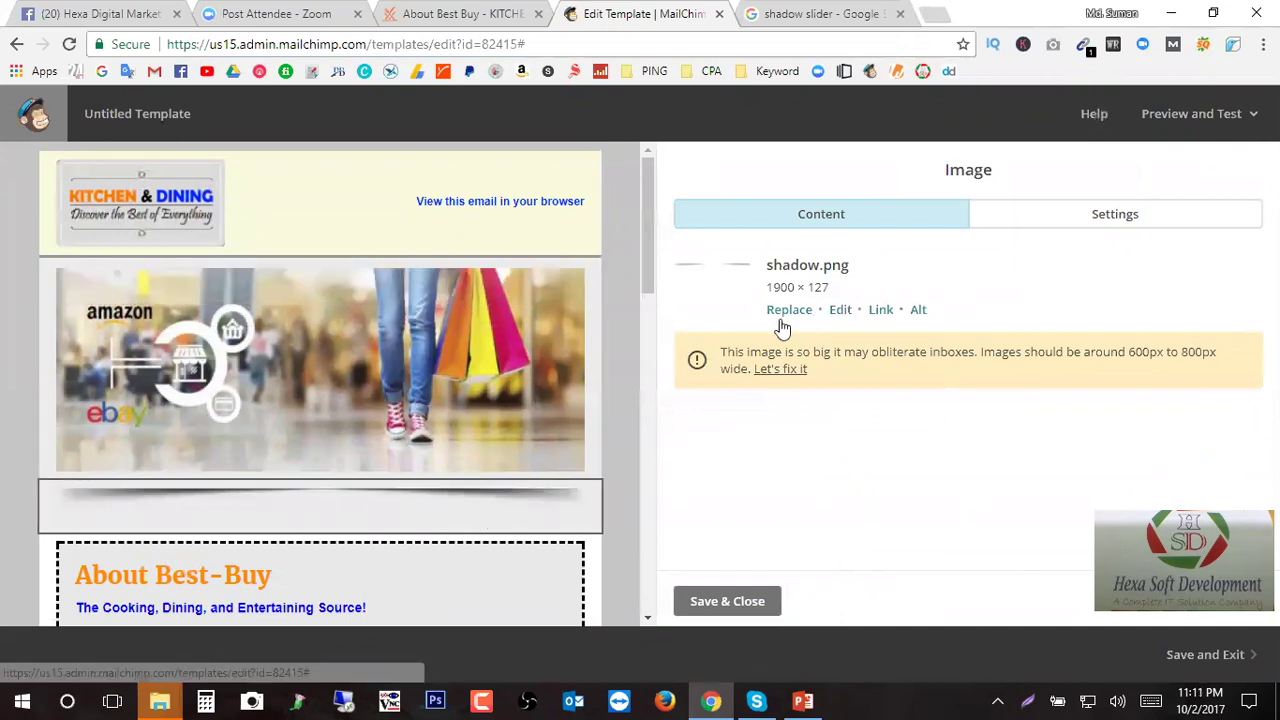
pyautogui.click(840, 310)
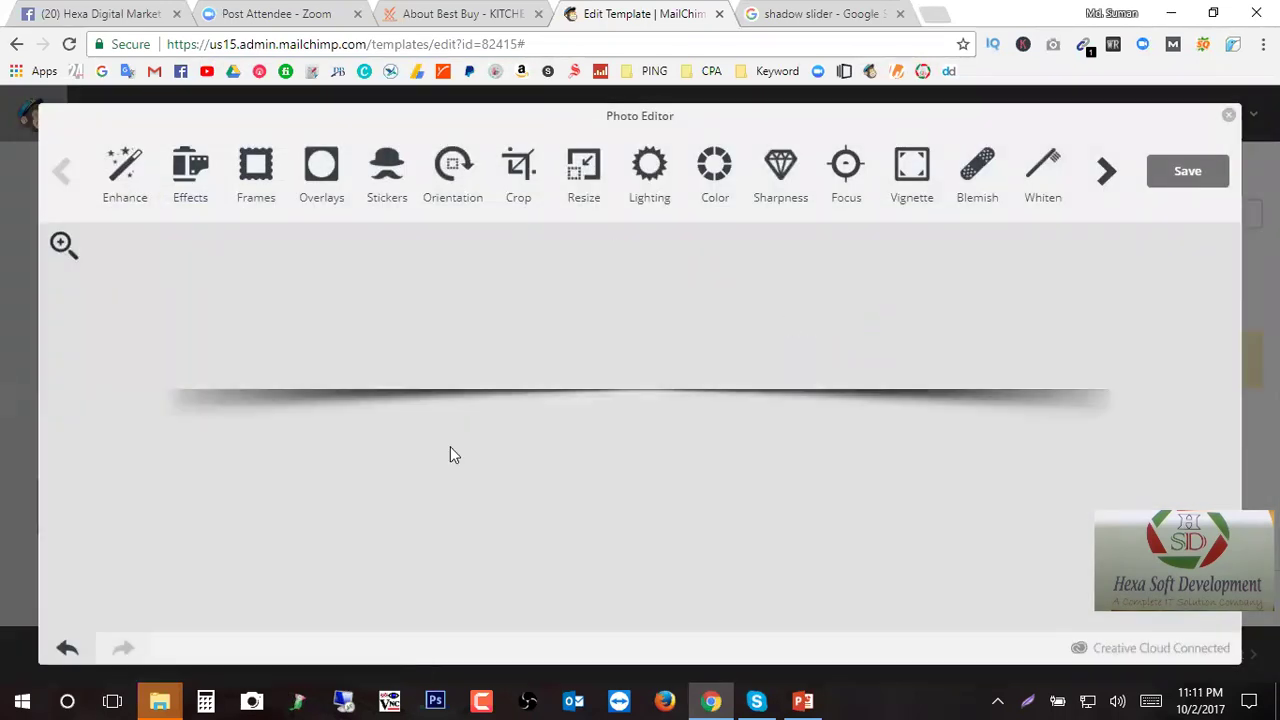
pyautogui.click(518, 168)
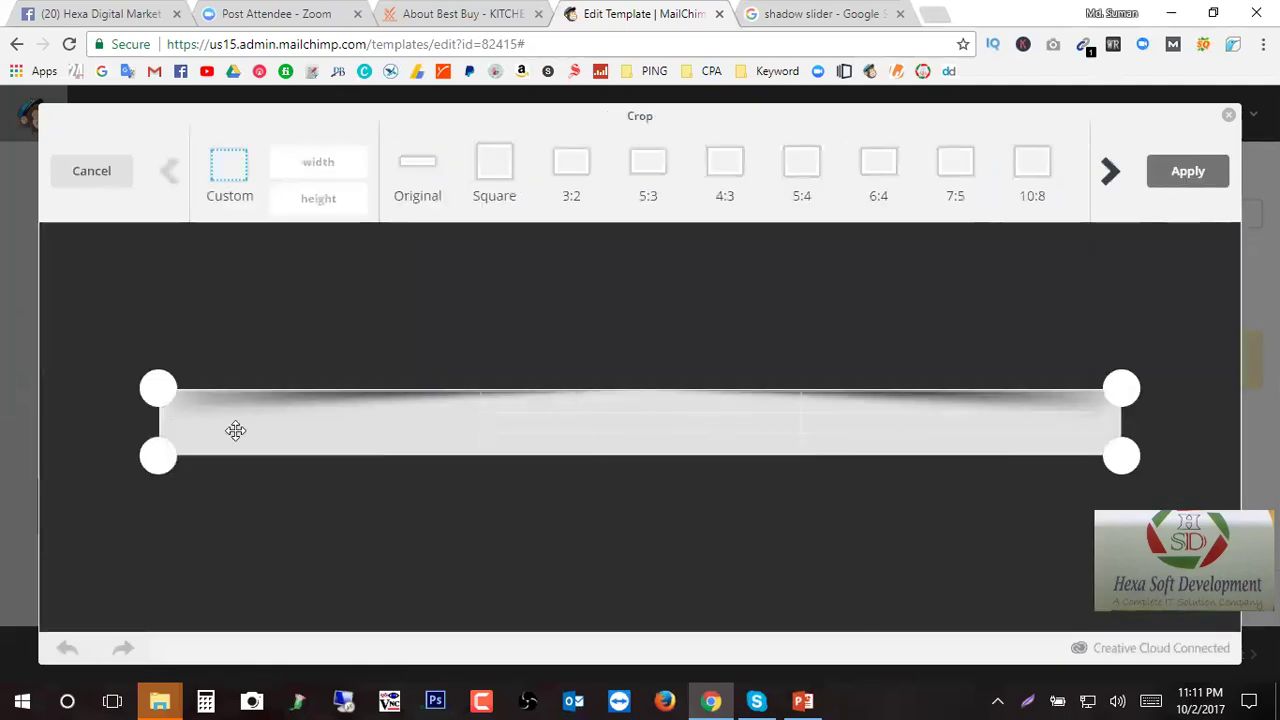
pyautogui.moveTo(1114, 454); pyautogui.dragTo(1112, 423)
pyautogui.click(1196, 178)
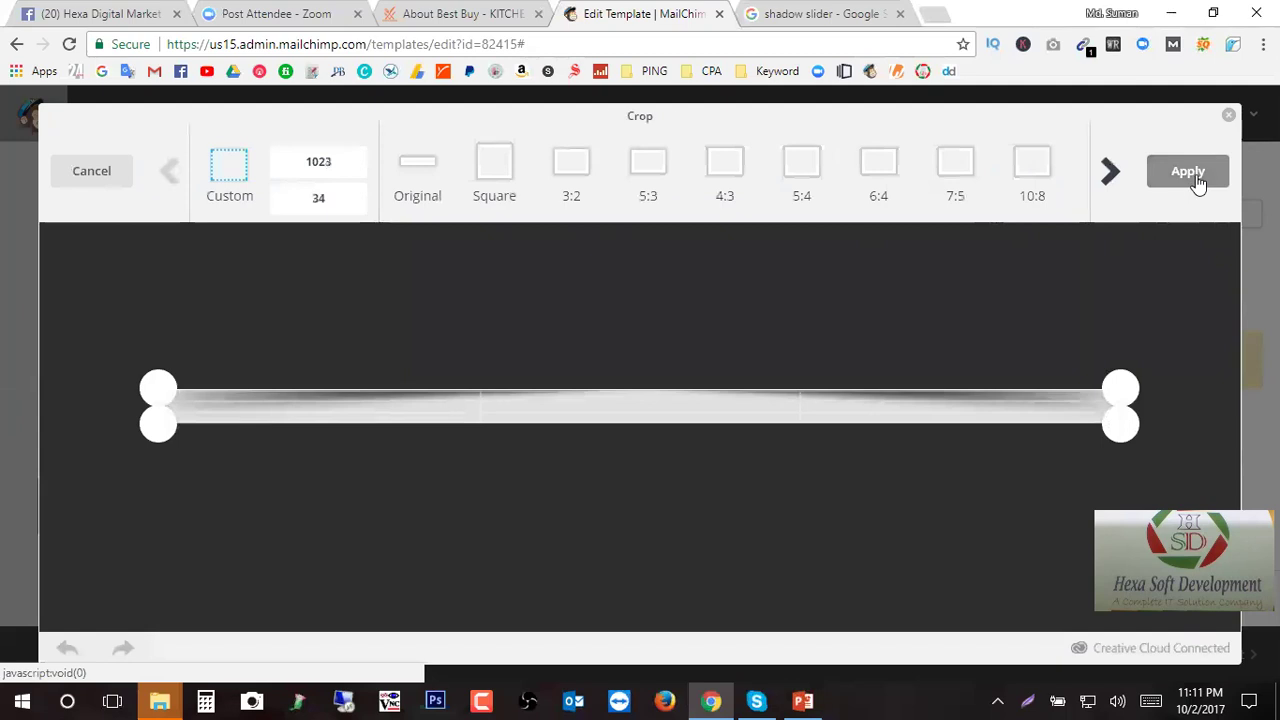
pyautogui.click(1184, 176)
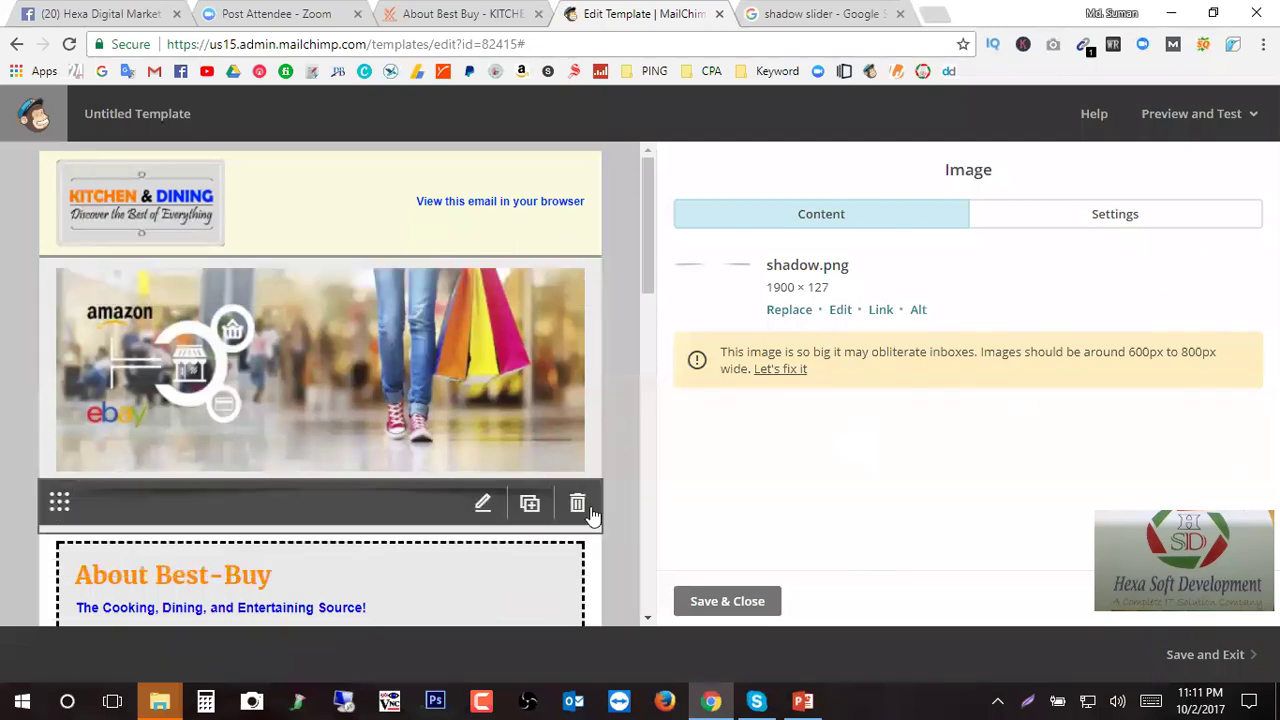
# - Set the shadow image block's margins to Edge to edge
pyautogui.click(1116, 220)
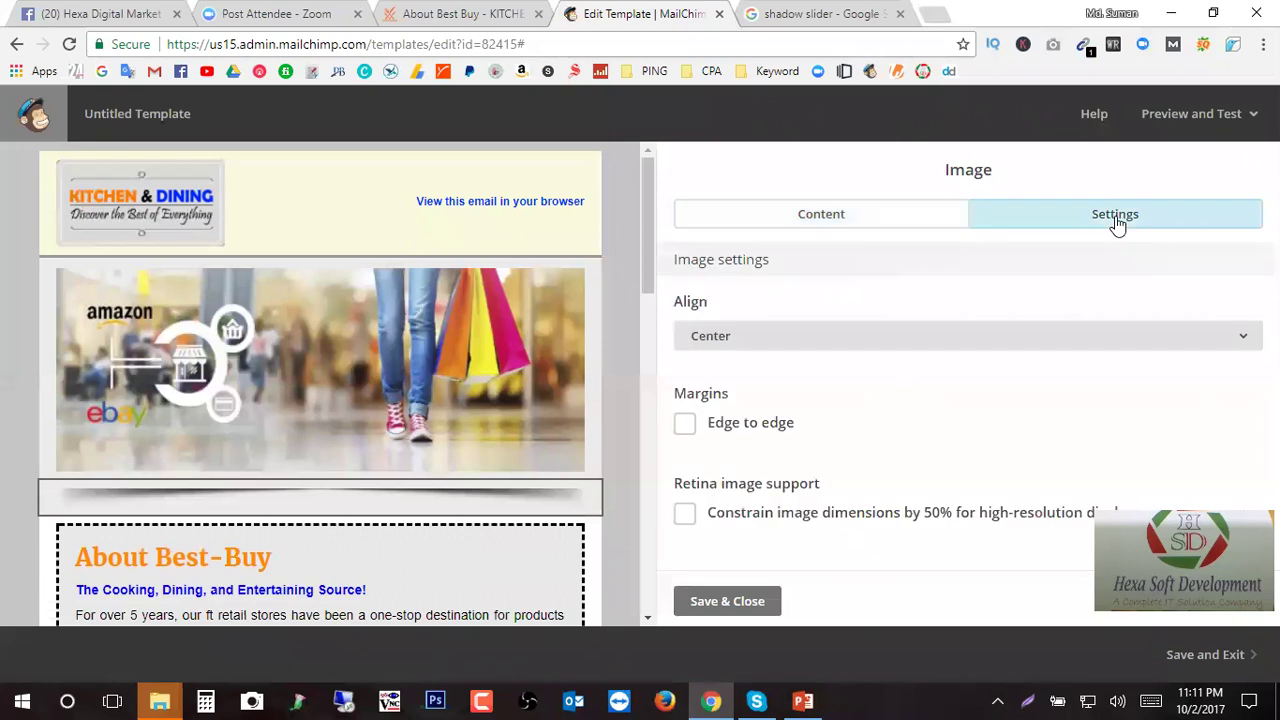
pyautogui.click(685, 425)
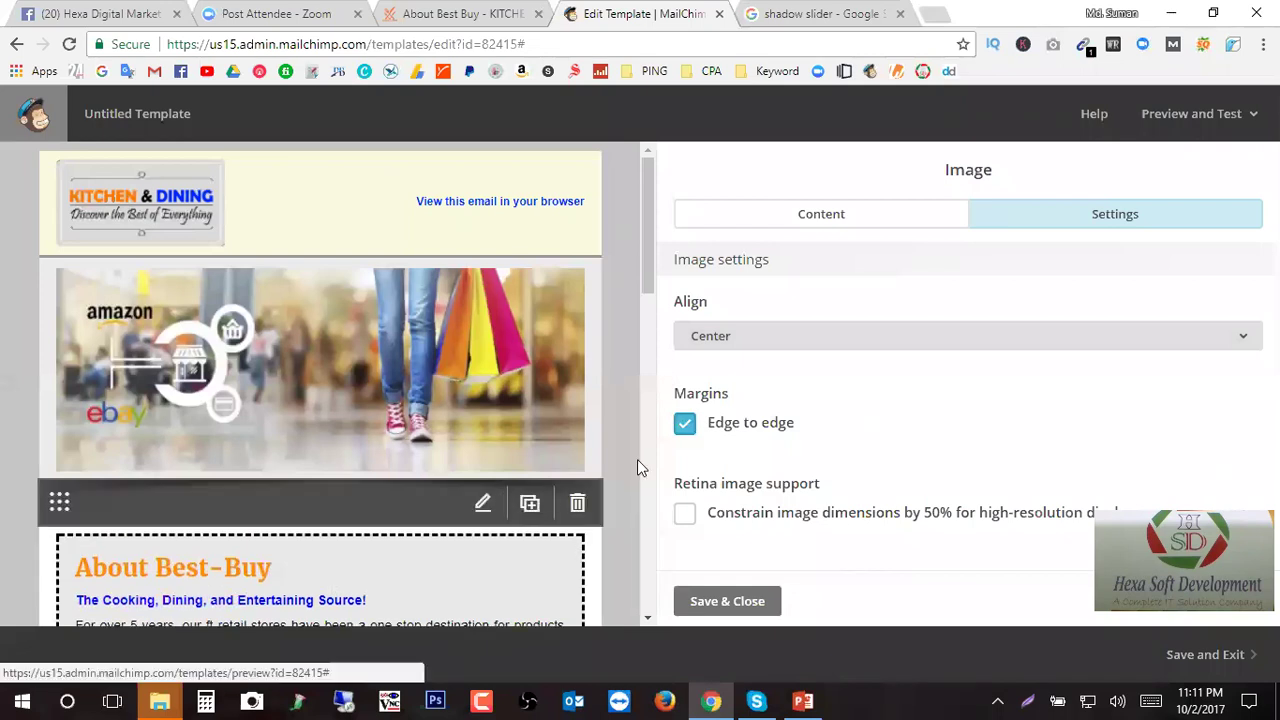
# - Turn off the Edge to edge margins for the shadow image block and save the block
pyautogui.click(685, 424)
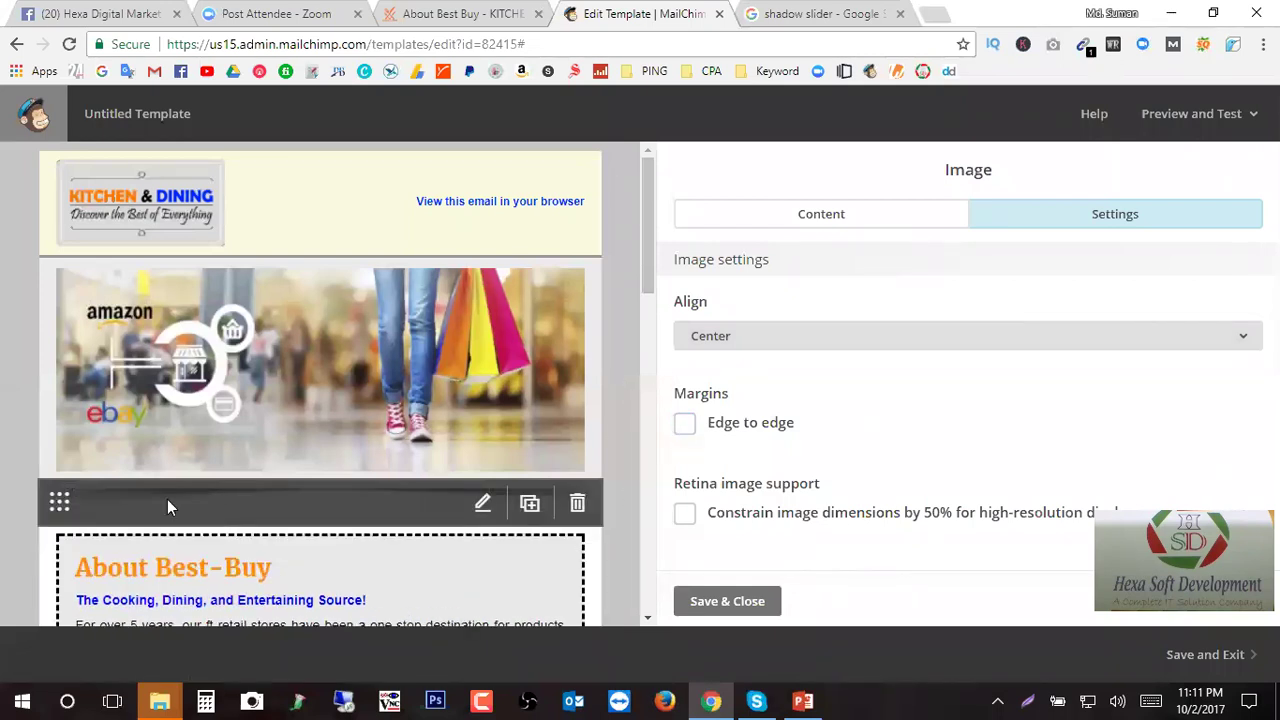
pyautogui.moveTo(334, 495)
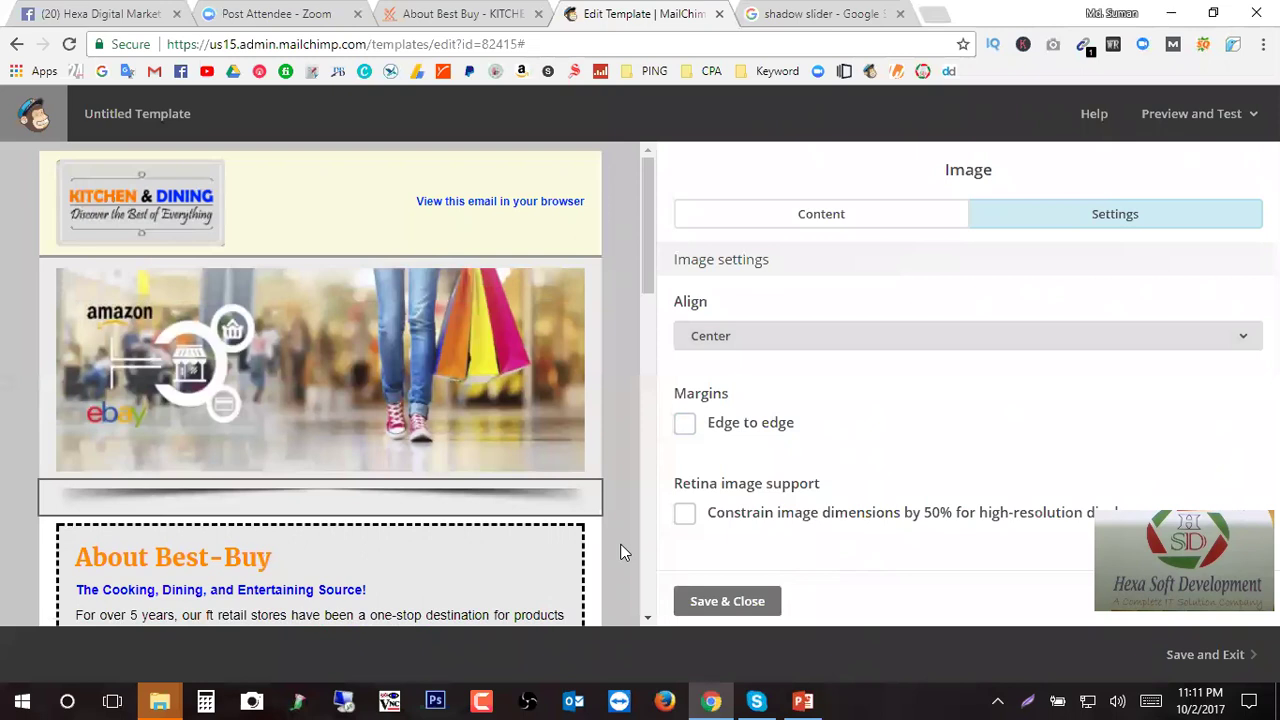
pyautogui.moveTo(530, 535)
pyautogui.click(902, 222)
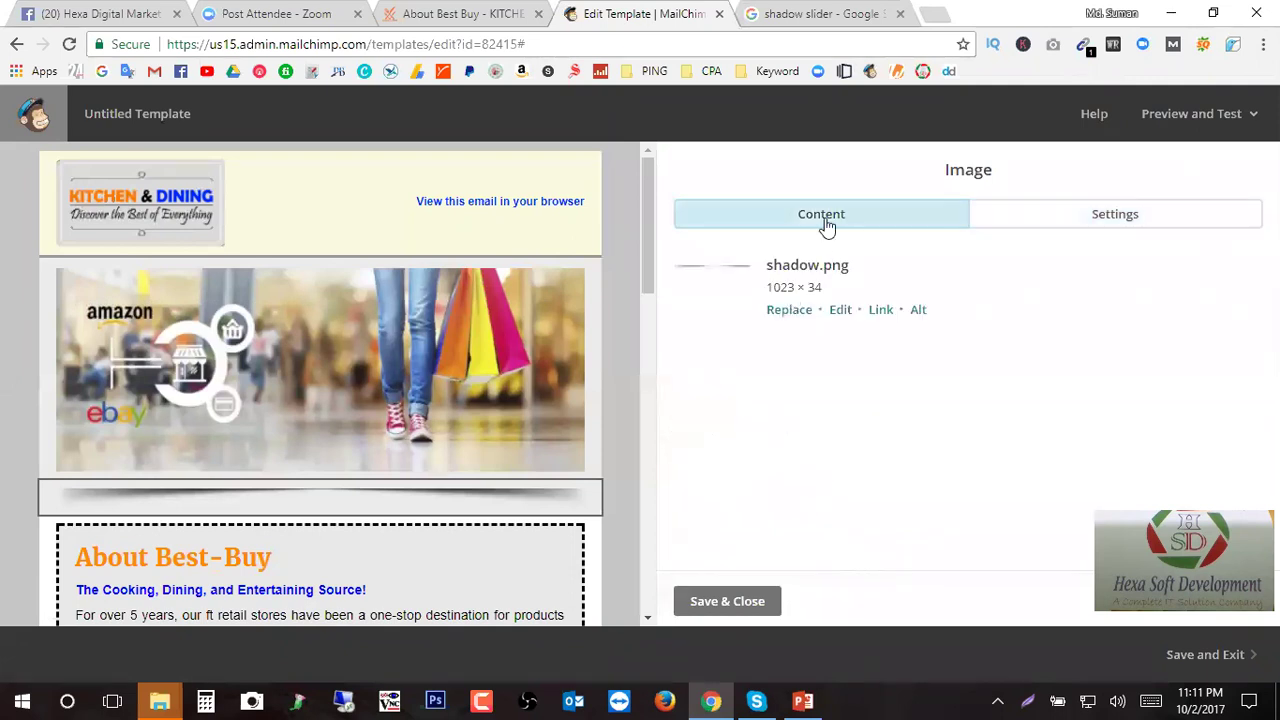
pyautogui.click(735, 595)
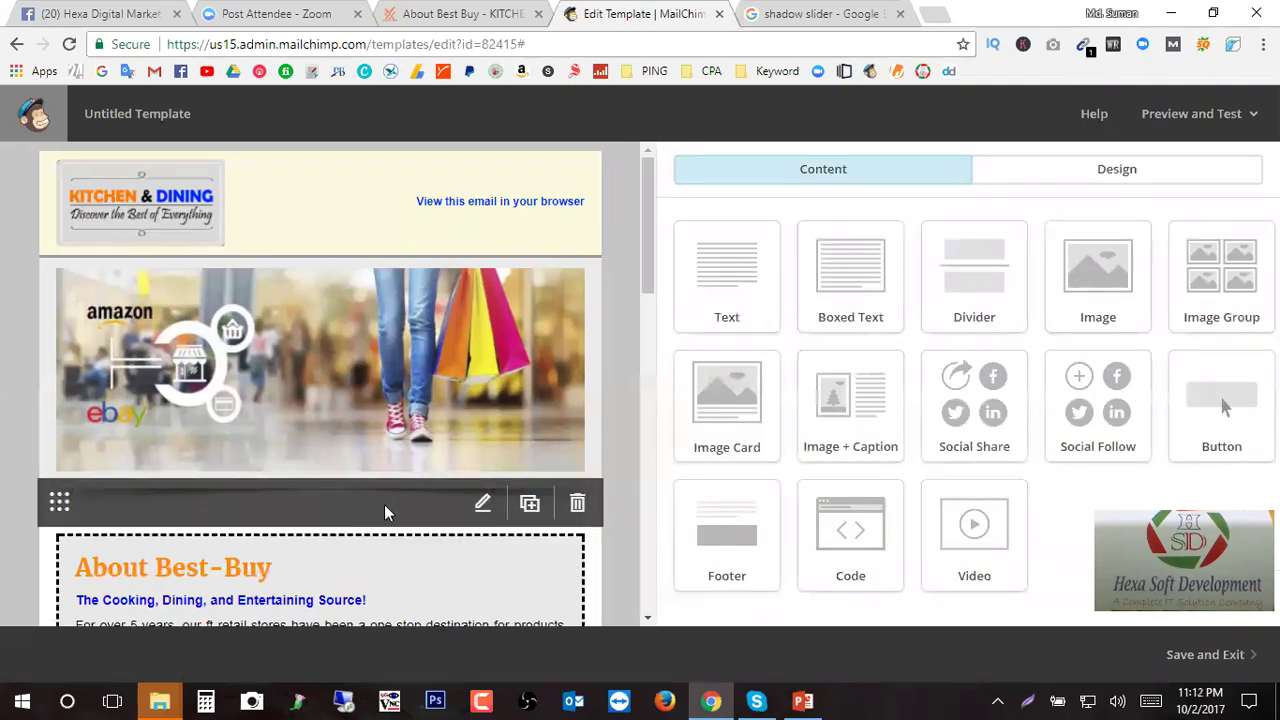
# - Reopen the shadow image block, turn its Edge to edge margins back on and save the block
pyautogui.click(484, 505)
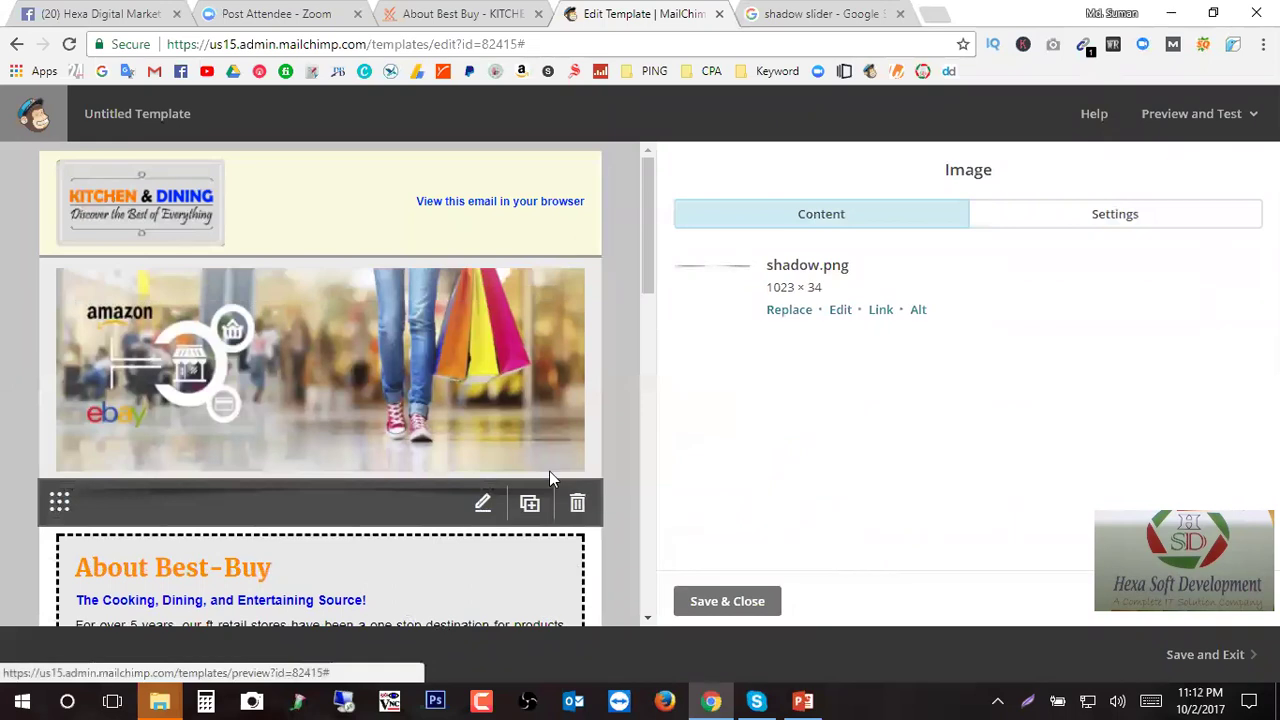
pyautogui.click(1114, 218)
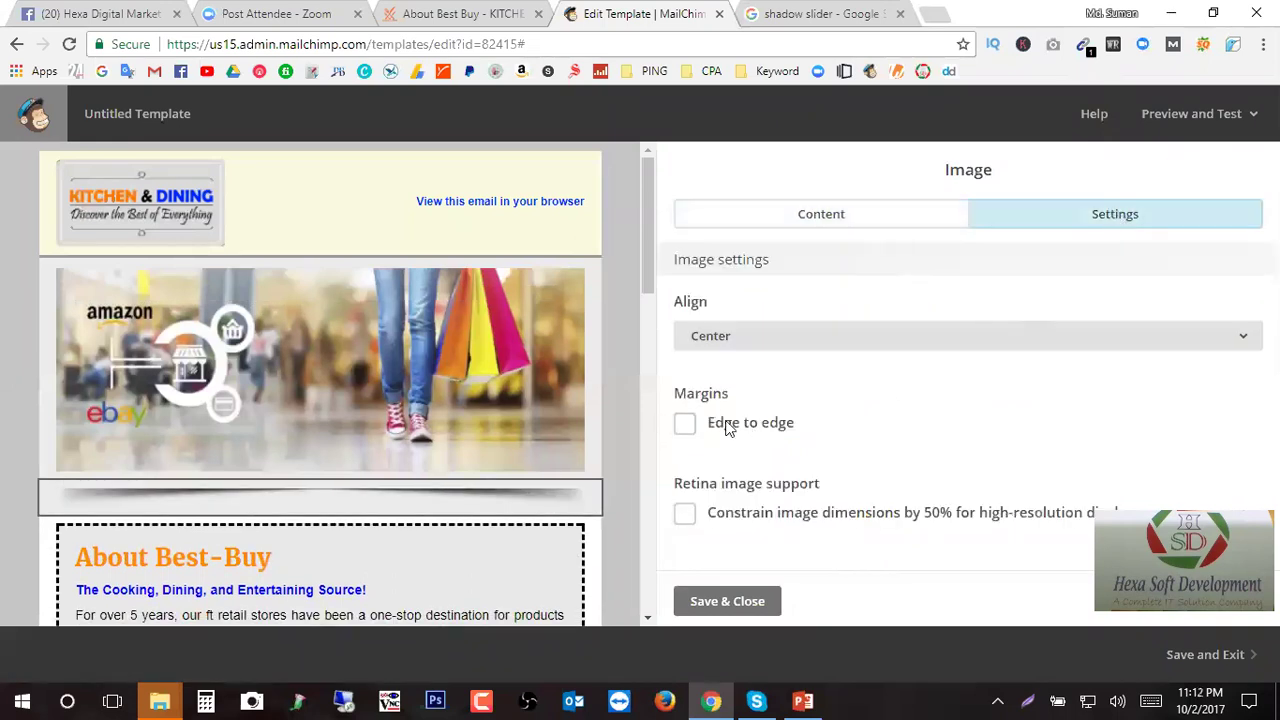
pyautogui.click(682, 427)
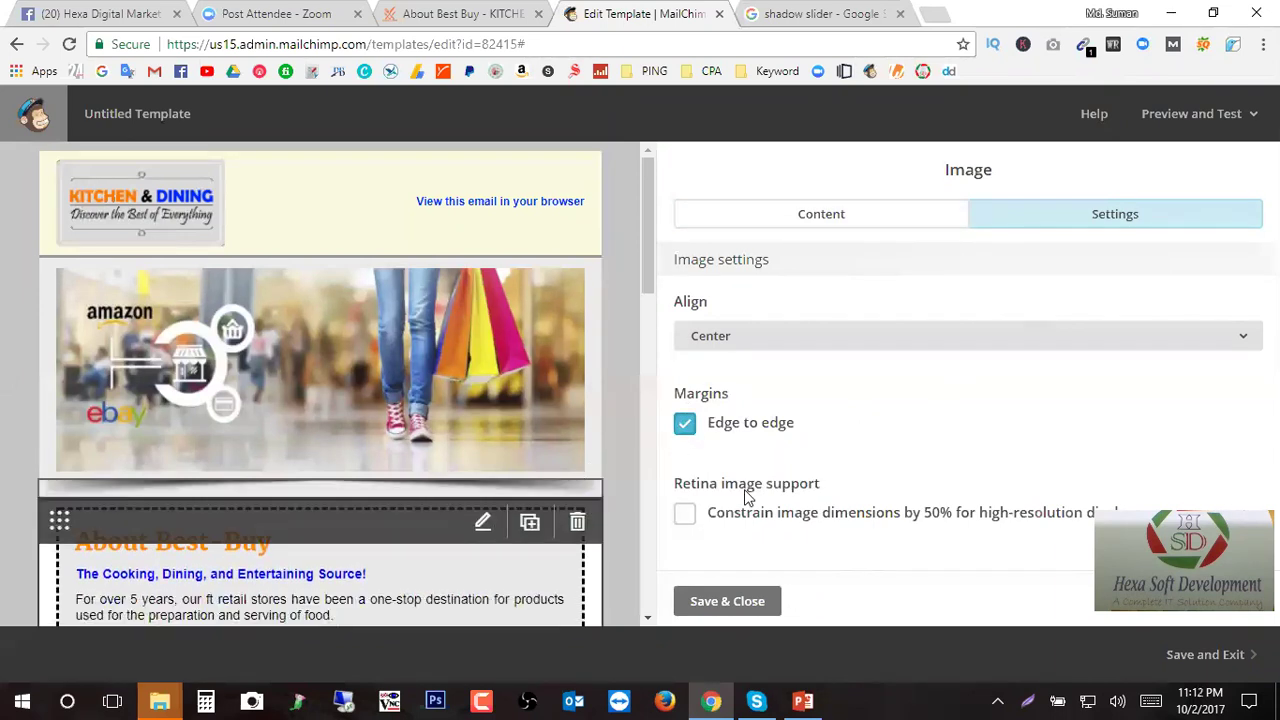
pyautogui.scroll(-1, 636, 433)
pyautogui.click(734, 601)
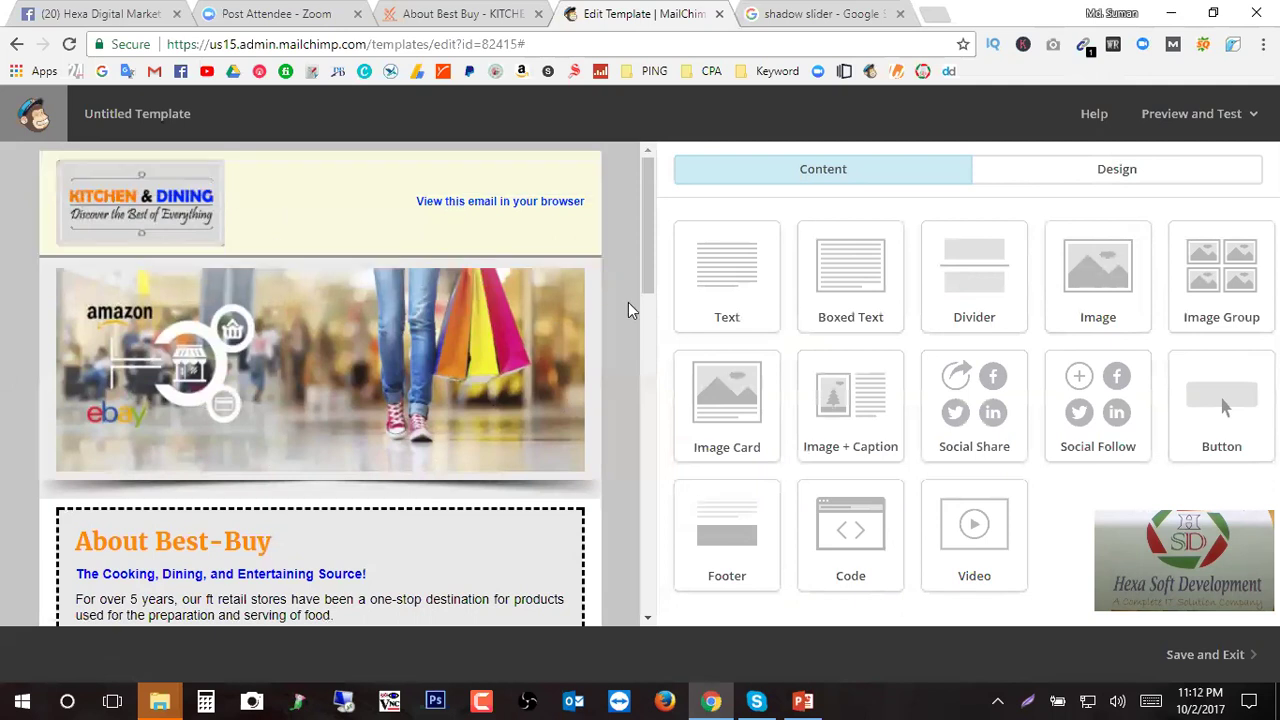
# - Review the template's header, banner, shadow divider and About Best-Buy section
pyautogui.scroll(-4, 400, 457)
pyautogui.scroll(4, 617, 370)
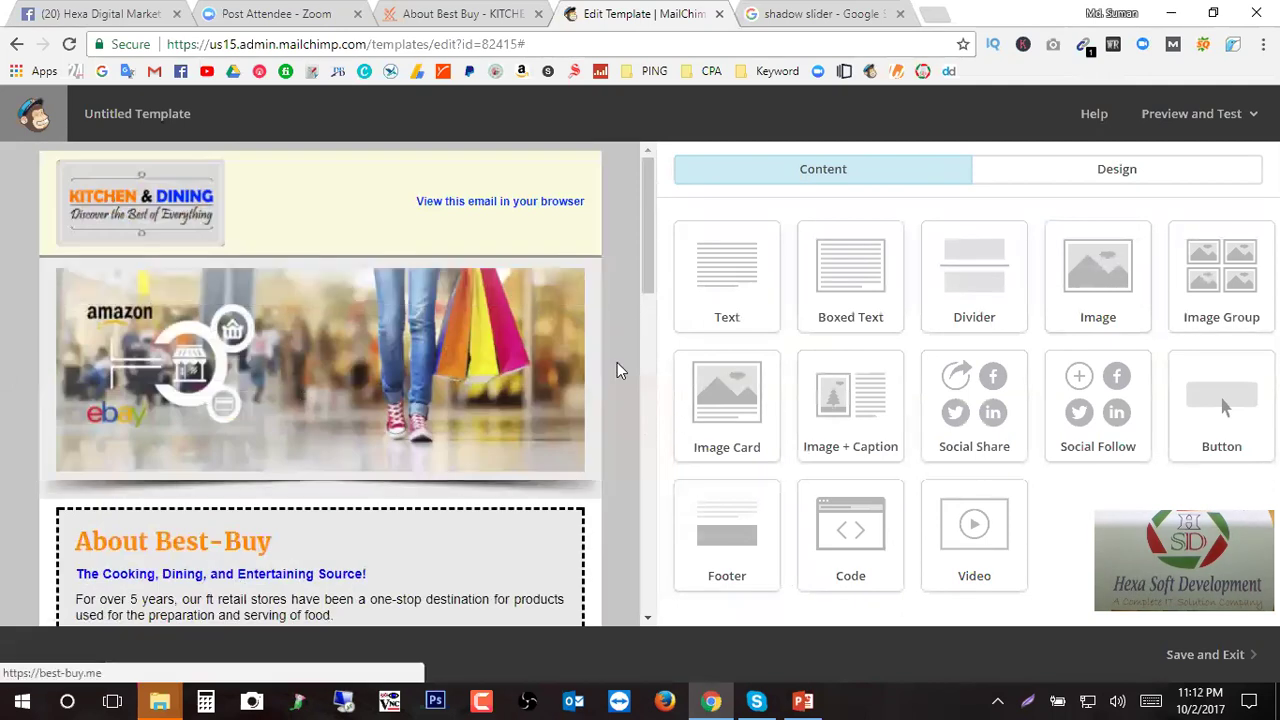
pyautogui.scroll(-3, 613, 381)
pyautogui.scroll(3, 613, 381)
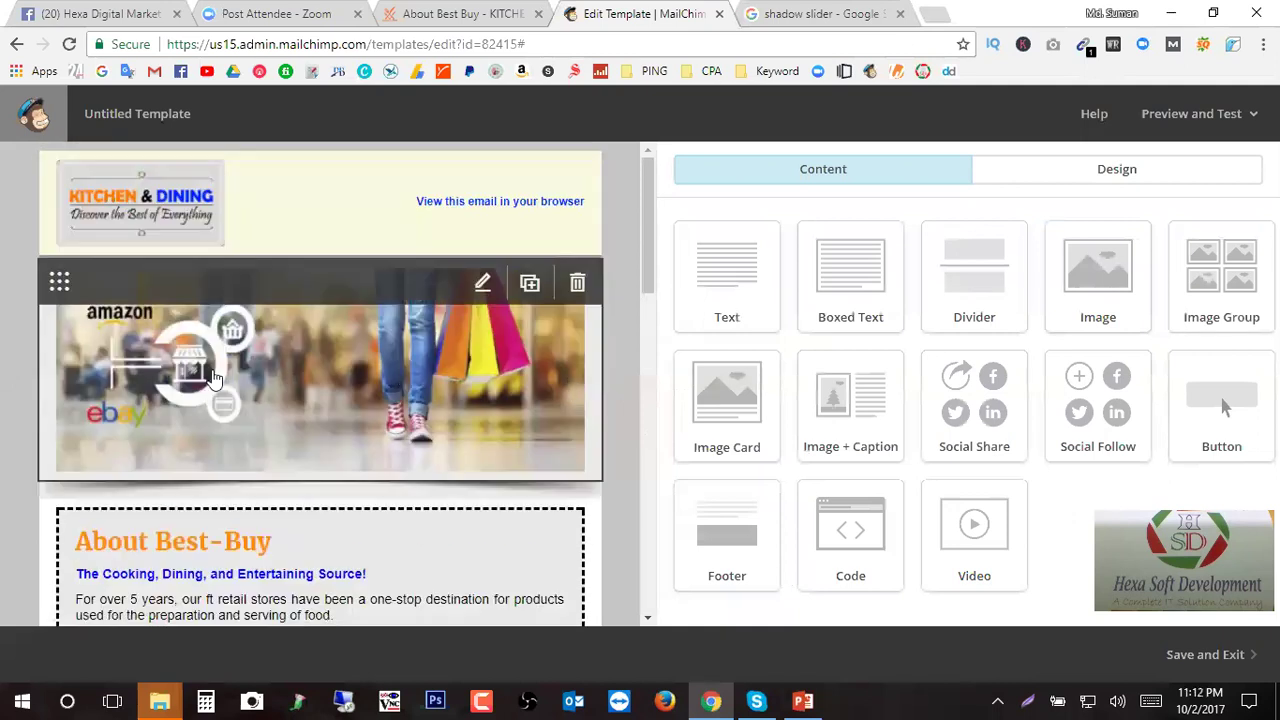
pyautogui.scroll(-1, 469, 411)
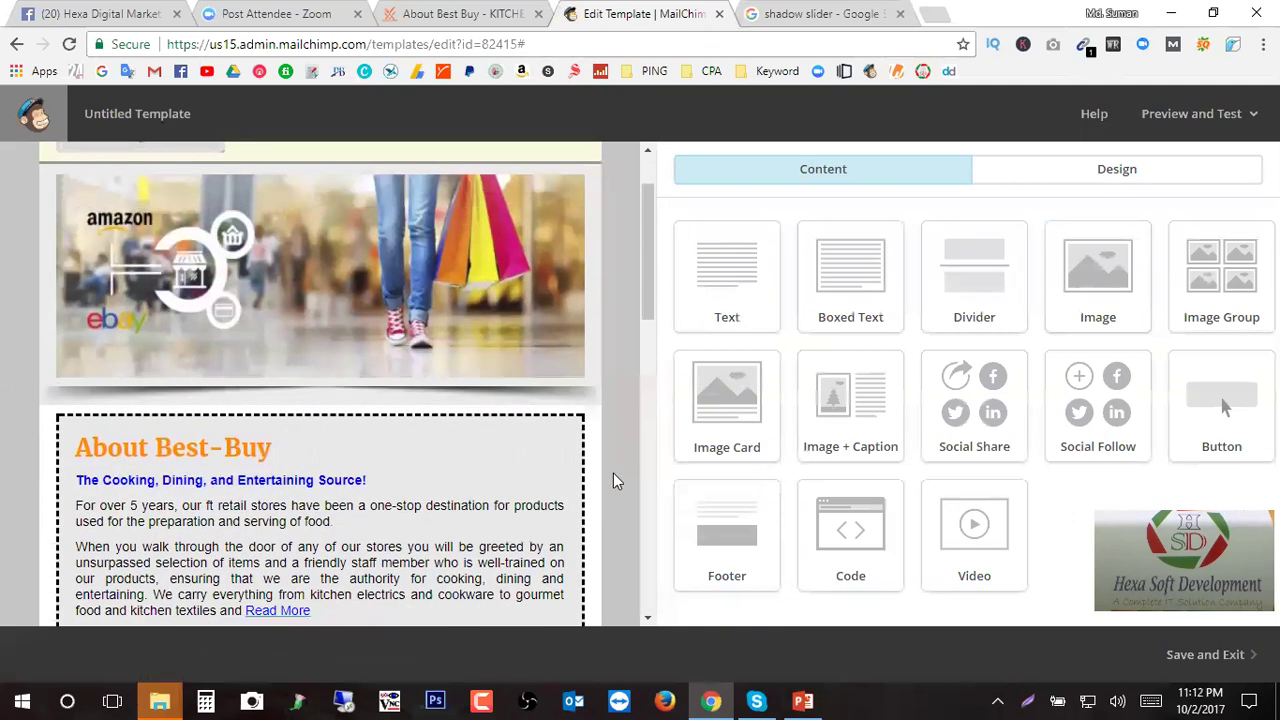
pyautogui.scroll(-2, 613, 481)
pyautogui.scroll(3, 465, 487)
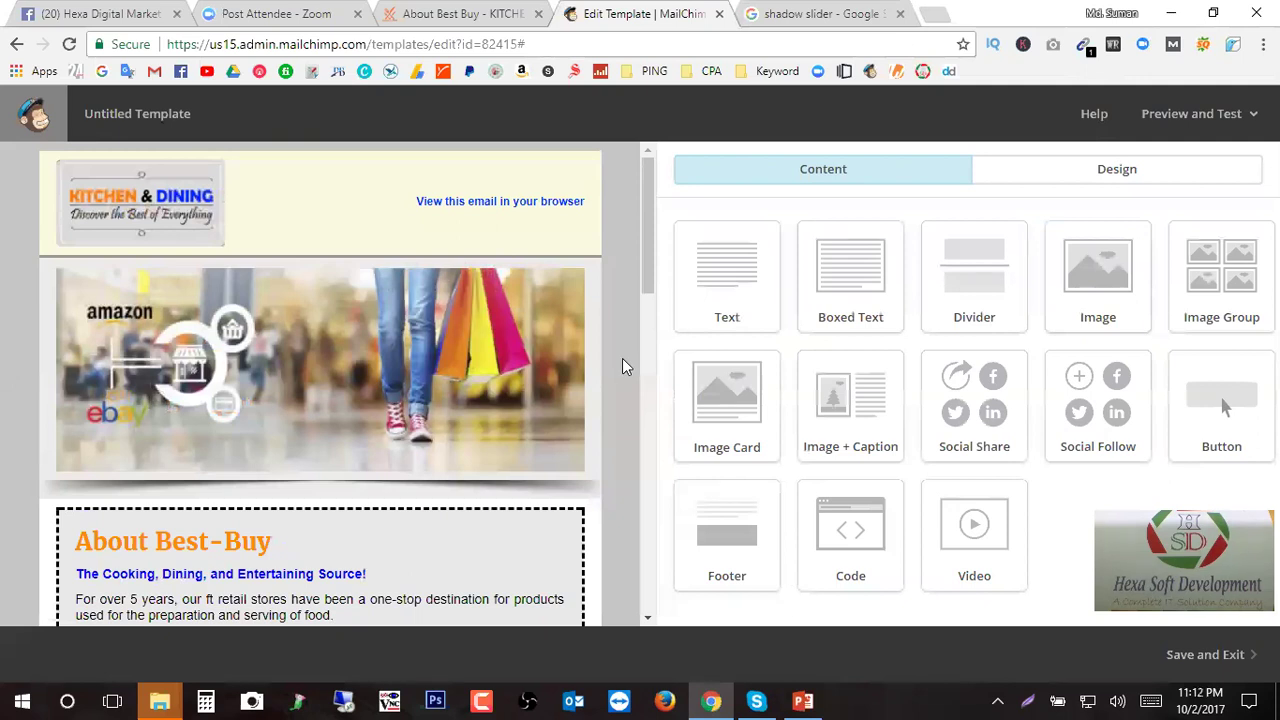
pyautogui.scroll(-3, 622, 380)
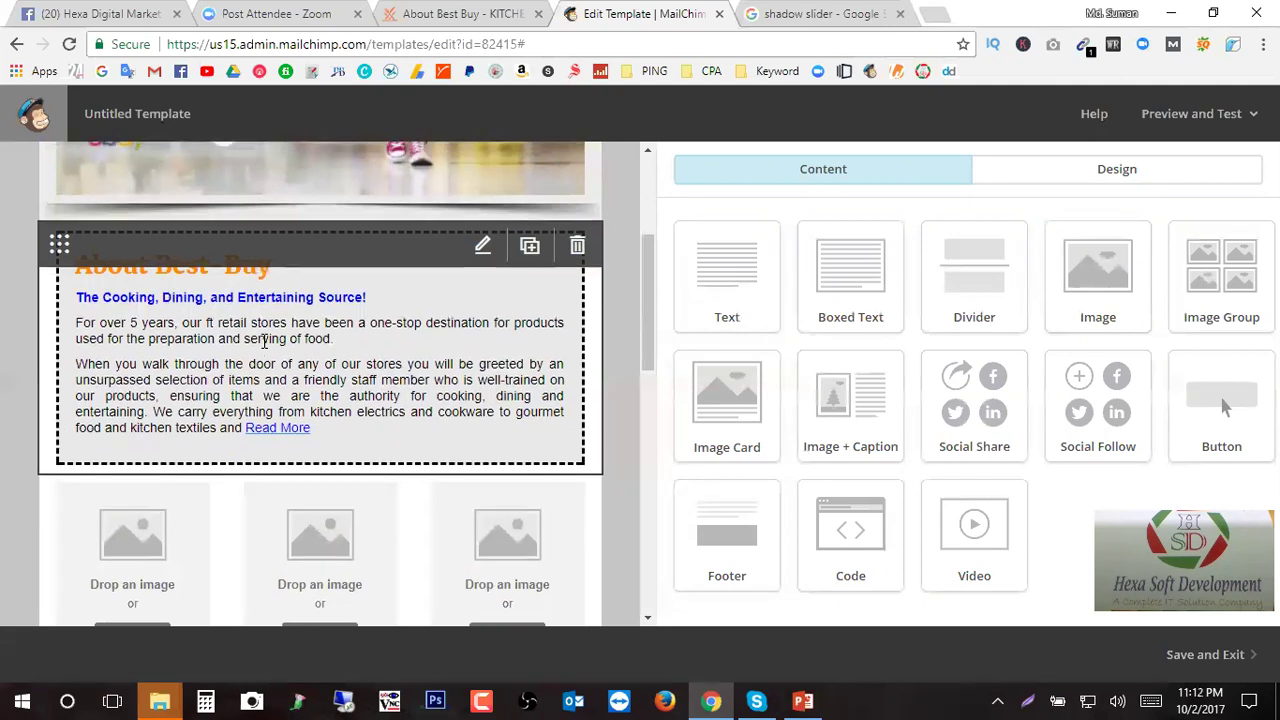
pyautogui.scroll(2, 263, 352)
pyautogui.scroll(-2, 263, 352)
pyautogui.scroll(1, 342, 295)
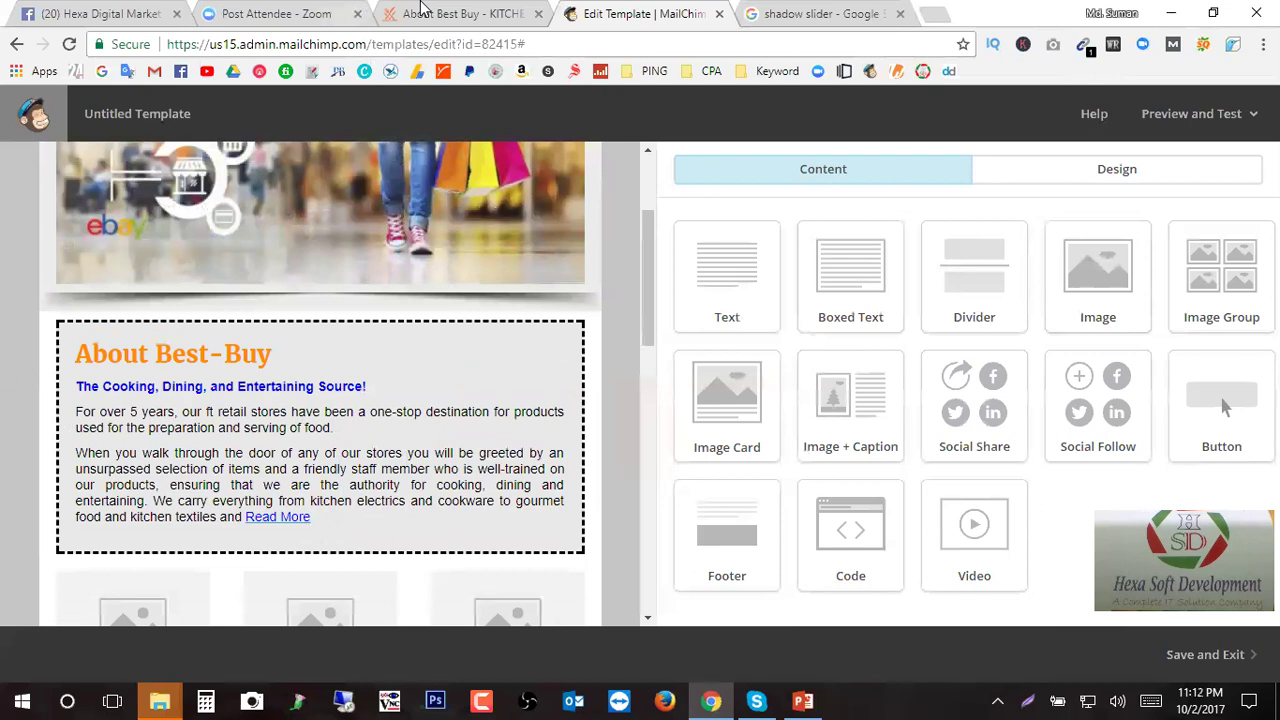
pyautogui.click(460, 13)
pyautogui.click(640, 13)
pyautogui.scroll(1, 512, 456)
pyautogui.scroll(-2, 450, 456)
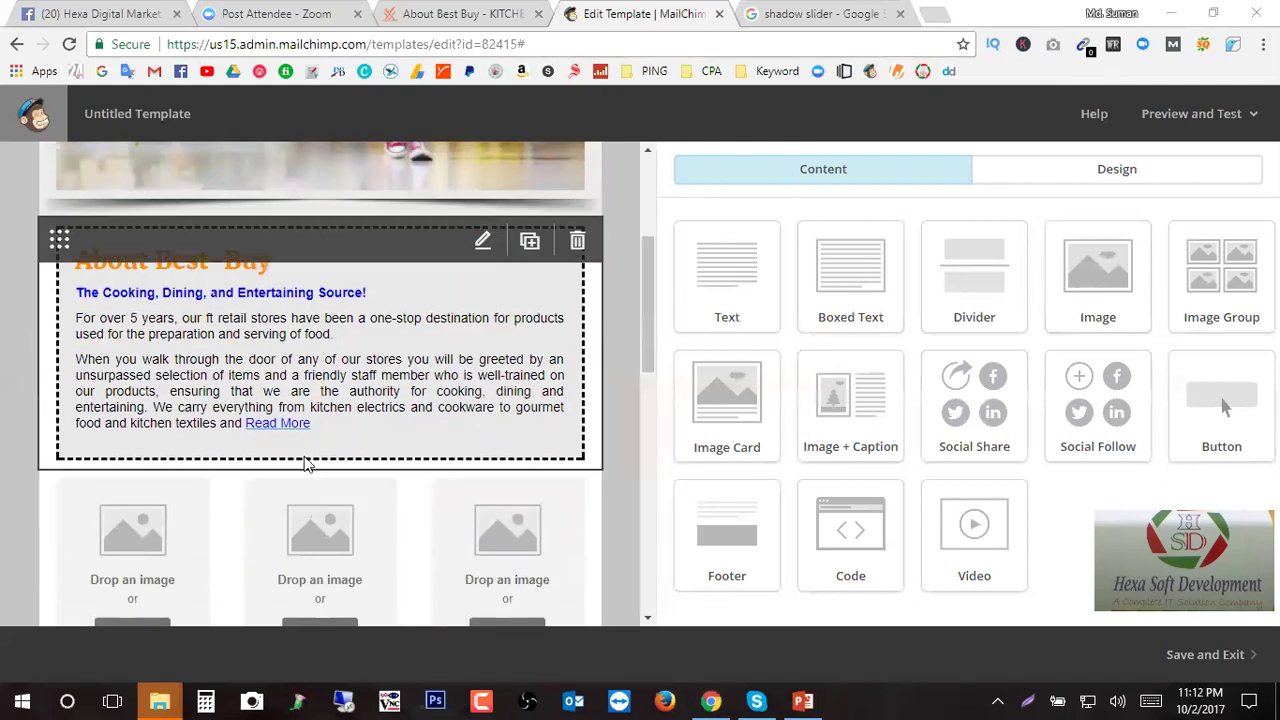
pyautogui.scroll(3, 304, 456)
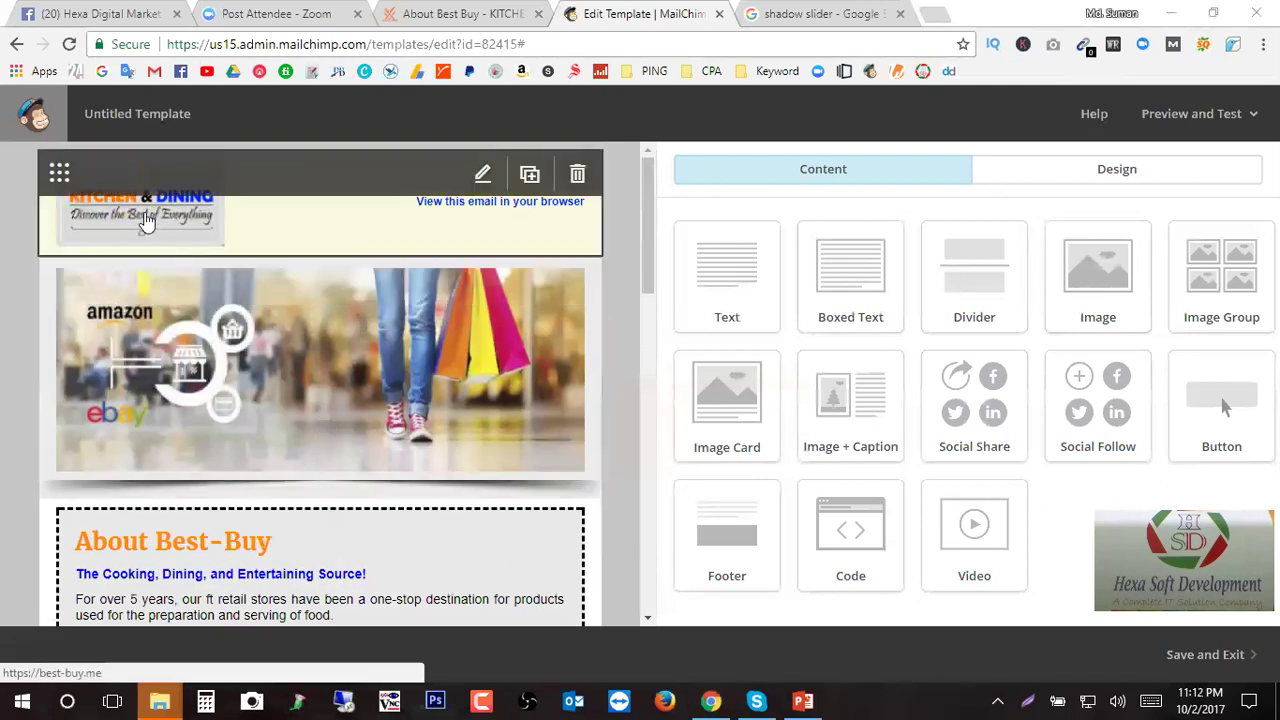
pyautogui.scroll(-3, 168, 228)
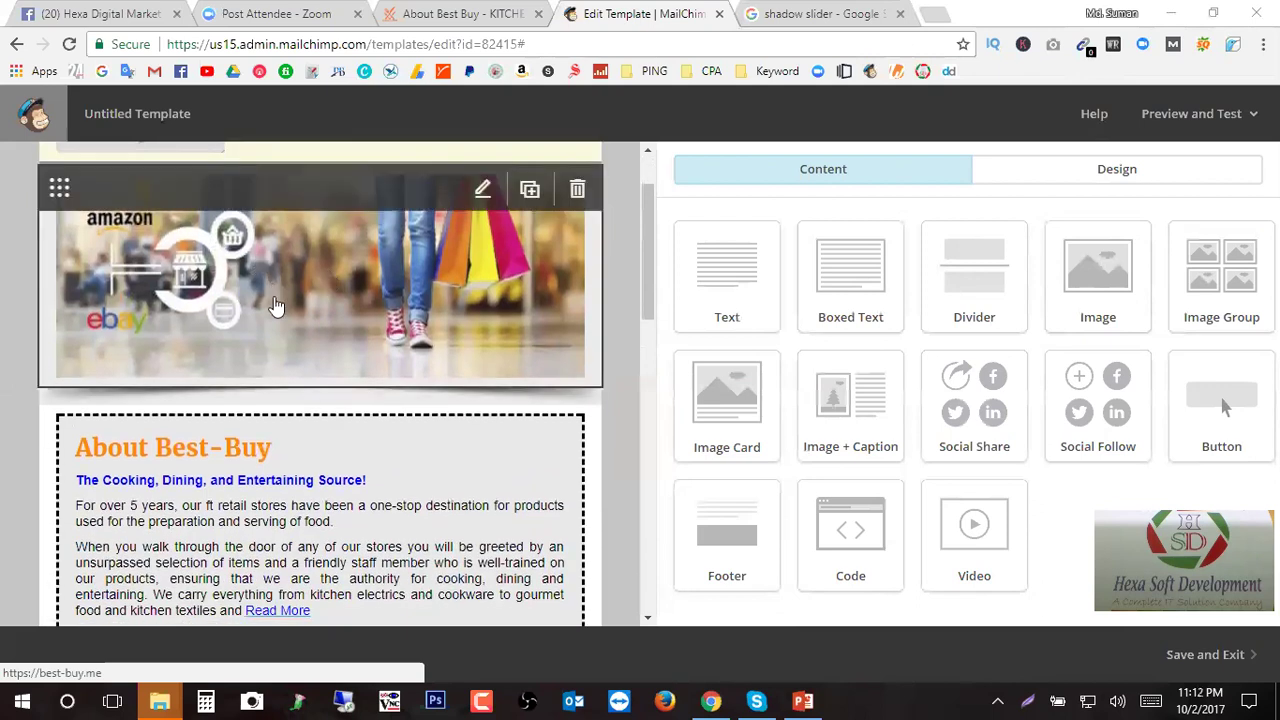
pyautogui.scroll(-5, 270, 430)
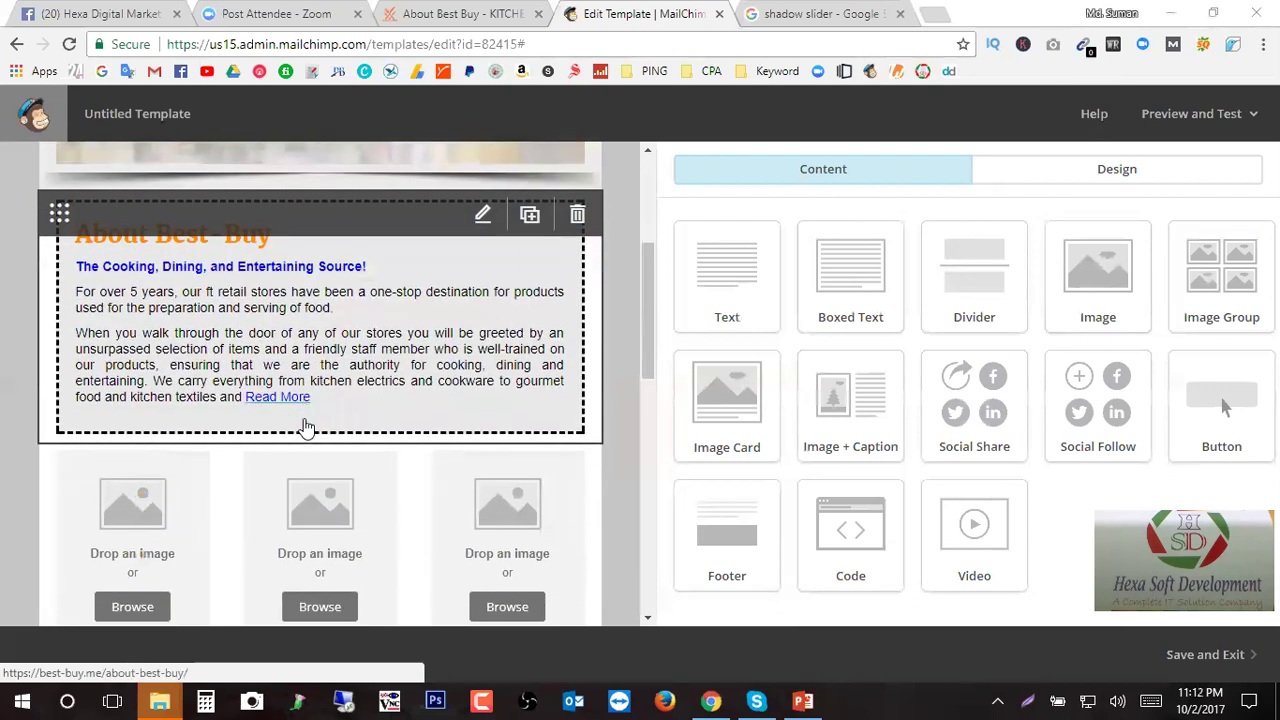
pyautogui.scroll(8, 335, 468)
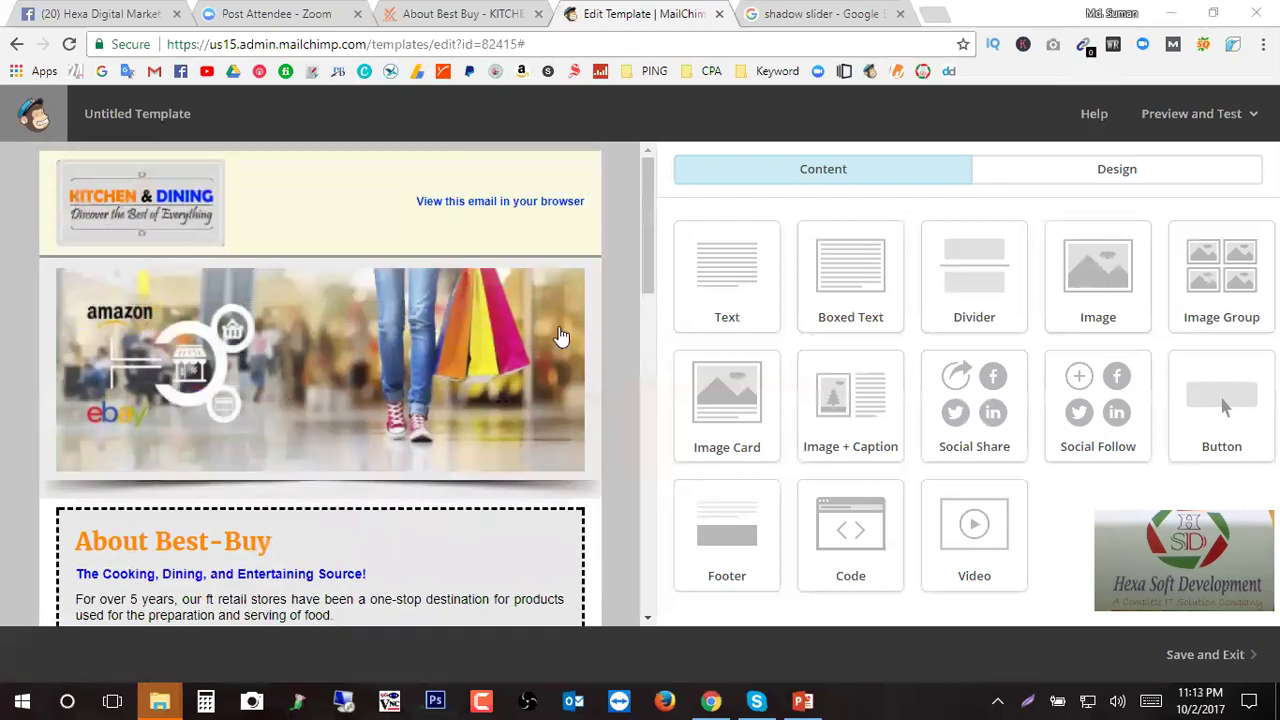
pyautogui.scroll(-3, 400, 320)
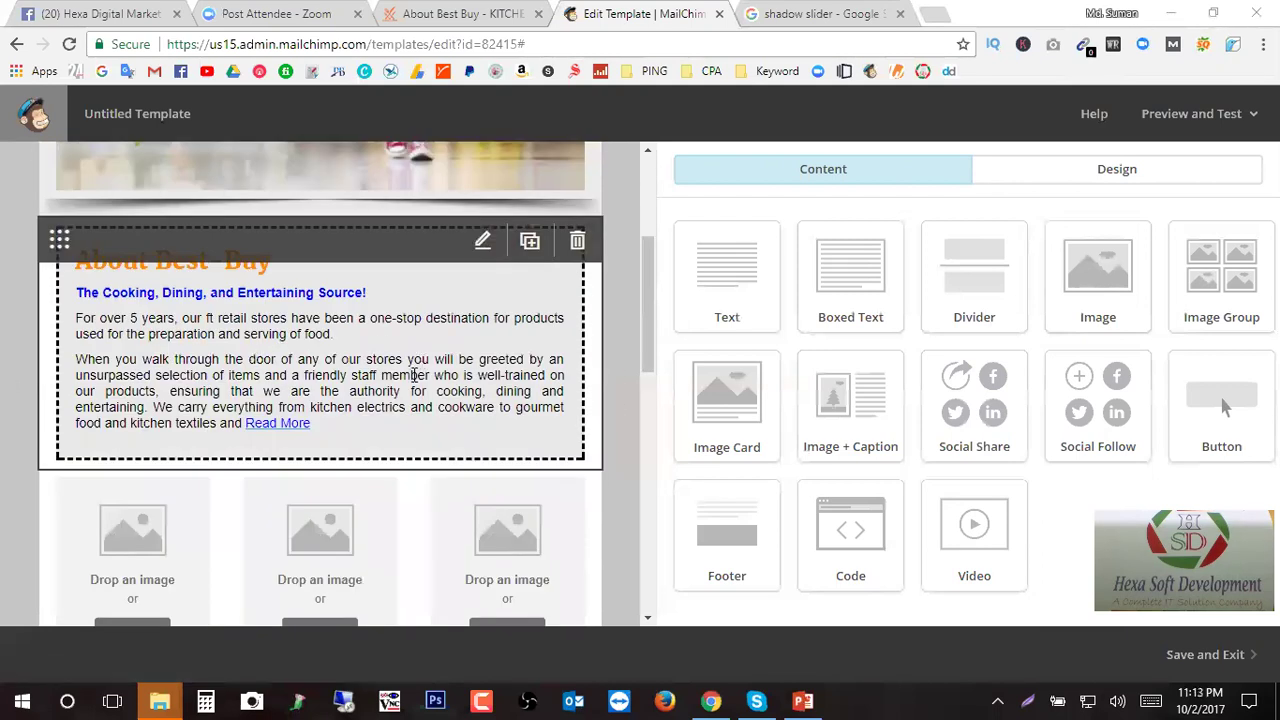
# - Review the whole template layout, including the three product placeholders, Buy Now buttons, social icons and footer
pyautogui.scroll(-3, 448, 380)
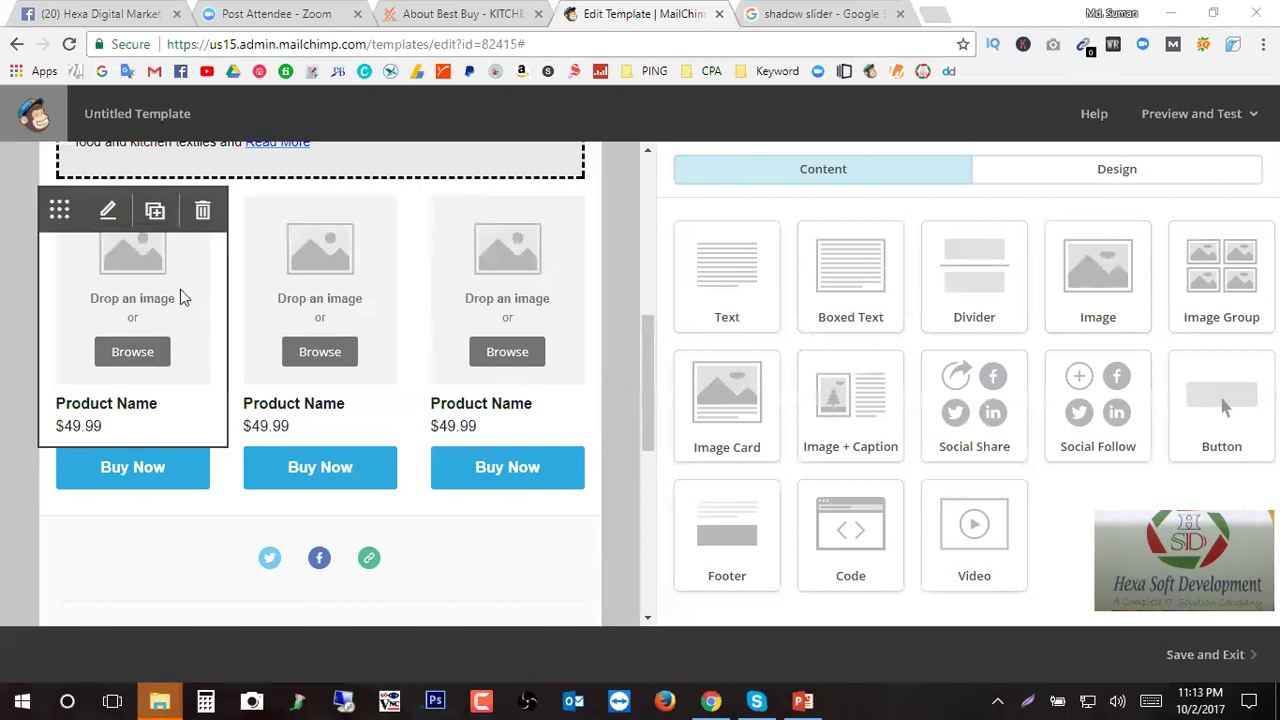
pyautogui.scroll(-2, 596, 375)
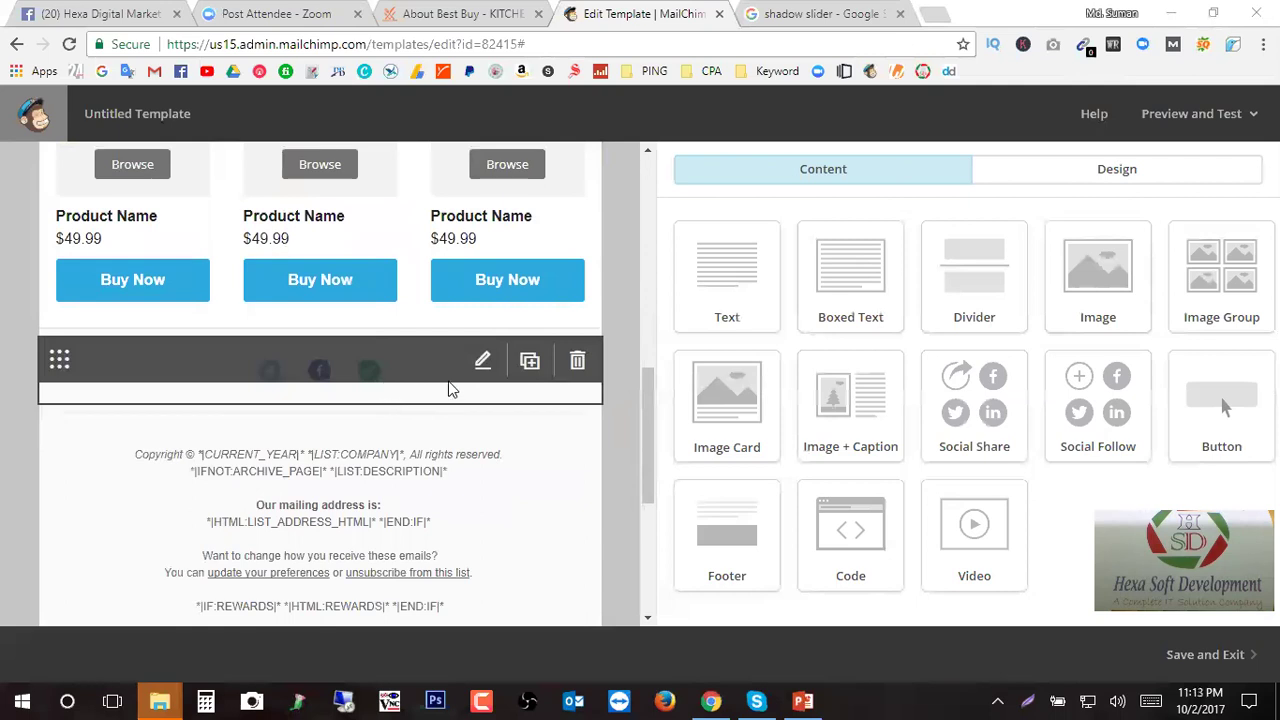
pyautogui.scroll(10, 448, 385)
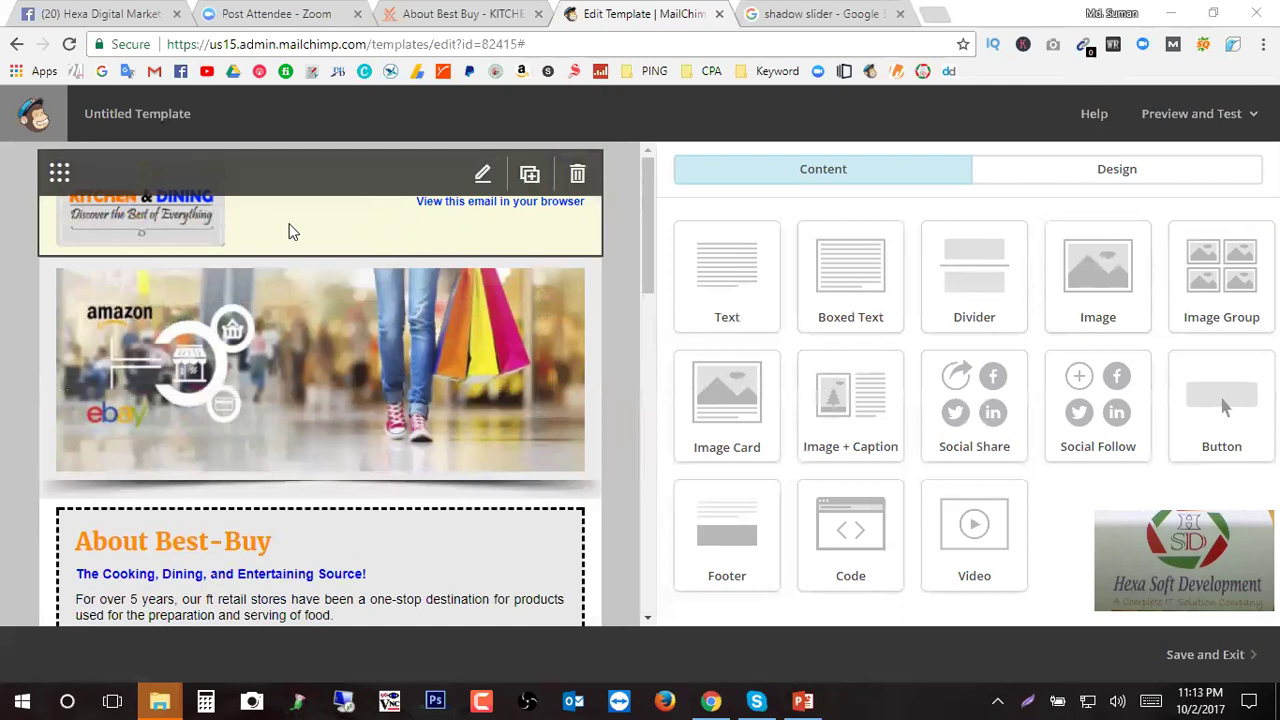
pyautogui.scroll(-1, 221, 417)
pyautogui.scroll(-3, 221, 417)
pyautogui.scroll(3, 286, 480)
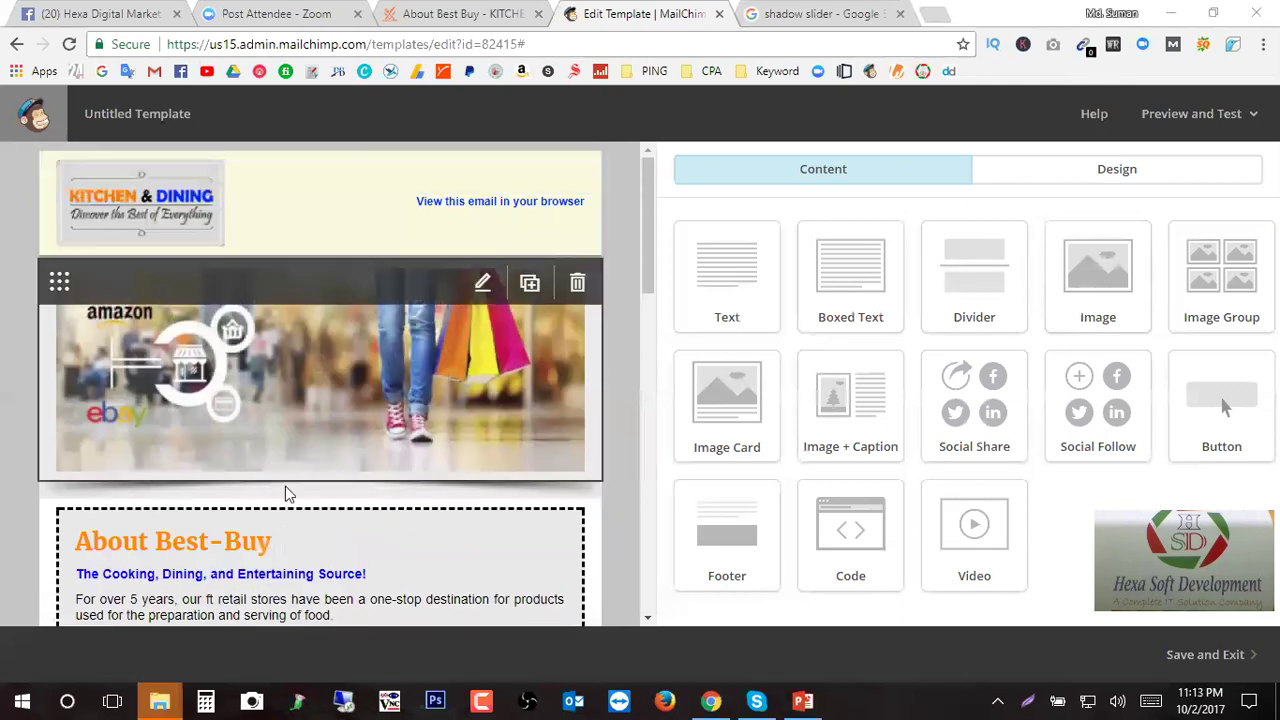
pyautogui.scroll(-3, 400, 475)
pyautogui.scroll(-5, 496, 398)
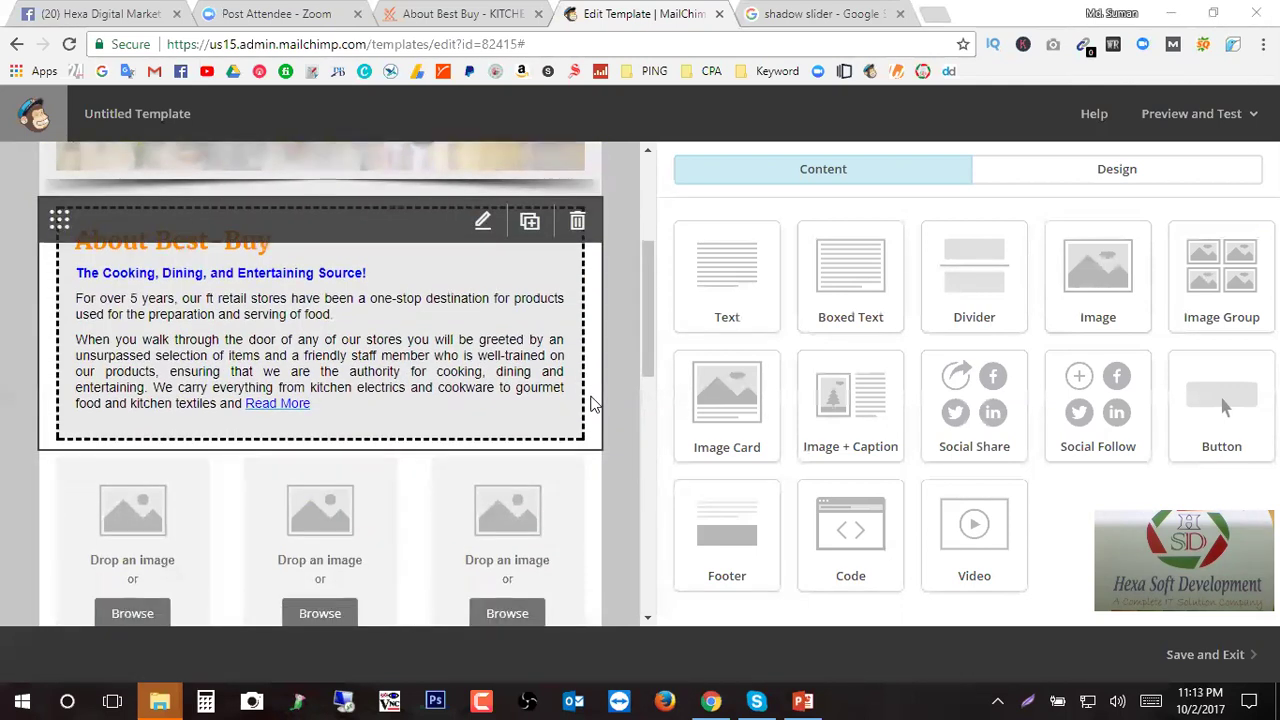
pyautogui.scroll(-2, 380, 340)
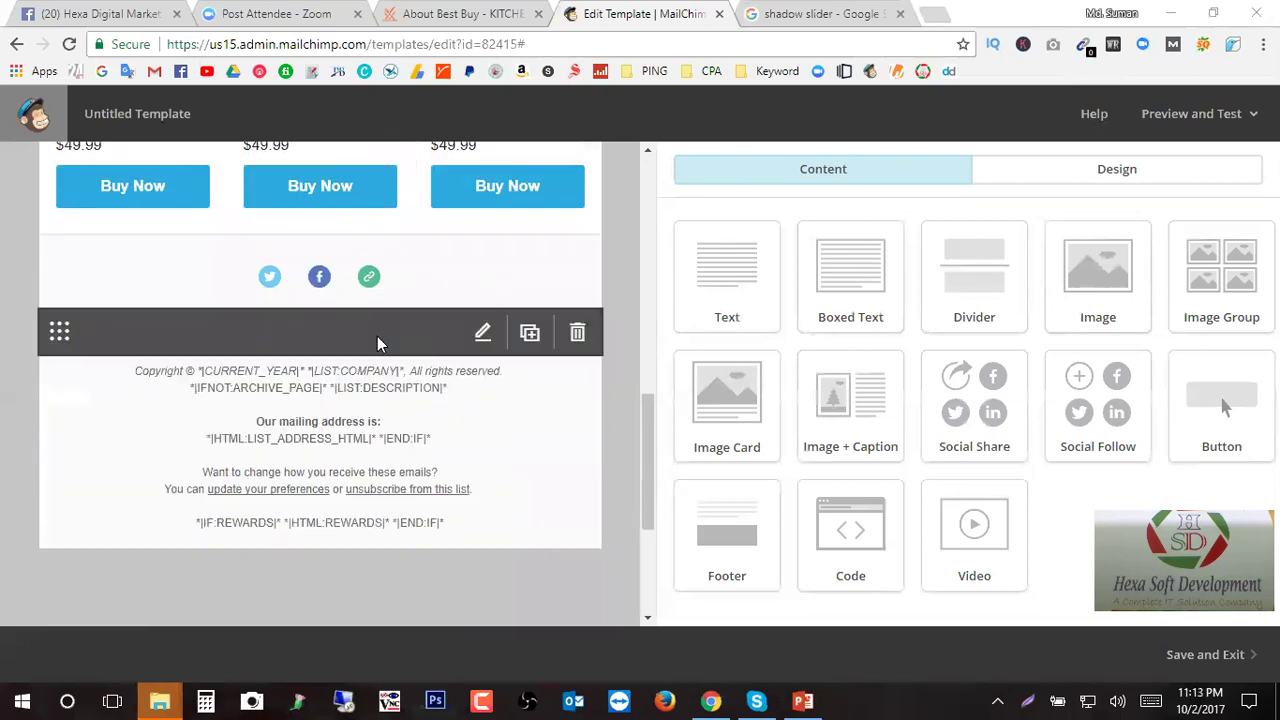
pyautogui.scroll(7, 391, 423)
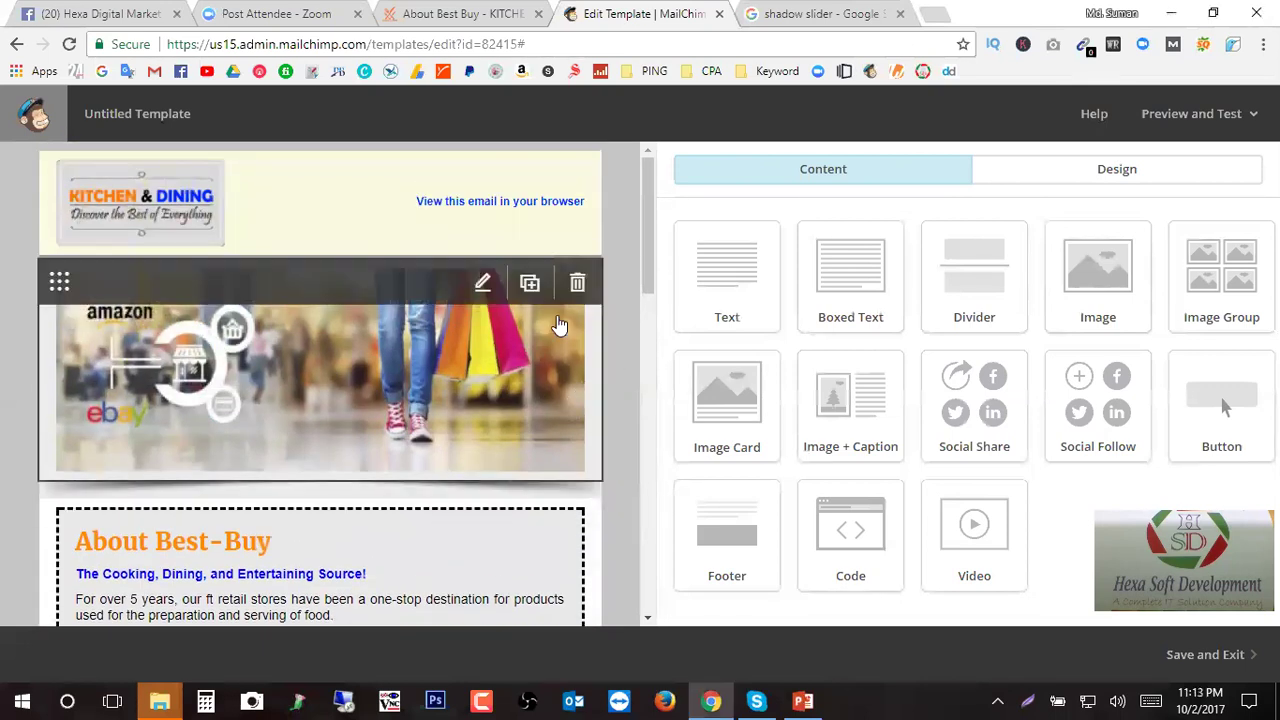
pyautogui.scroll(-6, 377, 430)
pyautogui.scroll(2, 377, 431)
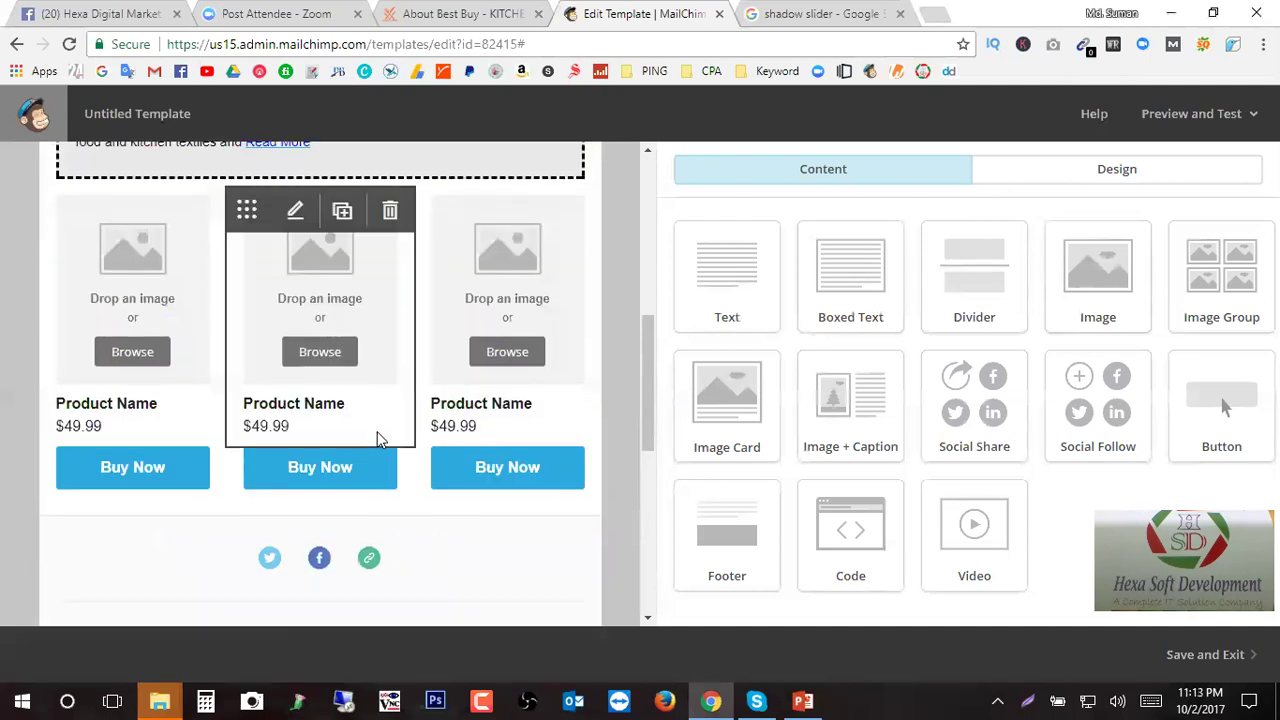
pyautogui.scroll(-5, 523, 461)
pyautogui.scroll(4, 594, 386)
pyautogui.scroll(3, 620, 418)
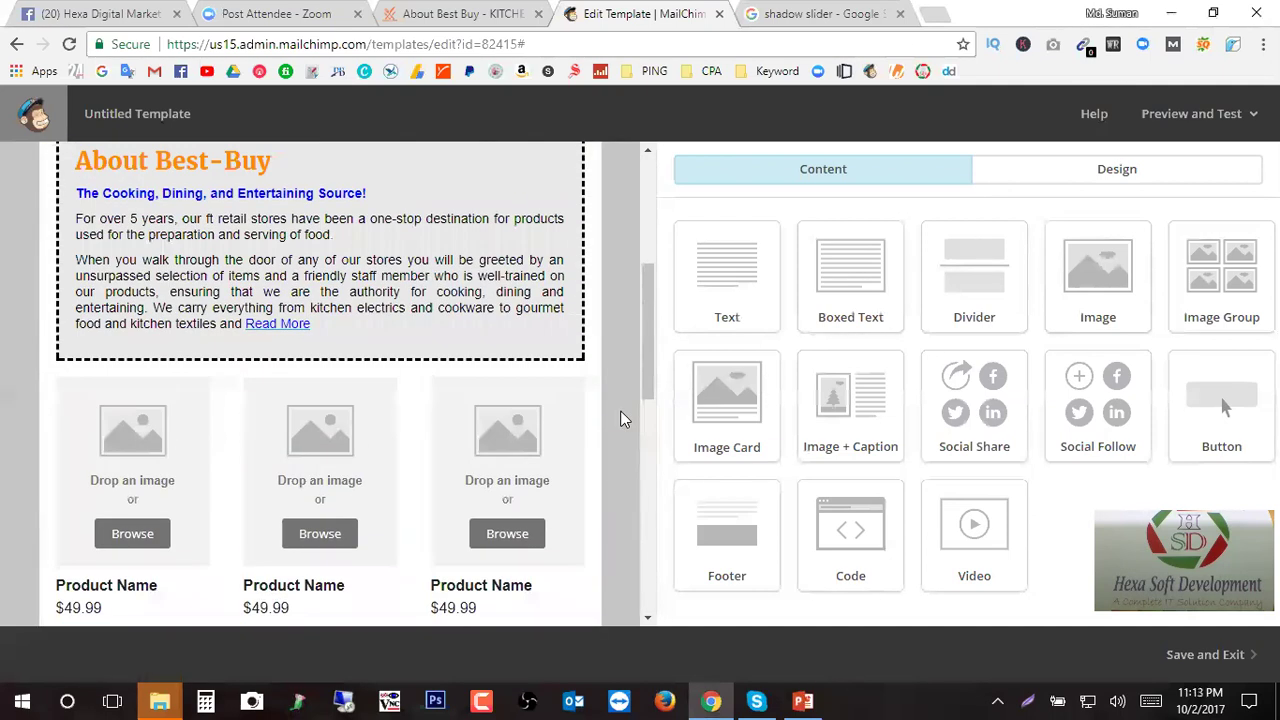
pyautogui.scroll(4, 620, 418)
pyautogui.scroll(-1, 638, 398)
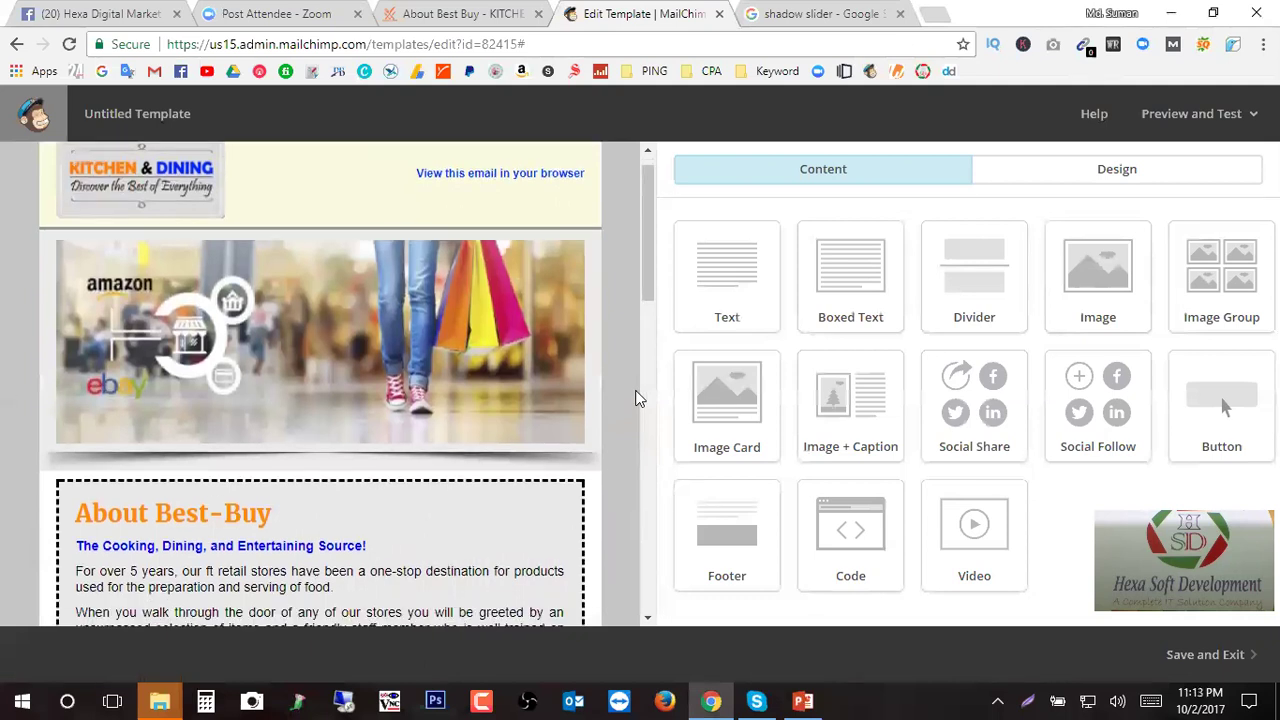
pyautogui.scroll(1, 638, 398)
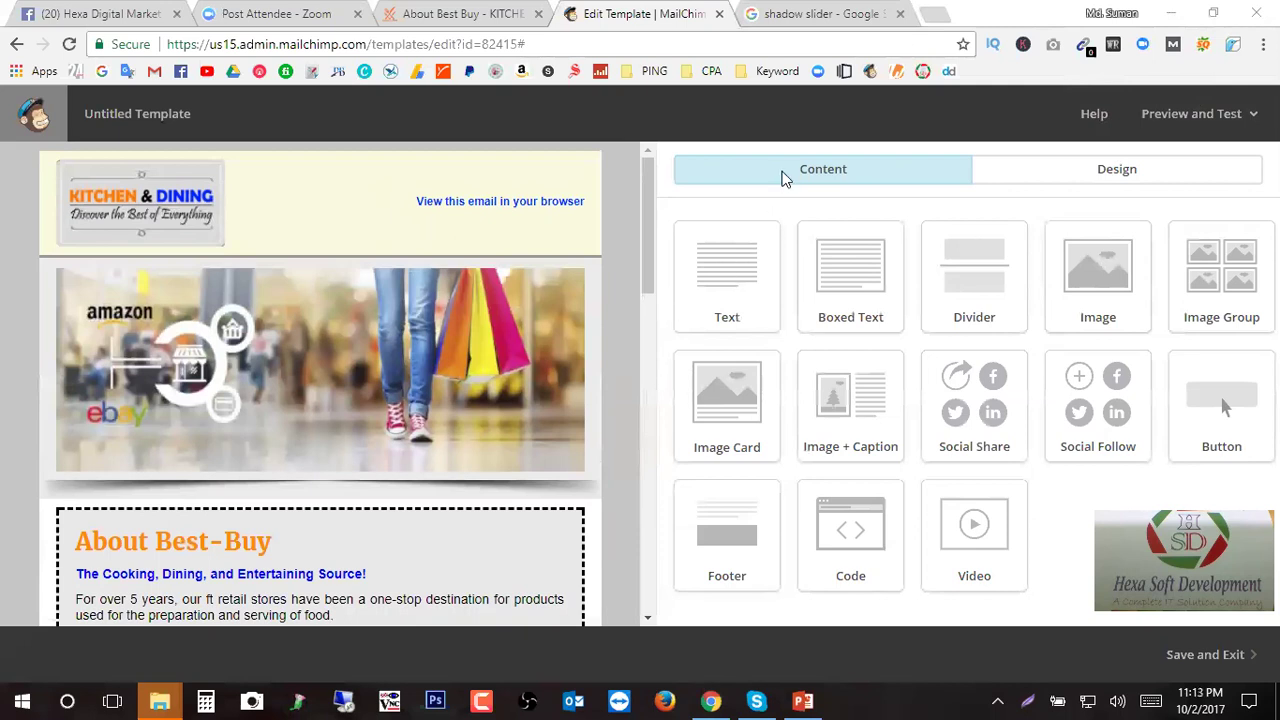
pyautogui.scroll(-4, 611, 375)
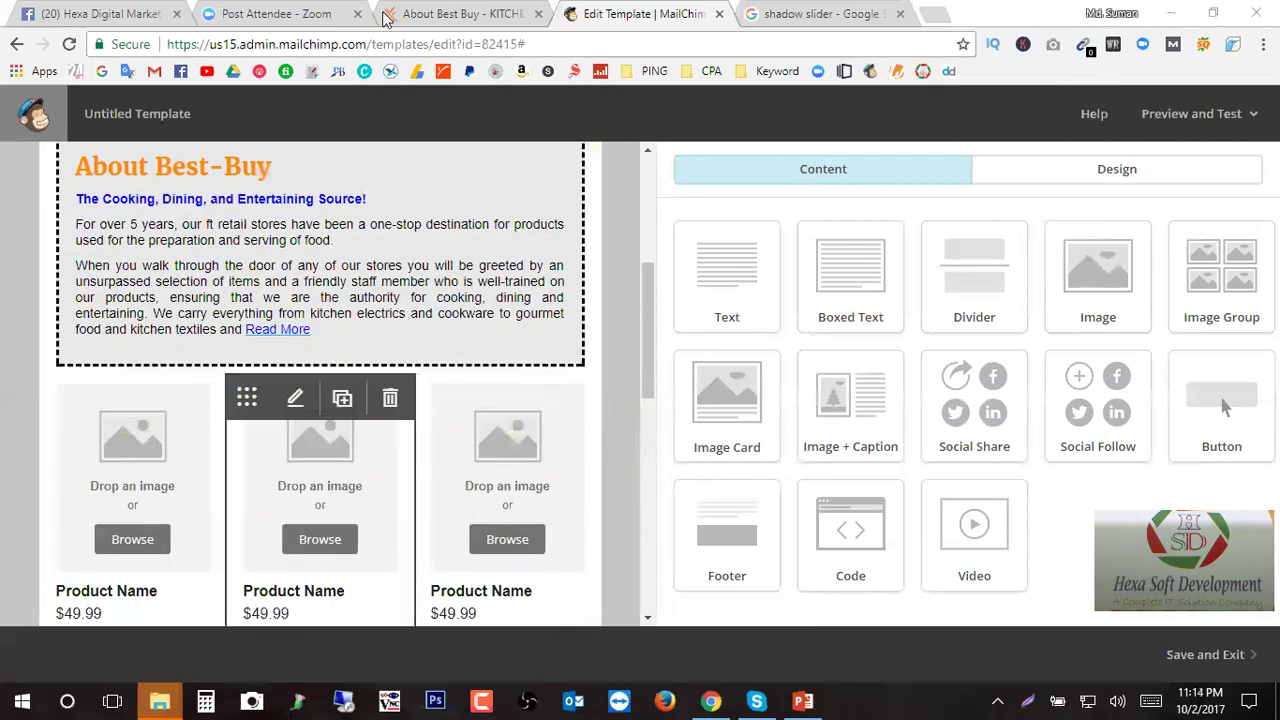
# - Look through the products on the best-buy.me About Best Buy page and open the site's home page
pyautogui.click(430, 14)
pyautogui.scroll(-5, 550, 420)
pyautogui.scroll(-5, 540, 460)
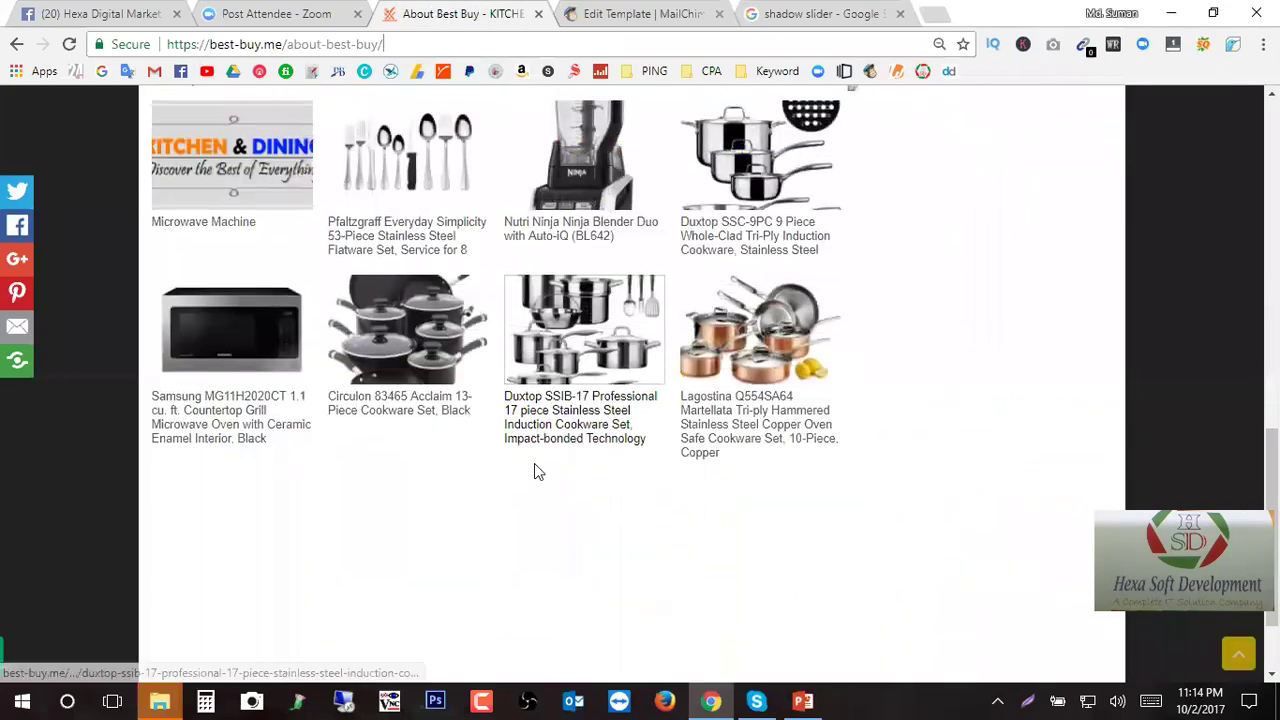
pyautogui.scroll(6, 590, 325)
pyautogui.scroll(4, 590, 325)
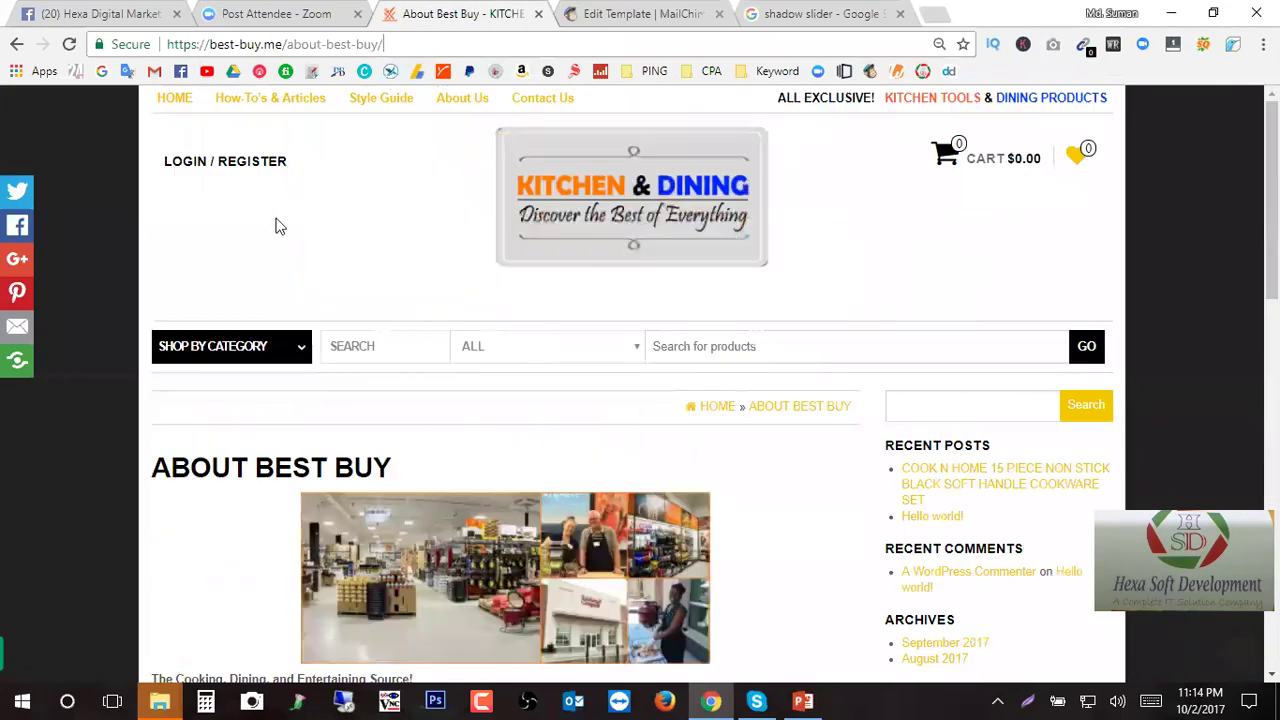
pyautogui.click(609, 202)
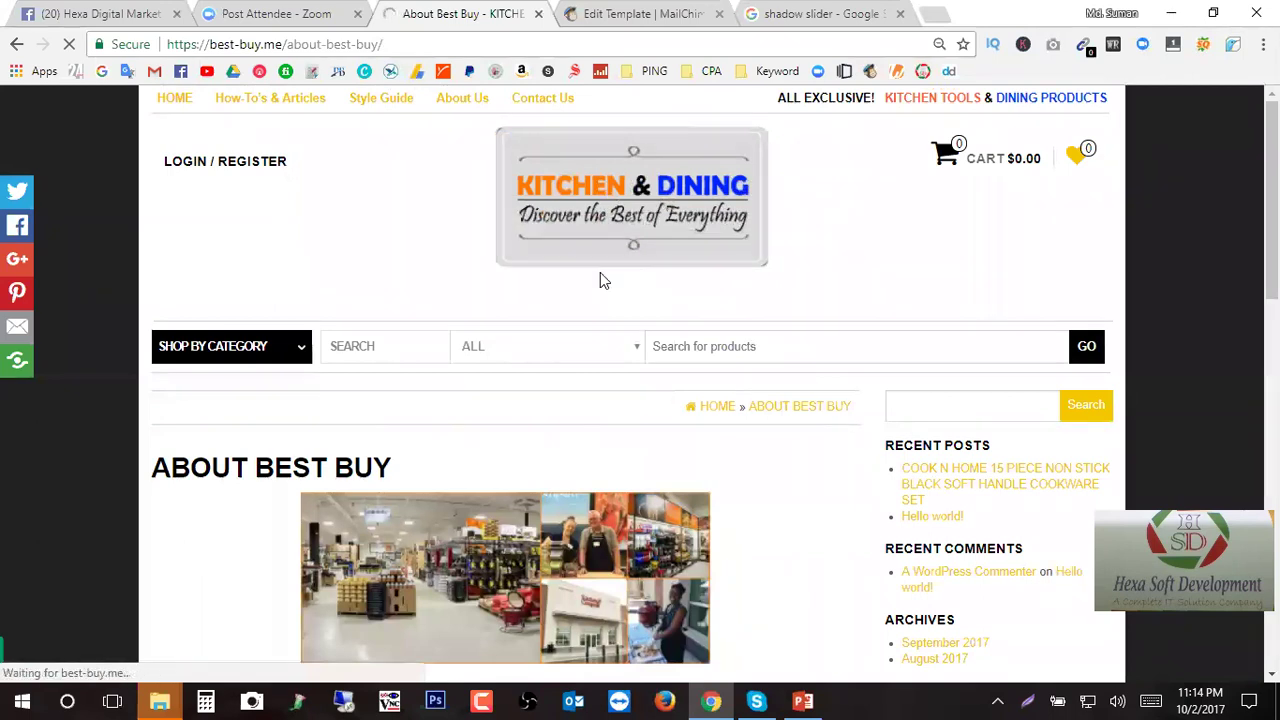
# - Look through the categories and sale products on the best-buy.me home page, dismissing the discount pop-up
pyautogui.scroll(-5, 630, 410)
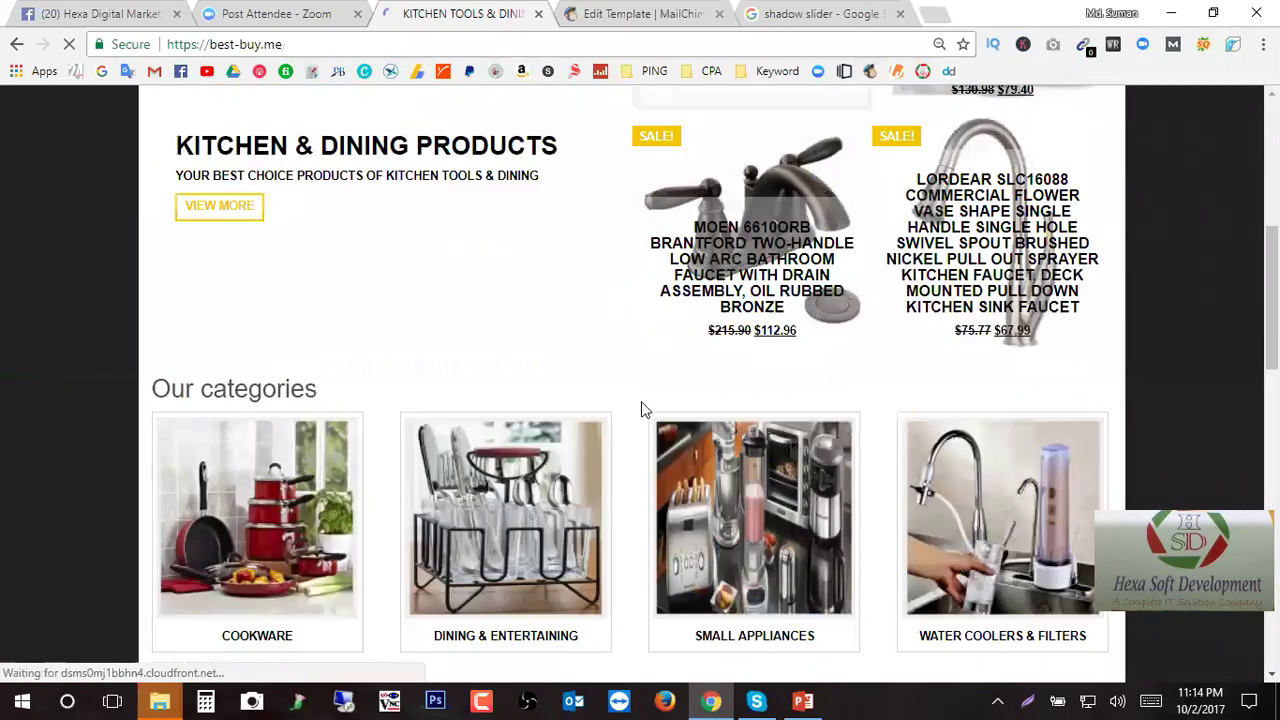
pyautogui.scroll(-2, 643, 408)
pyautogui.scroll(-1, 868, 318)
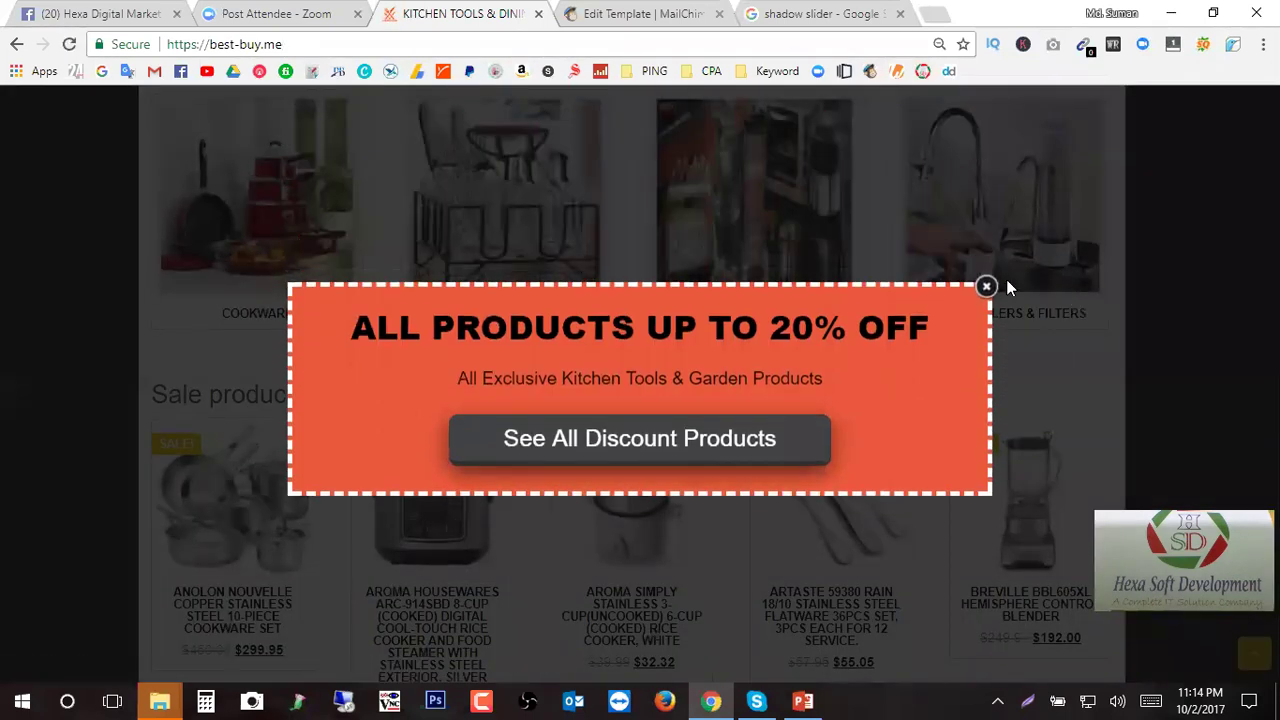
pyautogui.click(986, 289)
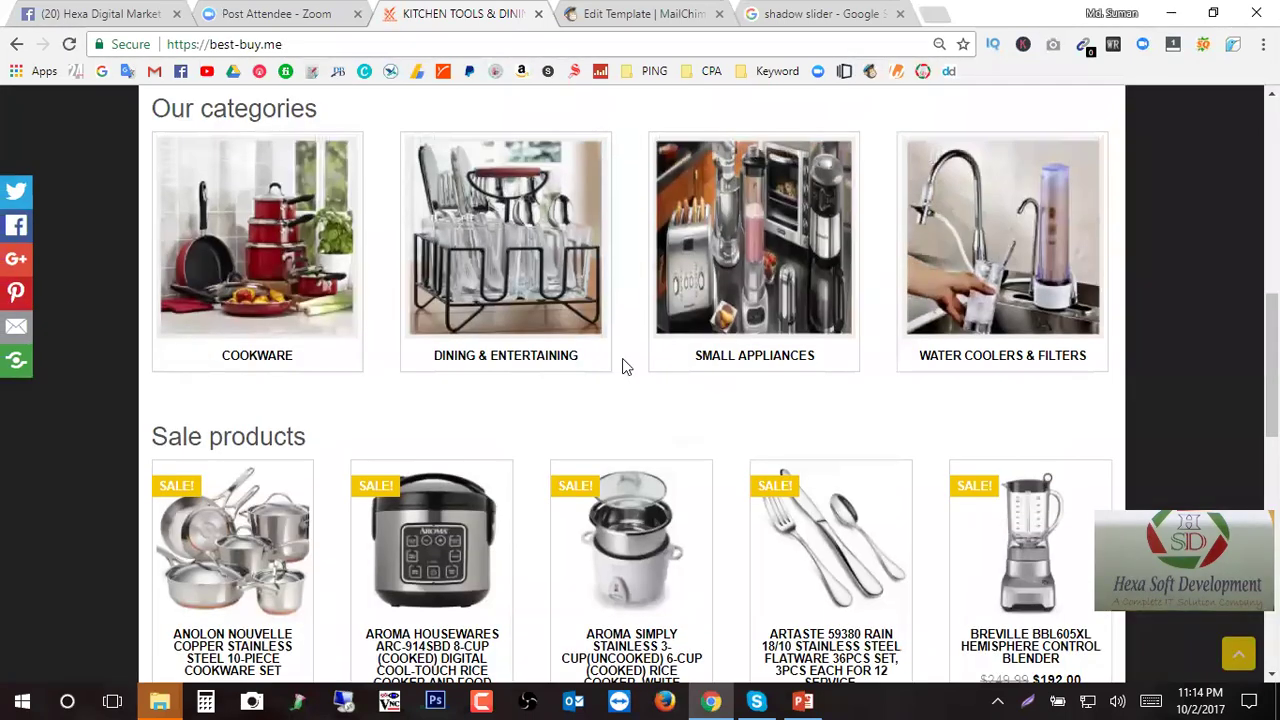
pyautogui.scroll(1, 623, 363)
pyautogui.scroll(2, 390, 390)
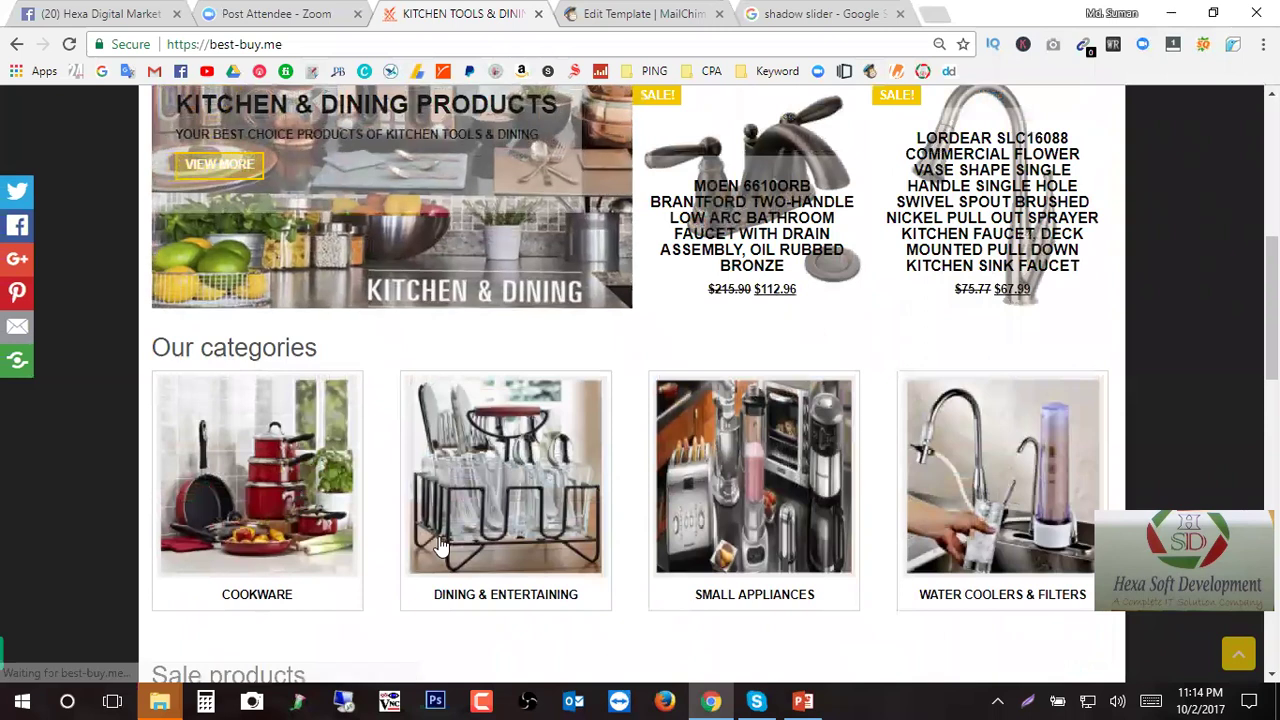
pyautogui.scroll(-4, 465, 425)
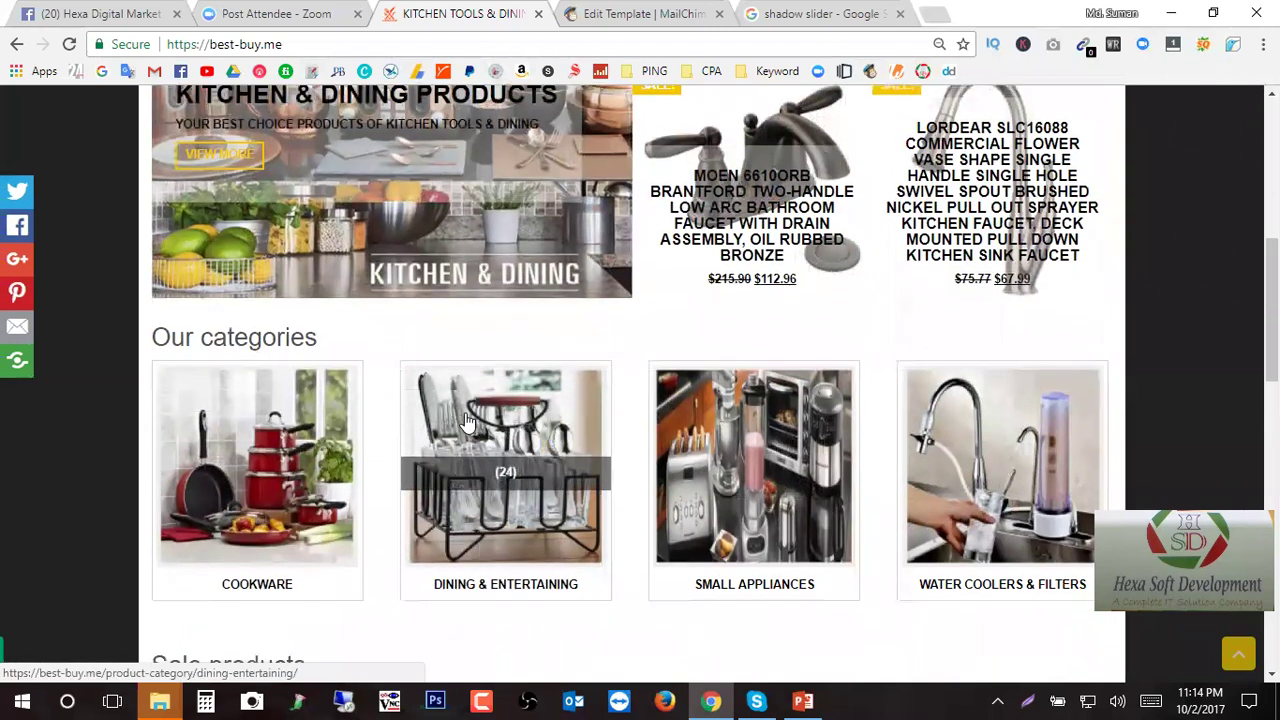
pyautogui.scroll(-3, 462, 433)
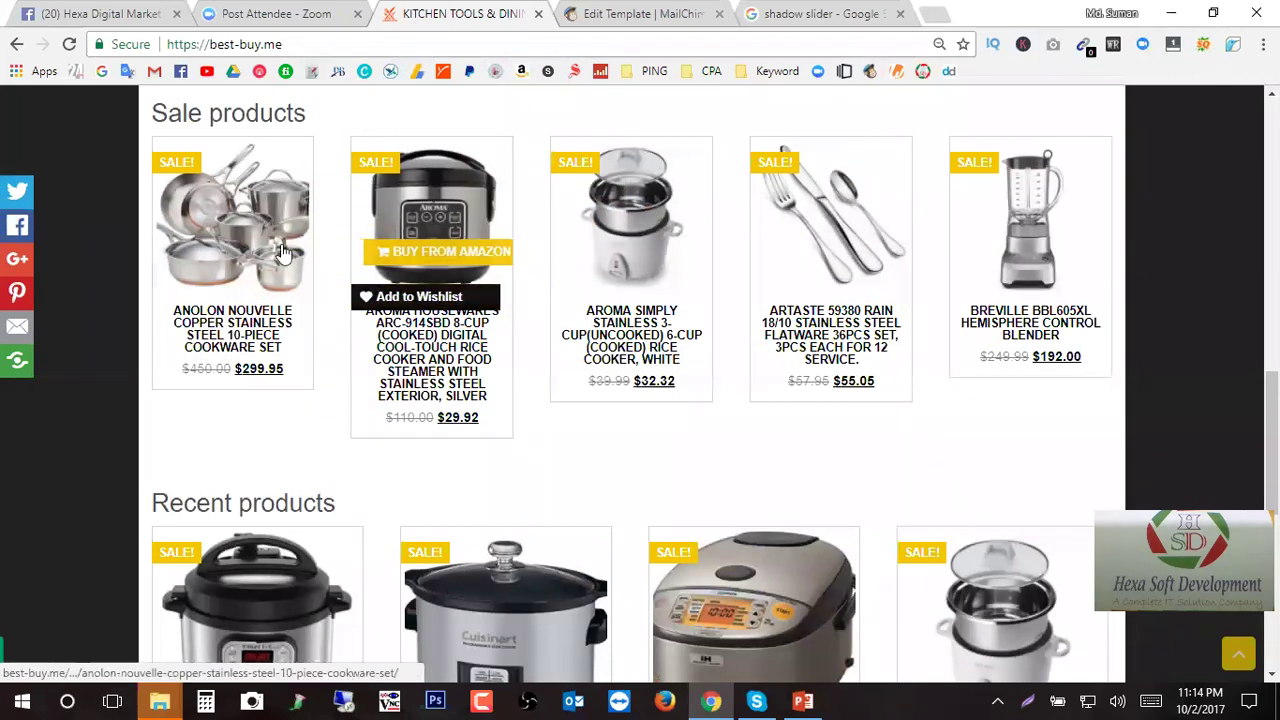
# - Compare the recent products on best-buy.me with the MailChimp template's banner and three product placeholders
pyautogui.click(635, 13)
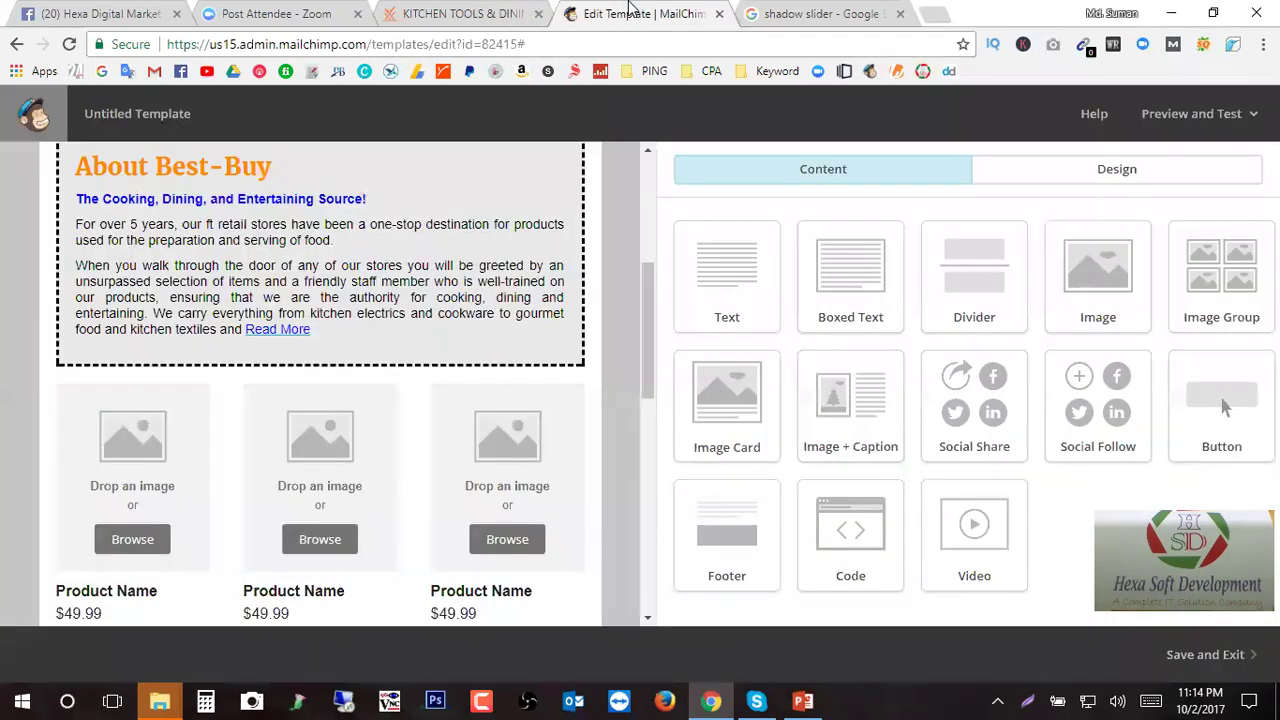
pyautogui.scroll(4, 386, 340)
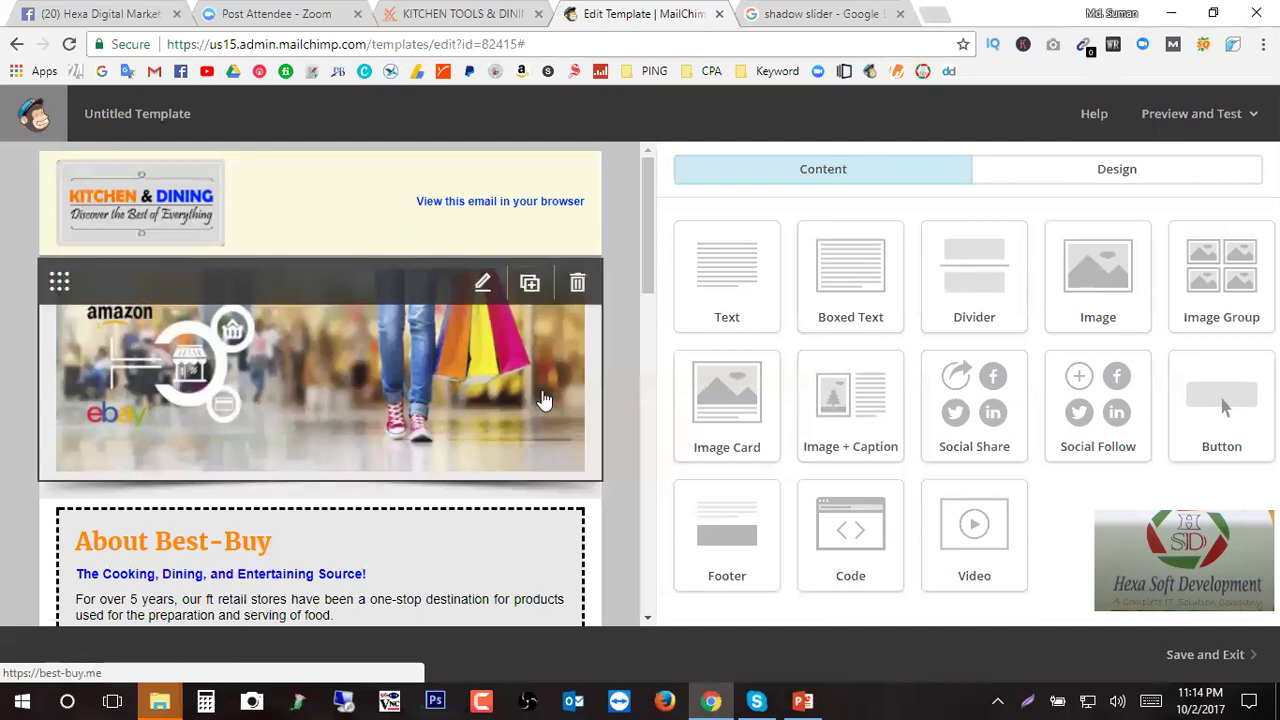
pyautogui.hotkey('ctrl', 'shift', 'Tab')
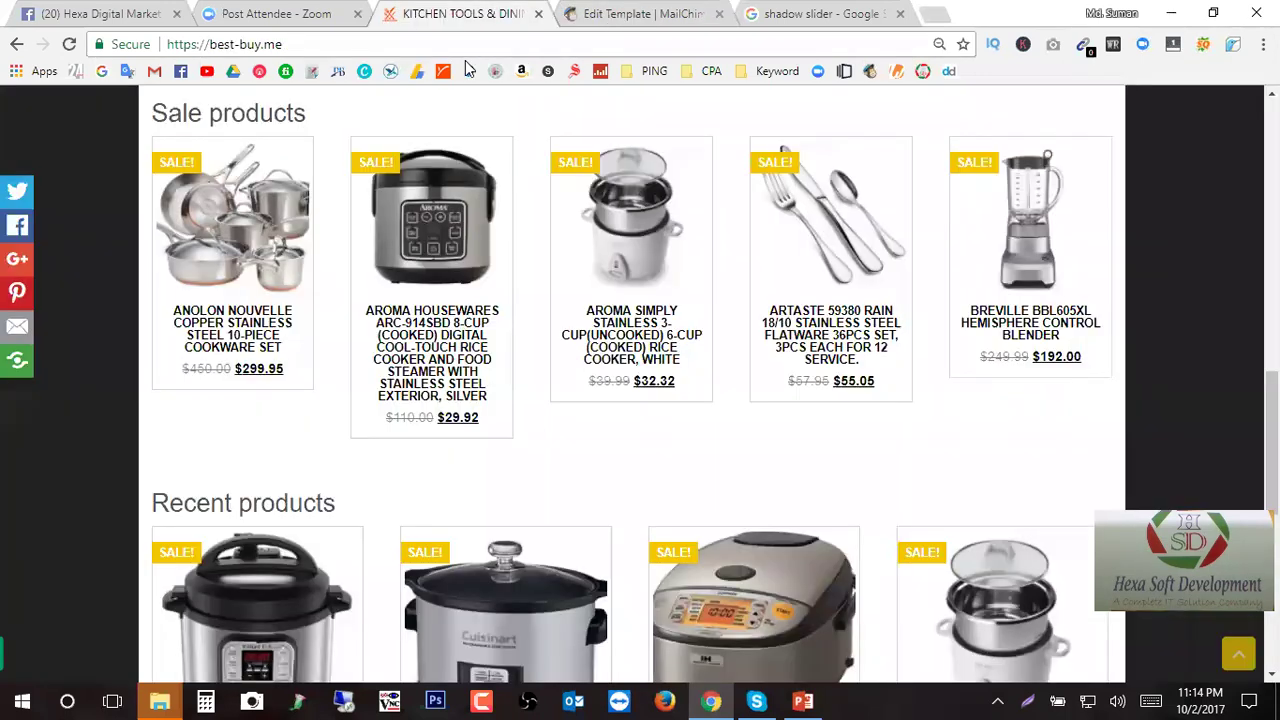
pyautogui.scroll(-2, 487, 408)
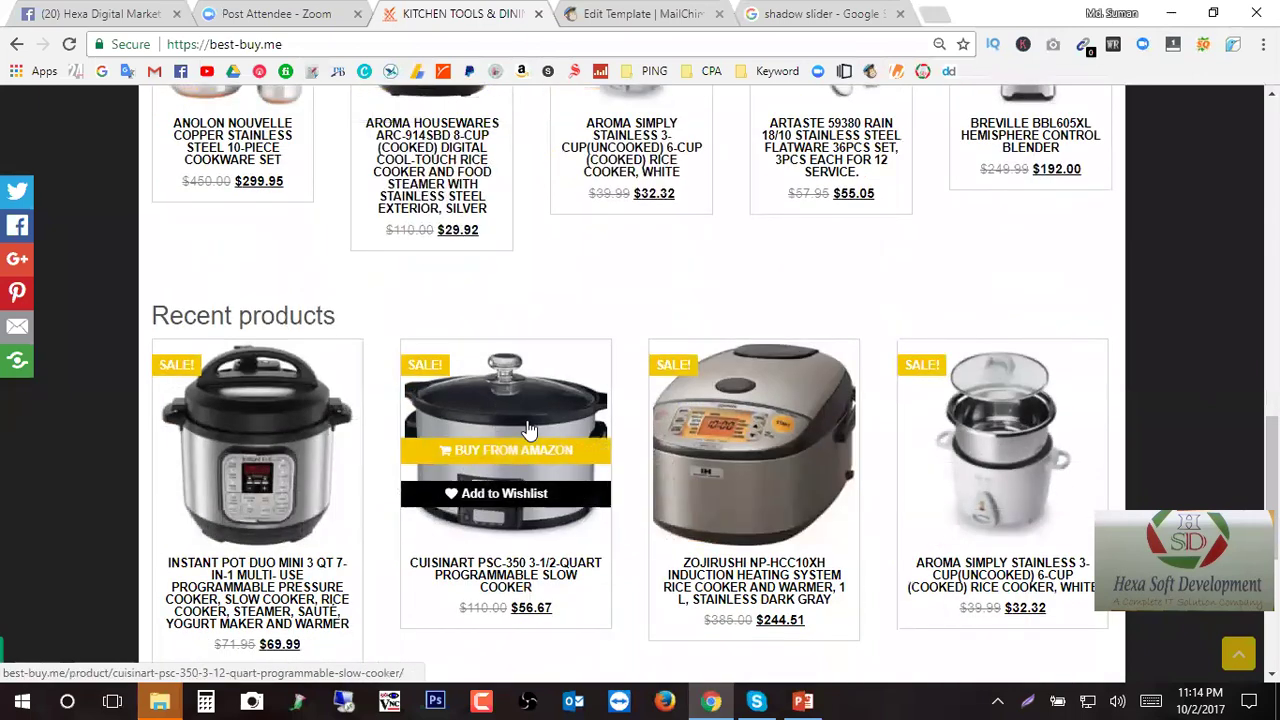
pyautogui.scroll(-2, 495, 400)
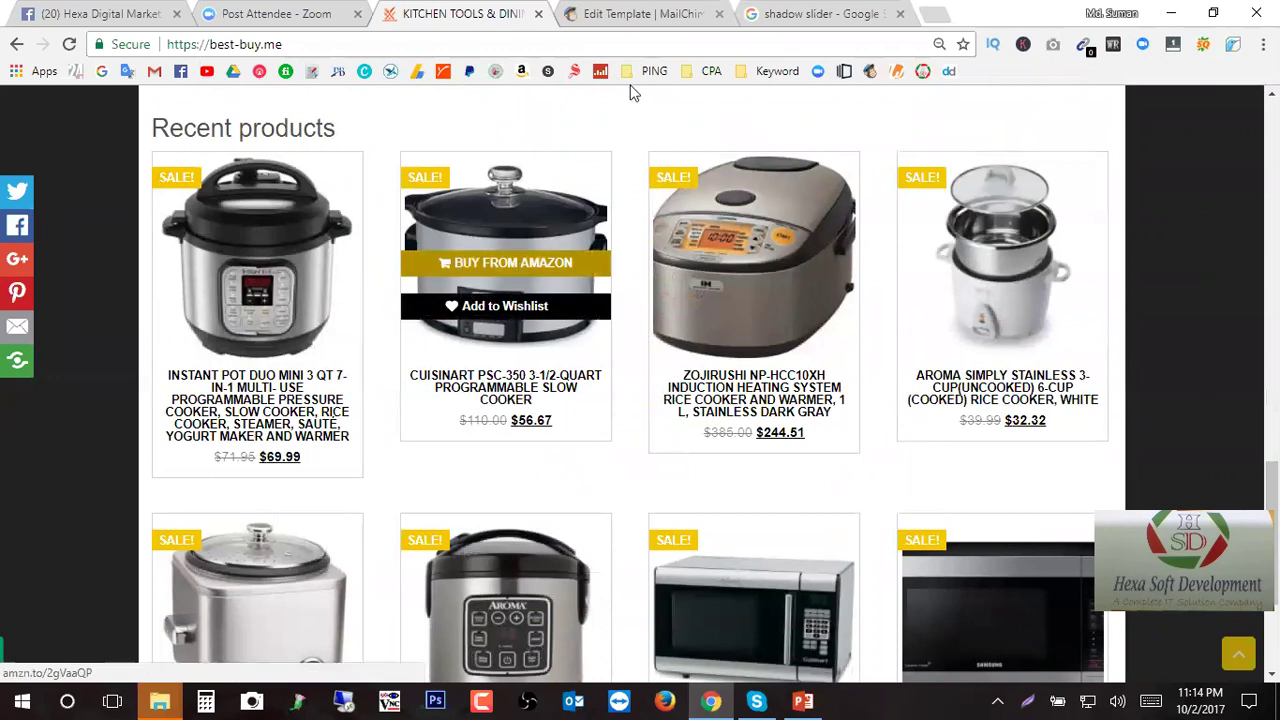
pyautogui.click(640, 14)
pyautogui.scroll(-3, 355, 450)
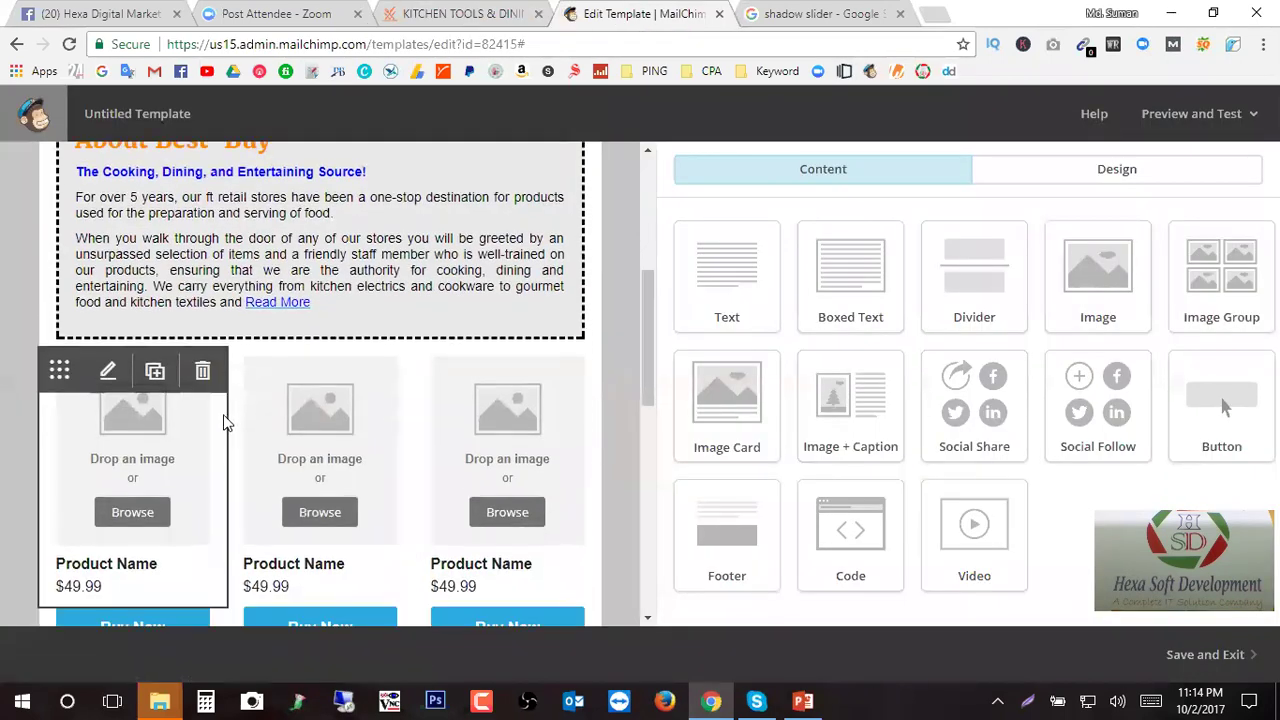
pyautogui.scroll(-1, 228, 422)
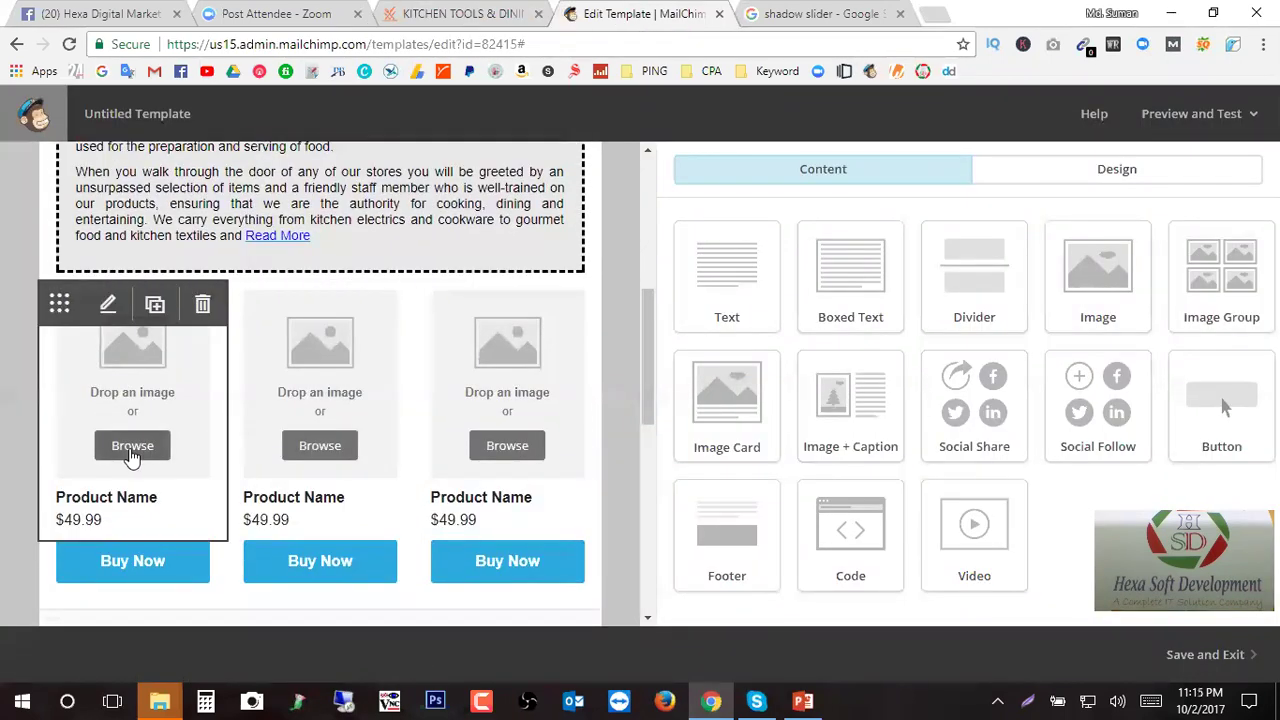
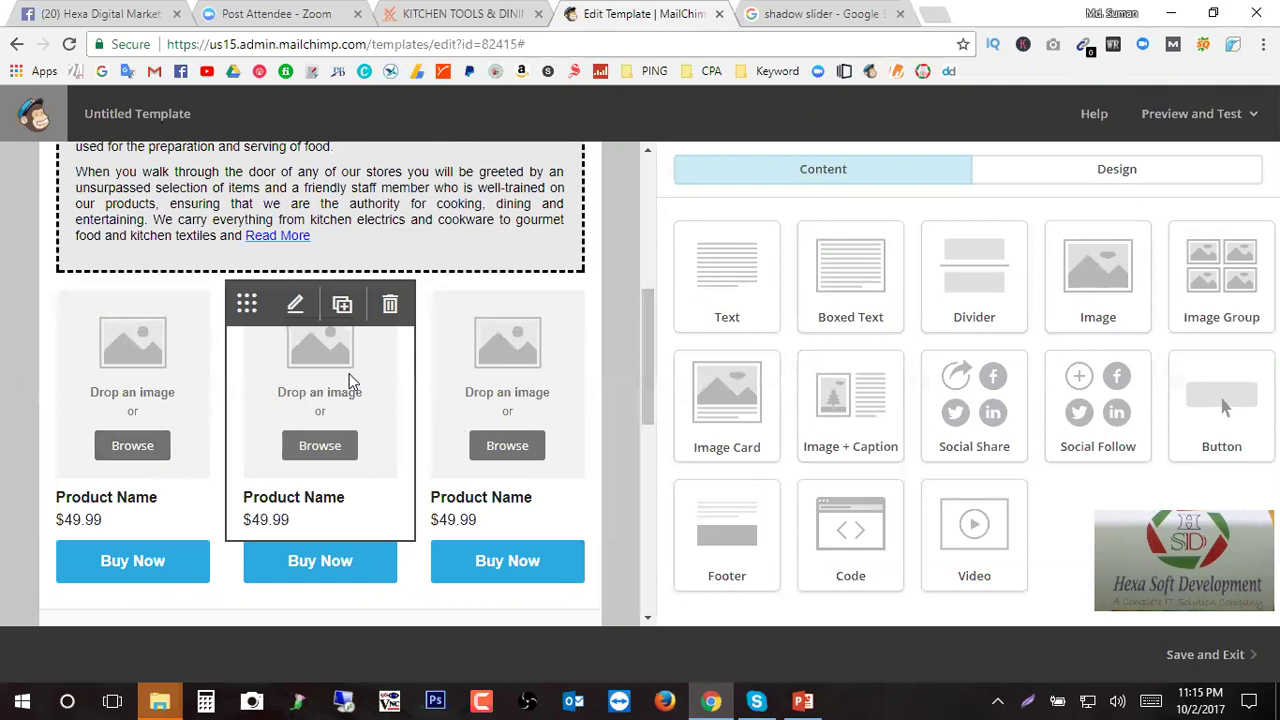
# - Try a 300 by 300 resize of the banner image in the photo editor with proportions unlocked, and close the editor without applying it
pyautogui.scroll(5, 225, 448)
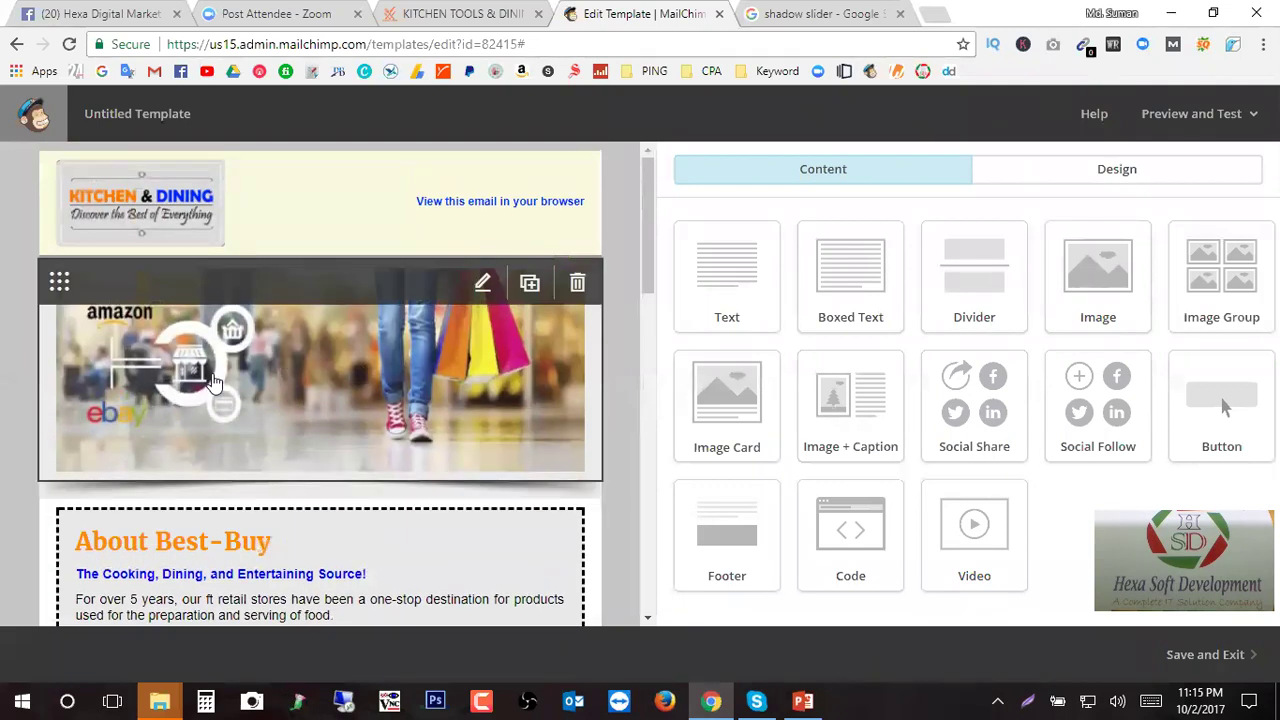
pyautogui.click(483, 287)
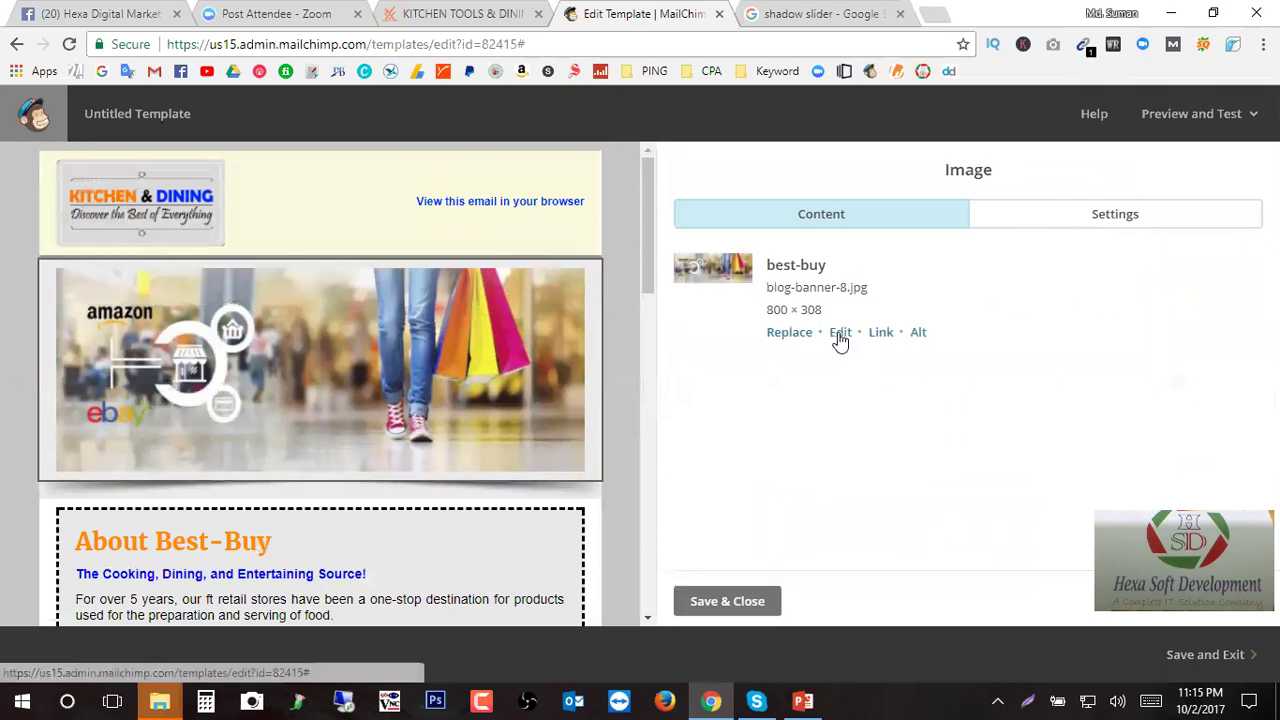
pyautogui.click(840, 334)
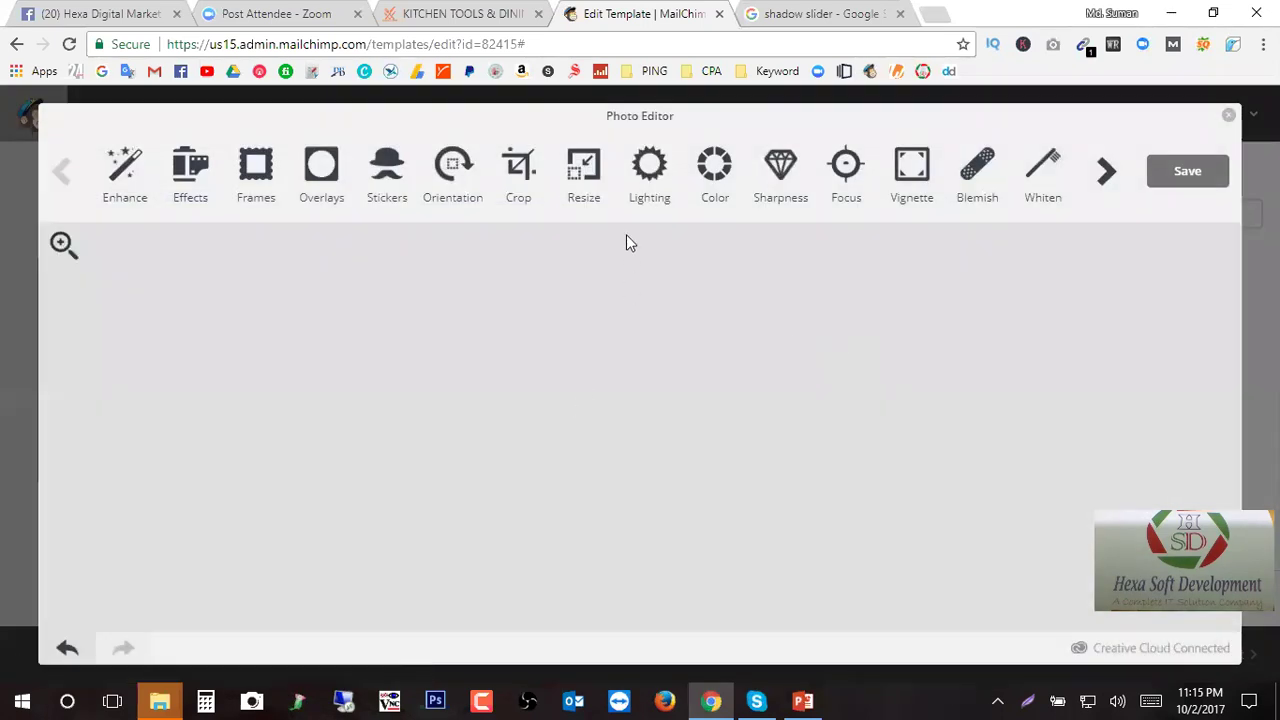
pyautogui.click(581, 166)
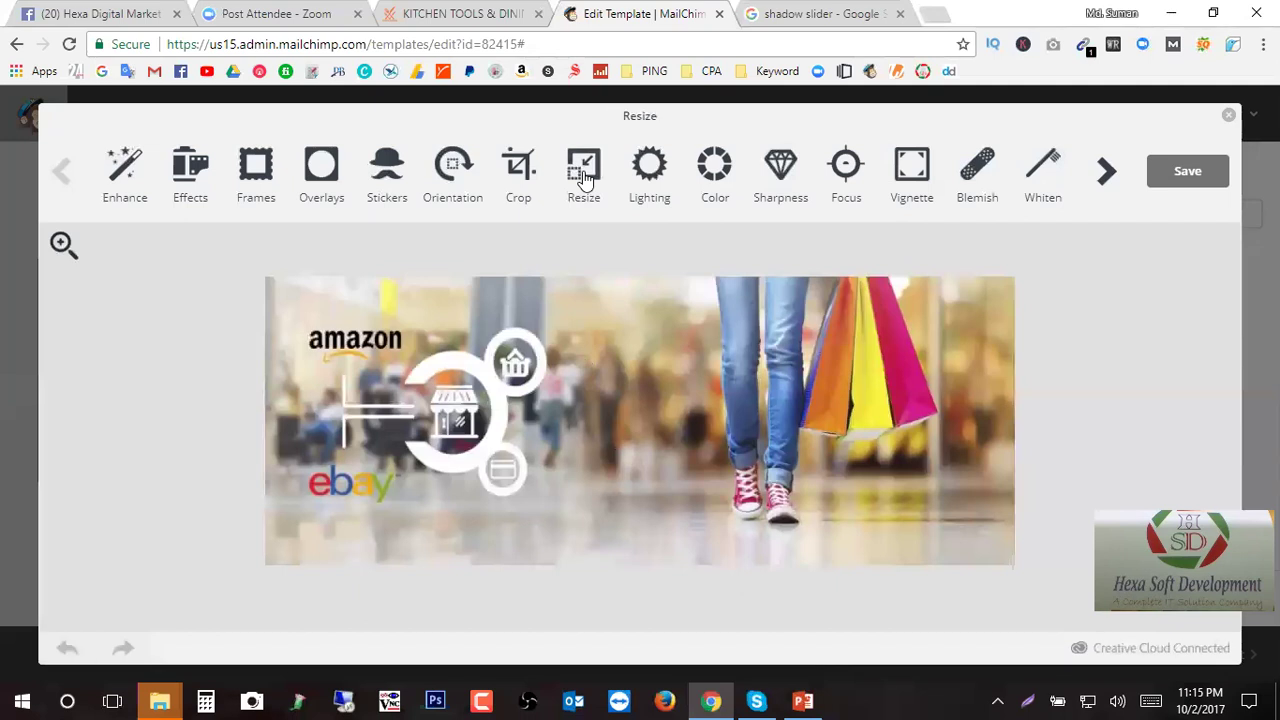
pyautogui.click(580, 166)
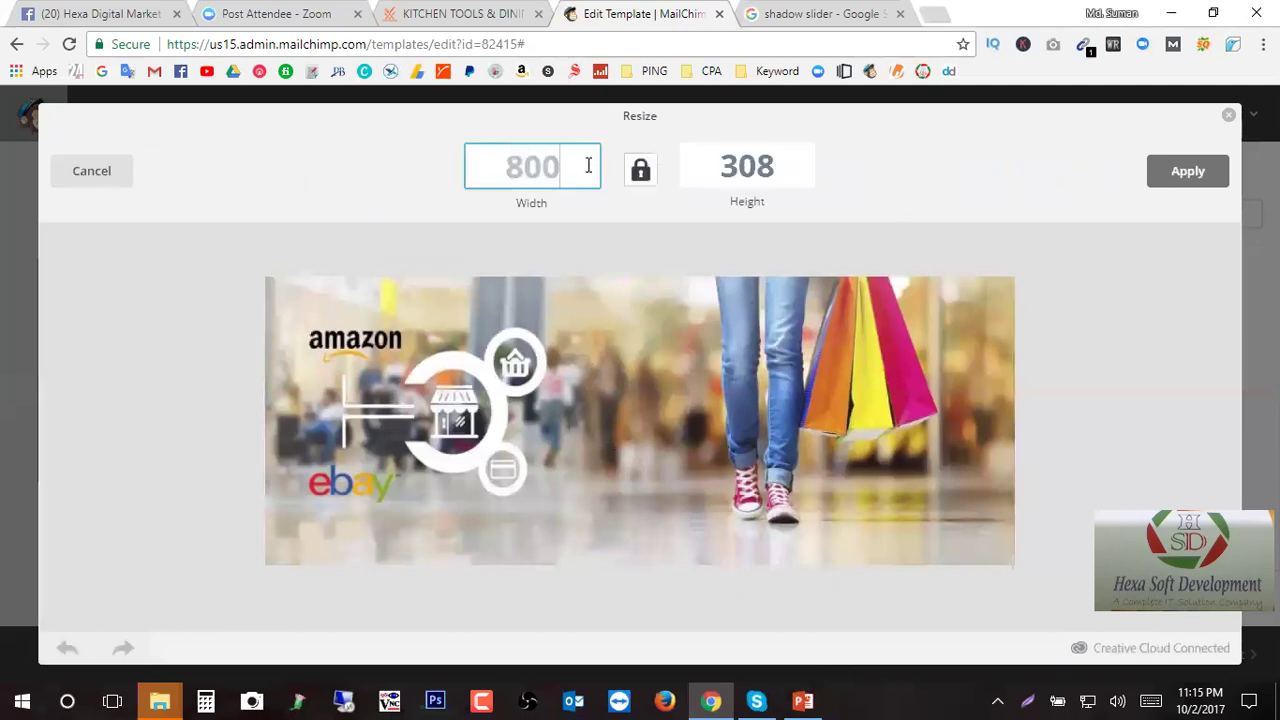
pyautogui.click(640, 168)
pyautogui.click(612, 433)
pyautogui.moveTo(582, 163); pyautogui.dragTo(459, 172)
pyautogui.write('300')
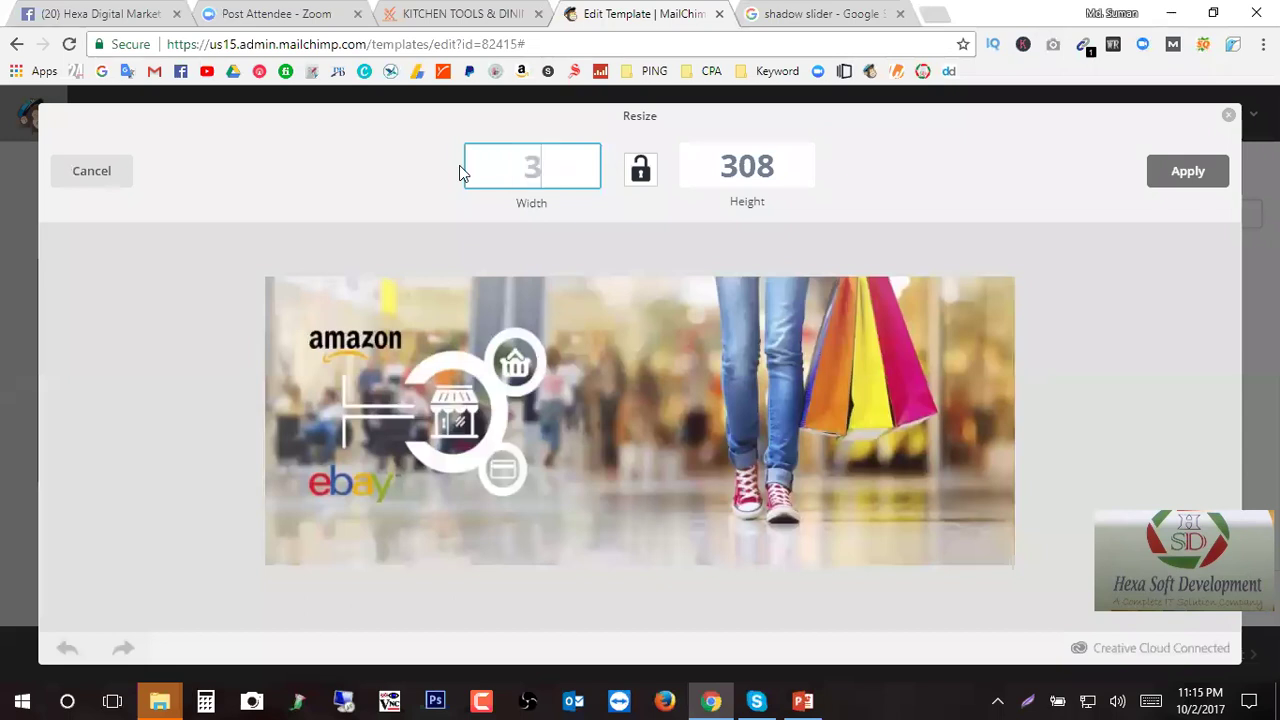
pyautogui.click(805, 175)
pyautogui.moveTo(797, 167); pyautogui.dragTo(722, 167)
pyautogui.write('3')
pyautogui.press('BackSpace')
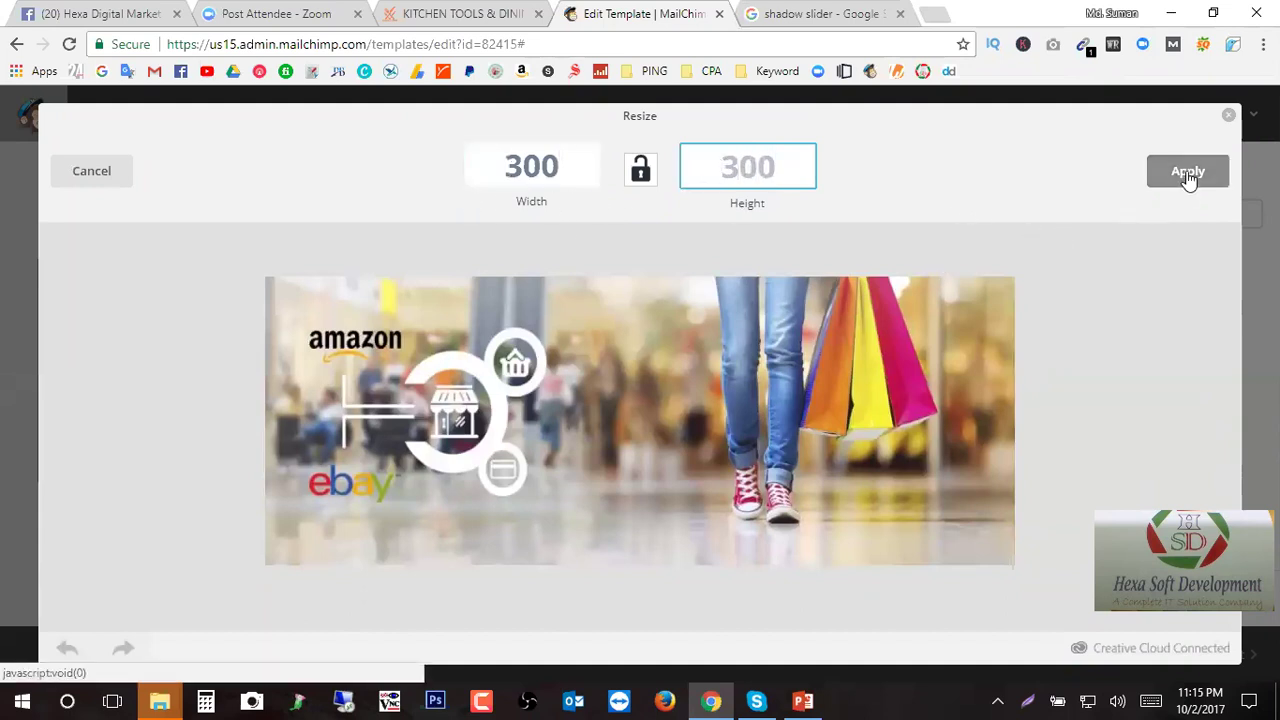
pyautogui.click(1229, 119)
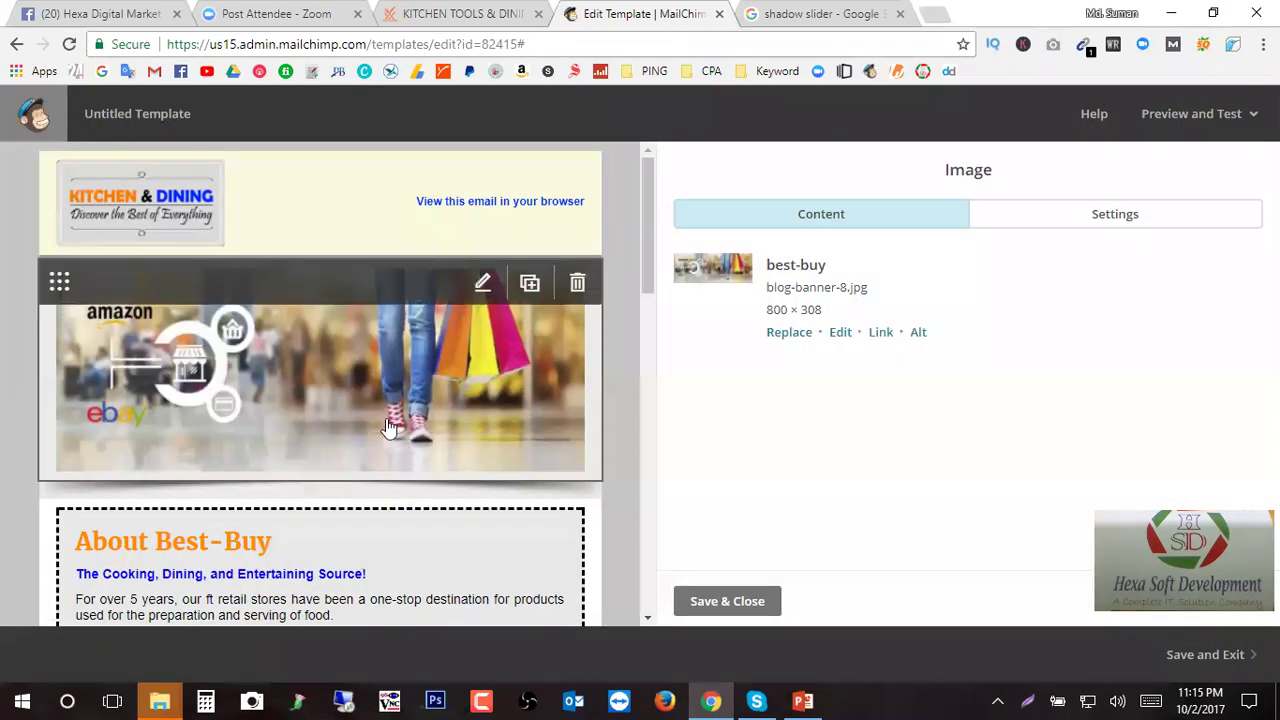
# - Switch to the best-buy.me site and open the product page of the Cuisinart CRC-400 rice cooker
pyautogui.scroll(-10, 351, 443)
pyautogui.scroll(2, 170, 318)
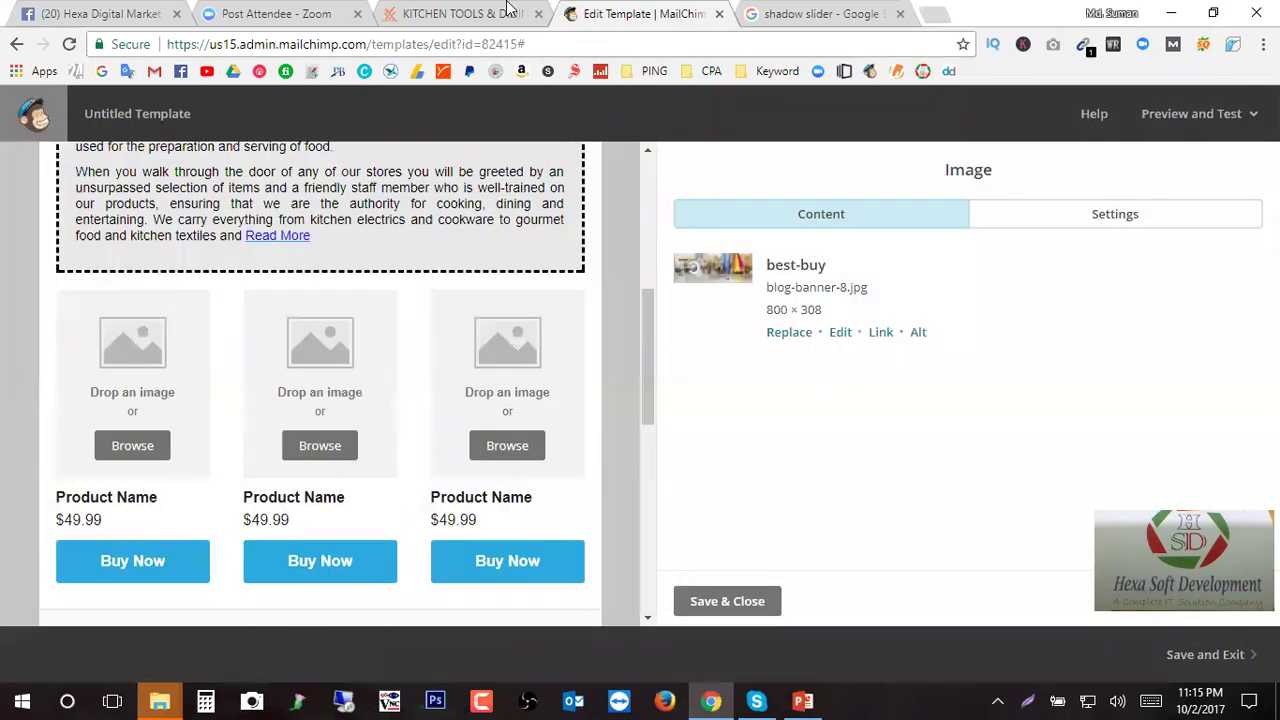
pyautogui.click(470, 13)
pyautogui.scroll(-1, 440, 260)
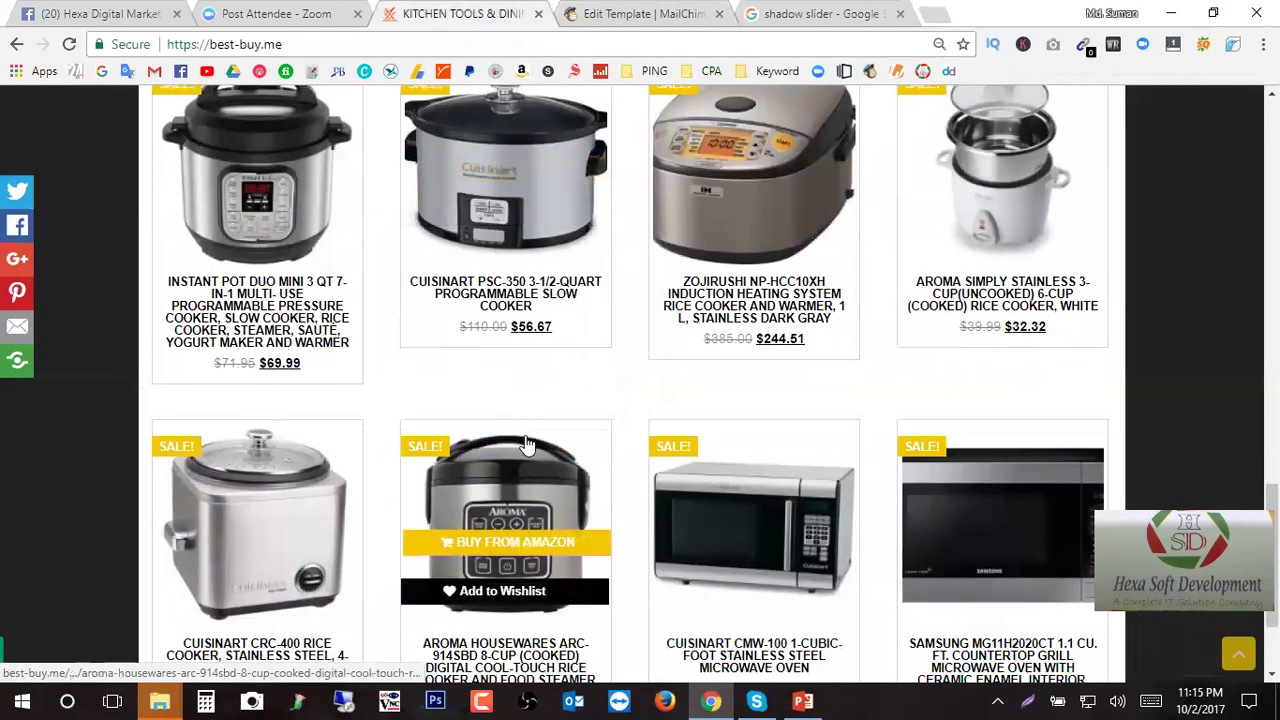
pyautogui.scroll(-2, 233, 372)
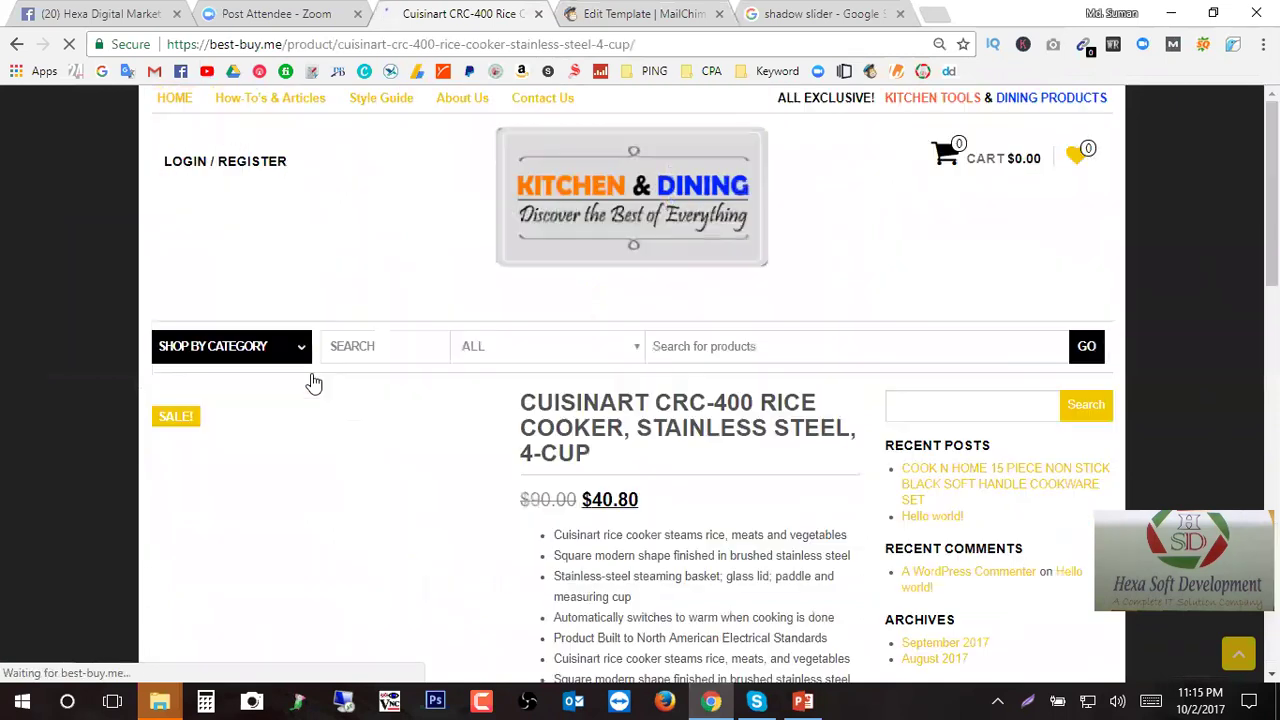
pyautogui.scroll(-2, 400, 381)
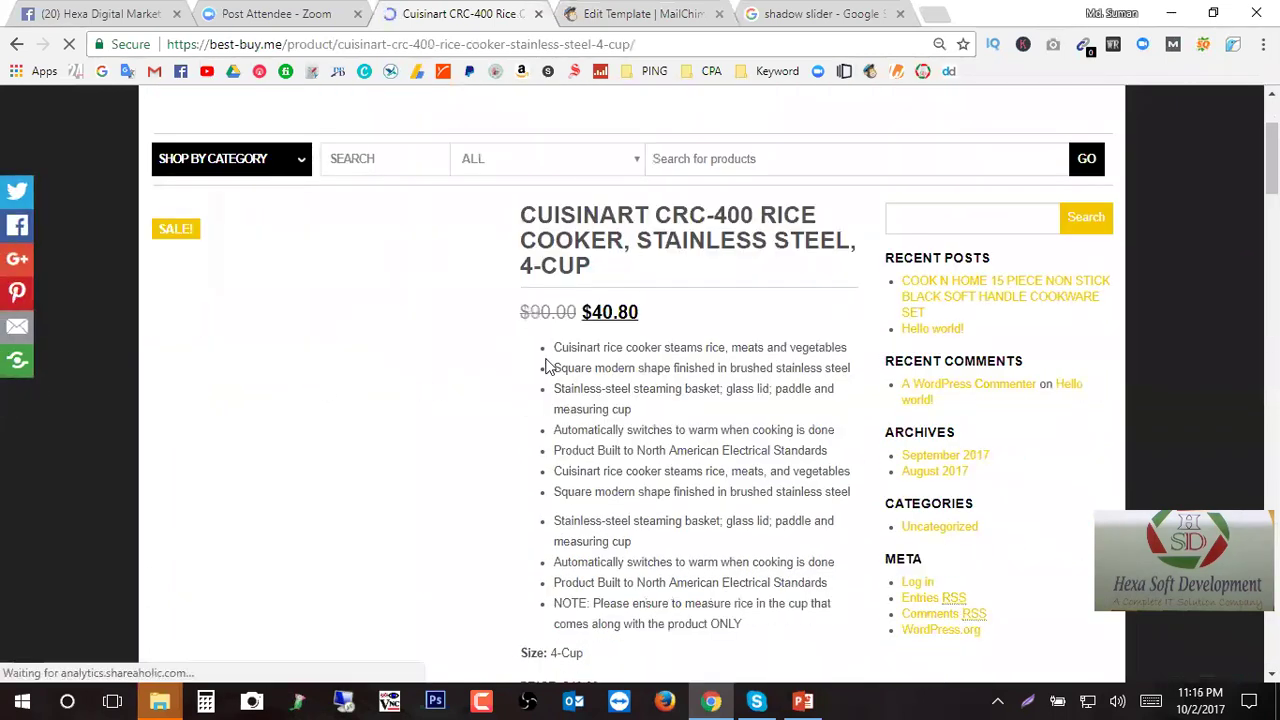
pyautogui.scroll(-3, 546, 365)
pyautogui.scroll(3, 546, 365)
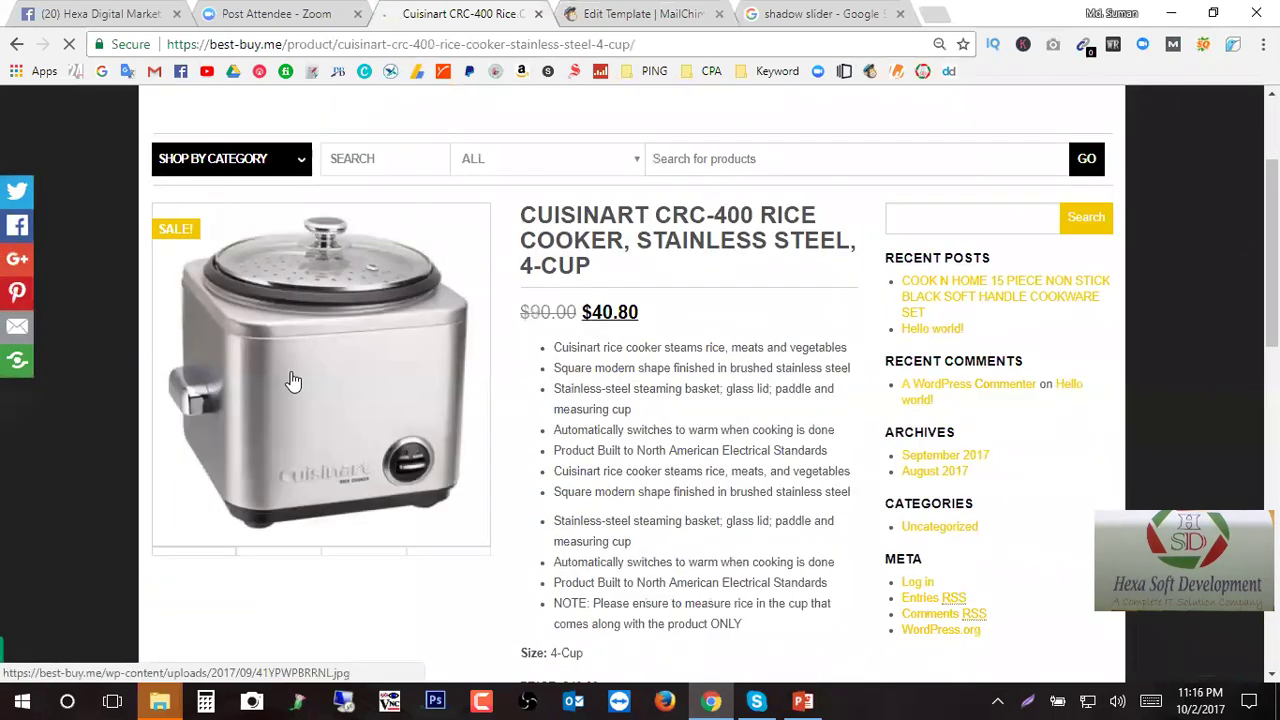
# - Save the rice cooker's product image as 41YPWPBRRNL.jpg in the best-buy folder on the desktop
pyautogui.rightClick(290, 372)
pyautogui.click(386, 212)
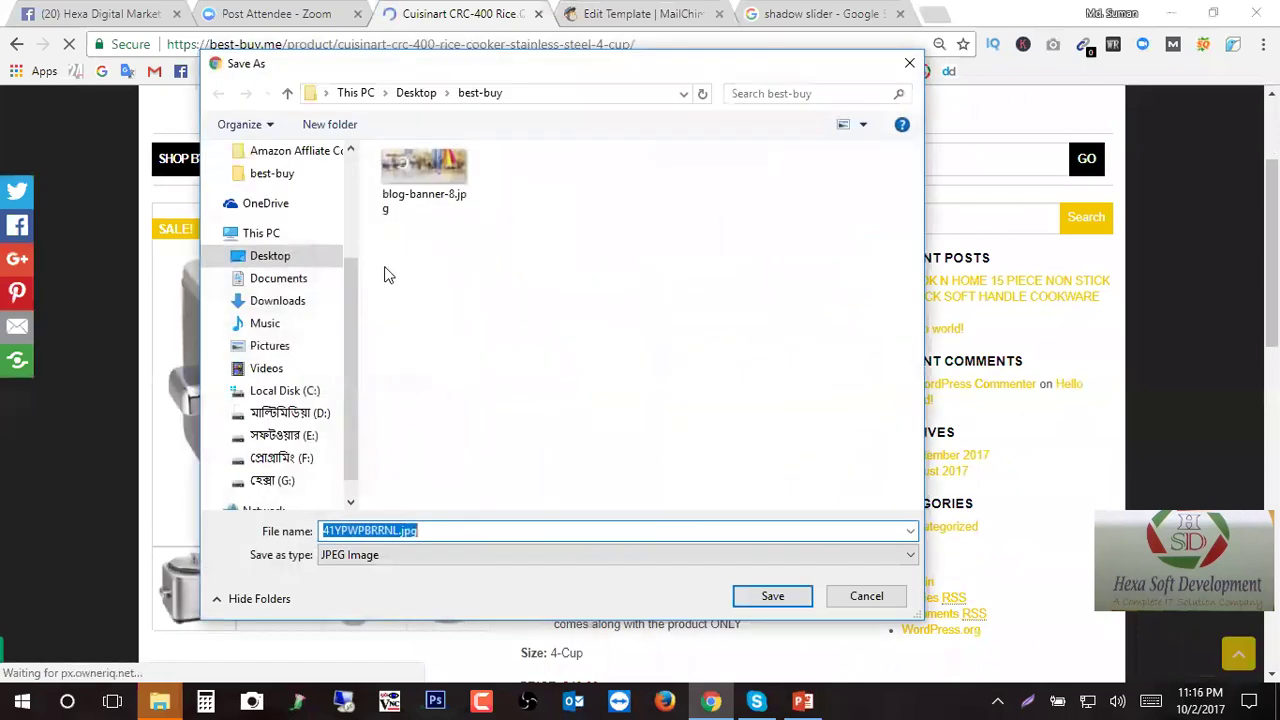
pyautogui.click(776, 600)
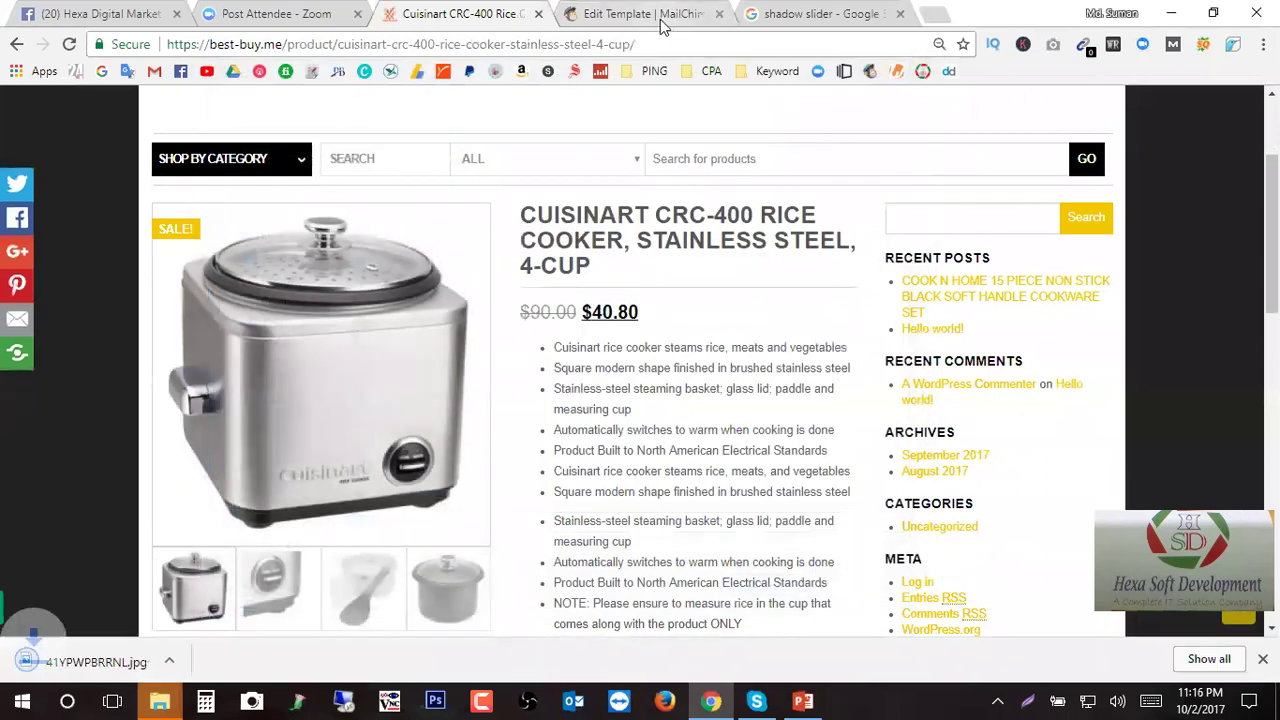
# - Switch back to the MailChimp template and upload 41YPWPBRRNL.jpg into the first product's image placeholder
pyautogui.click(658, 14)
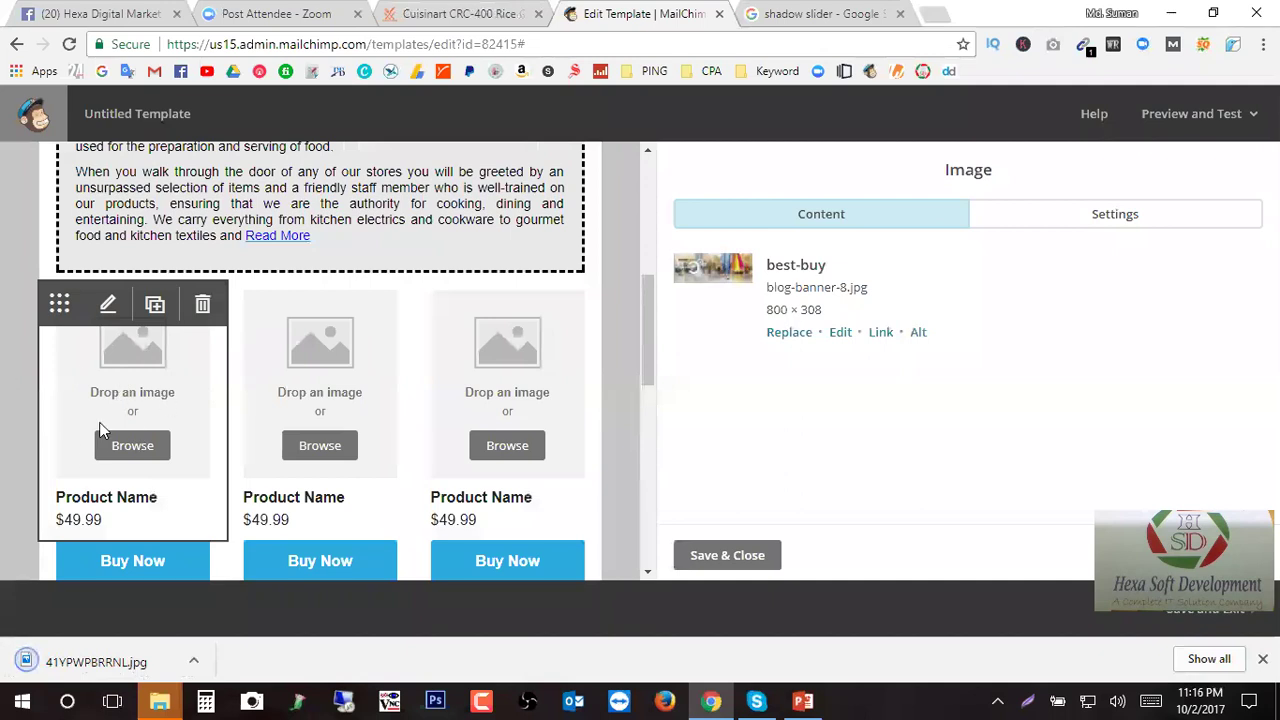
pyautogui.click(120, 448)
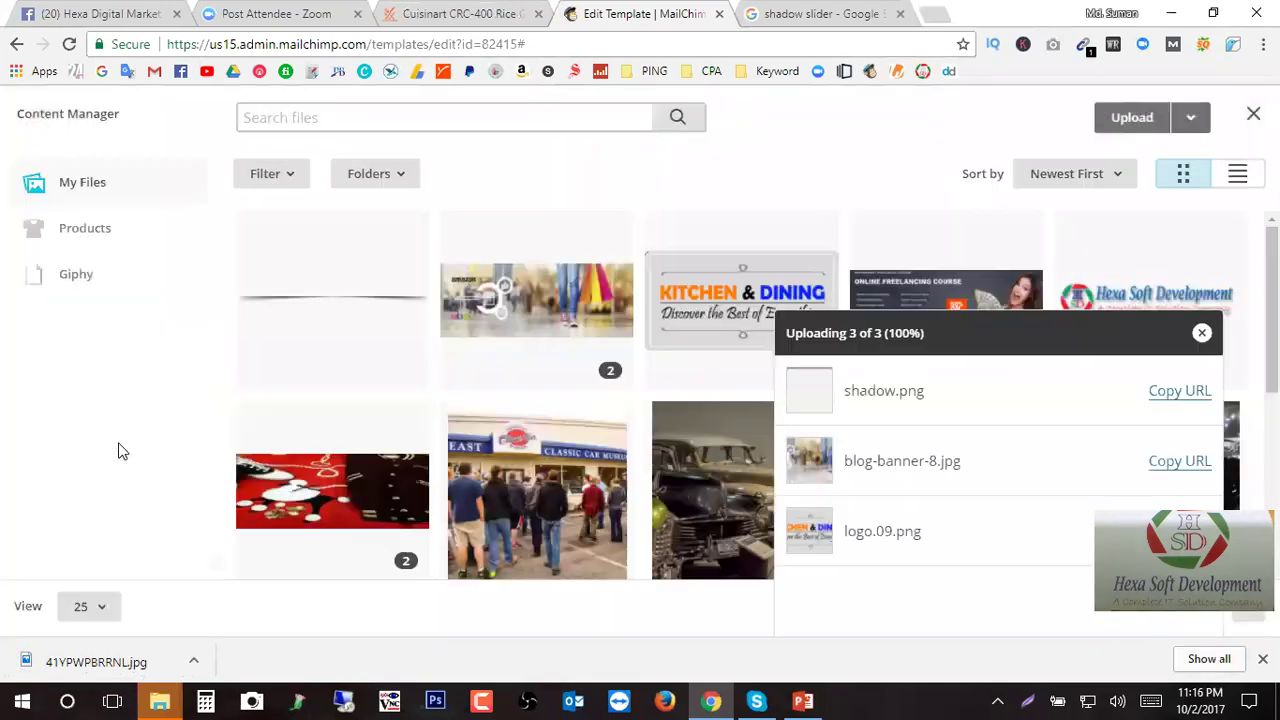
pyautogui.click(1201, 332)
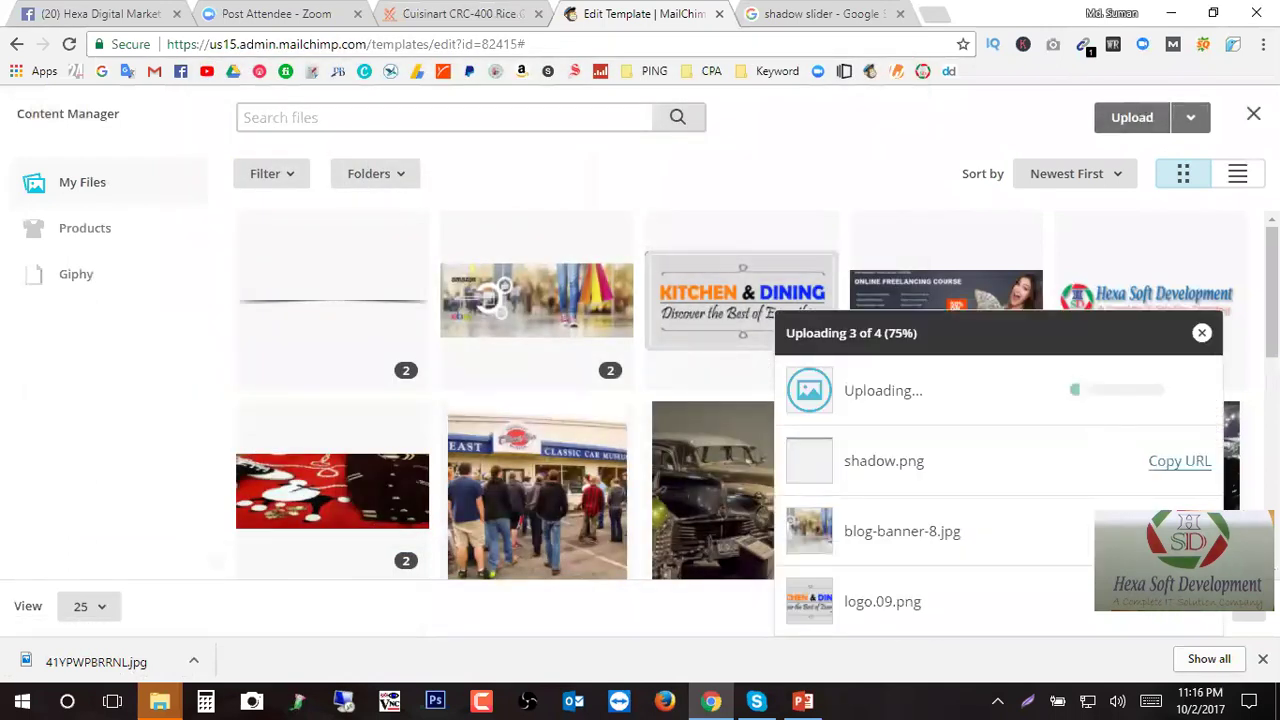
pyautogui.click(490, 297)
pyautogui.moveTo(115, 470); pyautogui.dragTo(168, 425)
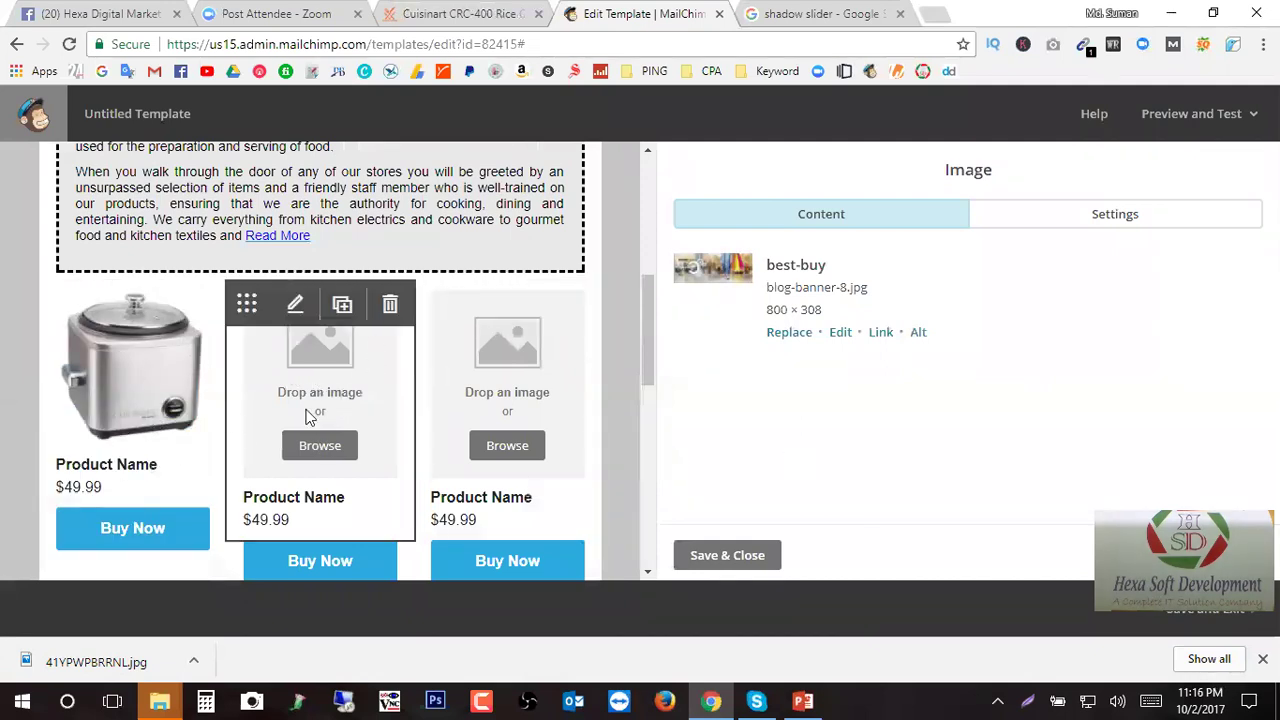
# - Insert the uploaded photo of people outside the Classic Car Museum into the second product's image placeholder
pyautogui.click(316, 453)
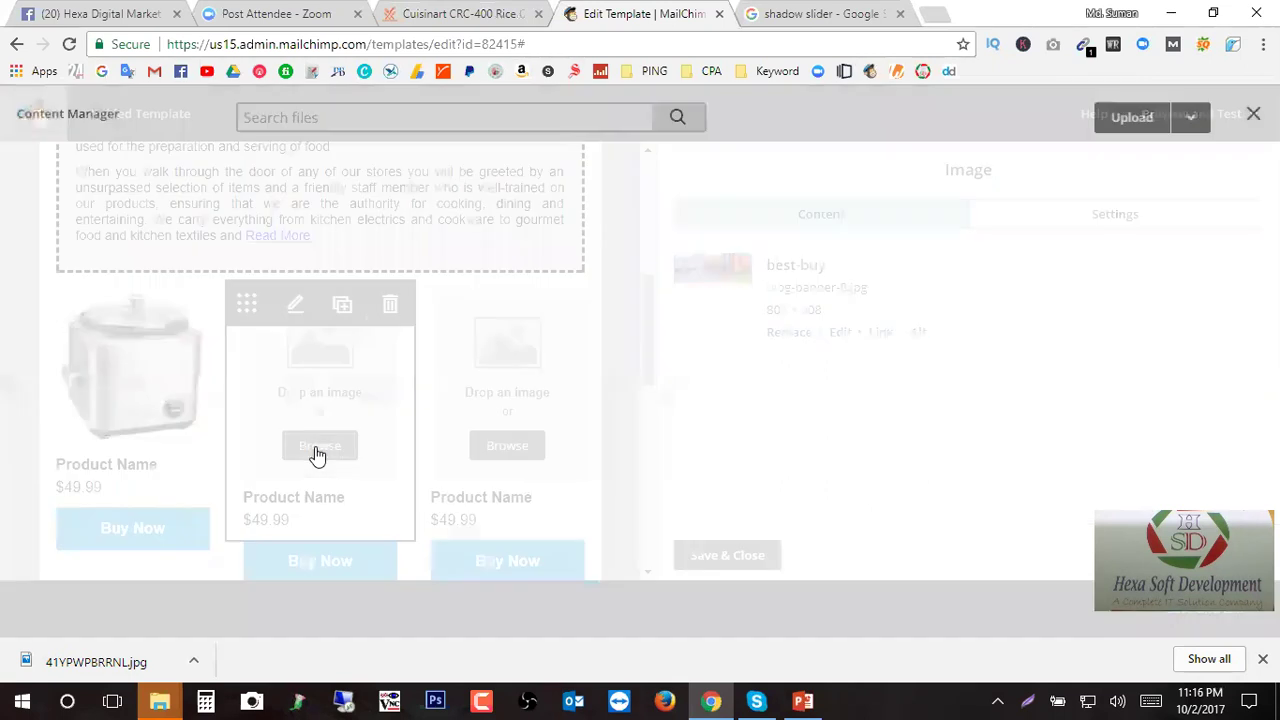
pyautogui.scroll(-3, 634, 363)
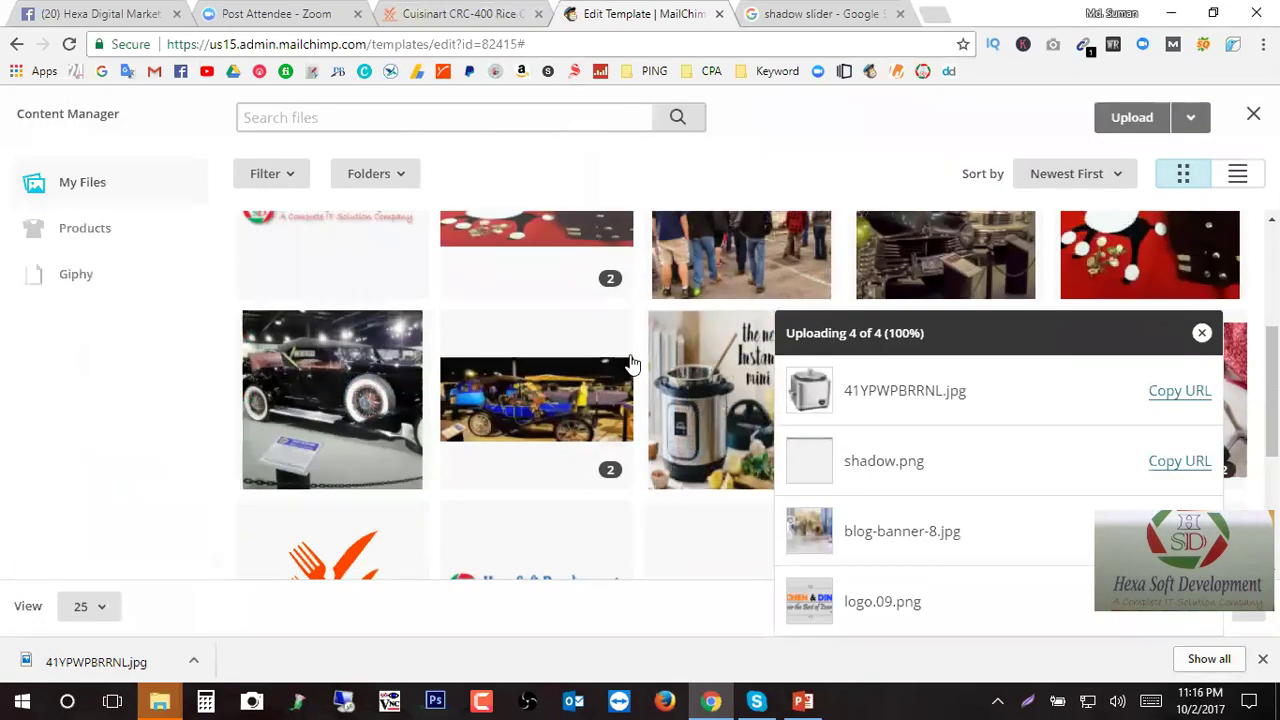
pyautogui.scroll(-3, 572, 387)
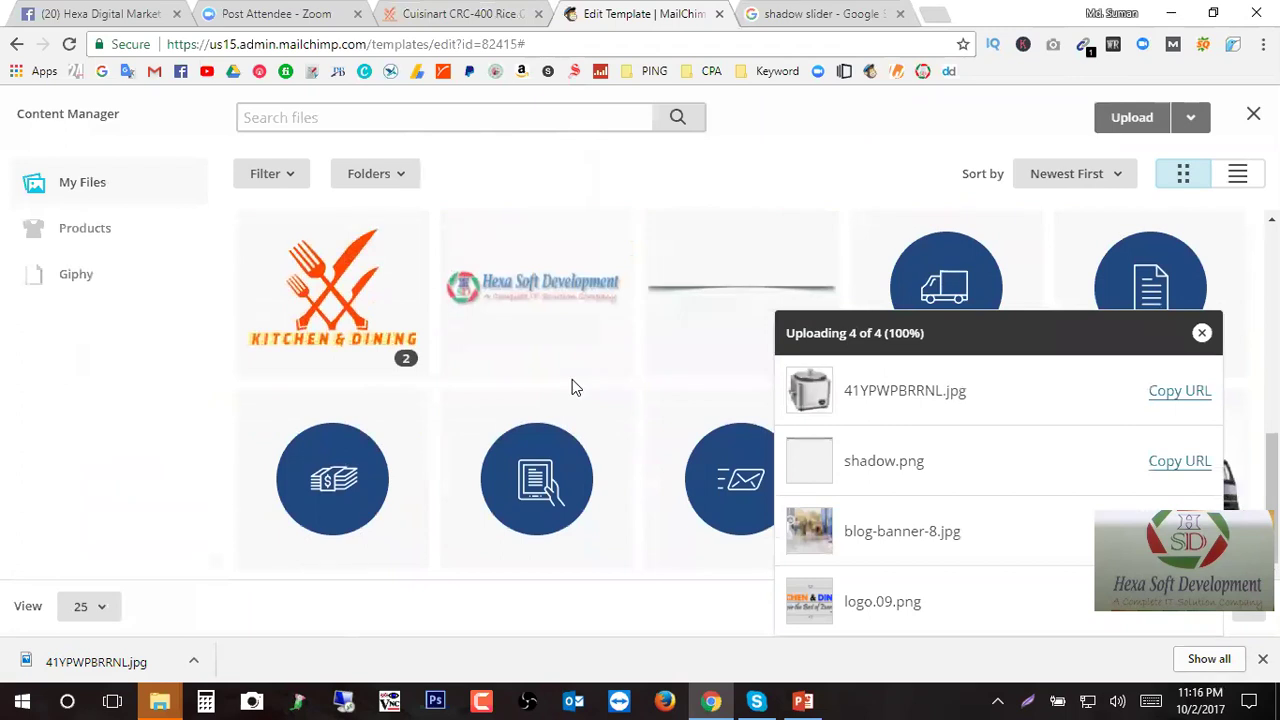
pyautogui.scroll(-5, 572, 380)
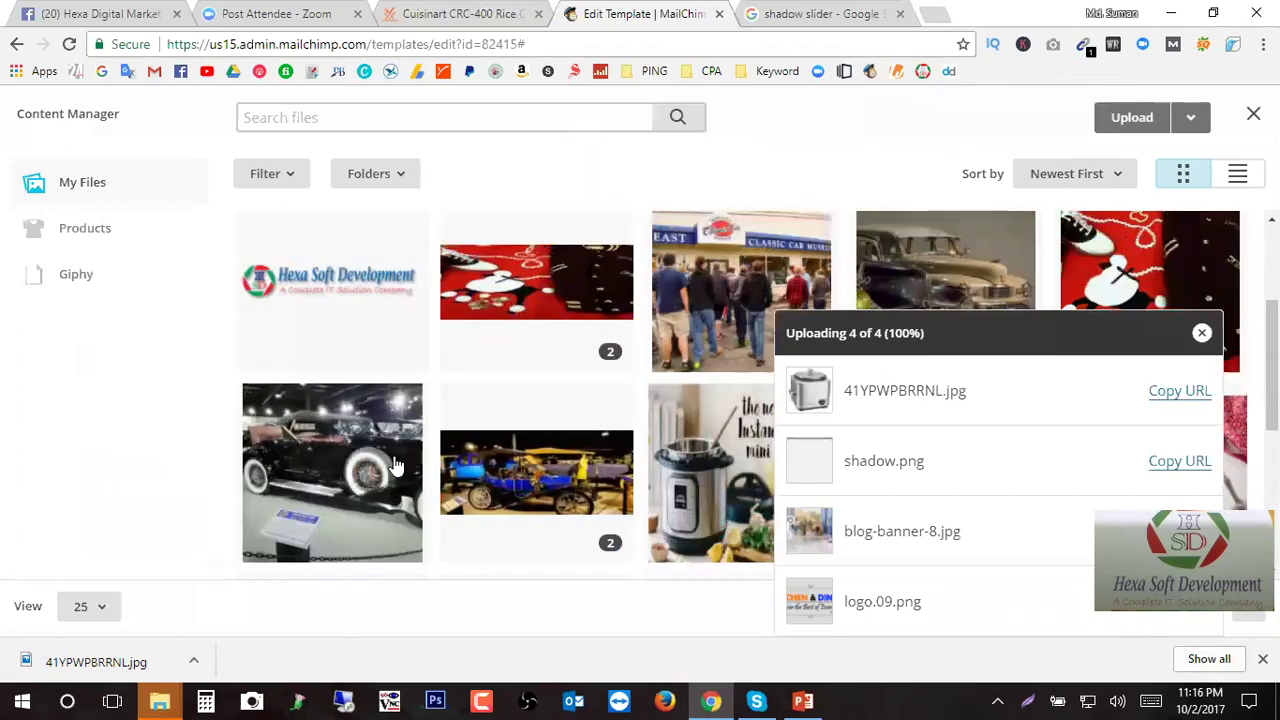
pyautogui.click(798, 278)
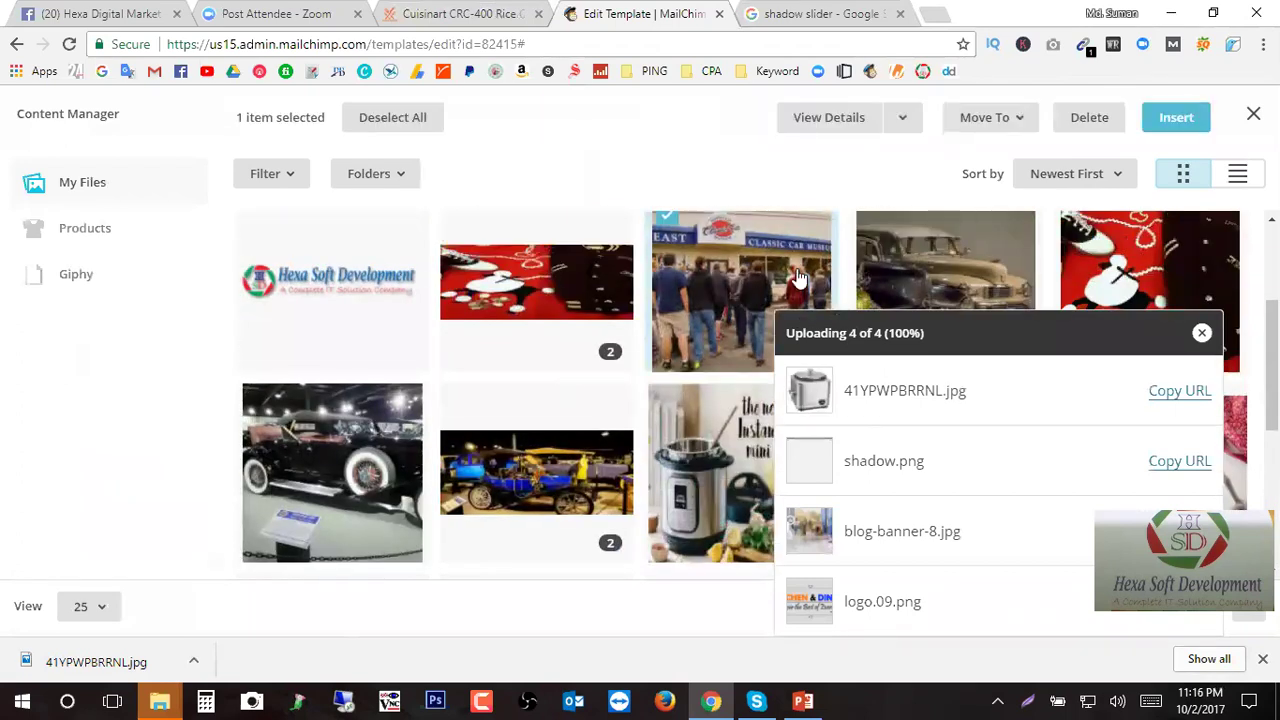
pyautogui.click(1180, 120)
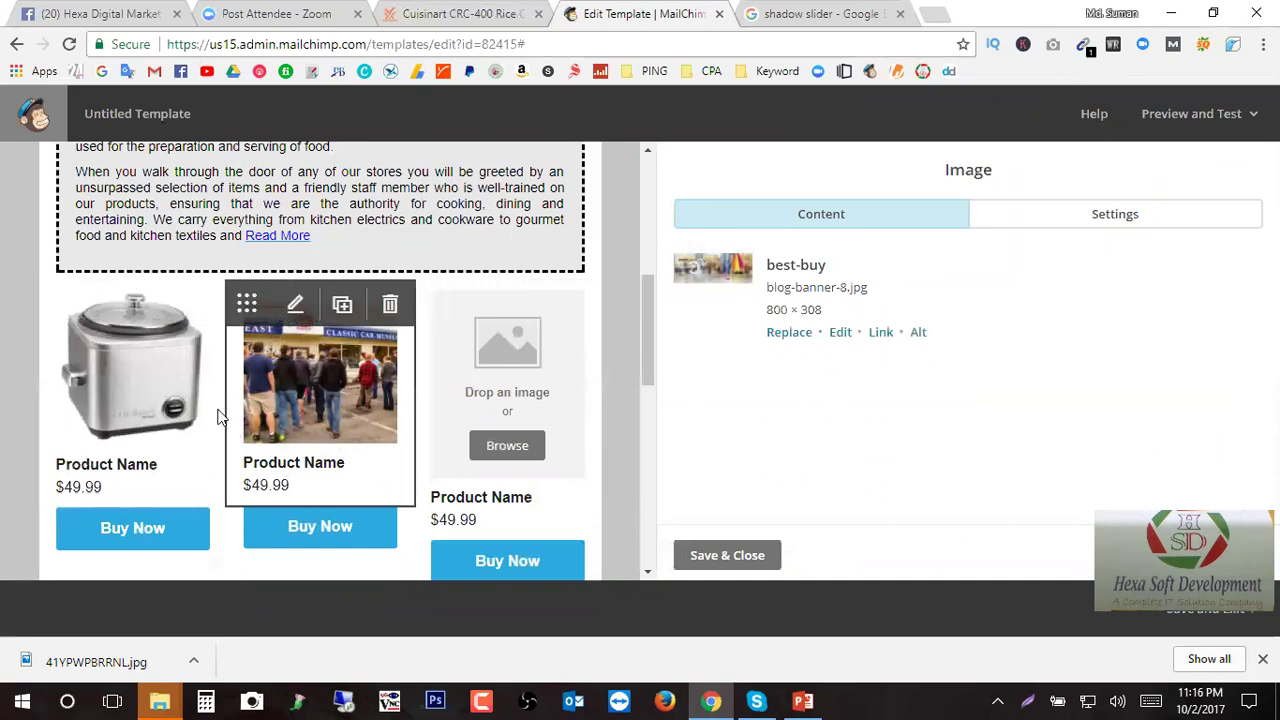
# - Resize the first product's rice cooker image to 350 by 300 in the photo editor with proportions unlocked, and apply it
pyautogui.click(133, 392)
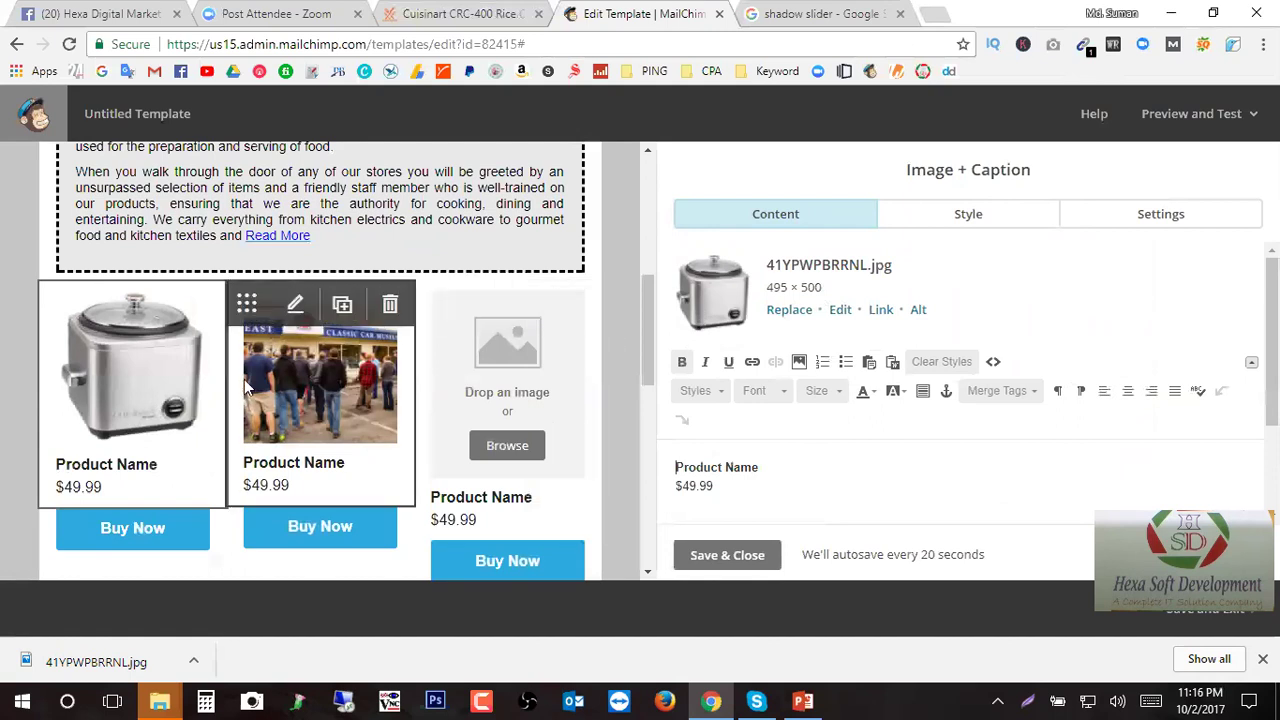
pyautogui.moveTo(193, 396)
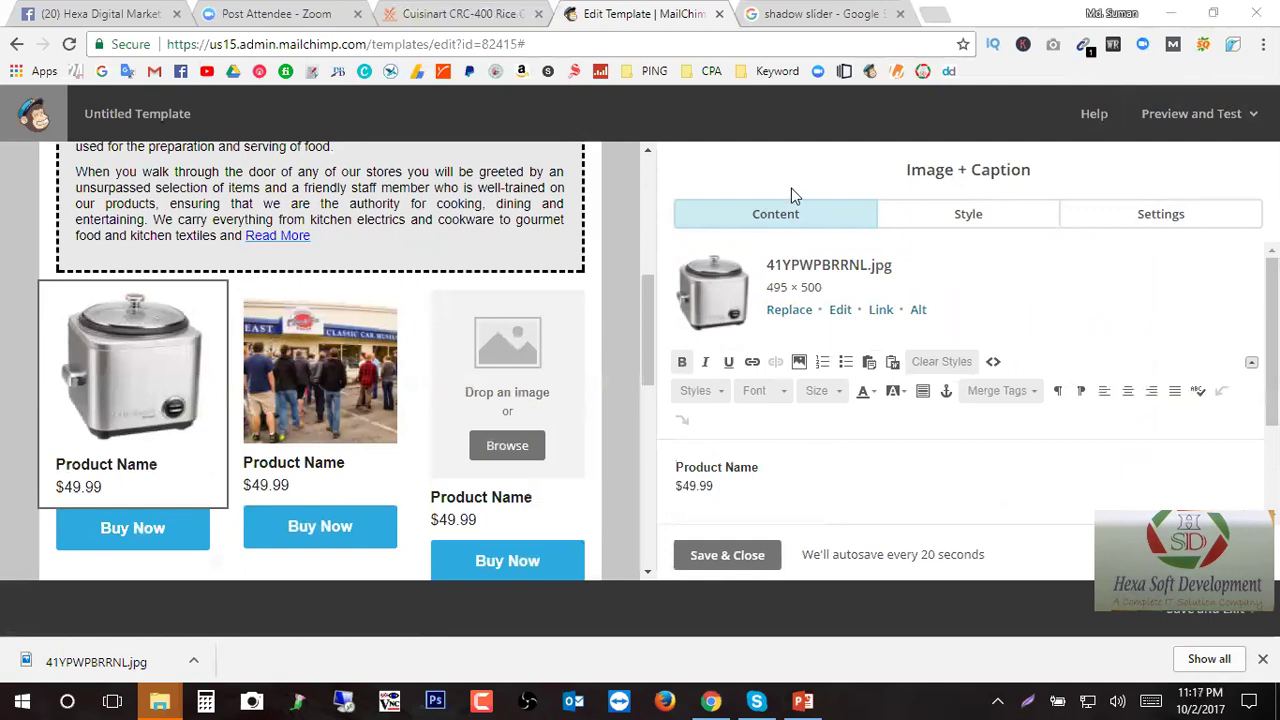
pyautogui.moveTo(140, 460)
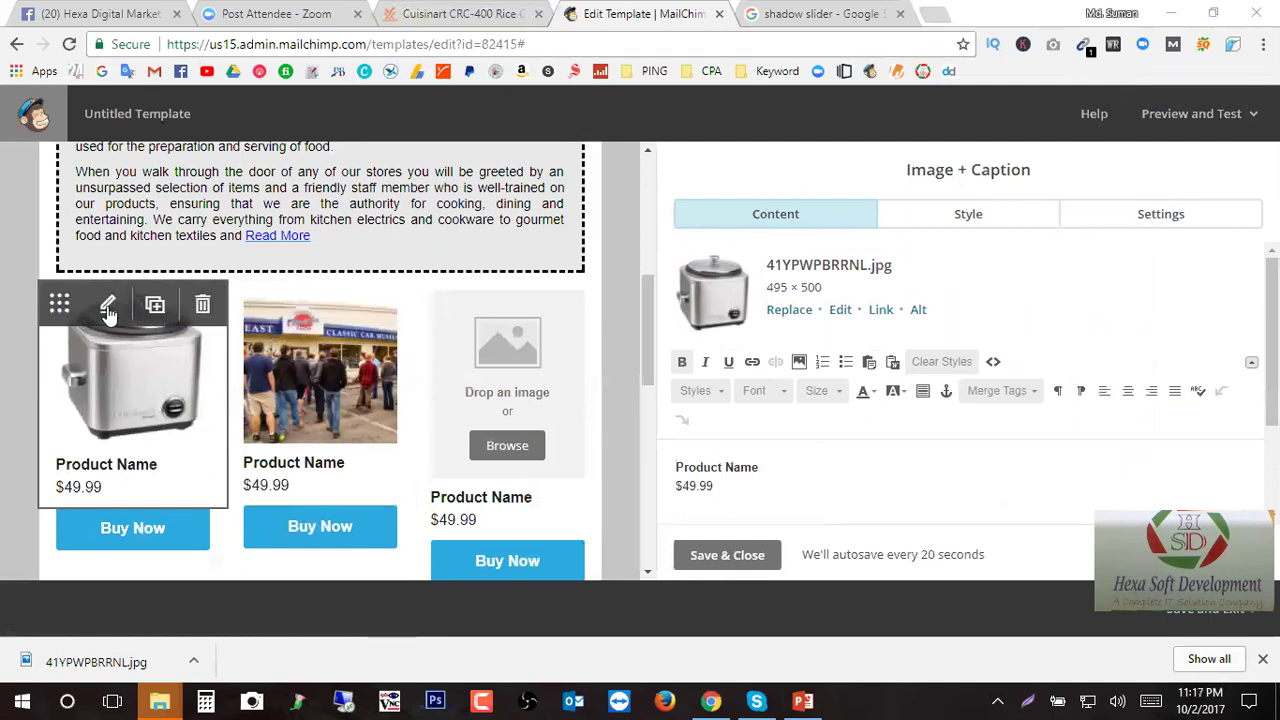
pyautogui.click(845, 321)
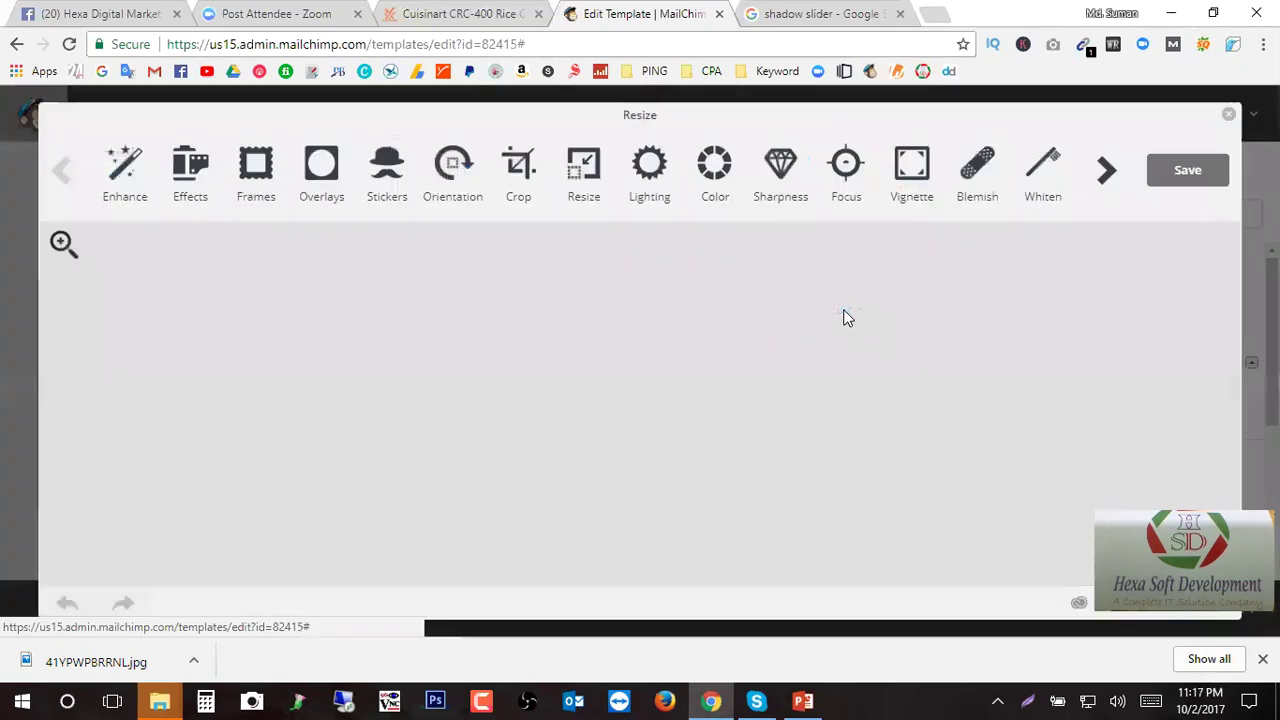
pyautogui.click(575, 184)
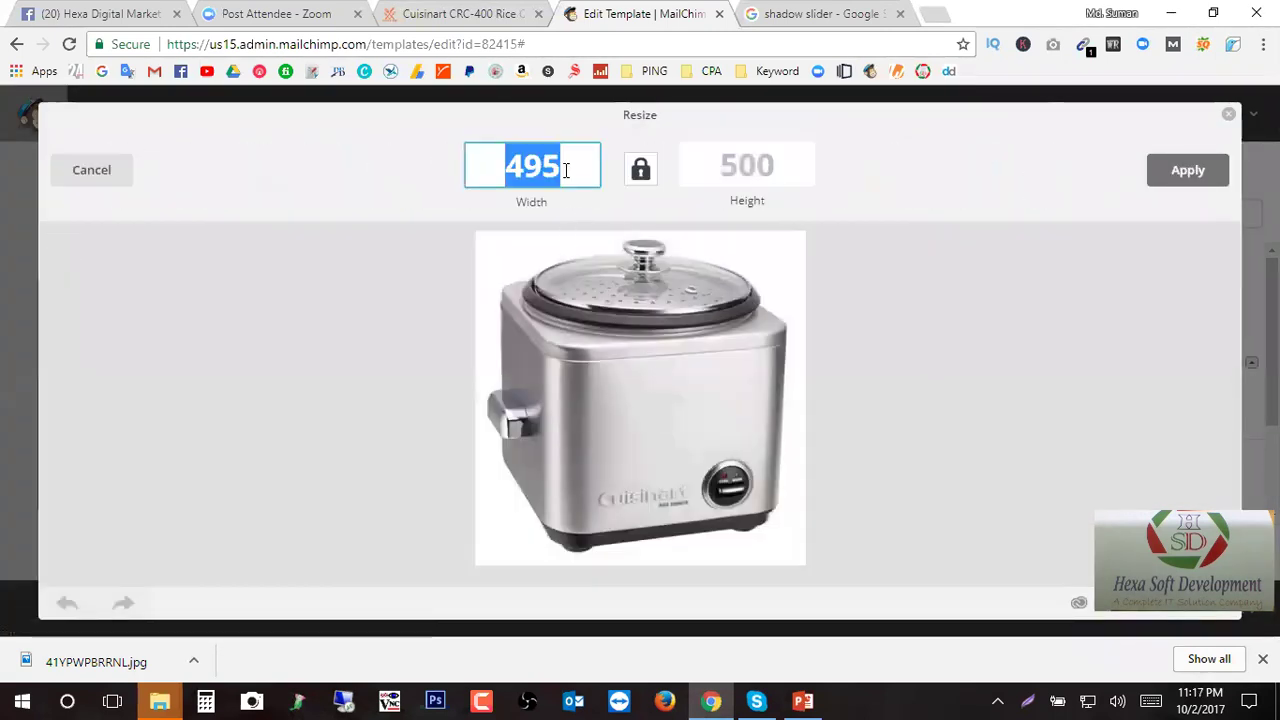
pyautogui.click(640, 170)
pyautogui.click(602, 430)
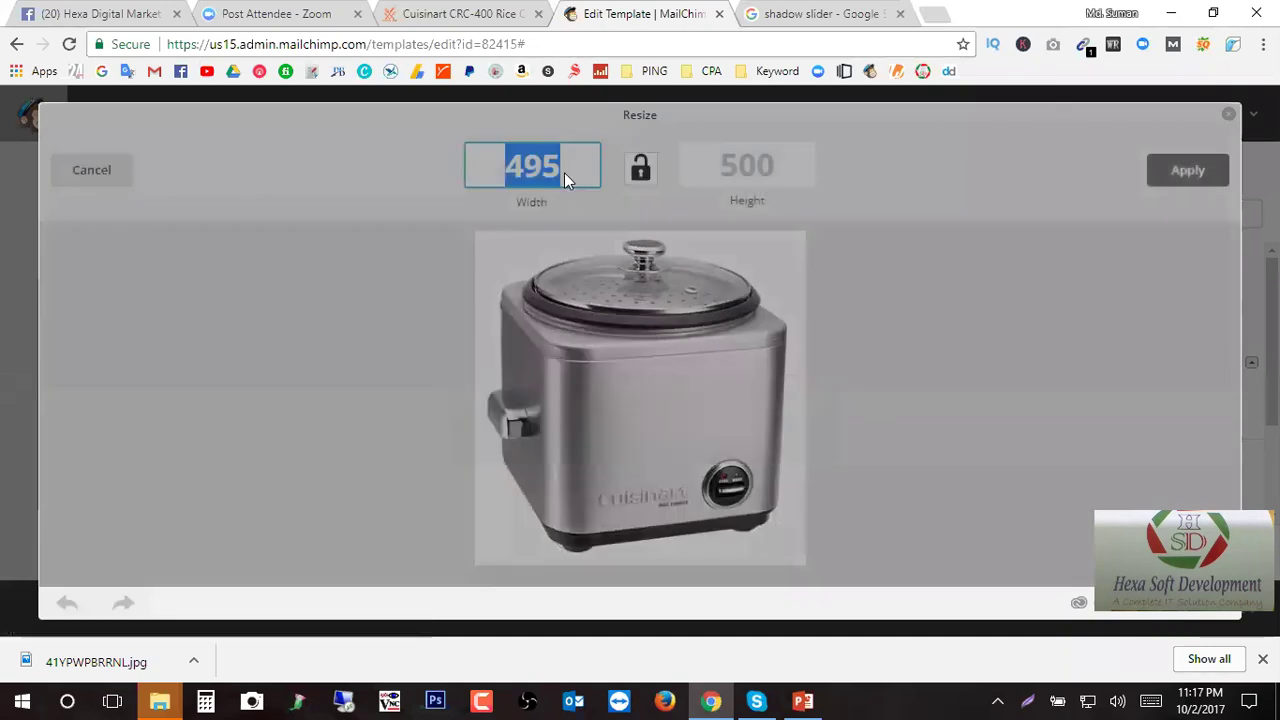
pyautogui.click(569, 163)
pyautogui.moveTo(569, 160); pyautogui.dragTo(476, 174)
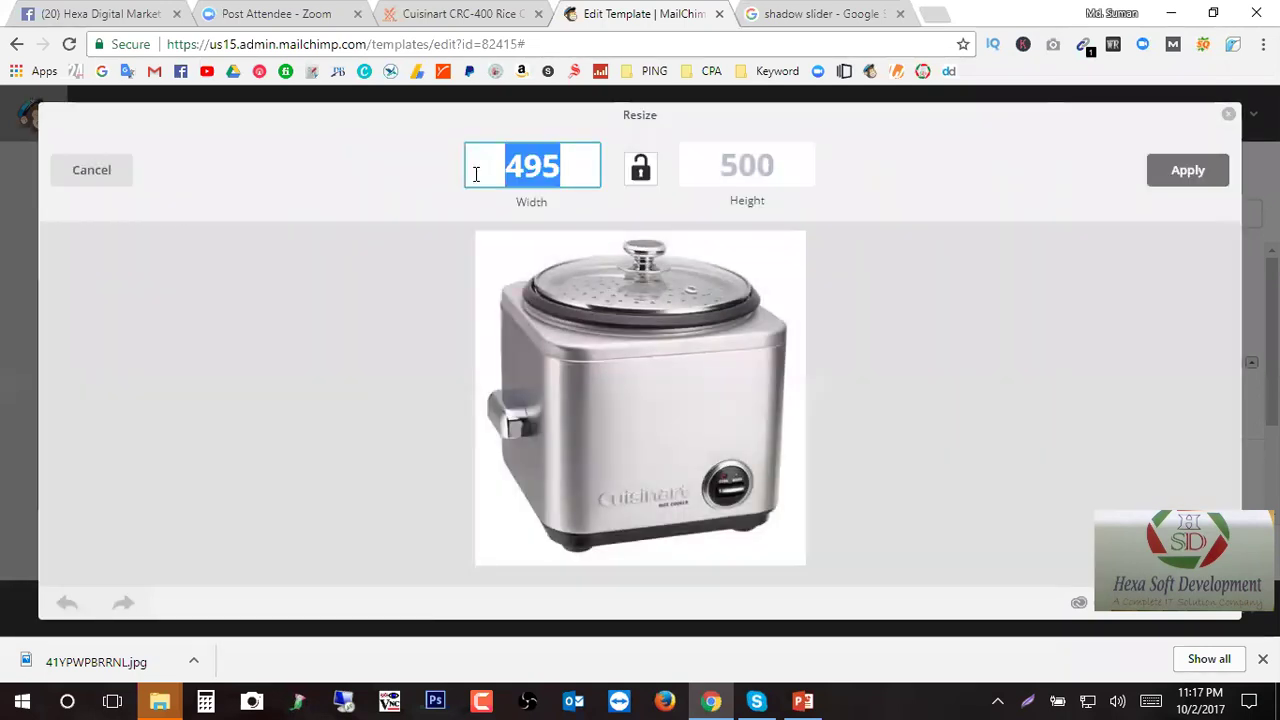
pyautogui.write('350')
pyautogui.moveTo(718, 168); pyautogui.dragTo(801, 170)
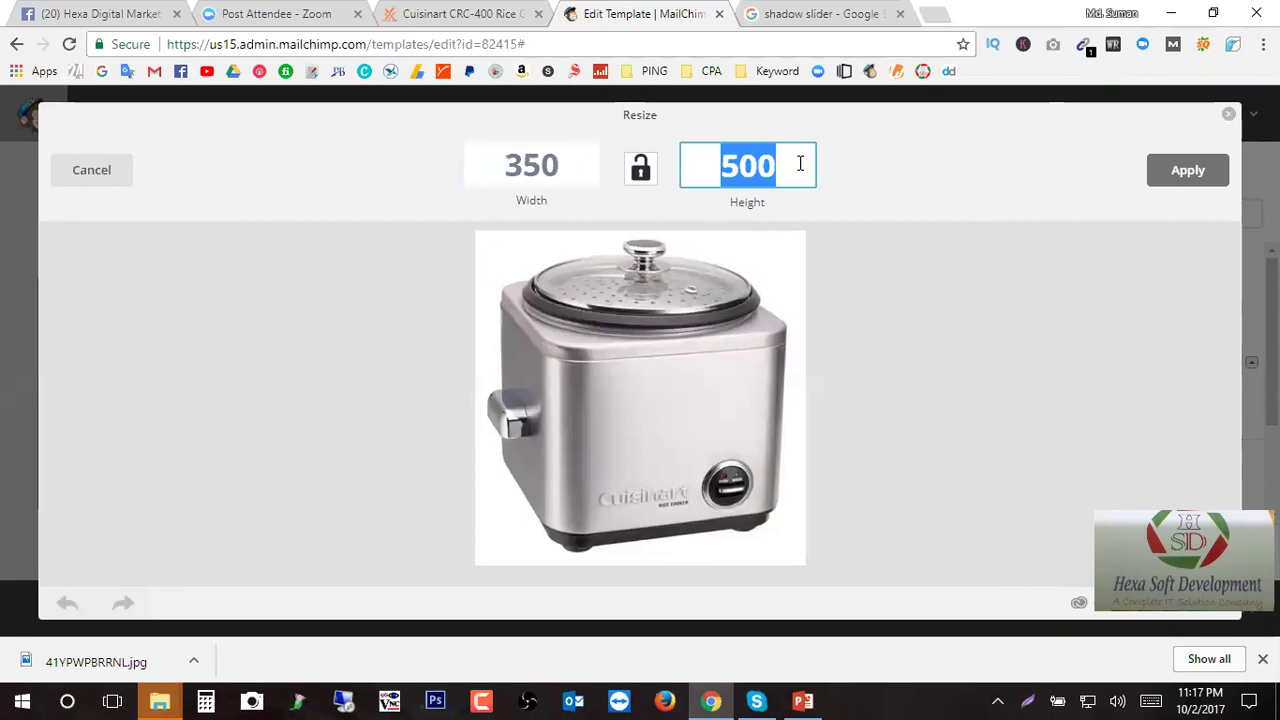
pyautogui.write('300')
pyautogui.click(1182, 168)
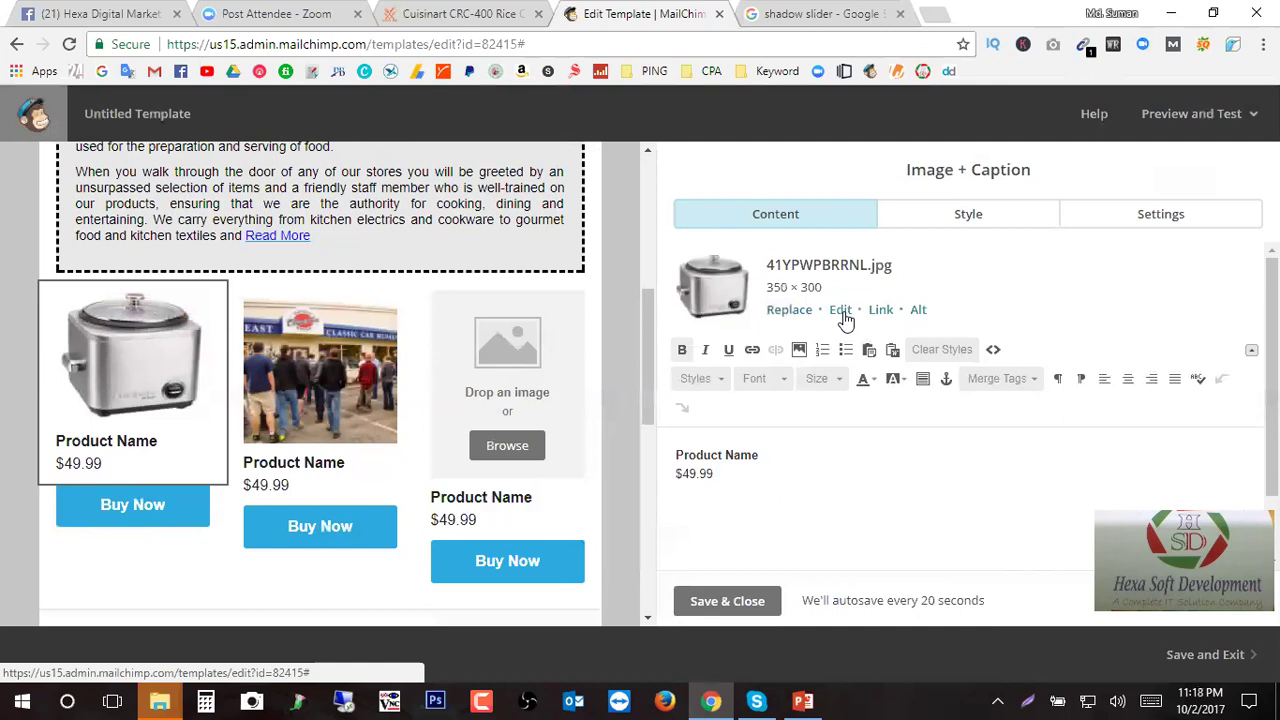
# - Review the template from the header and banner through the About Best-Buy text to the row of three products
pyautogui.moveTo(475, 481)
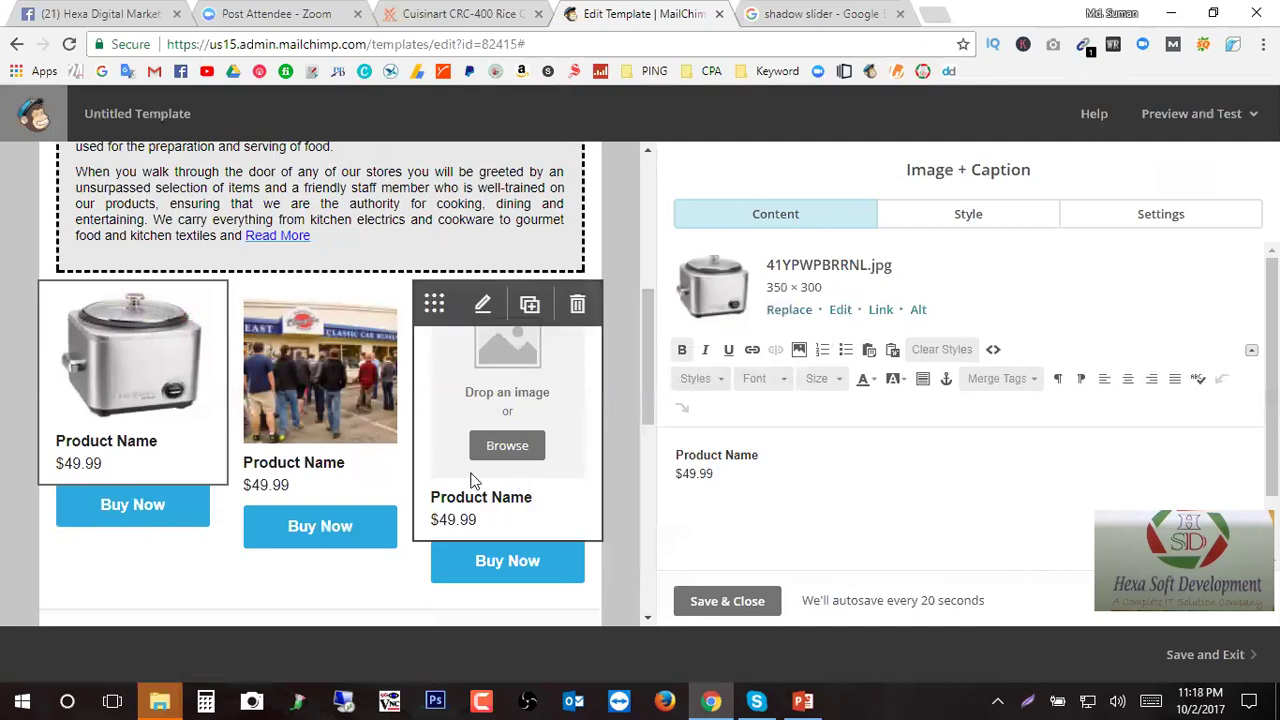
pyautogui.moveTo(370, 456)
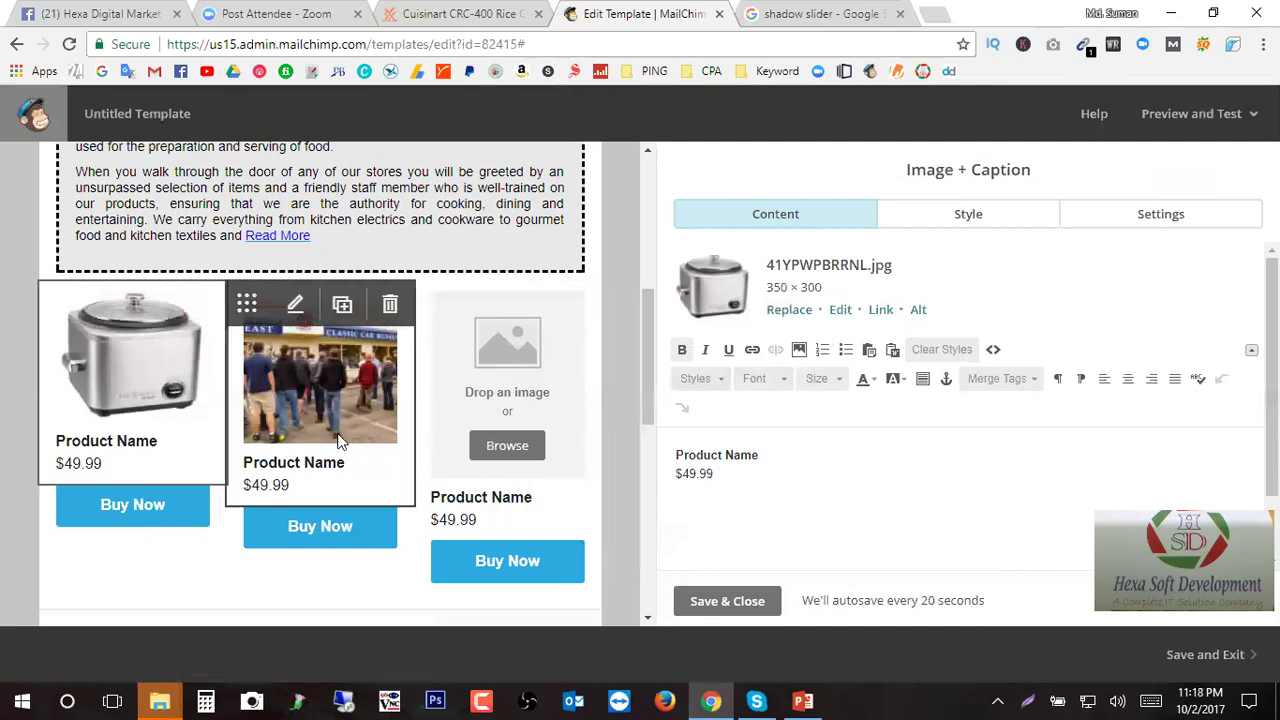
pyautogui.scroll(5, 418, 377)
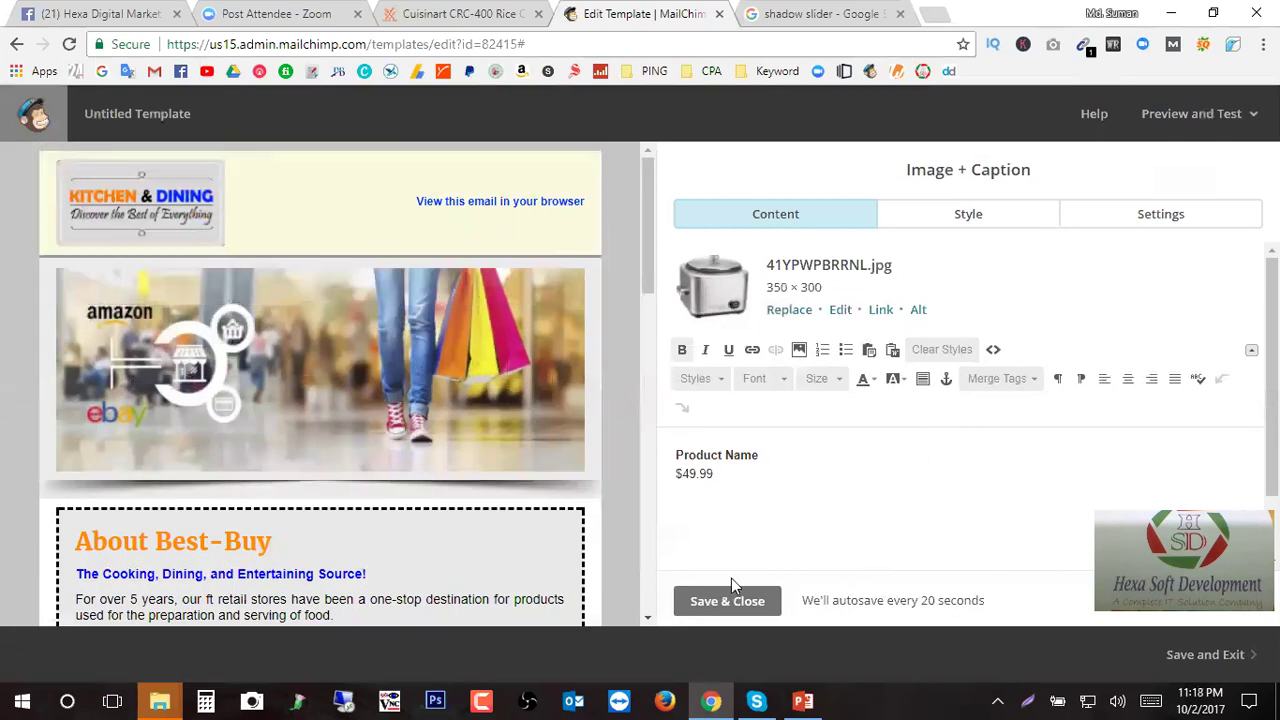
pyautogui.scroll(-4, 380, 448)
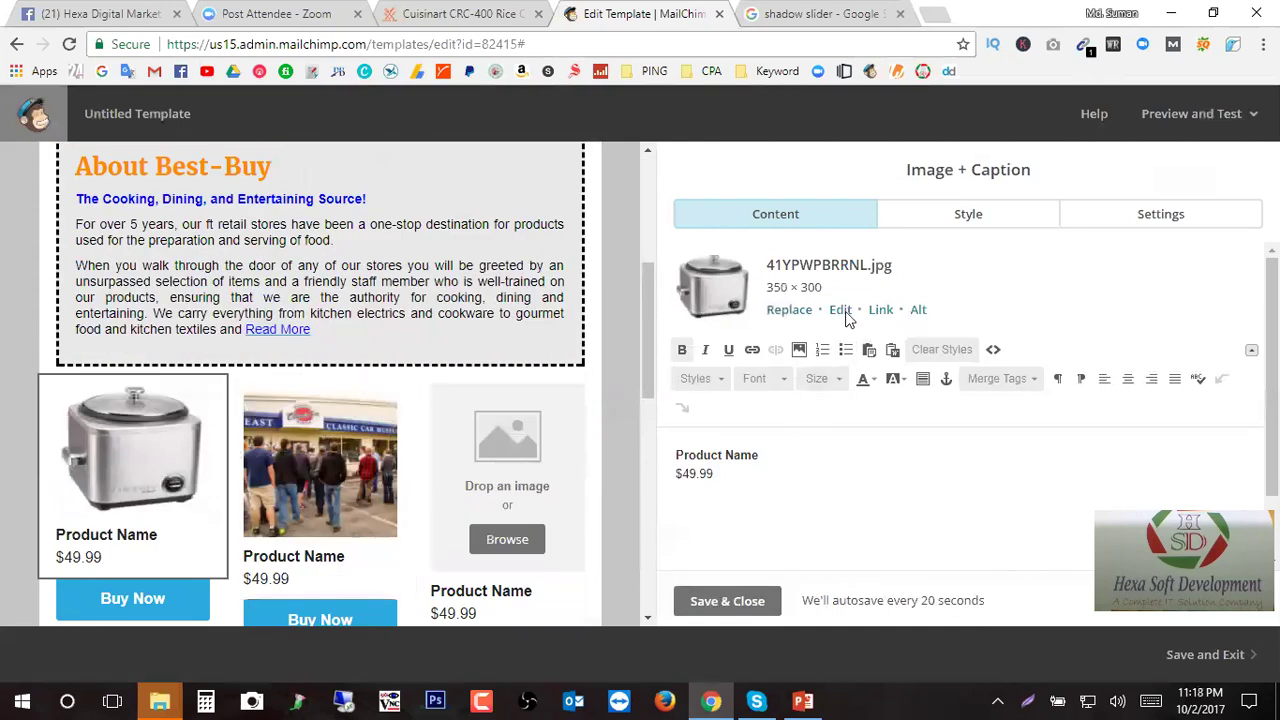
pyautogui.scroll(-2, 285, 500)
pyautogui.scroll(3, 280, 505)
pyautogui.scroll(-3, 154, 353)
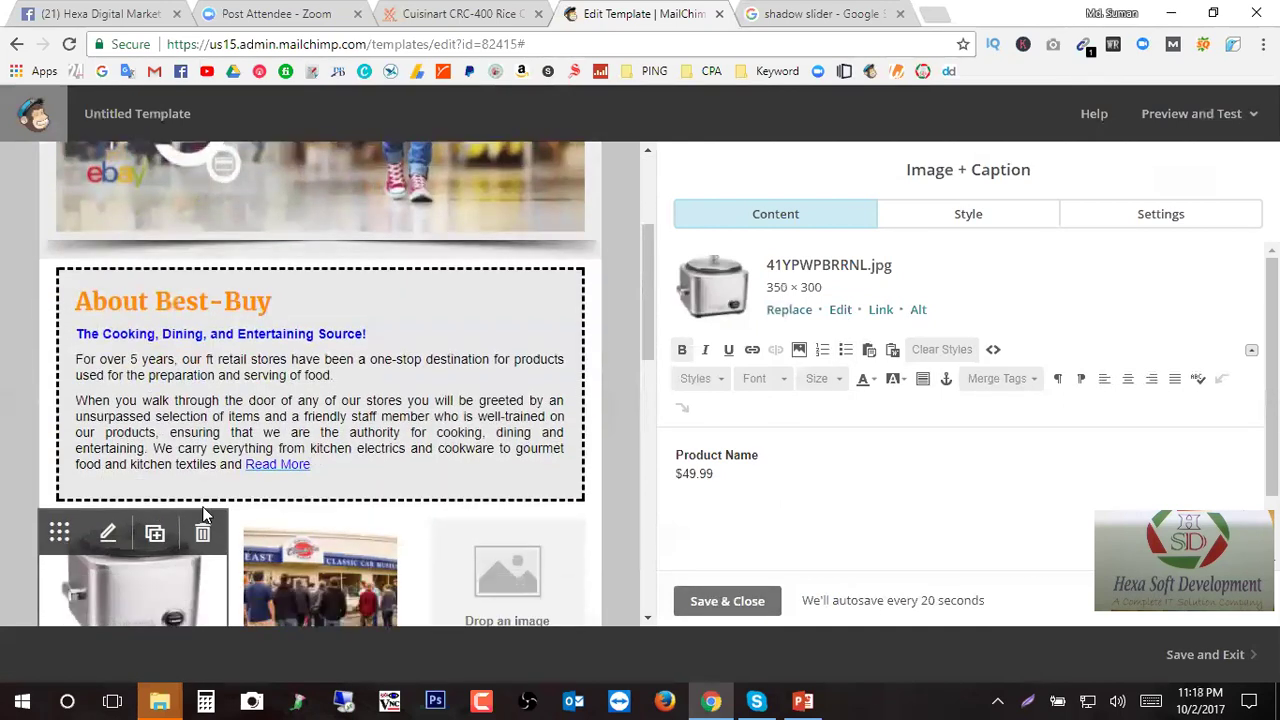
pyautogui.scroll(2, 154, 353)
# - Save and close the image block, and exit the template editor, saving the template as Best-Buy
pyautogui.click(727, 601)
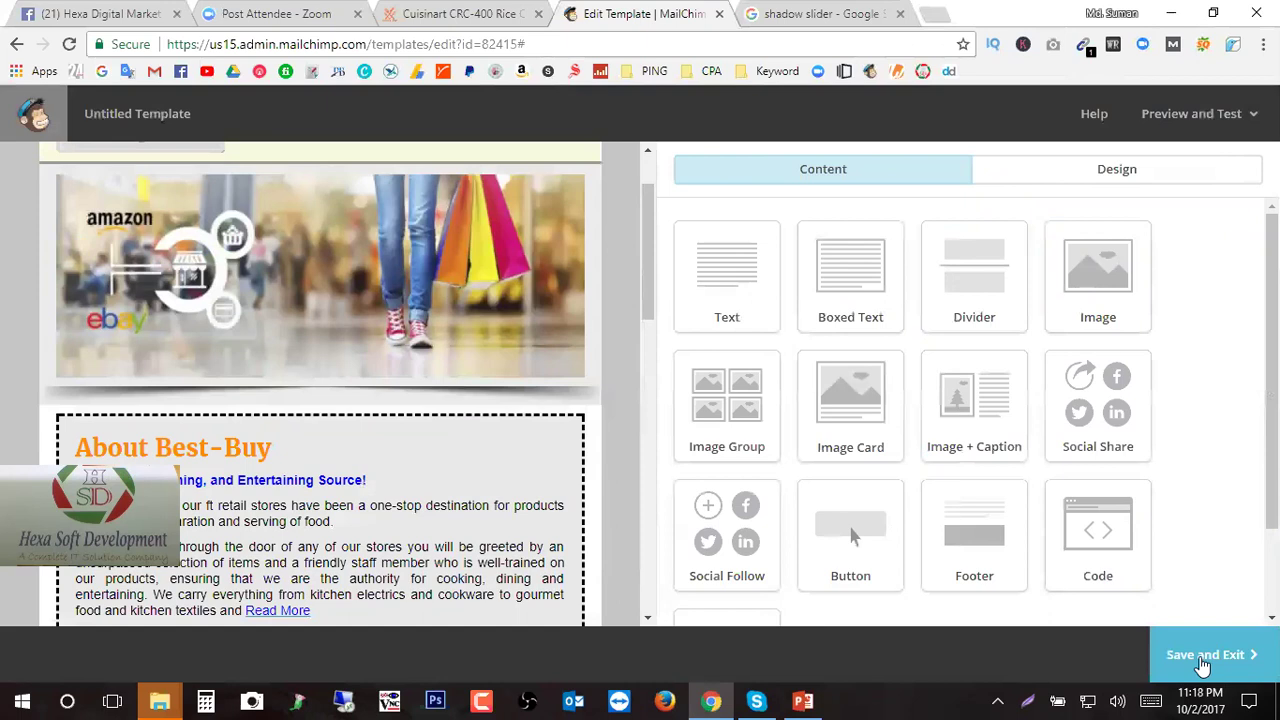
pyautogui.click(1210, 660)
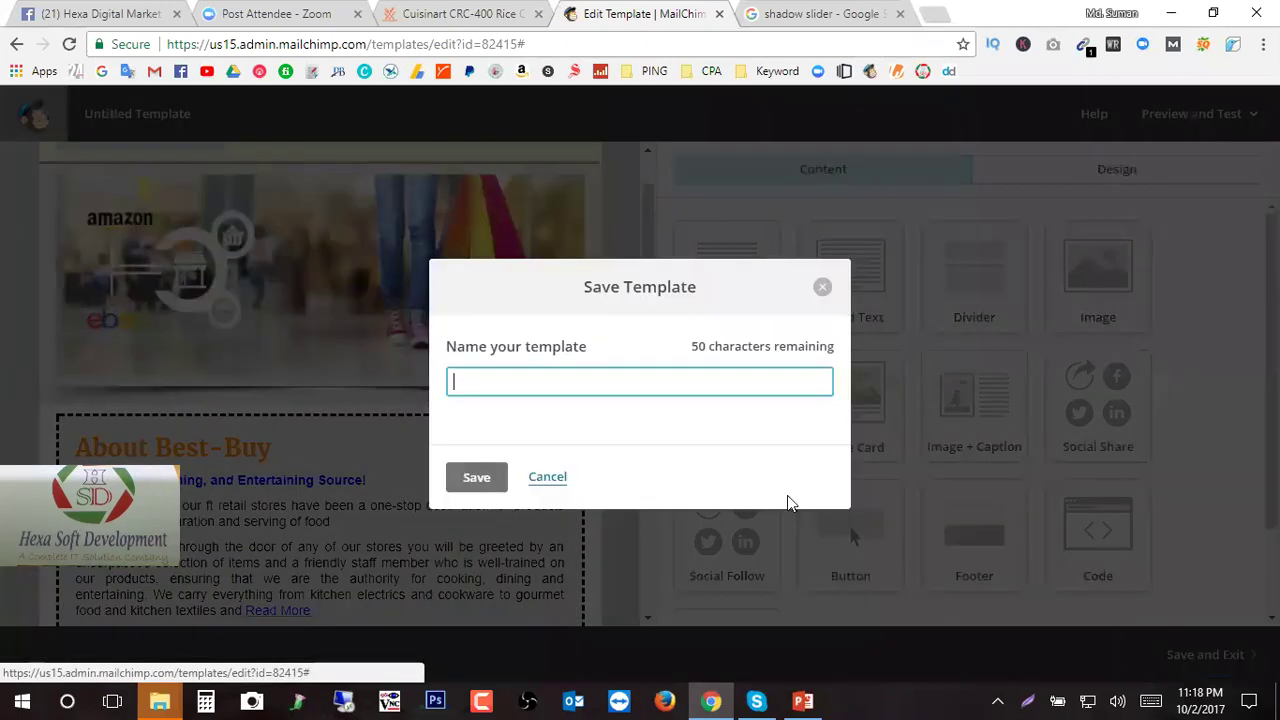
pyautogui.click(630, 388)
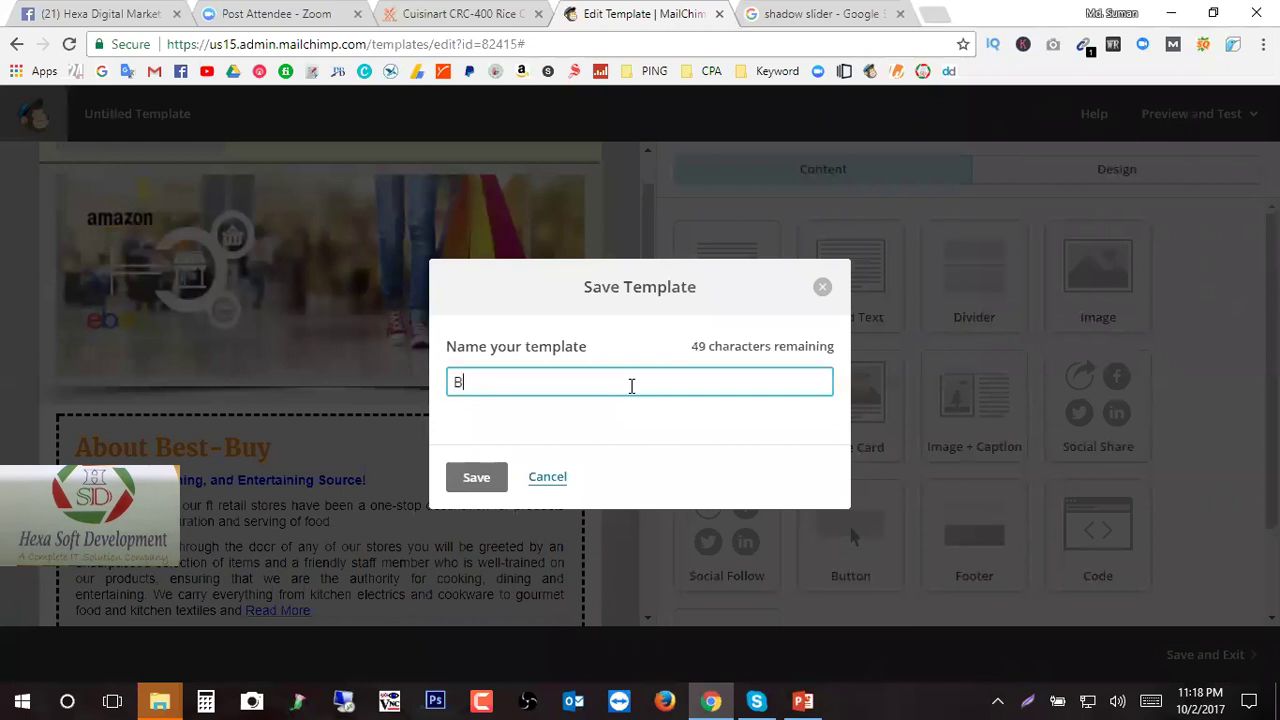
pyautogui.write('Best-Buy')
pyautogui.click(477, 480)
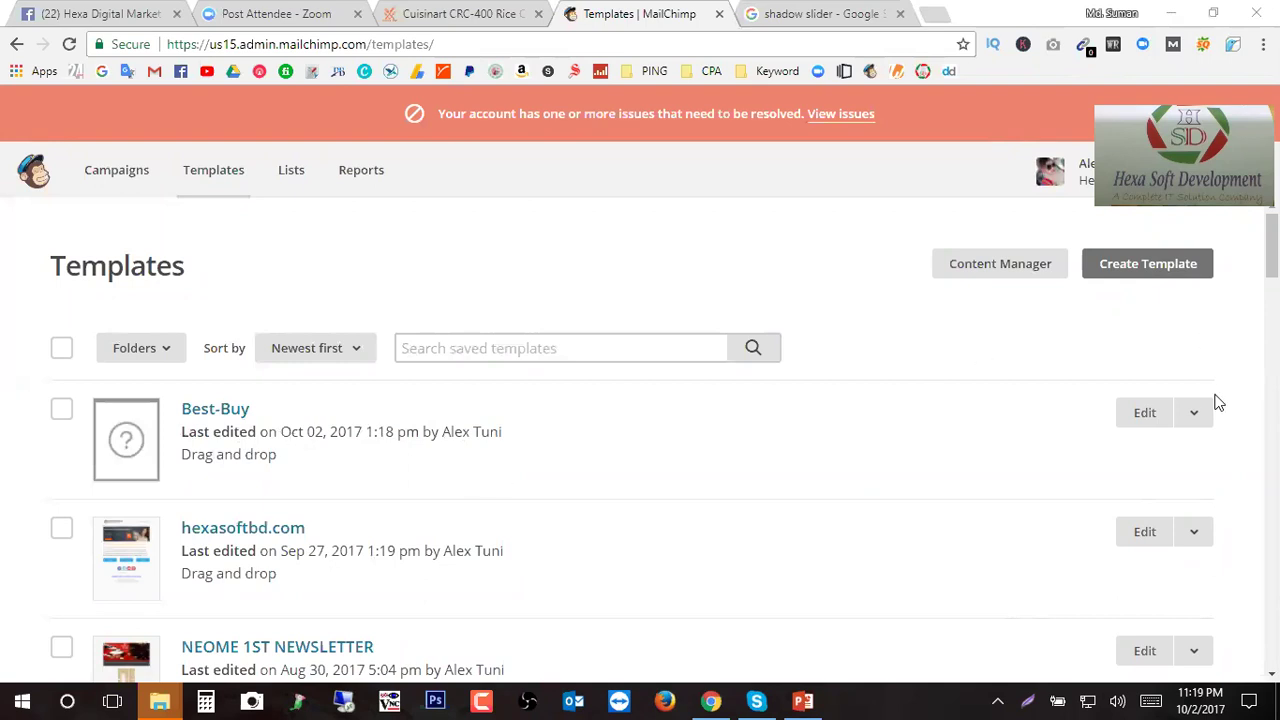
# - Export the Best-Buy template from the templates list as an HTML file
pyautogui.scroll(-1, 1194, 425)
pyautogui.scroll(1, 1194, 428)
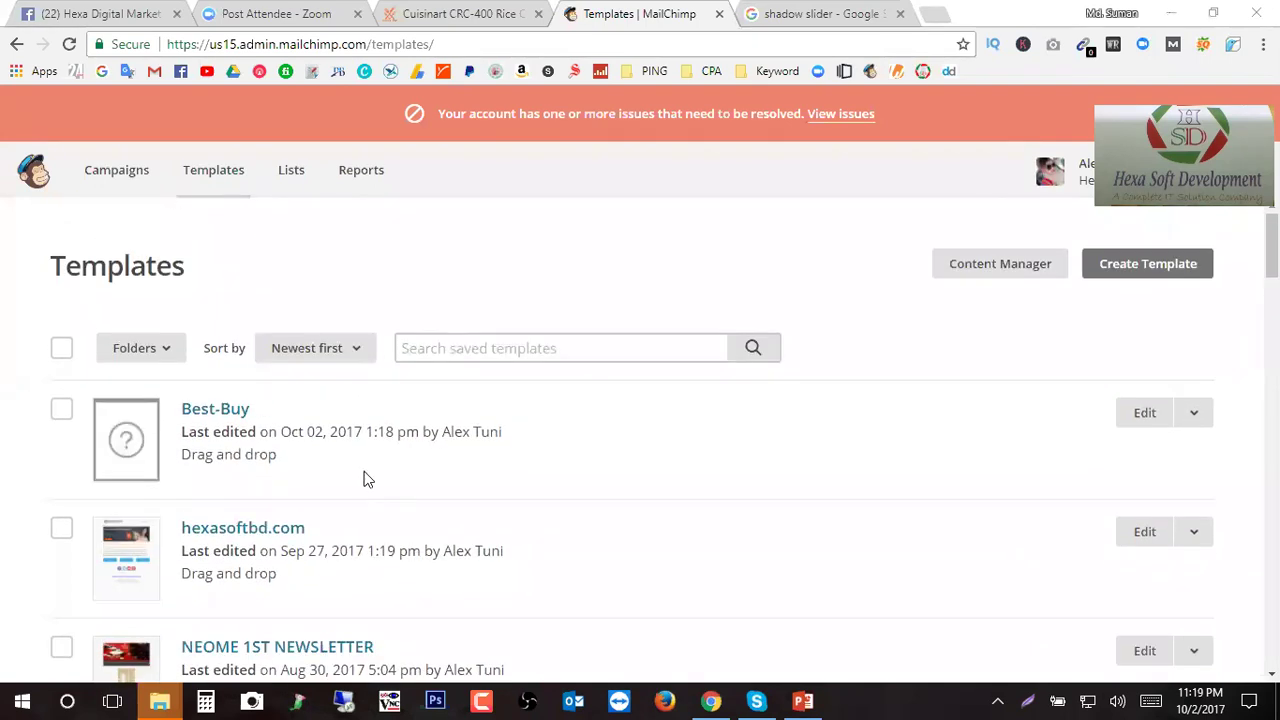
pyautogui.click(60, 411)
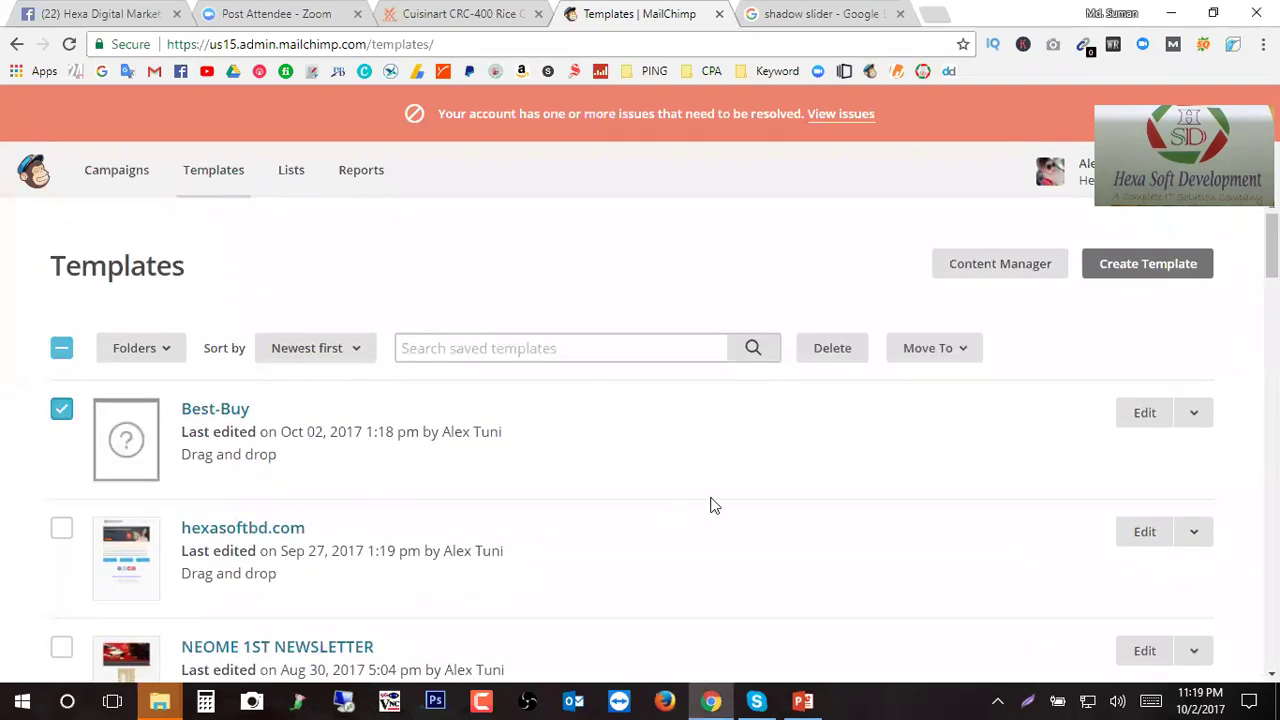
pyautogui.click(1191, 414)
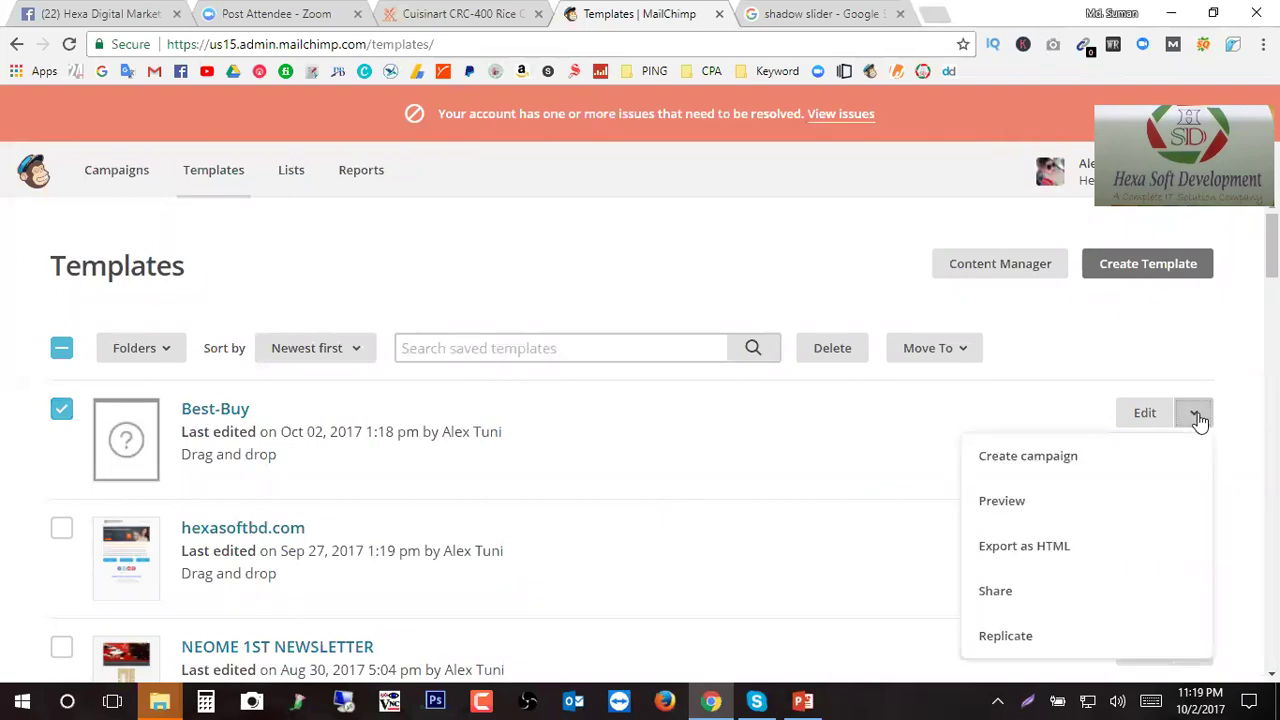
pyautogui.click(1045, 553)
pyautogui.click(386, 484)
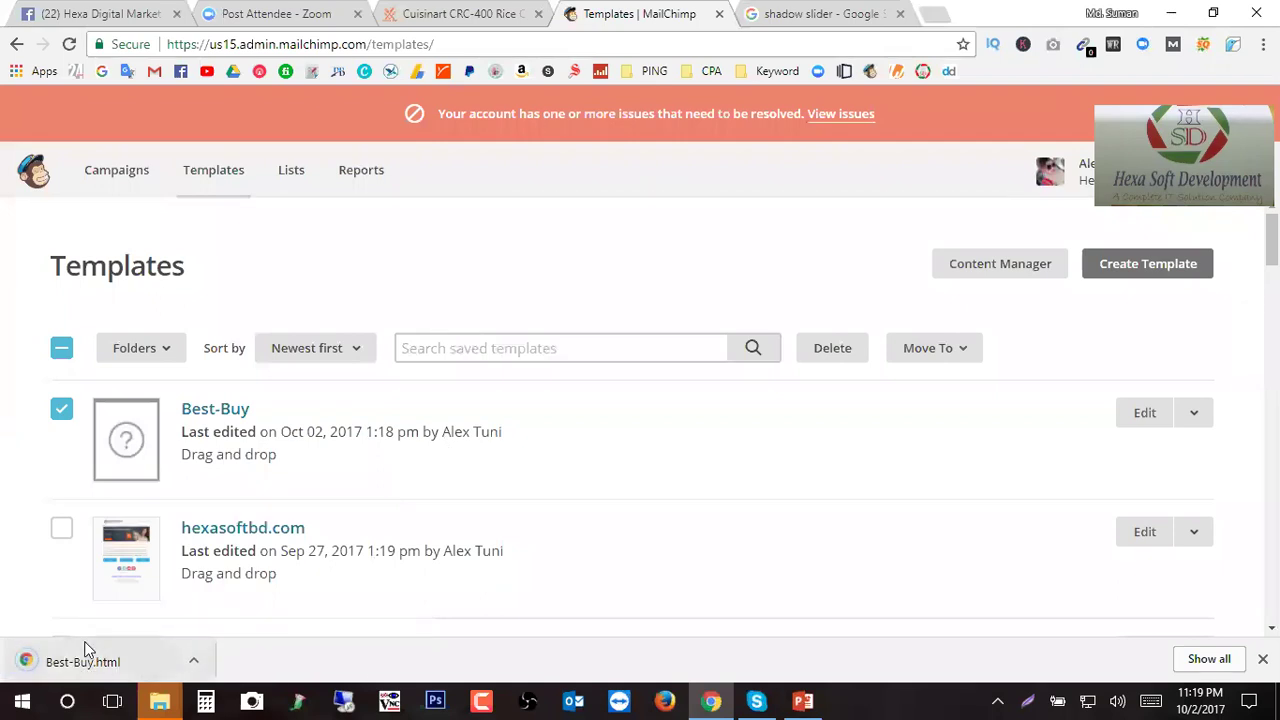
# - Show the downloaded Best-Buy.html in its folder, cut the file, and close the Downloads folder window
pyautogui.click(1209, 659)
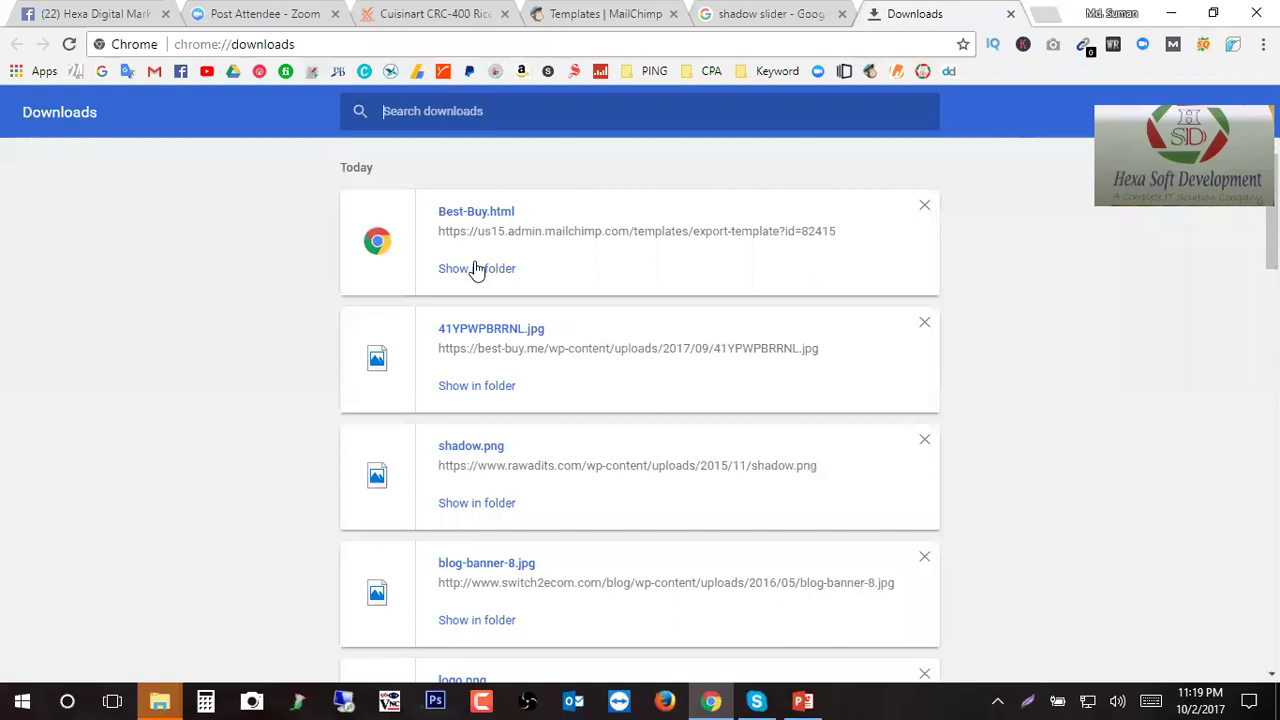
pyautogui.click(478, 279)
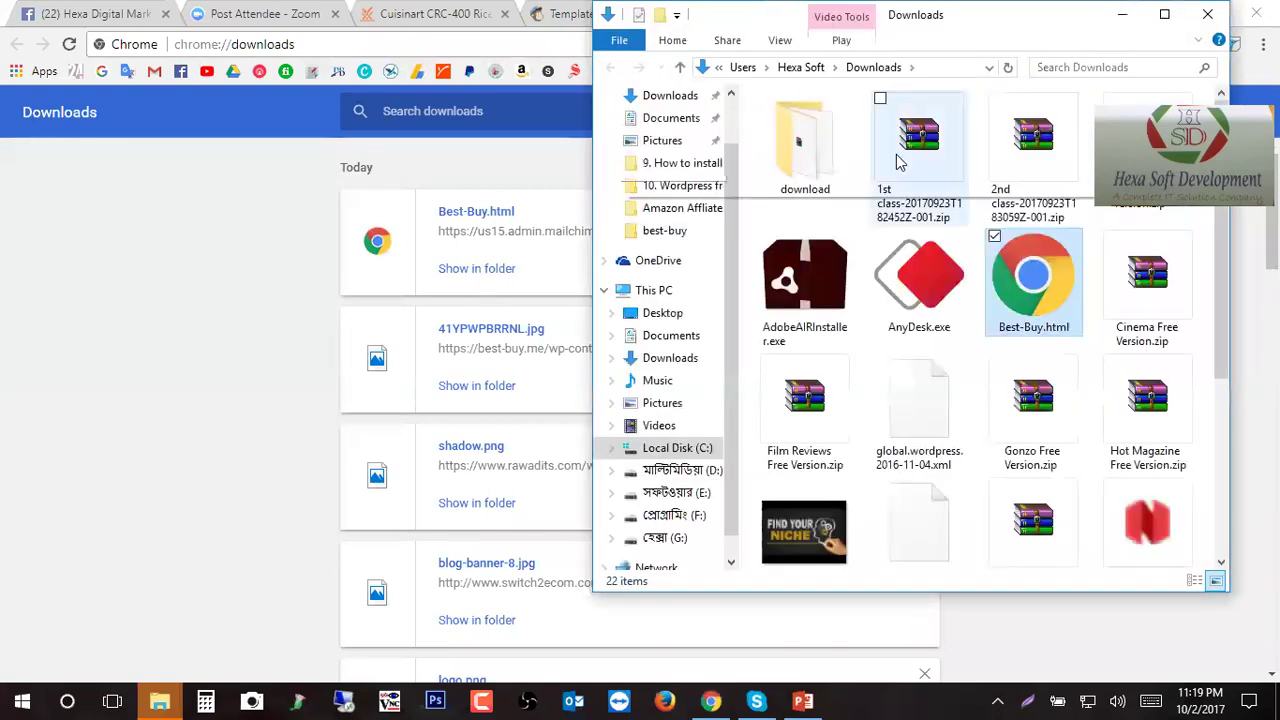
pyautogui.rightClick(1050, 266)
pyautogui.click(802, 524)
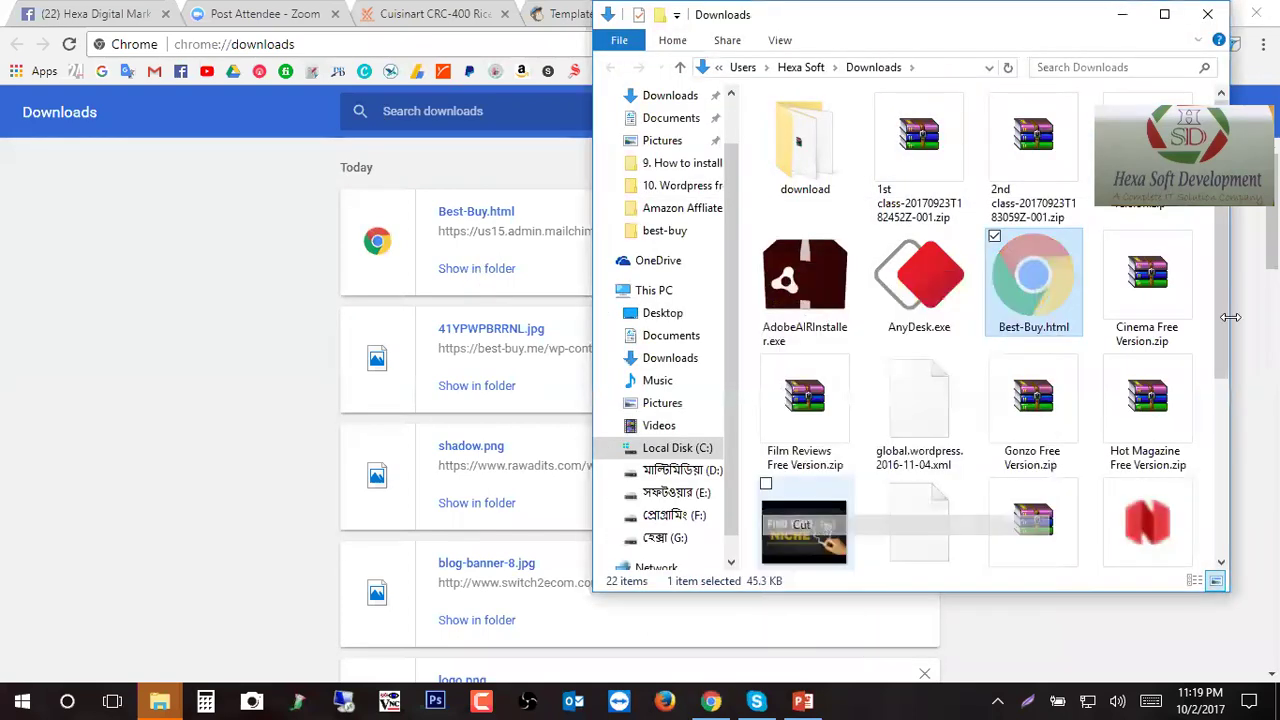
pyautogui.click(1206, 18)
# - Switch to the desktop's best-buy folder, paste Best-Buy.html into it, and open the pasted file
pyautogui.click(1170, 14)
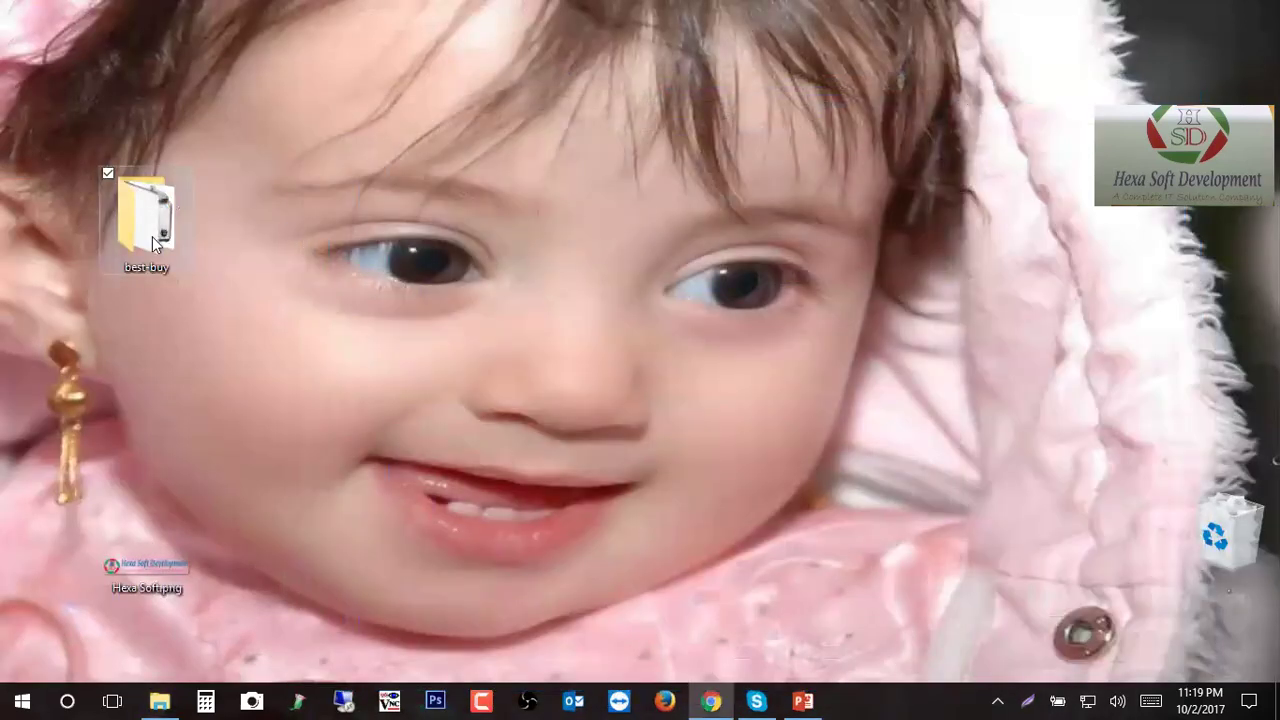
pyautogui.doubleClick(150, 236)
pyautogui.rightClick(673, 366)
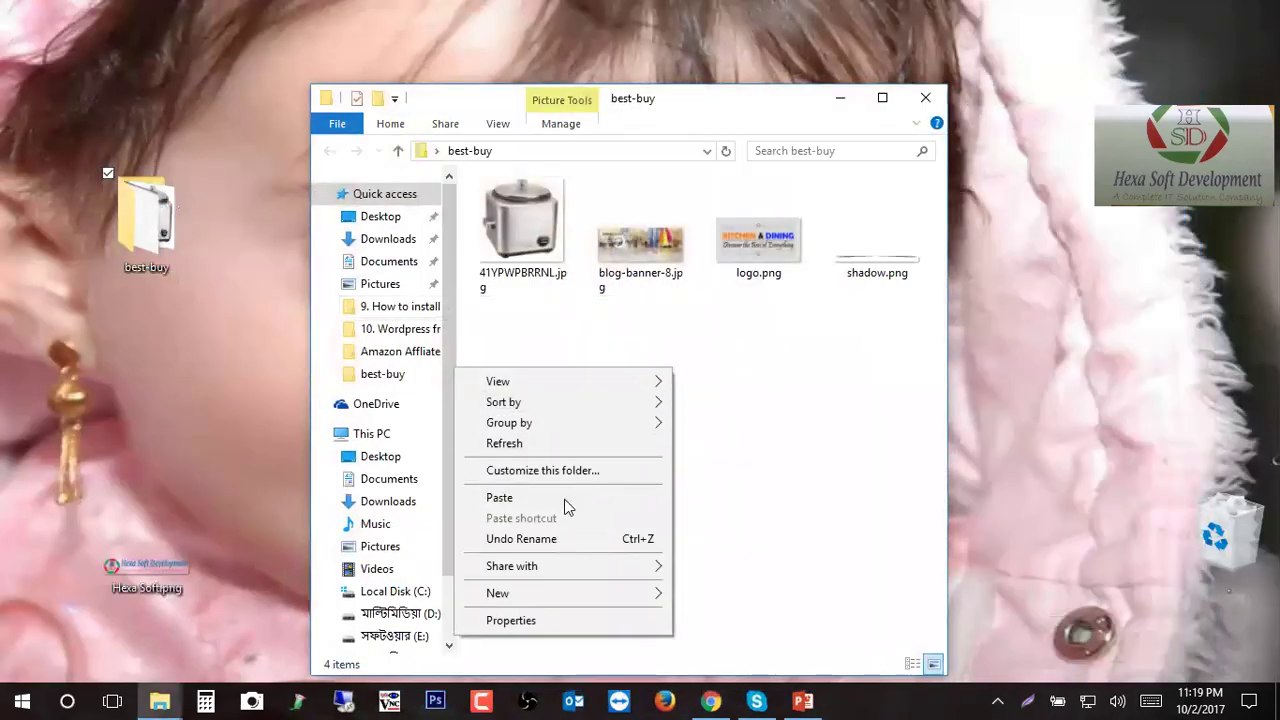
pyautogui.click(563, 500)
pyautogui.click(538, 419)
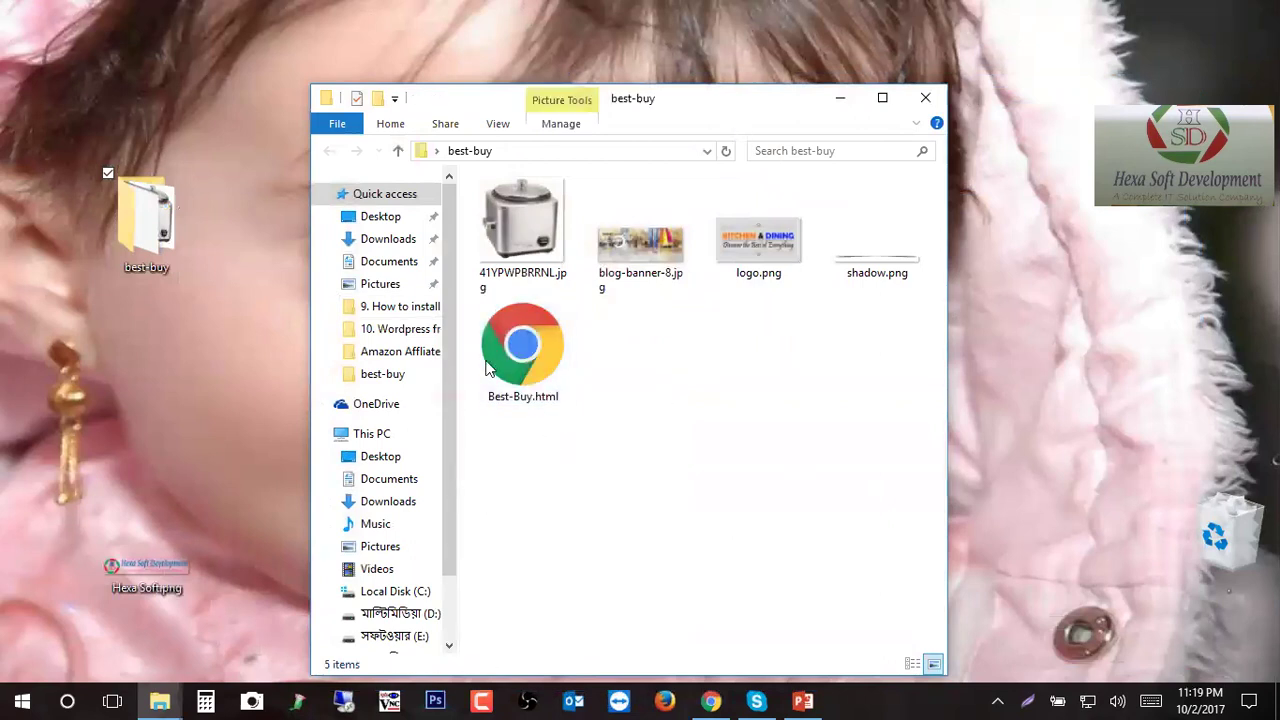
pyautogui.doubleClick(547, 347)
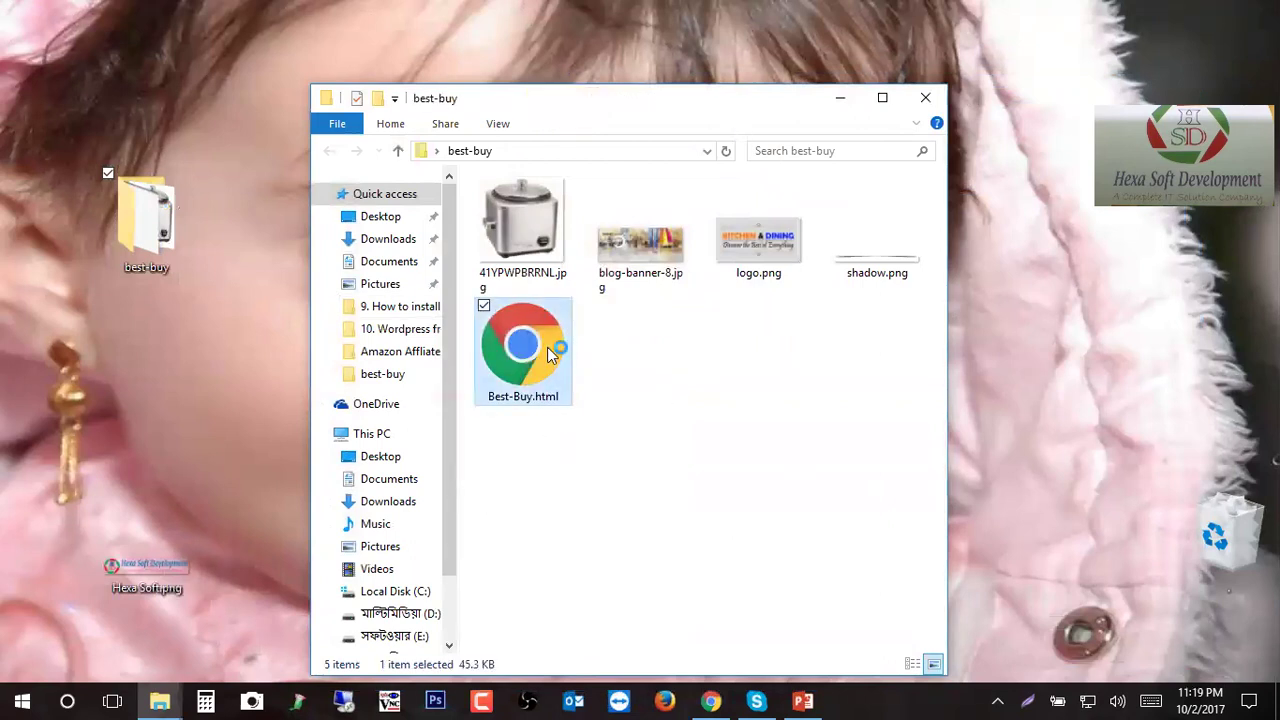
# - Open Best-Buy.html from the best-buy folder in the browser, capture the full page, and download the capture as a PNG
pyautogui.scroll(-5, 718, 392)
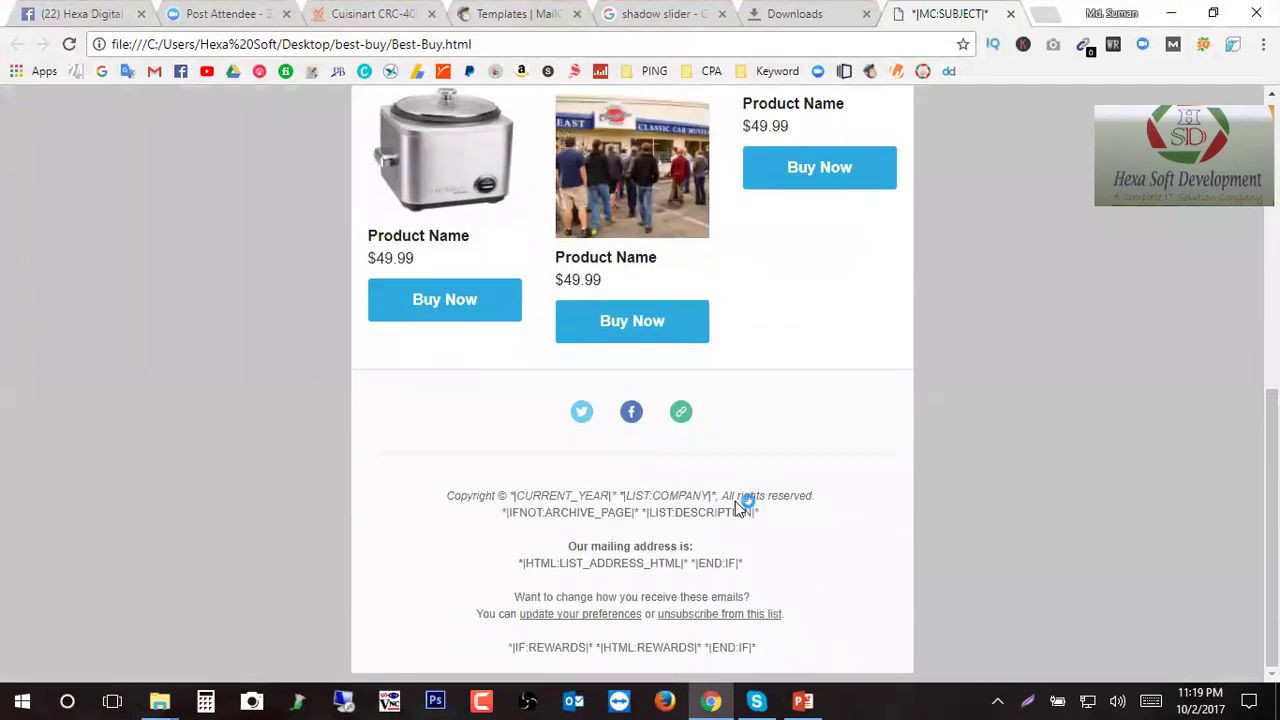
pyautogui.scroll(5, 735, 501)
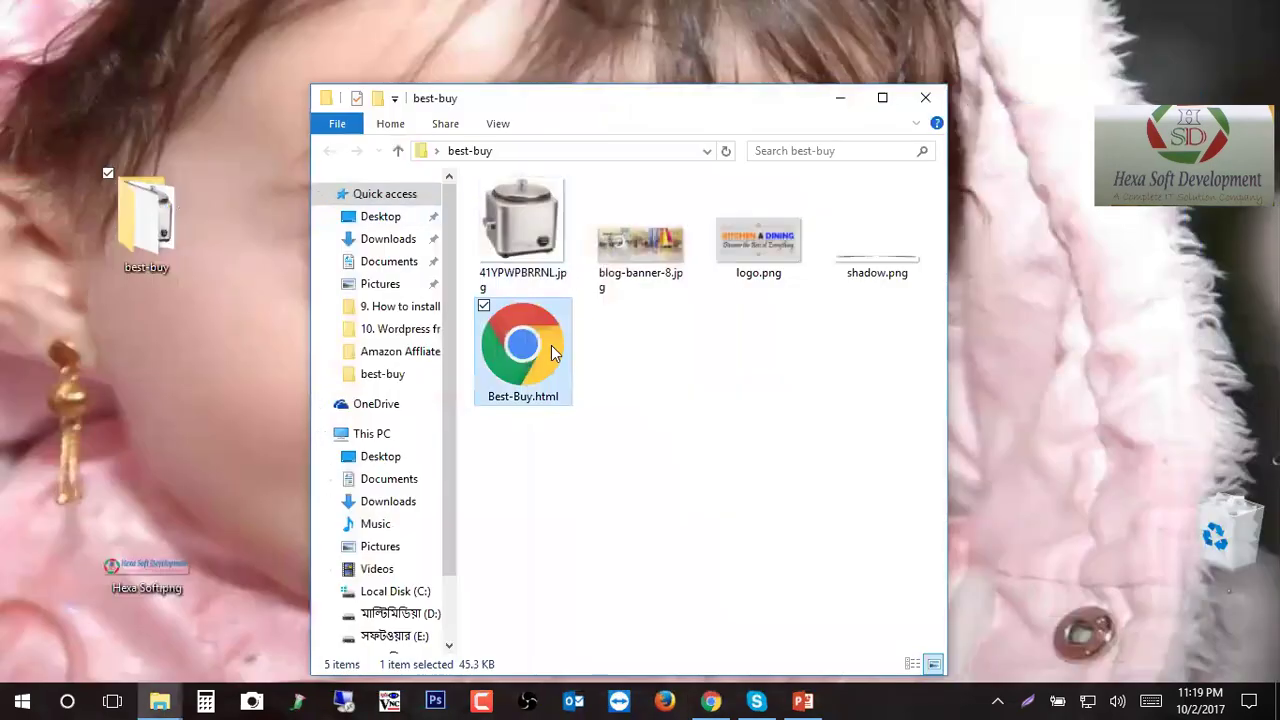
pyautogui.doubleClick(549, 347)
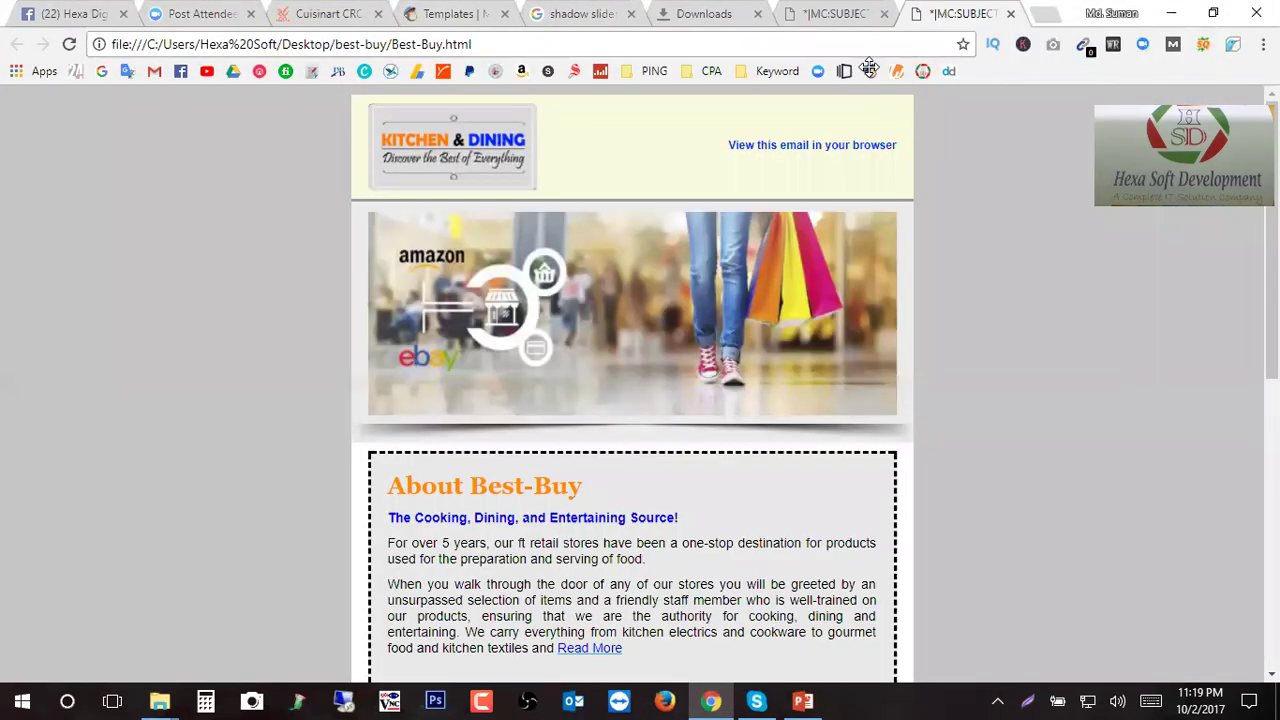
pyautogui.click(1053, 48)
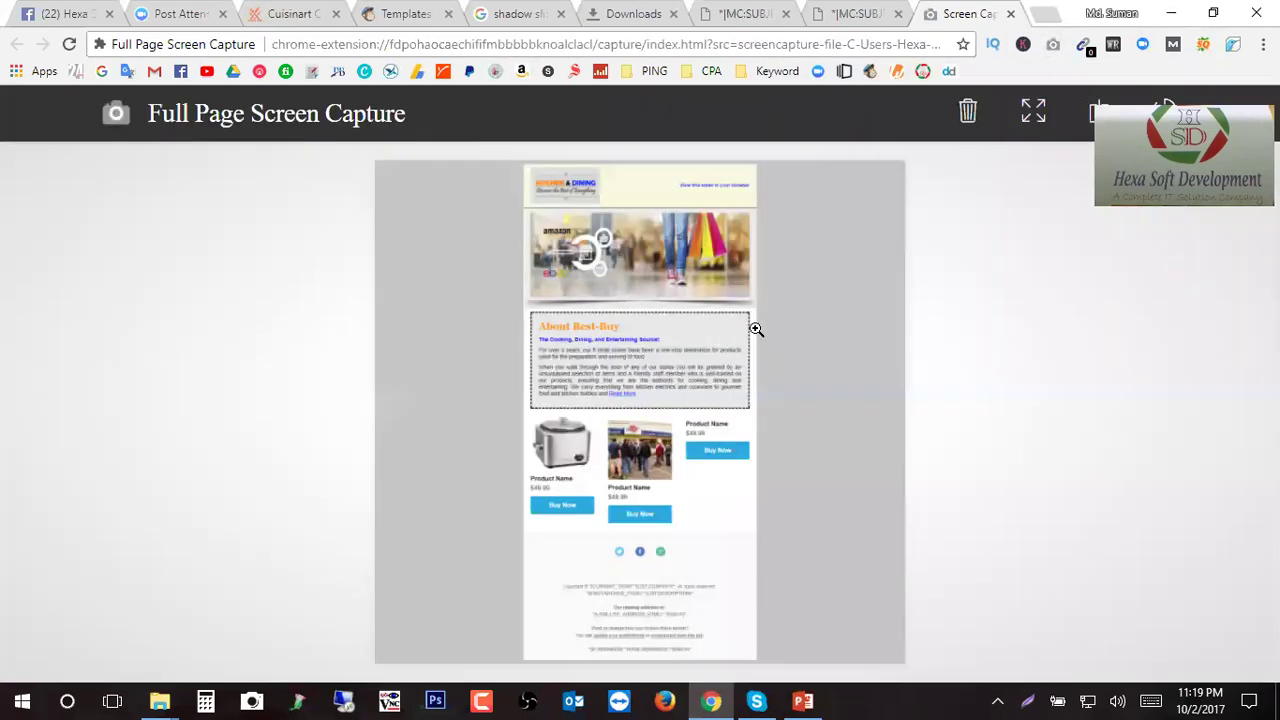
pyautogui.click(1099, 111)
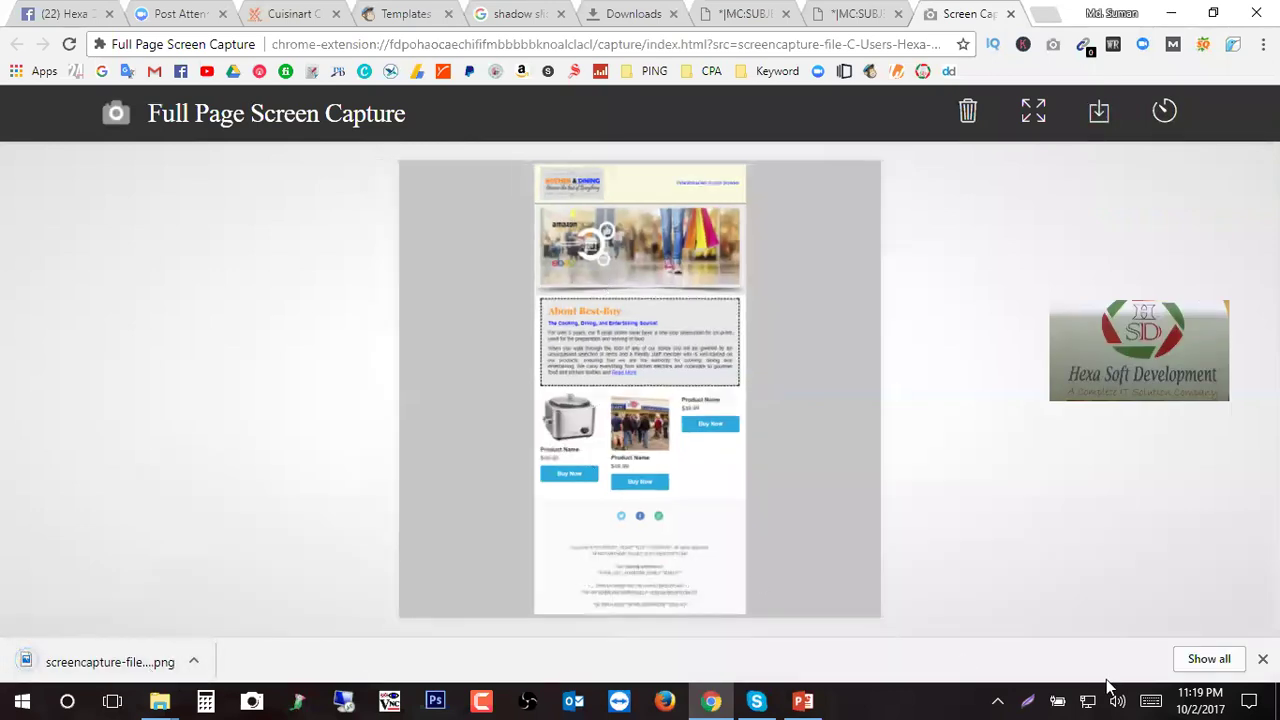
# - Show the downloaded screen capture PNG in its folder, cut the file, and close the Downloads folder window
pyautogui.click(1209, 660)
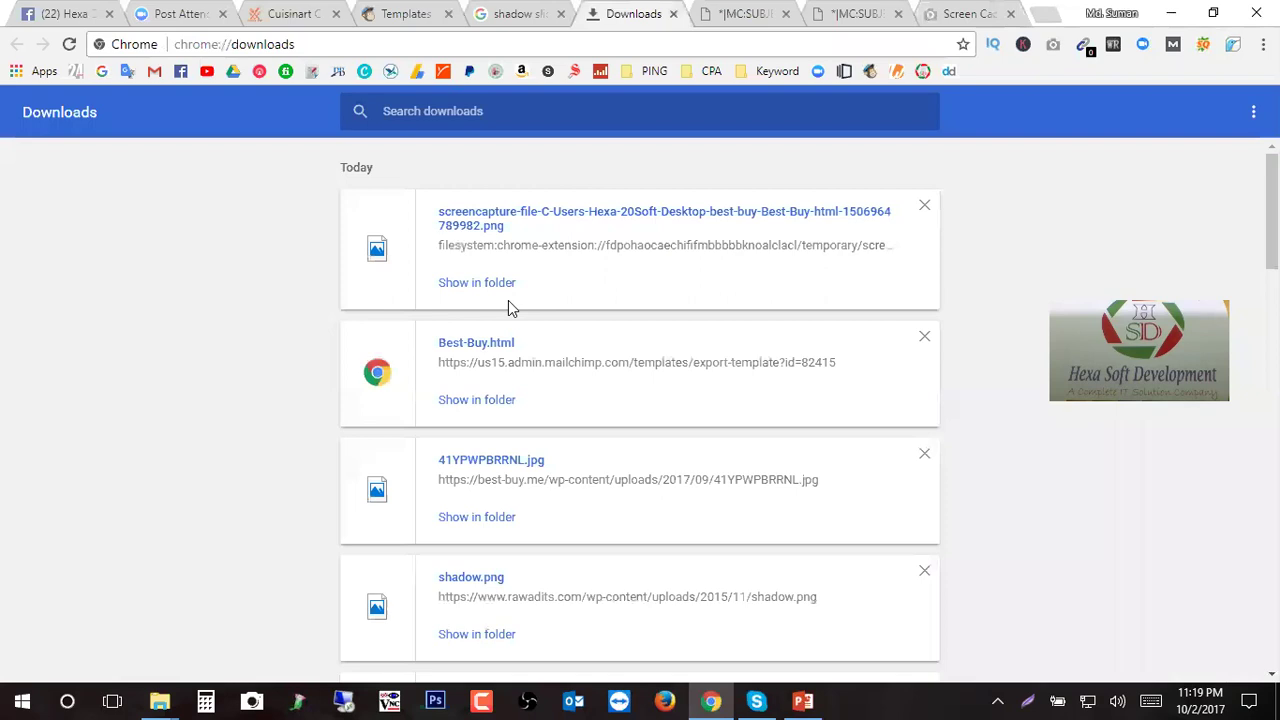
pyautogui.click(500, 283)
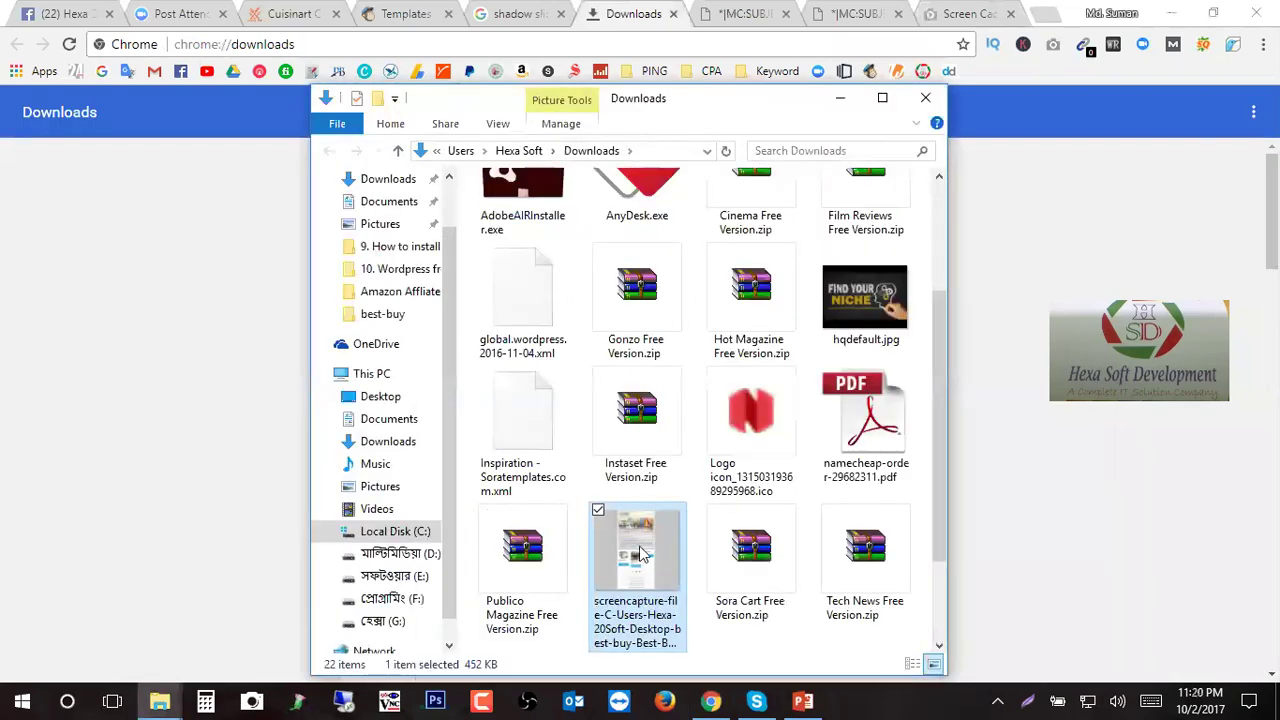
pyautogui.rightClick(645, 556)
pyautogui.click(160, 551)
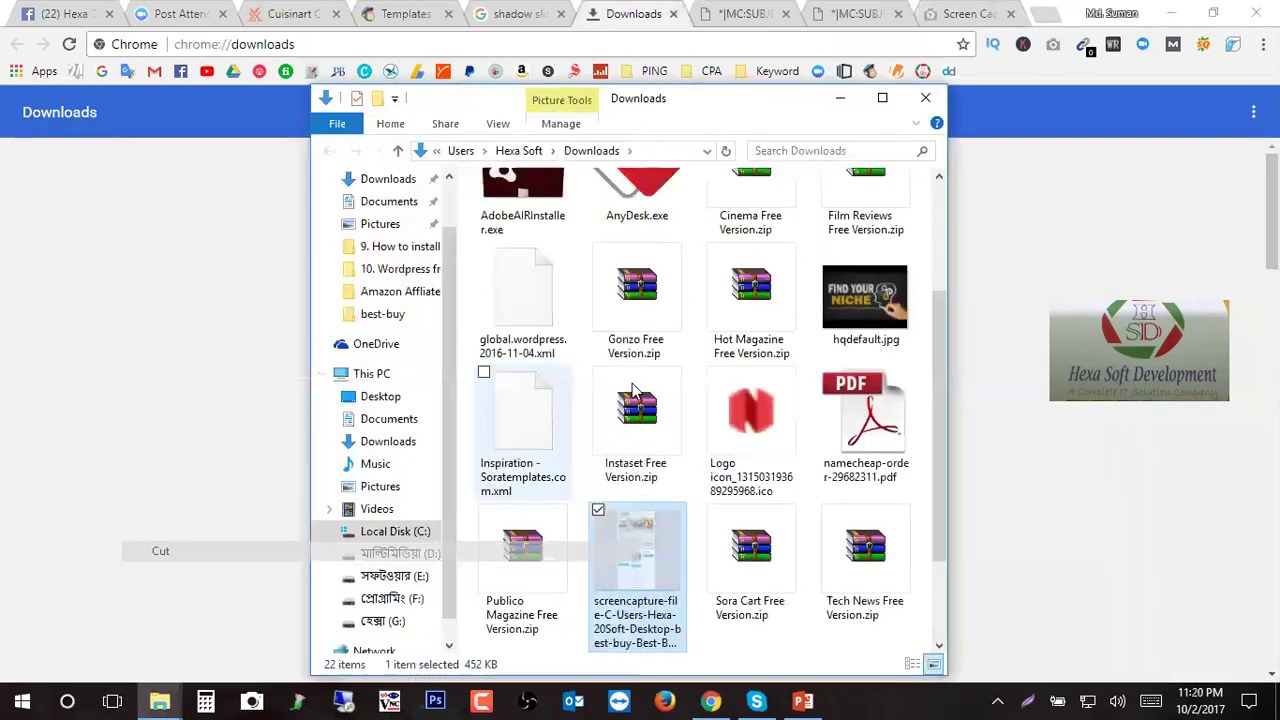
pyautogui.click(926, 98)
pyautogui.click(1011, 14)
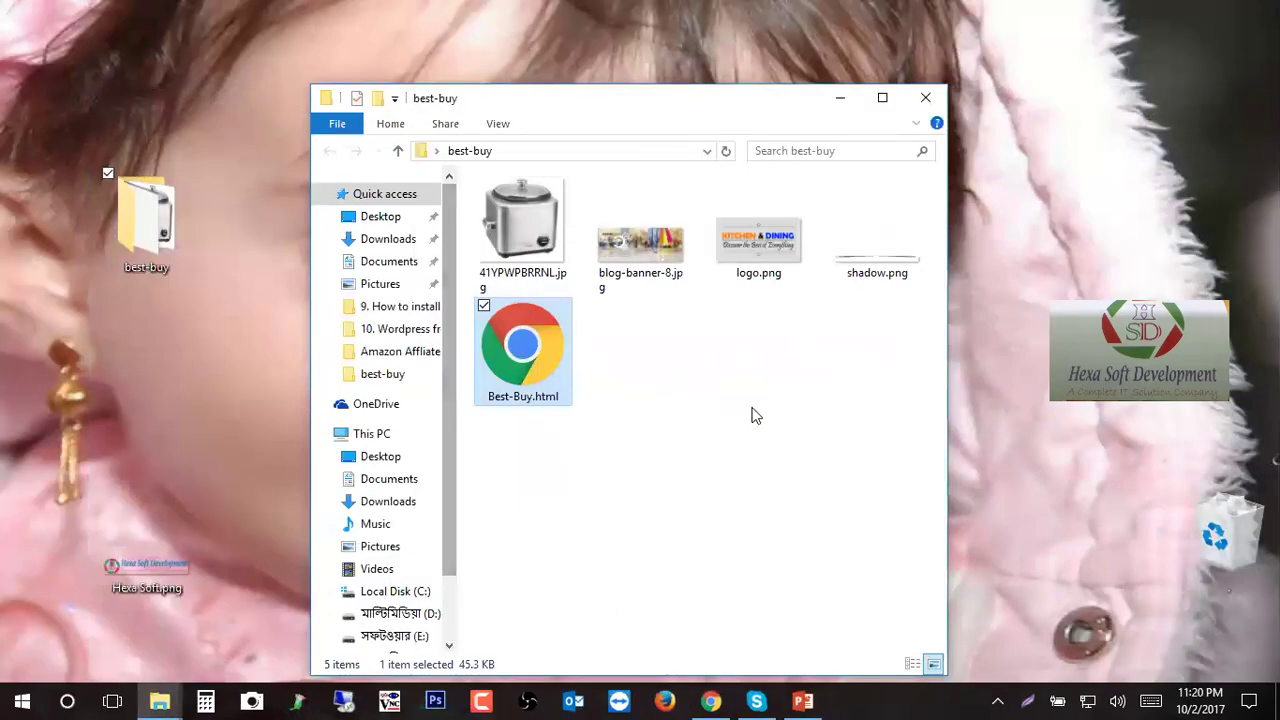
# - Paste the screen capture PNG into the desktop's best-buy folder, maximize the folder window, and refresh its file list
pyautogui.rightClick(757, 412)
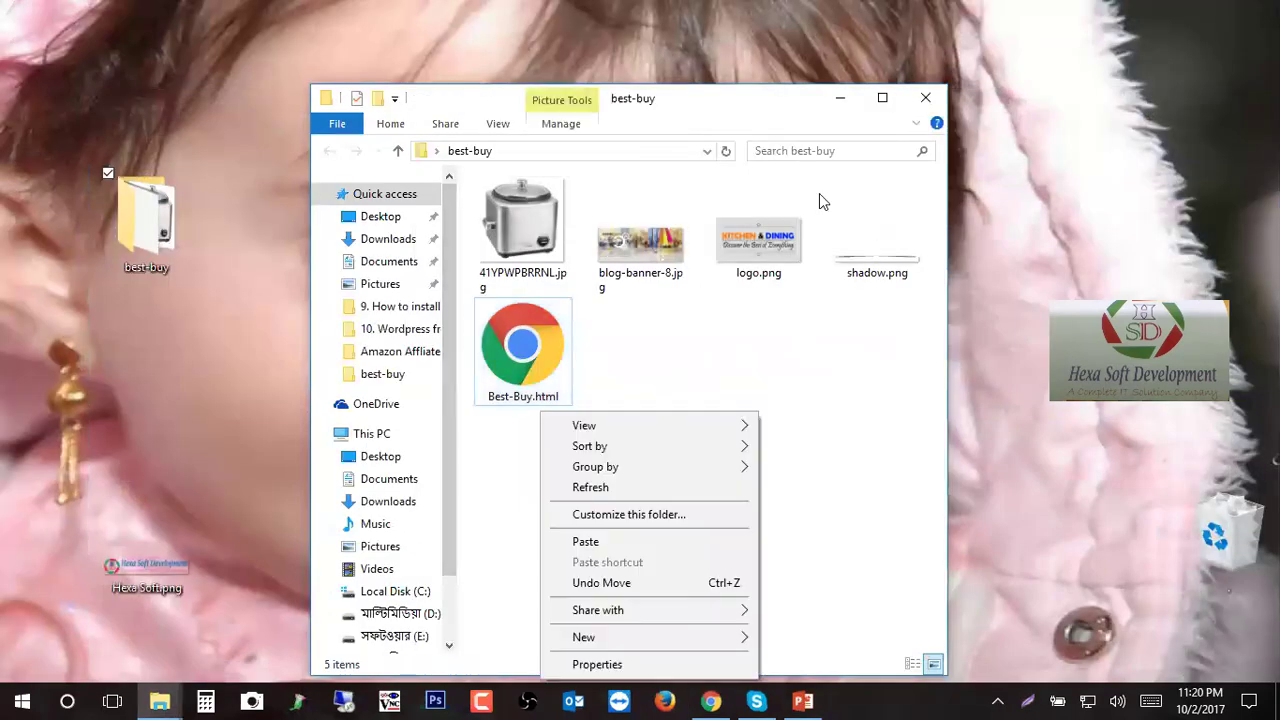
pyautogui.click(658, 541)
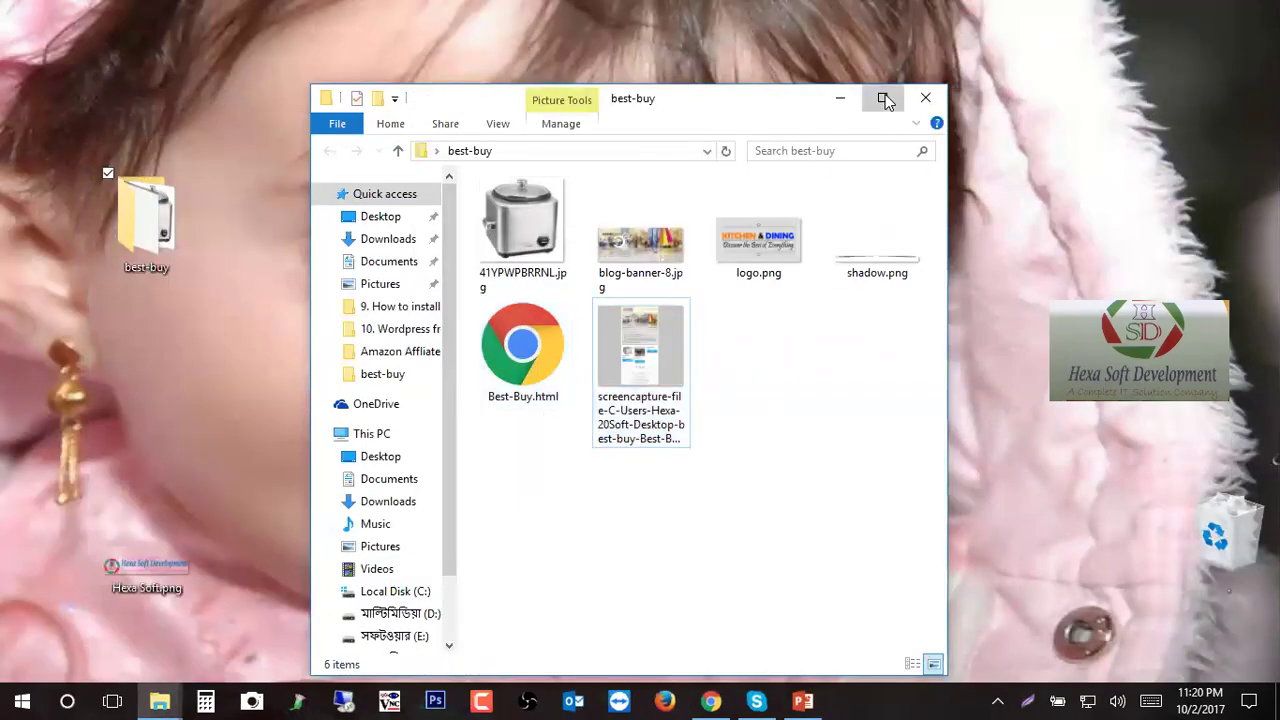
pyautogui.click(882, 97)
pyautogui.rightClick(818, 250)
pyautogui.click(737, 313)
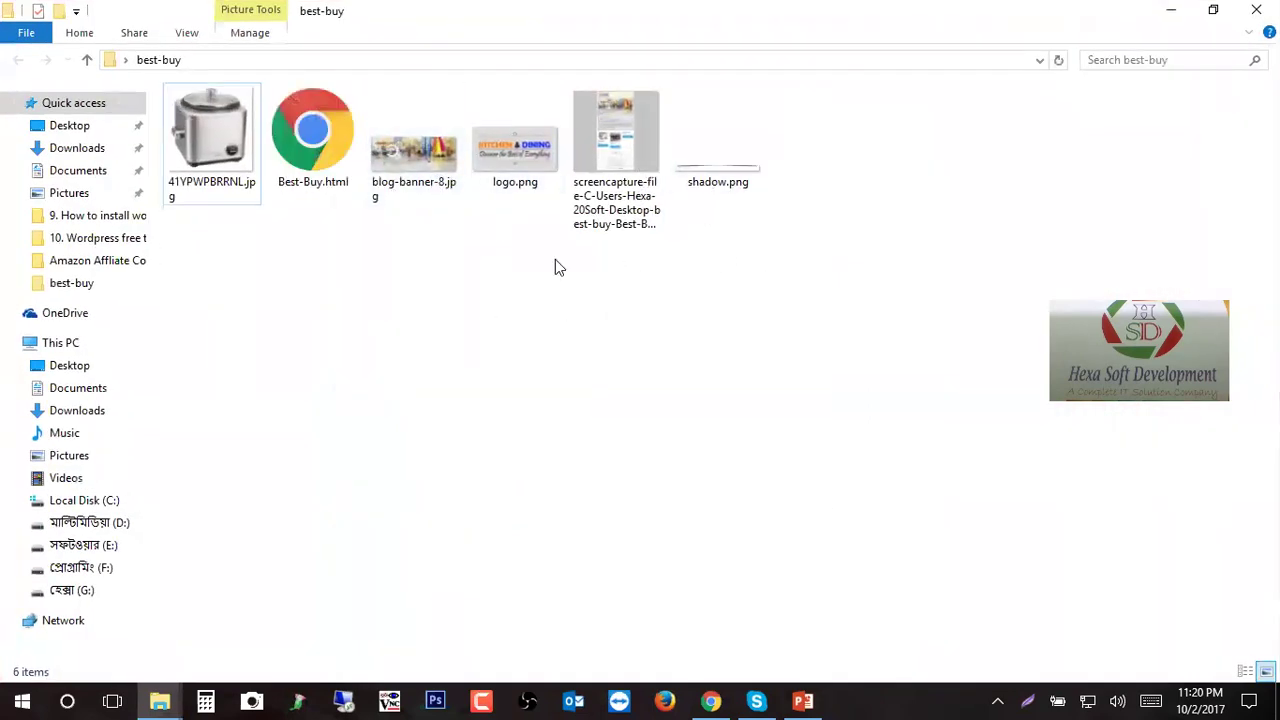
# - View the full-page screen capture PNG from the best-buy folder in Photos, and close the viewer and the folder window
pyautogui.click(344, 145)
pyautogui.doubleClick(594, 160)
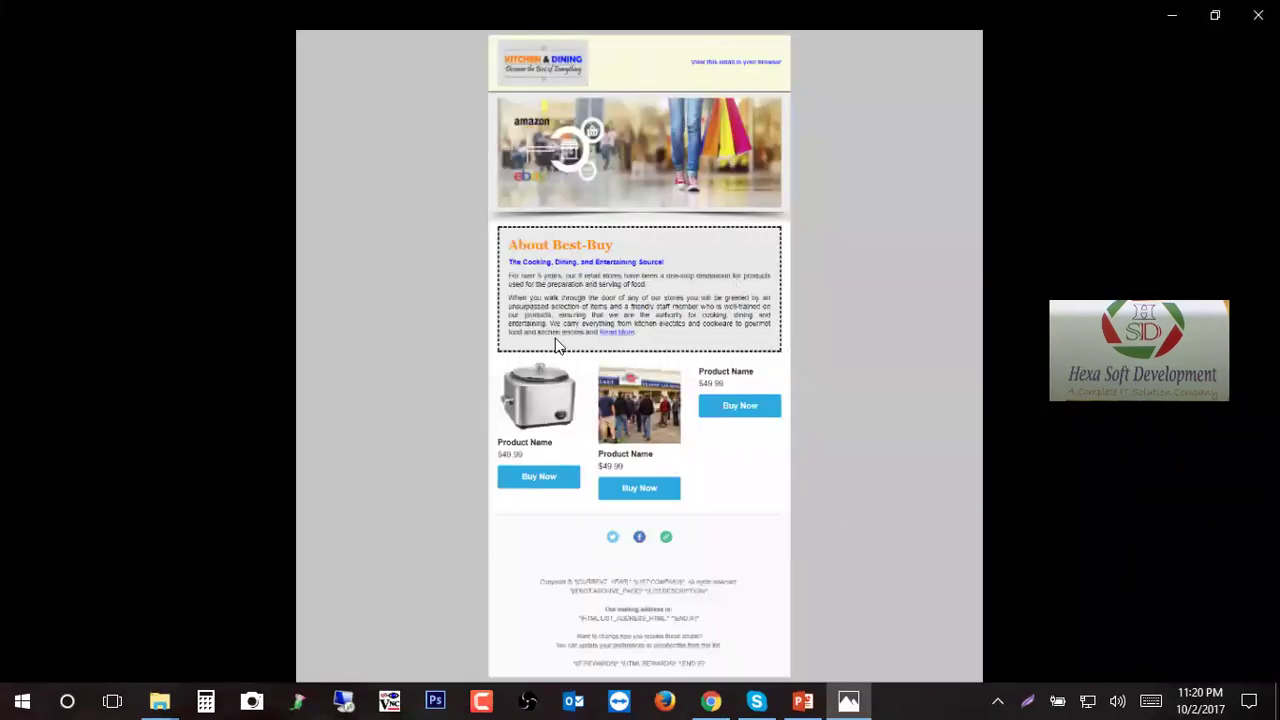
pyautogui.moveTo(770, 556)
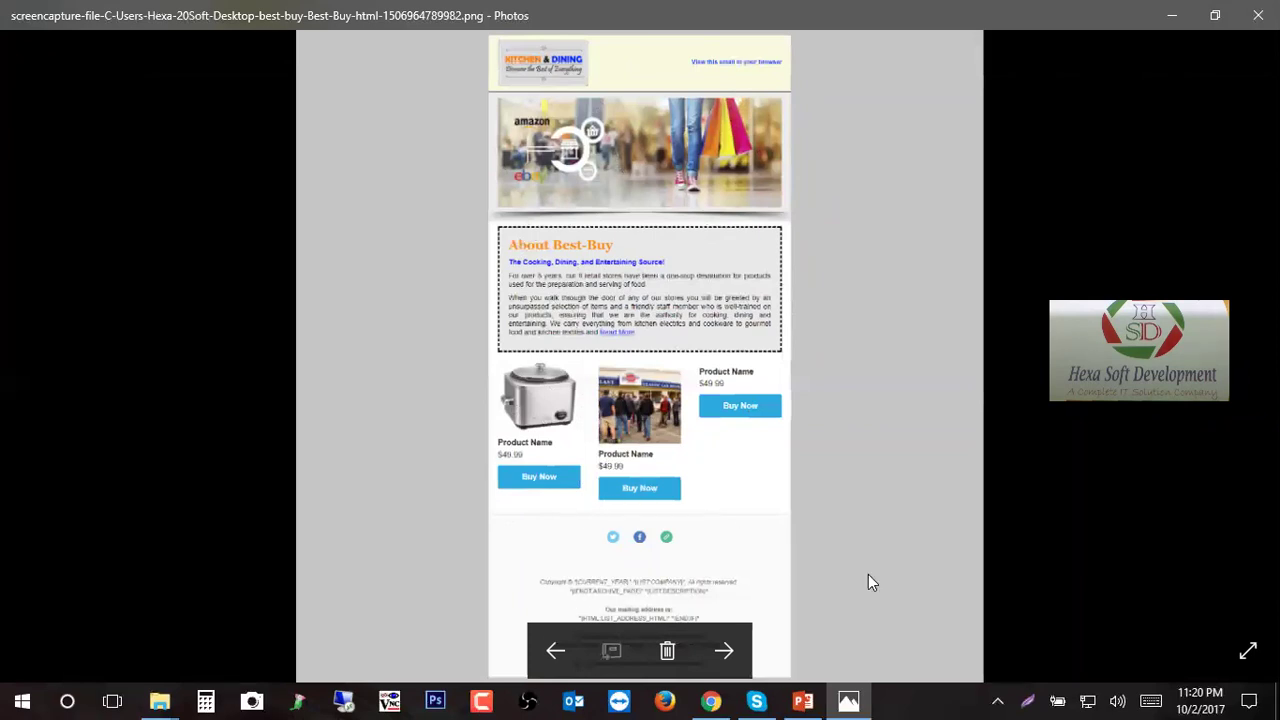
pyautogui.press('Right')
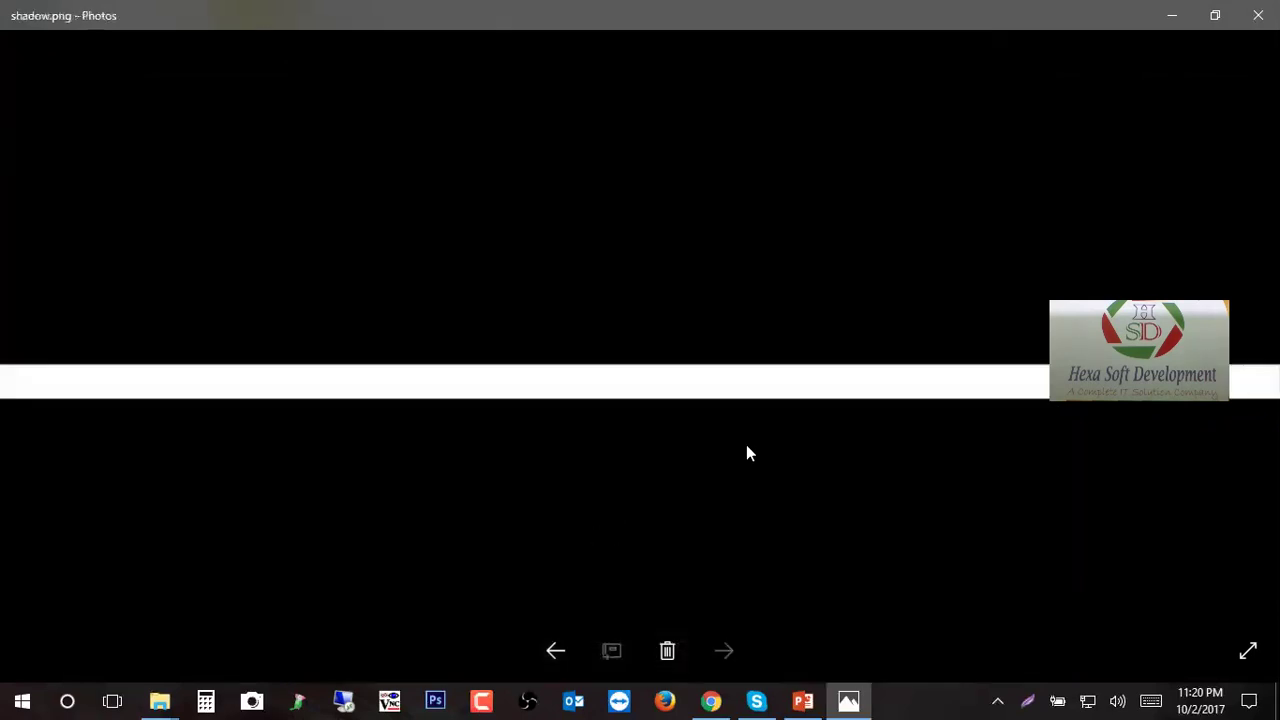
pyautogui.press('Left')
pyautogui.click(1258, 15)
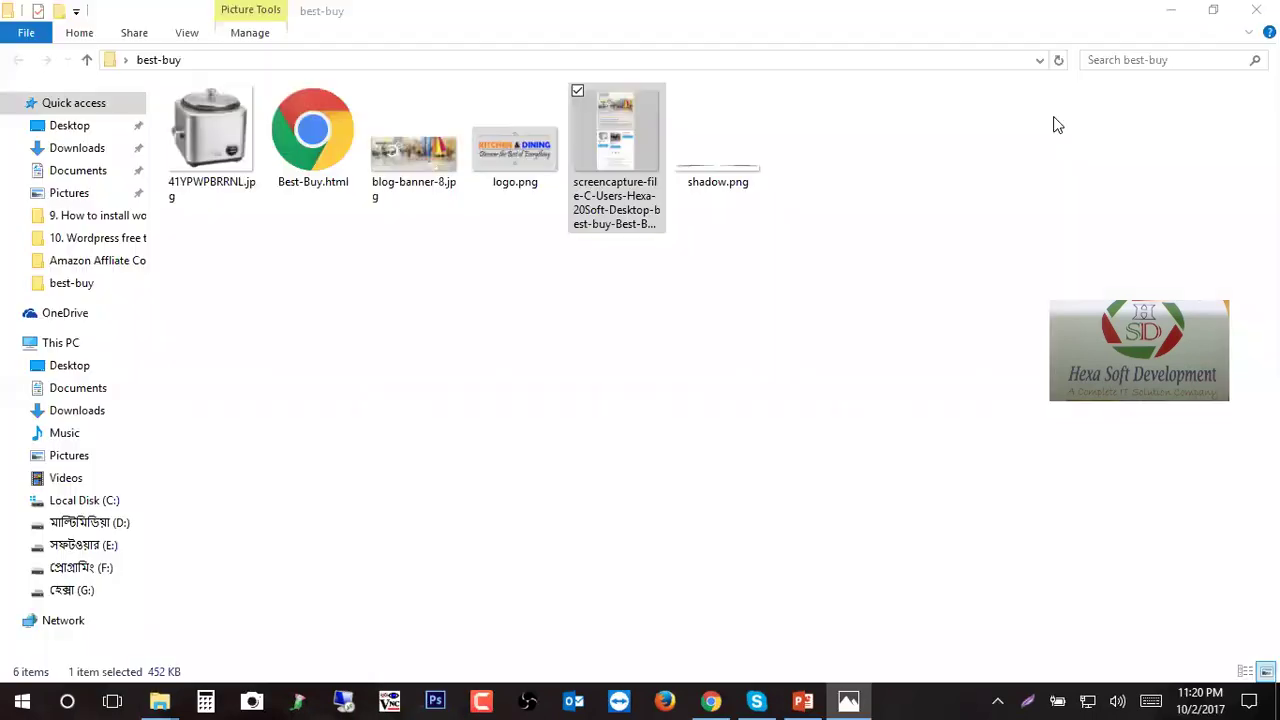
pyautogui.click(1256, 10)
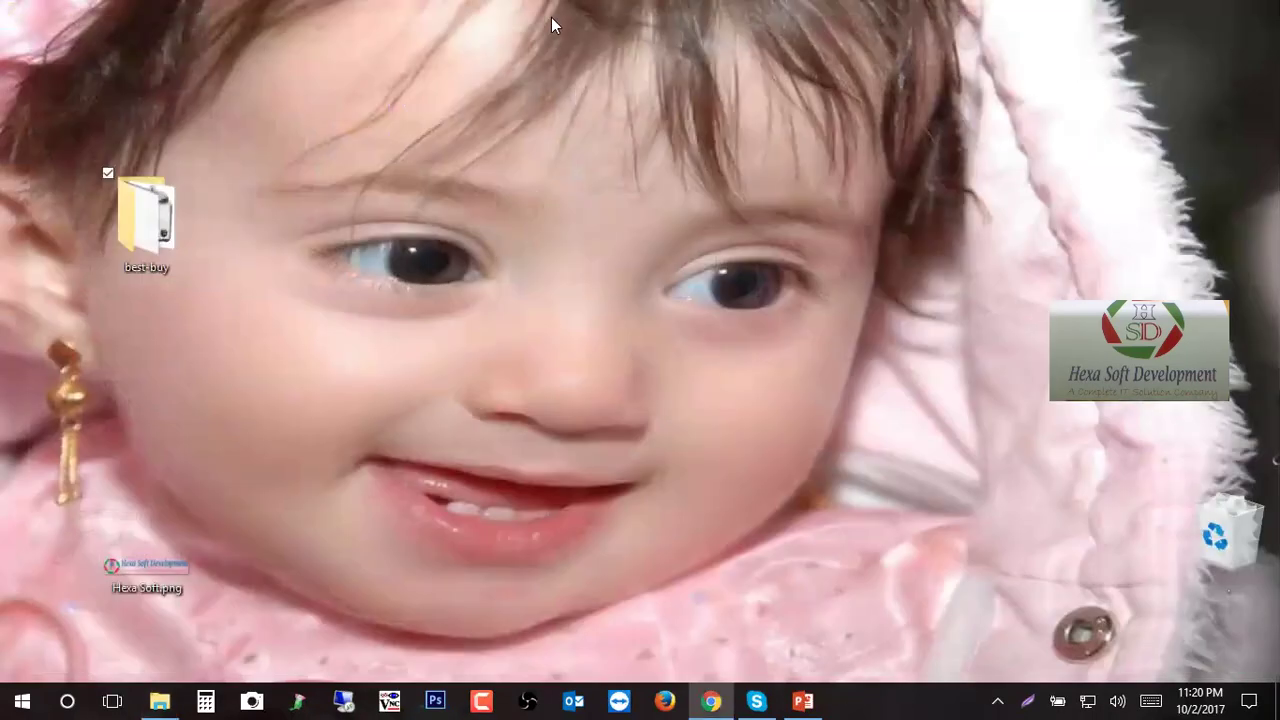